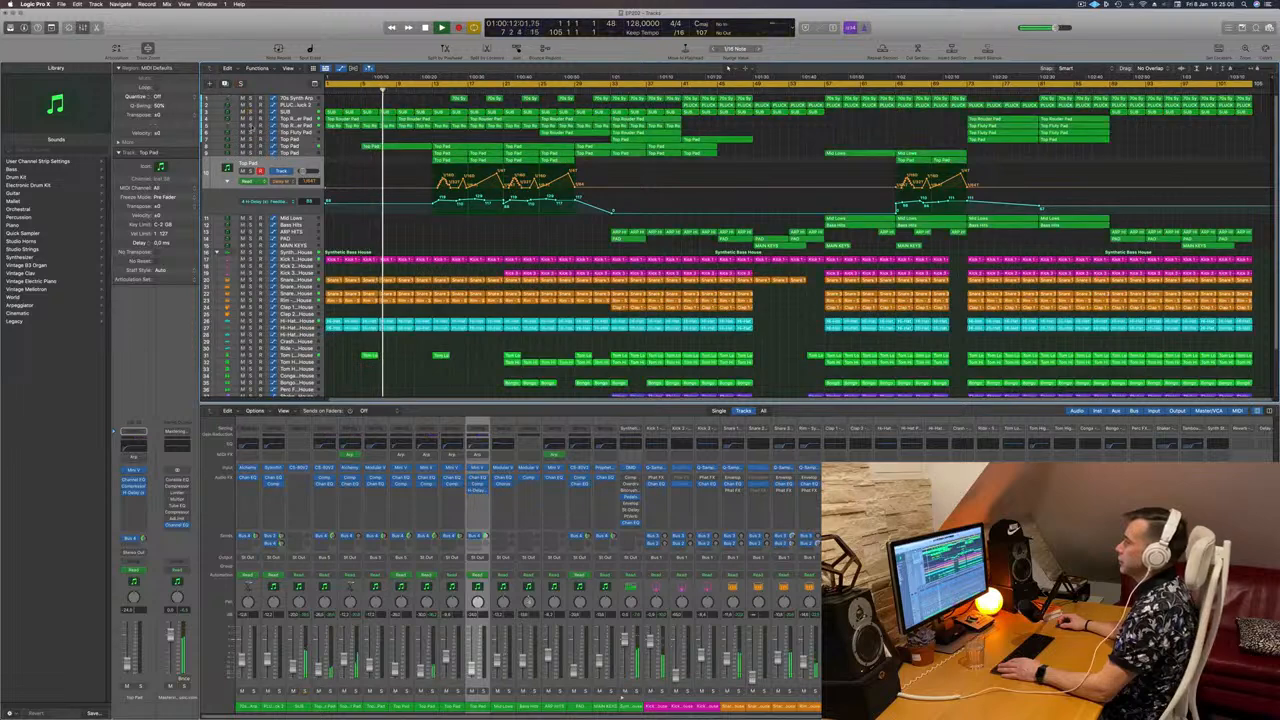
Step: Audition track 5 and both Top Pad tracks in solo, then return to the full mix
{"action": "left_click", "coordinate": [251, 126]}
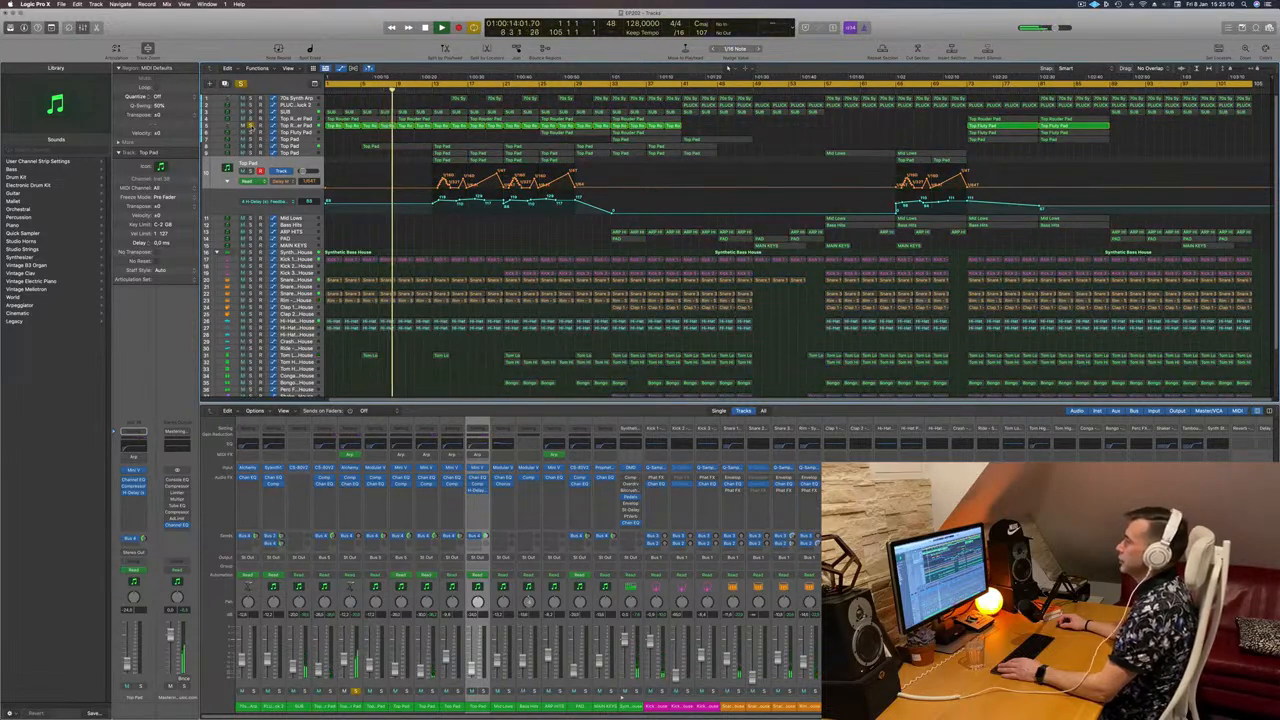
{"action": "left_click", "coordinate": [251, 126]}
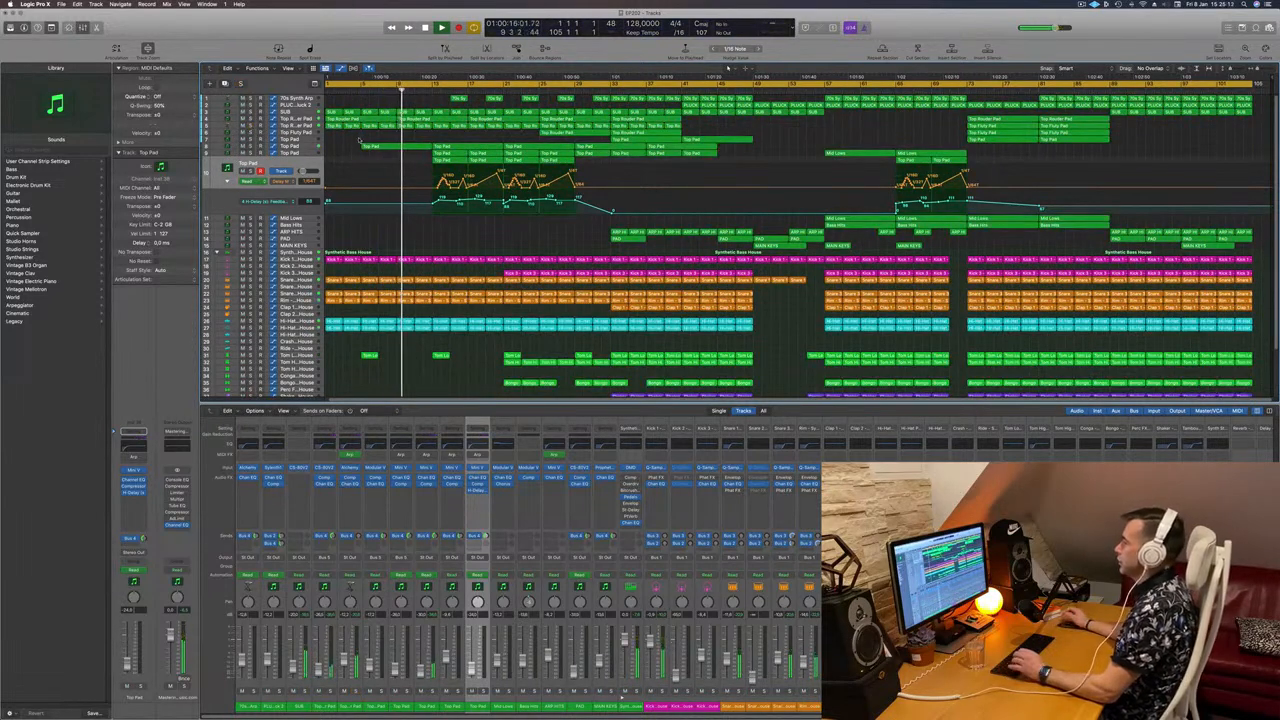
{"action": "left_click", "coordinate": [321, 153]}
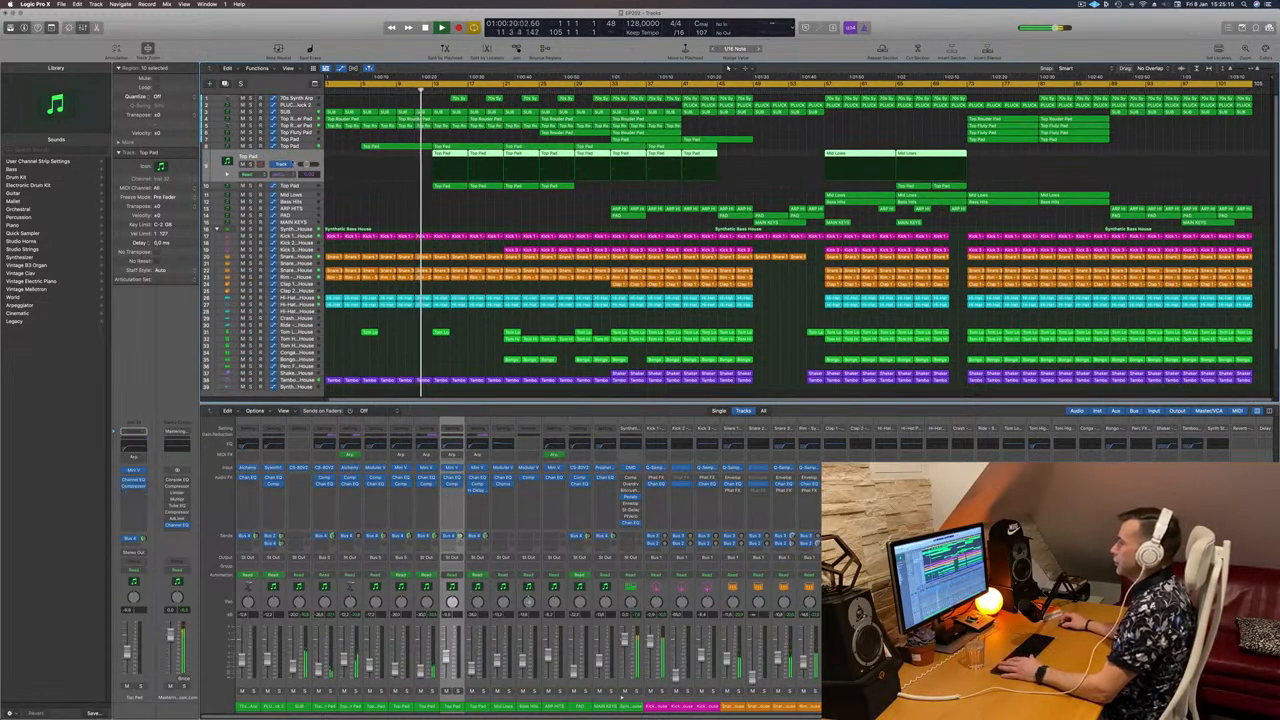
{"action": "left_click", "coordinate": [251, 164]}
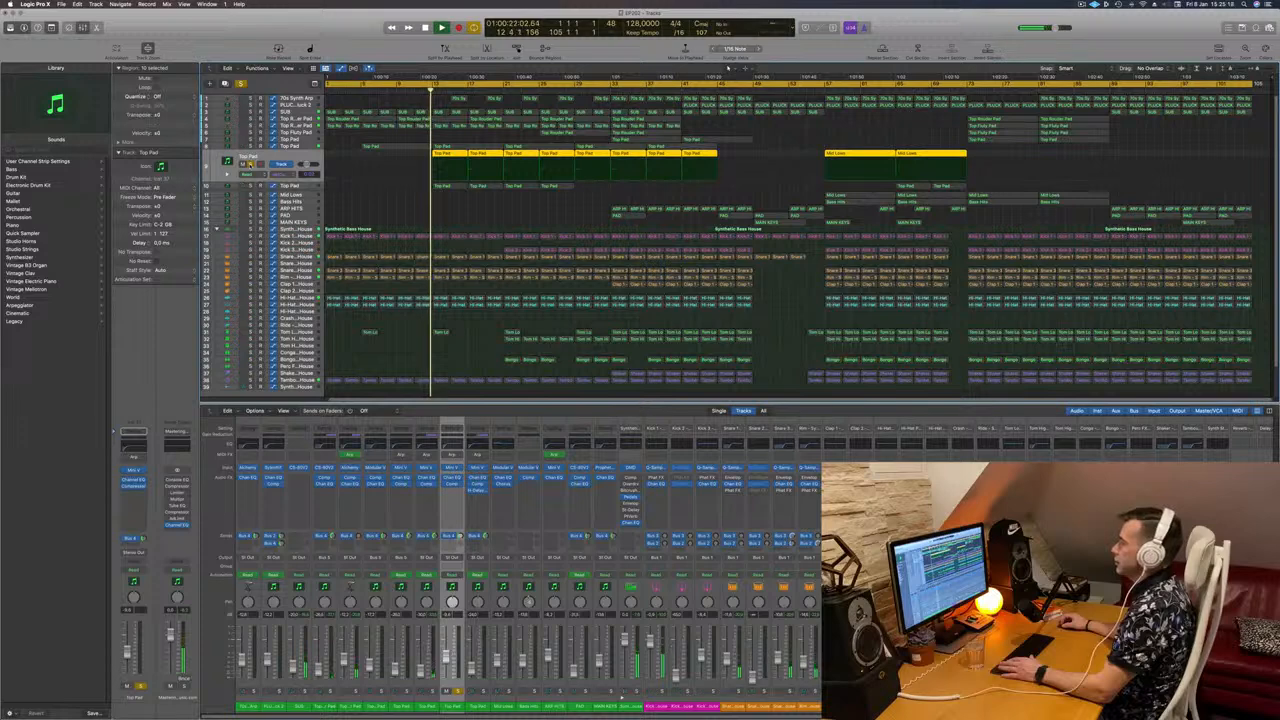
{"action": "left_click", "coordinate": [251, 164]}
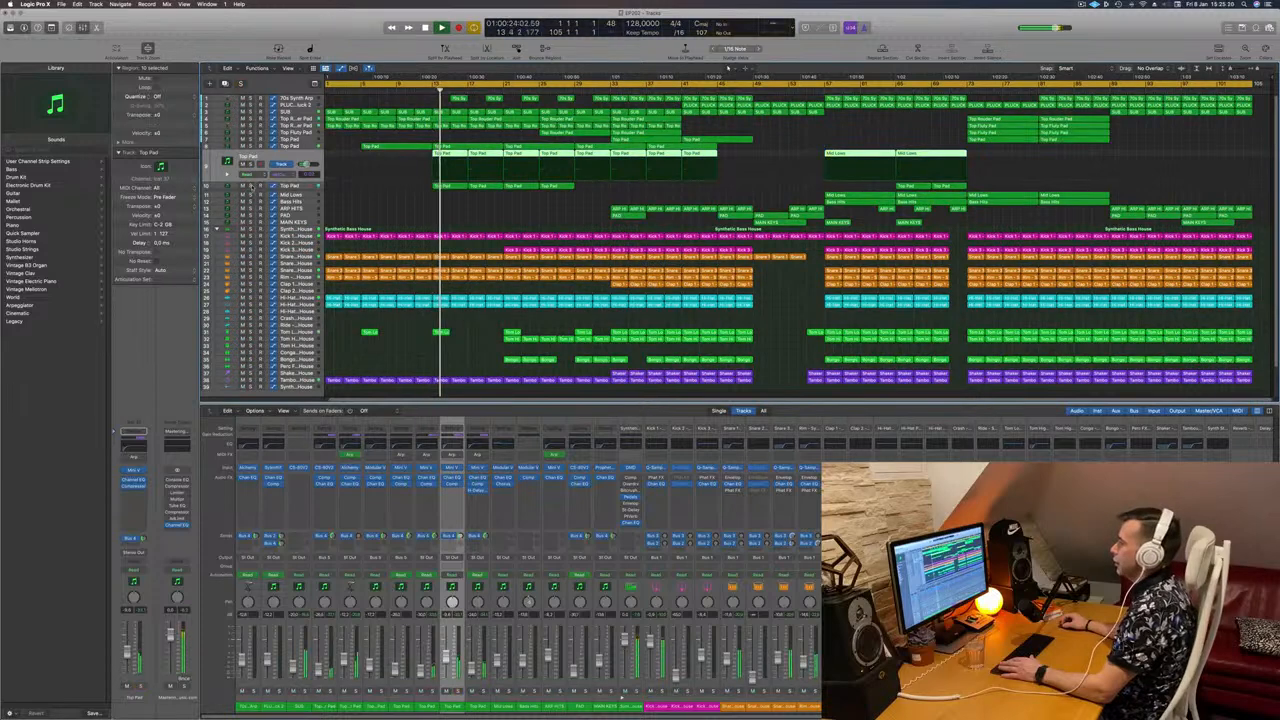
{"action": "left_click", "coordinate": [251, 186]}
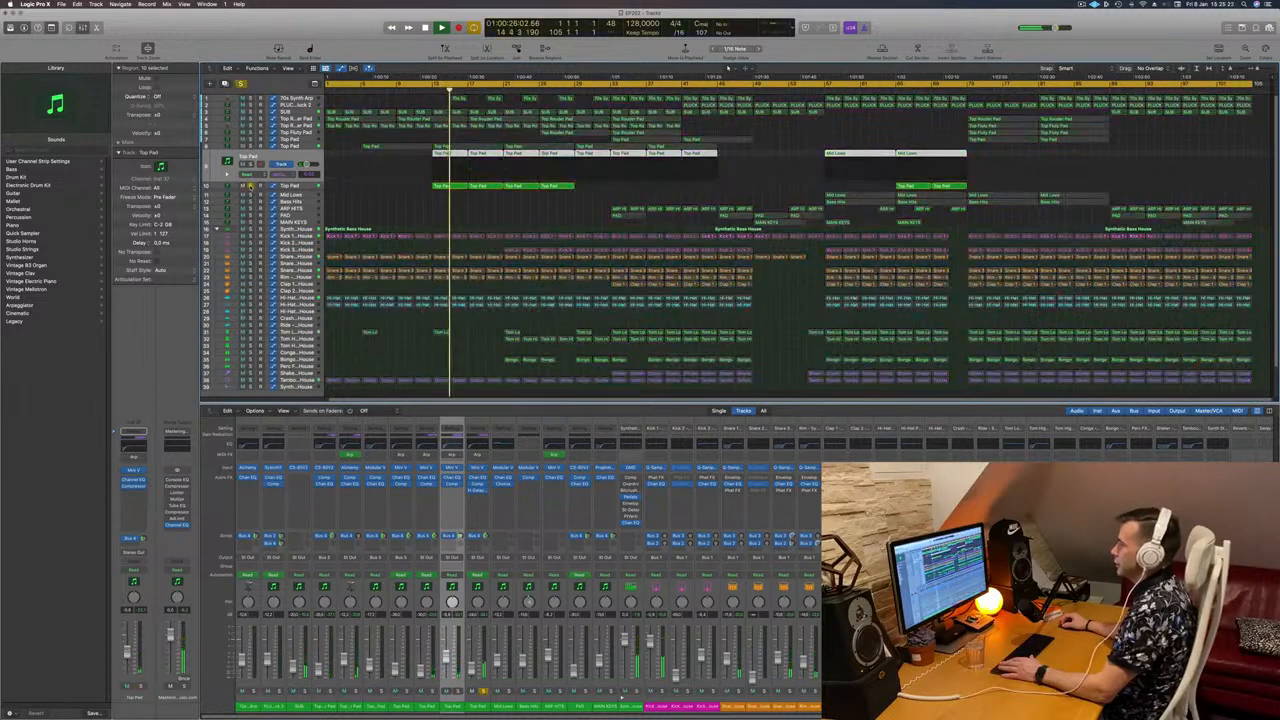
{"action": "left_click", "coordinate": [311, 187]}
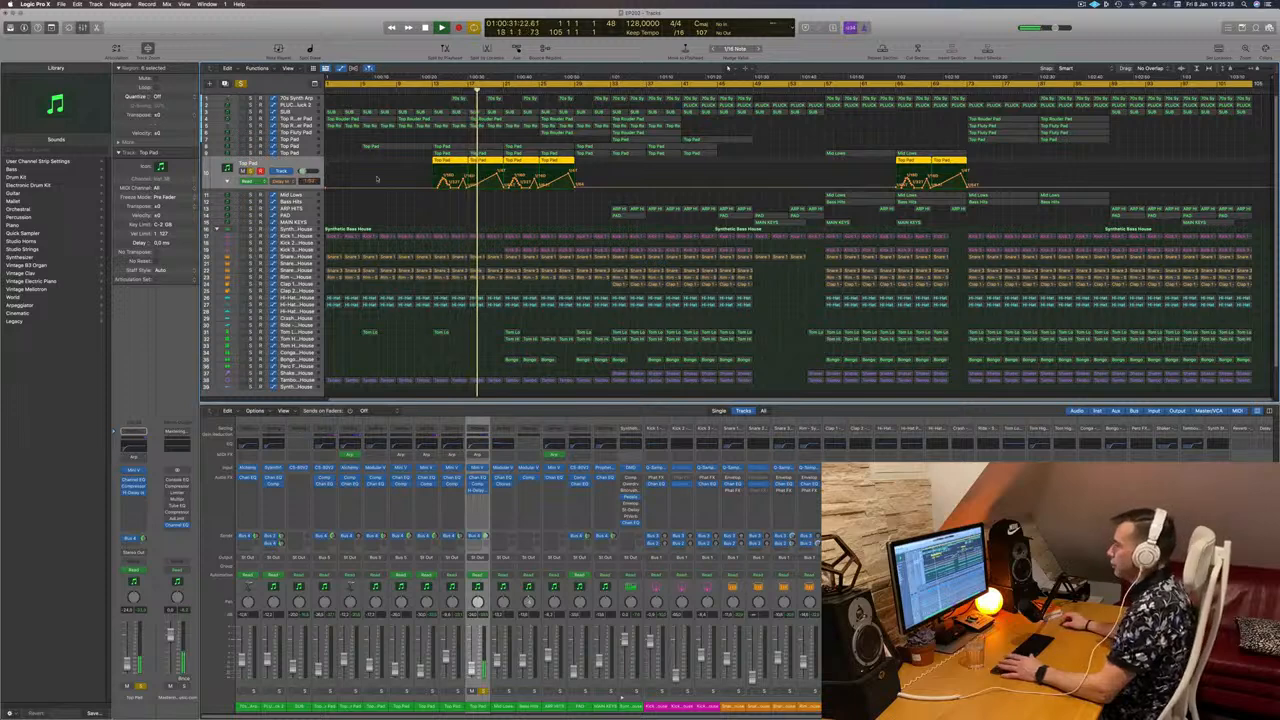
{"action": "left_click", "coordinate": [251, 172]}
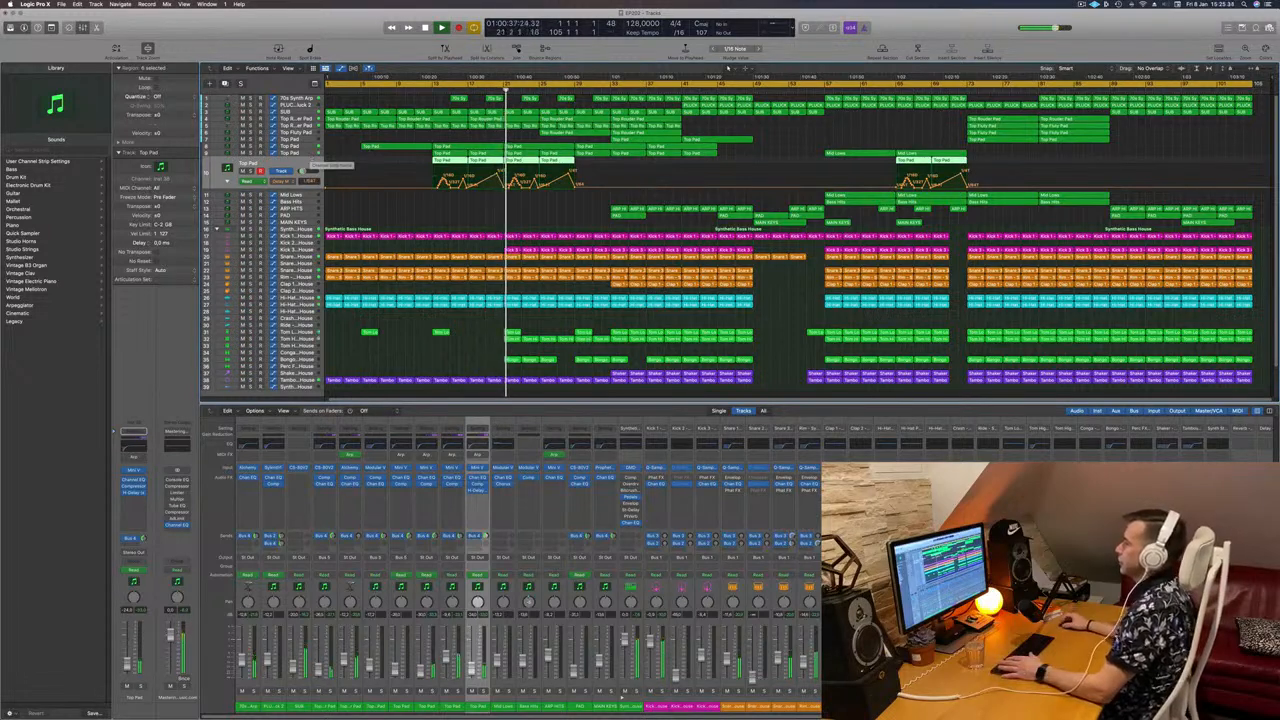
Step: Deselect the Top Pad regions and briefly solo the Kick 3 track
{"action": "left_click", "coordinate": [476, 141]}
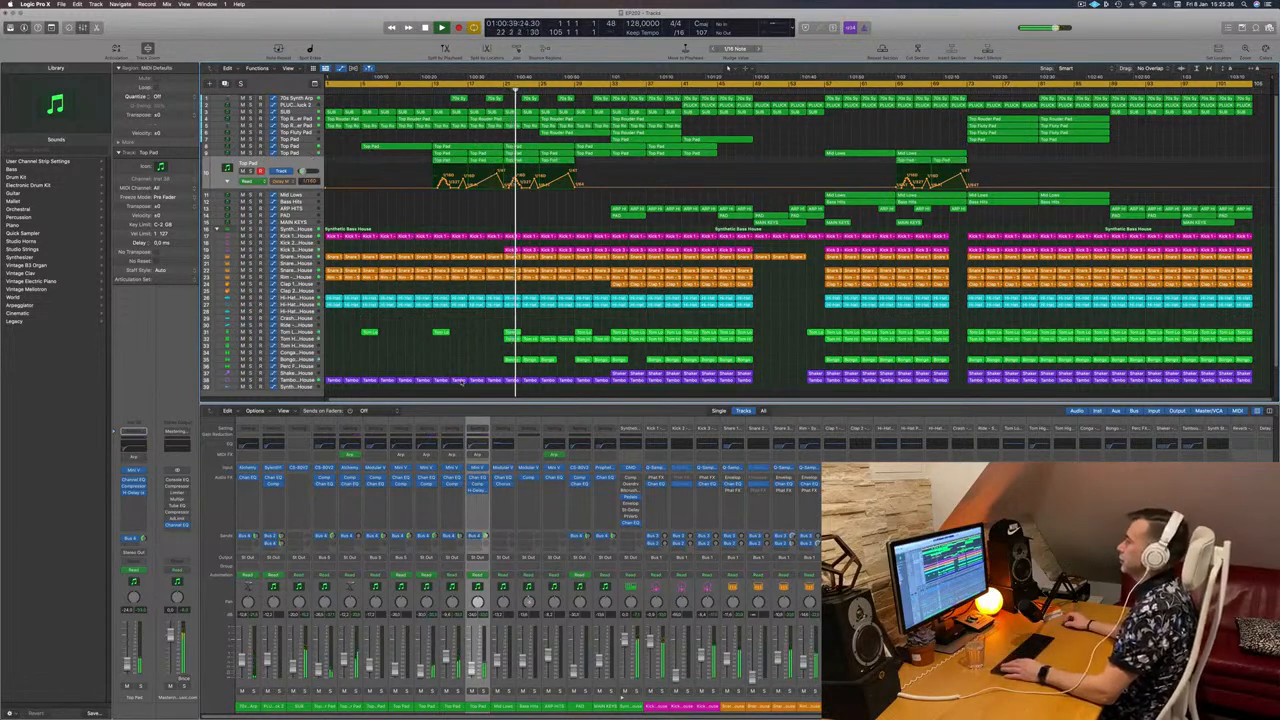
{"action": "left_click", "coordinate": [298, 250]}
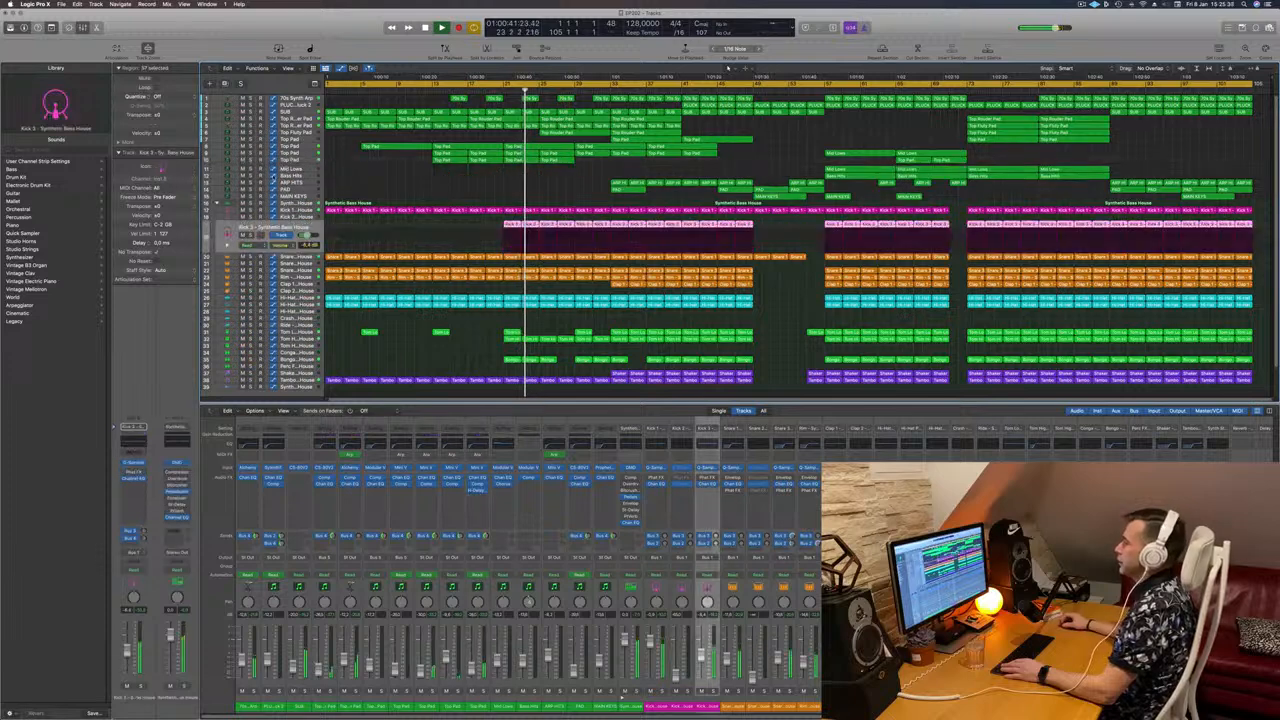
{"action": "key", "text": "s"}
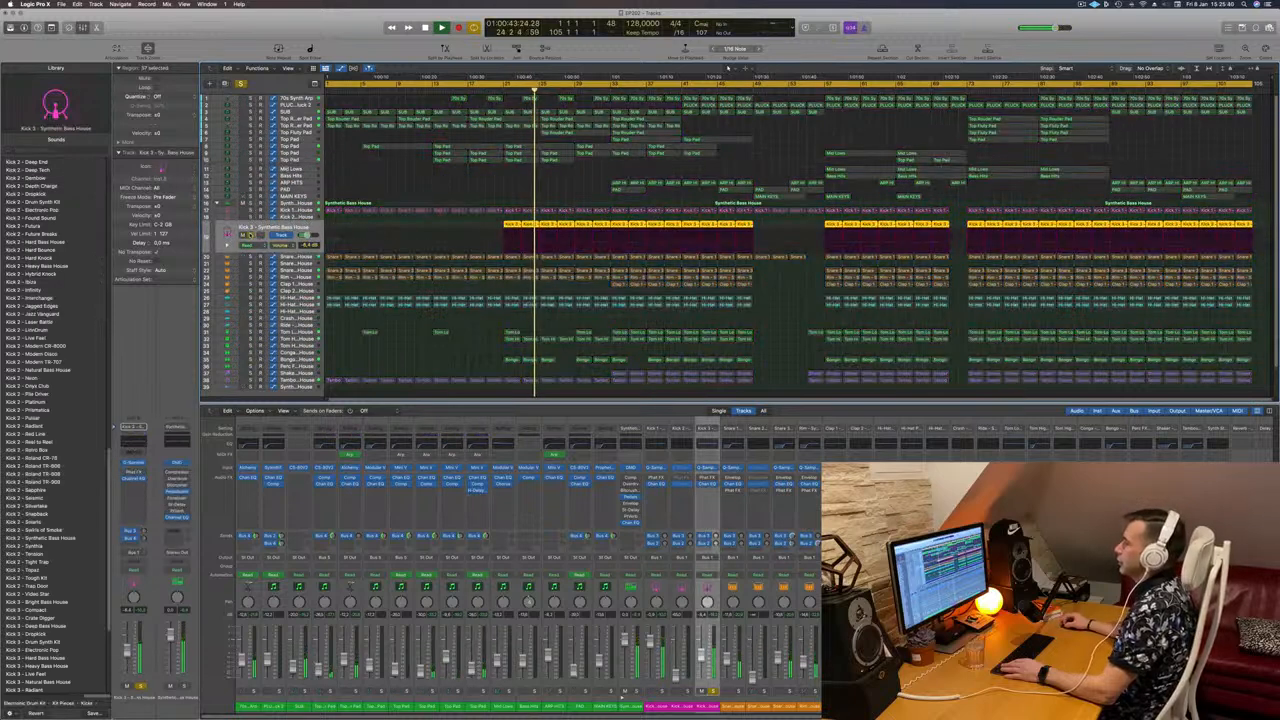
{"action": "key", "text": "s"}
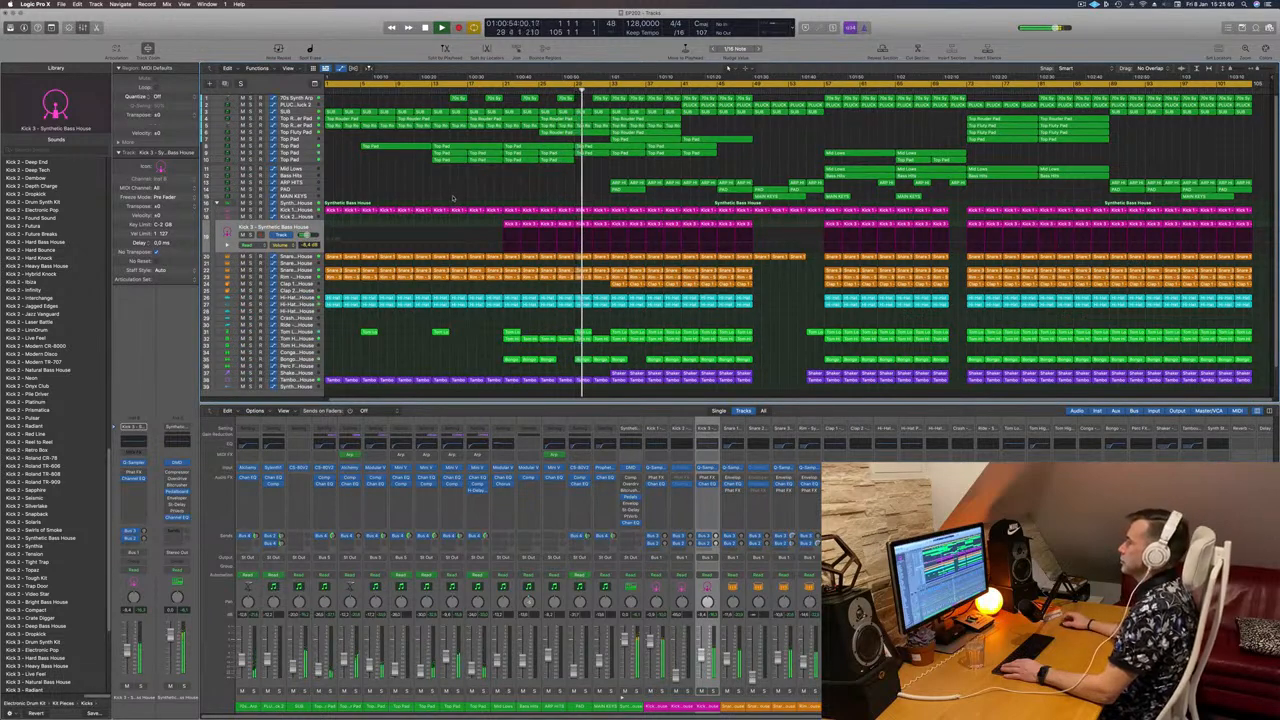
Step: Raise the Top Pad's H-Delay Feedback automation point at bar 33 to 127
{"action": "left_click", "coordinate": [312, 161]}
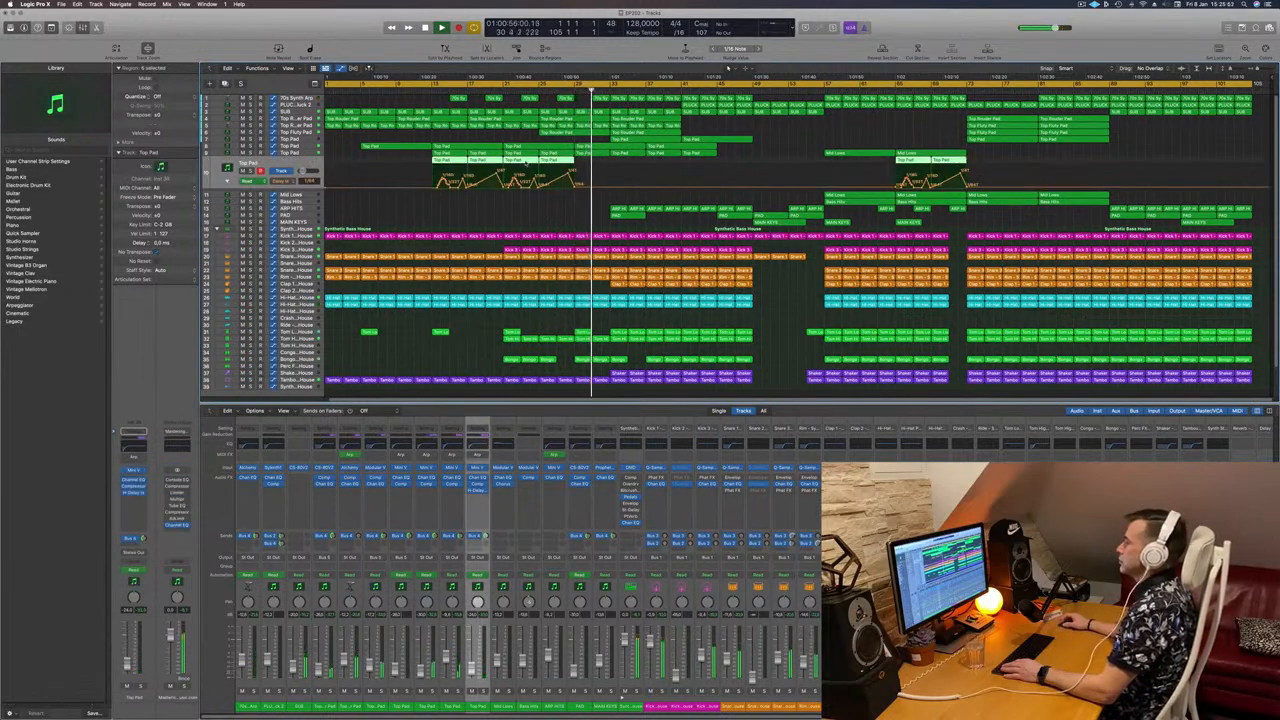
{"action": "left_click", "coordinate": [228, 182]}
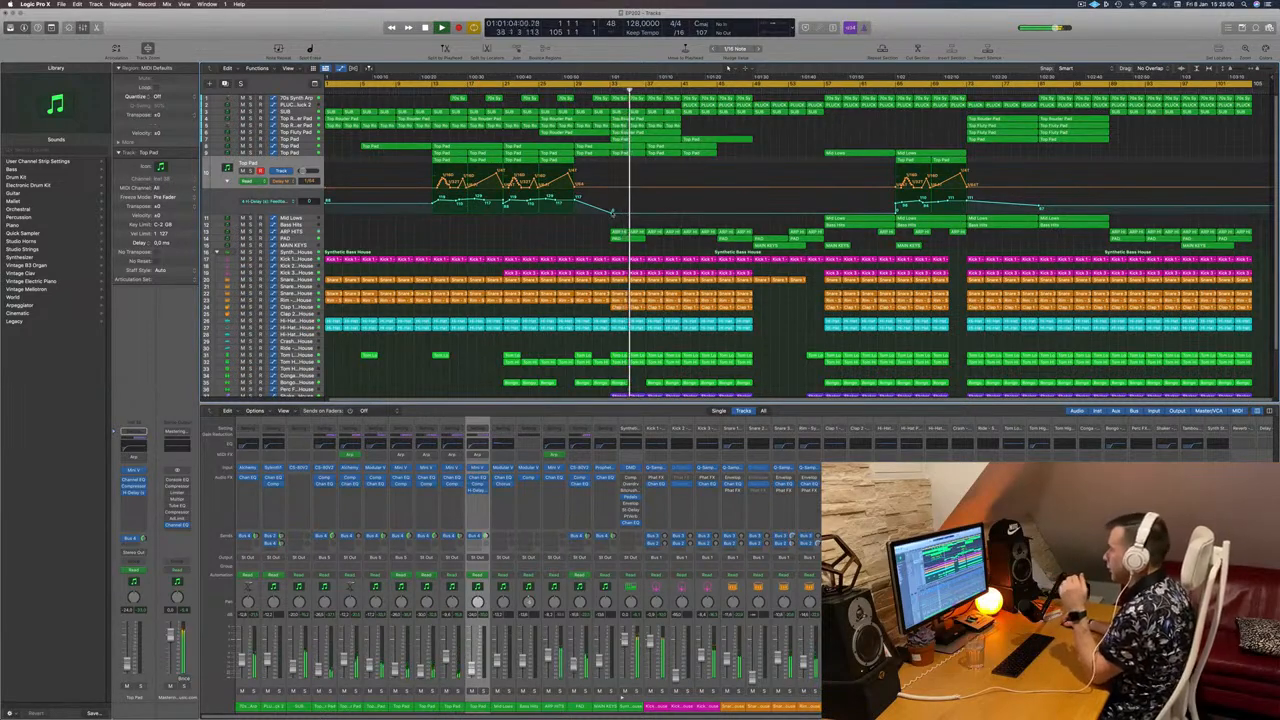
{"action": "left_click_drag", "start_coordinate": [612, 212], "coordinate": [576, 241]}
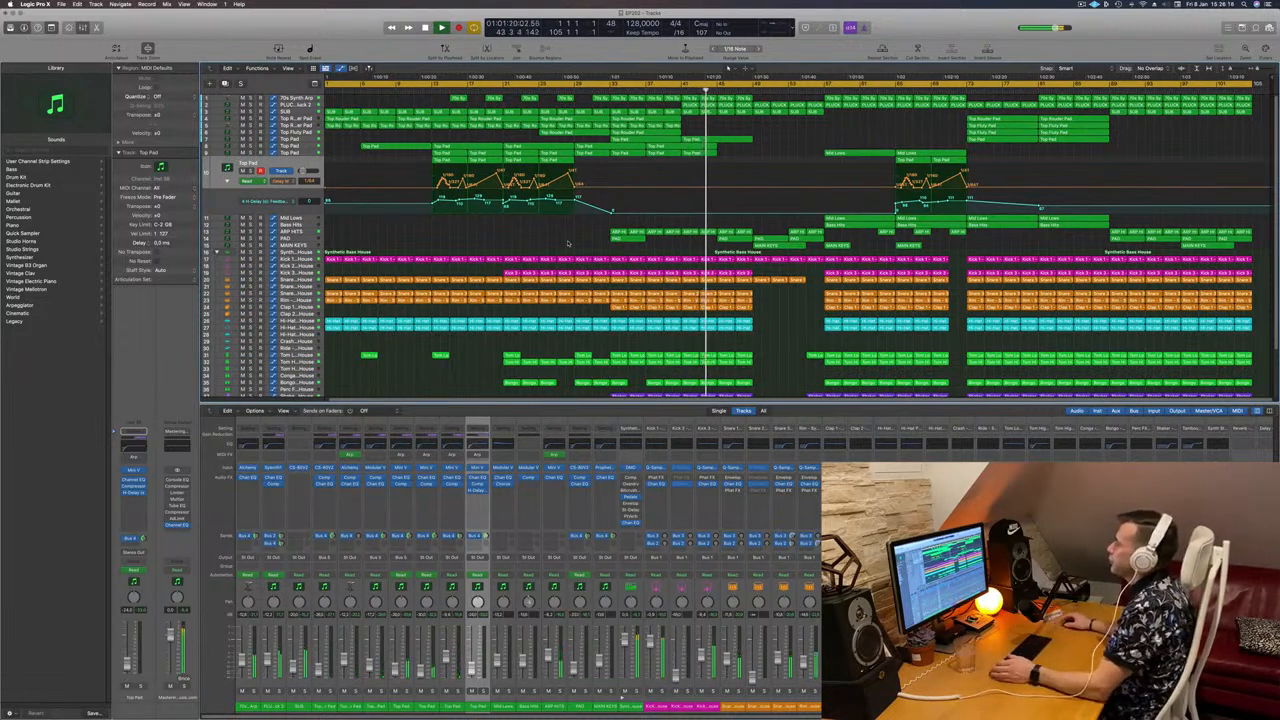
Step: Set the cycle range to span bars 73–89
{"action": "left_click", "coordinate": [305, 240]}
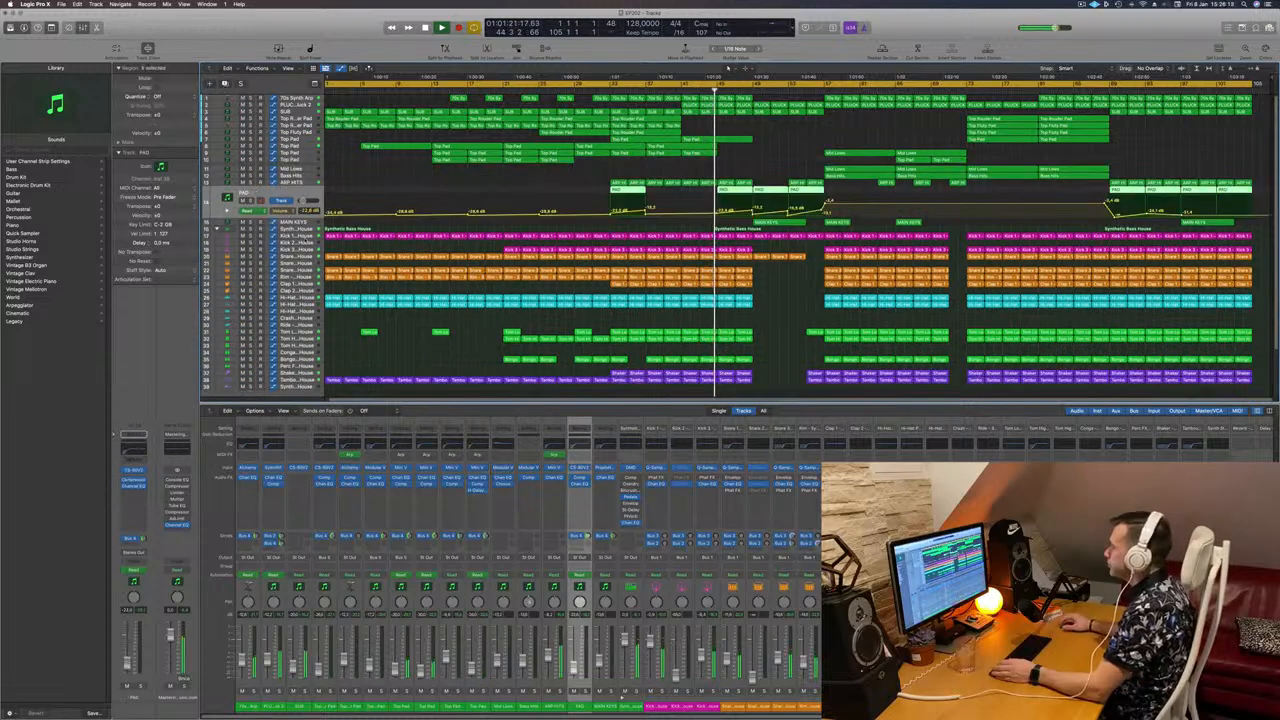
{"action": "key", "text": "Down"}
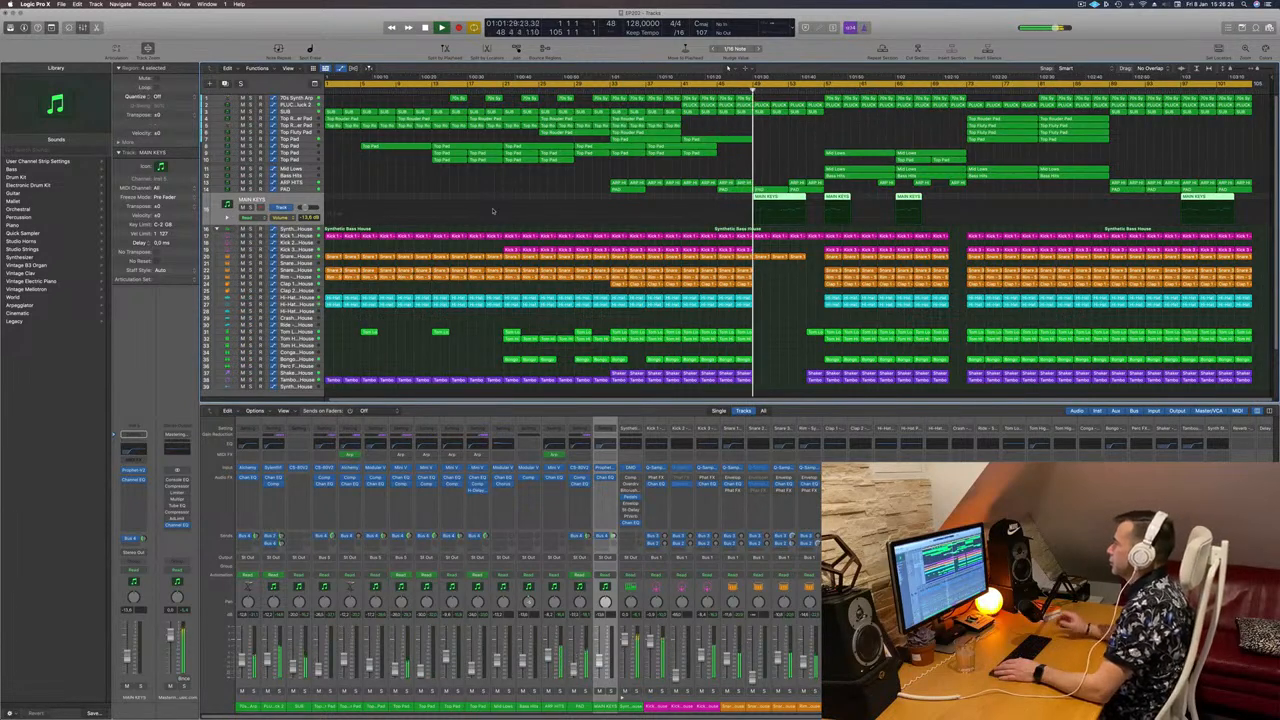
{"action": "left_click", "coordinate": [806, 148]}
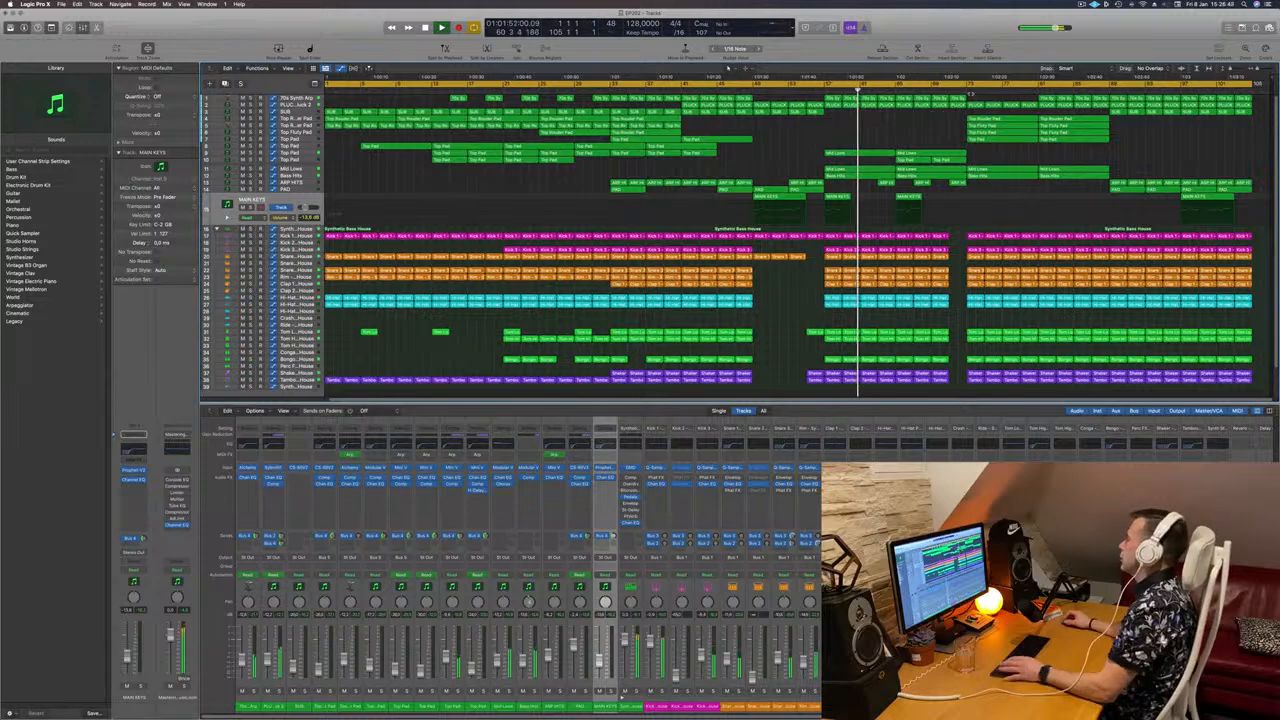
{"action": "left_click", "coordinate": [966, 86]}
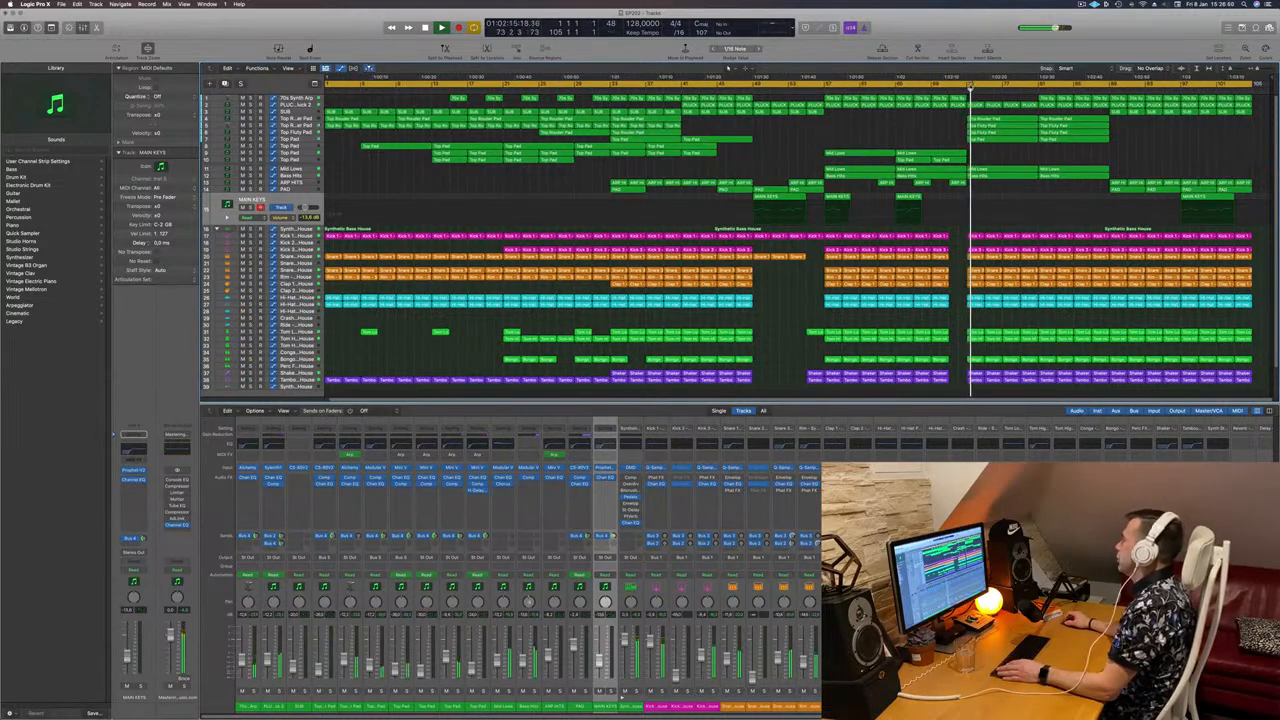
{"action": "left_click_drag", "start_coordinate": [1010, 86], "coordinate": [1110, 86]}
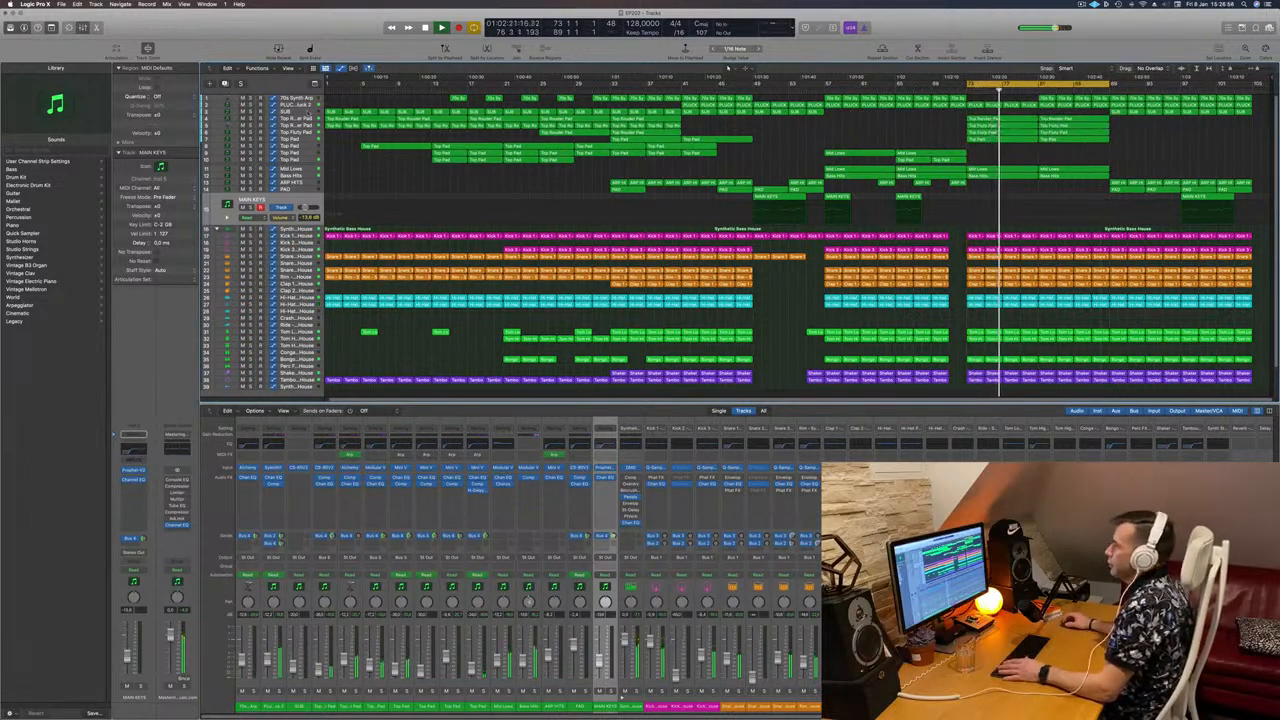
{"action": "left_click", "coordinate": [308, 112]}
Step: Move the track selection down to the Top Fluty Pad track
{"action": "key", "text": "Down"}
{"action": "key", "text": "Down"}
{"action": "key", "text": "Up"}
{"action": "key", "text": "Up"}
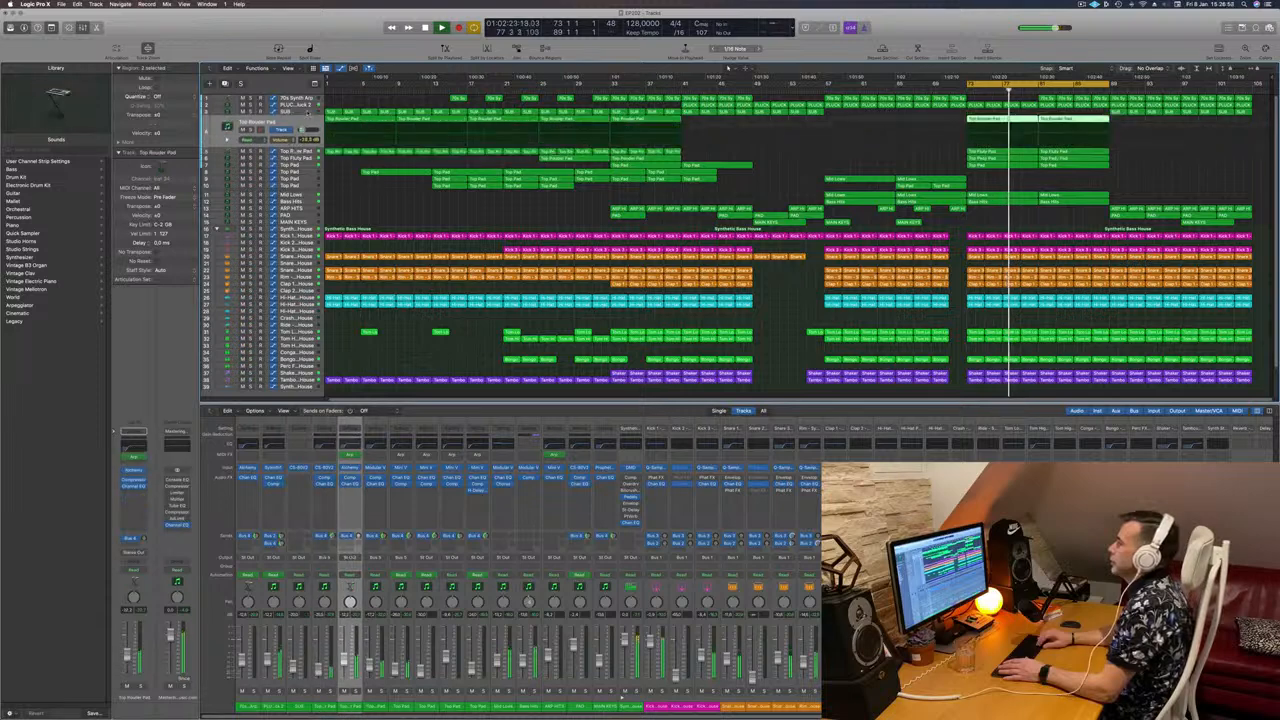
{"action": "key", "text": "Down"}
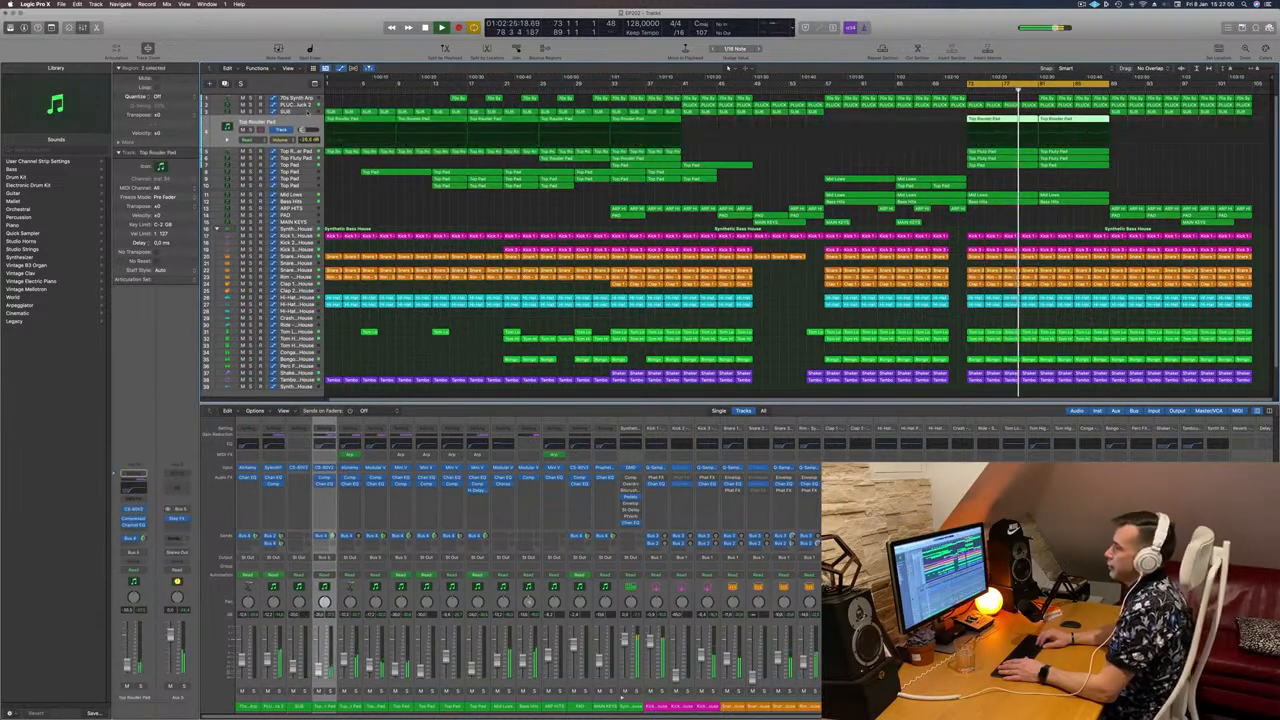
{"action": "key", "text": "Down"}
{"action": "key", "text": "Down"}
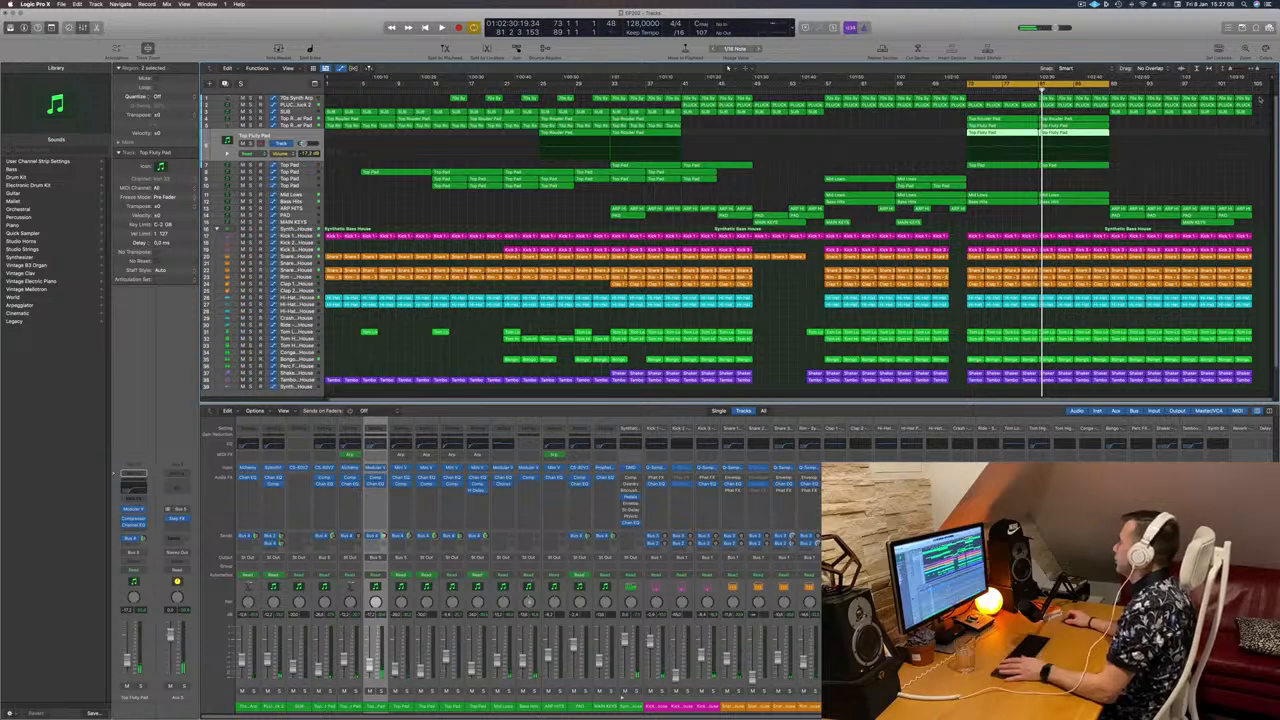
Step: Select the bar 73–89 regions and repeat them right after bar 89 with Cmd+R
{"action": "left_click_drag", "start_coordinate": [1261, 100], "coordinate": [1119, 394]}
{"action": "key", "text": "Delete"}
{"action": "scroll", "coordinate": [1139, 151], "scroll_direction": "up", "scroll_amount": 3}
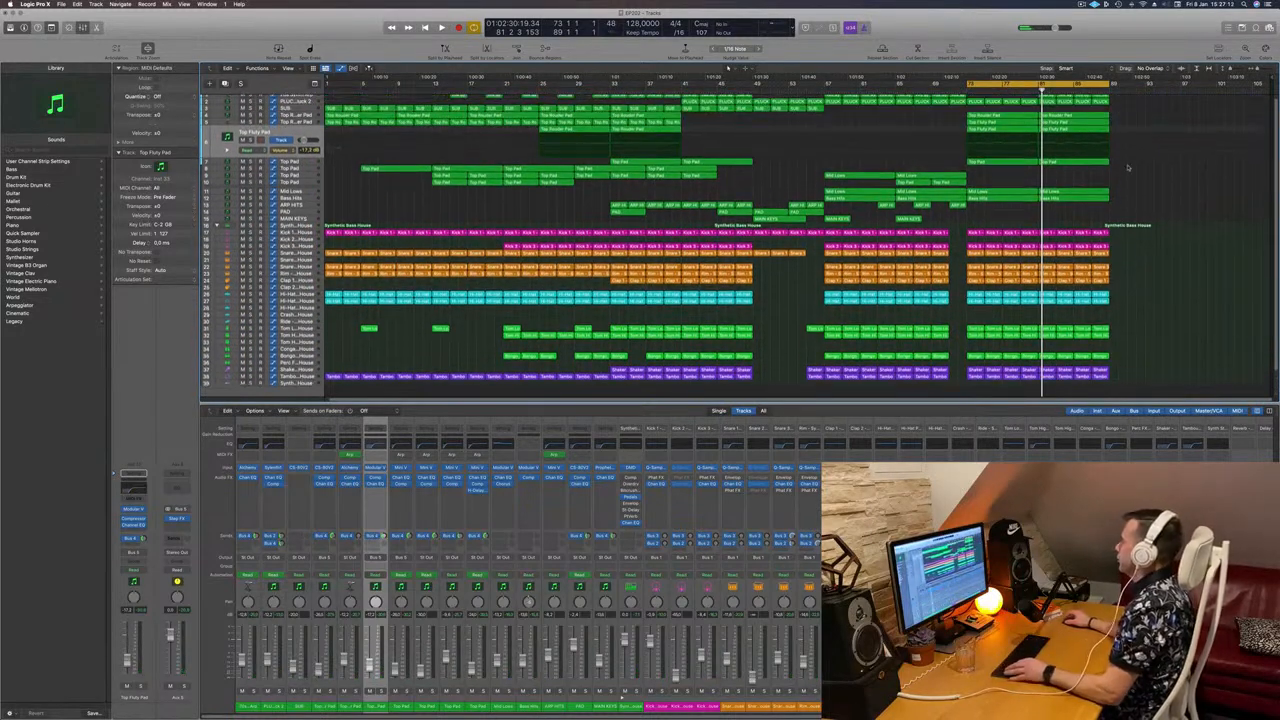
{"action": "key", "text": "super+z"}
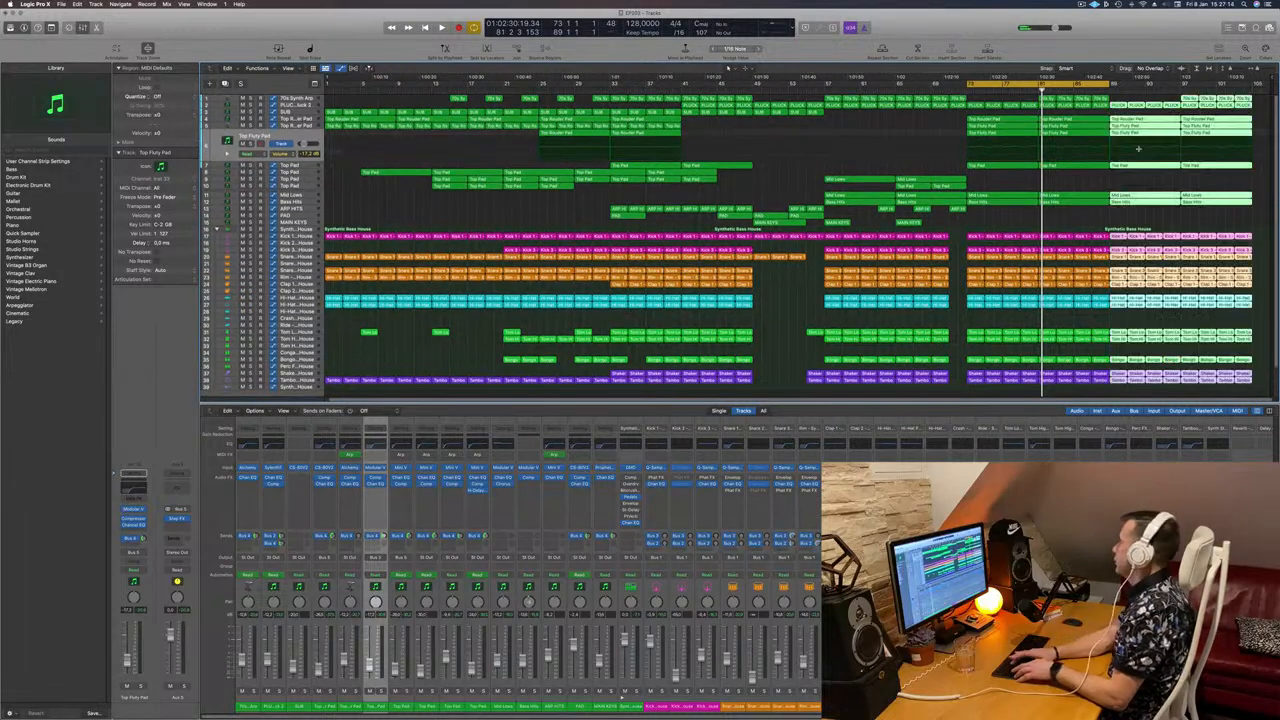
{"action": "key", "text": "super+r"}
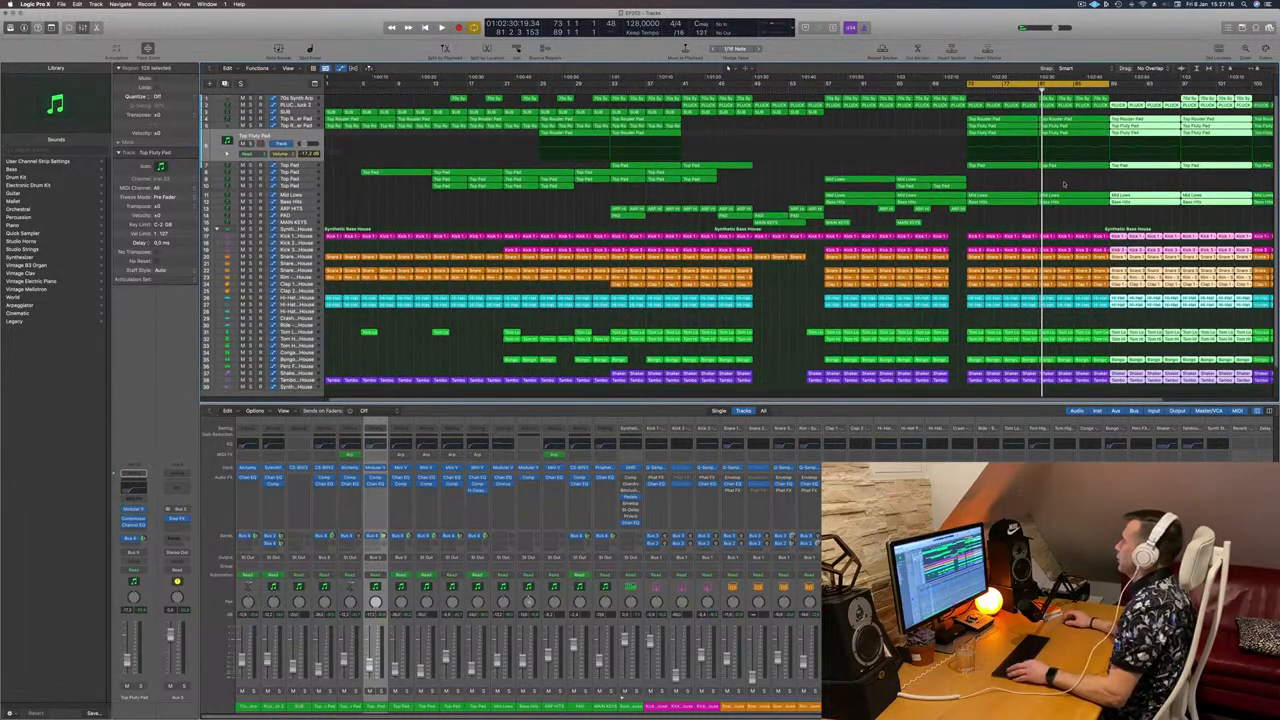
{"action": "scroll", "coordinate": [1064, 183], "scroll_direction": "left", "scroll_amount": 2}
{"action": "key", "text": "space"}
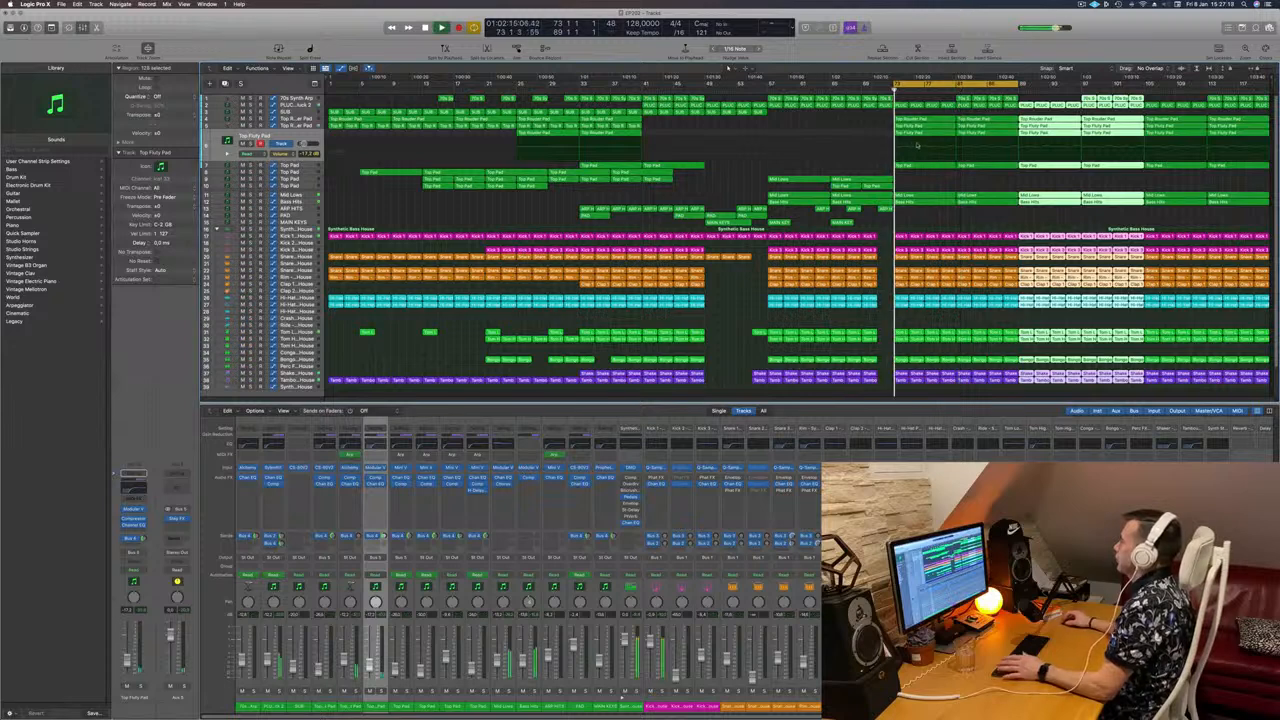
Step: Move the cycle onto the repeated section and delete three Kick 3 regions there
{"action": "left_click", "coordinate": [924, 186]}
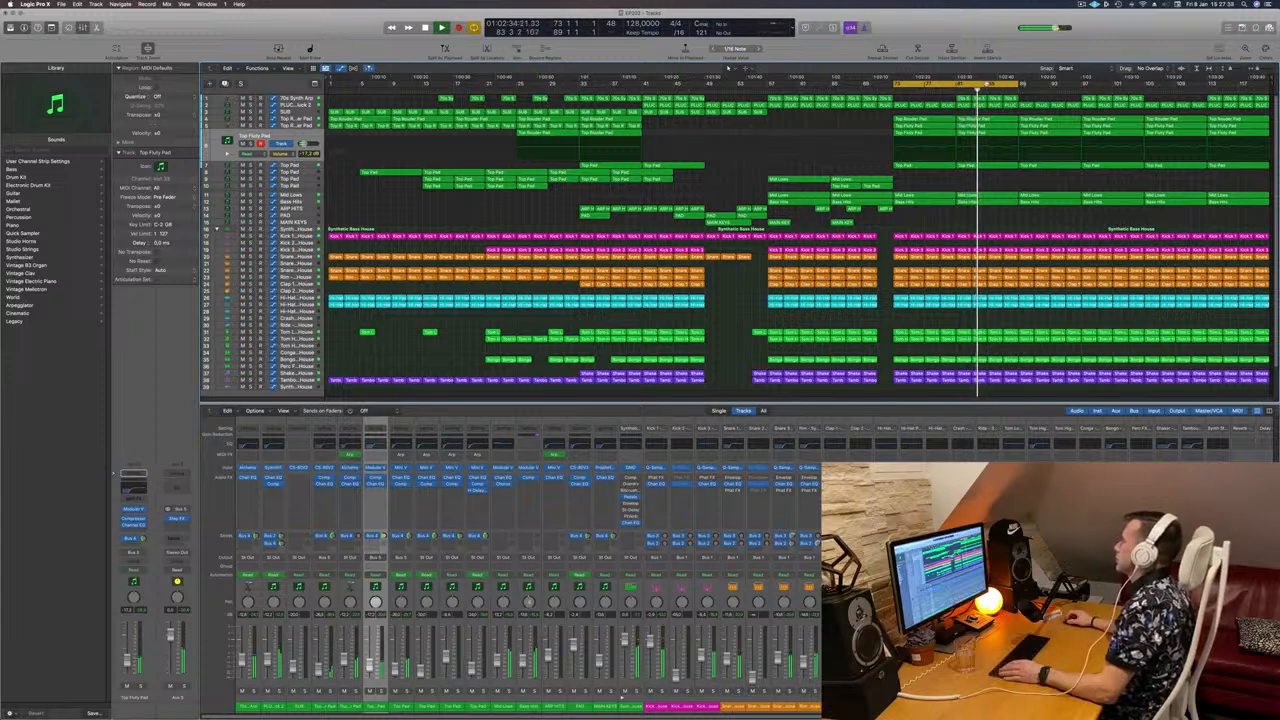
{"action": "left_click_drag", "start_coordinate": [955, 84], "coordinate": [1114, 84]}
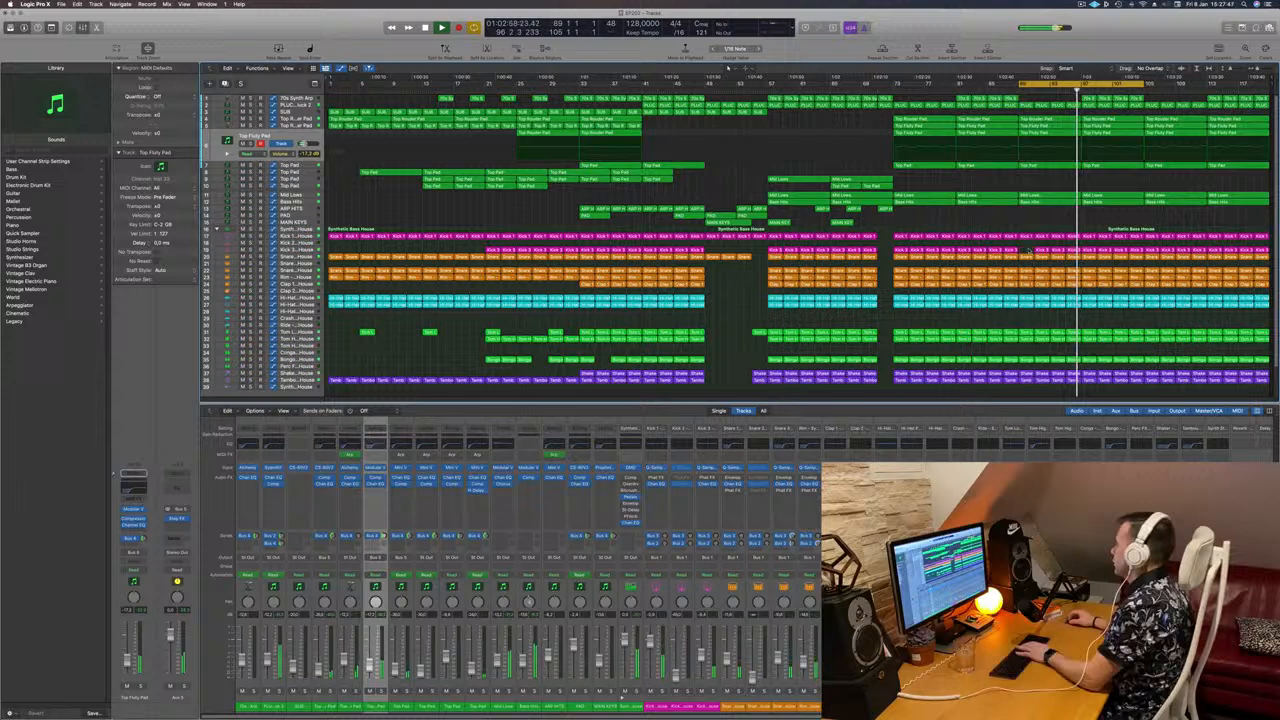
{"action": "left_click_drag", "start_coordinate": [1030, 246], "coordinate": [1076, 251]}
{"action": "key", "text": "space"}
{"action": "key", "text": "space"}
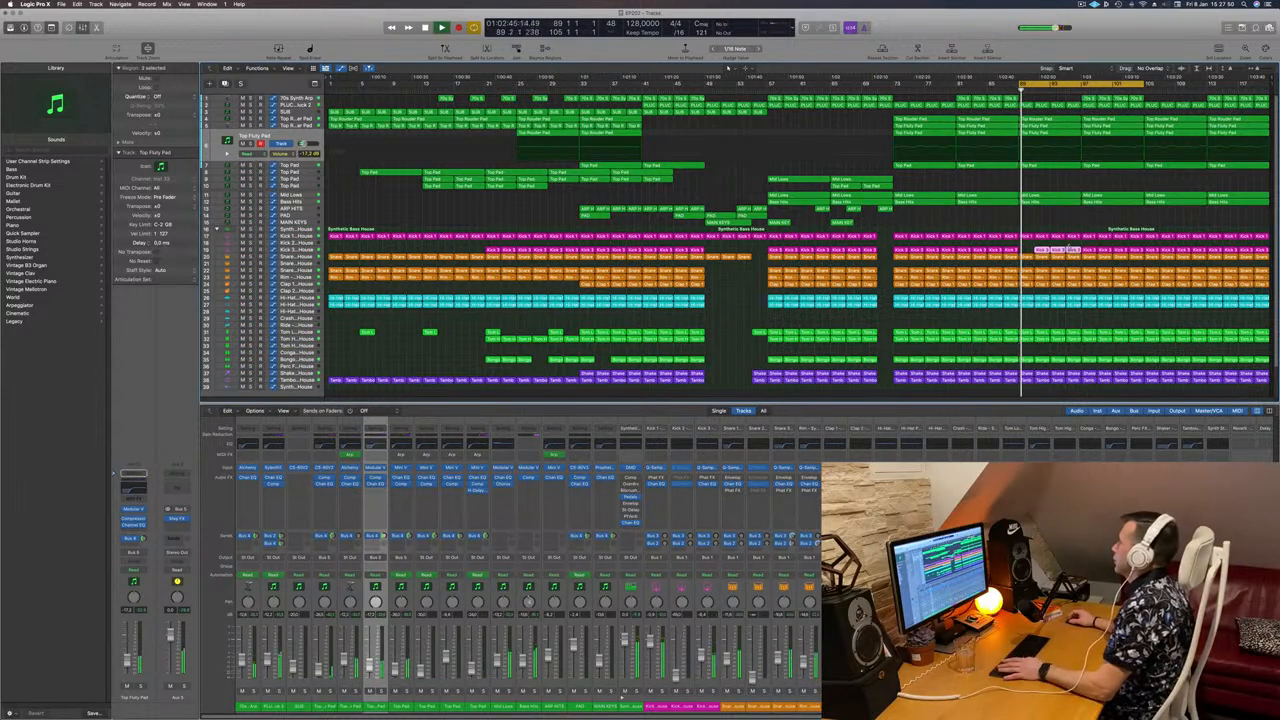
{"action": "key", "text": "Delete"}
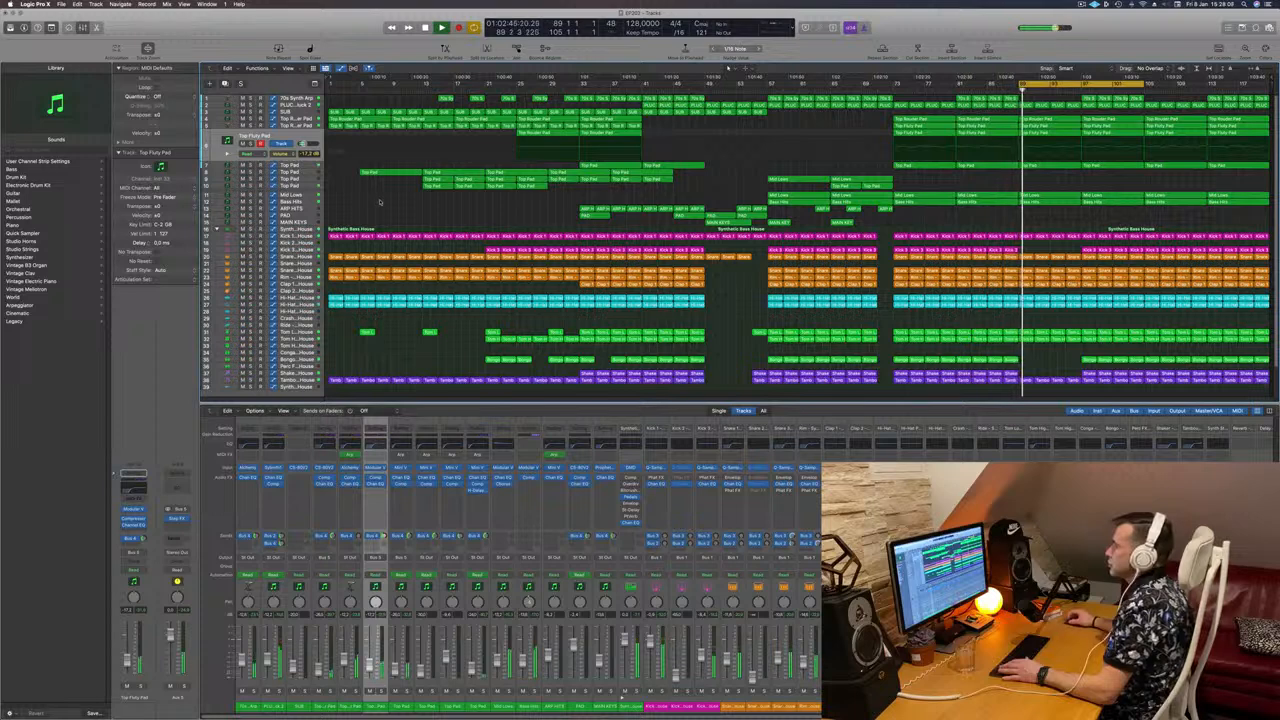
Step: Audition the Top Pad and Top Fluty Pad tracks by toggling their solo
{"action": "left_click", "coordinate": [304, 174]}
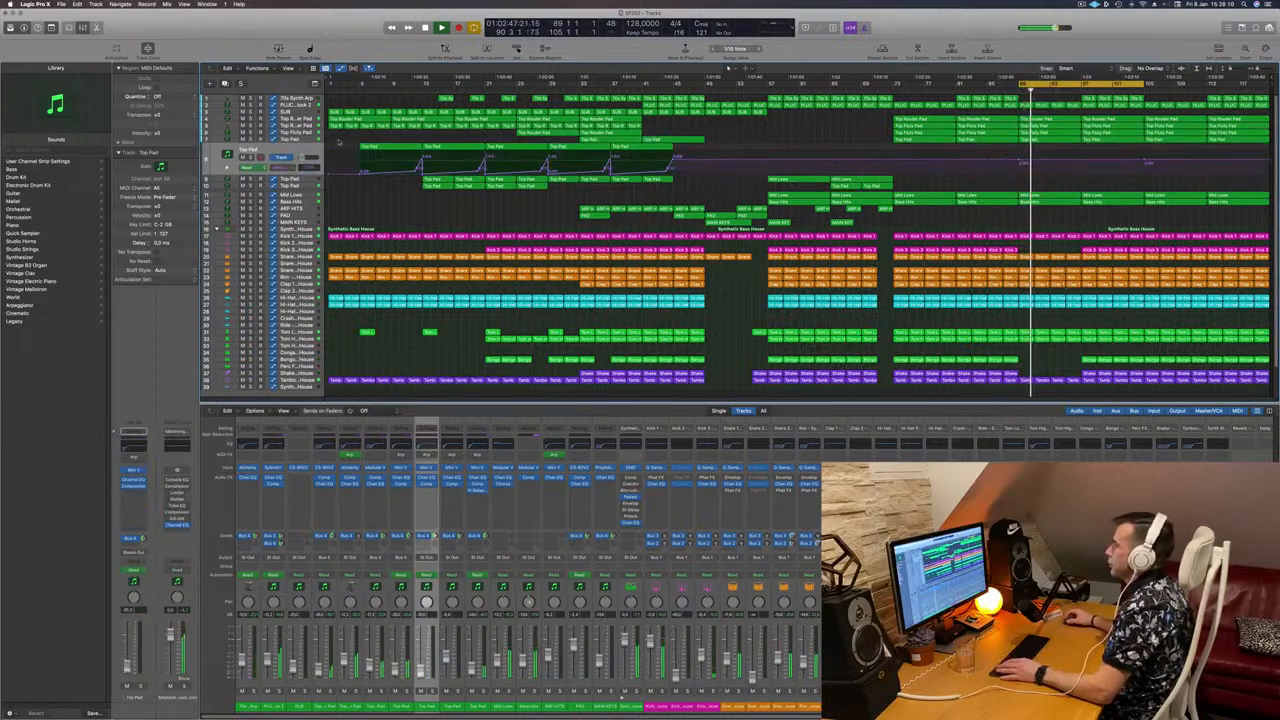
{"action": "left_click", "coordinate": [310, 181]}
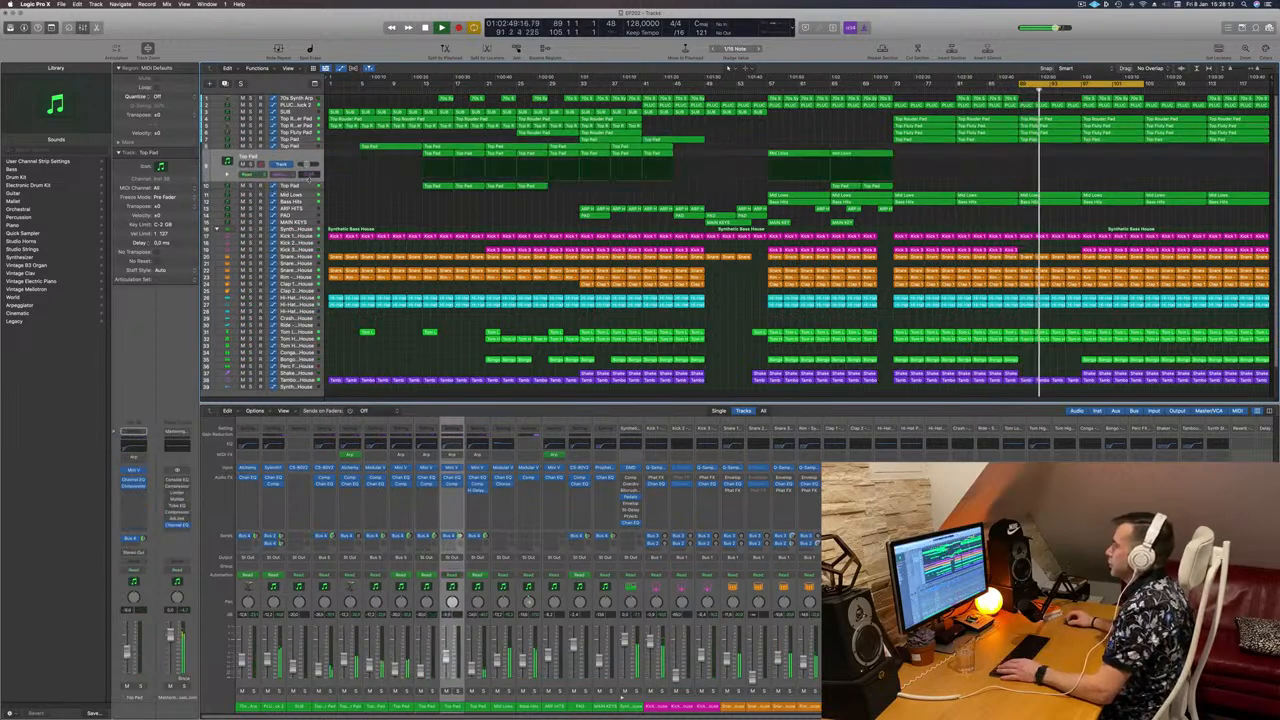
{"action": "left_click", "coordinate": [303, 139]}
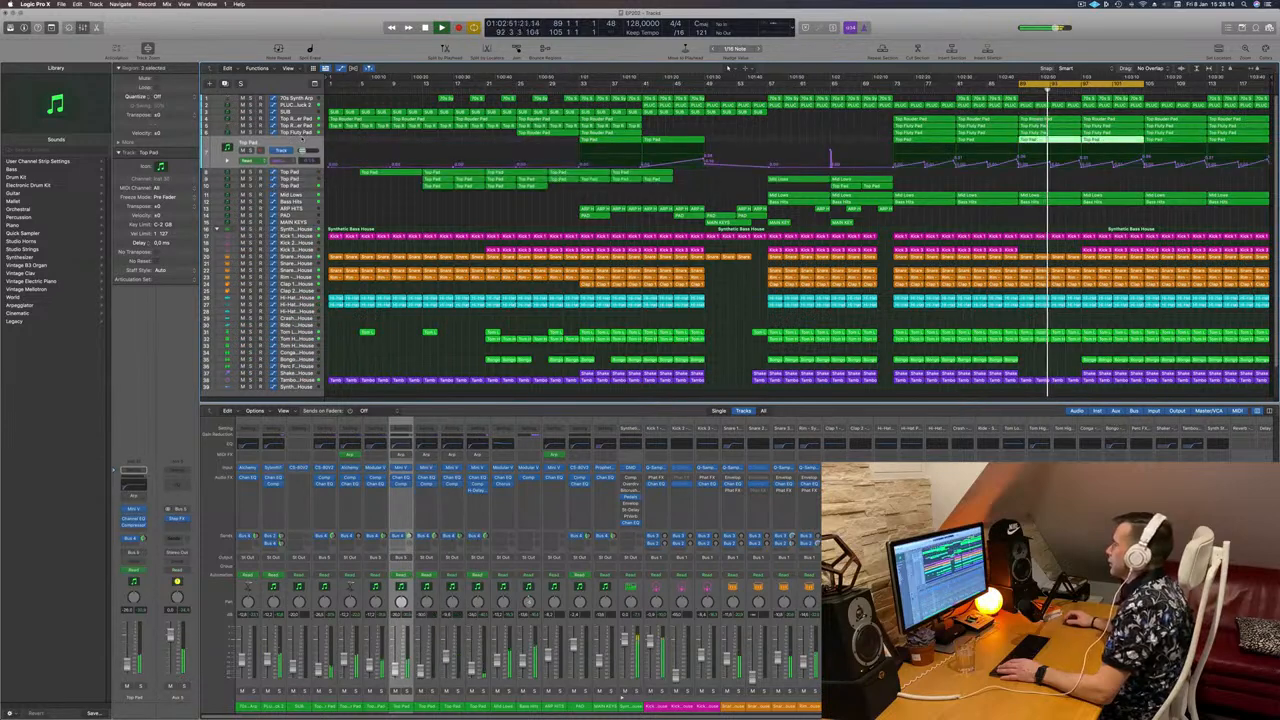
{"action": "left_click", "coordinate": [252, 151]}
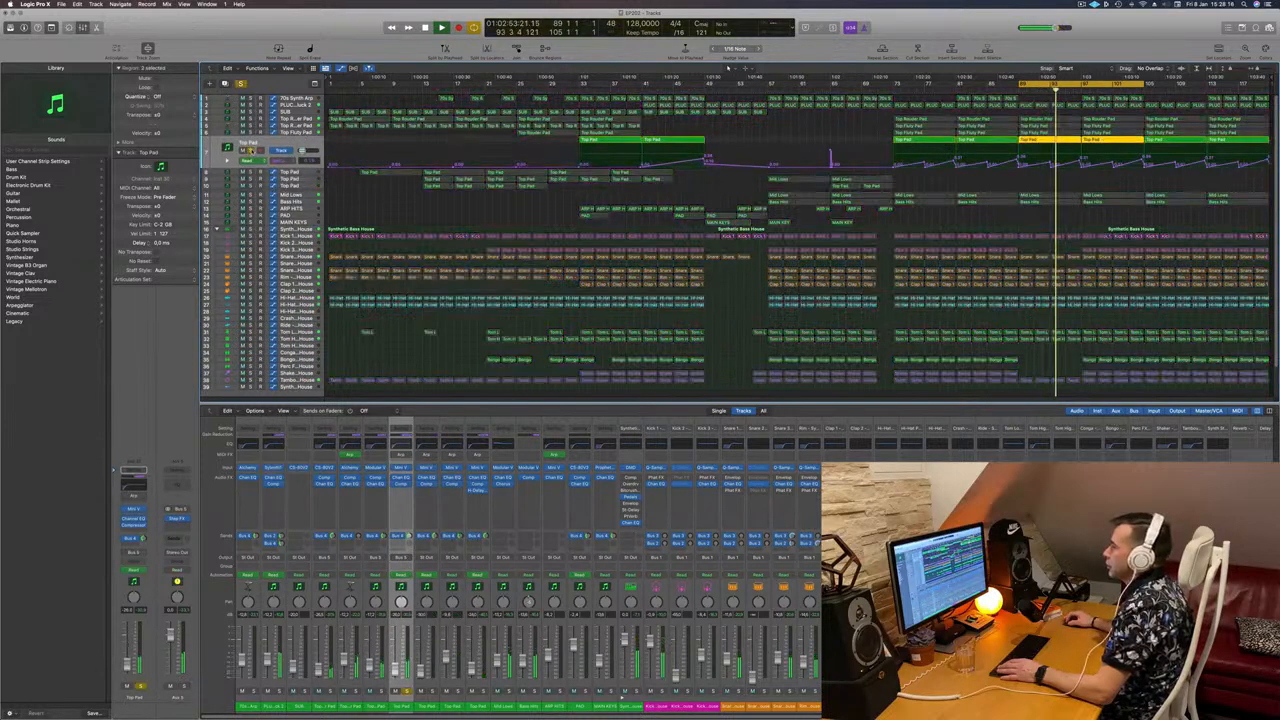
{"action": "left_click", "coordinate": [252, 151]}
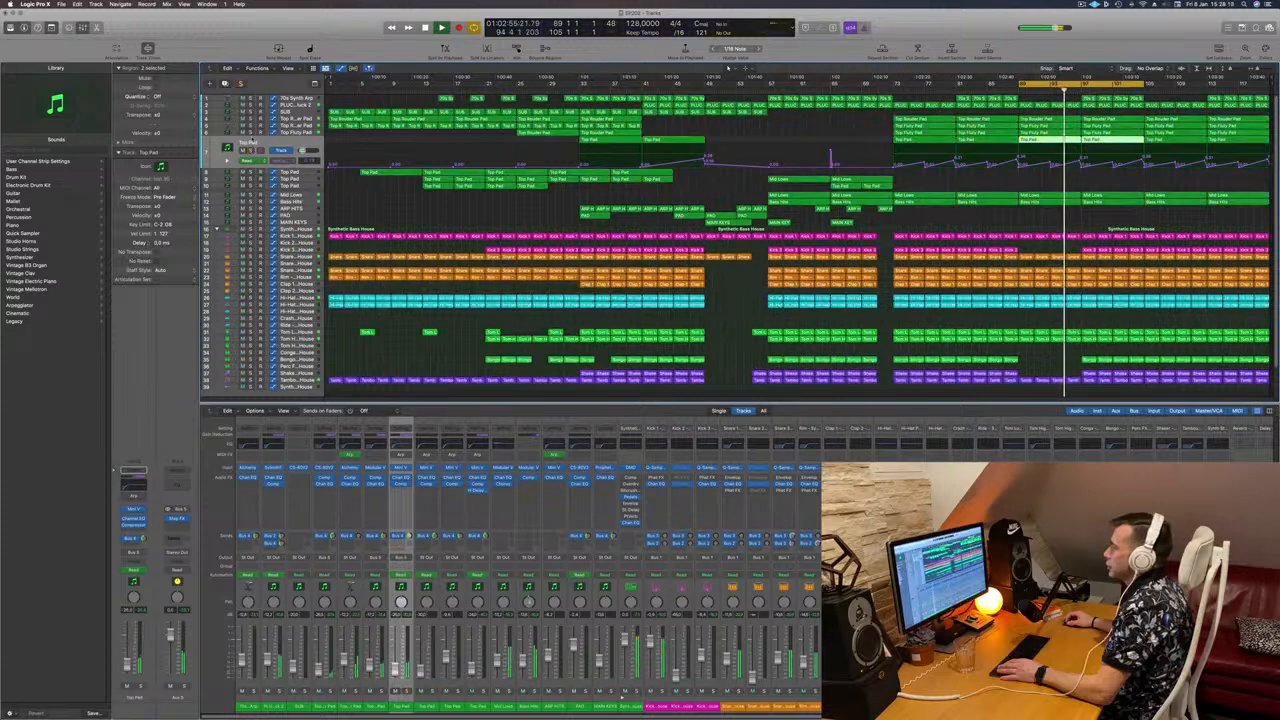
{"action": "left_click", "coordinate": [252, 131]}
{"action": "left_click", "coordinate": [252, 131]}
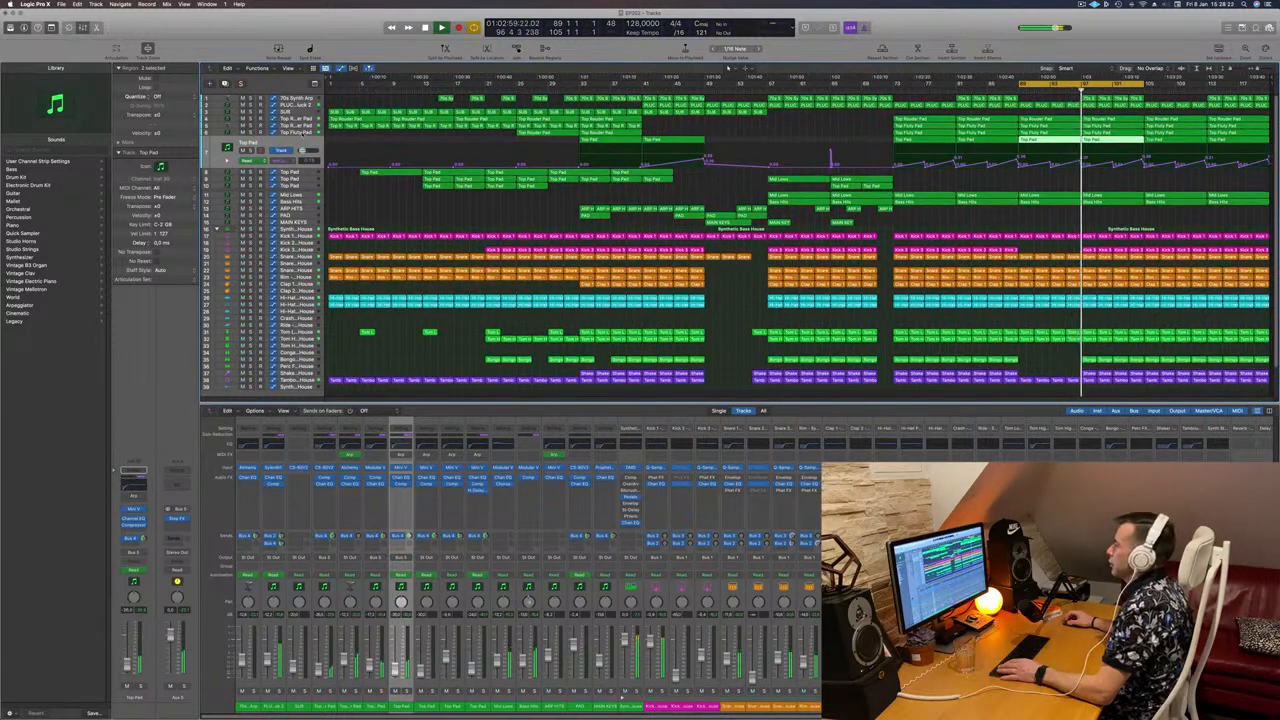
{"action": "key", "text": "s"}
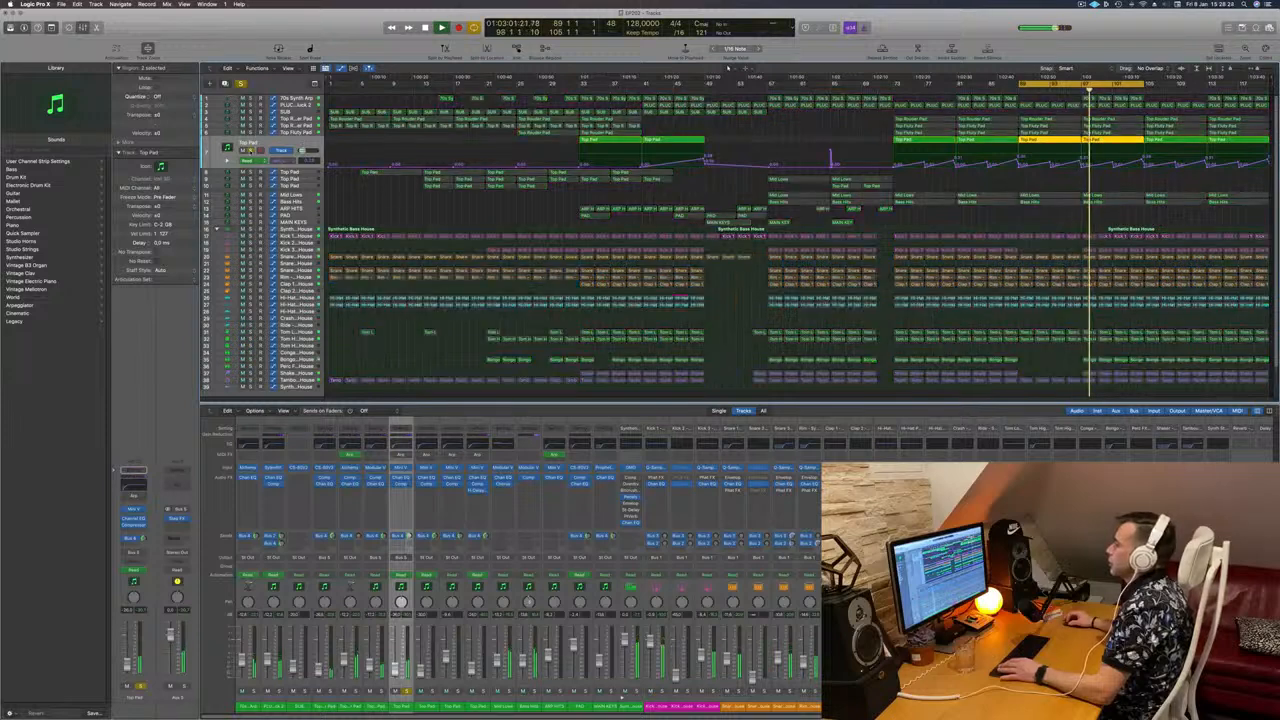
{"action": "key", "text": "s"}
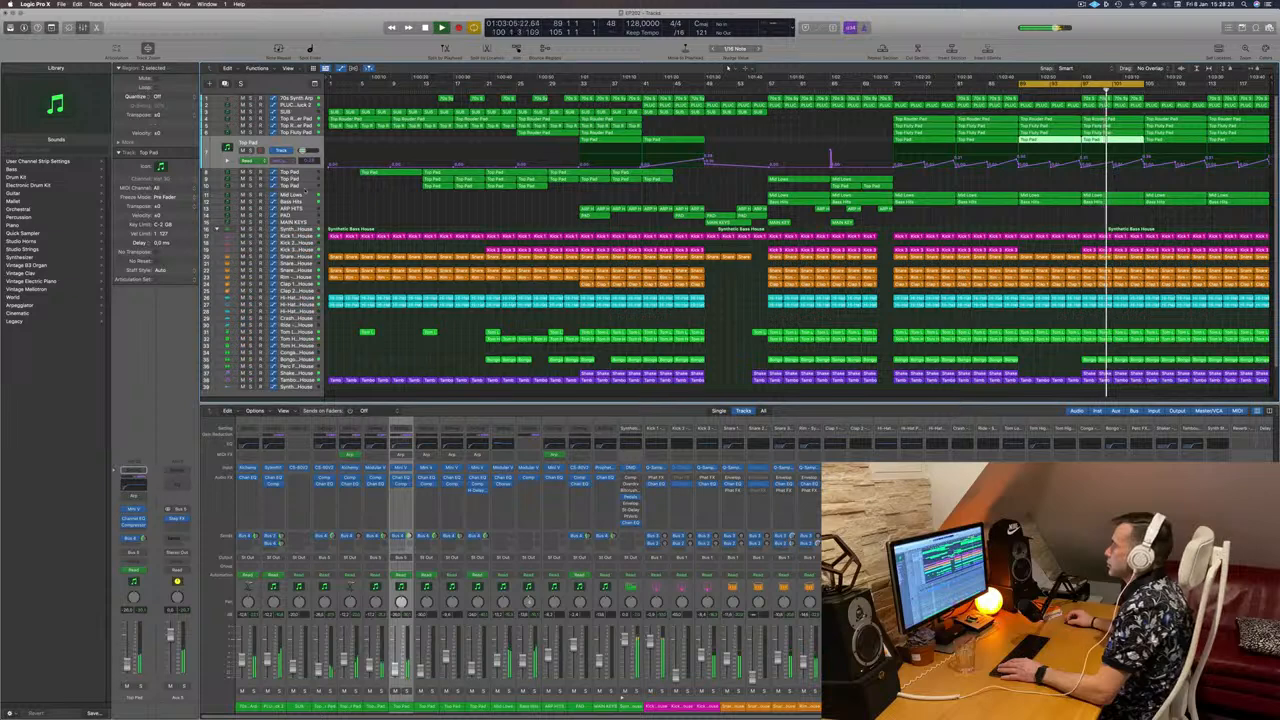
Step: Rename the Top Pad track to 'FX'
{"action": "left_click", "coordinate": [297, 201]}
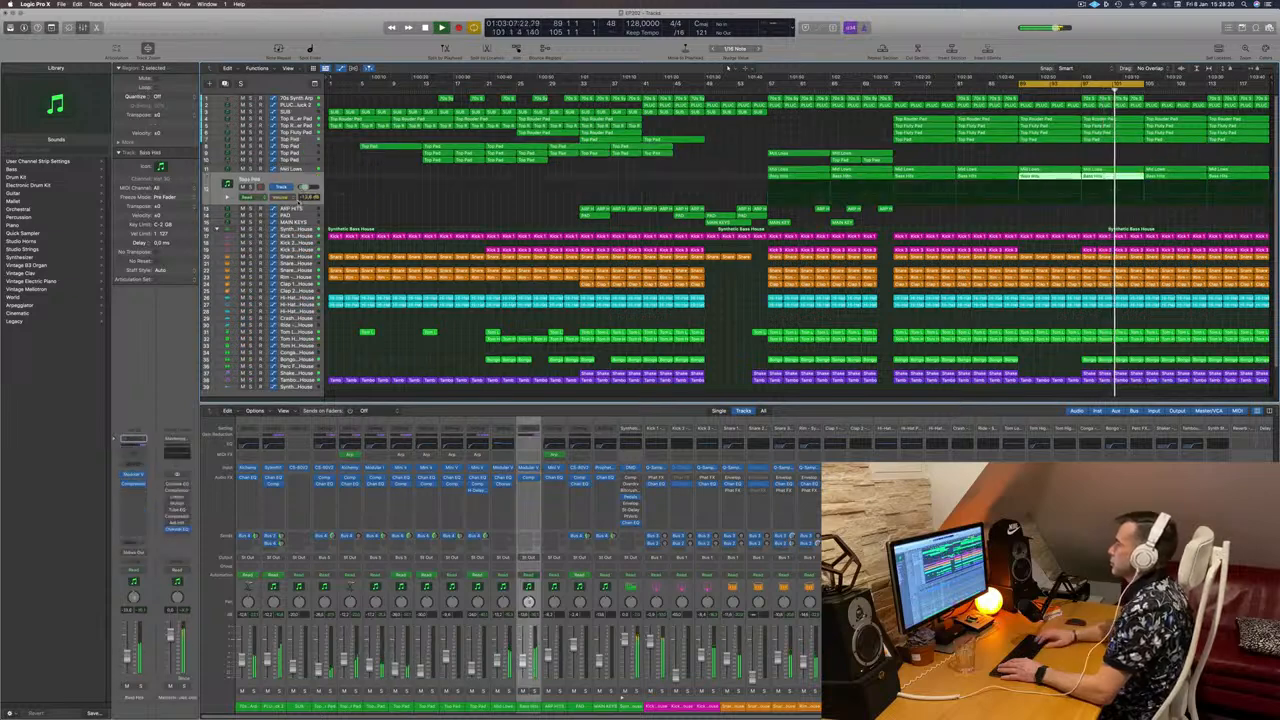
{"action": "key", "text": "Up"}
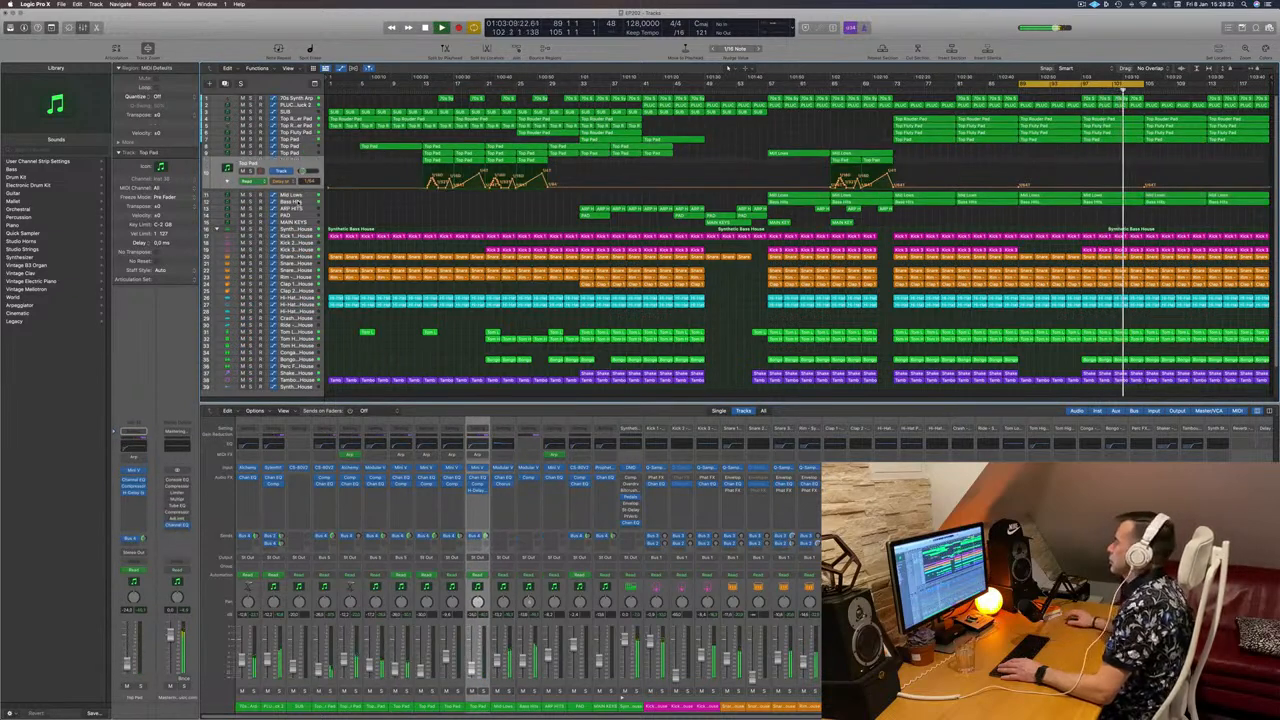
{"action": "double_click", "coordinate": [249, 164]}
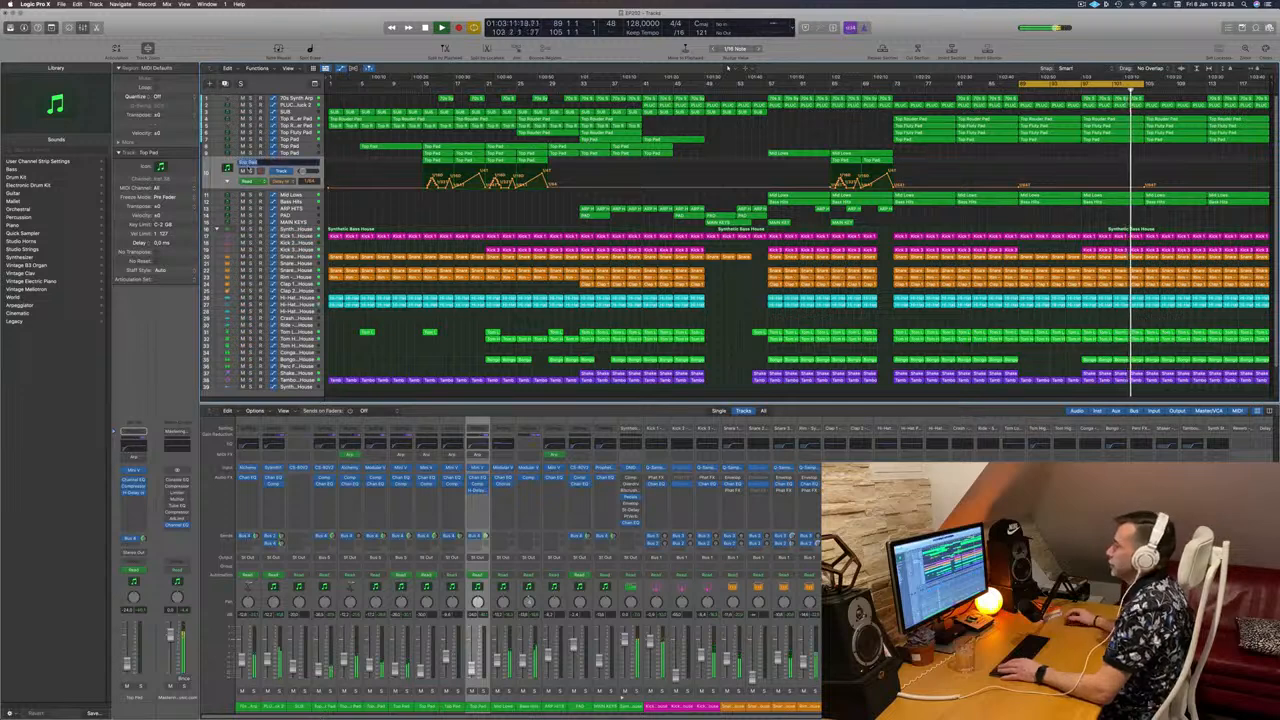
{"action": "key", "text": "BackSpace"}
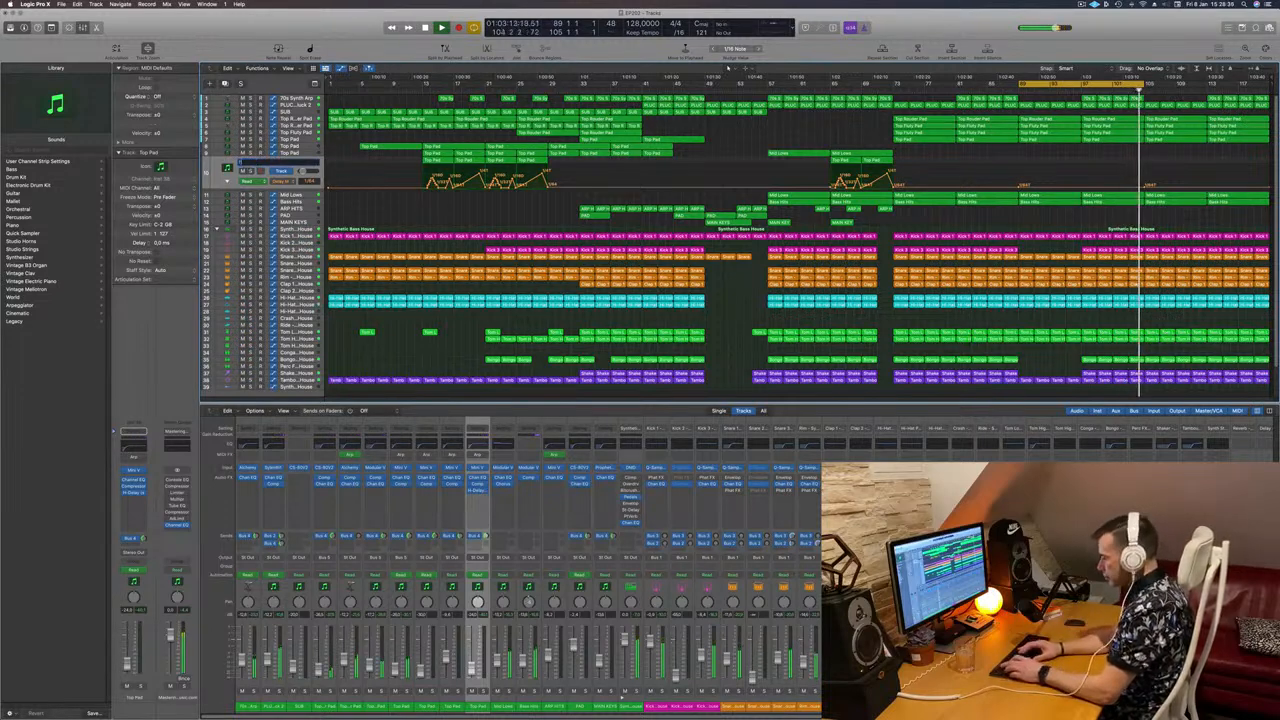
{"action": "type", "text": "FX"}
{"action": "key", "text": "Return"}
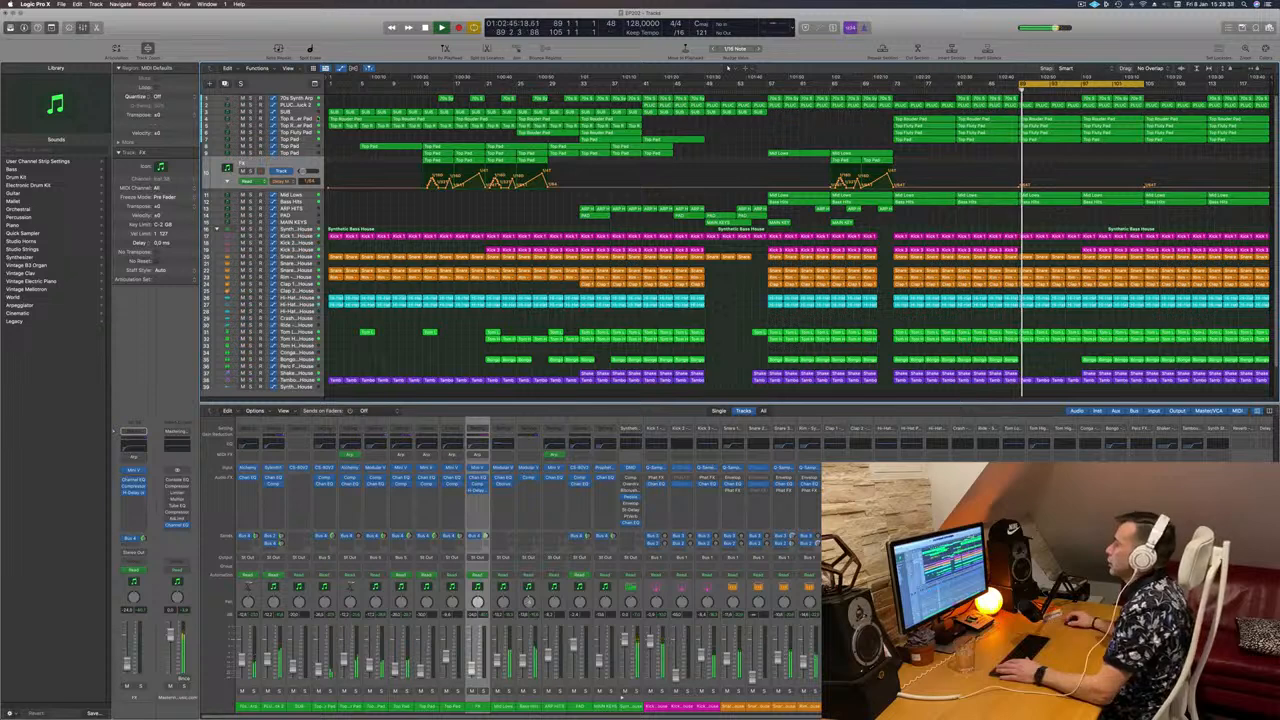
{"action": "key", "text": "Up"}
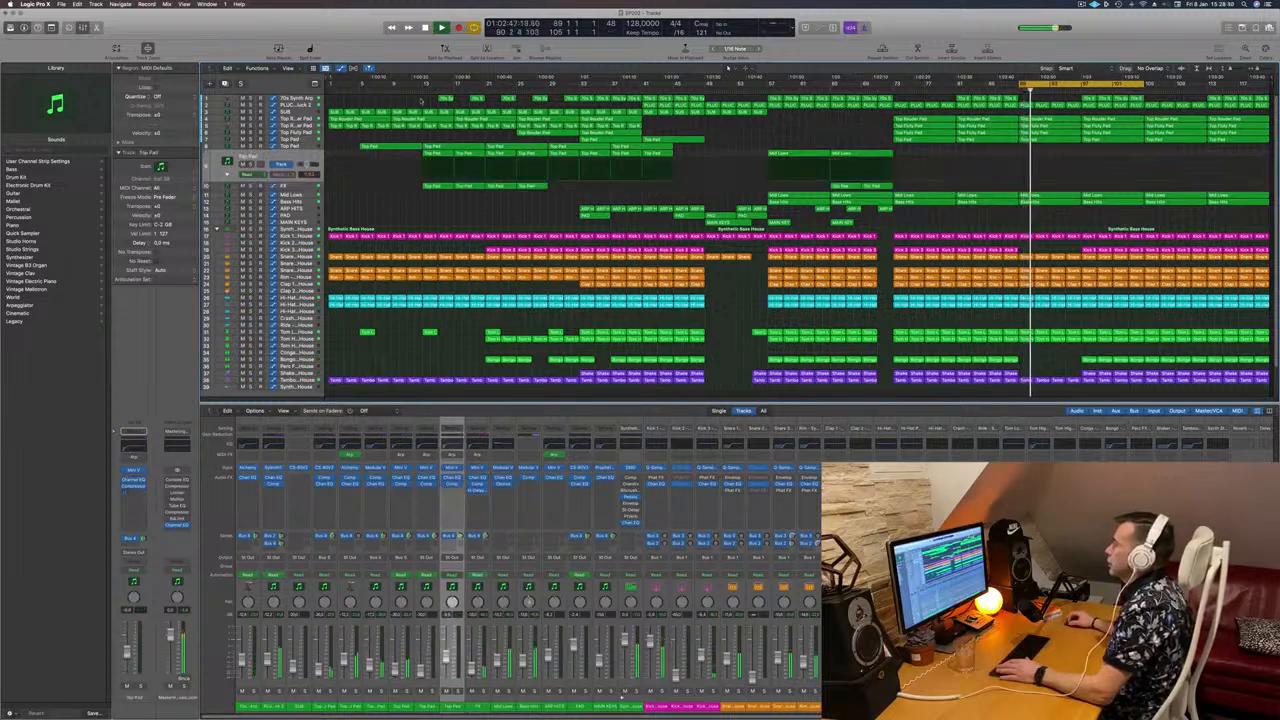
{"action": "left_click", "coordinate": [421, 91]}
Step: Copy the Mid Lows region from bar 57 to bar 89 and audition it in solo
{"action": "left_click", "coordinate": [767, 91]}
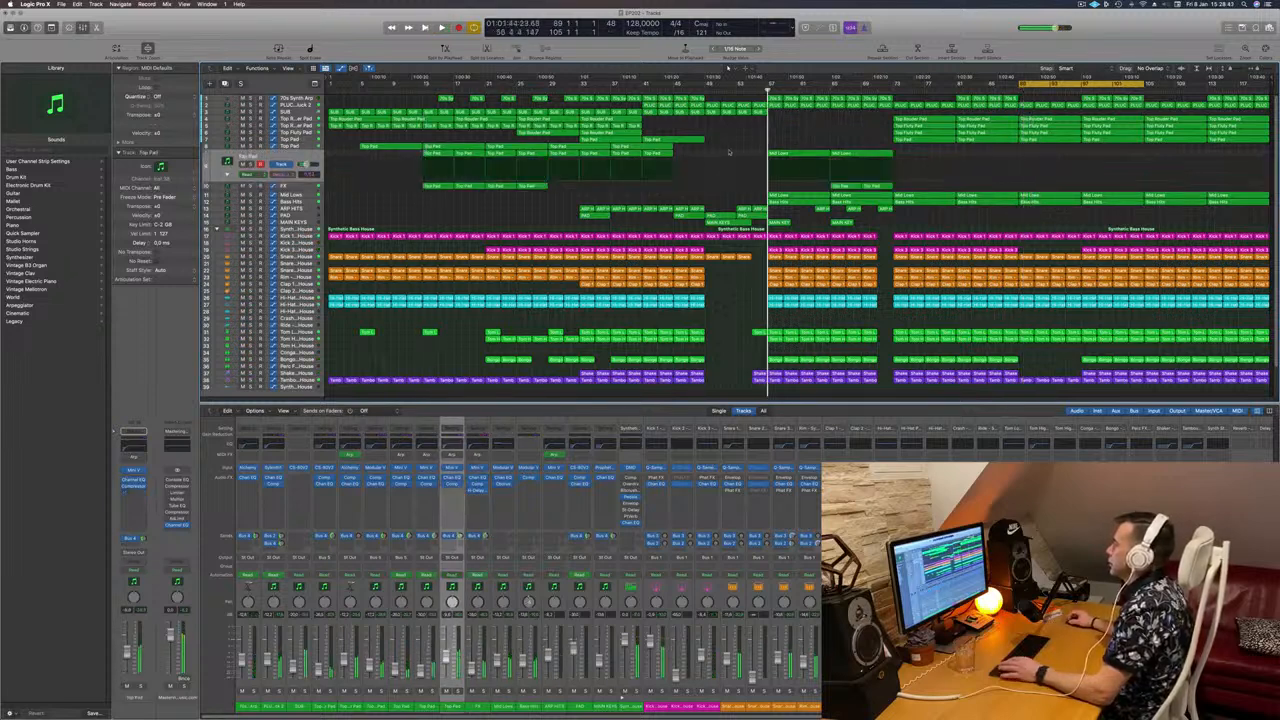
{"action": "left_click", "coordinate": [805, 155]}
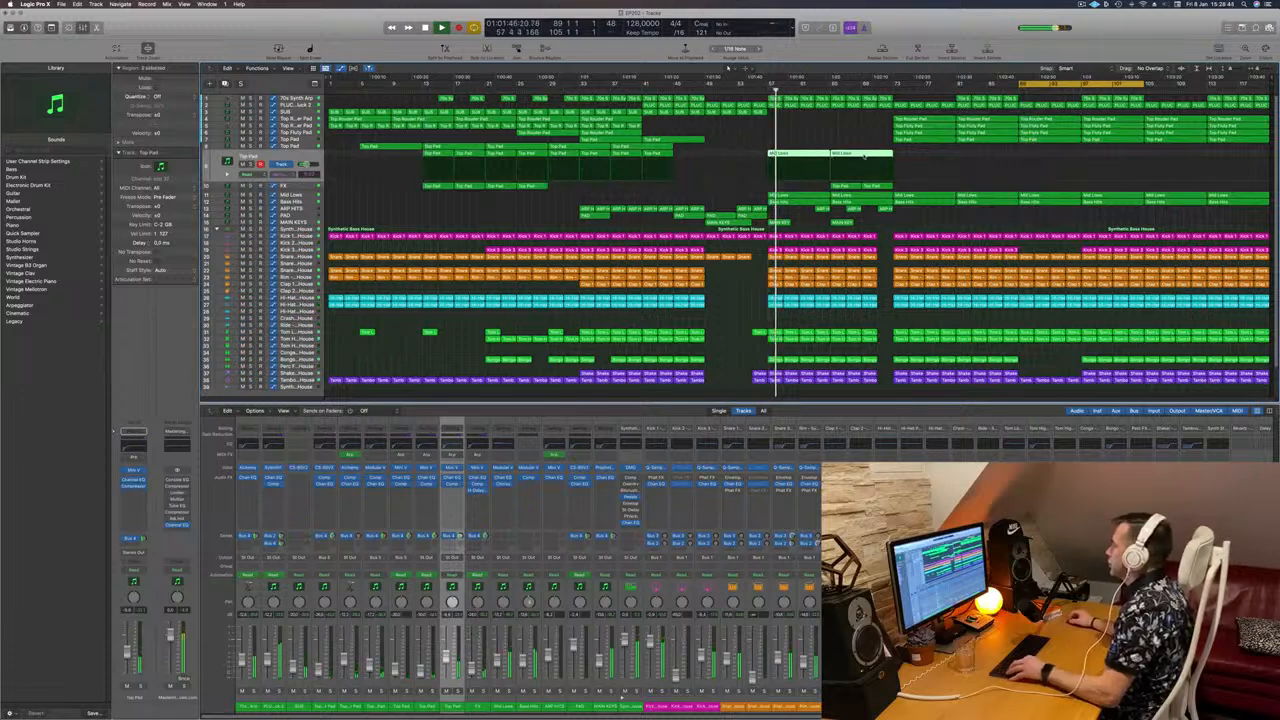
{"action": "left_click_drag", "start_coordinate": [864, 155], "coordinate": [1051, 153]}
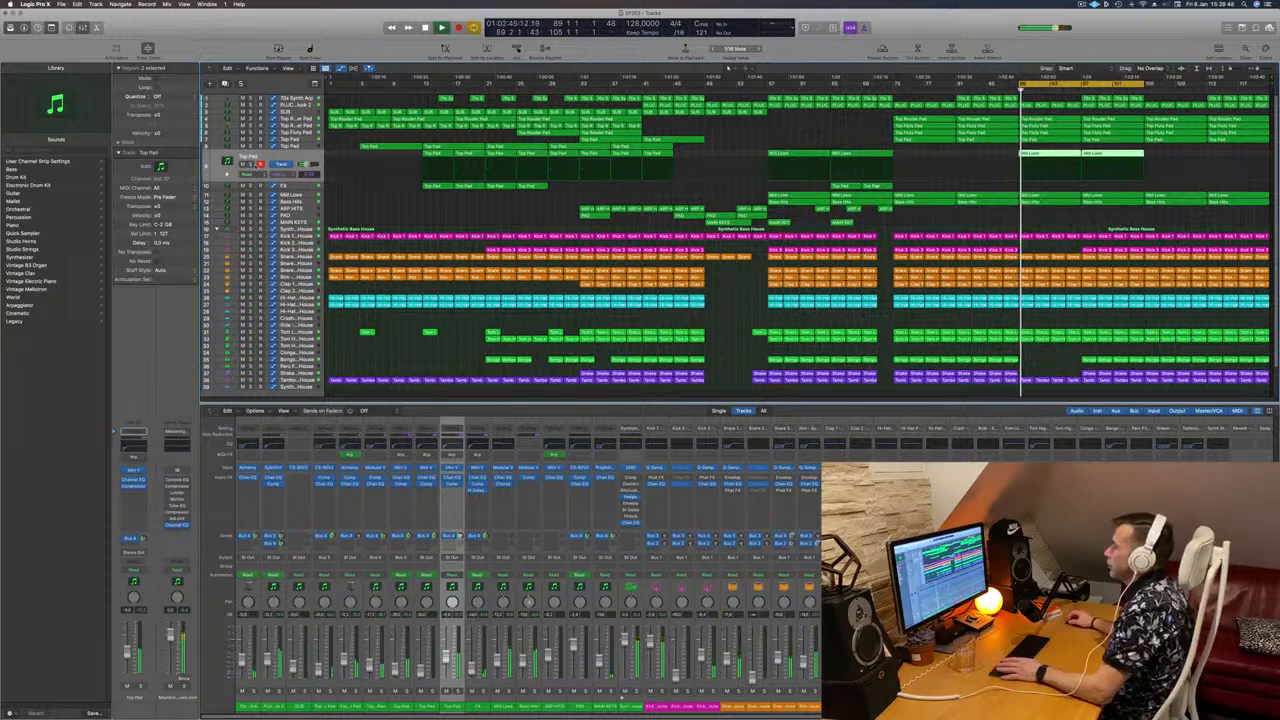
{"action": "key", "text": "ctrl+s"}
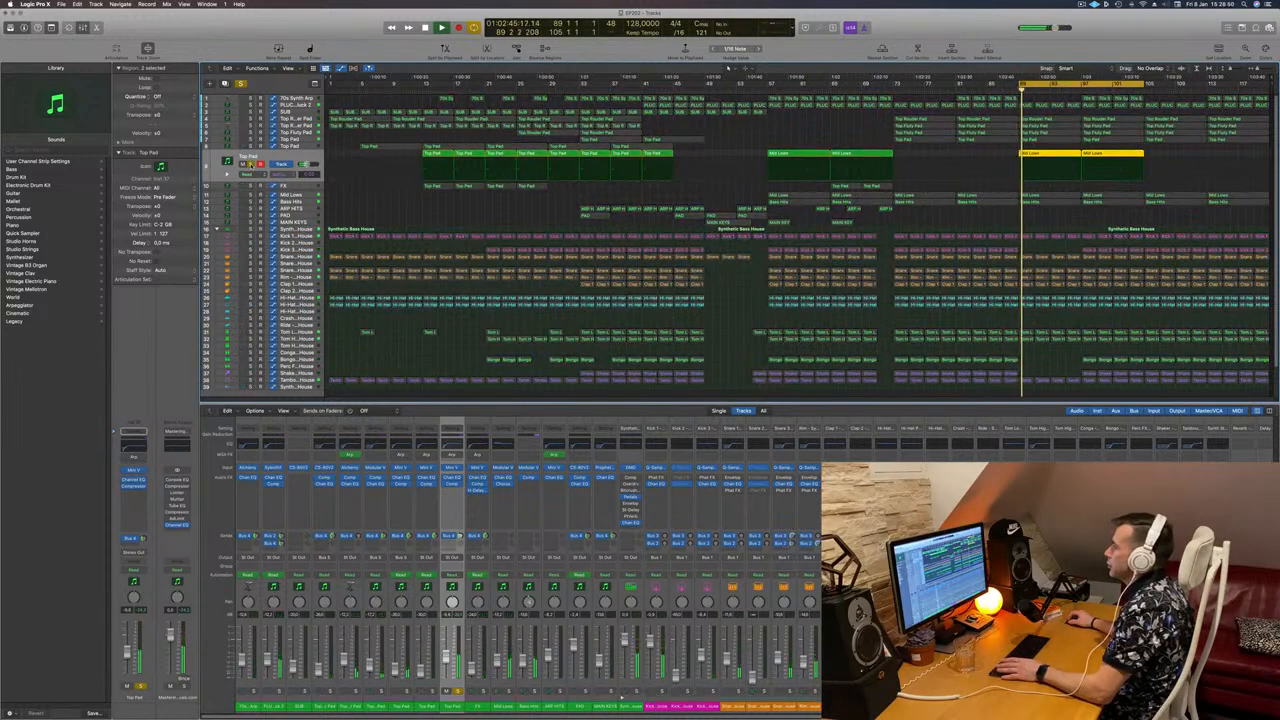
{"action": "key", "text": "ctrl+s"}
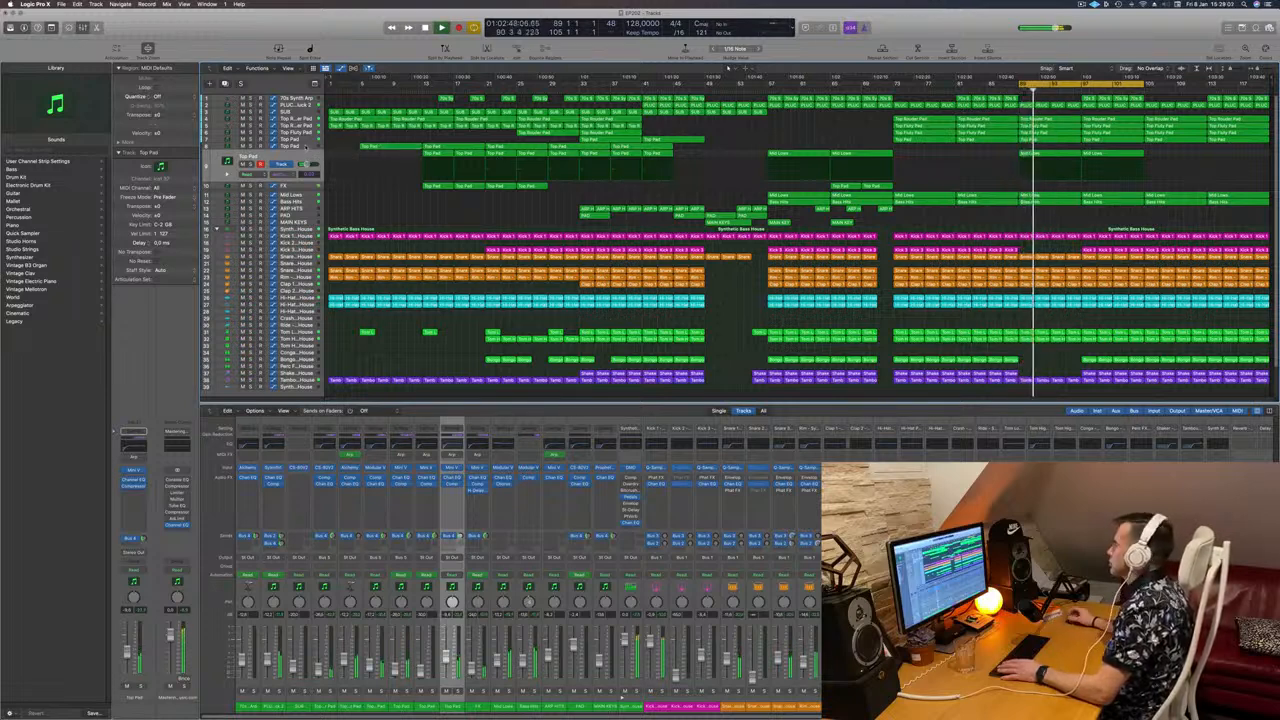
Step: Check both Top Pad tracks, solo-check Mid Lows, then select the PLUCK 2 track
{"action": "left_click", "coordinate": [306, 148]}
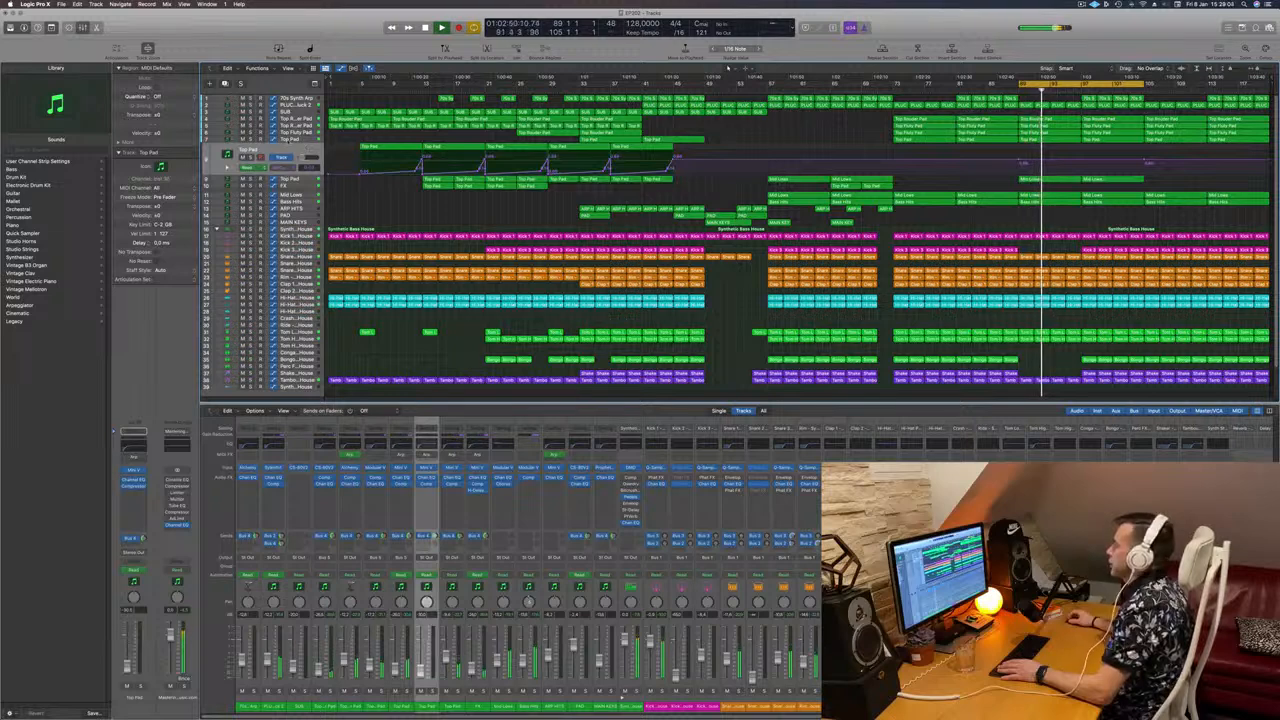
{"action": "left_click", "coordinate": [286, 141]}
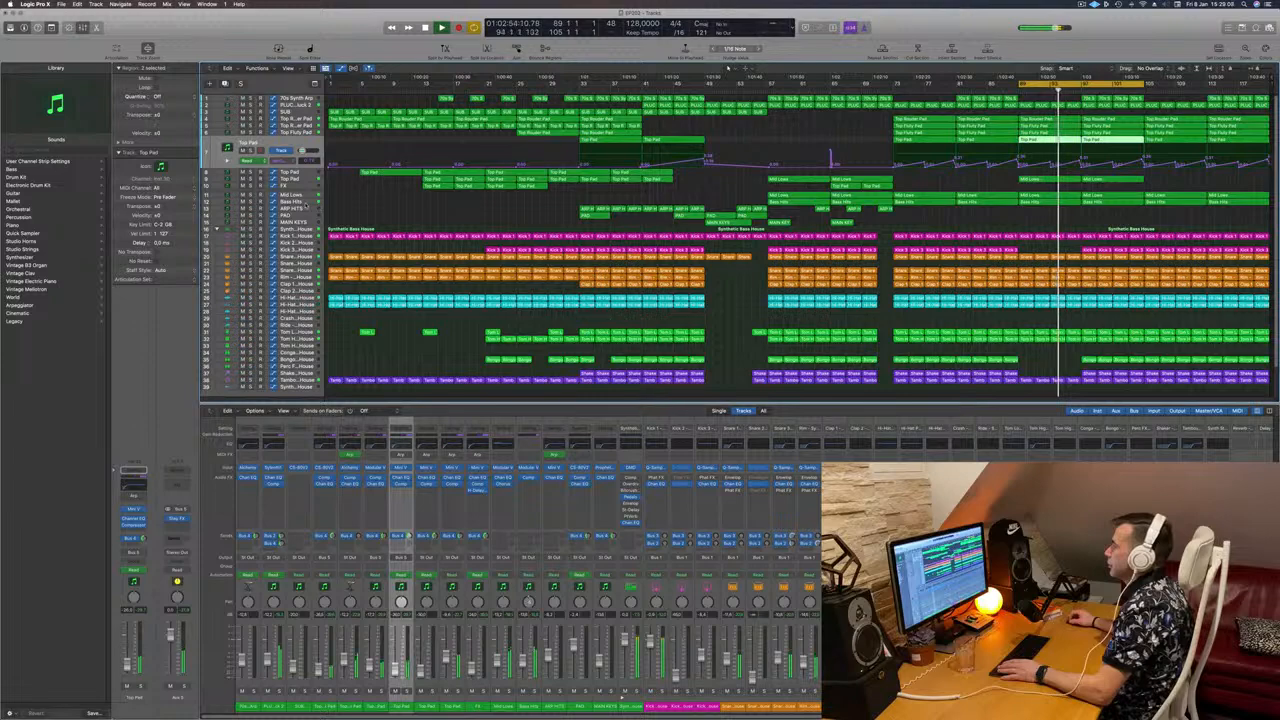
{"action": "left_click", "coordinate": [306, 204]}
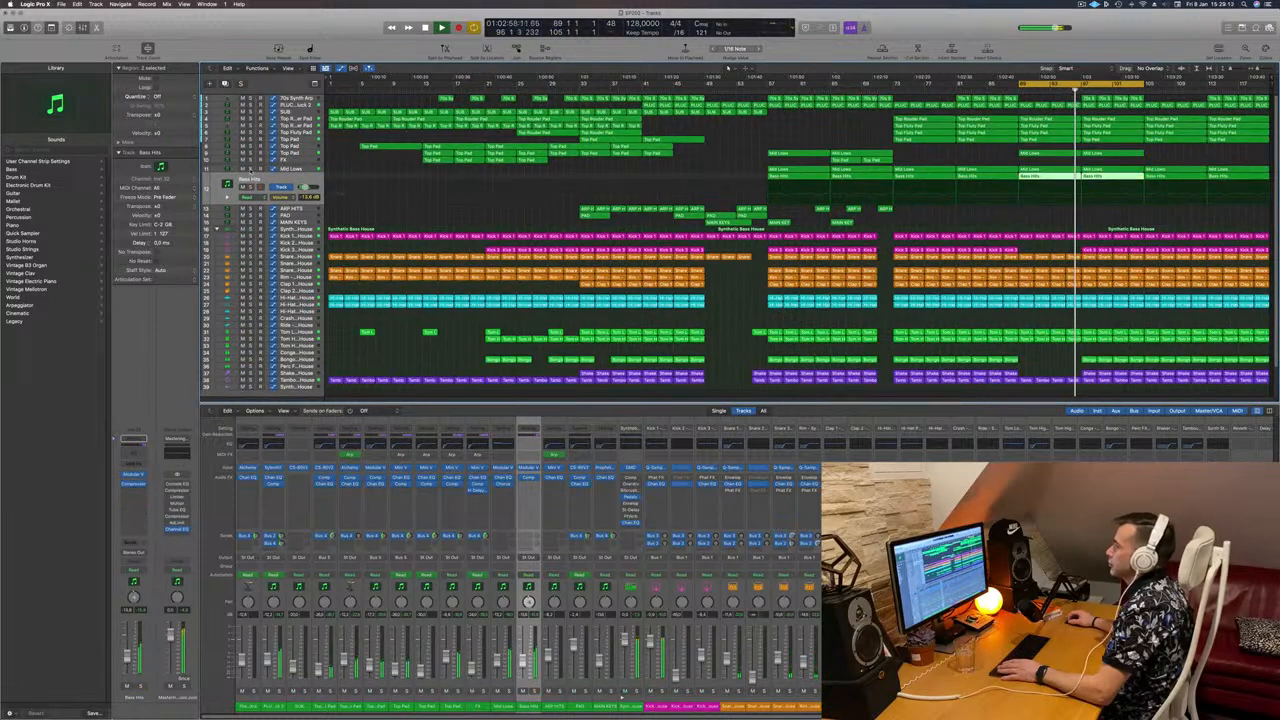
{"action": "left_click", "coordinate": [251, 169]}
{"action": "left_click", "coordinate": [251, 169]}
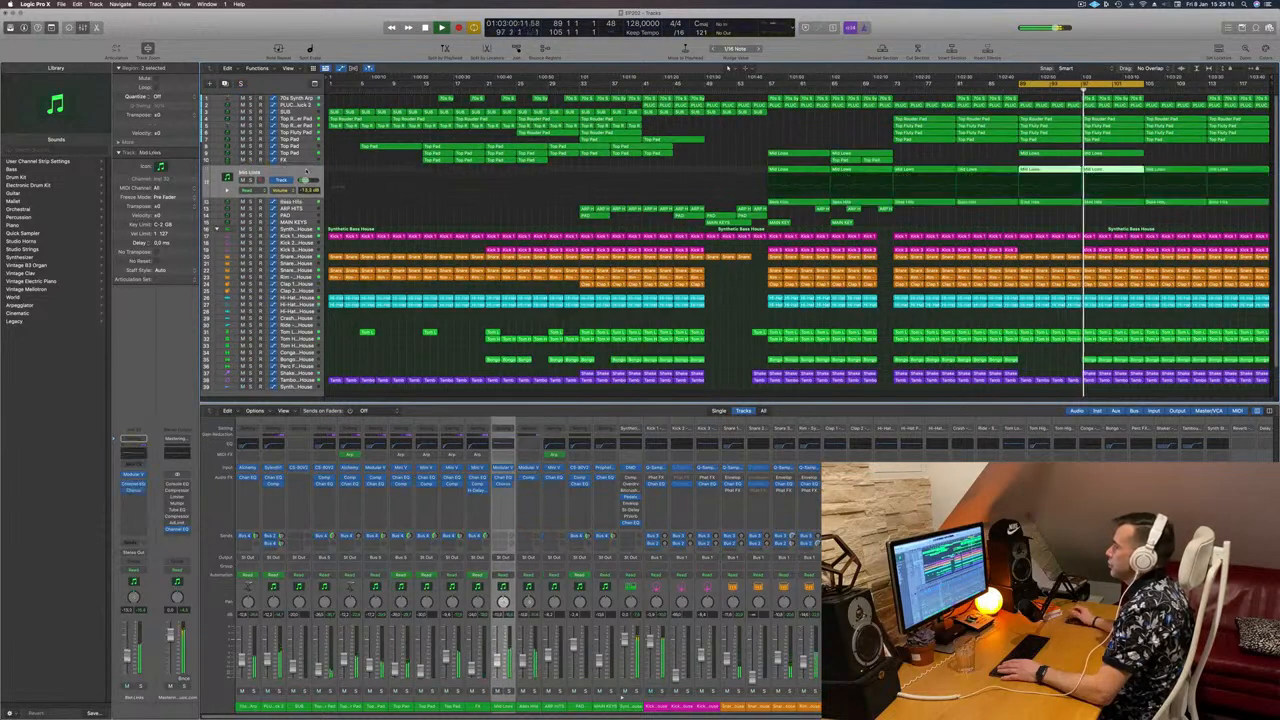
{"action": "left_click", "coordinate": [1003, 155]}
{"action": "scroll", "coordinate": [1008, 156], "scroll_direction": "up", "scroll_amount": 5}
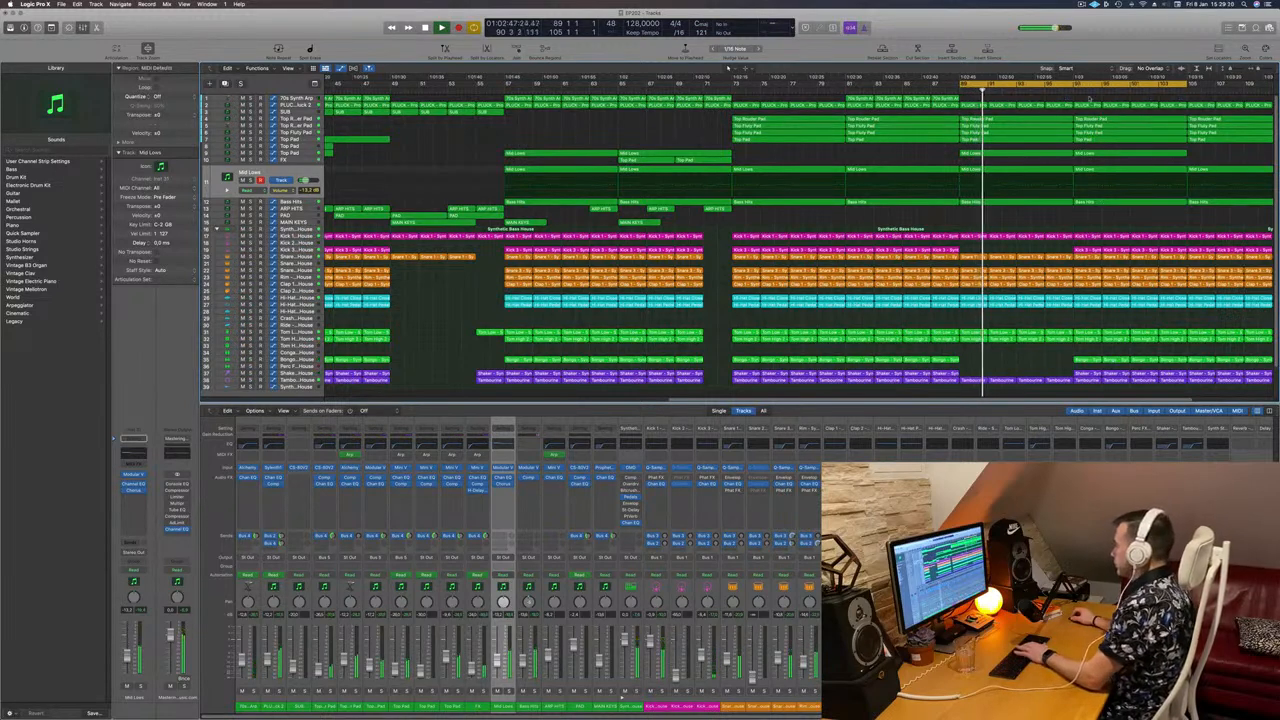
{"action": "left_click", "coordinate": [291, 106]}
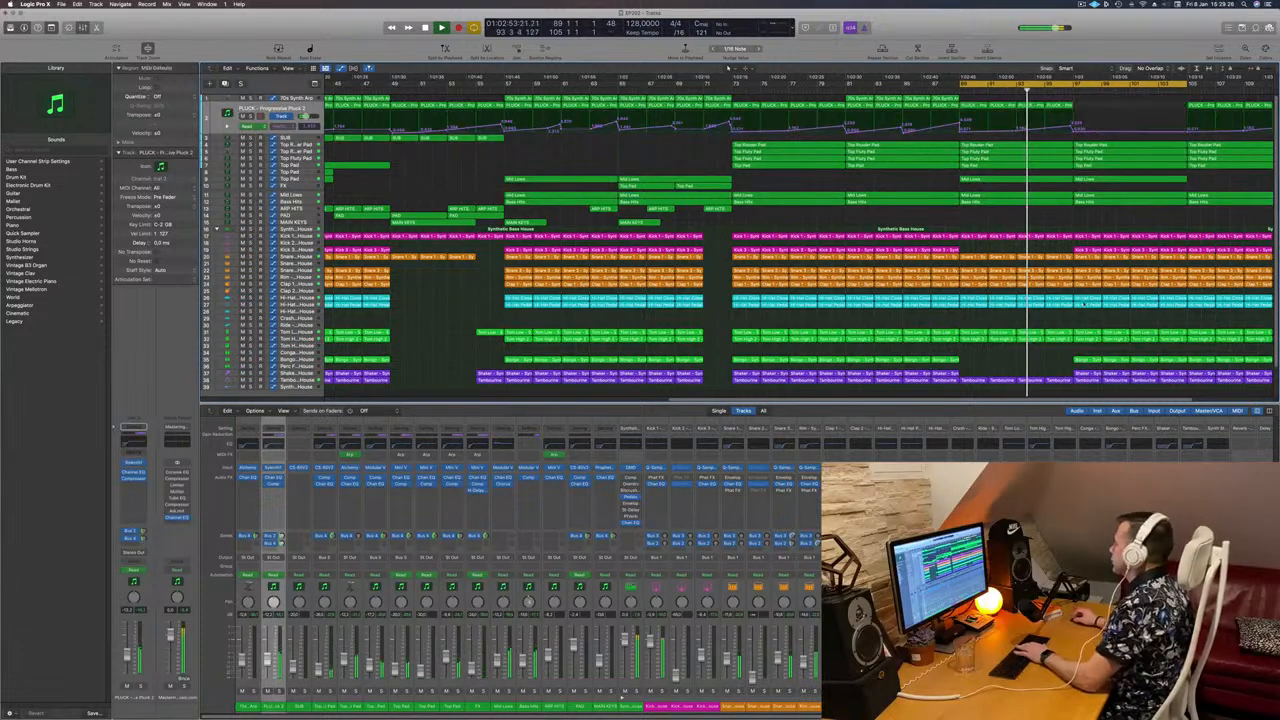
Step: Delete the kick, snare, bongo, shaker and tambourine regions in the loop's second half
{"action": "left_click_drag", "start_coordinate": [1080, 248], "coordinate": [1184, 258]}
{"action": "key", "text": "Delete"}
{"action": "left_click_drag", "start_coordinate": [1088, 355], "coordinate": [1184, 390]}
{"action": "key", "text": "Delete"}
Step: Restart playback from the loop start and delete a Rim region in the loop
{"action": "scroll", "coordinate": [1150, 367], "scroll_direction": "left", "scroll_amount": 5}
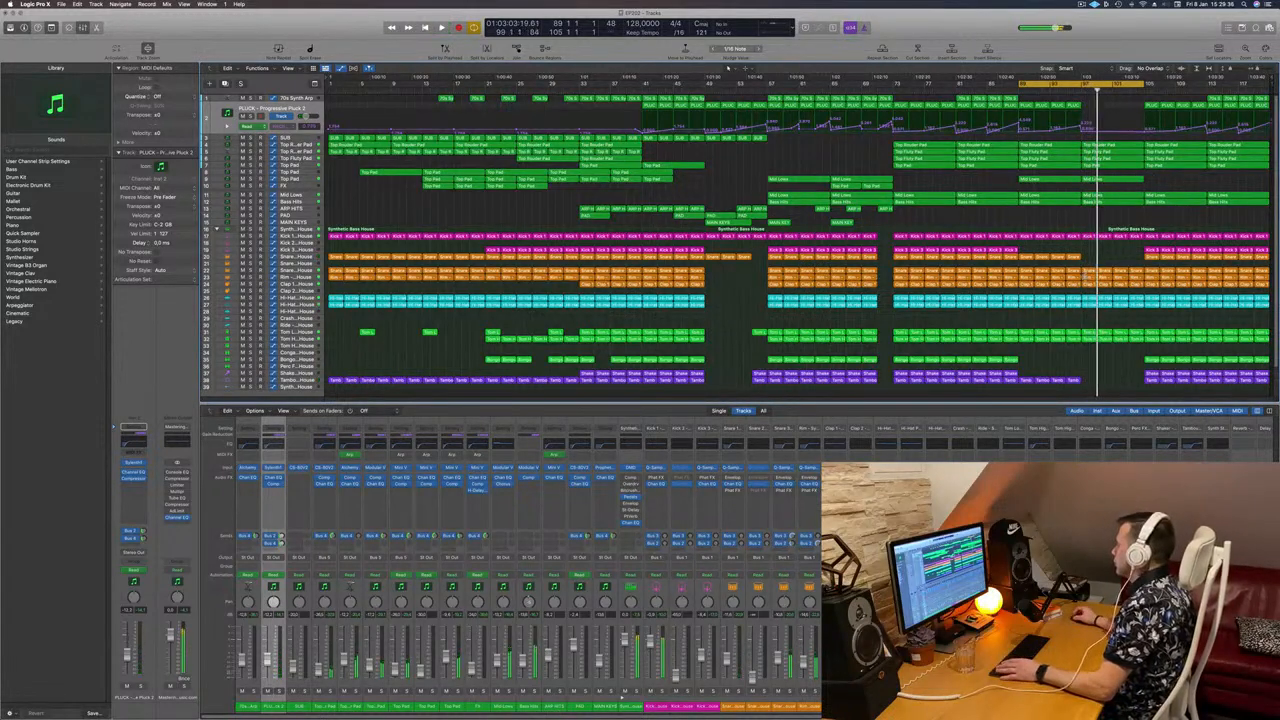
{"action": "key", "text": "space"}
{"action": "left_click", "coordinate": [1089, 277]}
{"action": "key", "text": "Delete"}
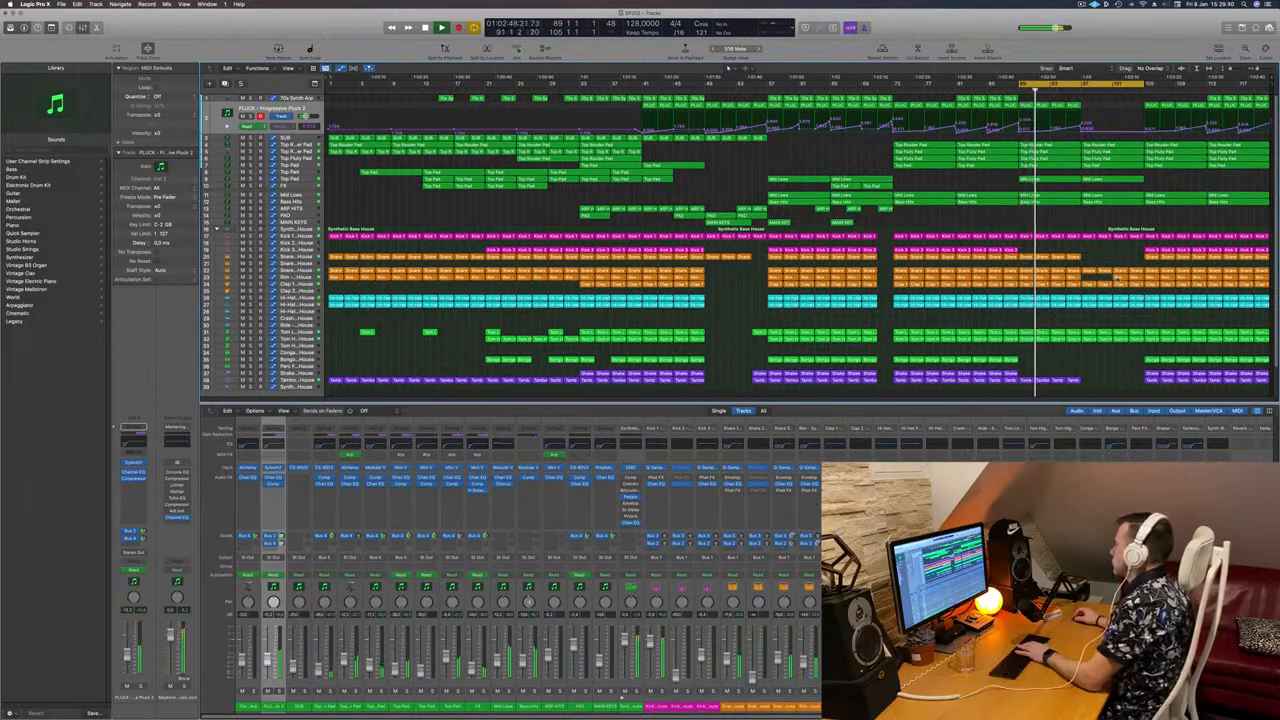
Step: Delete another Rim region and a hi-hat region in the loop
{"action": "left_click", "coordinate": [1117, 278]}
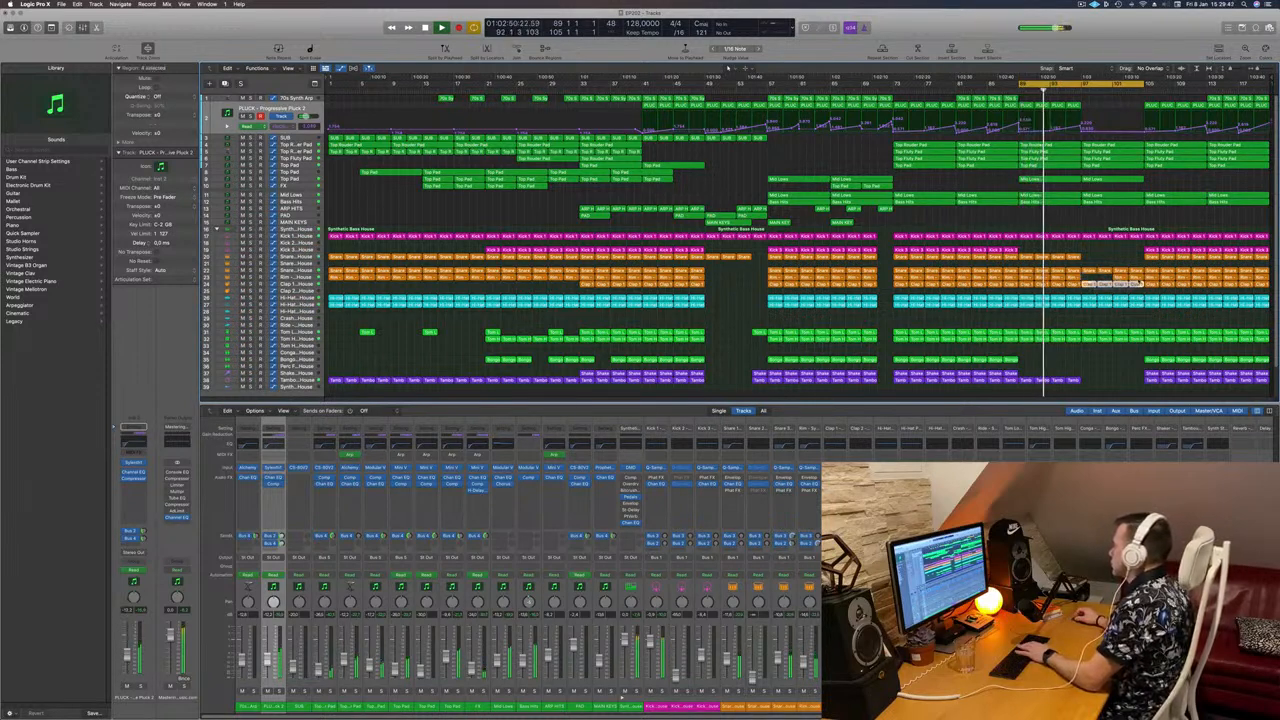
{"action": "key", "text": "Delete"}
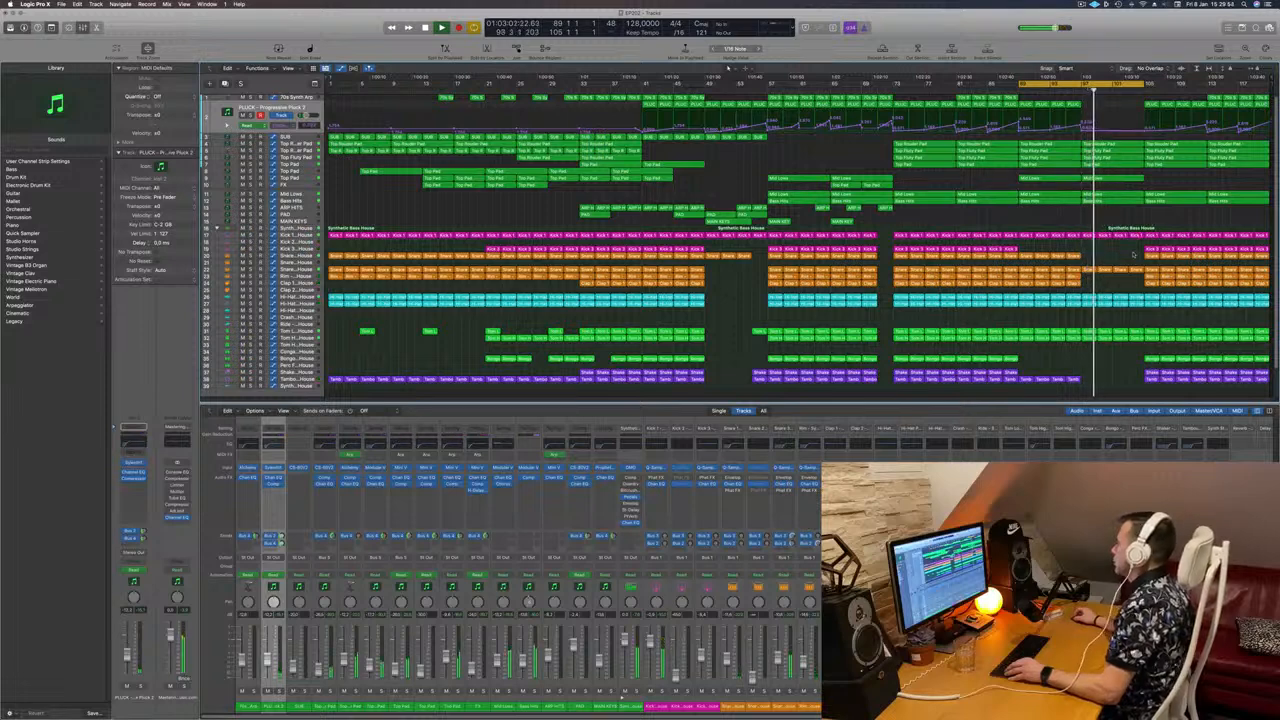
{"action": "left_click", "coordinate": [1129, 299]}
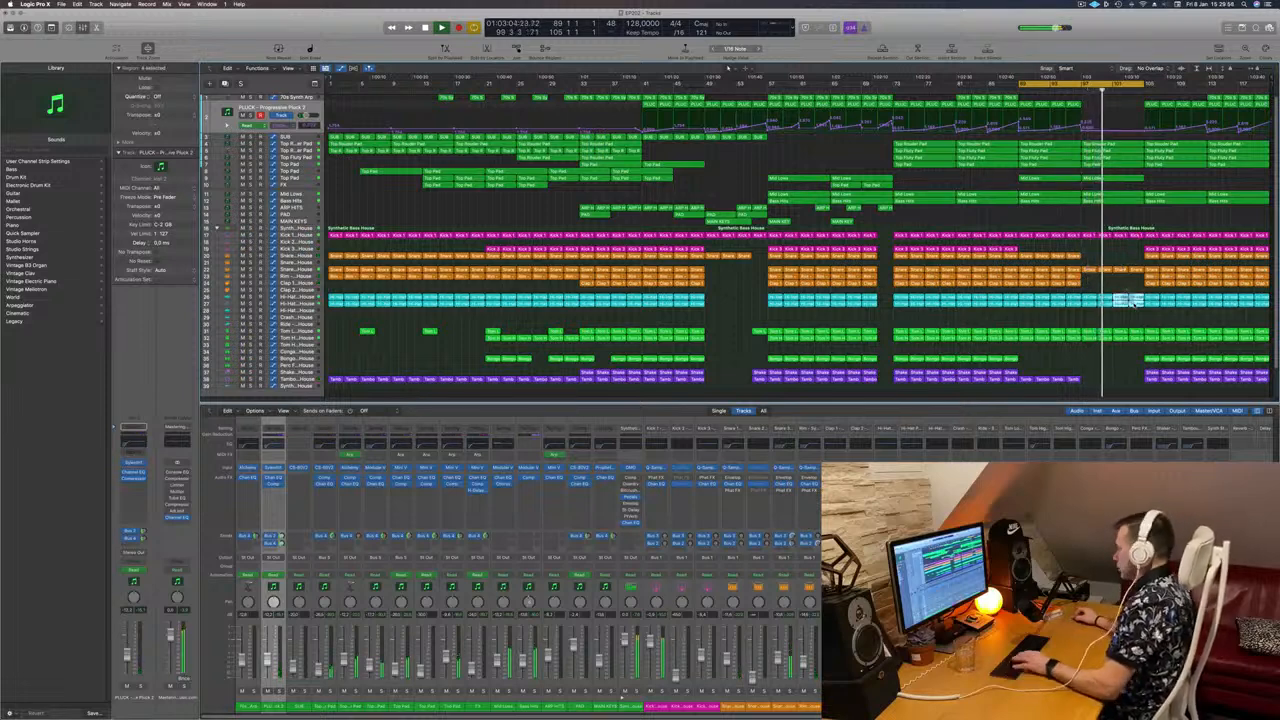
{"action": "key", "text": "Delete"}
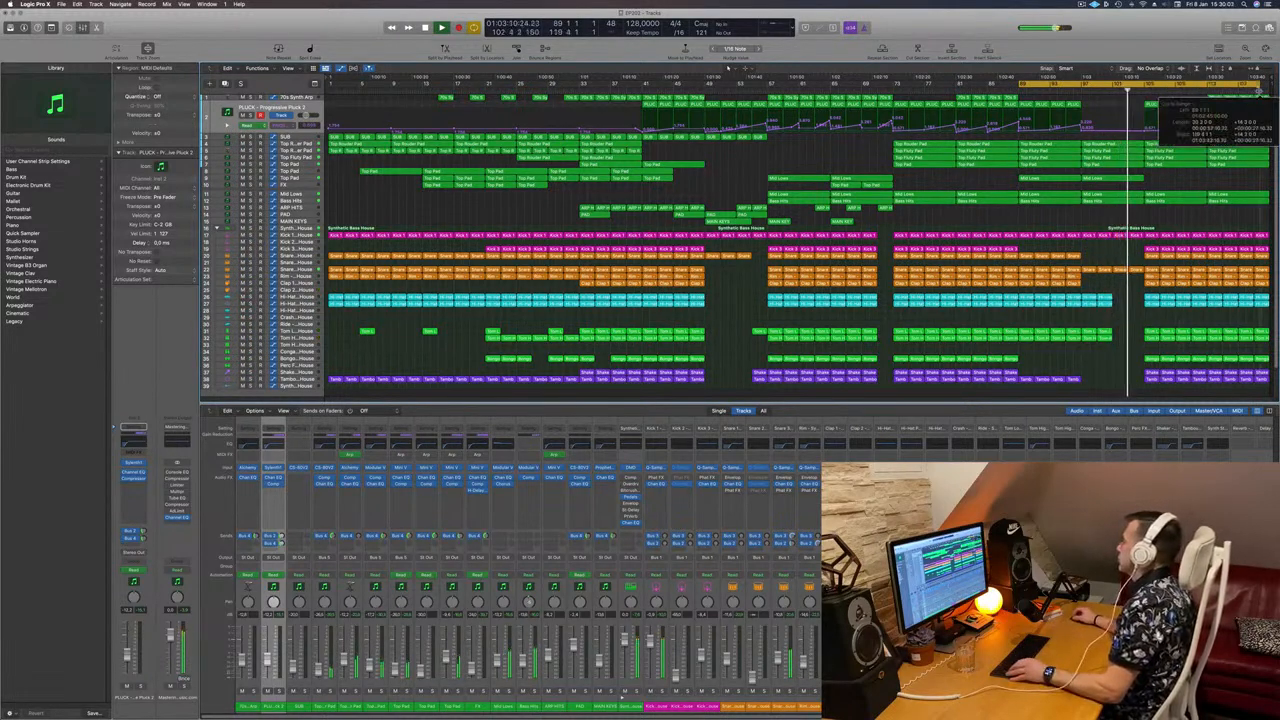
Step: Delete all final-section regions and the four PLUCK regions after bar 105
{"action": "key", "text": "space"}
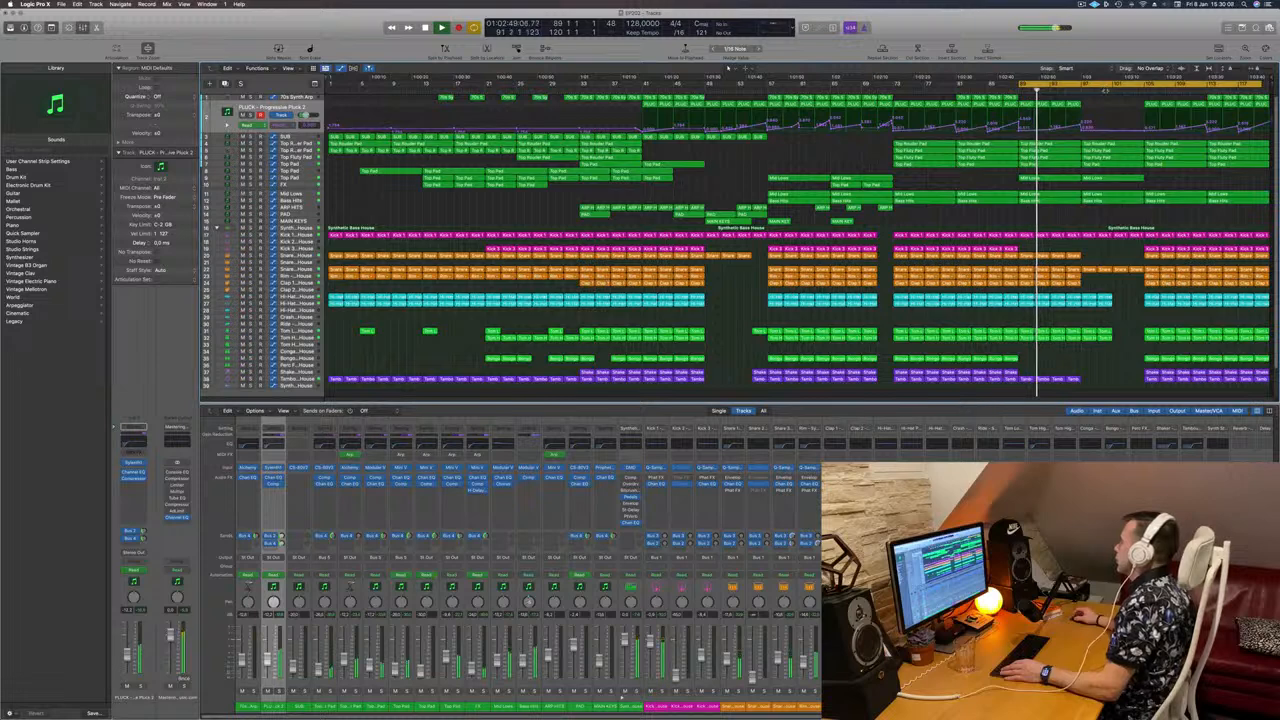
{"action": "left_click", "coordinate": [1106, 88]}
{"action": "left_click_drag", "start_coordinate": [1151, 224], "coordinate": [1202, 386]}
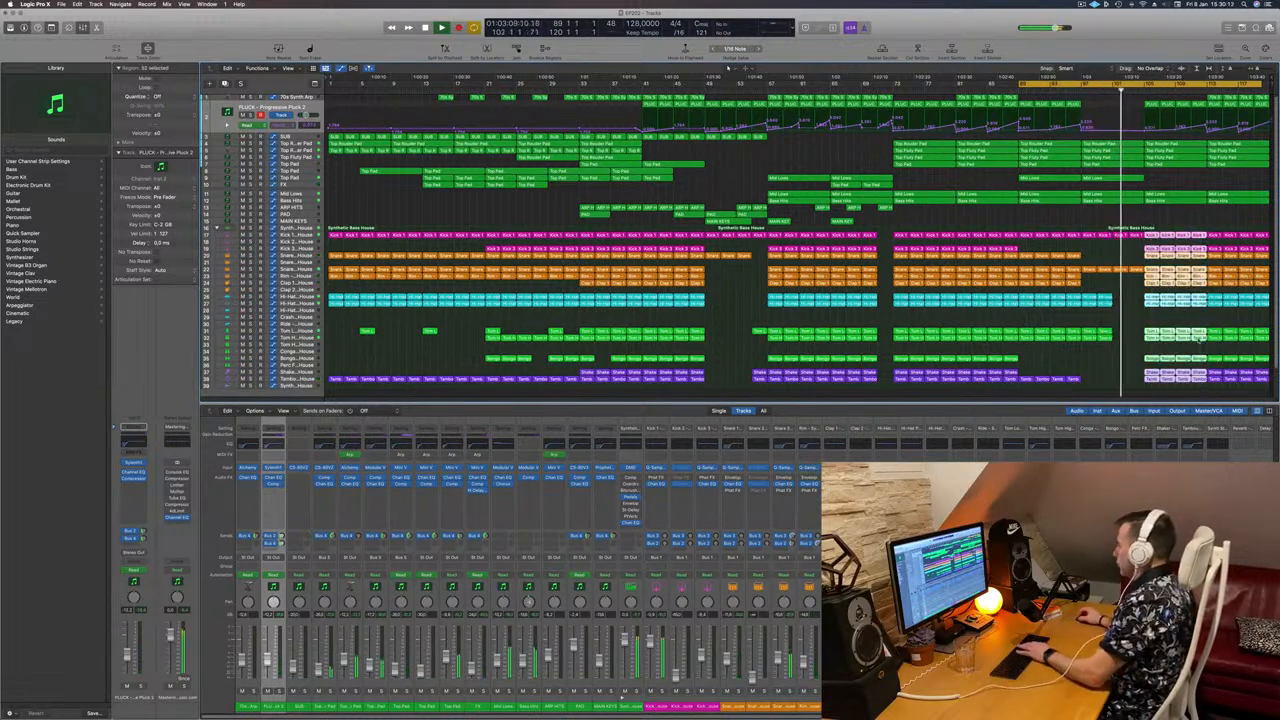
{"action": "key", "text": "Delete"}
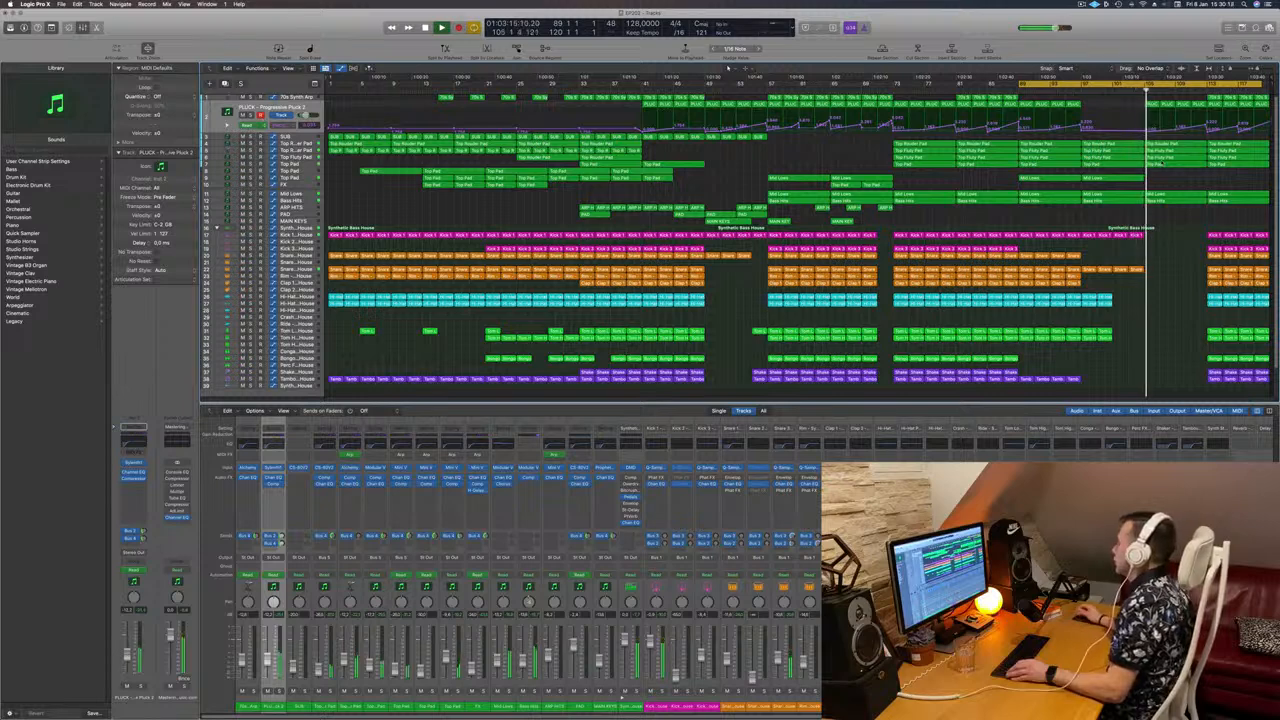
{"action": "left_click_drag", "start_coordinate": [1130, 101], "coordinate": [1200, 106]}
{"action": "key", "text": "Delete"}
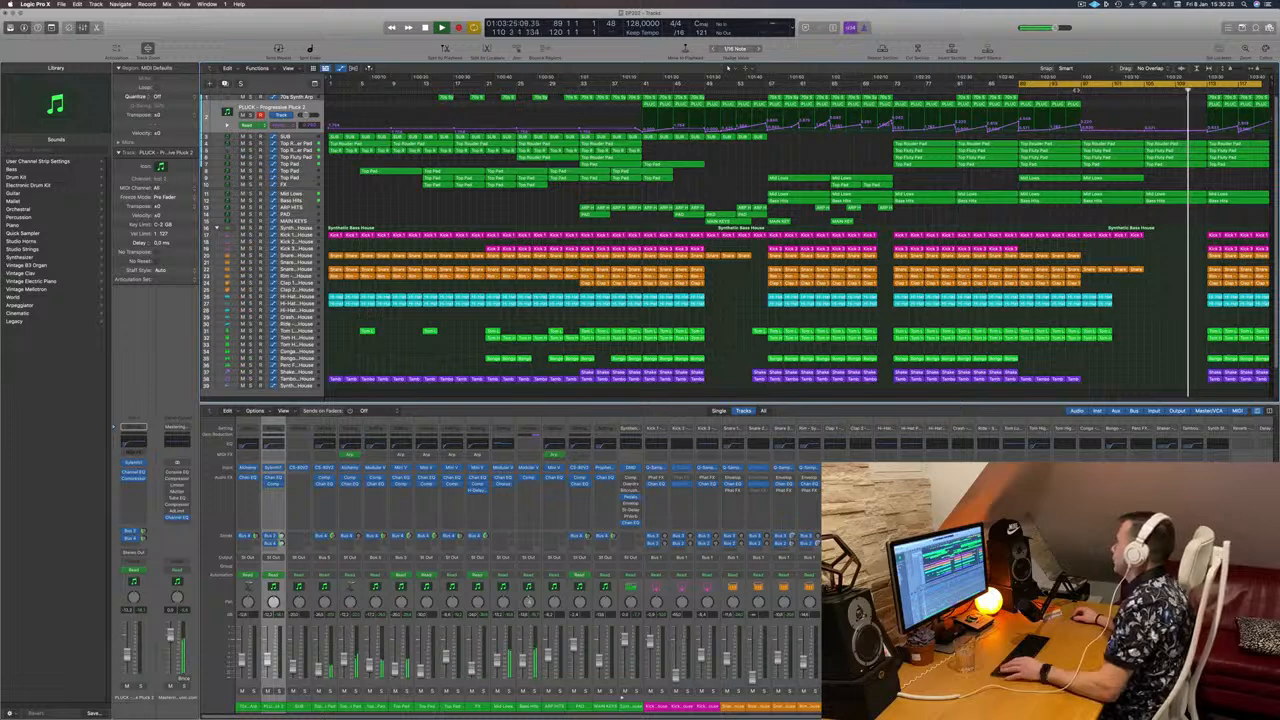
Step: Zoom in around bar 97 and move the track selection from CS-80V3 to Top Rouder Pad
{"action": "left_click", "coordinate": [1076, 90]}
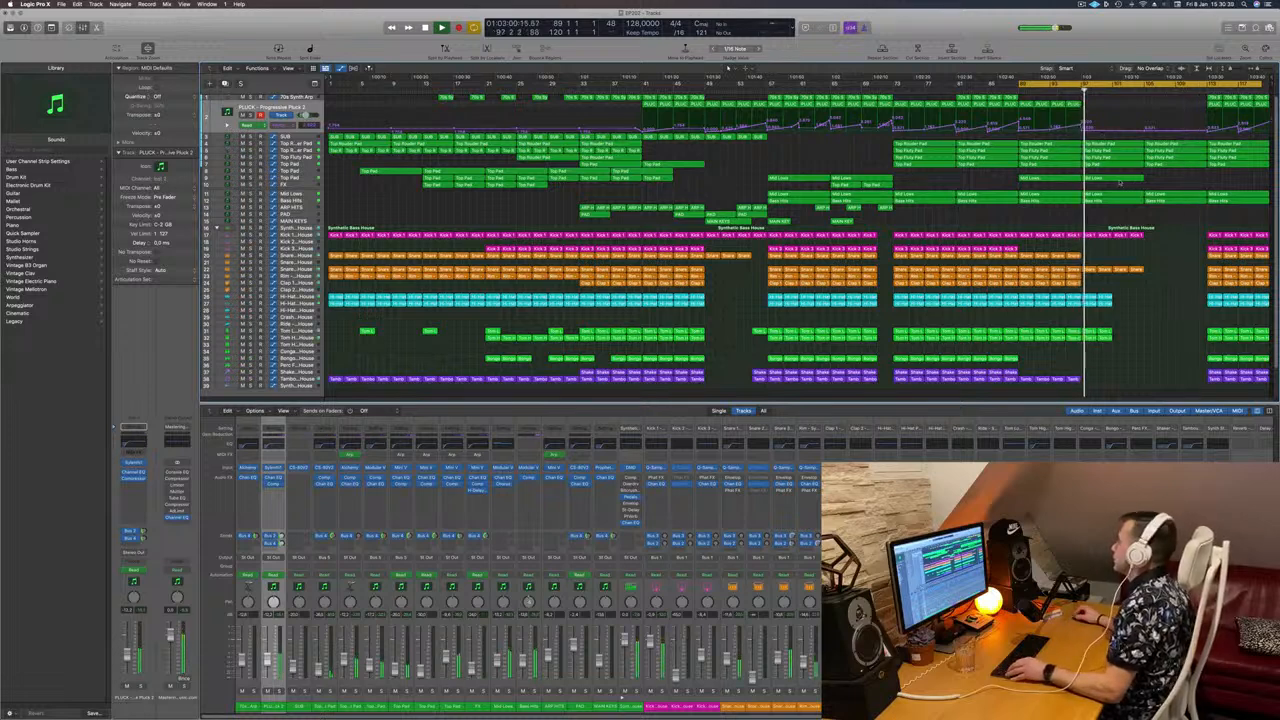
{"action": "key", "text": "super+Right"}
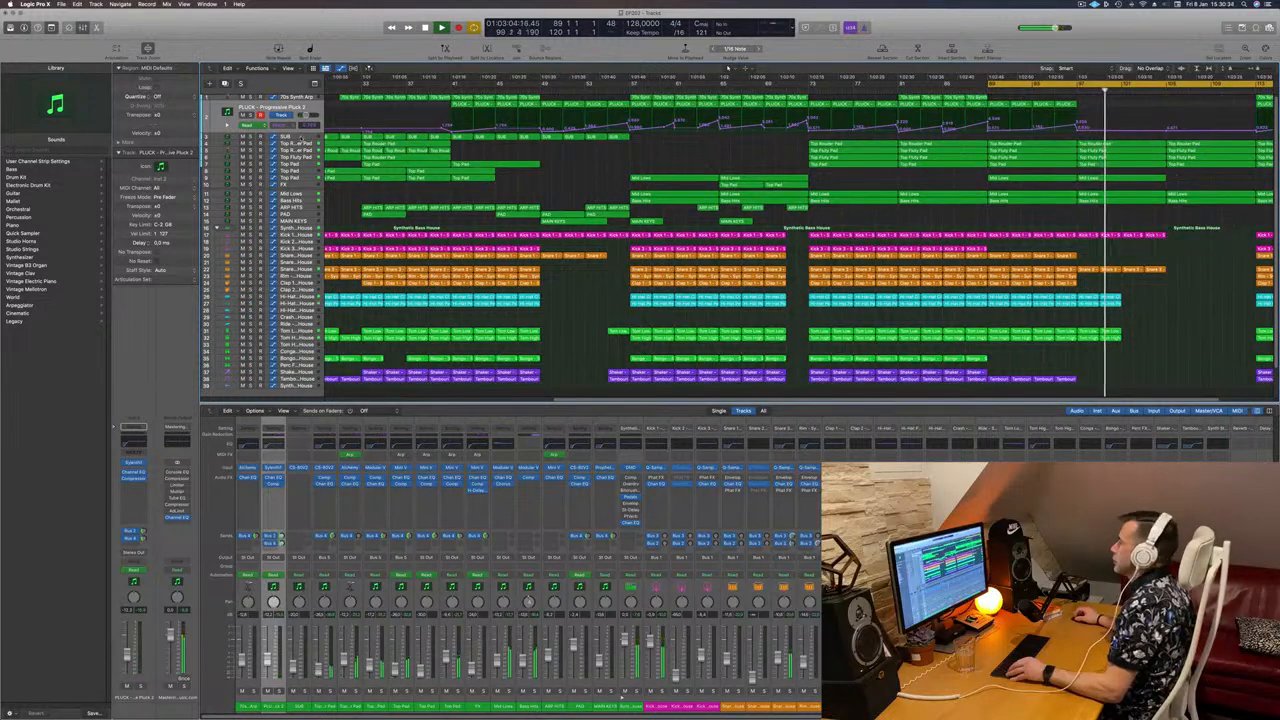
{"action": "left_click", "coordinate": [298, 142]}
{"action": "key", "text": "super+Left"}
{"action": "key", "text": "super+Left"}
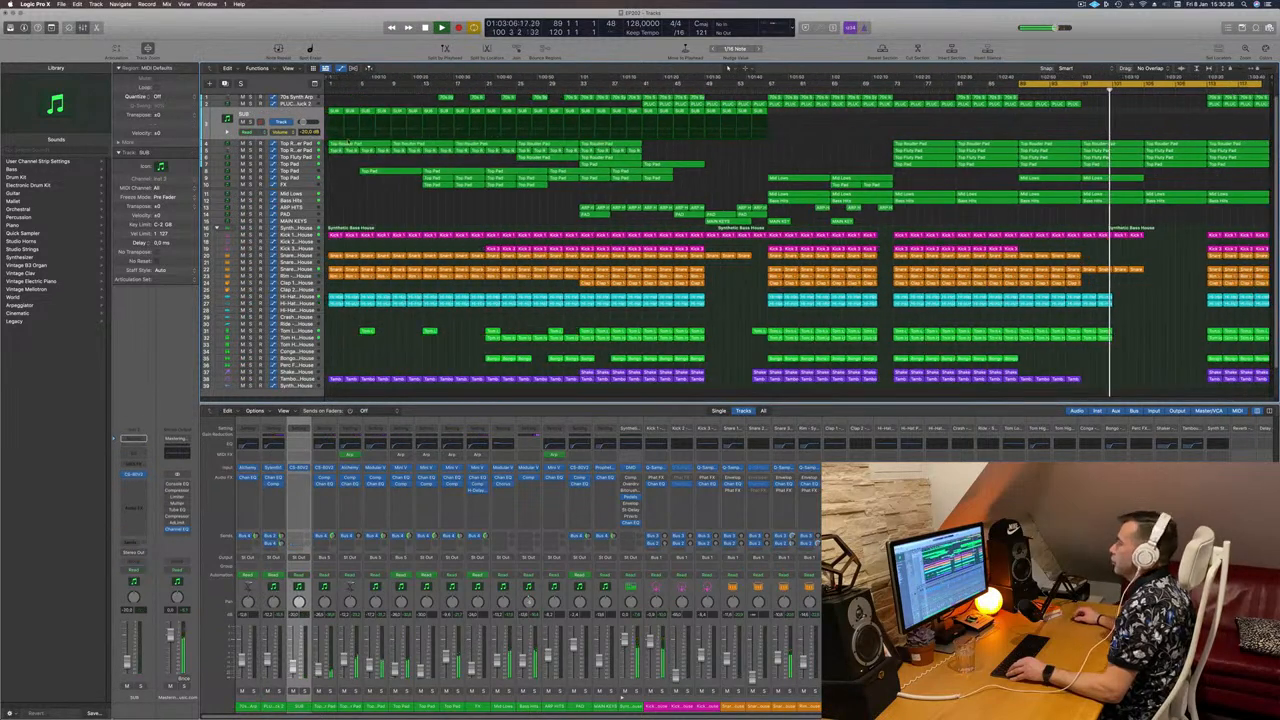
{"action": "key", "text": "Down"}
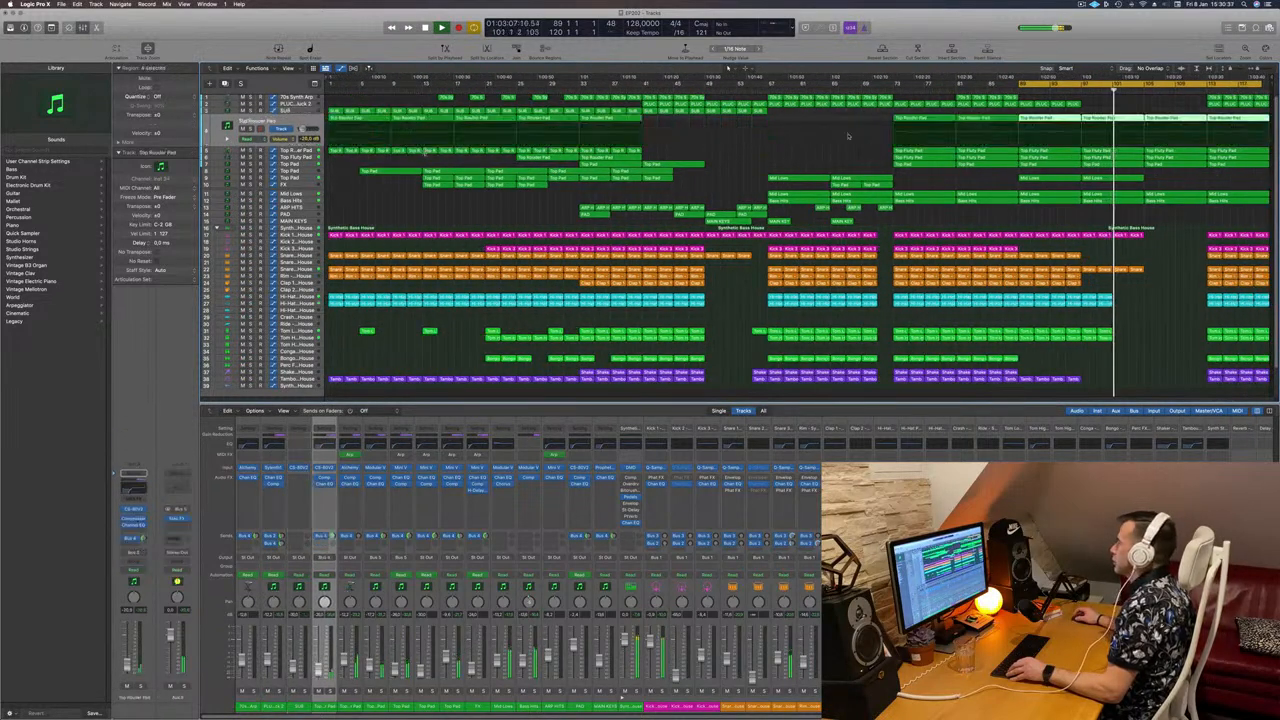
Step: Delete the Bass Hits and Mid Lows regions near the arrangement's end
{"action": "left_click", "coordinate": [1172, 202]}
{"action": "key", "text": "Delete"}
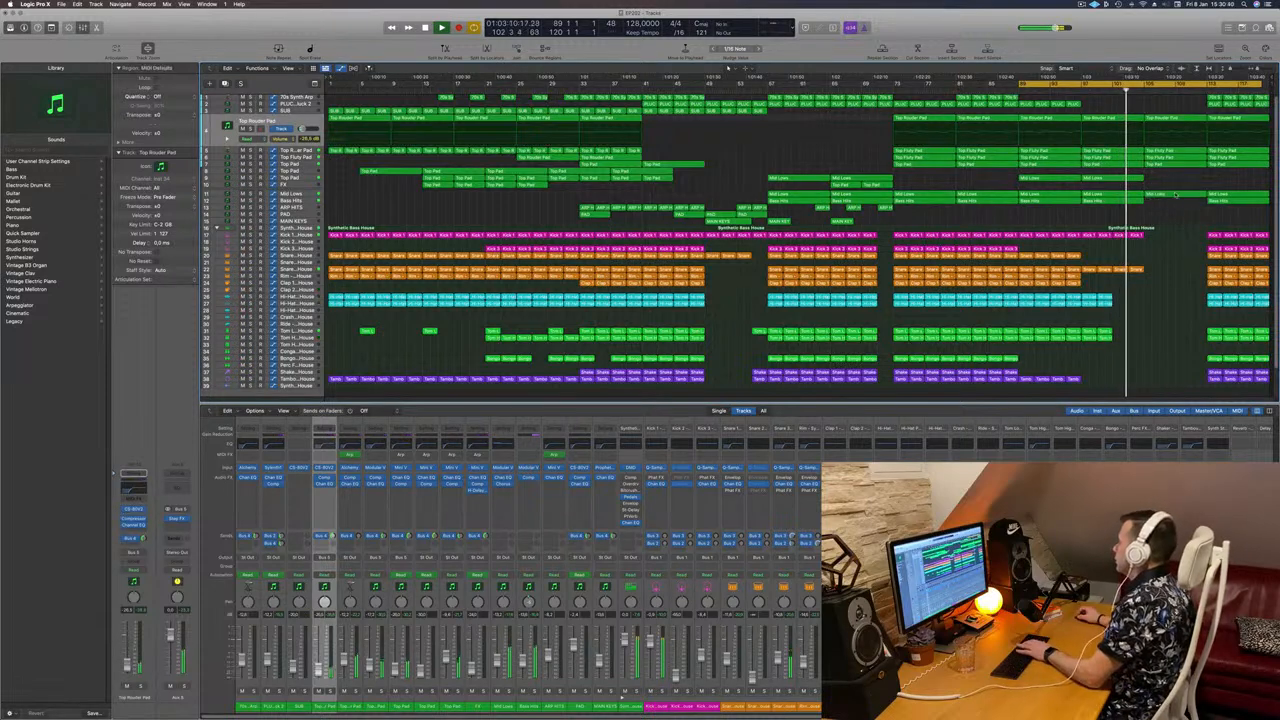
{"action": "left_click", "coordinate": [1174, 195]}
{"action": "key", "text": "Delete"}
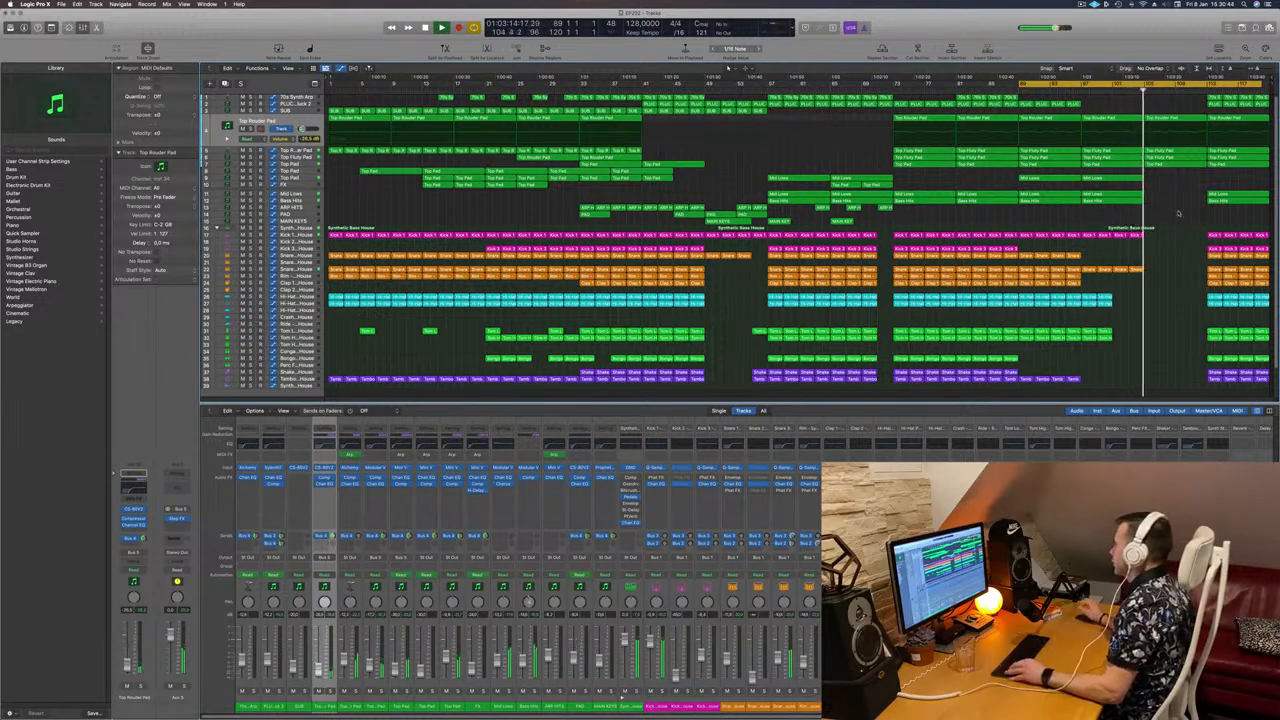
{"action": "scroll", "coordinate": [1205, 208], "scroll_direction": "up", "scroll_amount": 4}
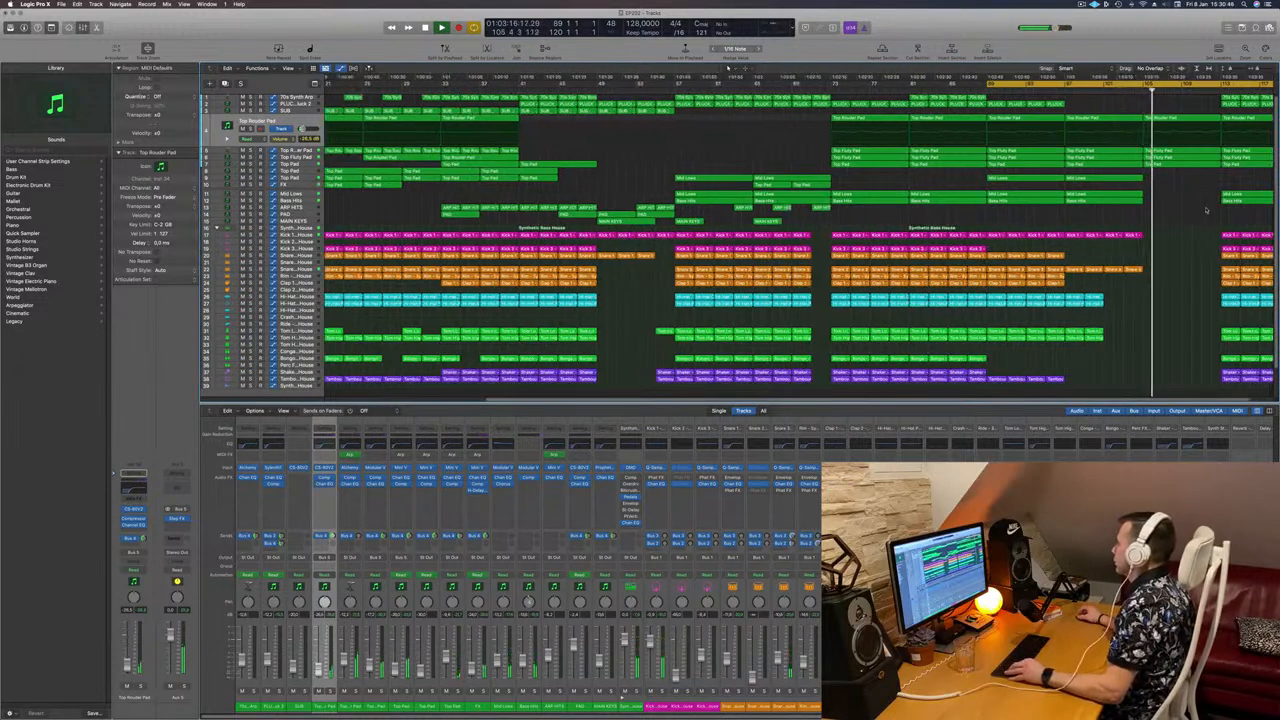
{"action": "scroll", "coordinate": [1210, 202], "scroll_direction": "right", "scroll_amount": 2}
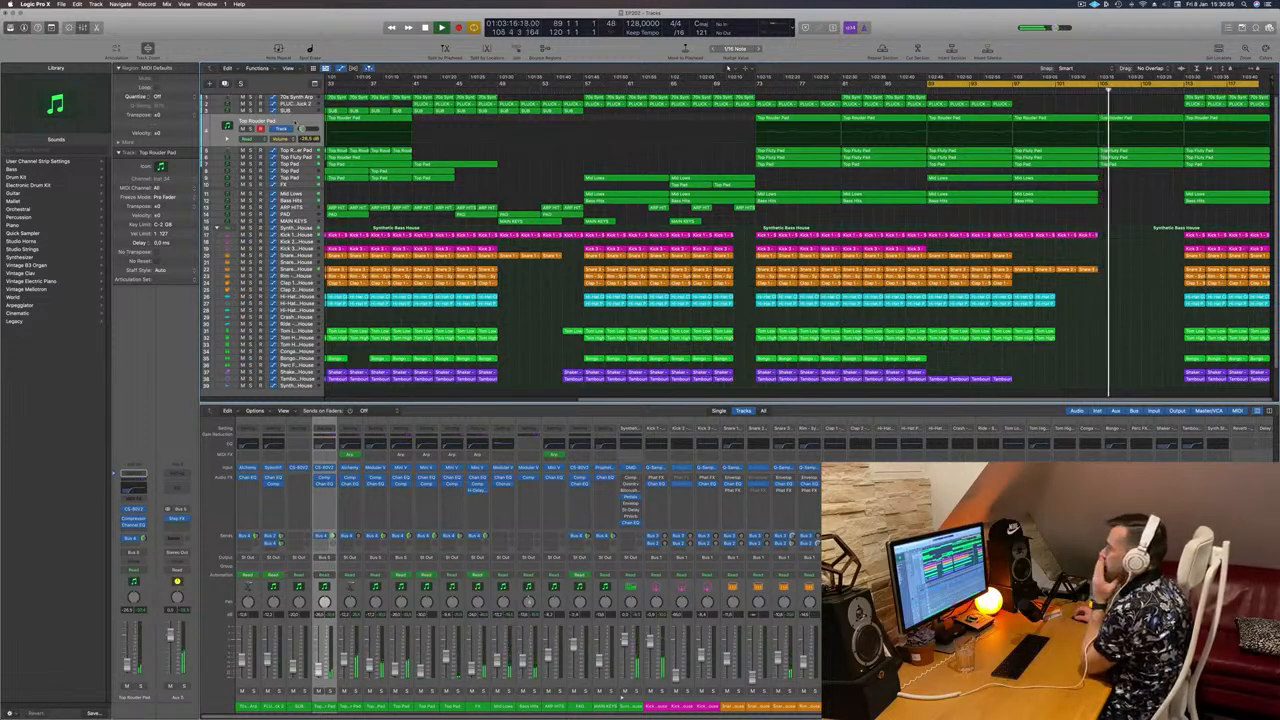
{"action": "left_click", "coordinate": [300, 122]}
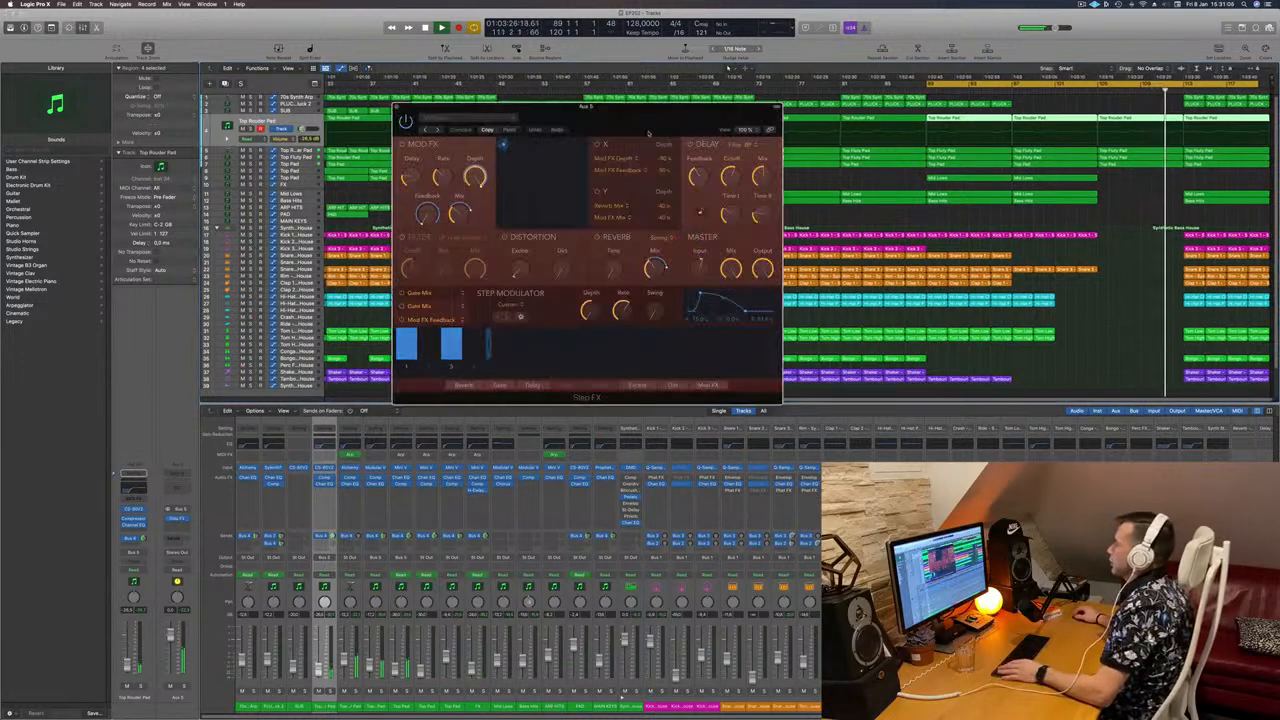
Step: Reopen the Aux 5 Step FX window and position it up and to the right
{"action": "left_click_drag", "start_coordinate": [649, 131], "coordinate": [606, 191]}
{"action": "left_click", "coordinate": [354, 167]}
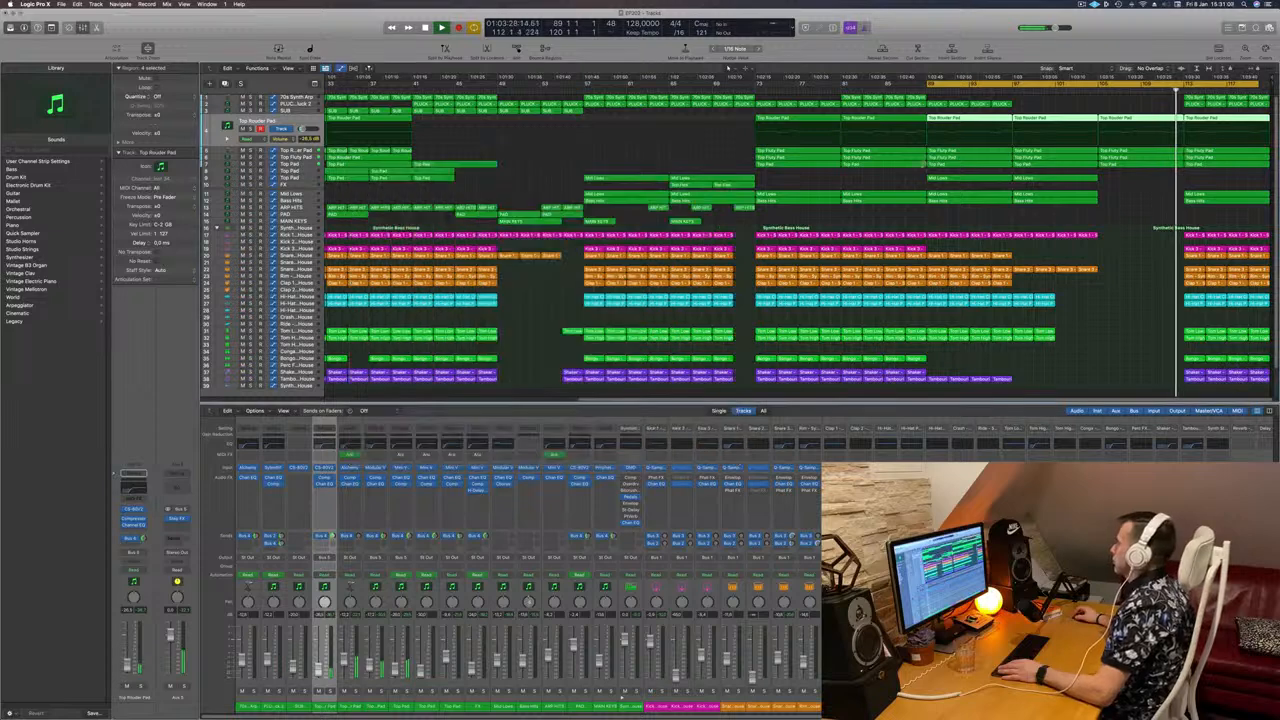
{"action": "left_click", "coordinate": [1086, 91]}
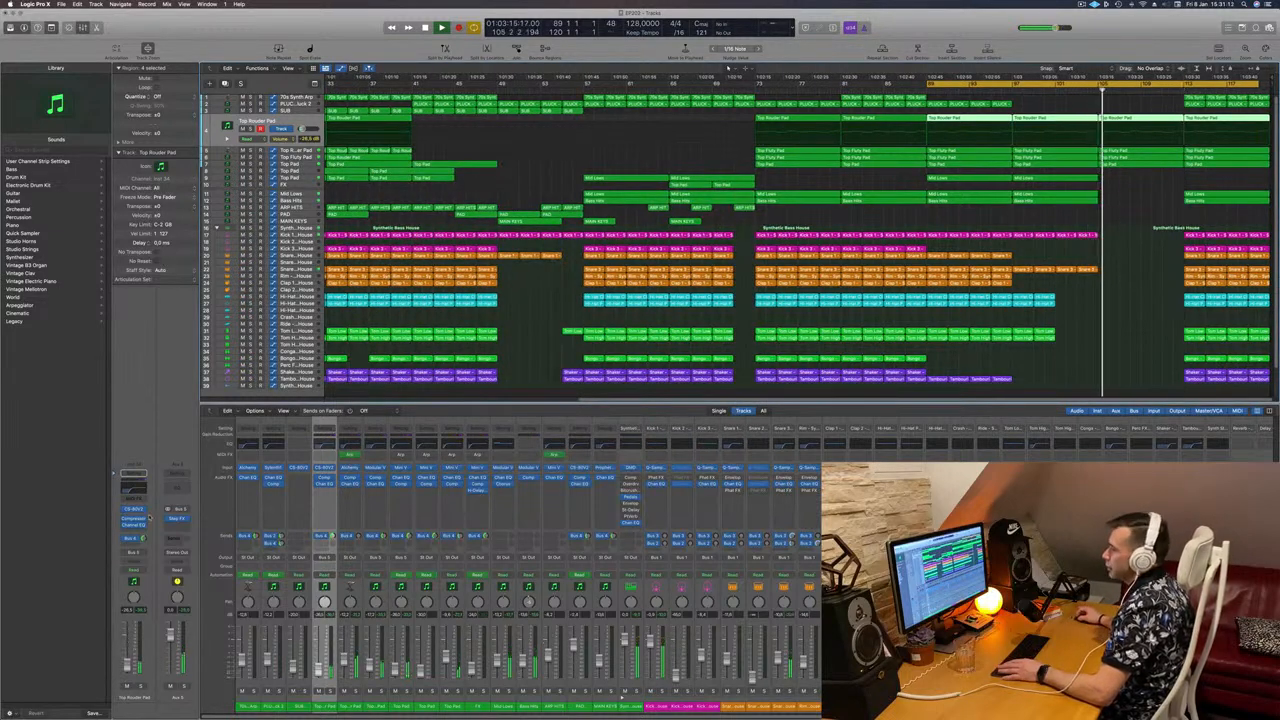
{"action": "left_click", "coordinate": [176, 519]}
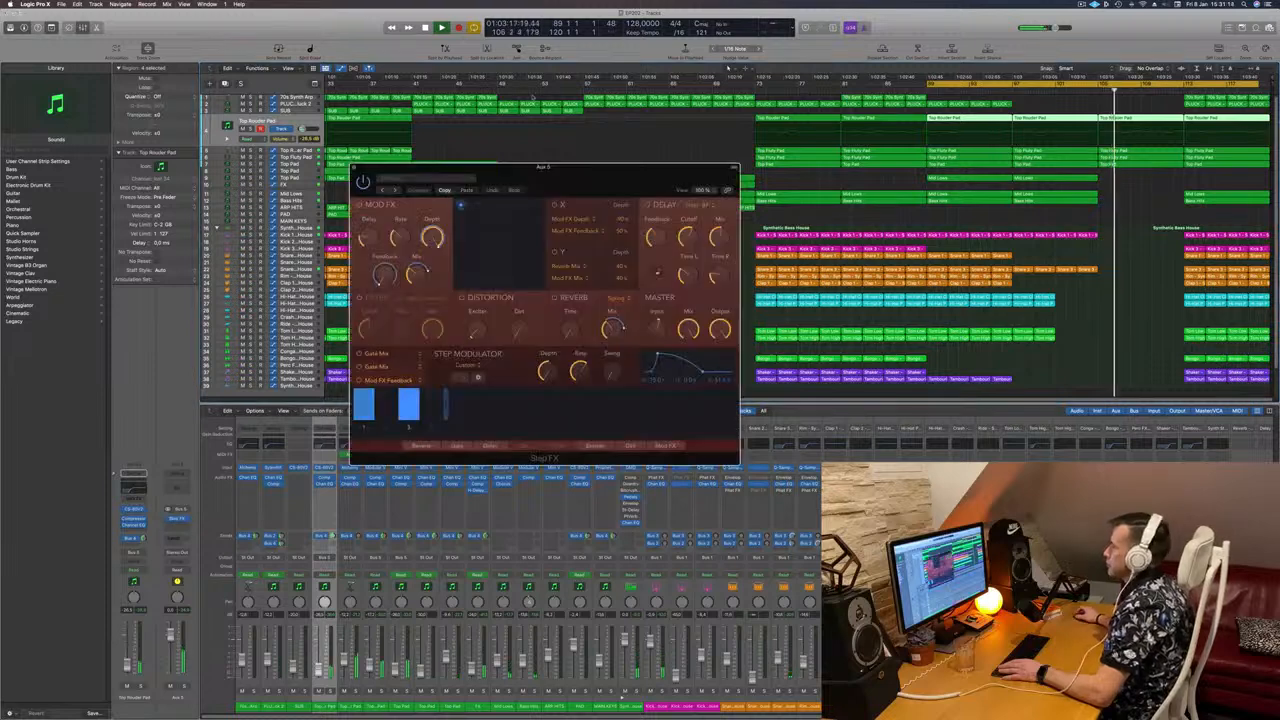
{"action": "left_click_drag", "start_coordinate": [595, 174], "coordinate": [866, 86]}
Step: Insert a Ringshifter effect in the slot after Step FX on the aux channel
{"action": "left_click", "coordinate": [176, 525]}
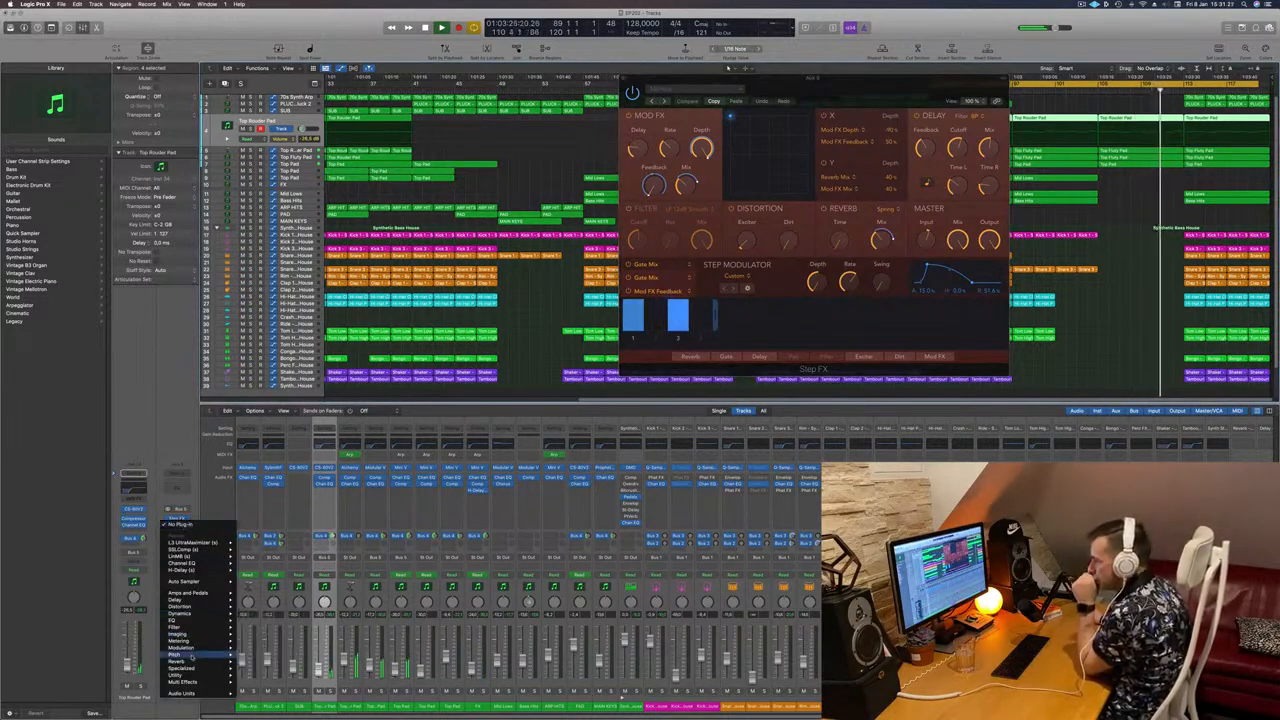
{"action": "mouse_move", "coordinate": [196, 653]}
{"action": "mouse_move", "coordinate": [262, 657]}
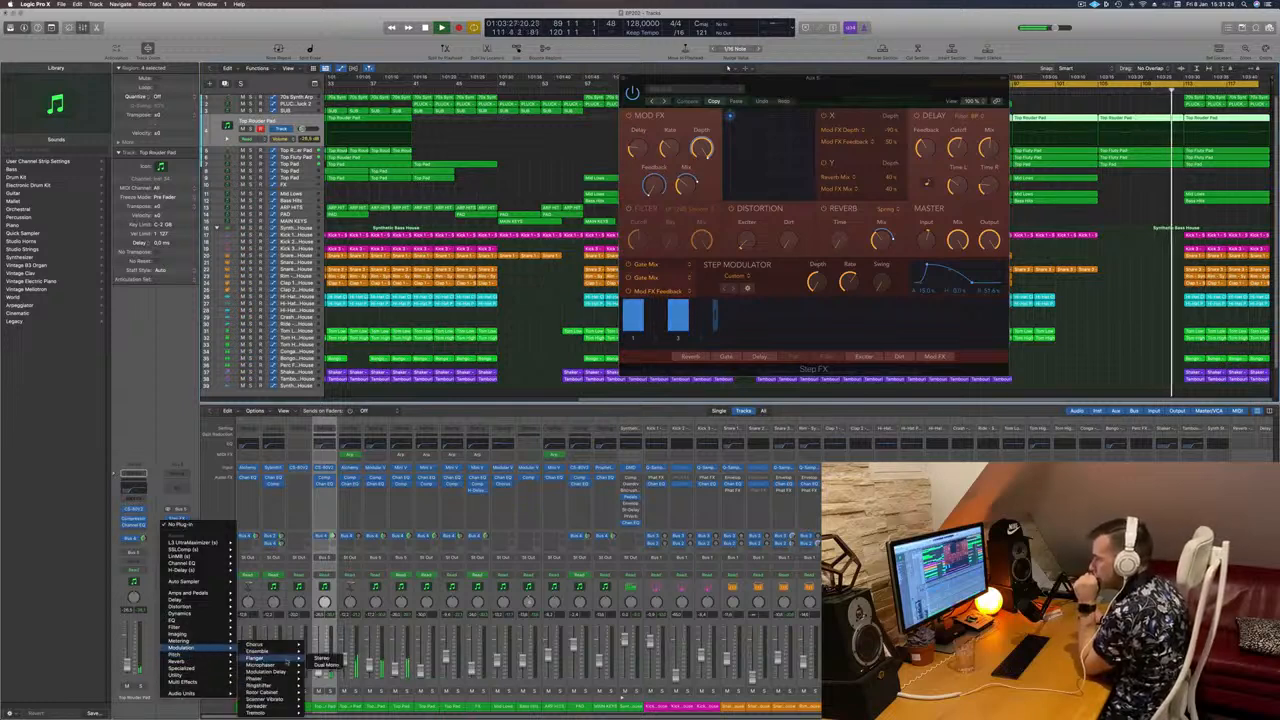
{"action": "mouse_move", "coordinate": [270, 691]}
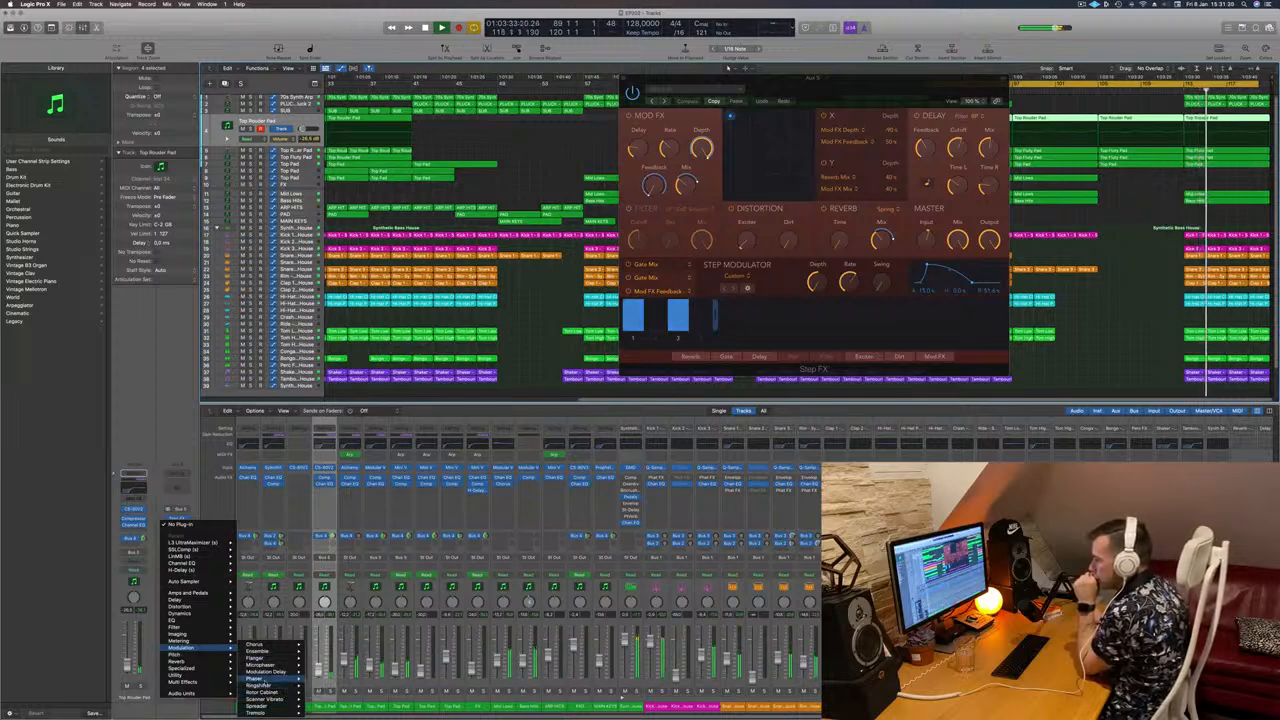
{"action": "left_click", "coordinate": [320, 681]}
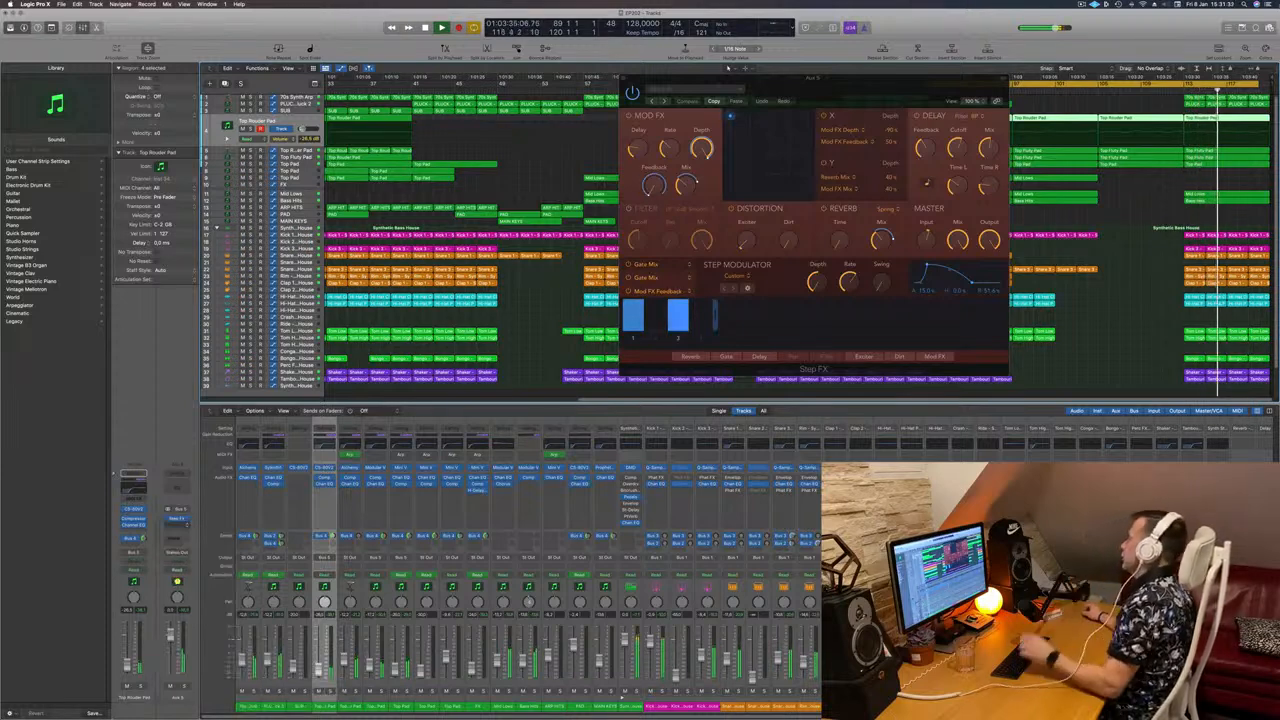
{"action": "left_click", "coordinate": [1086, 89]}
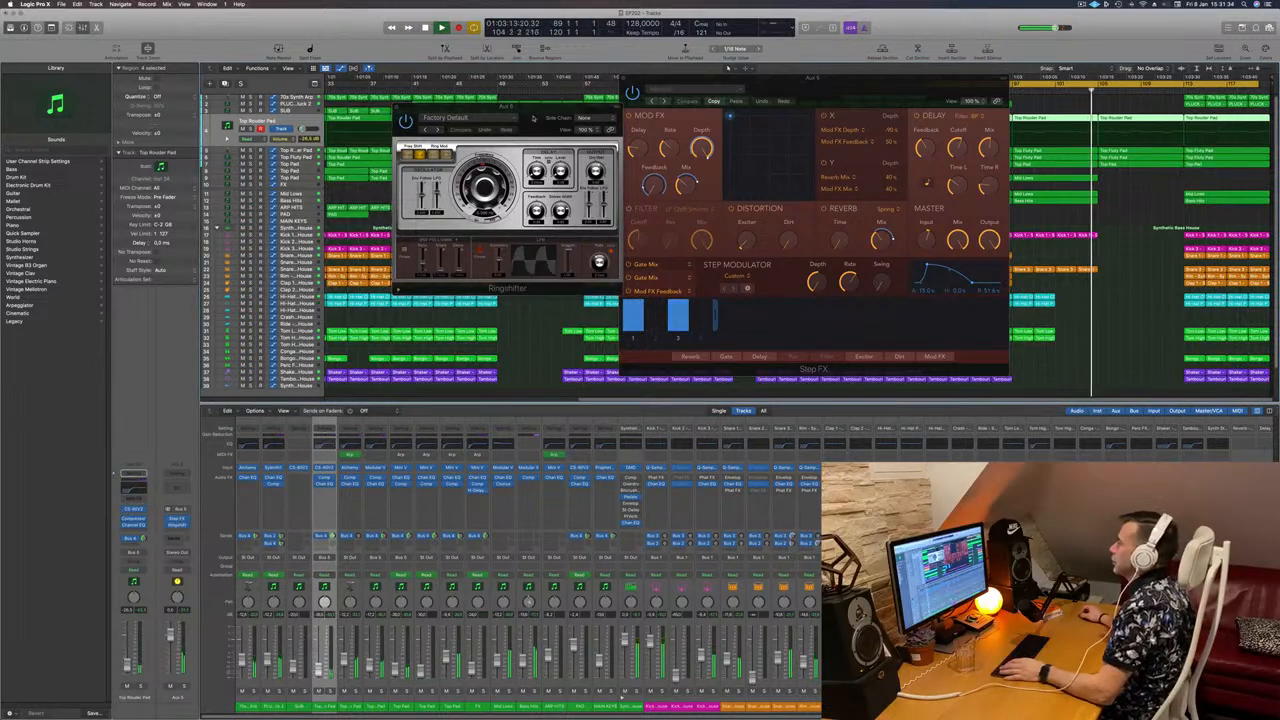
{"action": "left_click_drag", "start_coordinate": [498, 107], "coordinate": [347, 194]}
Step: Load Ringshifter's Crazy LFO preset from the preset list
{"action": "left_click", "coordinate": [300, 191]}
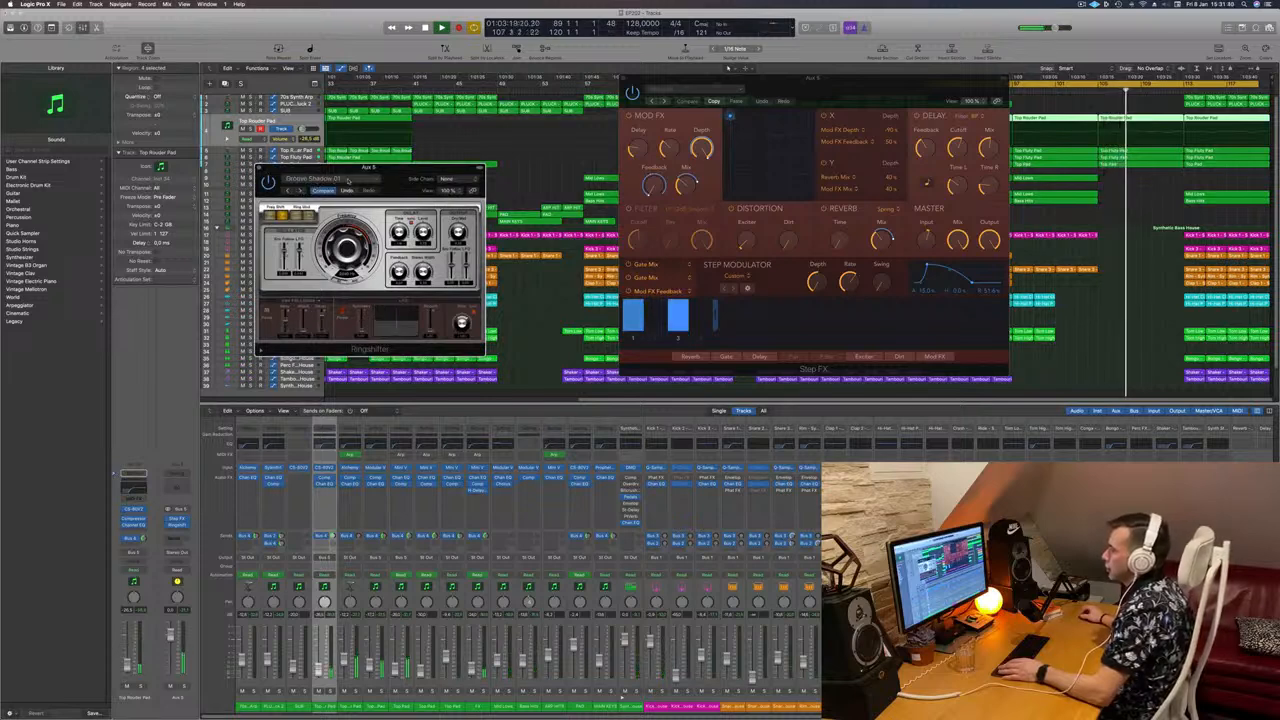
{"action": "left_click", "coordinate": [348, 180]}
{"action": "mouse_move", "coordinate": [371, 326]}
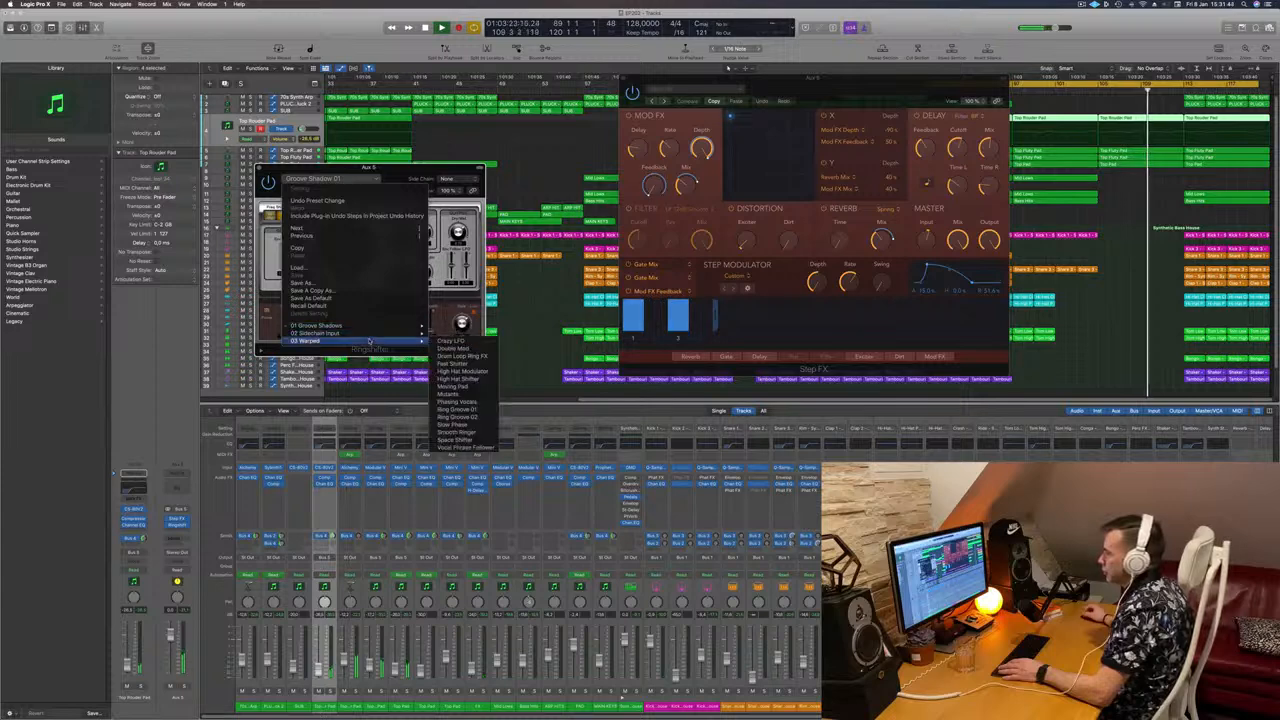
{"action": "left_click", "coordinate": [450, 341]}
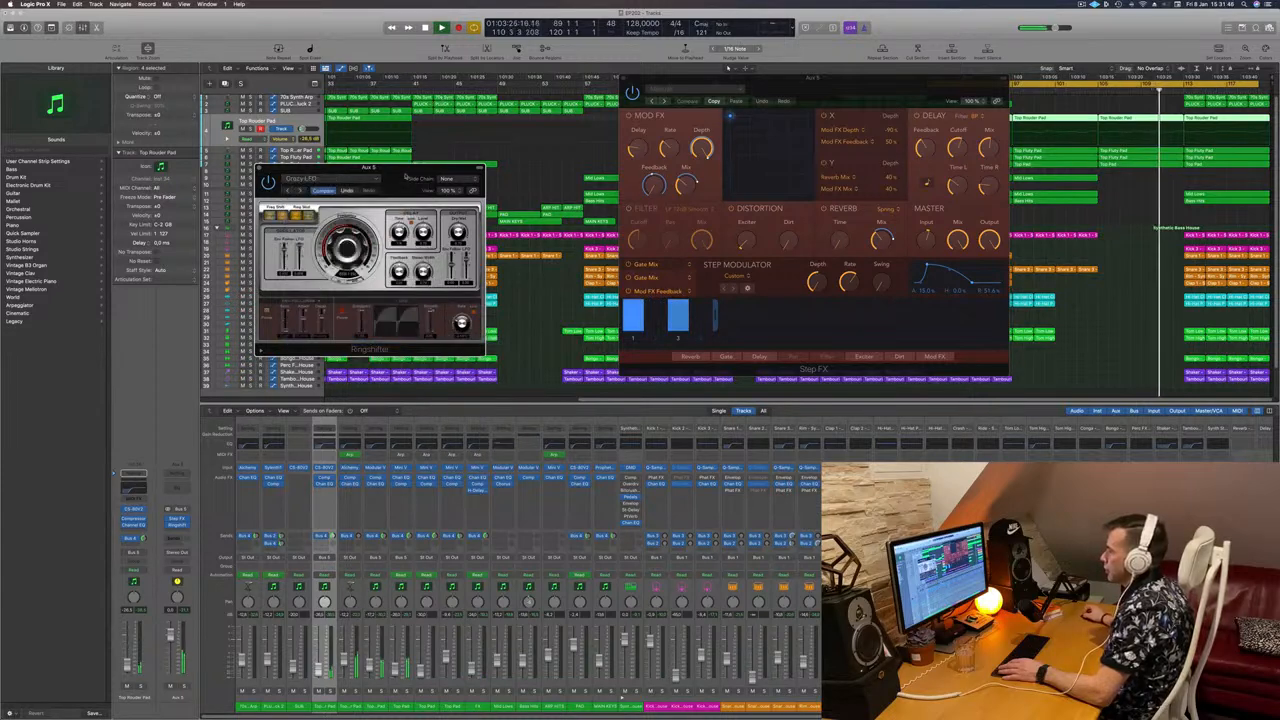
{"action": "left_click_drag", "start_coordinate": [444, 143], "coordinate": [454, 144]}
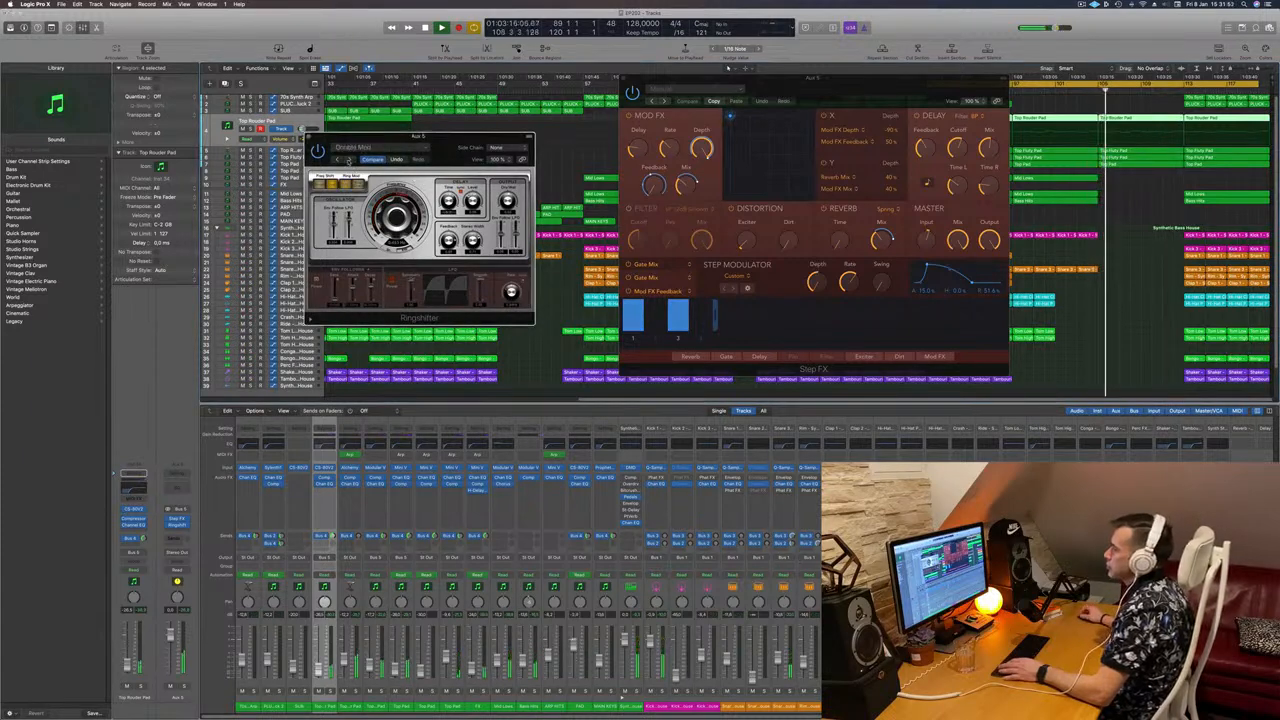
Step: Audition the Drum Long Ring FX, Fast Stutter, High Hat Modulator and Ring Groove 01/02 presets
{"action": "left_click", "coordinate": [349, 161]}
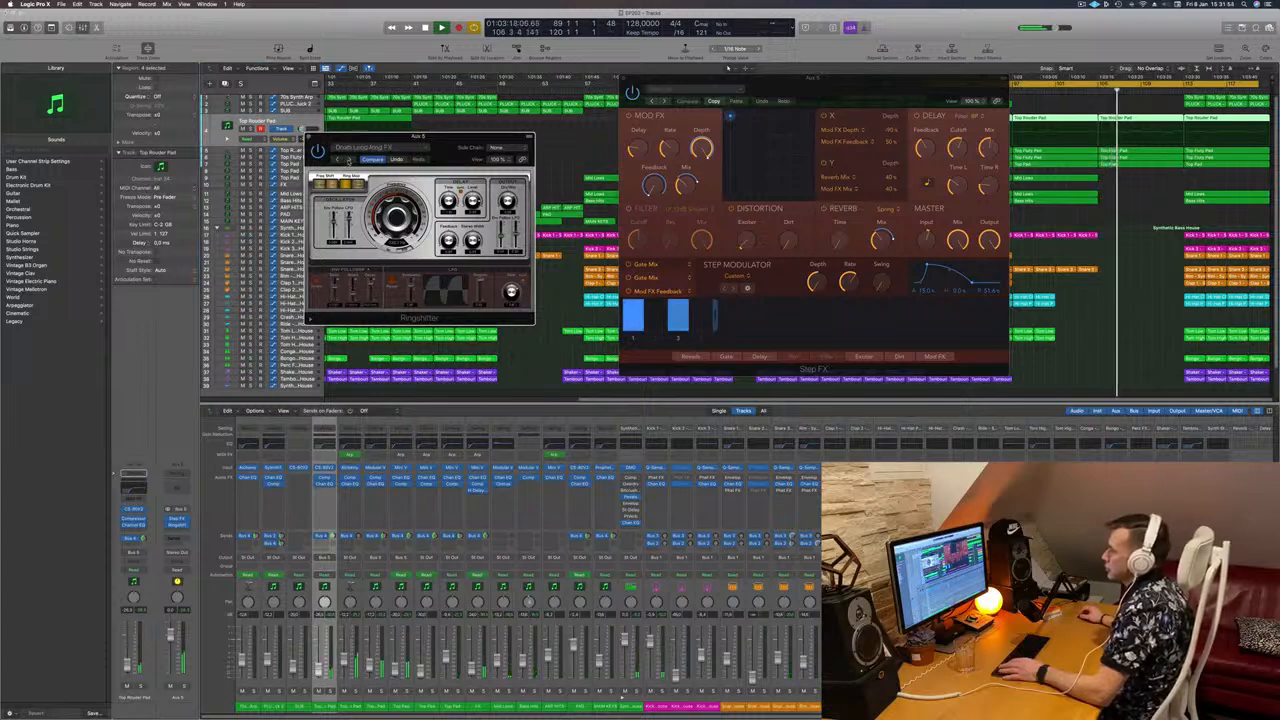
{"action": "left_click", "coordinate": [349, 161]}
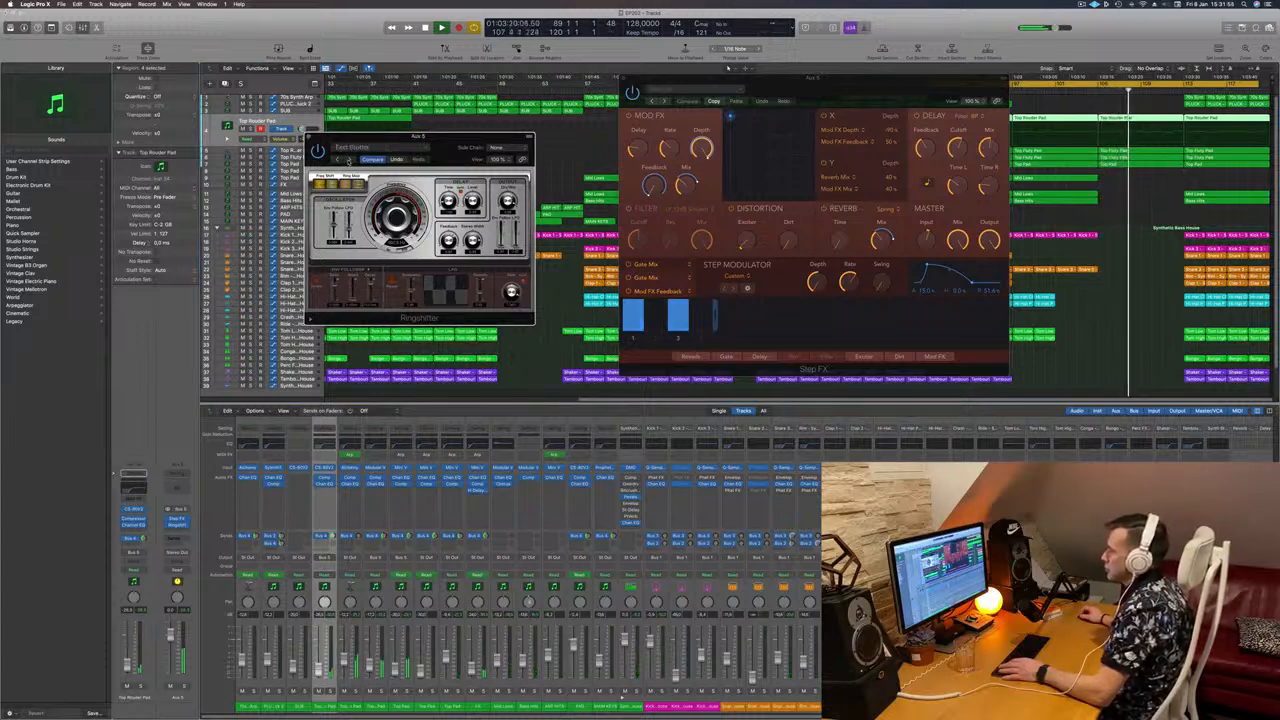
{"action": "left_click", "coordinate": [349, 161]}
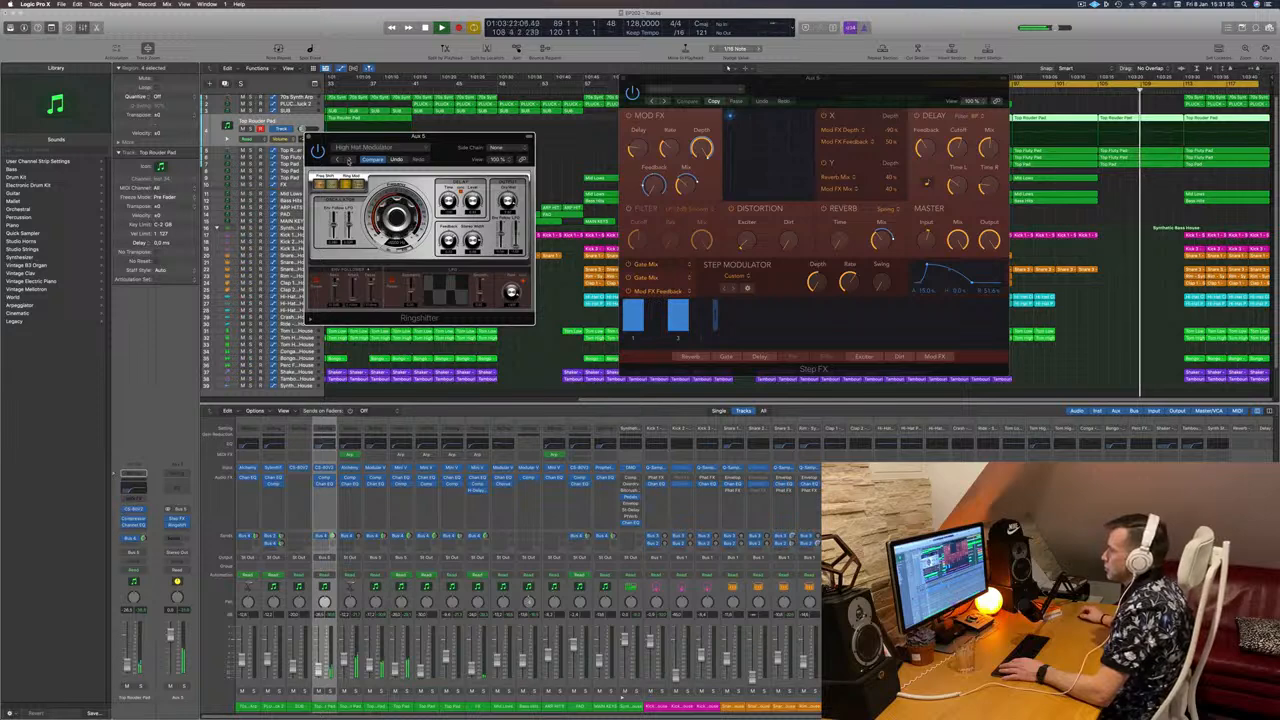
{"action": "left_click", "coordinate": [349, 161]}
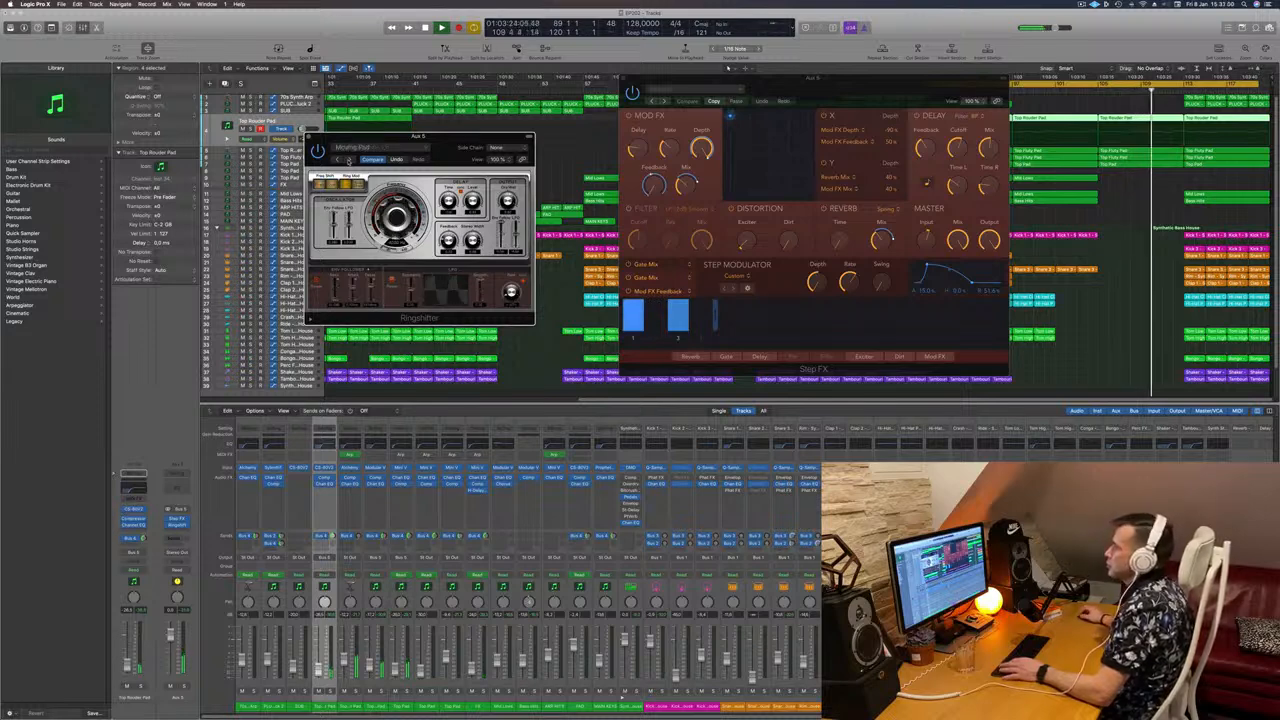
{"action": "left_click", "coordinate": [349, 161]}
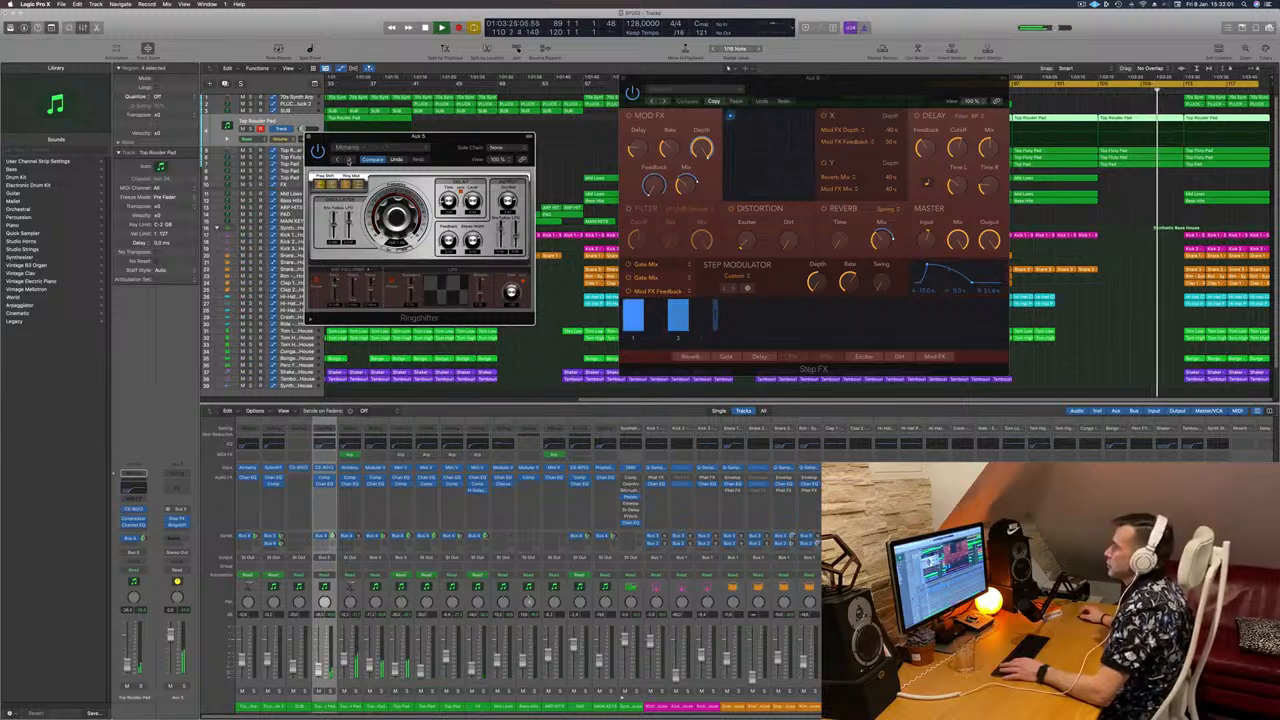
{"action": "left_click", "coordinate": [1085, 91]}
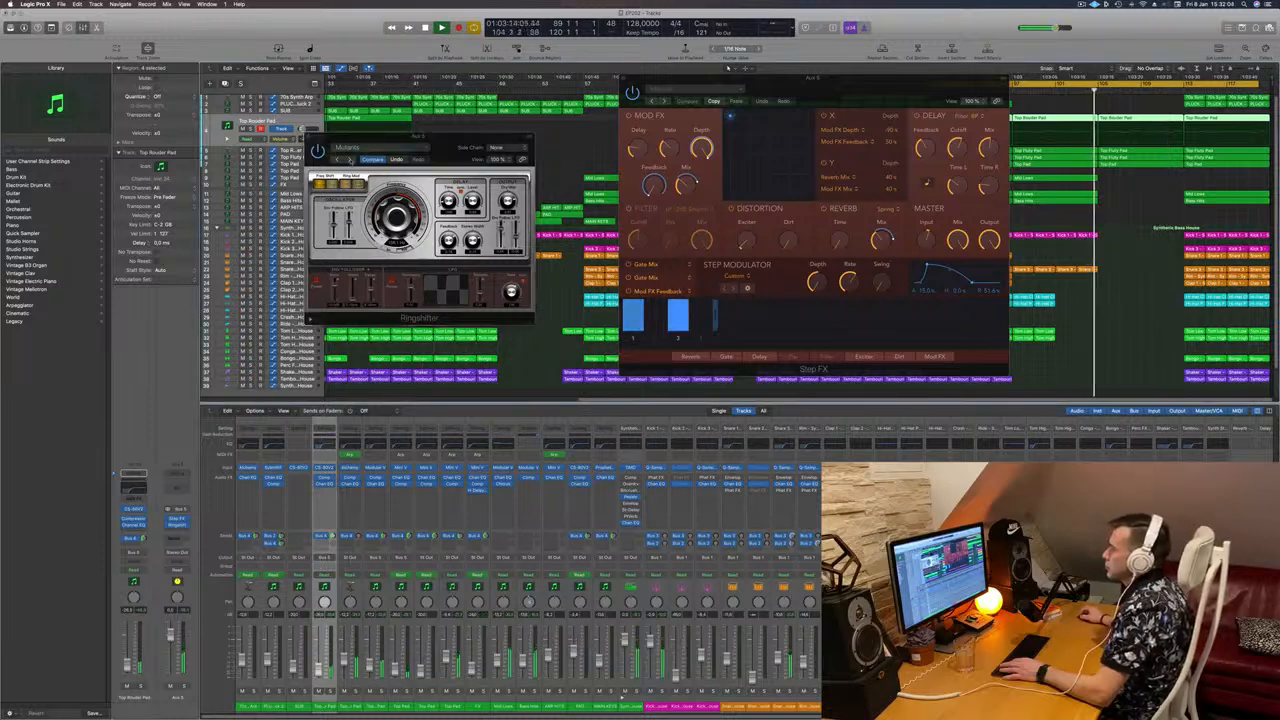
{"action": "left_click", "coordinate": [349, 161]}
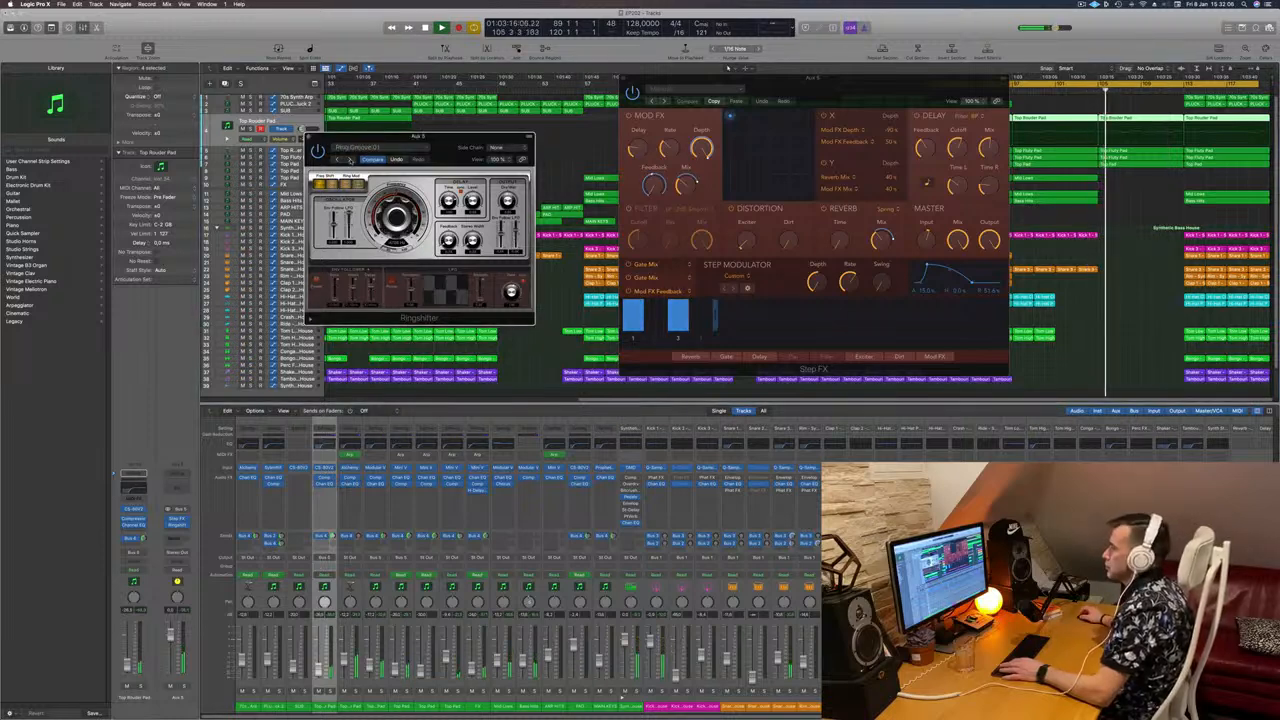
{"action": "left_click", "coordinate": [350, 161]}
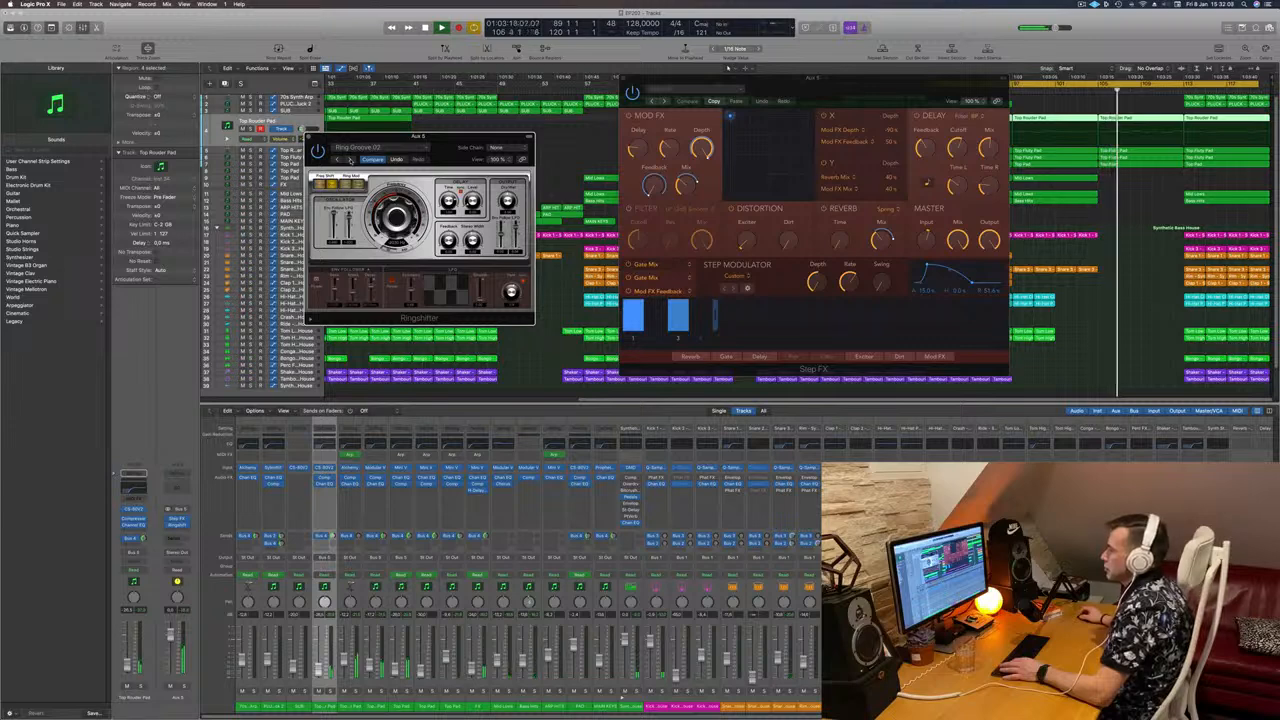
{"action": "left_click_drag", "start_coordinate": [420, 136], "coordinate": [390, 159]}
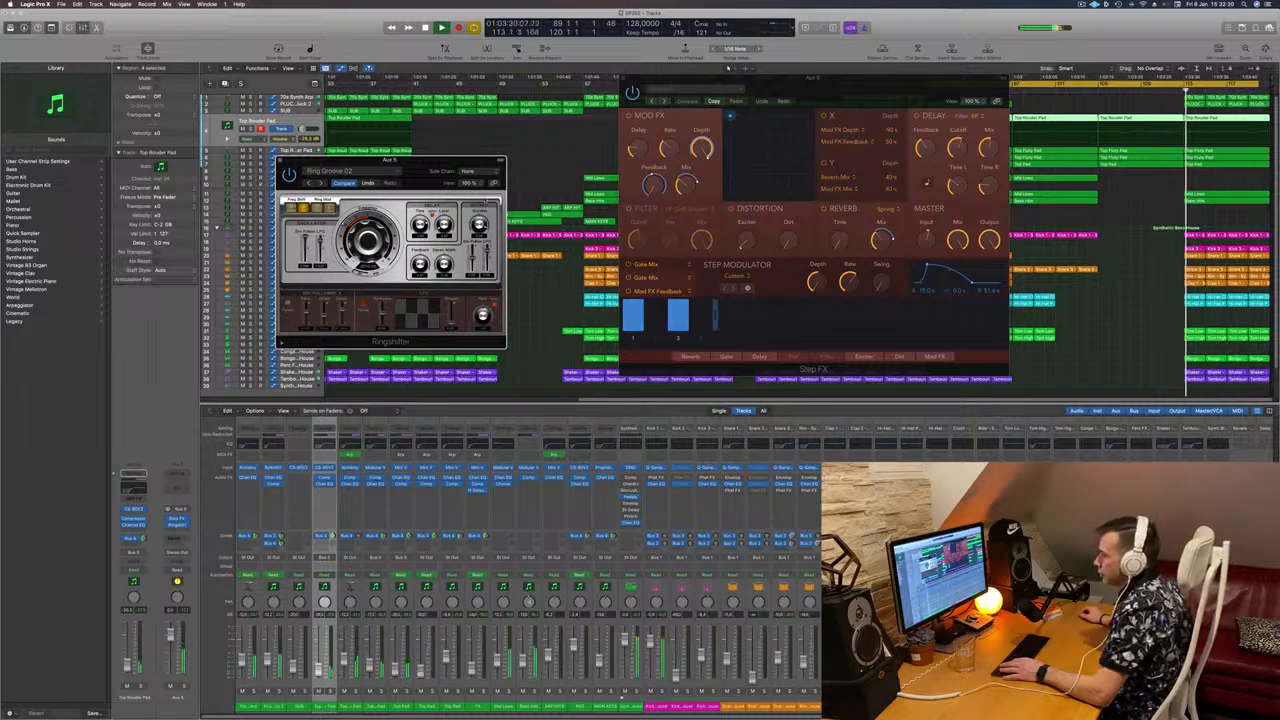
Step: Try Space Shifter, then settle on 03 Warped > Crazy LFO and close the Ringshifter window
{"action": "left_click", "coordinate": [1084, 90]}
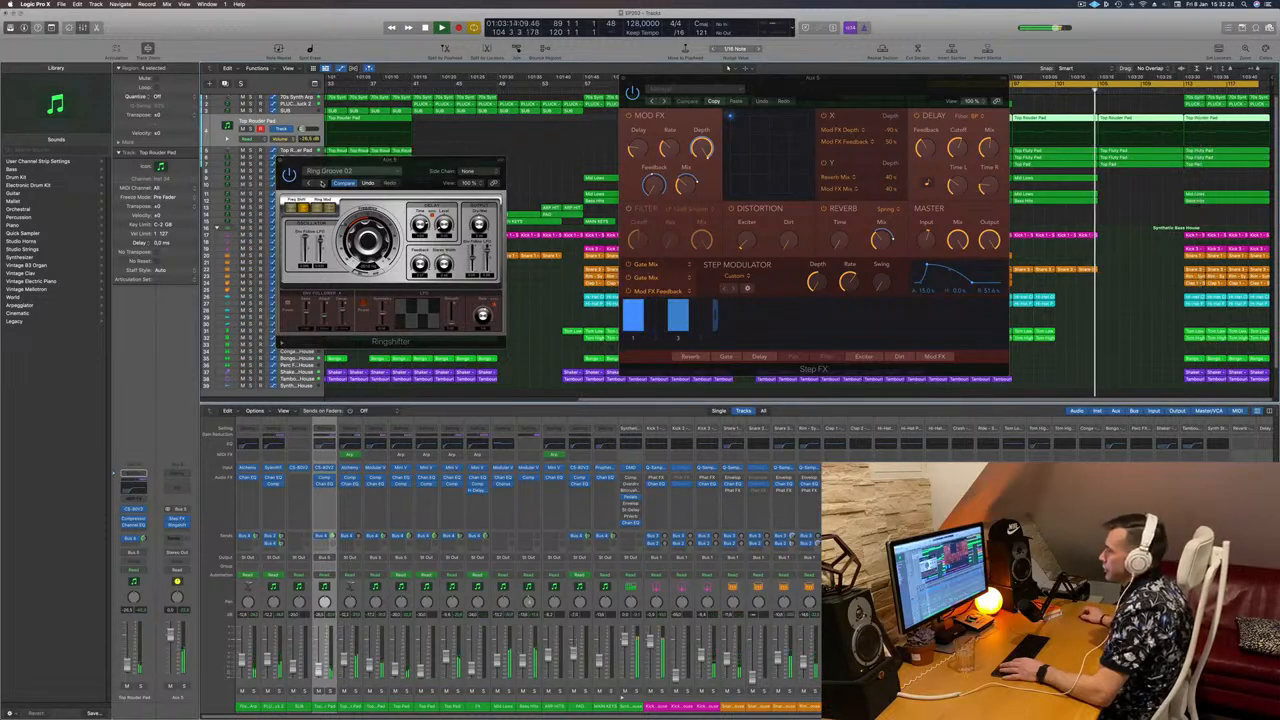
{"action": "left_click", "coordinate": [322, 183]}
{"action": "left_click", "coordinate": [322, 183]}
{"action": "left_click", "coordinate": [322, 183]}
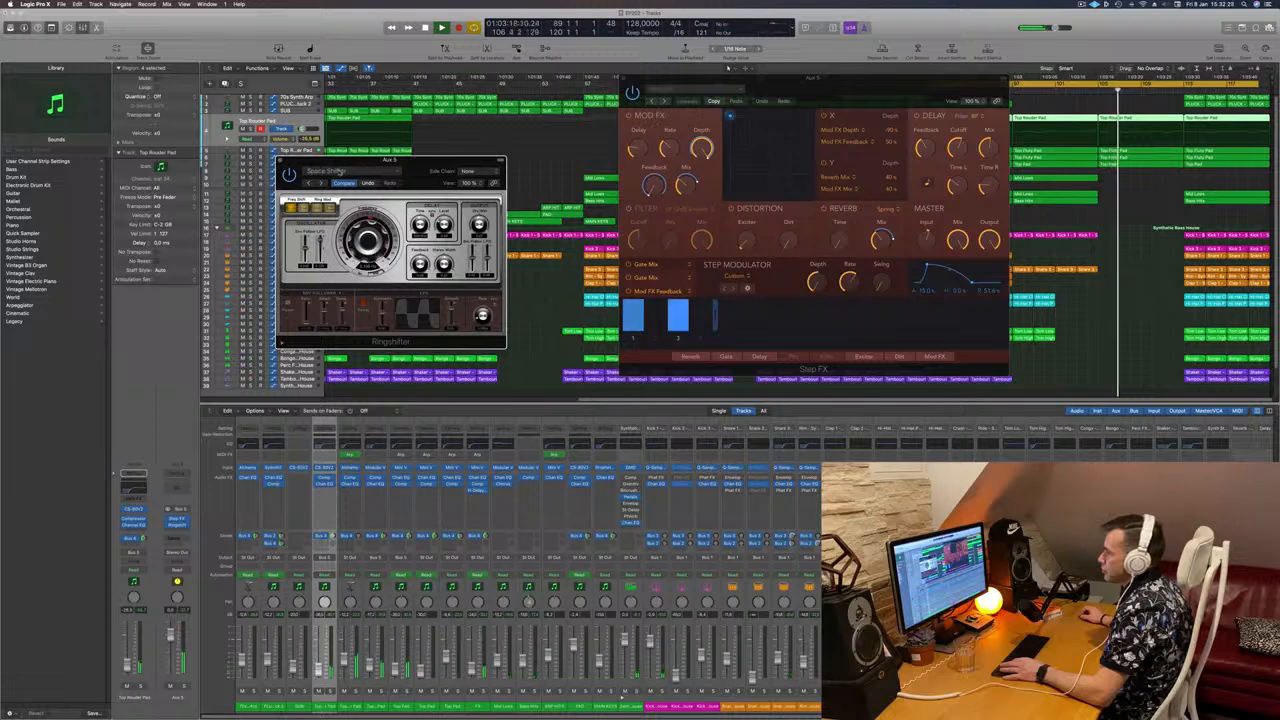
{"action": "left_click", "coordinate": [350, 171]}
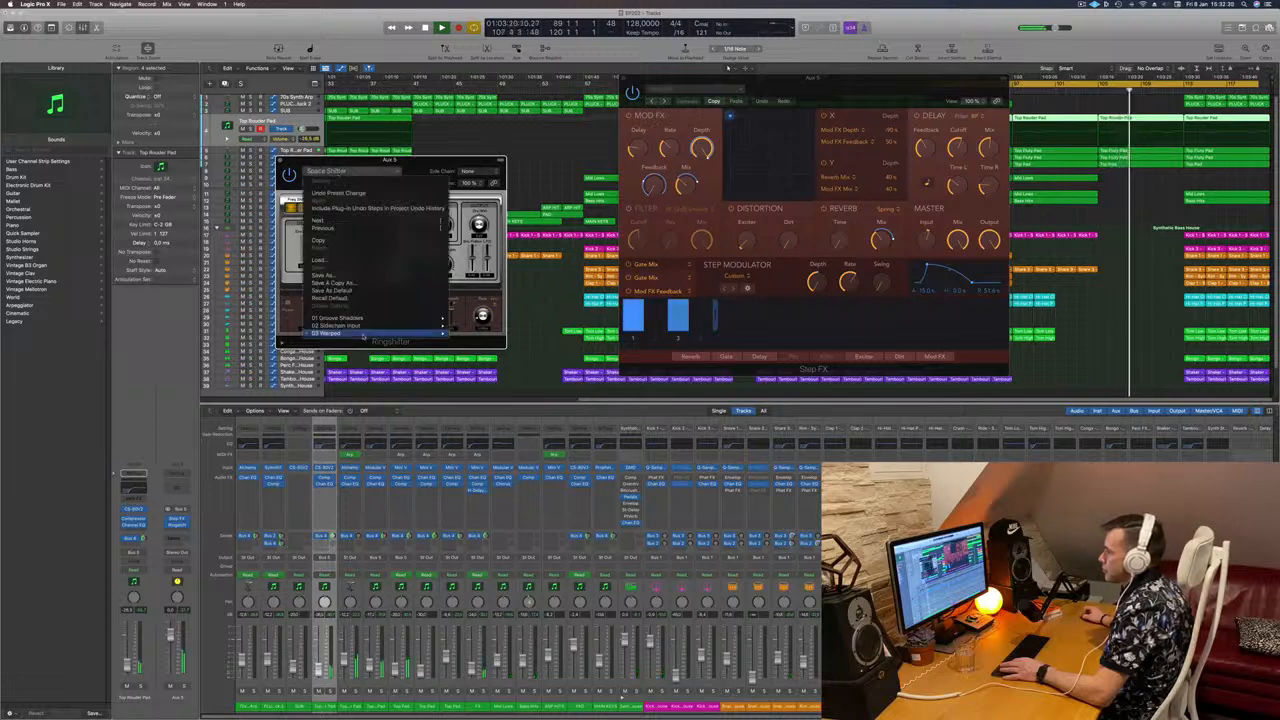
{"action": "mouse_move", "coordinate": [362, 335]}
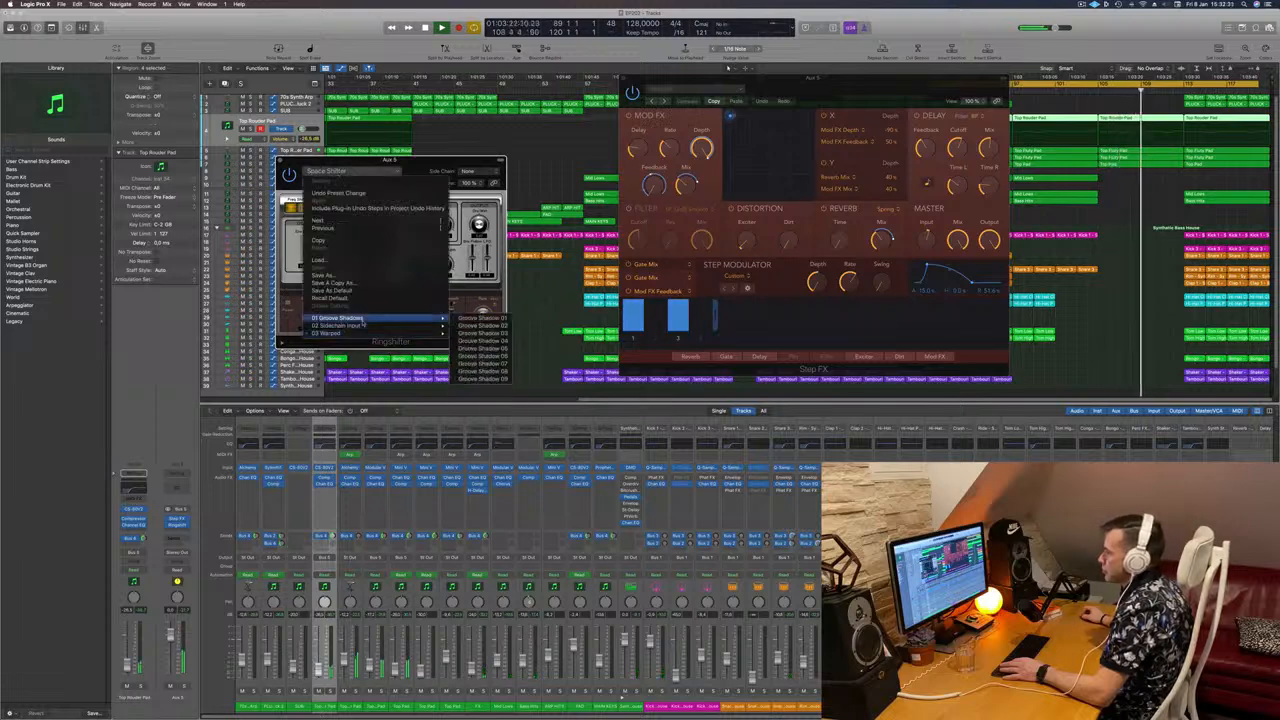
{"action": "left_click", "coordinate": [493, 337]}
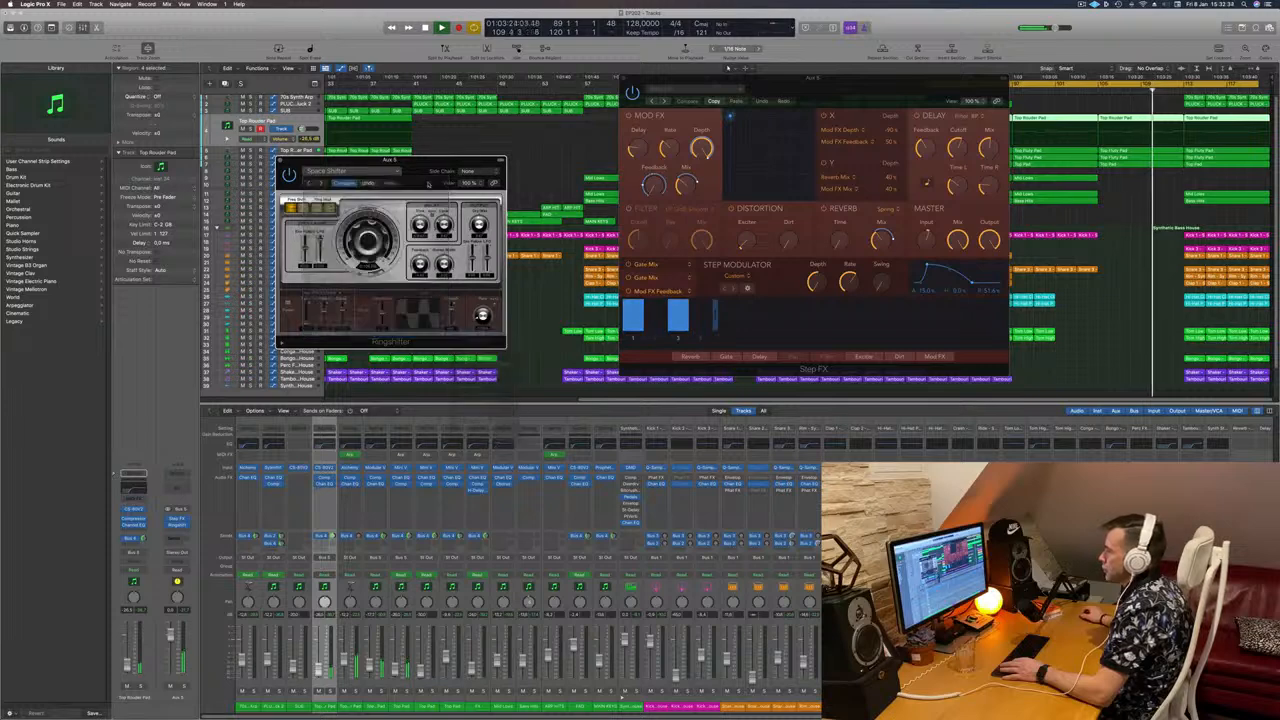
{"action": "left_click_drag", "start_coordinate": [395, 160], "coordinate": [398, 186]}
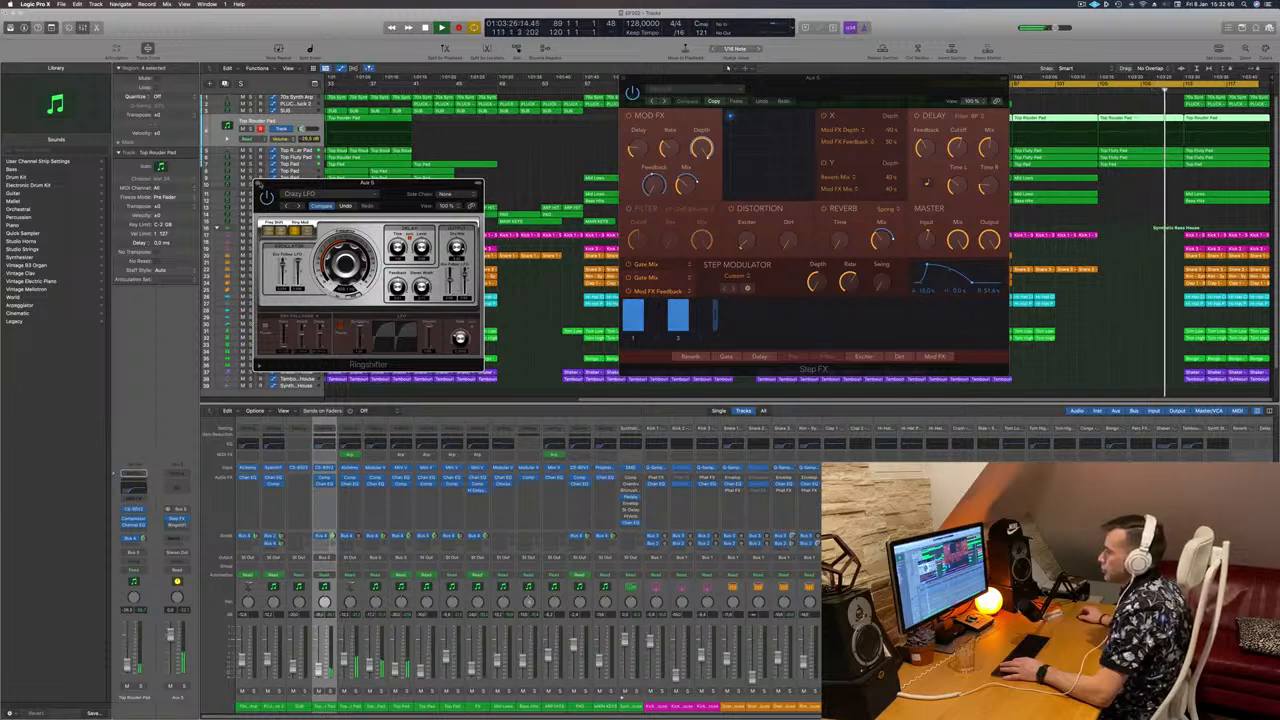
{"action": "left_click", "coordinate": [258, 184]}
Step: Move the cycle range later so it starts at bar 113, and play from there
{"action": "left_click_drag", "start_coordinate": [914, 79], "coordinate": [700, 93]}
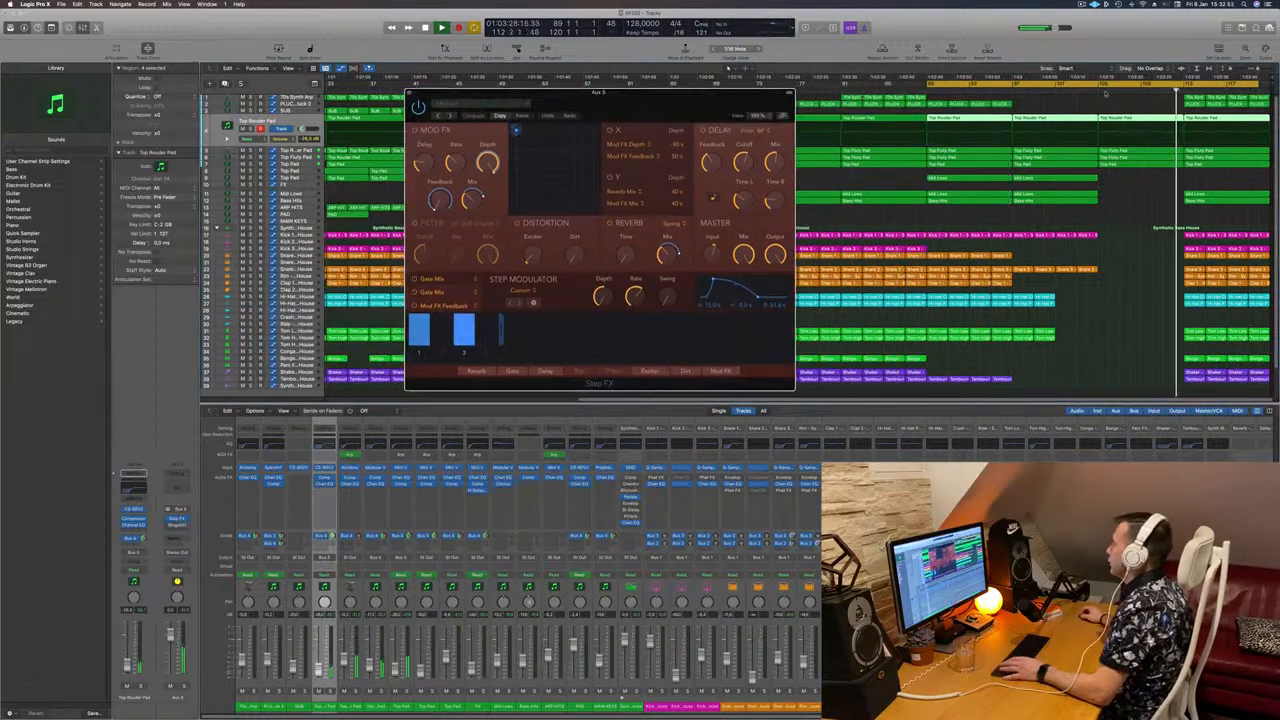
{"action": "key", "text": "Return"}
{"action": "left_click_drag", "start_coordinate": [973, 87], "coordinate": [1105, 91]}
{"action": "key", "text": "Return"}
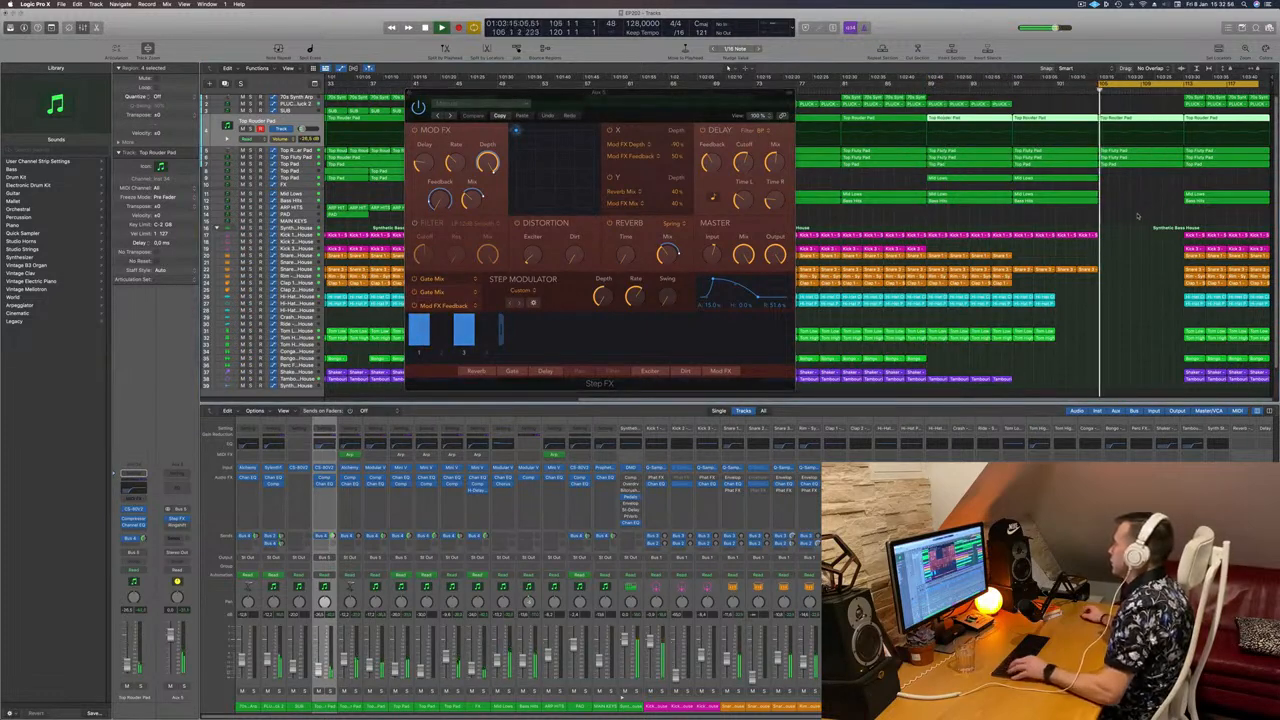
{"action": "left_click", "coordinate": [1137, 214], "text": "ctrl+alt"}
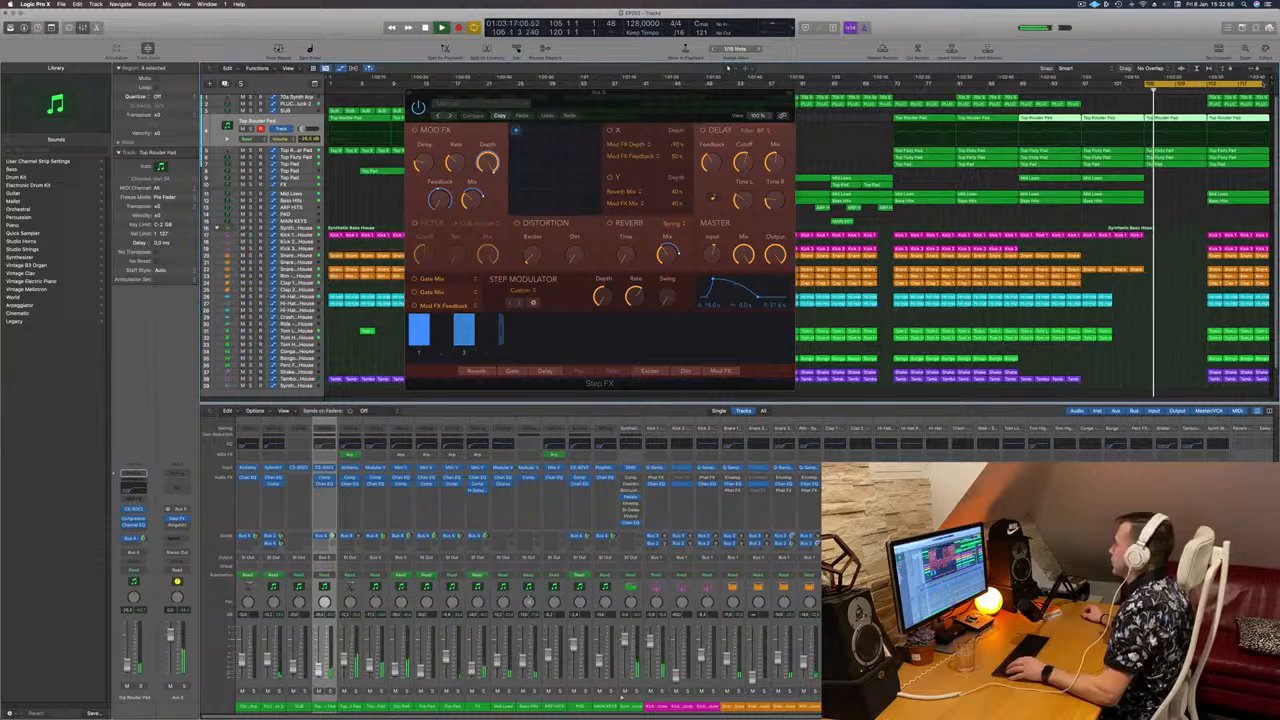
{"action": "left_click_drag", "start_coordinate": [1207, 88], "coordinate": [1277, 91]}
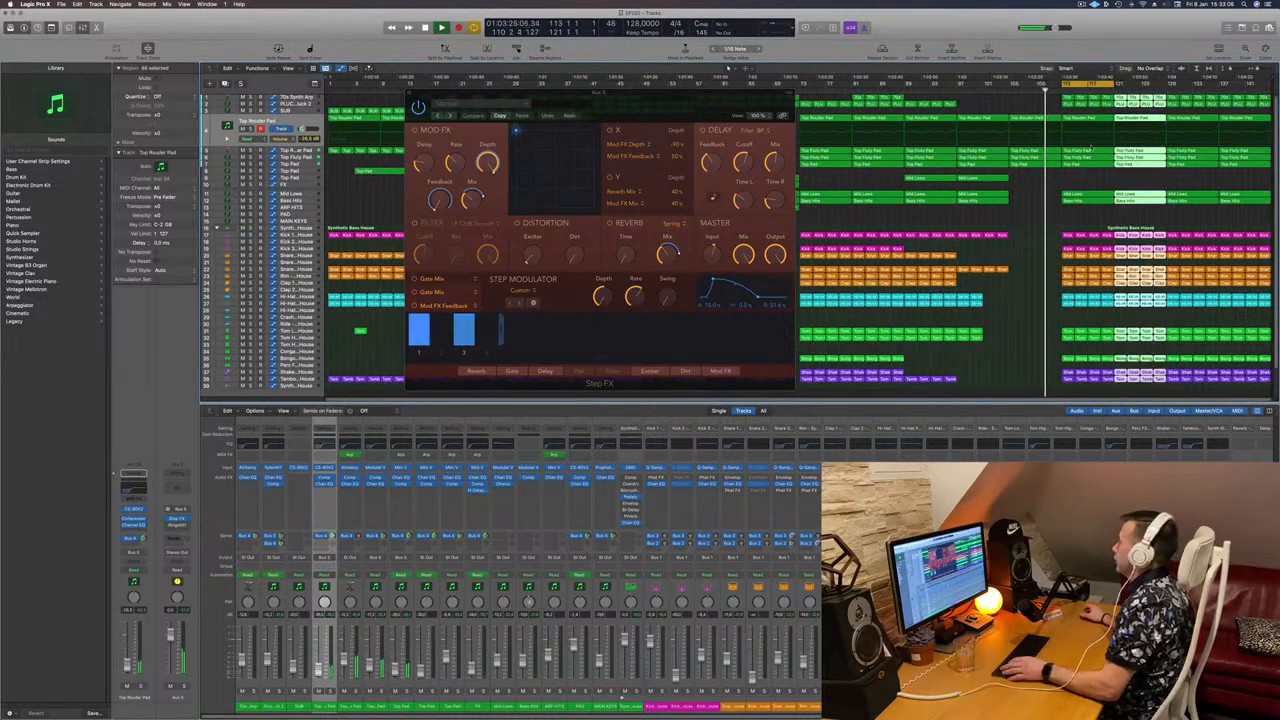
{"action": "left_click_drag", "start_coordinate": [784, 94], "coordinate": [824, 94]}
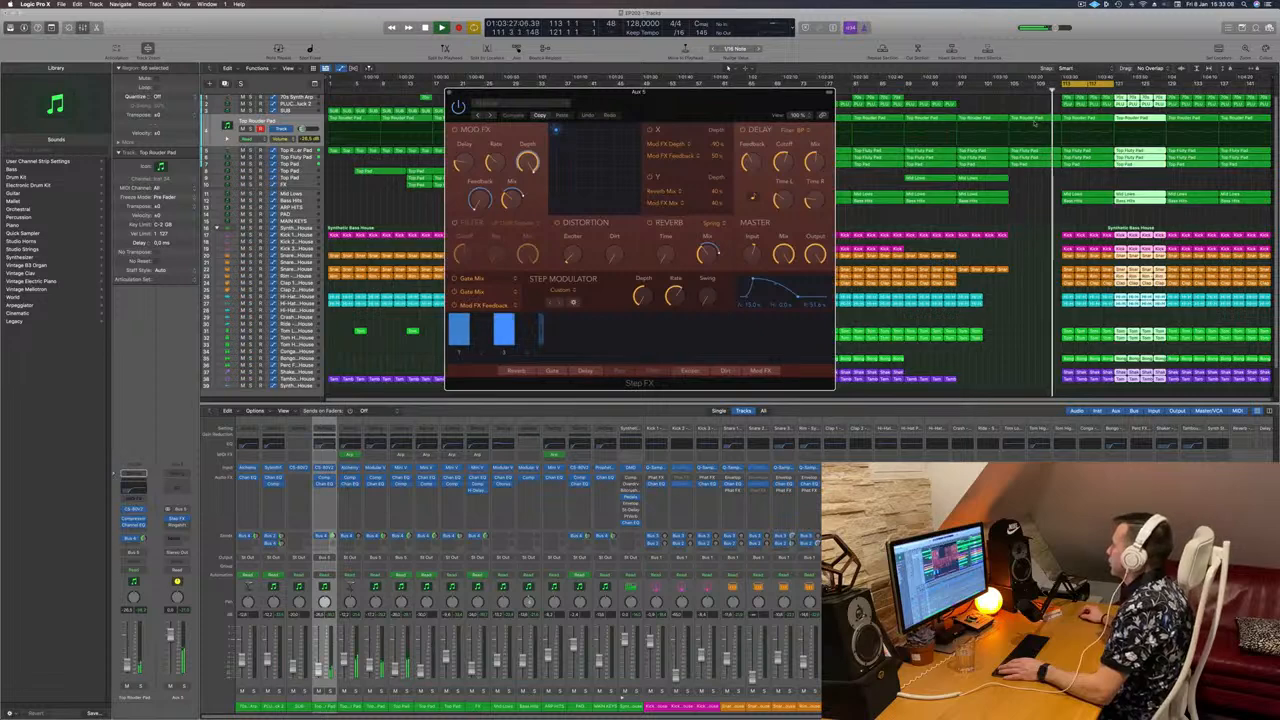
{"action": "key", "text": "space"}
{"action": "left_click", "coordinate": [1002, 90]}
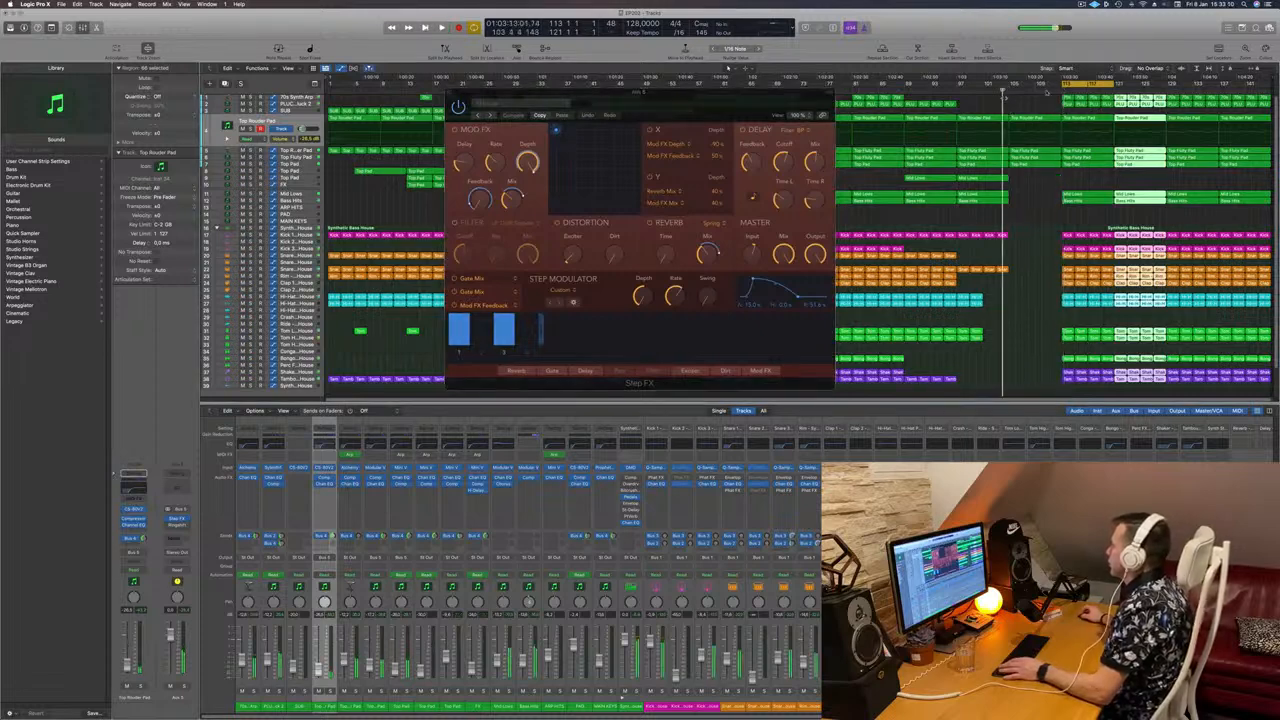
{"action": "left_click_drag", "start_coordinate": [1064, 85], "coordinate": [1010, 85]}
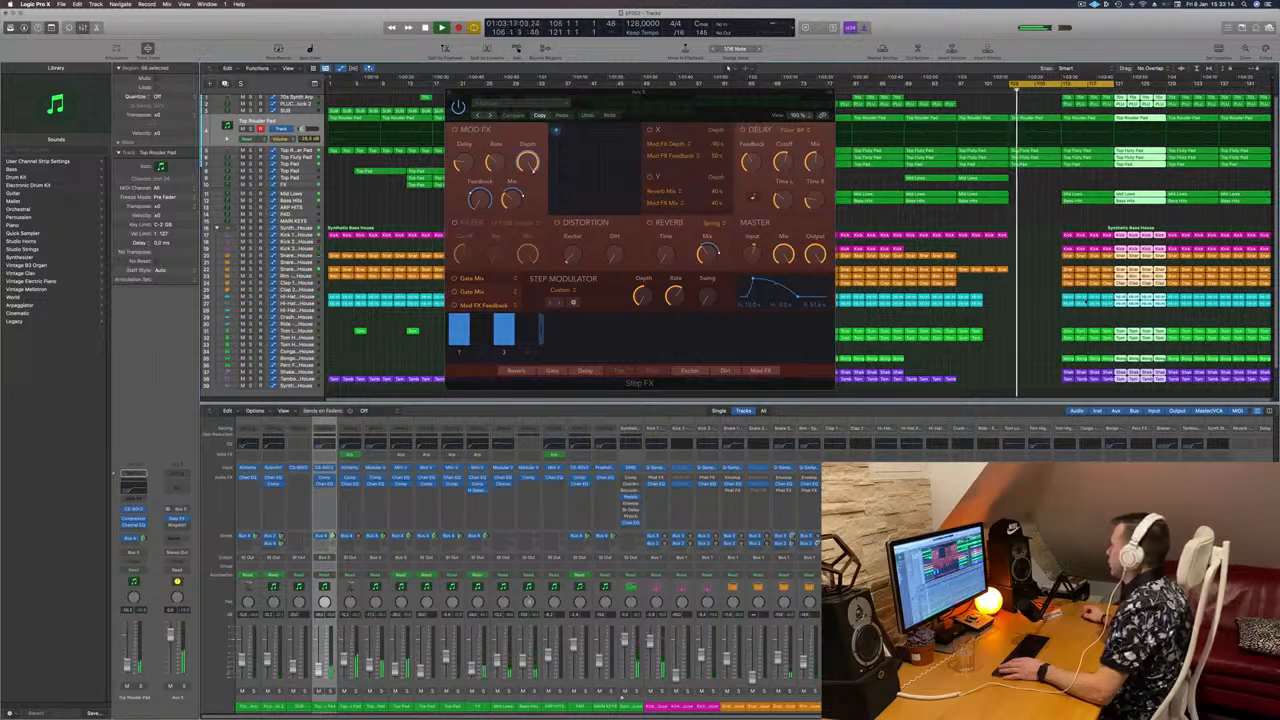
Step: Delete the drum and bass regions in bars 113–121 to leave a gap
{"action": "left_click_drag", "start_coordinate": [1051, 224], "coordinate": [1161, 392]}
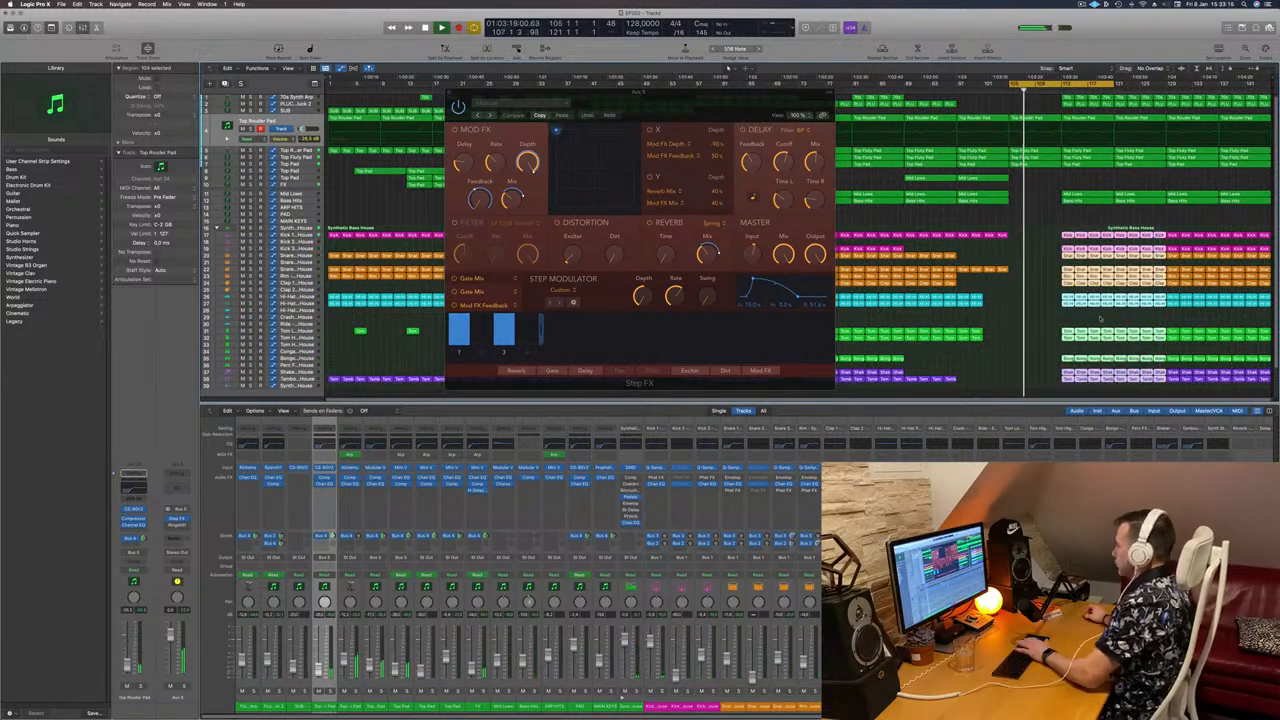
{"action": "key", "text": "Delete"}
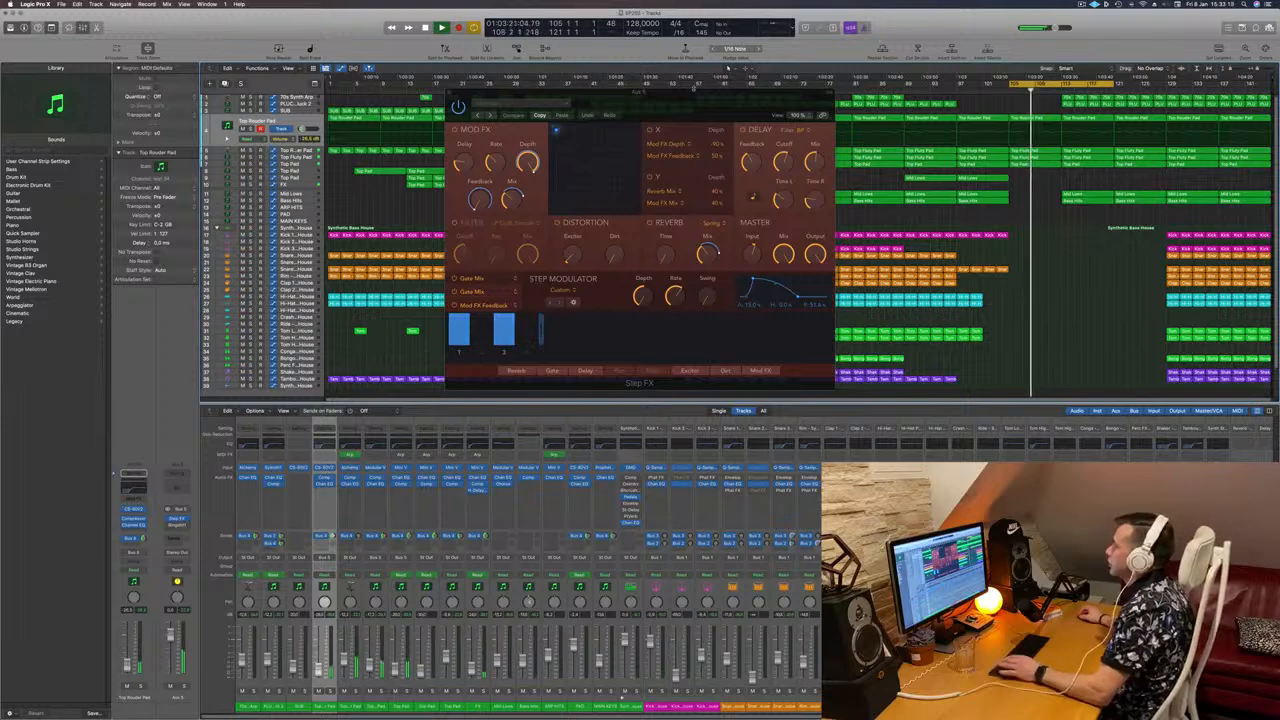
{"action": "left_click_drag", "start_coordinate": [688, 108], "coordinate": [621, 91]}
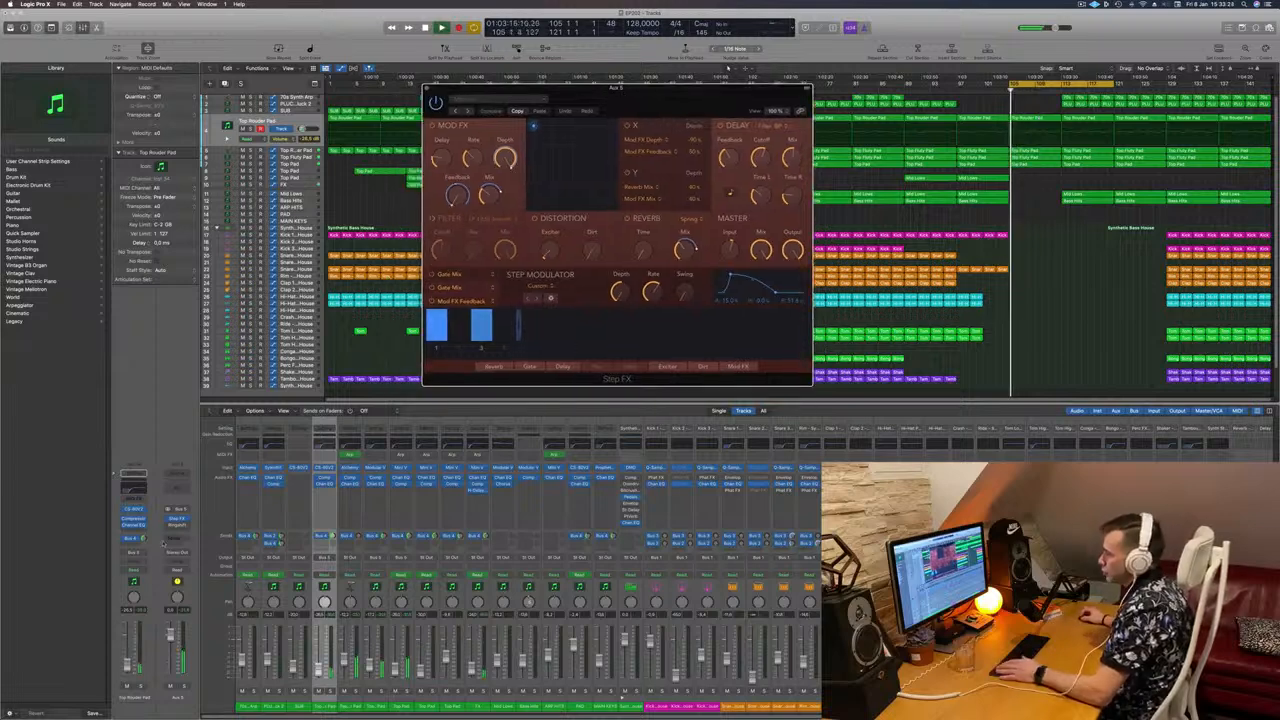
Step: Close the Step FX window and route the aux channel's send to Bus 6
{"action": "left_click", "coordinate": [427, 89]}
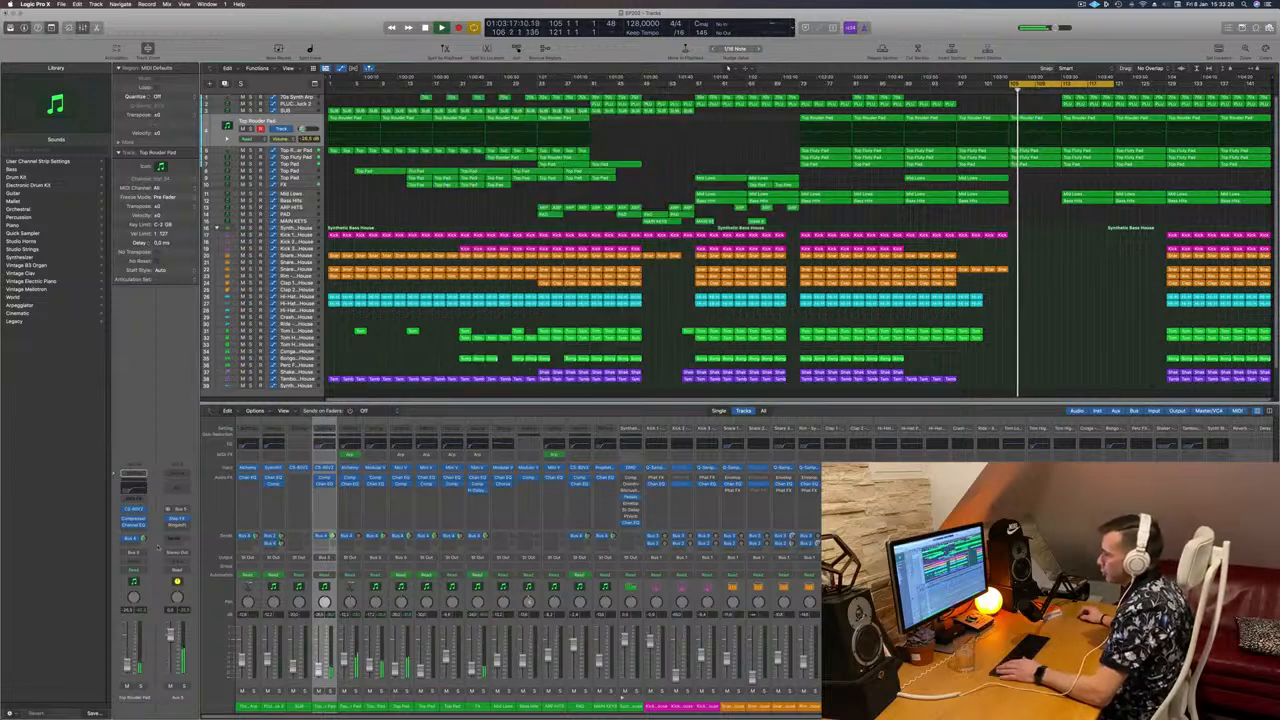
{"action": "left_click", "coordinate": [174, 538]}
{"action": "mouse_move", "coordinate": [173, 549]}
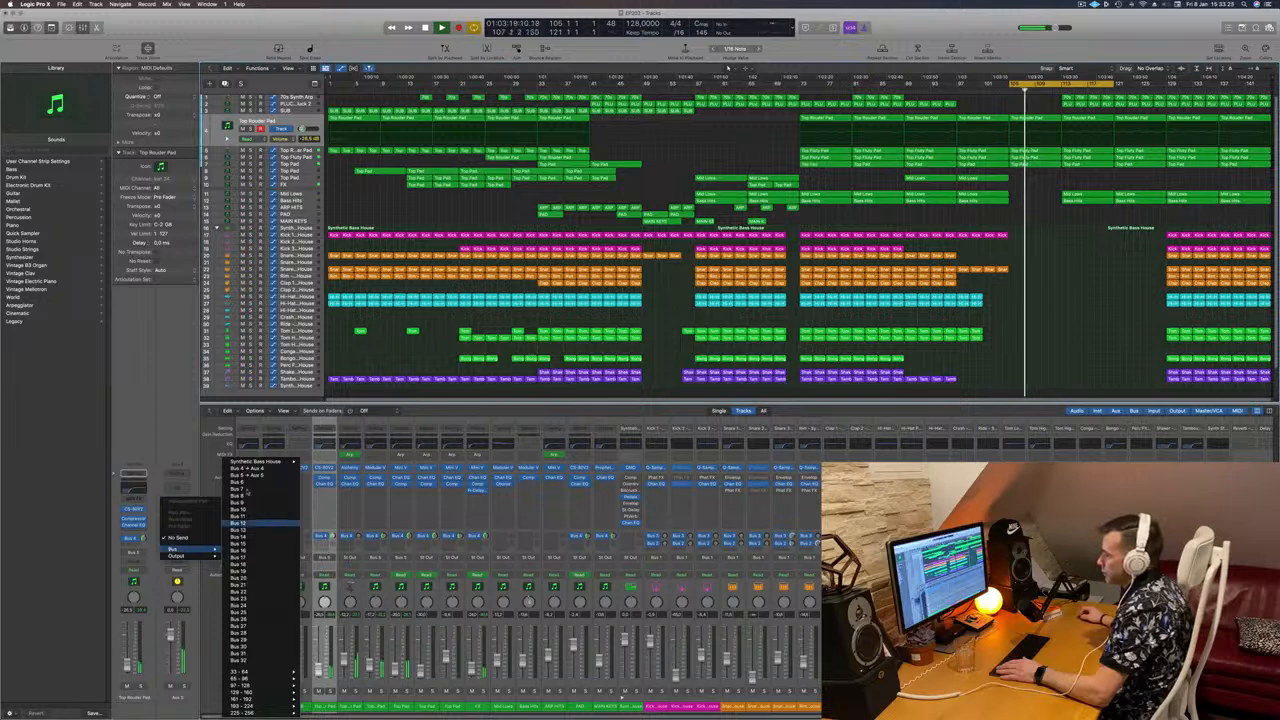
{"action": "left_click", "coordinate": [240, 481]}
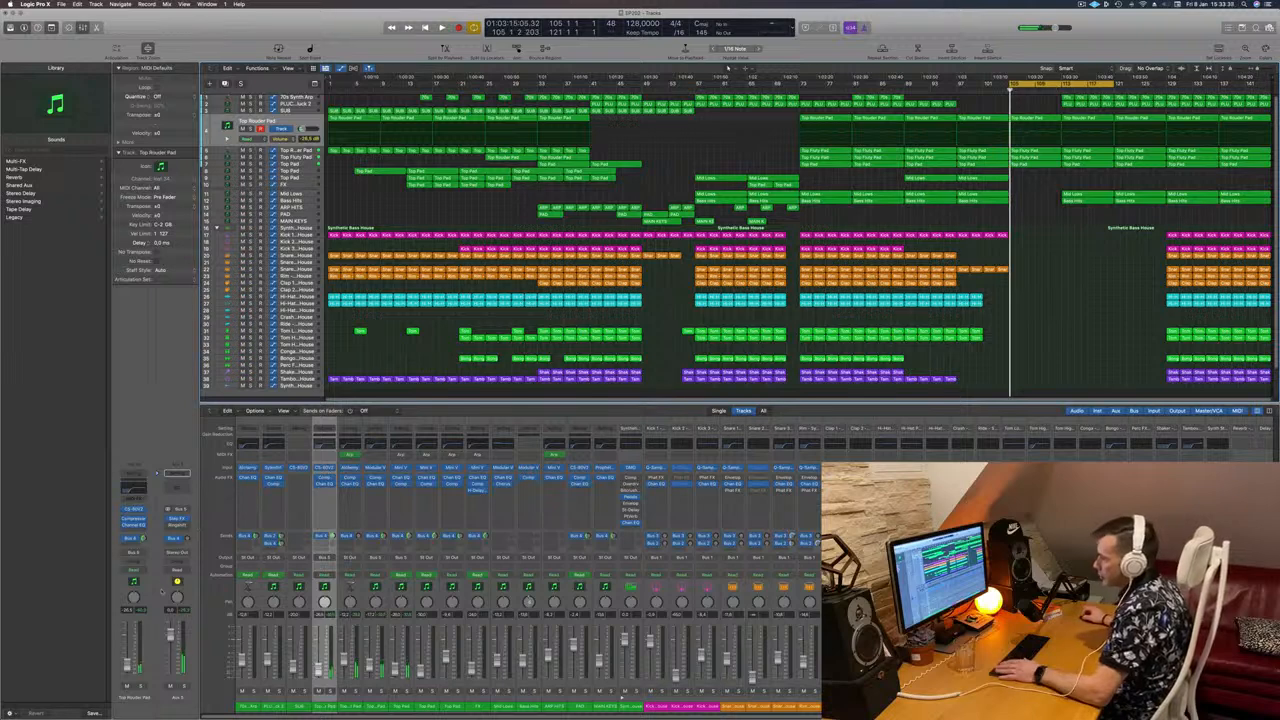
Step: Set the aux channel's automation mode to Touch and create an arrangement track for it
{"action": "left_click", "coordinate": [177, 575]}
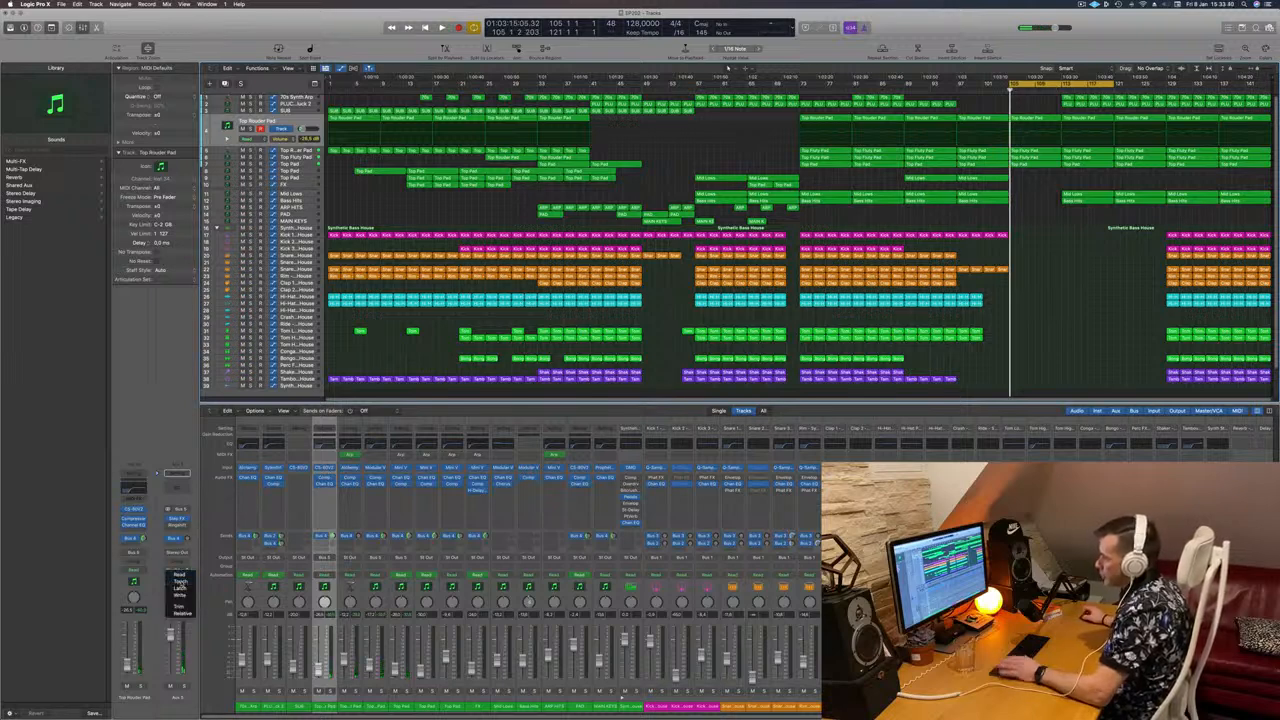
{"action": "left_click", "coordinate": [179, 581]}
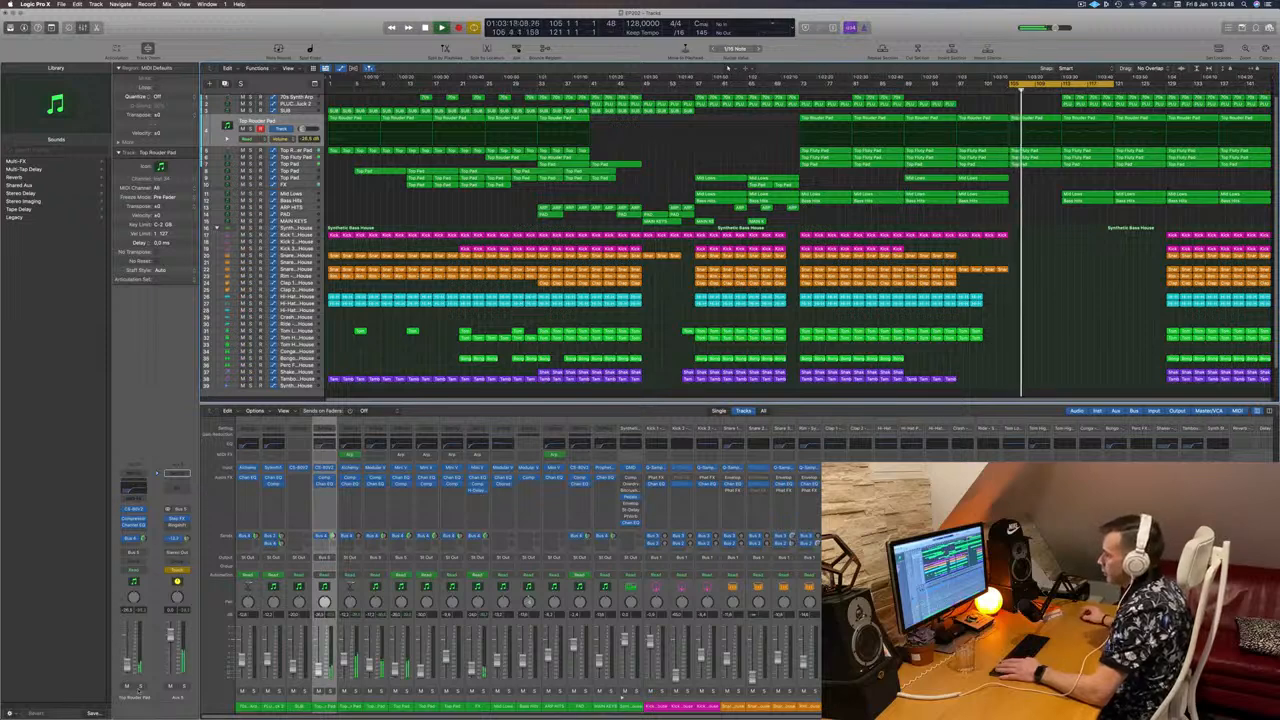
{"action": "right_click", "coordinate": [174, 664]}
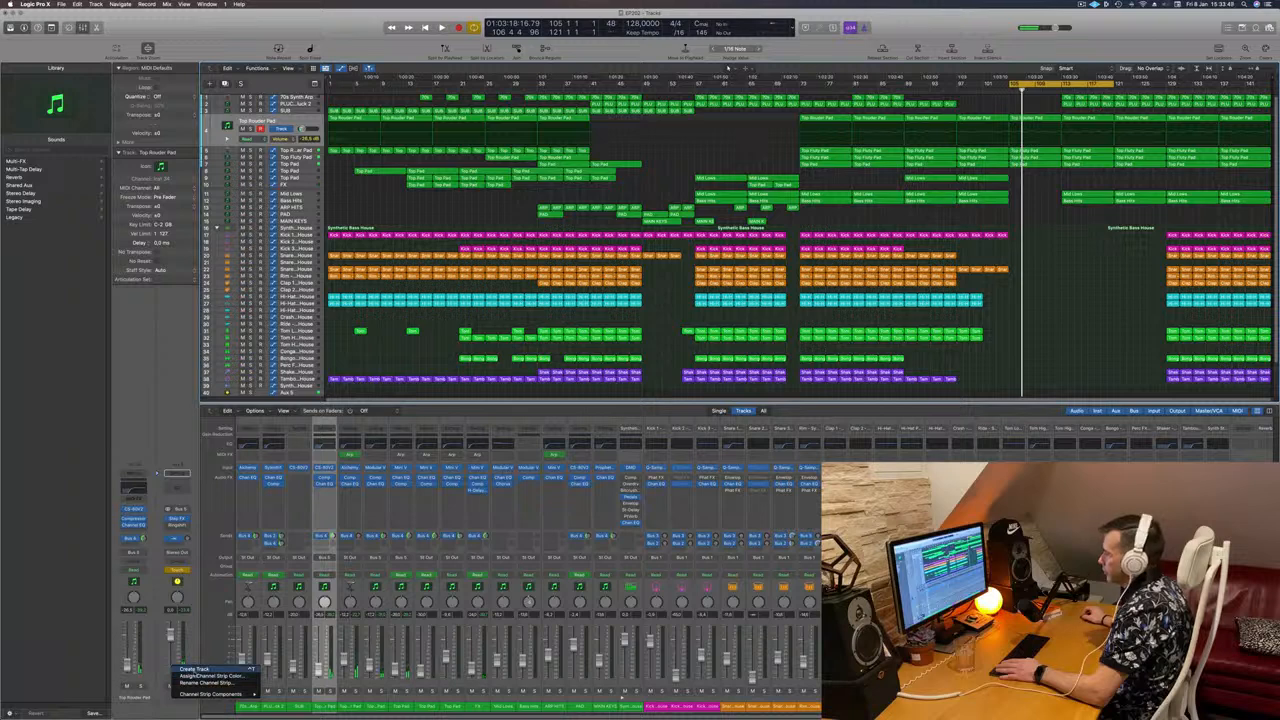
{"action": "left_click", "coordinate": [194, 668]}
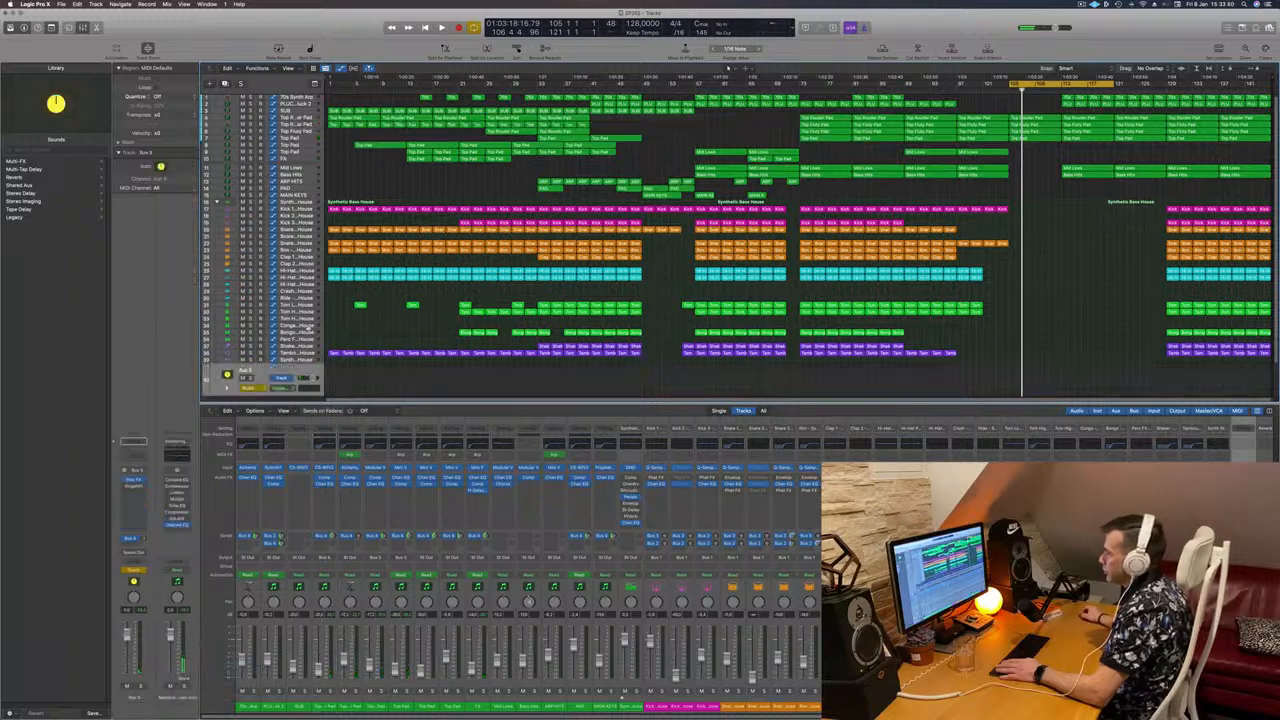
Step: Move the Aux 5 track up near row 7 and choose which parameter it automates
{"action": "left_click_drag", "start_coordinate": [308, 371], "coordinate": [306, 116]}
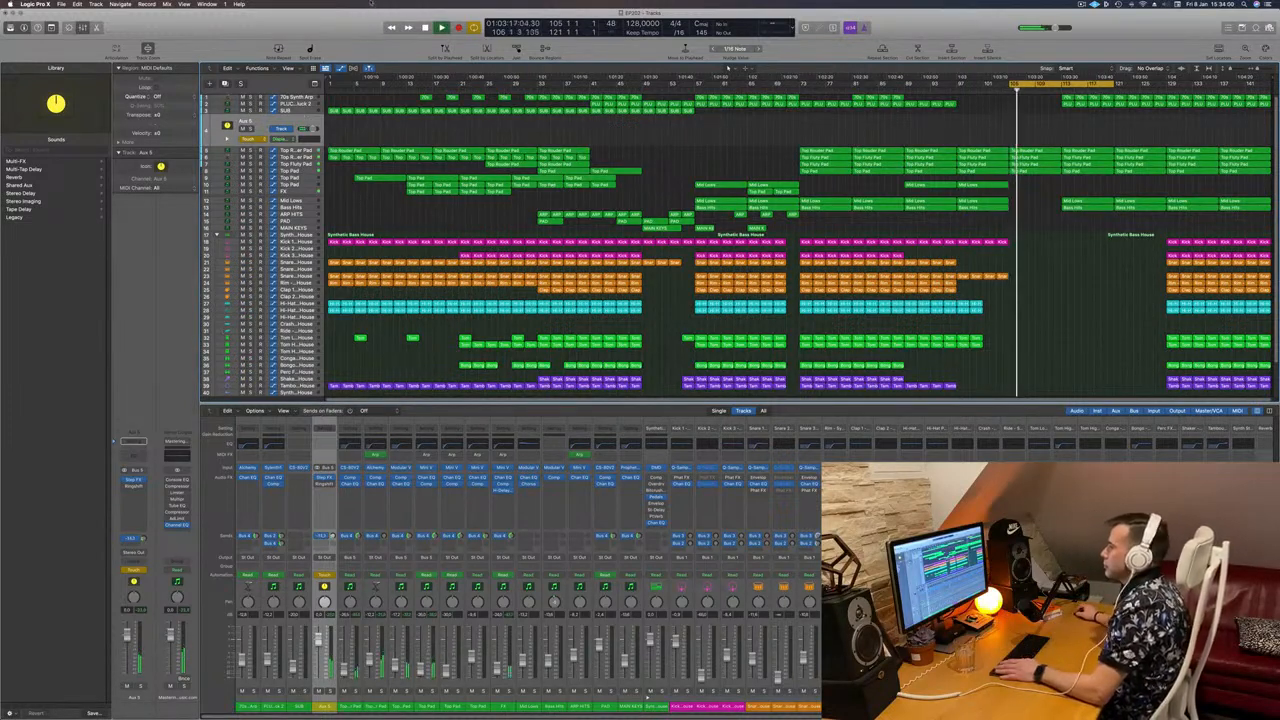
{"action": "left_click", "coordinate": [284, 129]}
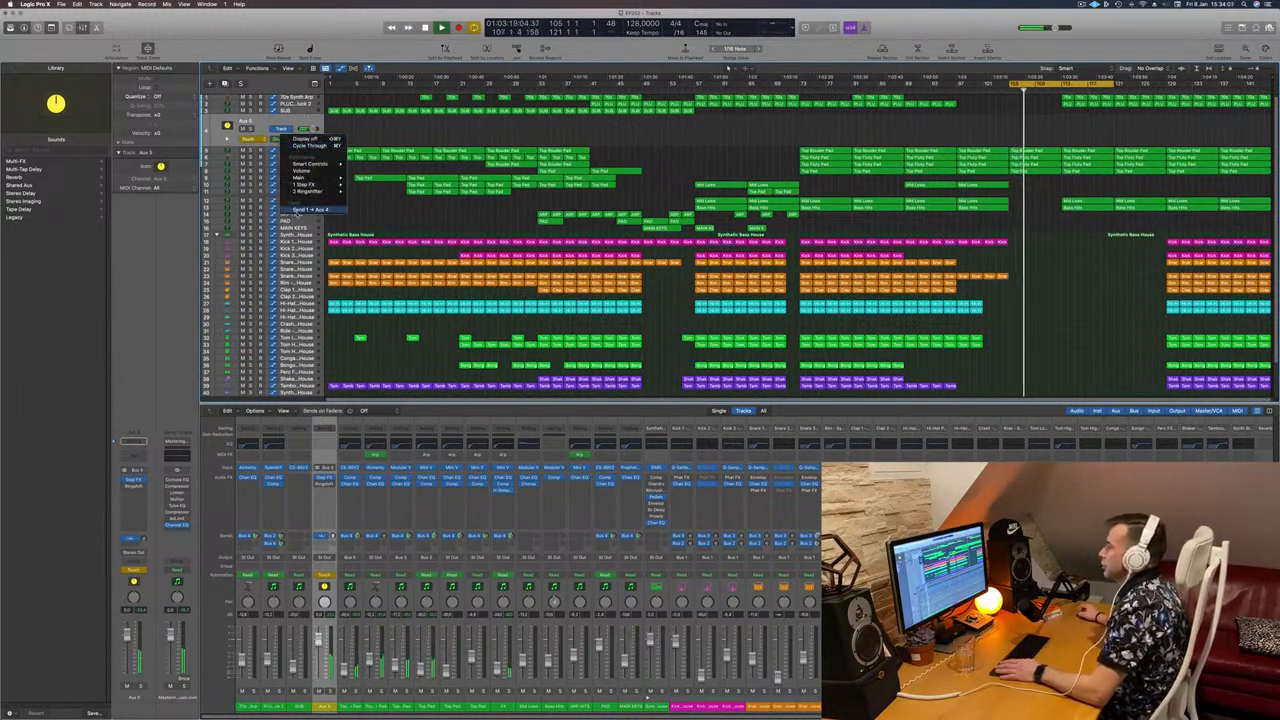
{"action": "left_click", "coordinate": [310, 209]}
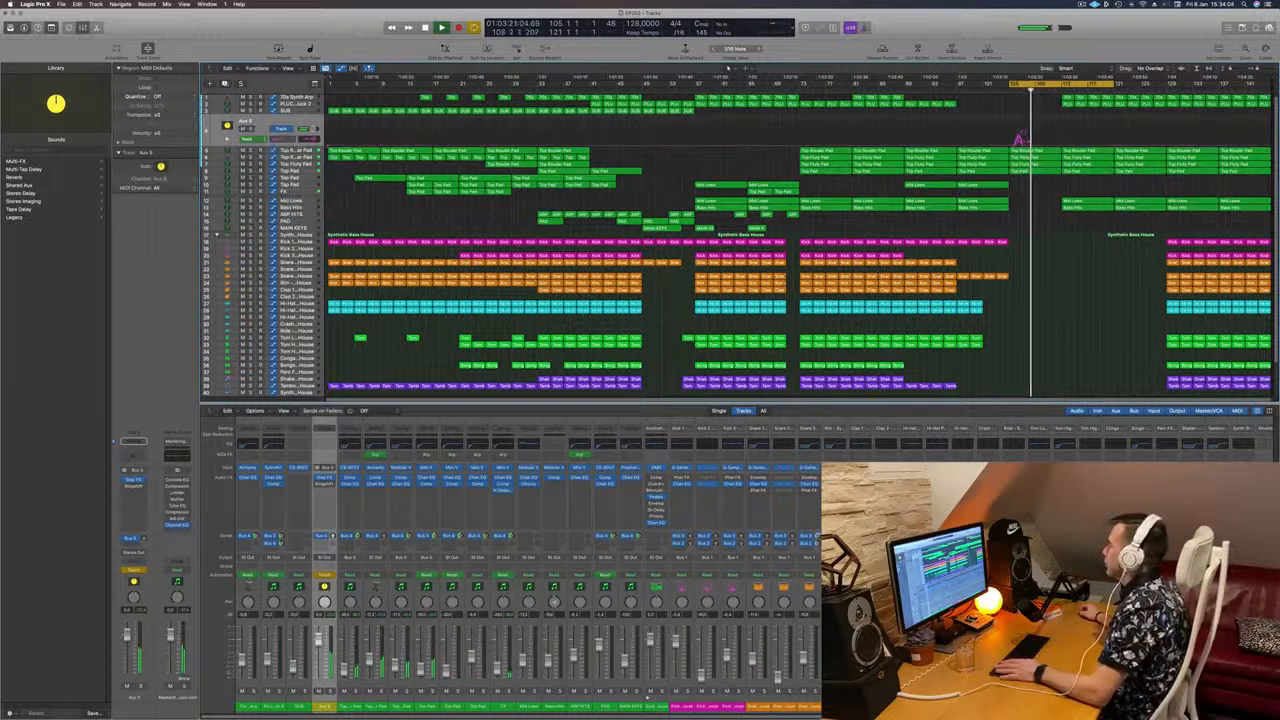
Step: Drag the Aux 5 automation points up so the ramp peaks at about +4.5 dB
{"action": "key", "text": "space"}
{"action": "left_click", "coordinate": [1026, 146]}
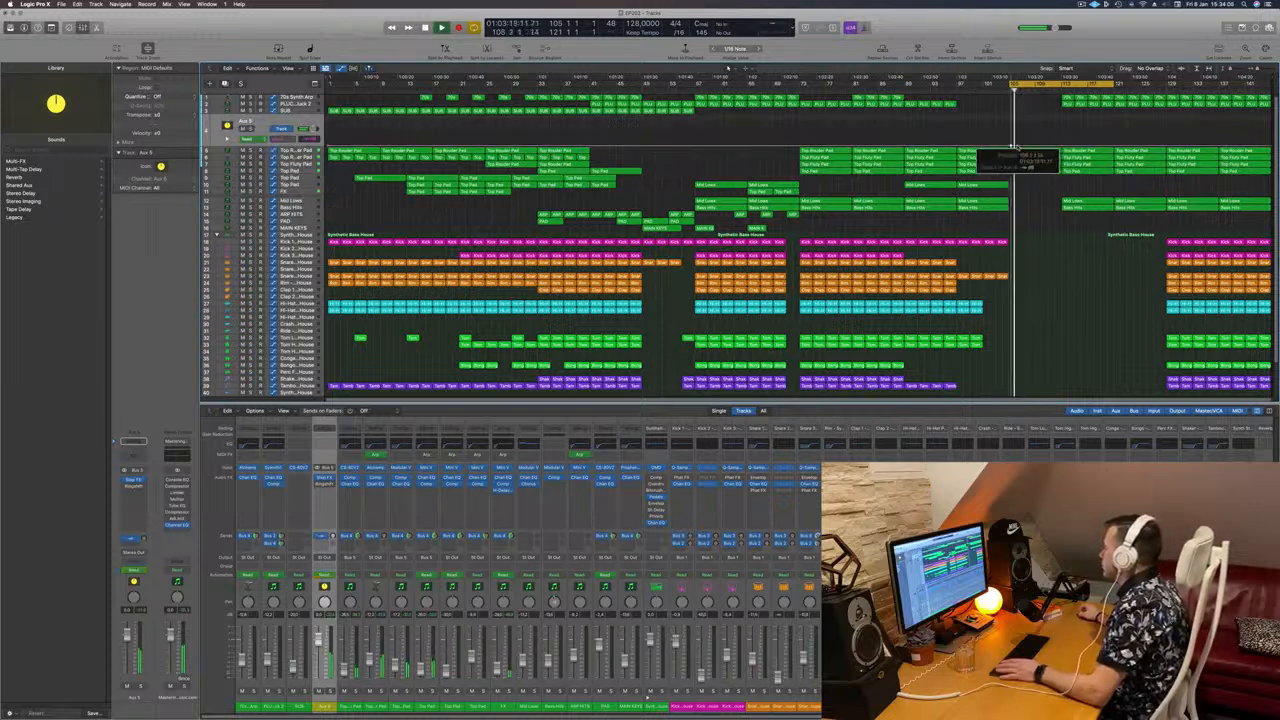
{"action": "key", "text": "space"}
{"action": "key", "text": "space"}
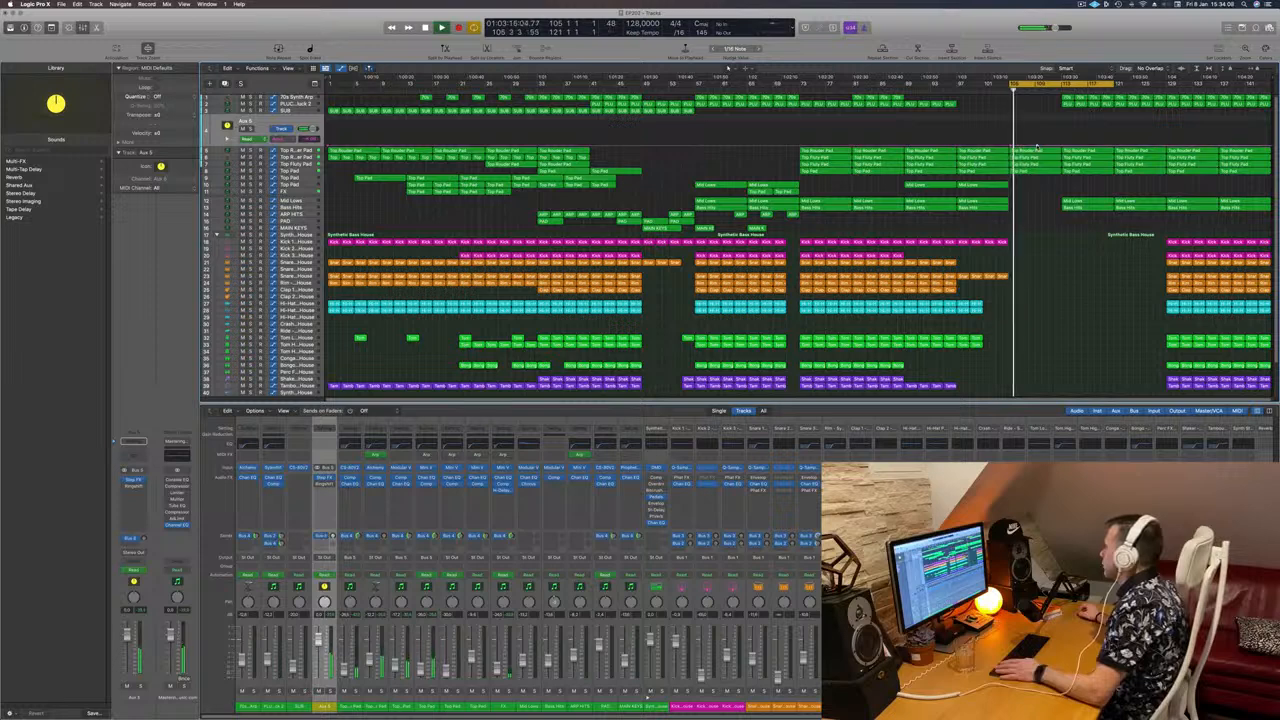
{"action": "left_click_drag", "start_coordinate": [1036, 147], "coordinate": [1038, 131]}
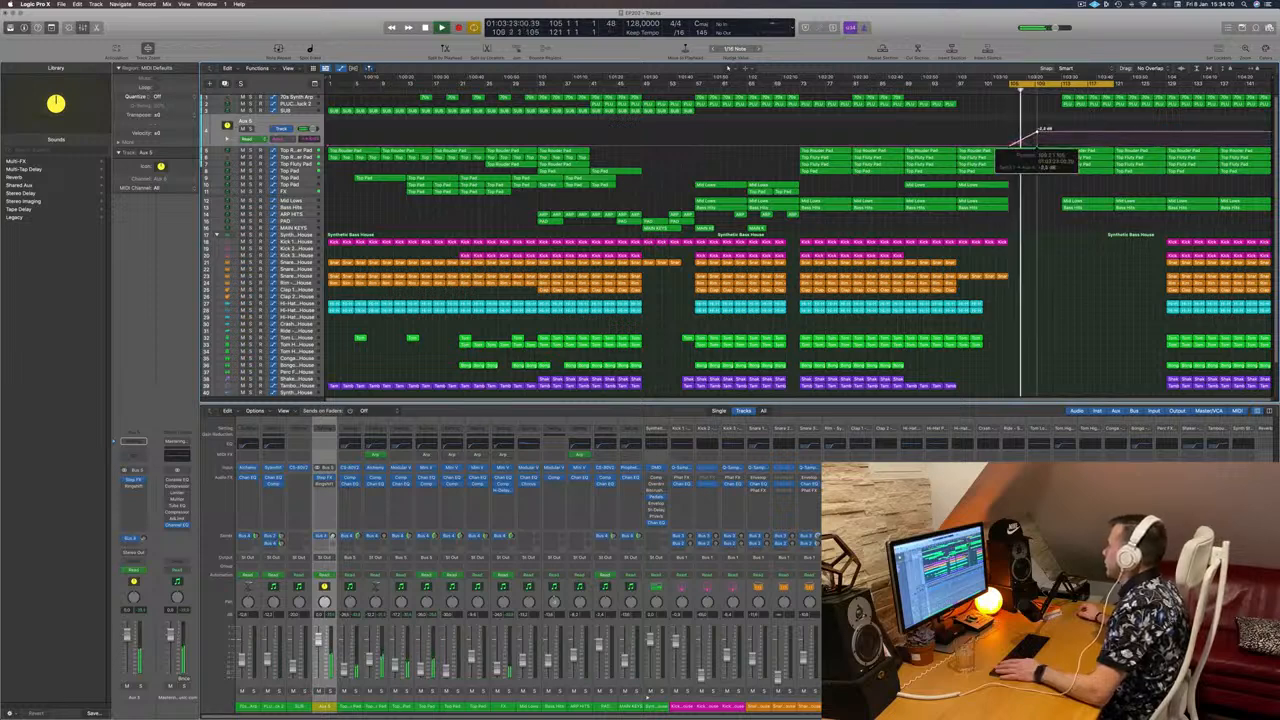
{"action": "left_click", "coordinate": [1038, 131]}
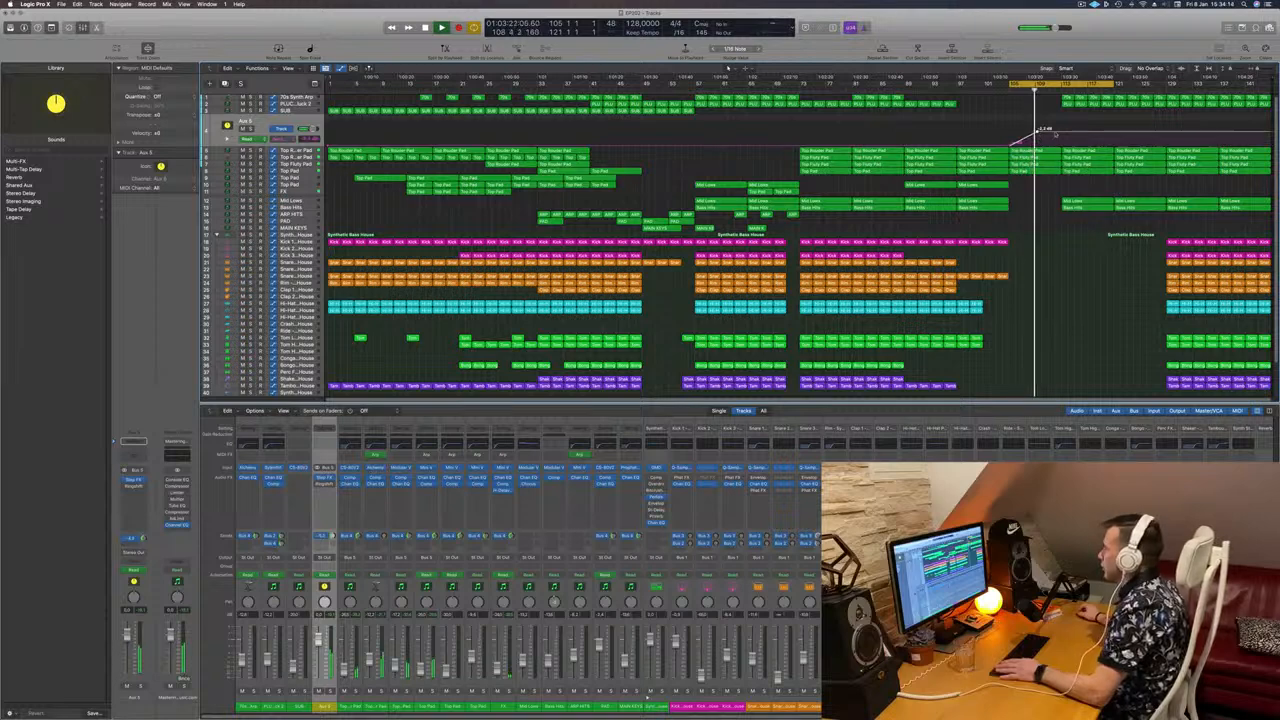
{"action": "left_click_drag", "start_coordinate": [1056, 130], "coordinate": [1058, 127]}
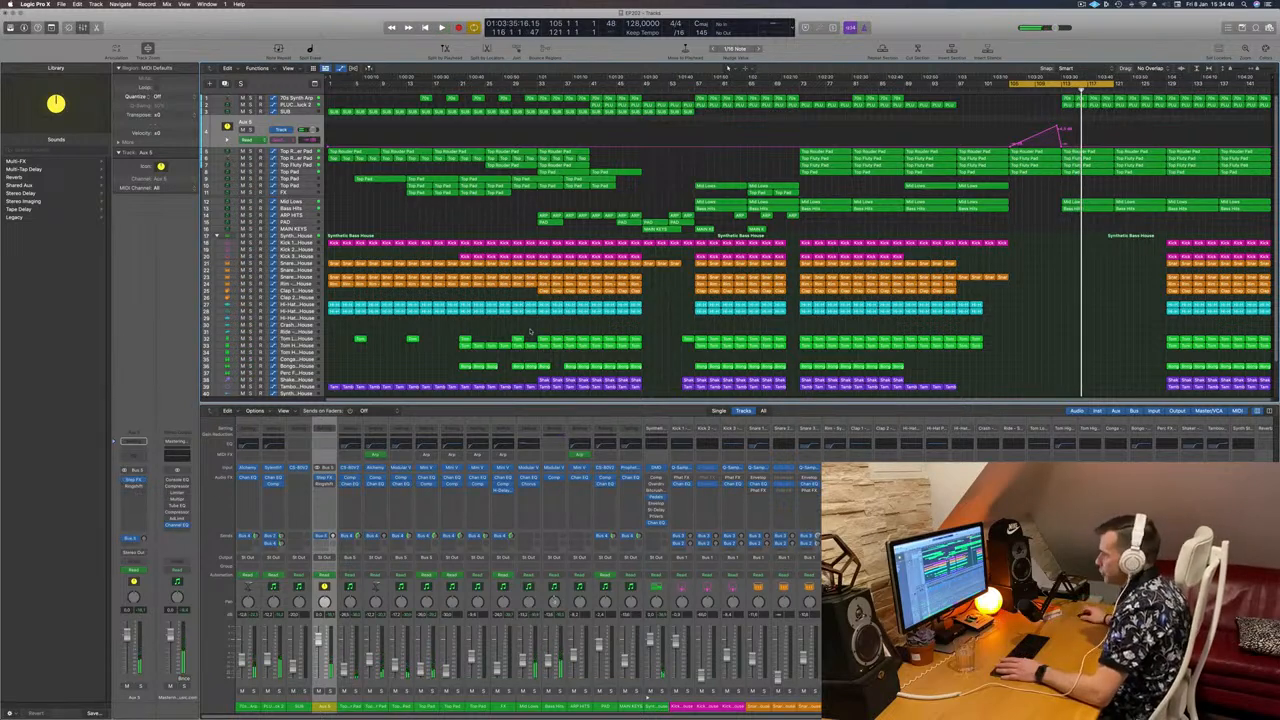
Step: Leave the bus send routing unchanged and Option-drag a Kick 1 region right into the break
{"action": "left_click", "coordinate": [133, 538]}
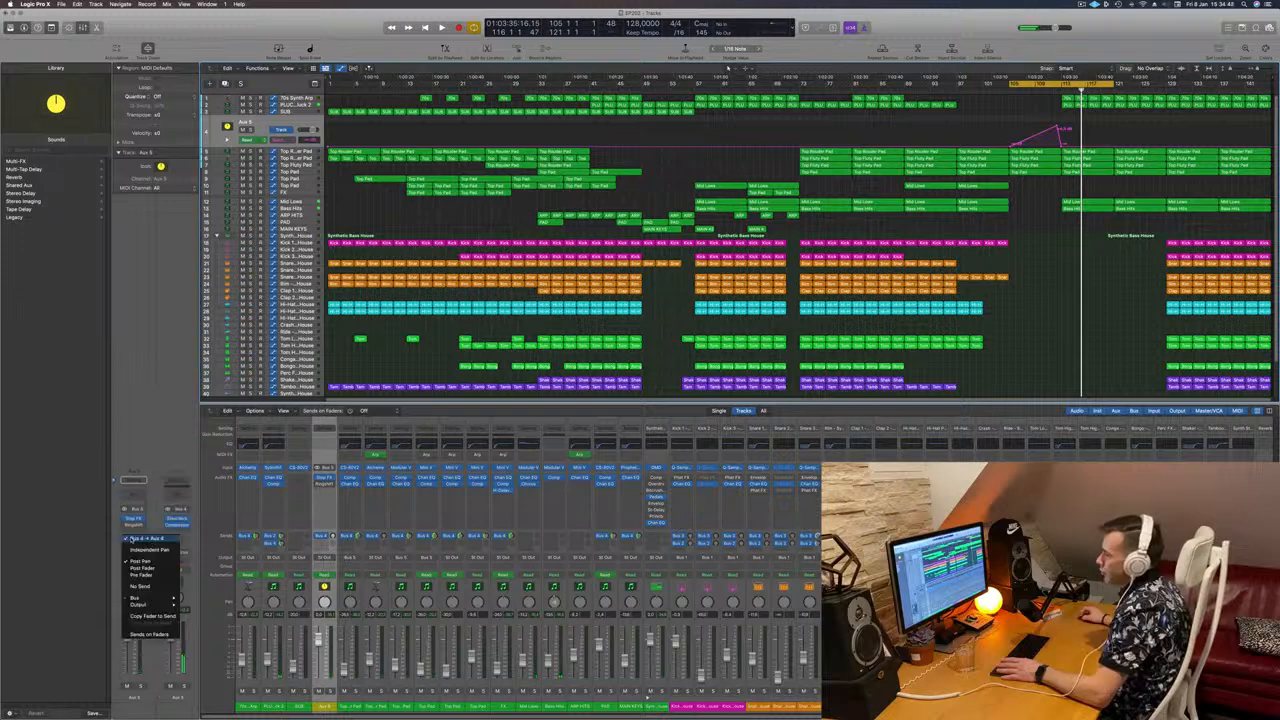
{"action": "left_click", "coordinate": [189, 365]}
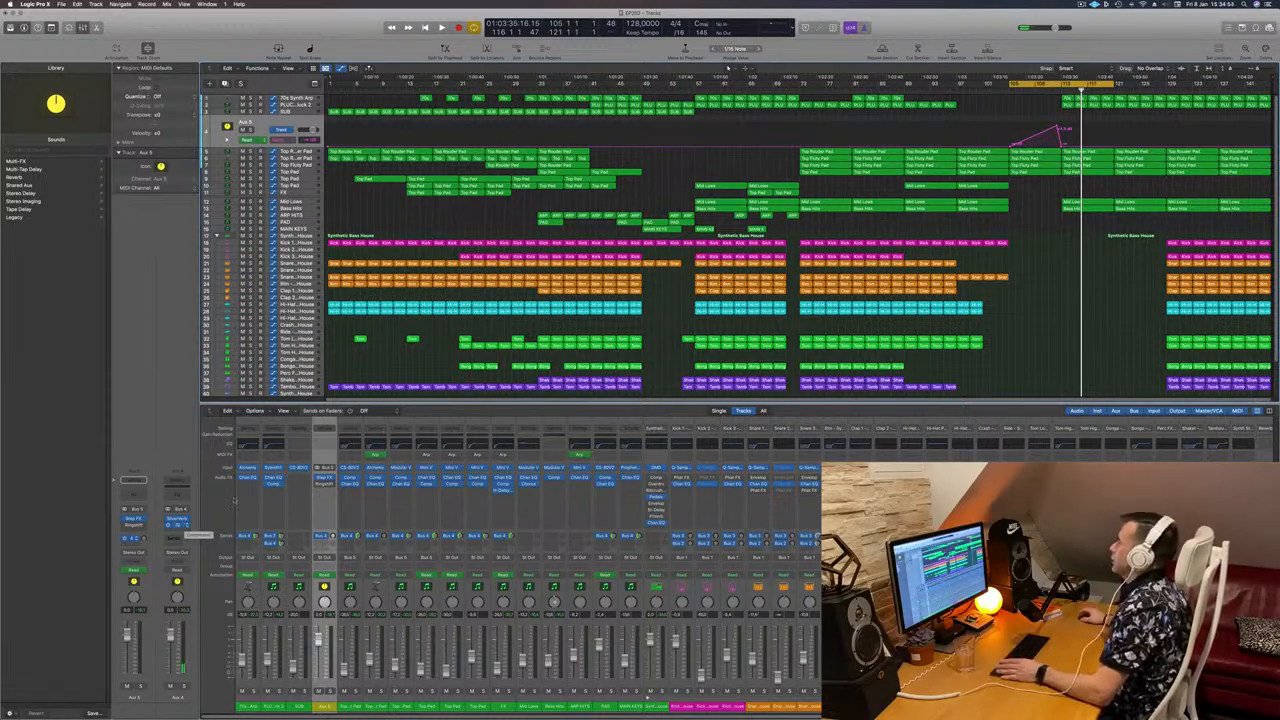
{"action": "key", "text": "space"}
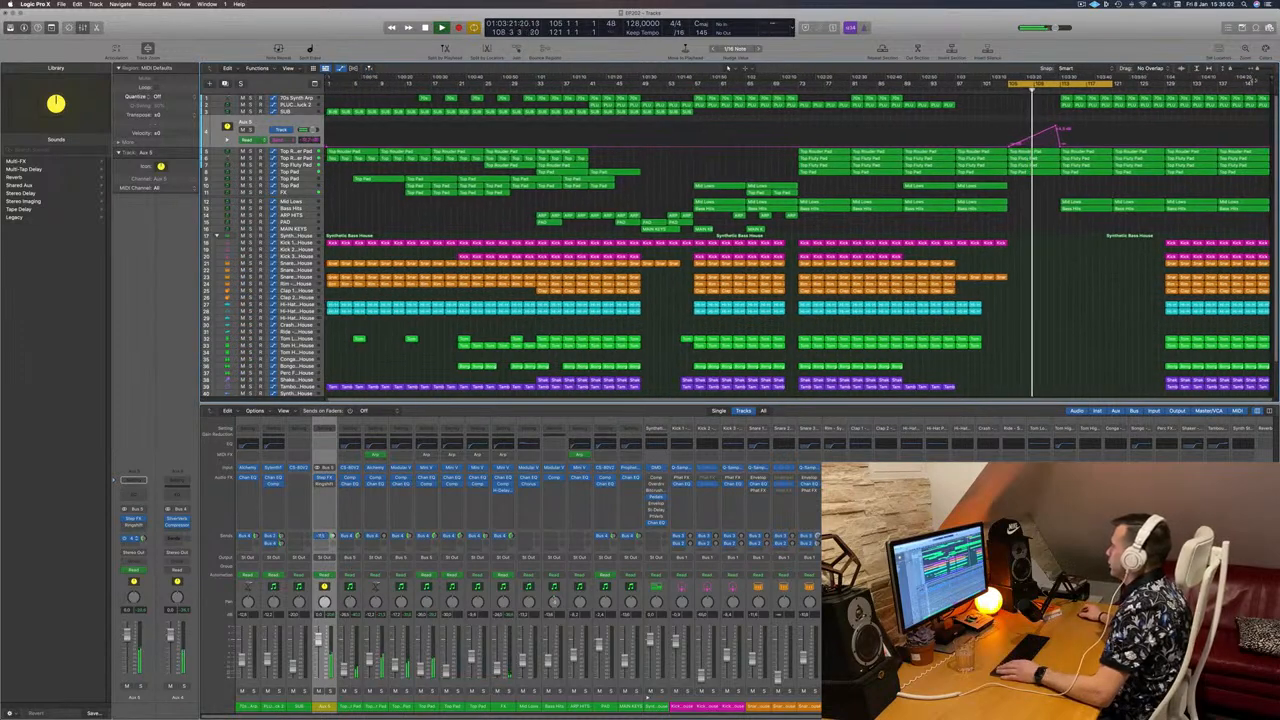
{"action": "left_click_drag", "start_coordinate": [1272, 86], "coordinate": [1277, 88]}
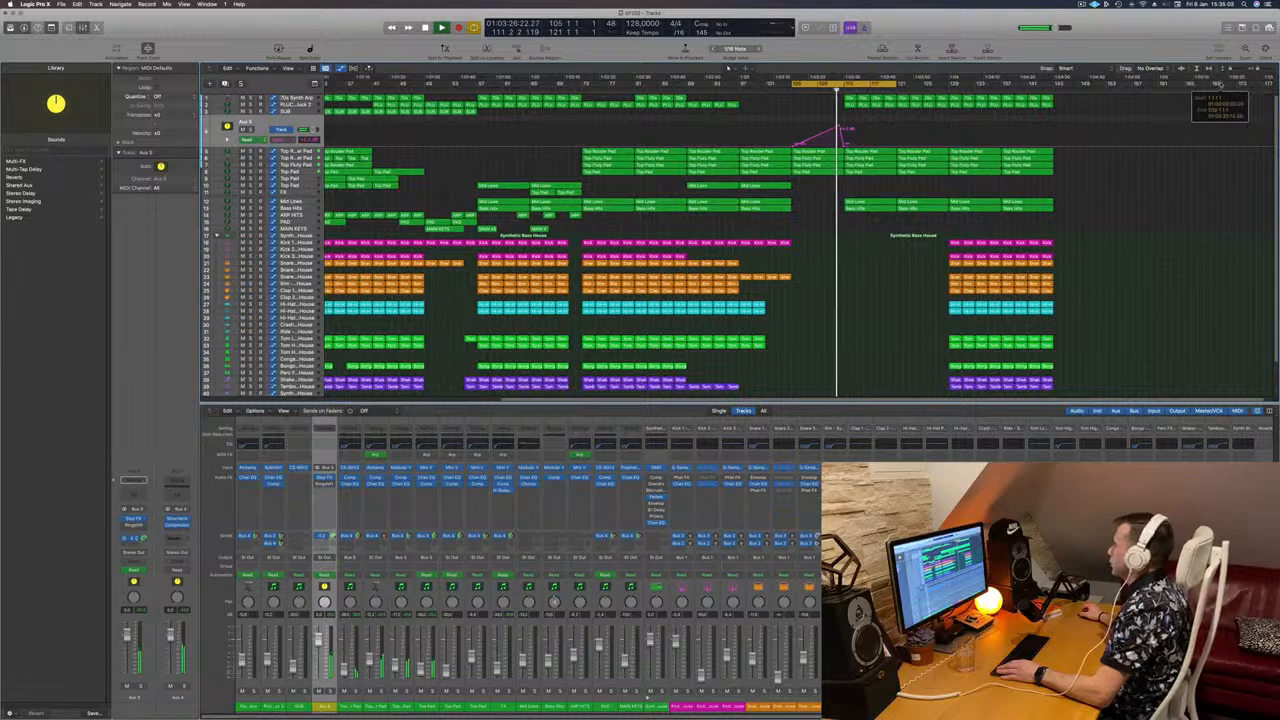
{"action": "key", "text": "super+Right"}
{"action": "key", "text": "super+Right"}
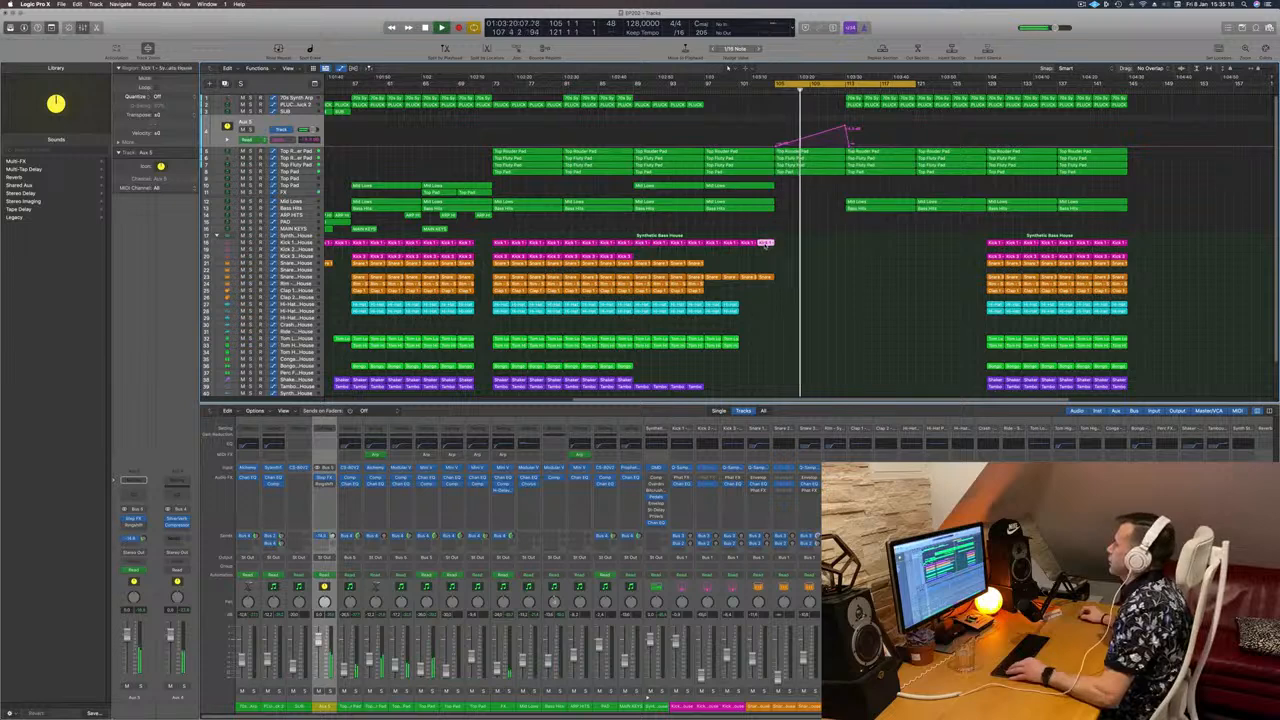
{"action": "left_click_drag", "start_coordinate": [766, 246], "coordinate": [855, 245]}
Step: Trim the copied Kick 1 region to a single hit by deleting its last three notes
{"action": "double_click", "coordinate": [853, 243]}
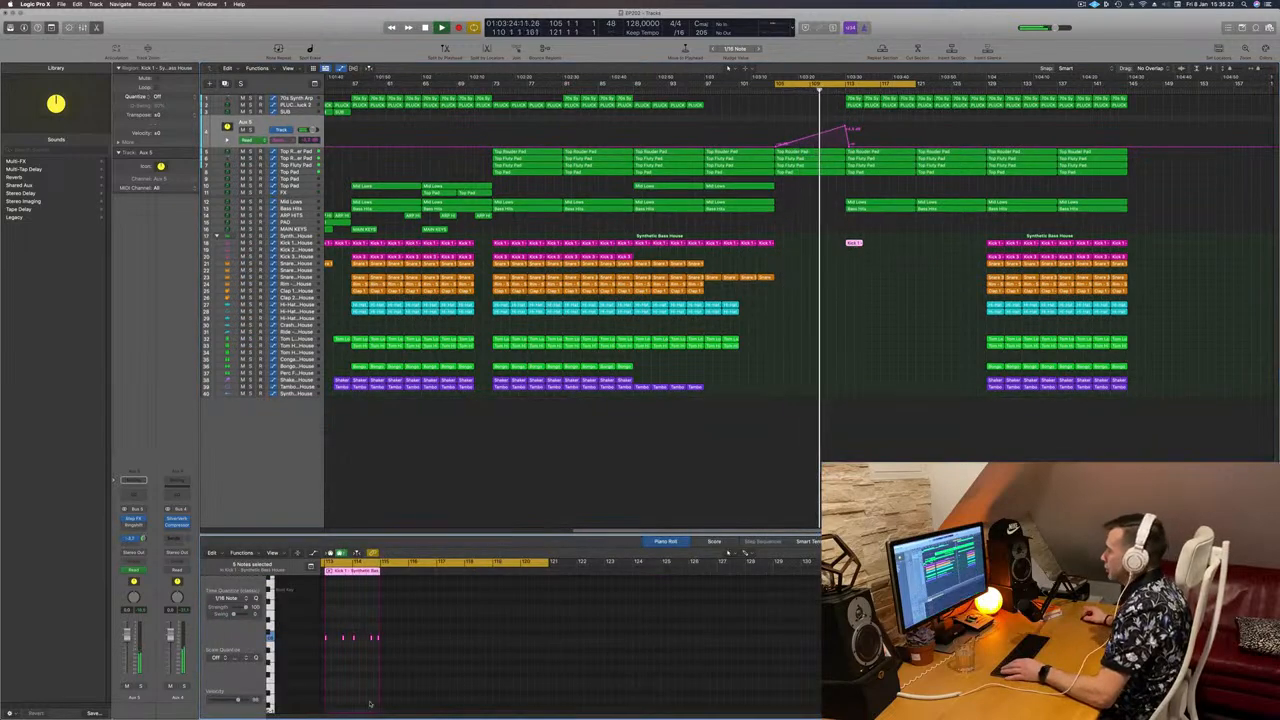
{"action": "left_click_drag", "start_coordinate": [350, 632], "coordinate": [380, 645]}
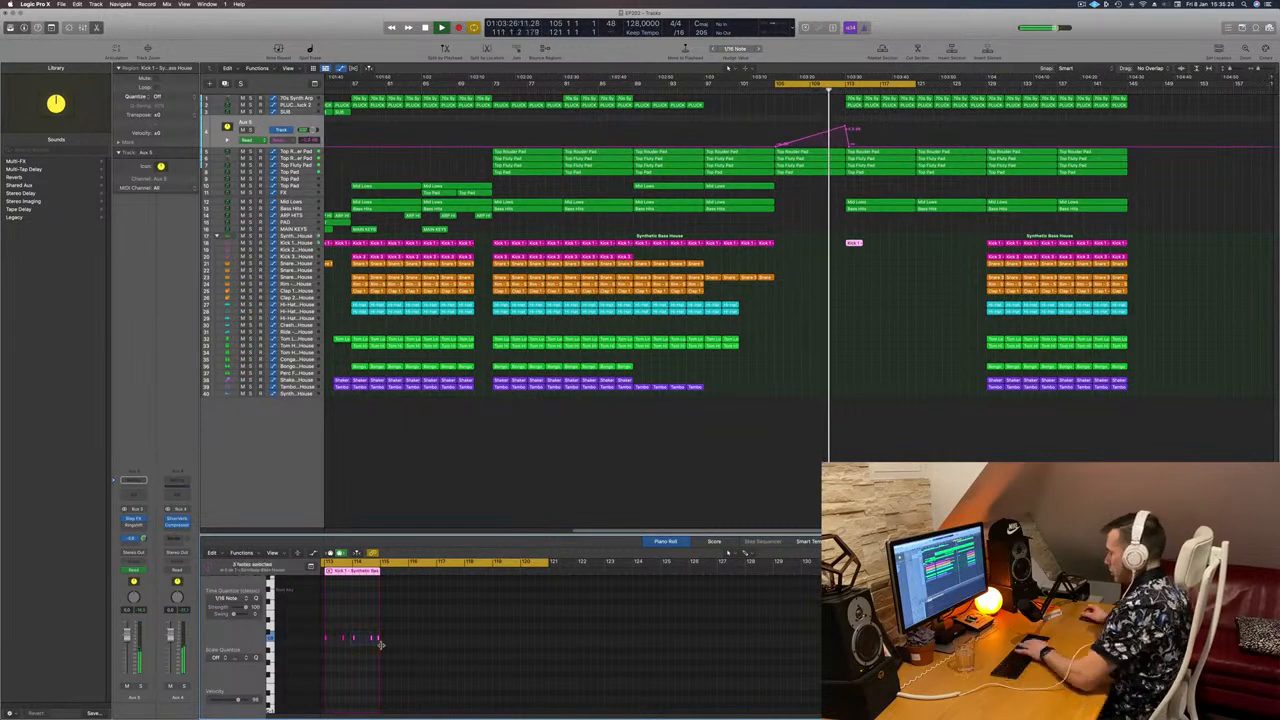
{"action": "key", "text": "super+Right"}
{"action": "key", "text": "super+Right"}
{"action": "key", "text": "super+Right"}
{"action": "key", "text": "super+Right"}
{"action": "key", "text": "super+Right"}
{"action": "key", "text": "super+Right"}
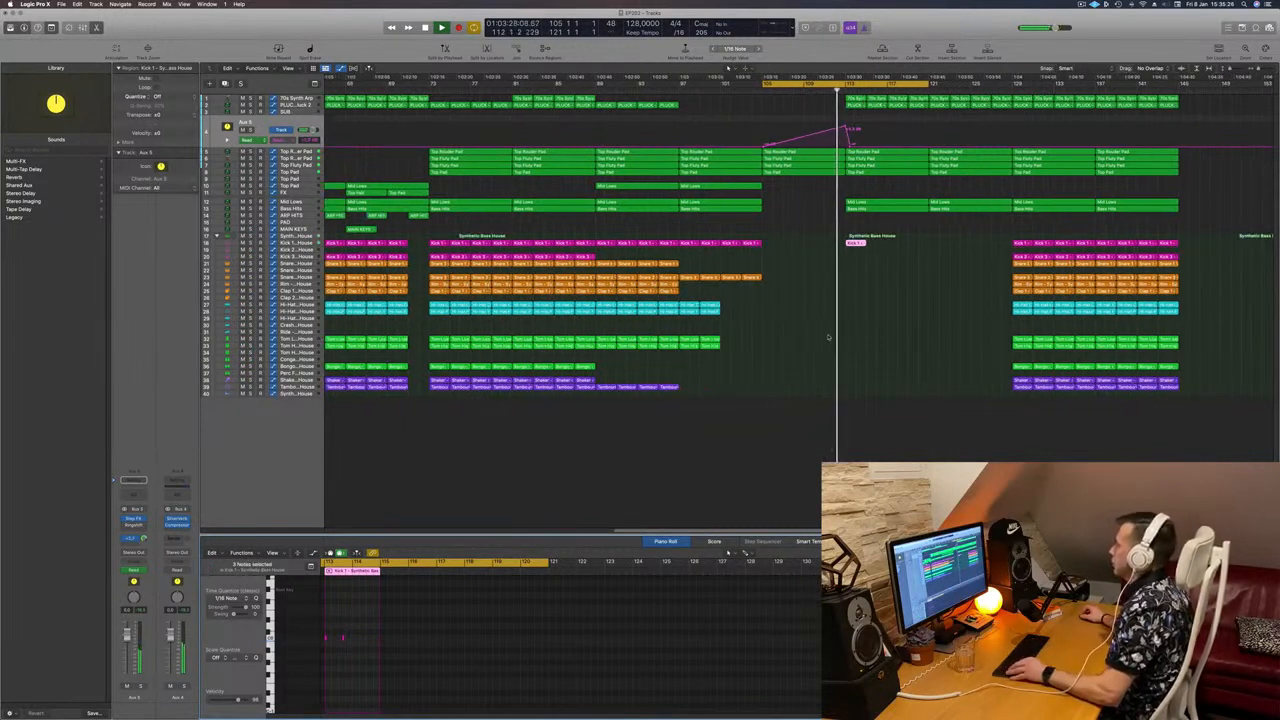
{"action": "scroll", "coordinate": [897, 336], "scroll_direction": "left", "scroll_amount": 2}
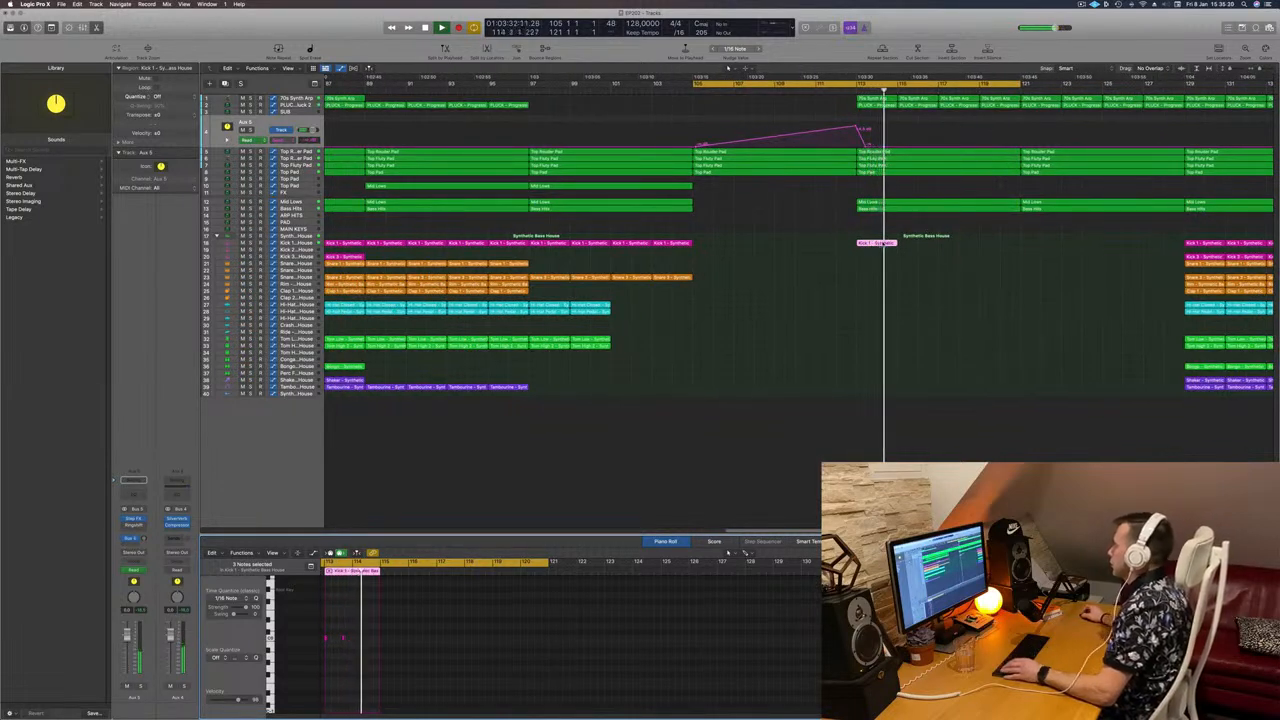
{"action": "left_click", "coordinate": [357, 553]}
{"action": "key", "text": "Delete"}
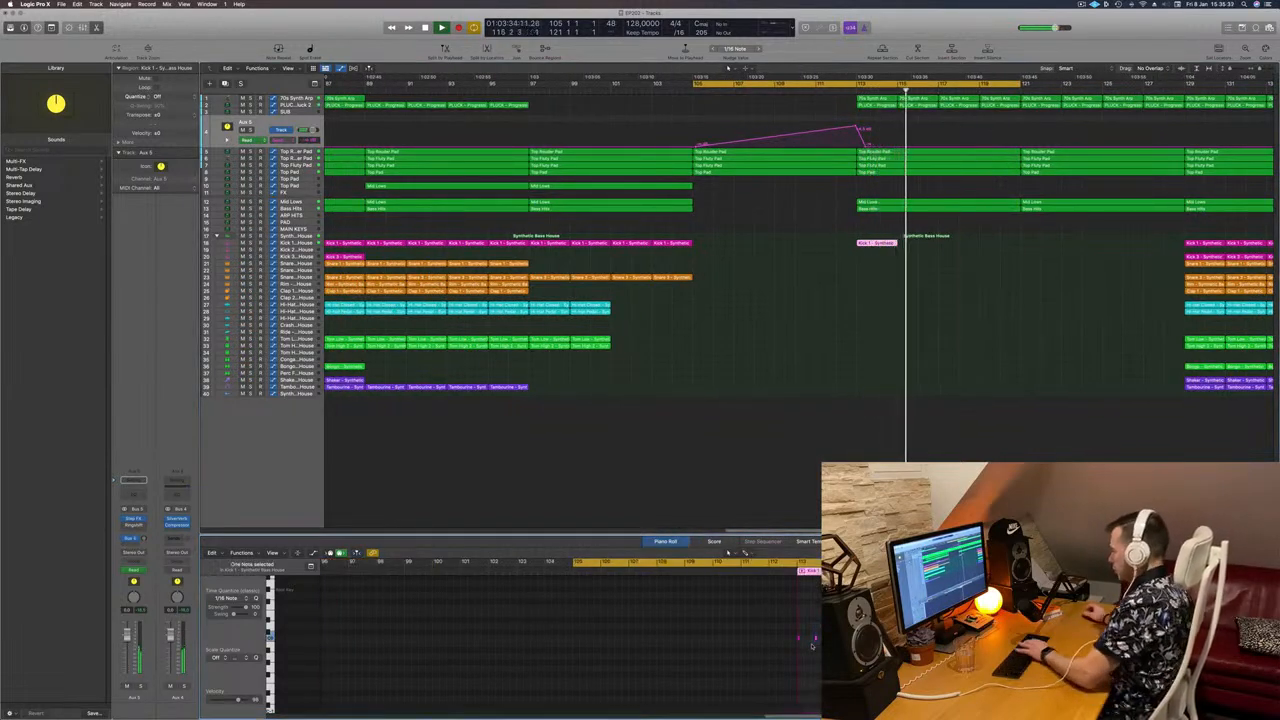
{"action": "key", "text": "space"}
{"action": "key", "text": "space"}
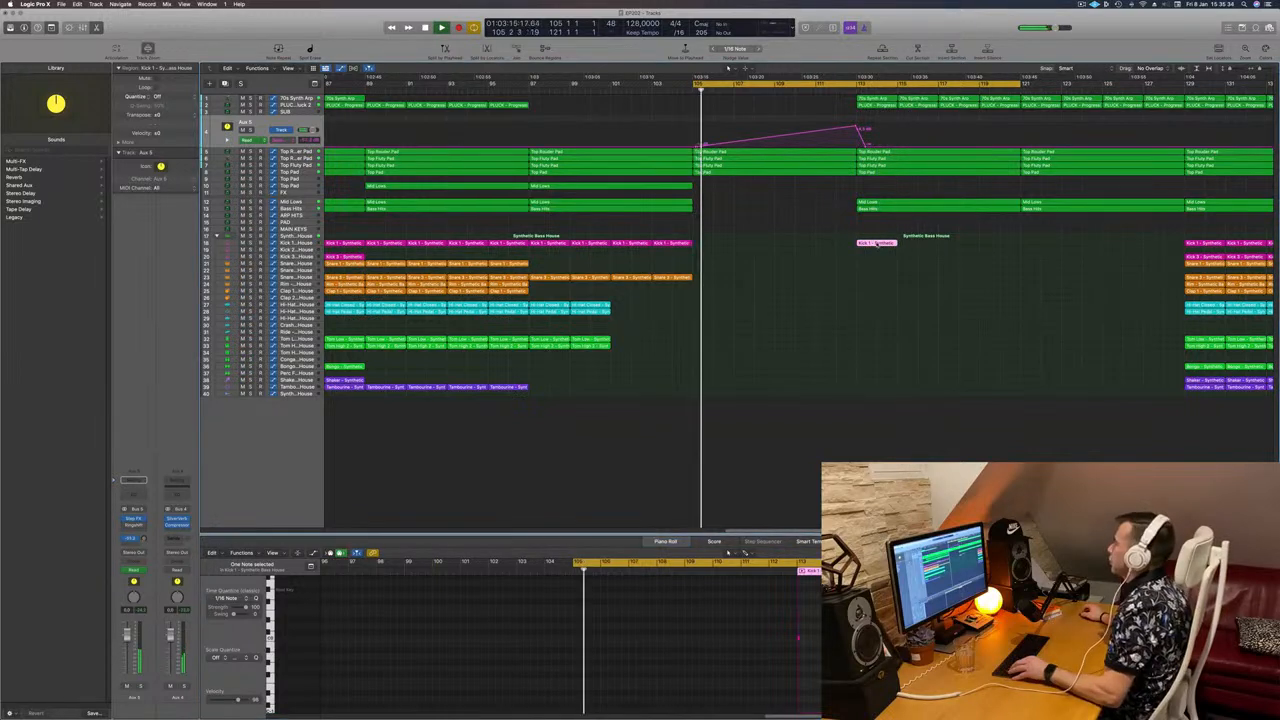
Step: Add another Kick 1 copy further right and delete the four 70s Synth Arp regions at bars 113–120
{"action": "left_click_drag", "start_coordinate": [878, 244], "coordinate": [938, 246]}
{"action": "scroll", "coordinate": [866, 283], "scroll_direction": "left", "scroll_amount": 3}
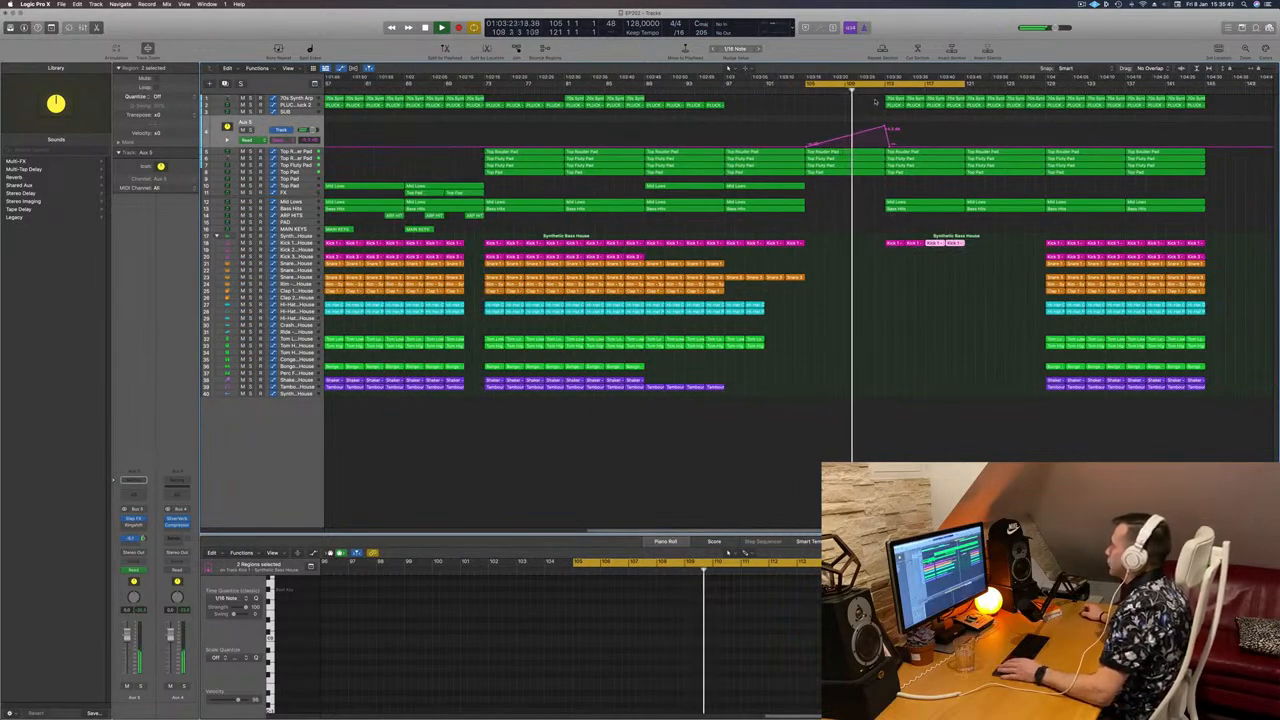
{"action": "left_click_drag", "start_coordinate": [877, 96], "coordinate": [951, 99]}
{"action": "key", "text": "Delete"}
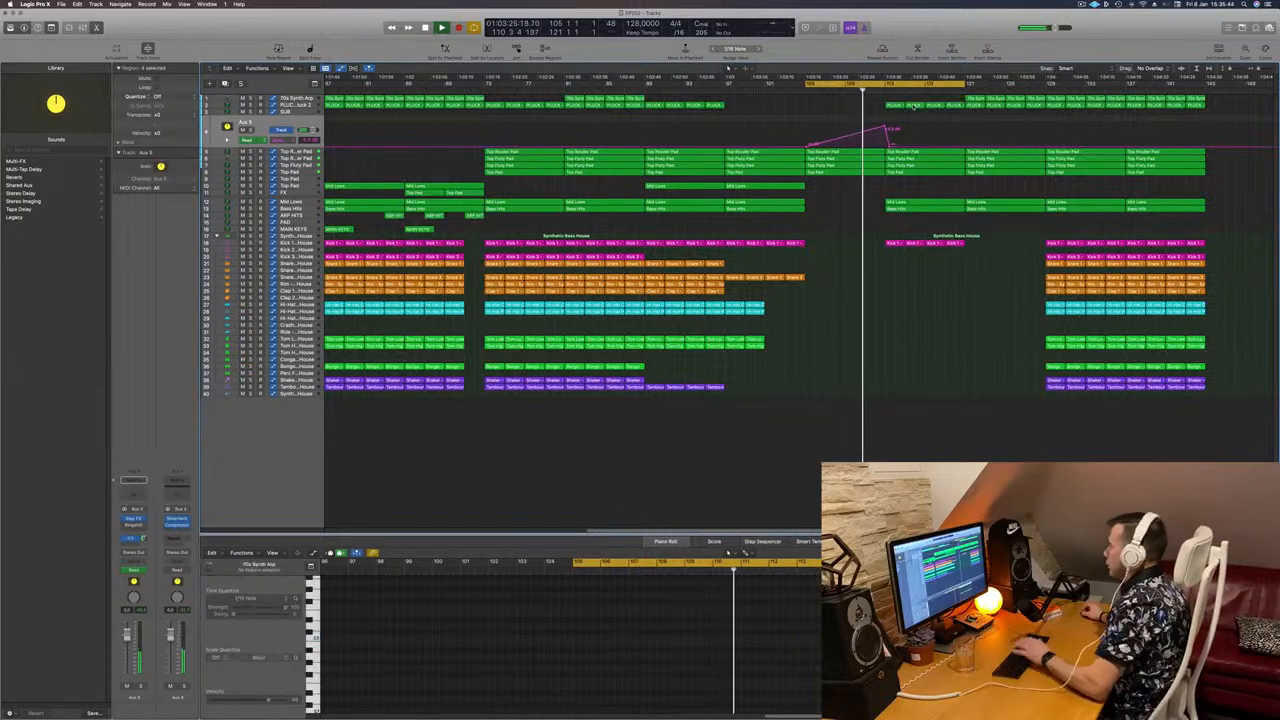
{"action": "left_click", "coordinate": [912, 205]}
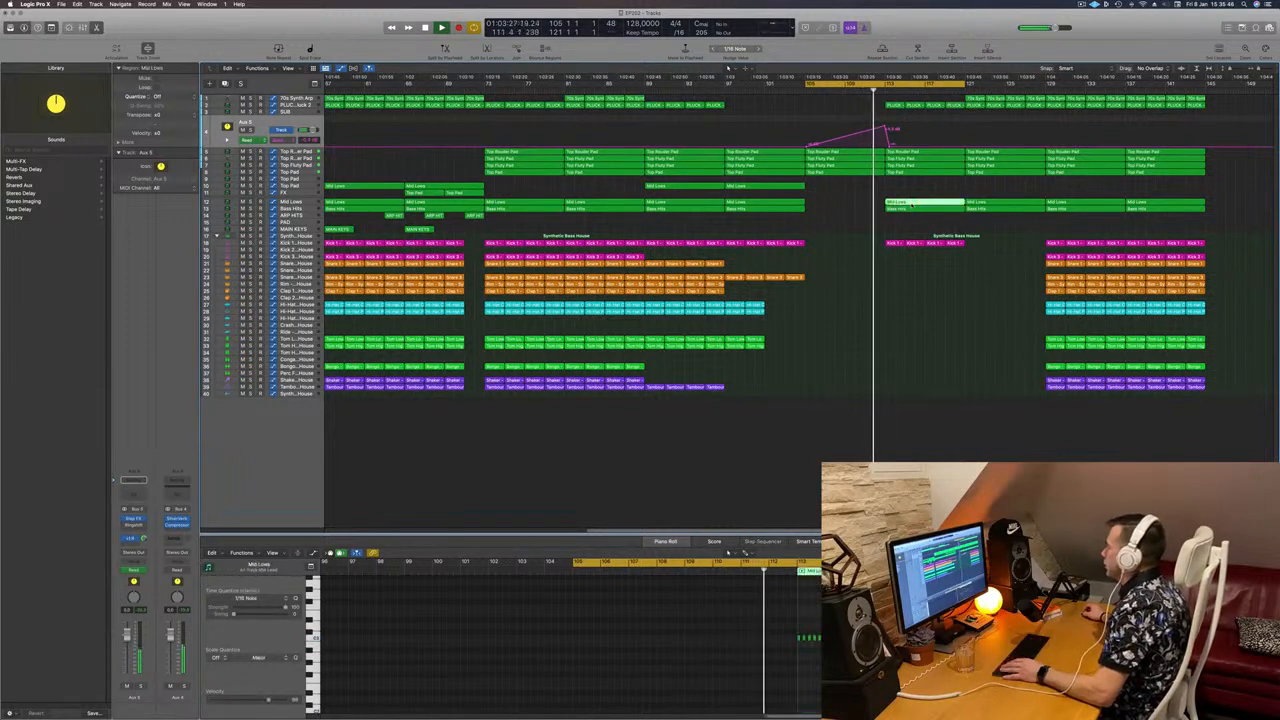
{"action": "key", "text": "super+Left"}
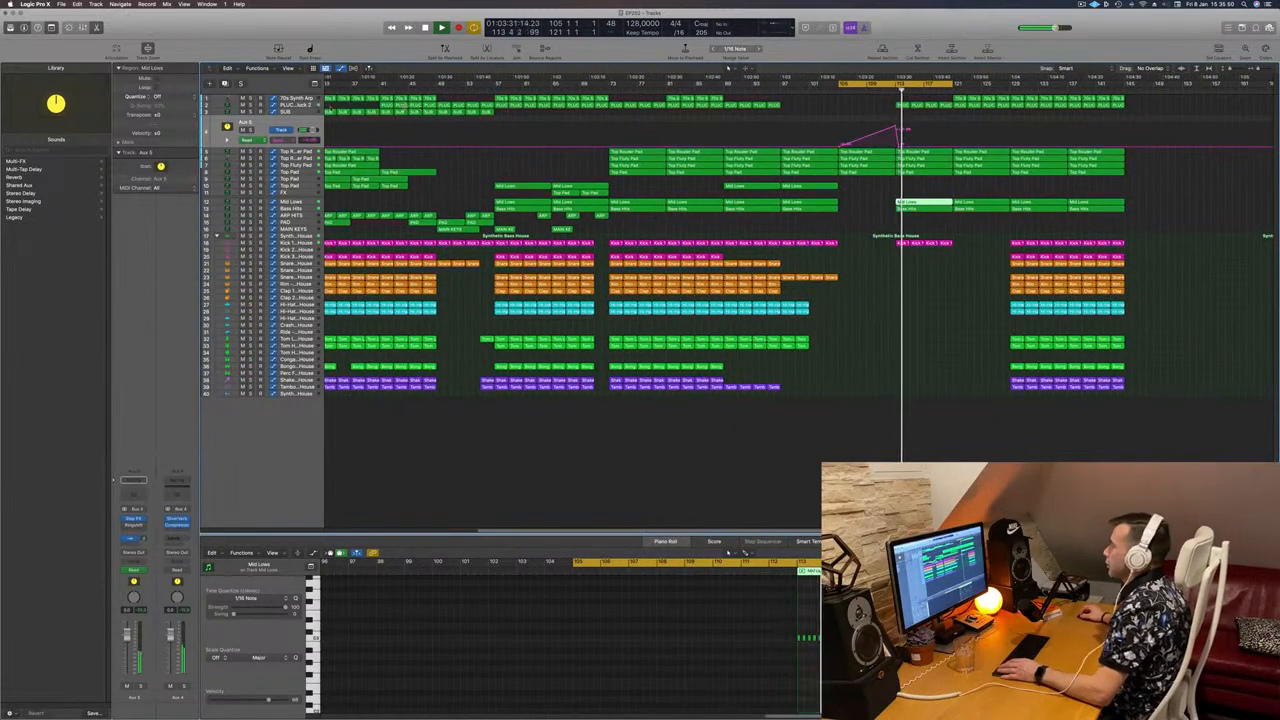
{"action": "left_click", "coordinate": [296, 105]}
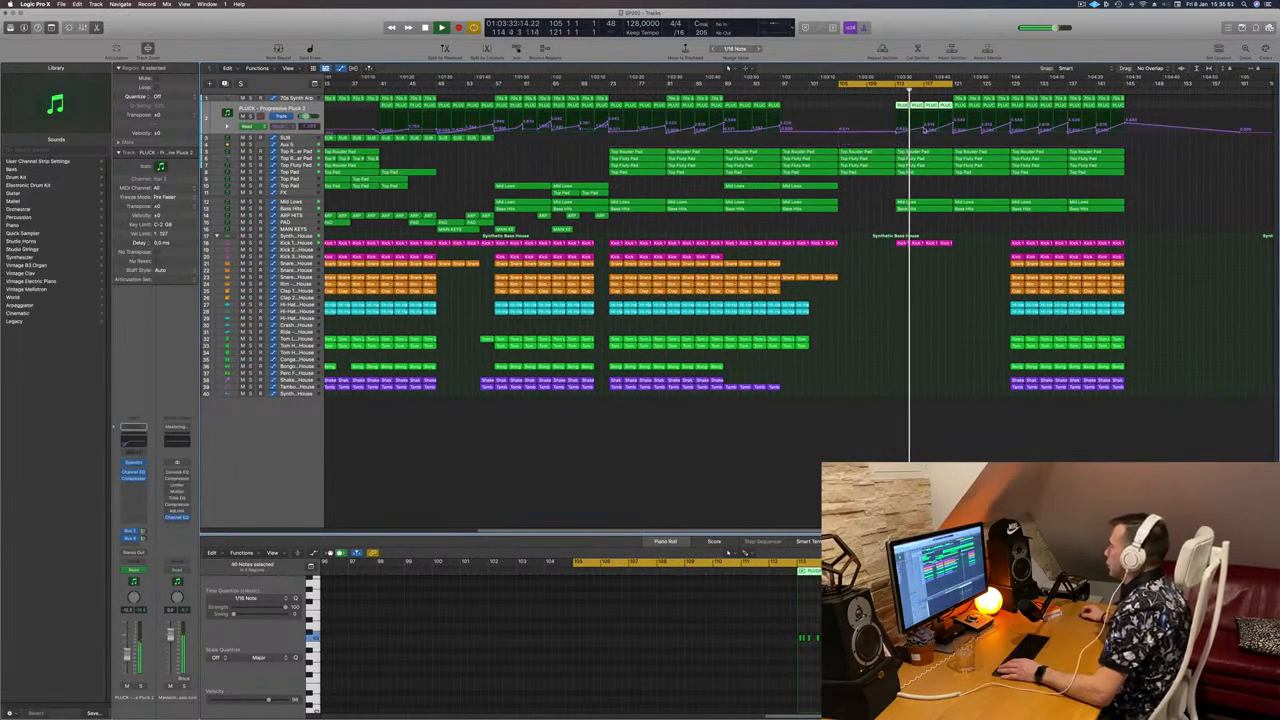
Step: Lower the PLUCK automation peak to flatten the curve, then nudge the next point slightly higher
{"action": "left_click", "coordinate": [924, 129]}
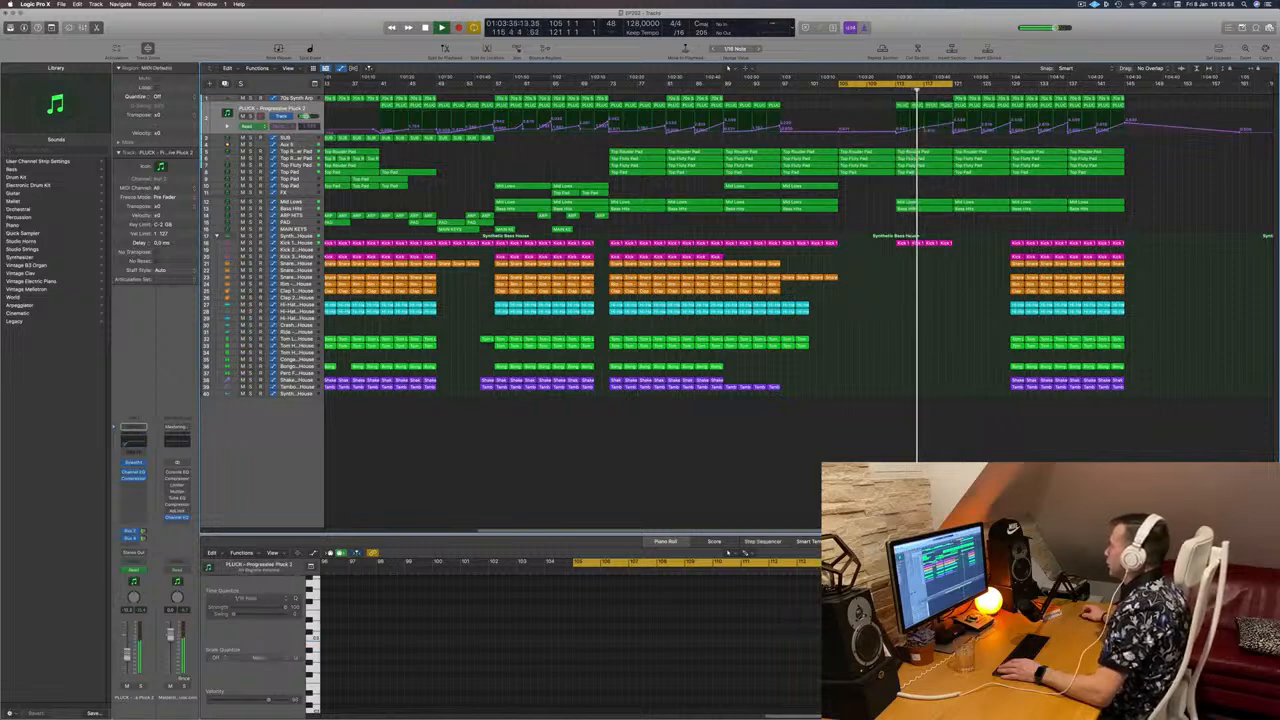
{"action": "left_click", "coordinate": [924, 130]}
{"action": "left_click", "coordinate": [929, 127]}
{"action": "left_click_drag", "start_coordinate": [929, 127], "coordinate": [929, 132]}
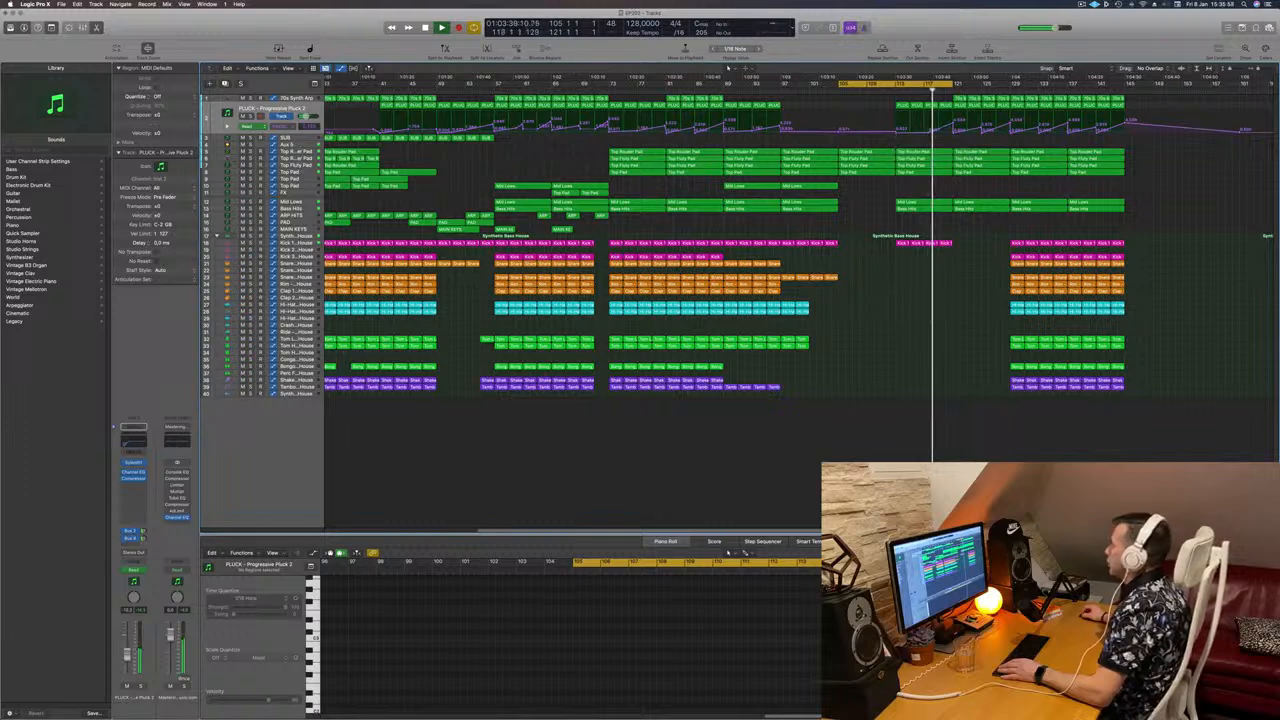
{"action": "left_click", "coordinate": [958, 121]}
{"action": "left_click_drag", "start_coordinate": [953, 126], "coordinate": [953, 122]}
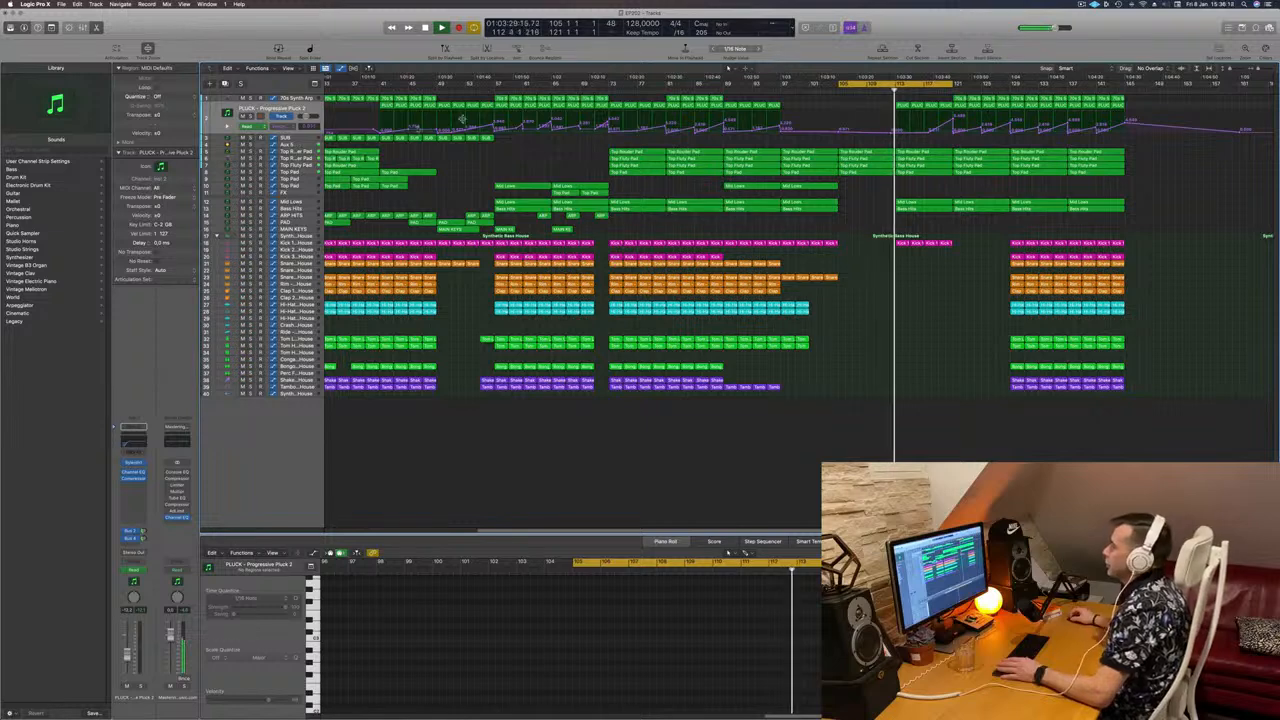
{"action": "left_click", "coordinate": [307, 146]}
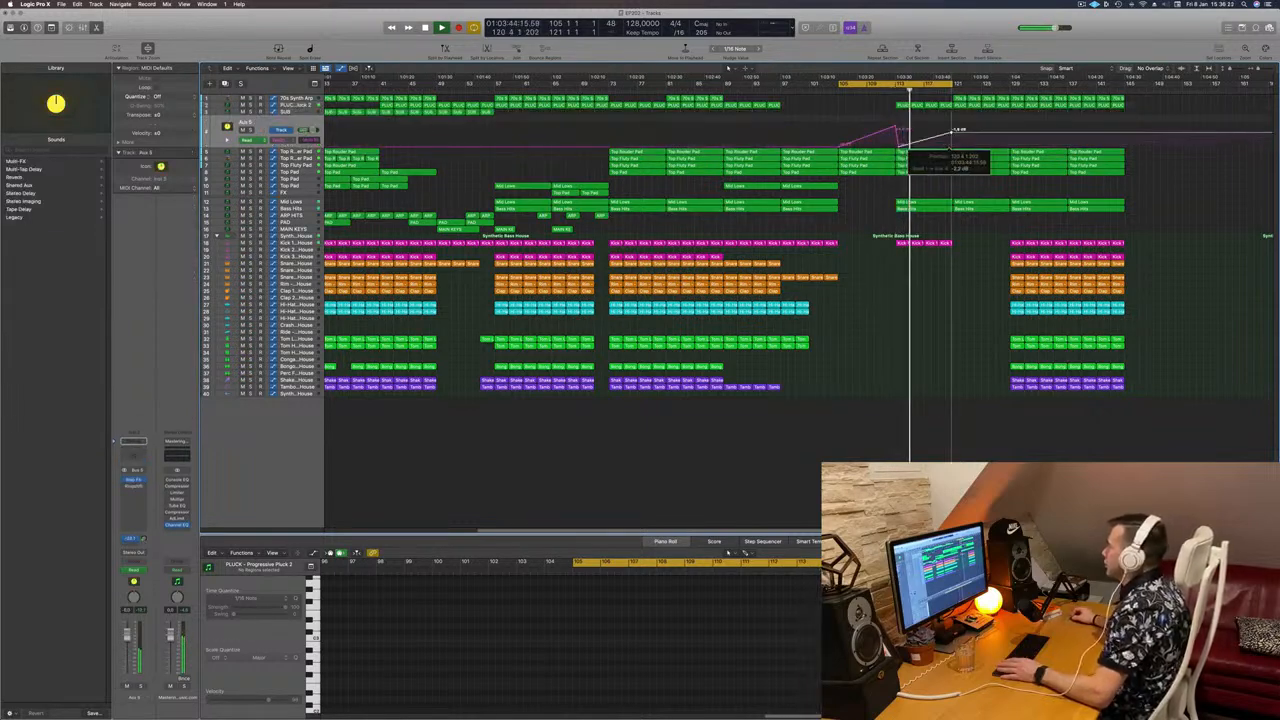
Step: Raise Aux 5 volume after the ramp to +2.8 dB and shift the copied Kick 1 region three bars later
{"action": "left_click_drag", "start_coordinate": [951, 146], "coordinate": [951, 127]}
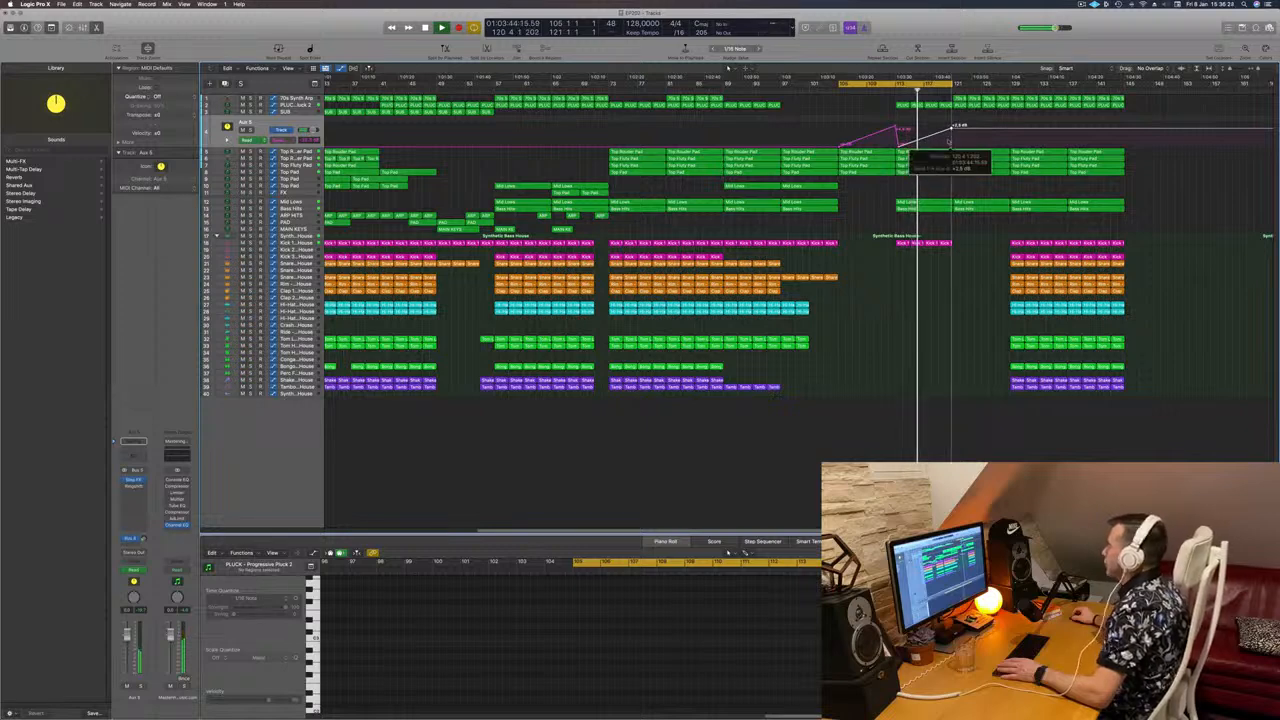
{"action": "left_click", "coordinate": [915, 243]}
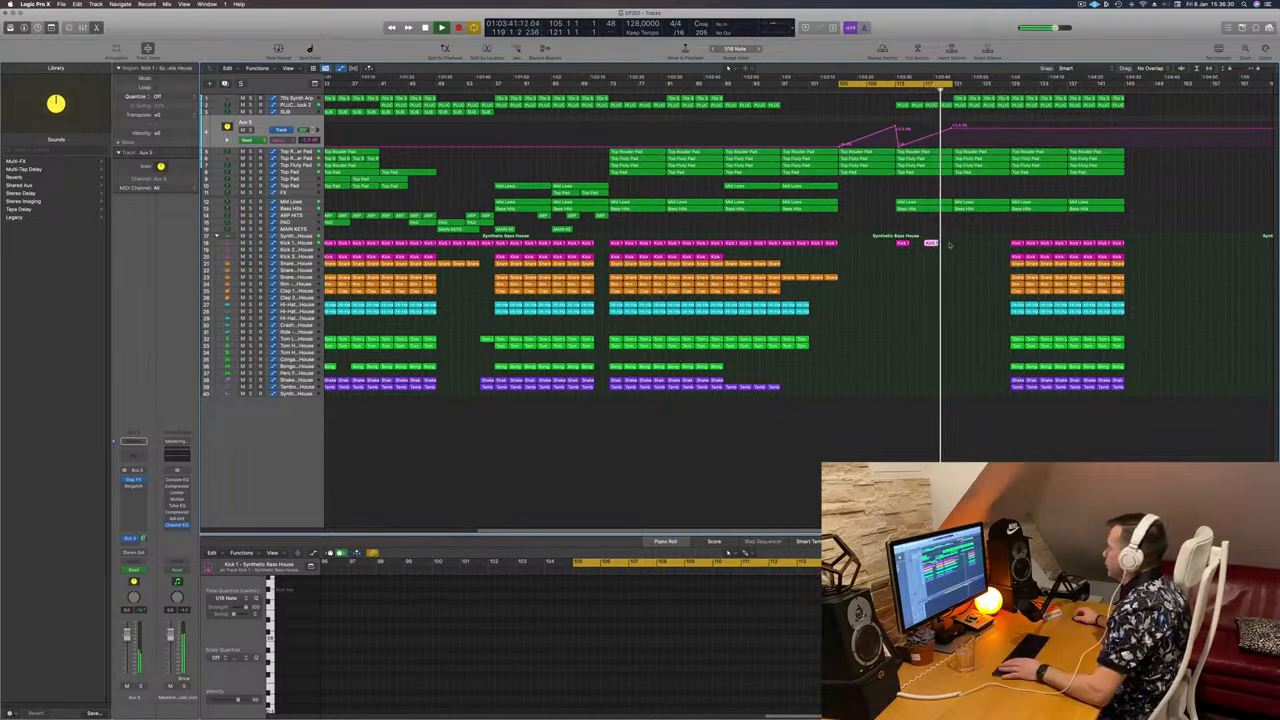
{"action": "left_click_drag", "start_coordinate": [932, 243], "coordinate": [959, 244]}
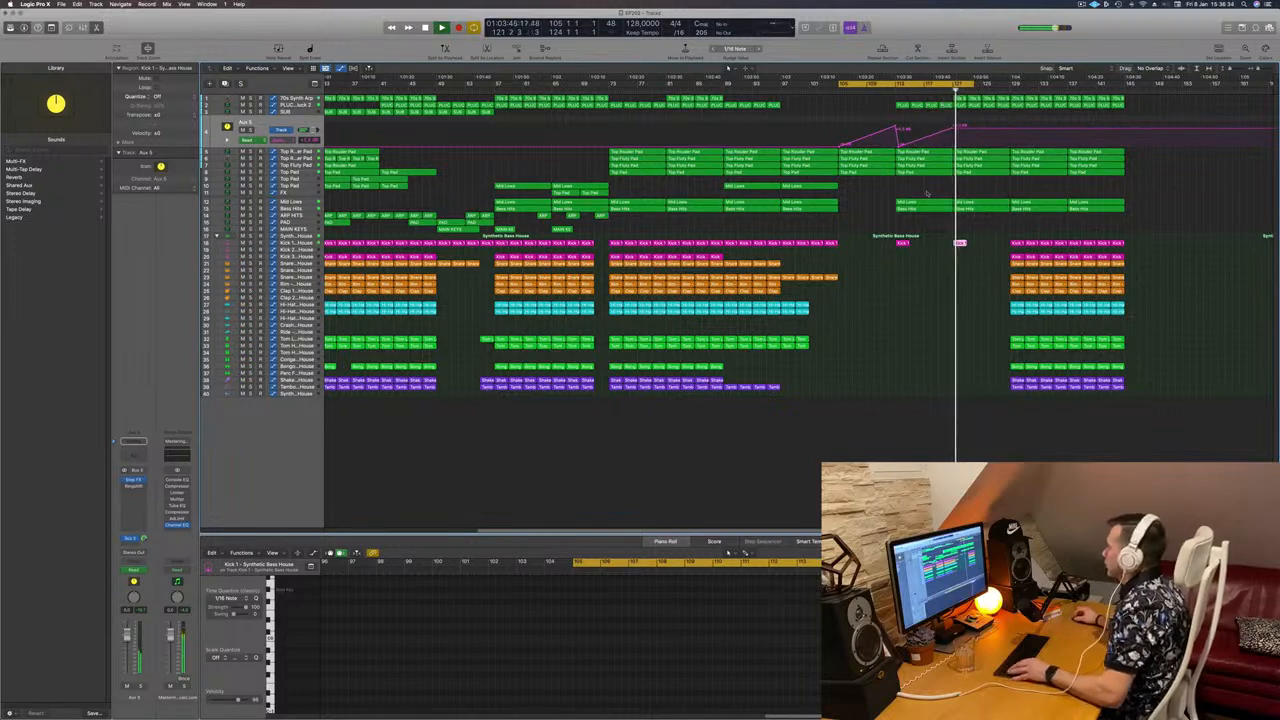
{"action": "scroll", "coordinate": [933, 186], "scroll_direction": "down", "scroll_amount": 2}
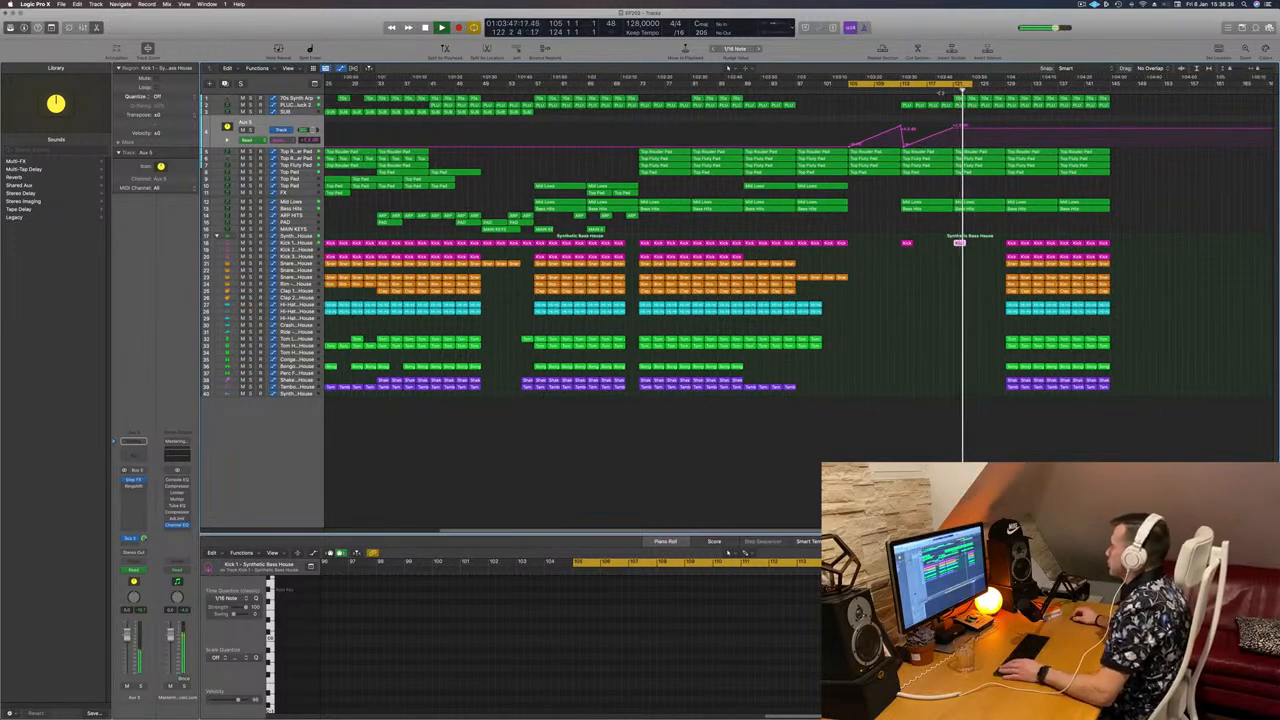
{"action": "left_click", "coordinate": [298, 104]}
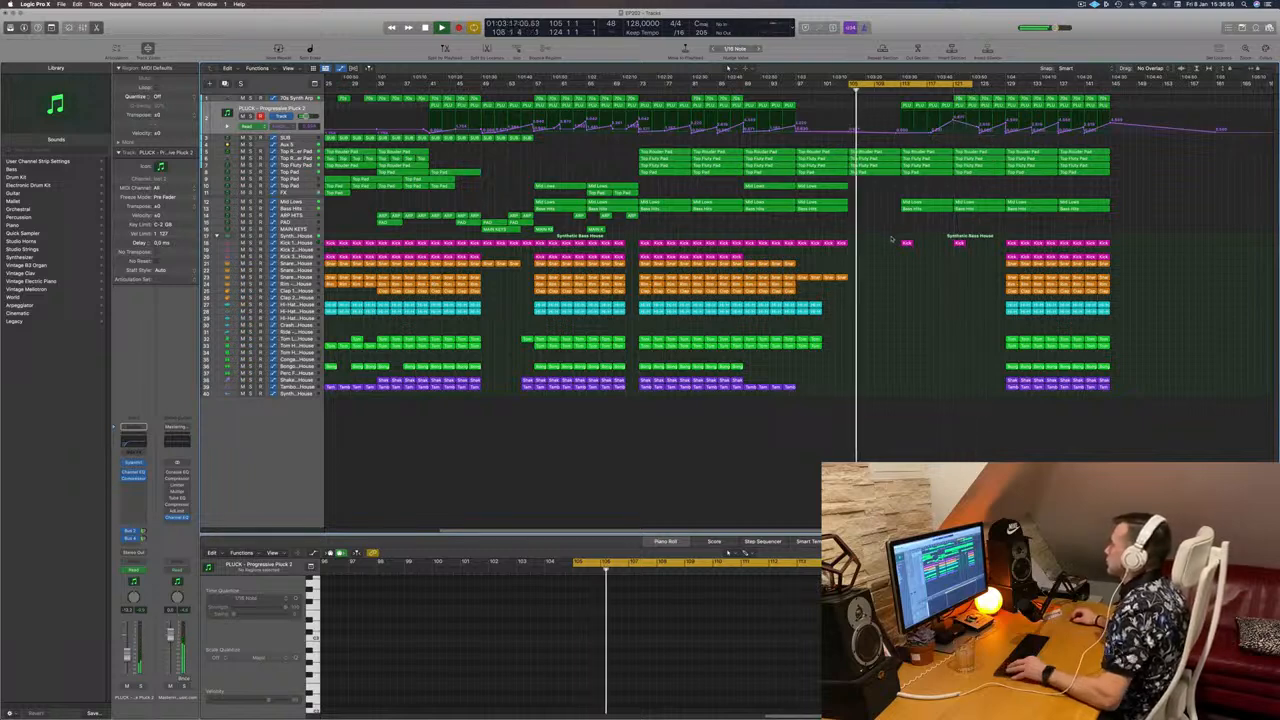
Step: Select the four Top Pad regions on track 11 and copy them to bar 113
{"action": "scroll", "coordinate": [889, 236], "scroll_direction": "down", "scroll_amount": 1}
{"action": "scroll", "coordinate": [889, 236], "scroll_direction": "down", "scroll_amount": 1}
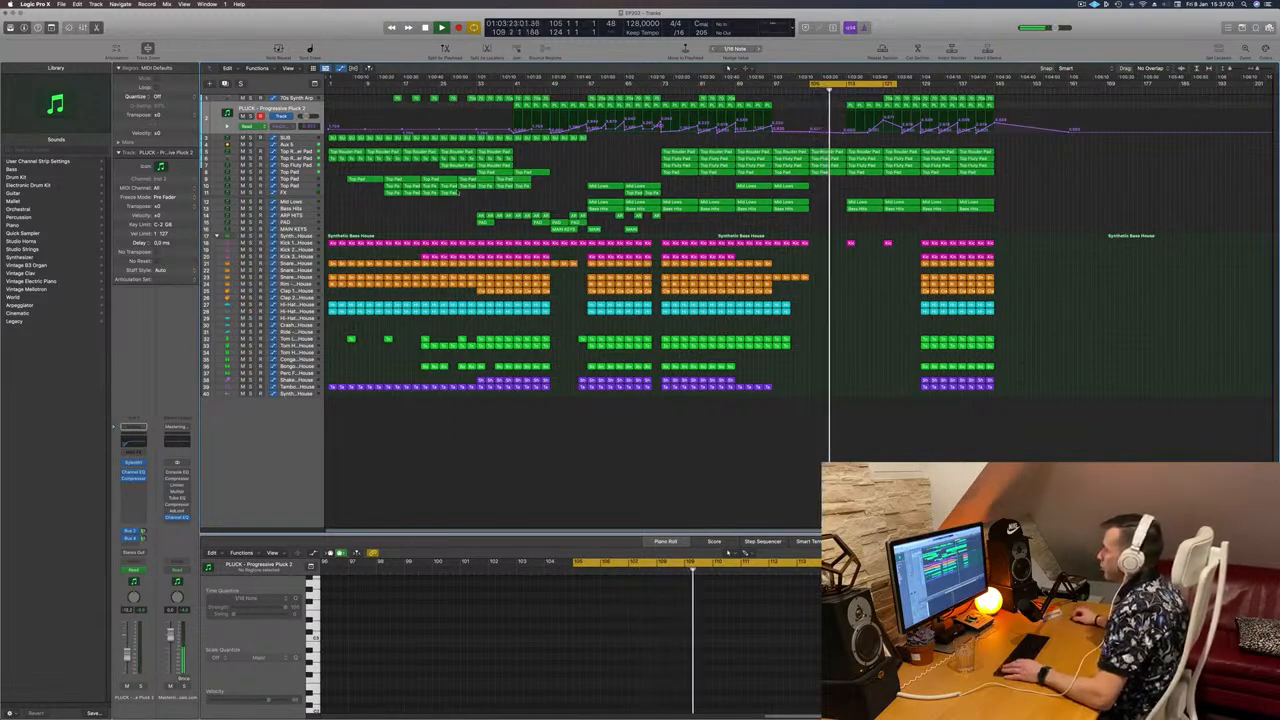
{"action": "left_click_drag", "start_coordinate": [366, 196], "coordinate": [863, 200]}
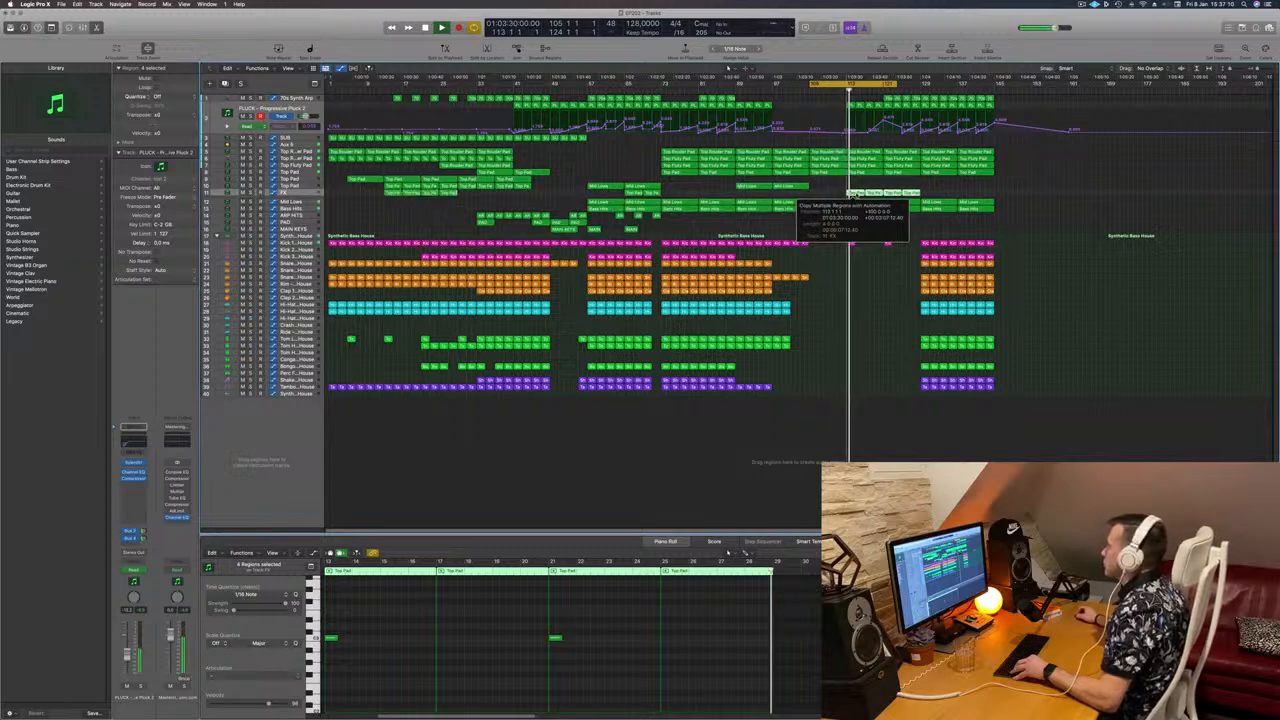
{"action": "left_click_drag", "start_coordinate": [856, 196], "coordinate": [856, 196]}
{"action": "key", "text": "super+Right"}
{"action": "key", "text": "super+Right"}
{"action": "key", "text": "super+Left"}
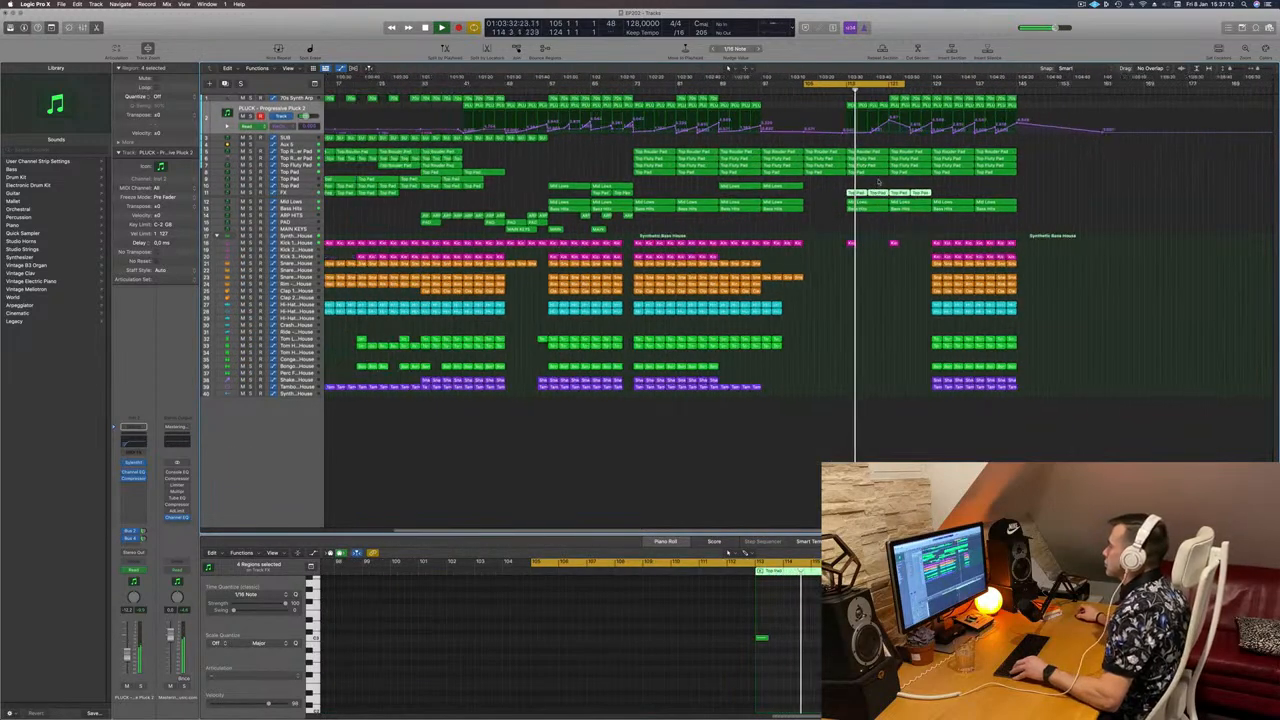
{"action": "key", "text": "super+Left"}
{"action": "key", "text": "super+Left"}
{"action": "key", "text": "super+Left"}
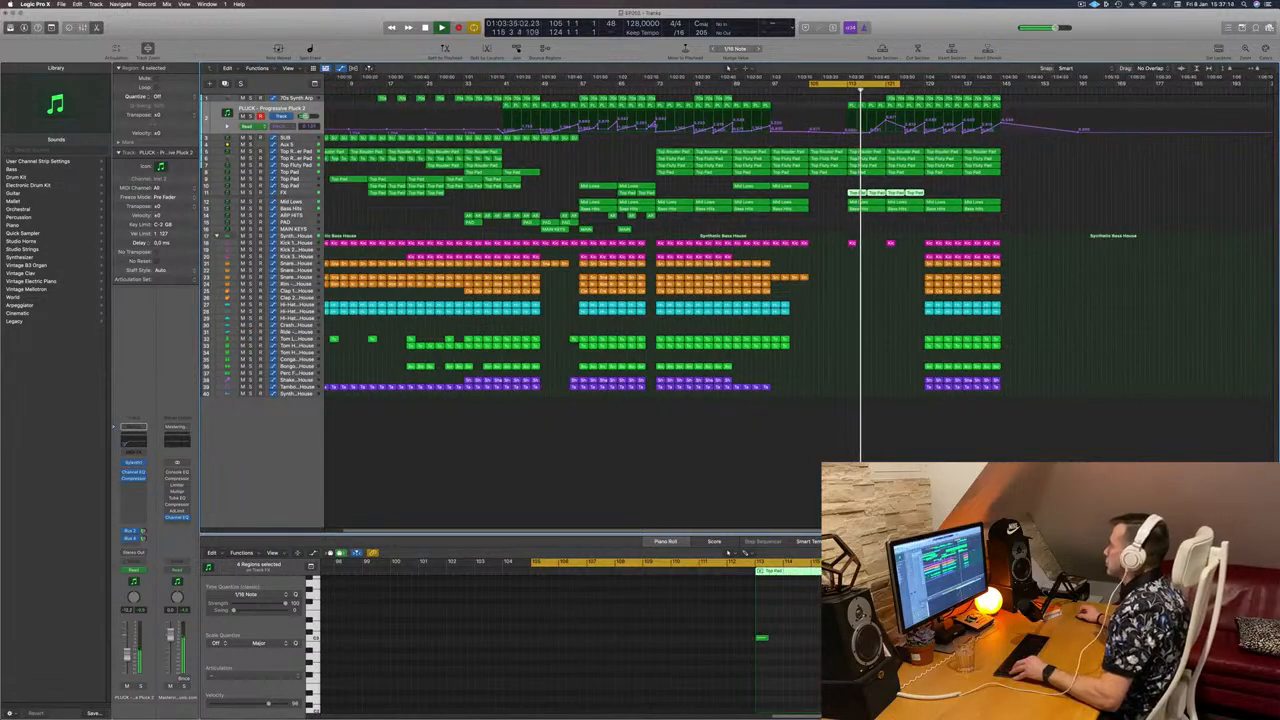
{"action": "key", "text": "super+Left"}
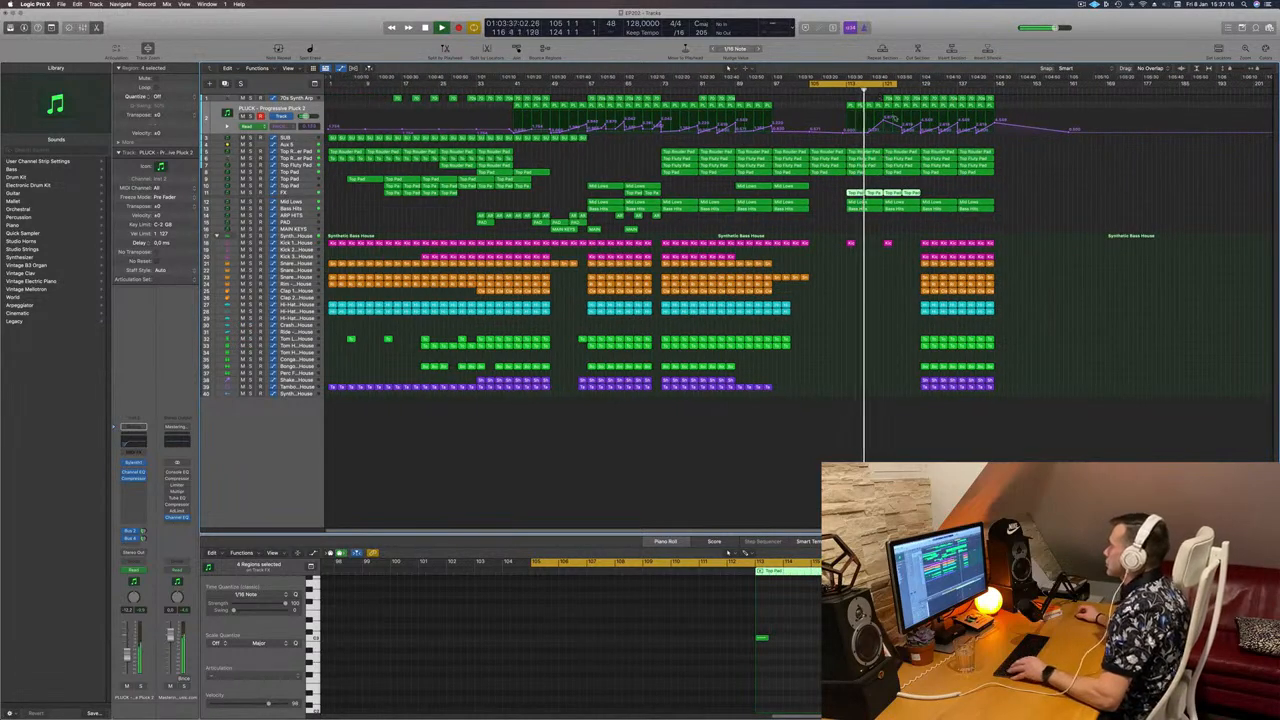
{"action": "key", "text": "super+Right"}
{"action": "key", "text": "super+Right"}
{"action": "key", "text": "super+Right"}
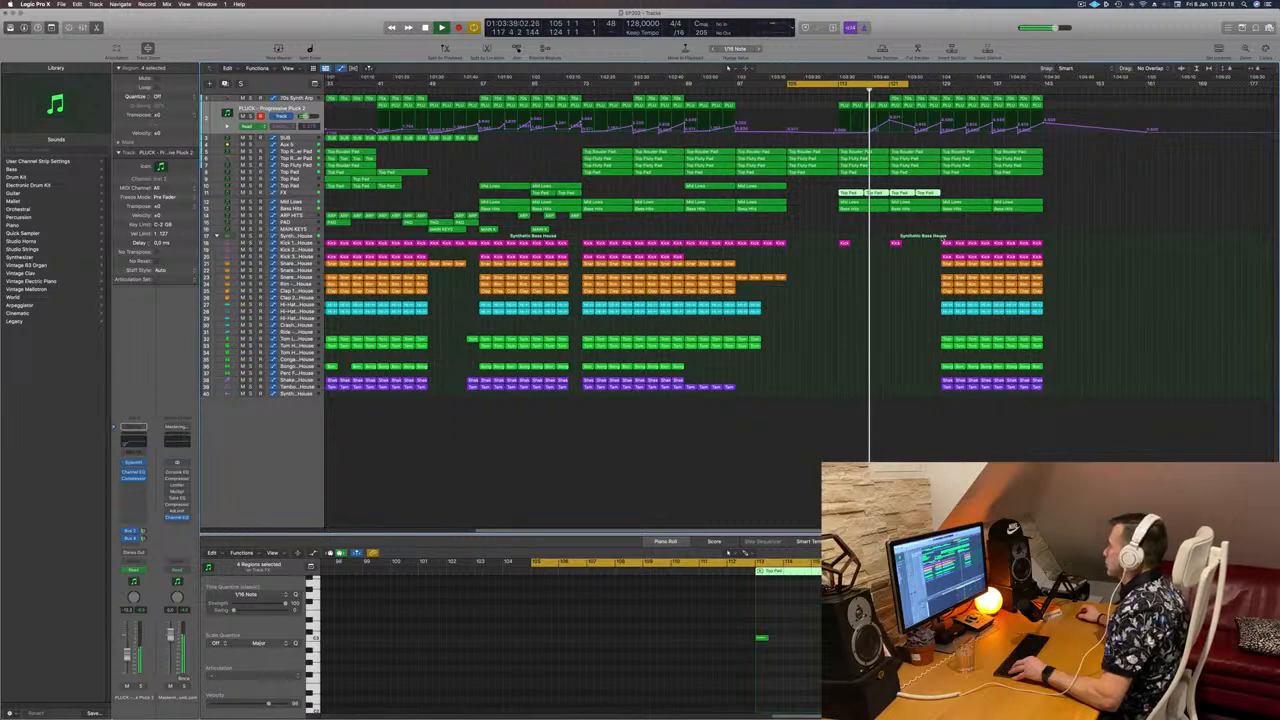
Step: Copy the Tambourine regions into the later section and drop an Aux 5 volume point to -33.6 dB
{"action": "left_click", "coordinate": [988, 388]}
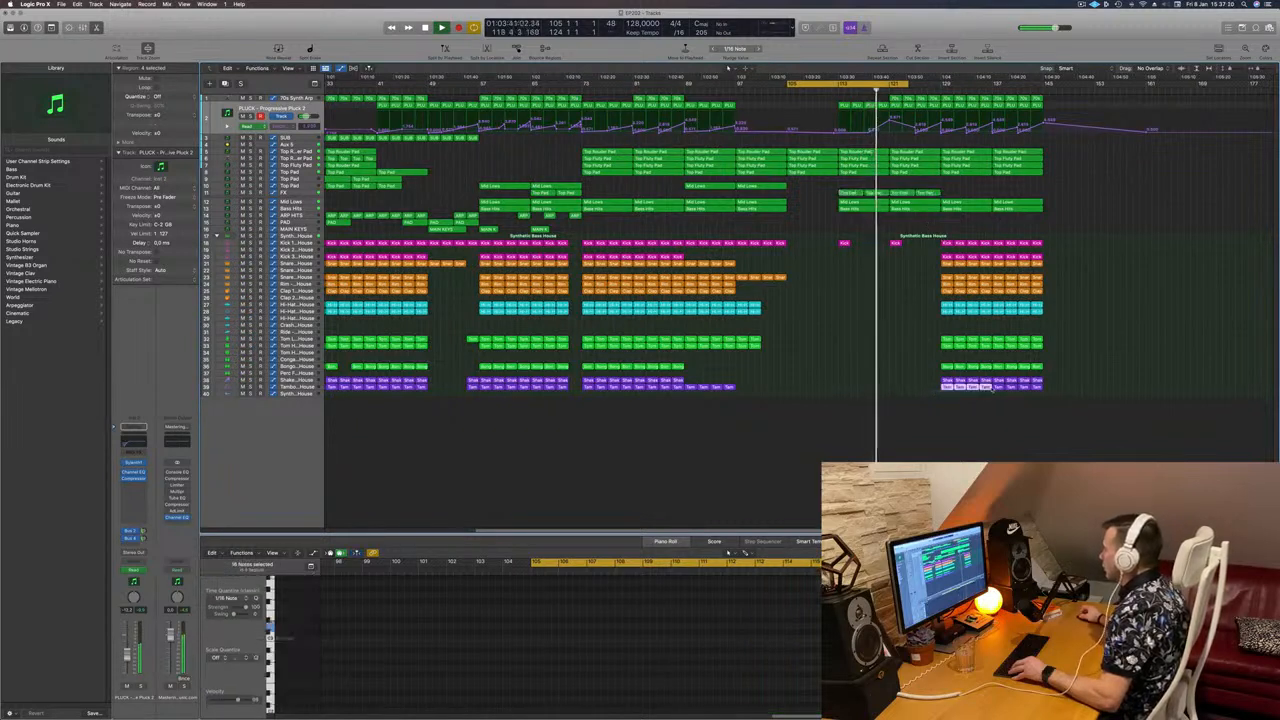
{"action": "left_click_drag", "start_coordinate": [921, 390], "coordinate": [906, 371]}
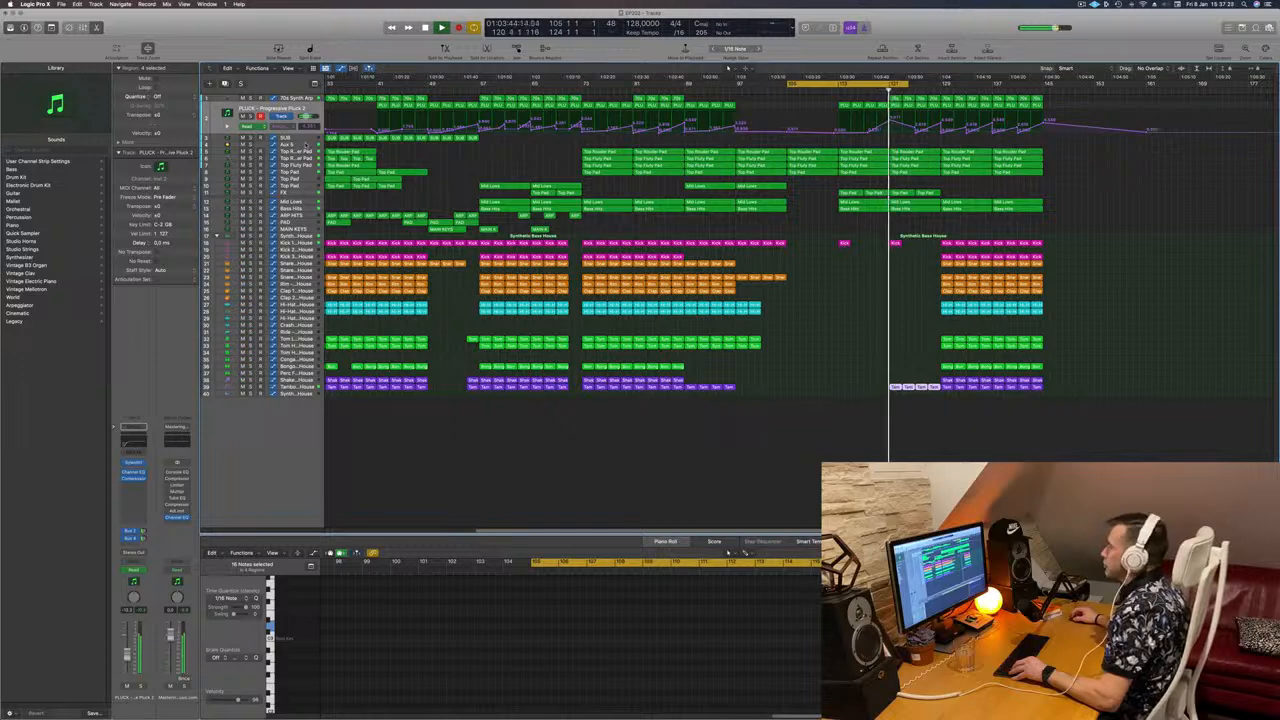
{"action": "left_click", "coordinate": [307, 143]}
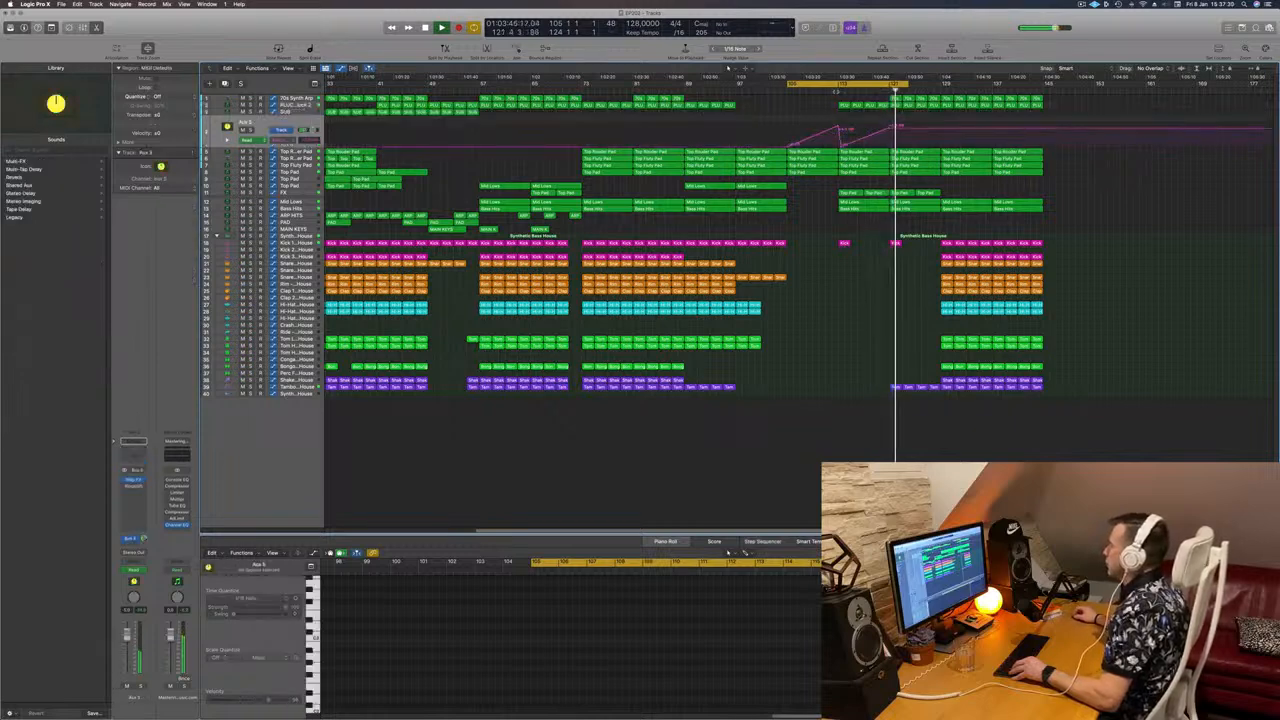
{"action": "left_click_drag", "start_coordinate": [892, 131], "coordinate": [891, 141]}
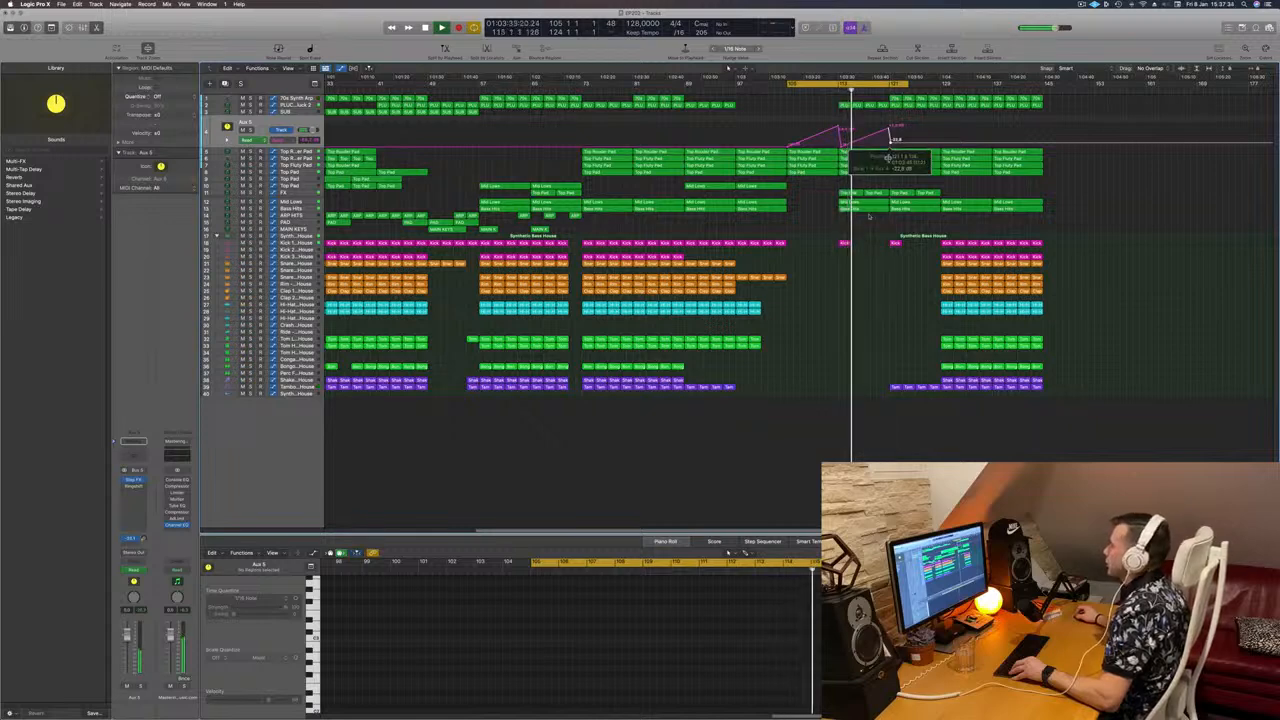
{"action": "scroll", "coordinate": [836, 304], "scroll_direction": "down", "scroll_amount": 4}
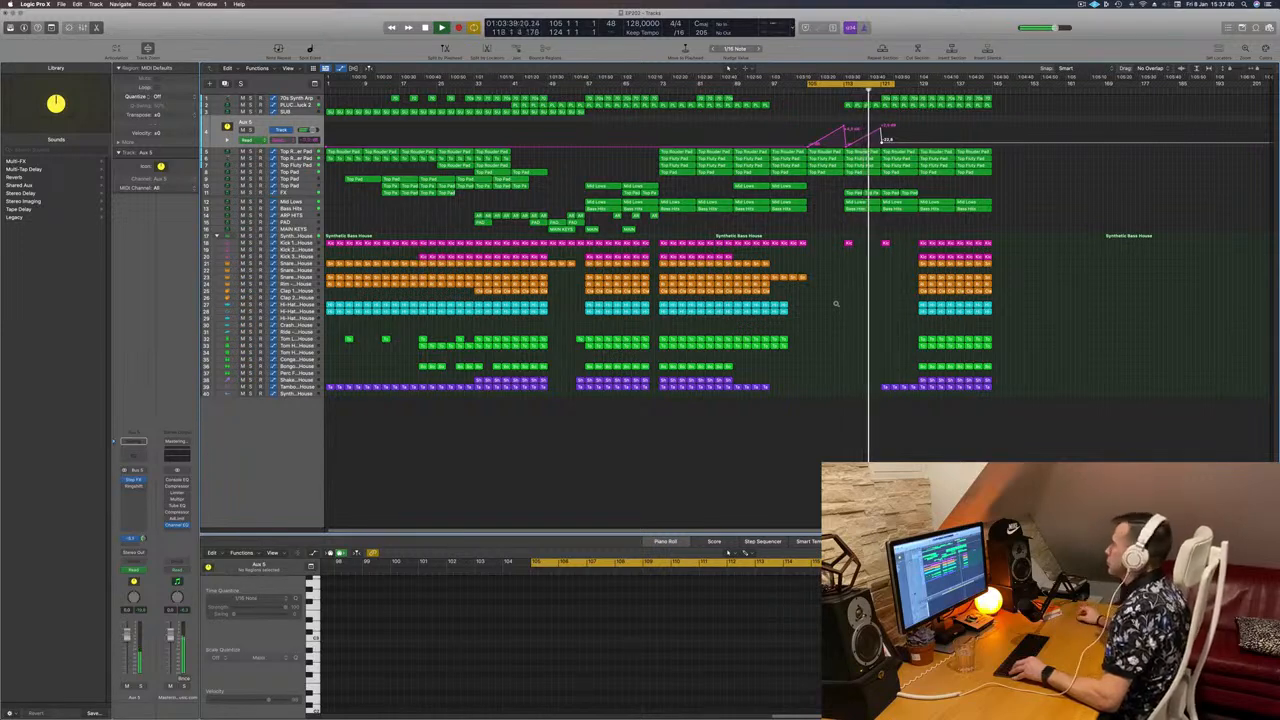
{"action": "scroll", "coordinate": [836, 304], "scroll_direction": "up", "scroll_amount": 1}
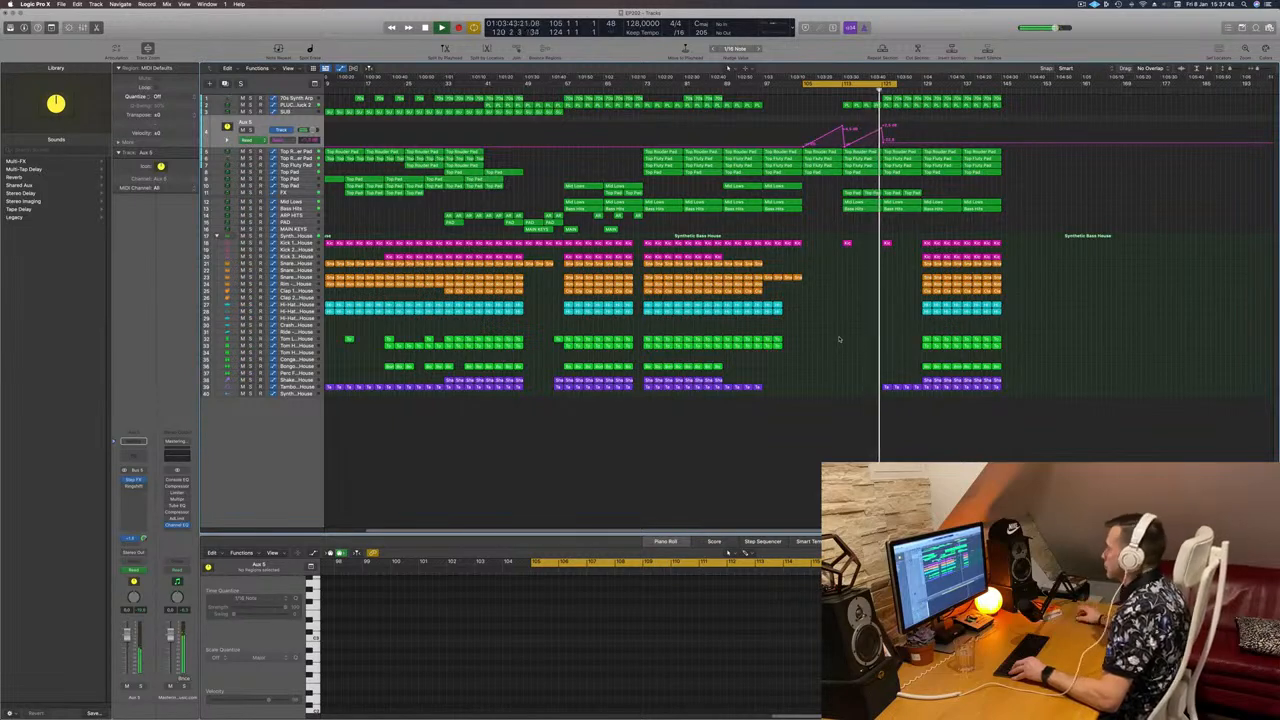
Step: Raise the 70s Synth Arp Cutoff automation above 0% near the playhead
{"action": "left_click", "coordinate": [303, 99]}
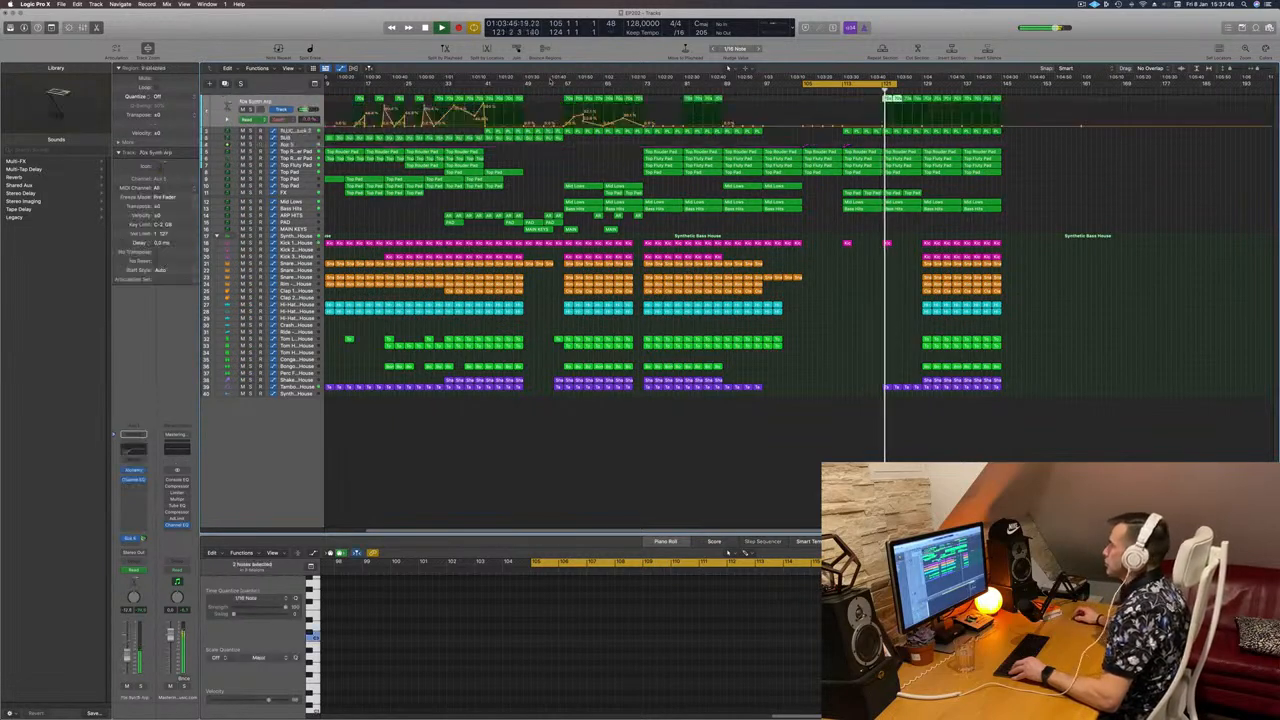
{"action": "left_click", "coordinate": [902, 126]}
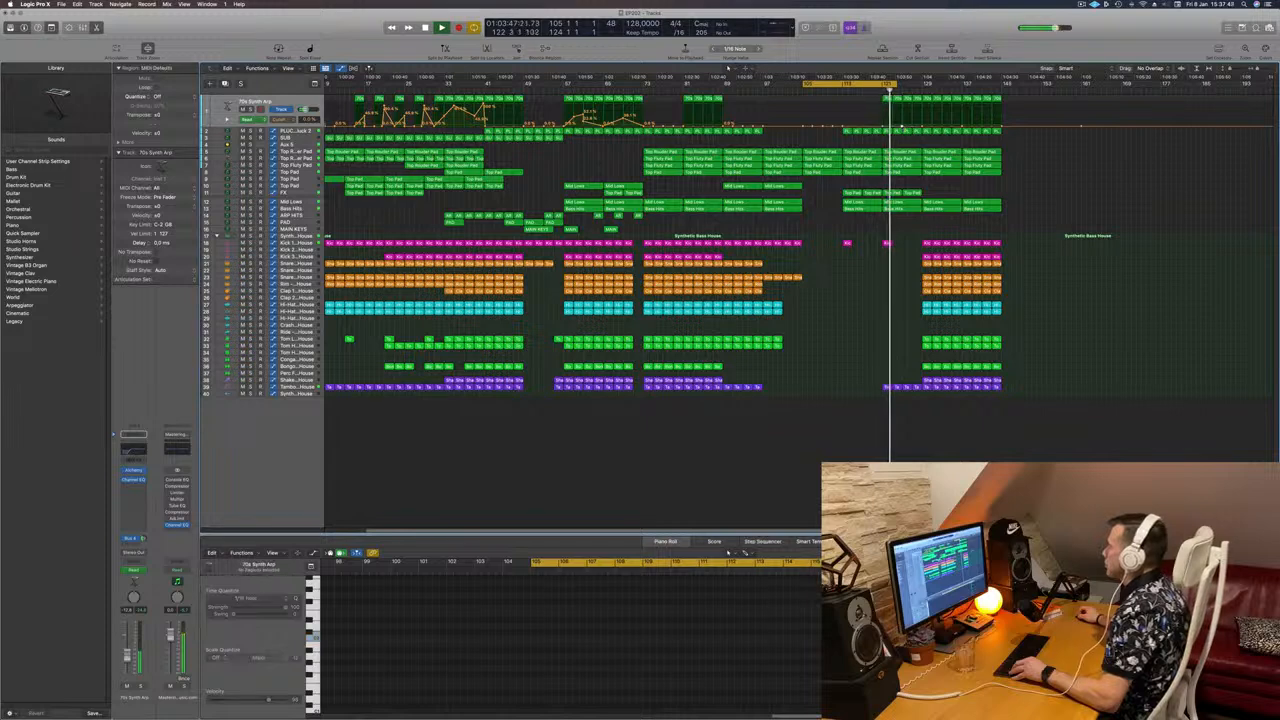
{"action": "left_click_drag", "start_coordinate": [902, 125], "coordinate": [993, 91]}
{"action": "key", "text": "super+Left"}
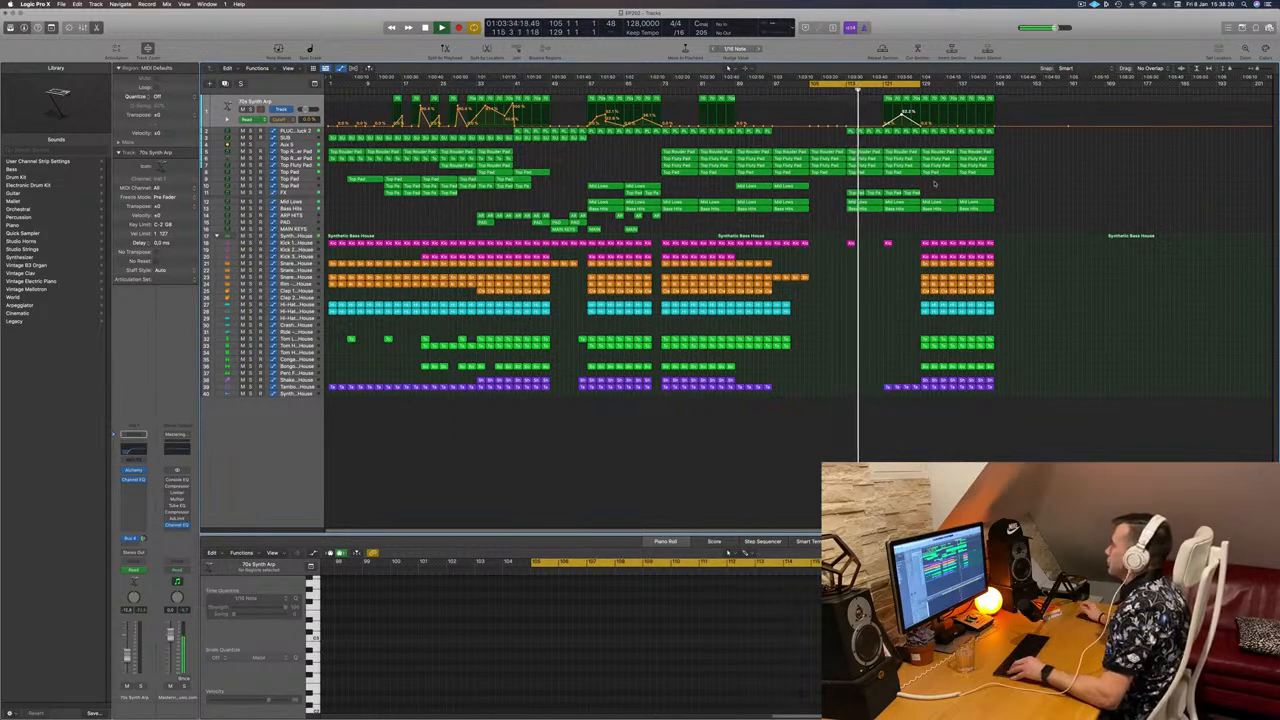
Step: Delete the last 70s Synth Arp regions near the end of the song
{"action": "key", "text": "super+Right"}
{"action": "key", "text": "super+Right"}
{"action": "key", "text": "super+Right"}
{"action": "key", "text": "super+Right"}
{"action": "key", "text": "super+Right"}
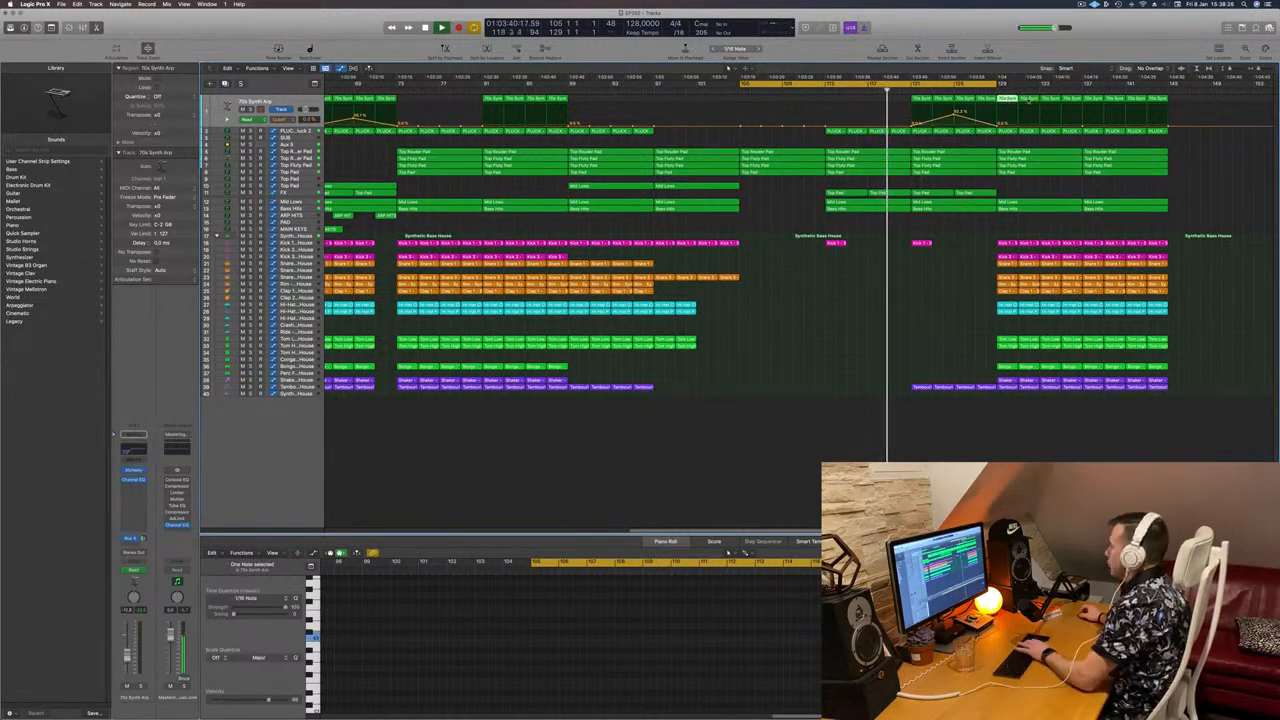
{"action": "key", "text": "Delete"}
{"action": "left_click", "coordinate": [1071, 99]}
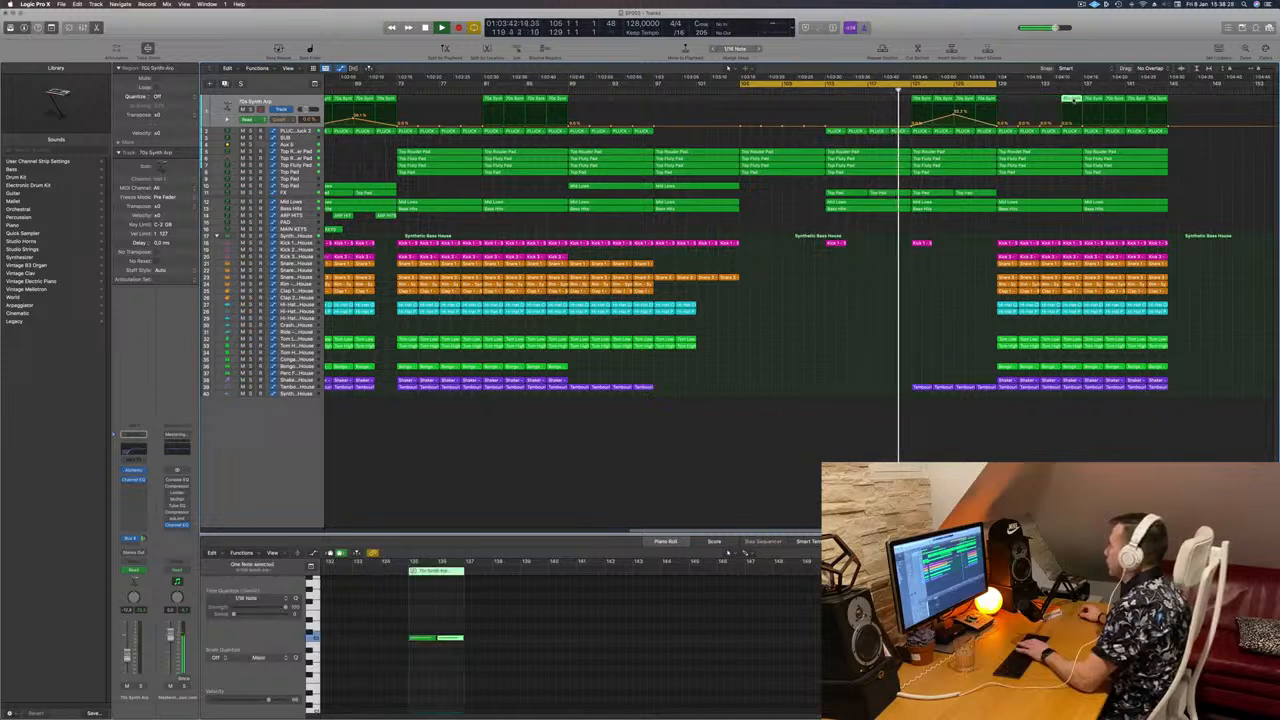
{"action": "key", "text": "Delete"}
{"action": "left_click", "coordinate": [1092, 99]}
{"action": "key", "text": "Delete"}
{"action": "left_click", "coordinate": [1114, 99]}
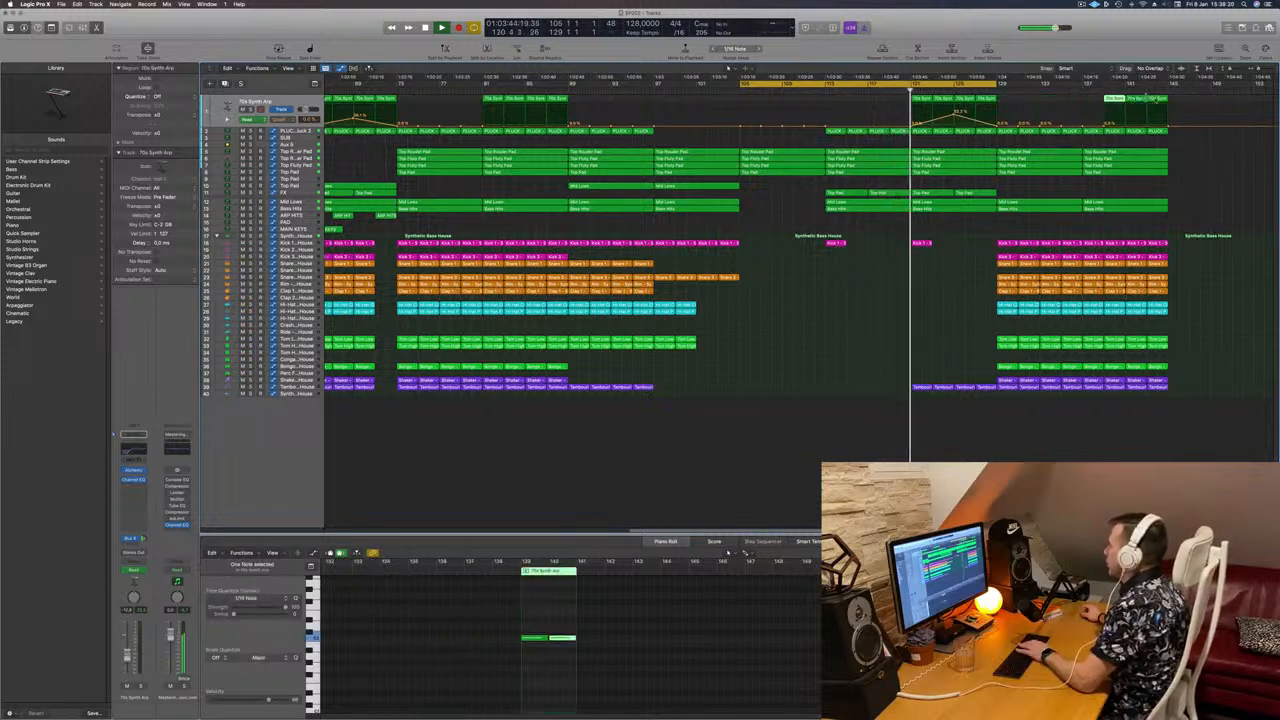
{"action": "left_click_drag", "start_coordinate": [1178, 101], "coordinate": [1104, 99]}
{"action": "key", "text": "Delete"}
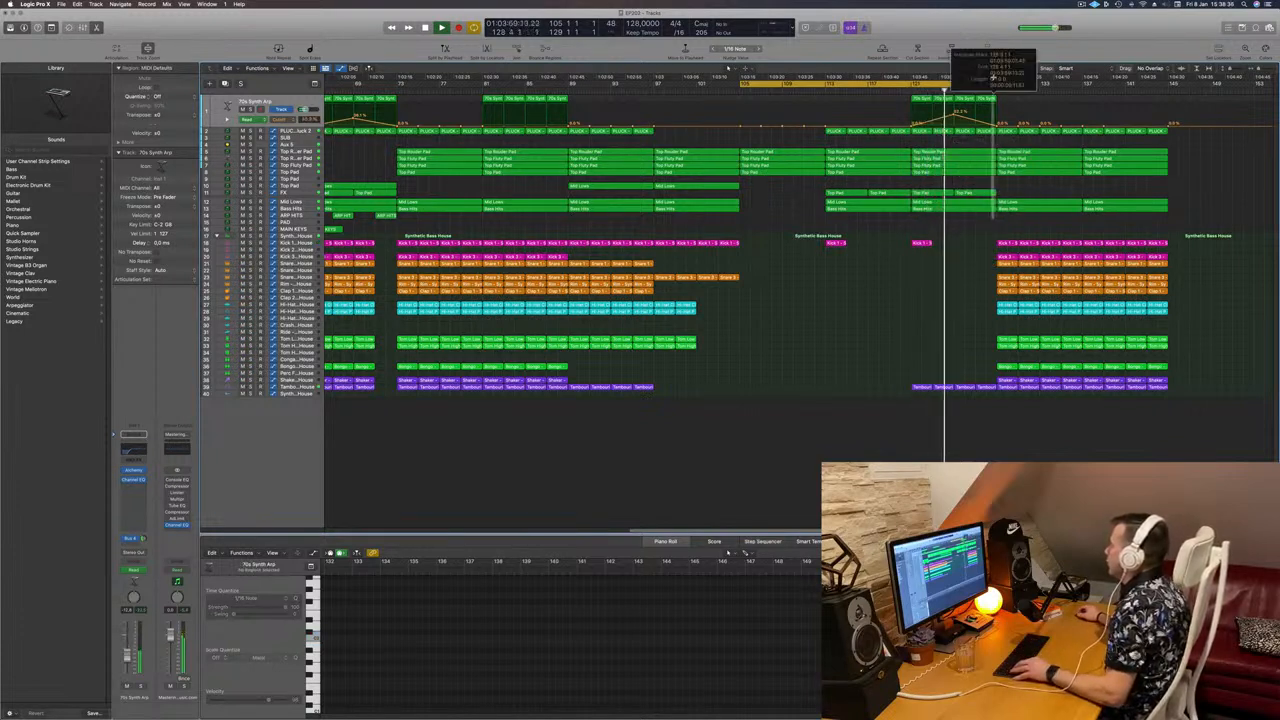
Step: Split the regions at the playhead, including crossing notes, and extend the cycle range to bar 135
{"action": "key", "text": "super+t"}
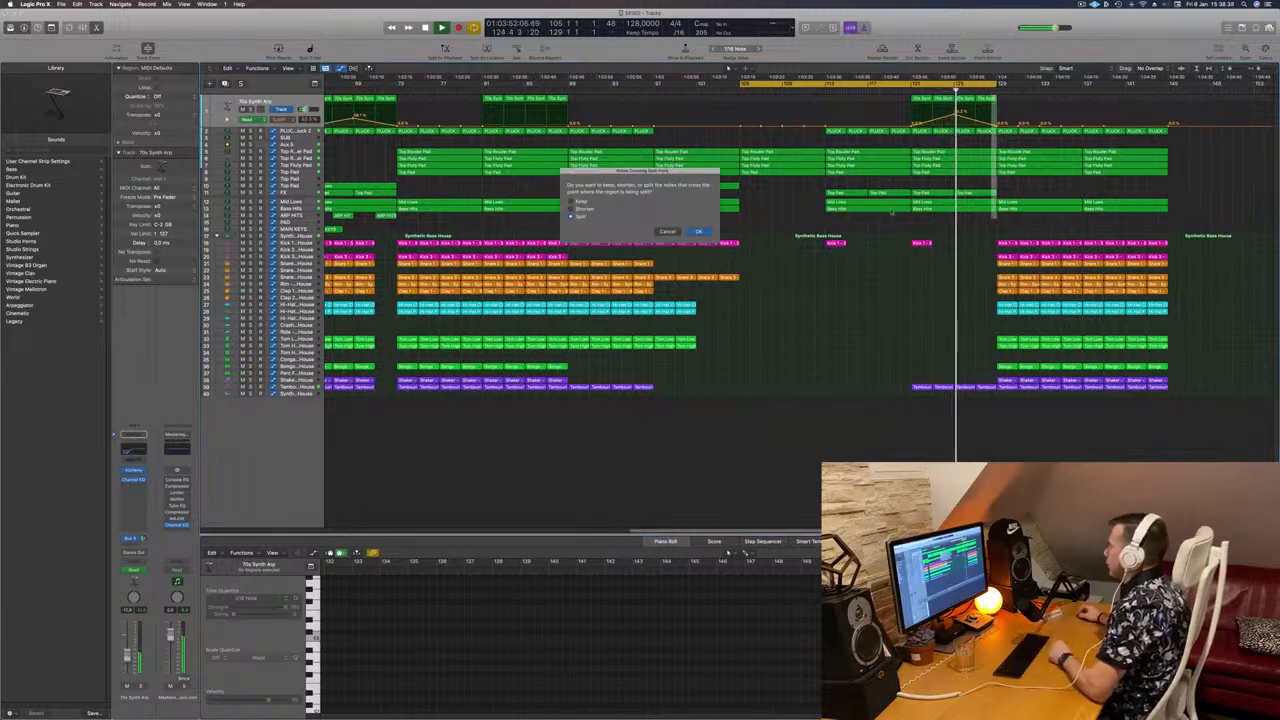
{"action": "left_click", "coordinate": [698, 231]}
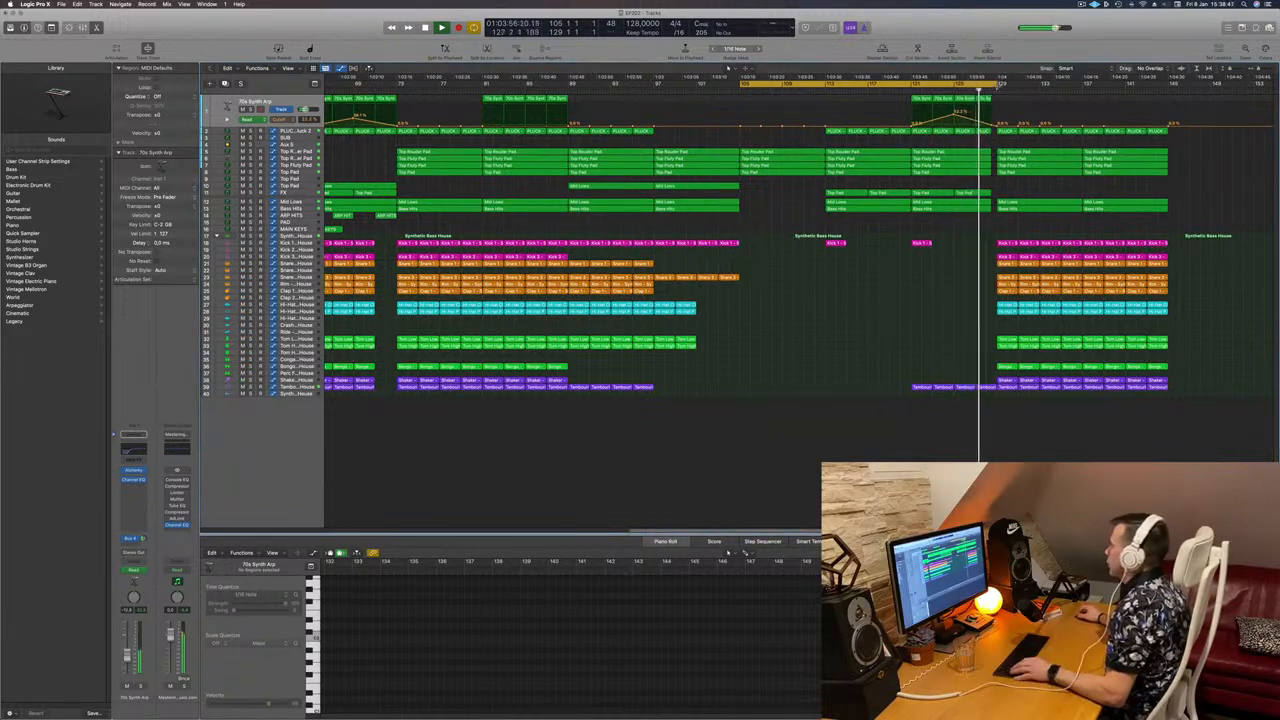
{"action": "left_click_drag", "start_coordinate": [992, 84], "coordinate": [1060, 85]}
{"action": "key", "text": "super+Left"}
{"action": "key", "text": "super+Left"}
Step: Select the Top Pad and PLUCK regions near bar 128 and show the PLUCK track's automation
{"action": "scroll", "coordinate": [1106, 189], "scroll_direction": "up", "scroll_amount": 5}
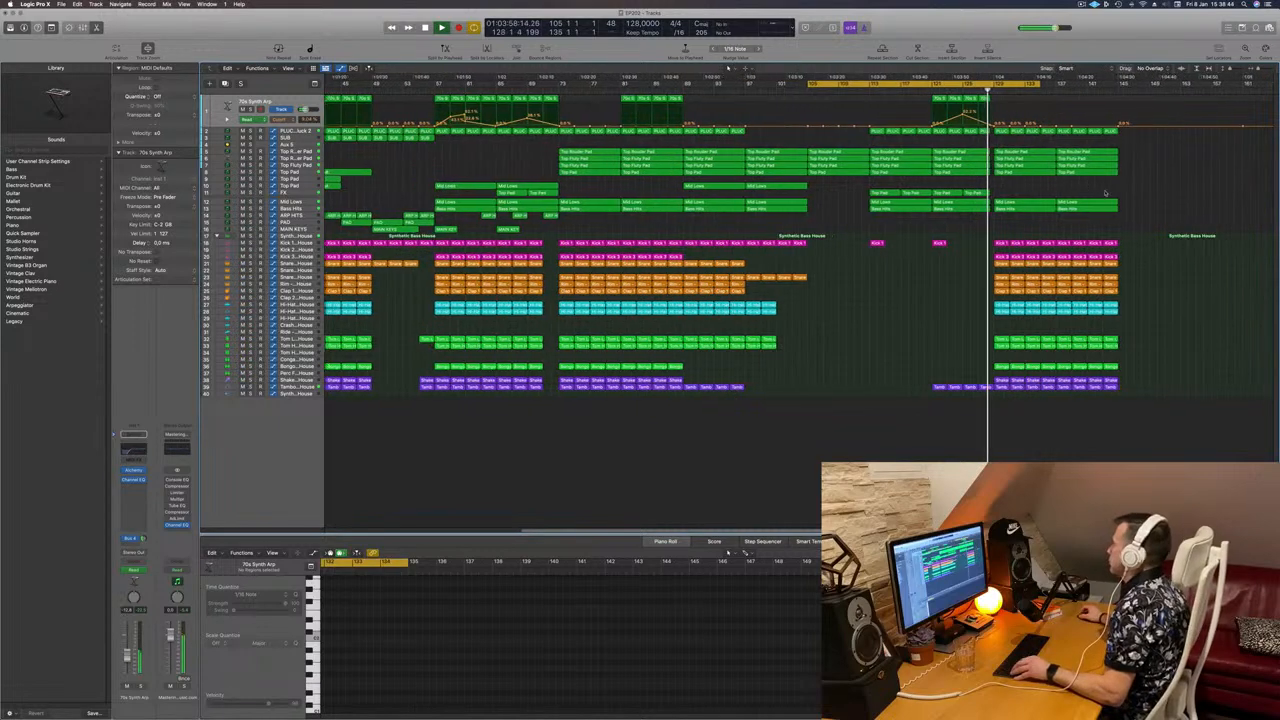
{"action": "scroll", "coordinate": [1106, 189], "scroll_direction": "down", "scroll_amount": 3}
{"action": "scroll", "coordinate": [1106, 189], "scroll_direction": "down", "scroll_amount": 5}
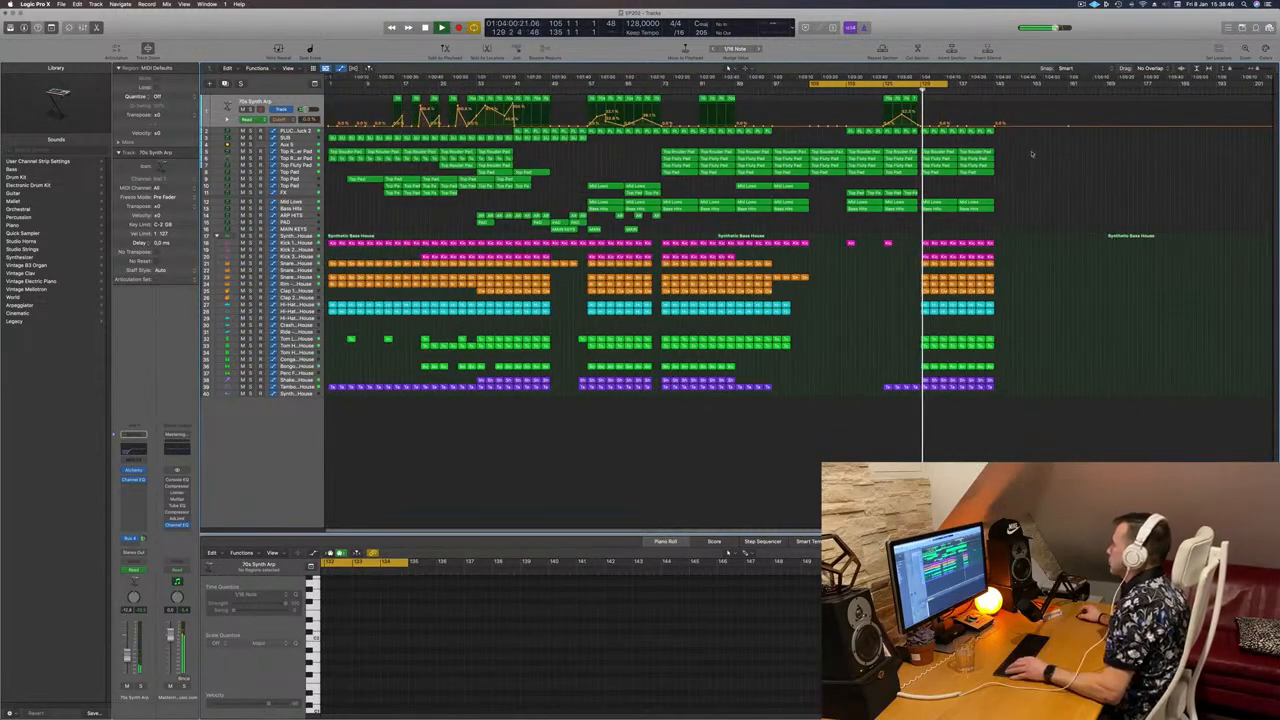
{"action": "scroll", "coordinate": [1040, 146], "scroll_direction": "up", "scroll_amount": 7}
{"action": "left_click", "coordinate": [889, 91]}
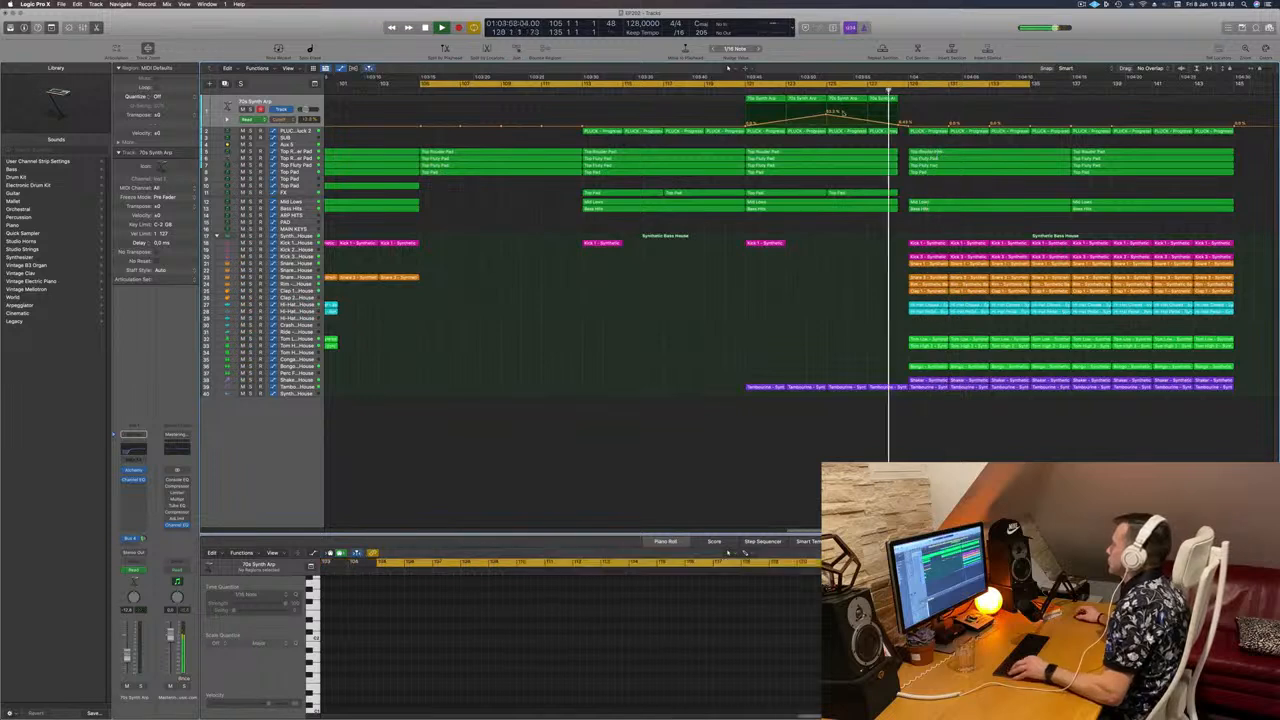
{"action": "scroll", "coordinate": [949, 166], "scroll_direction": "down", "scroll_amount": 1}
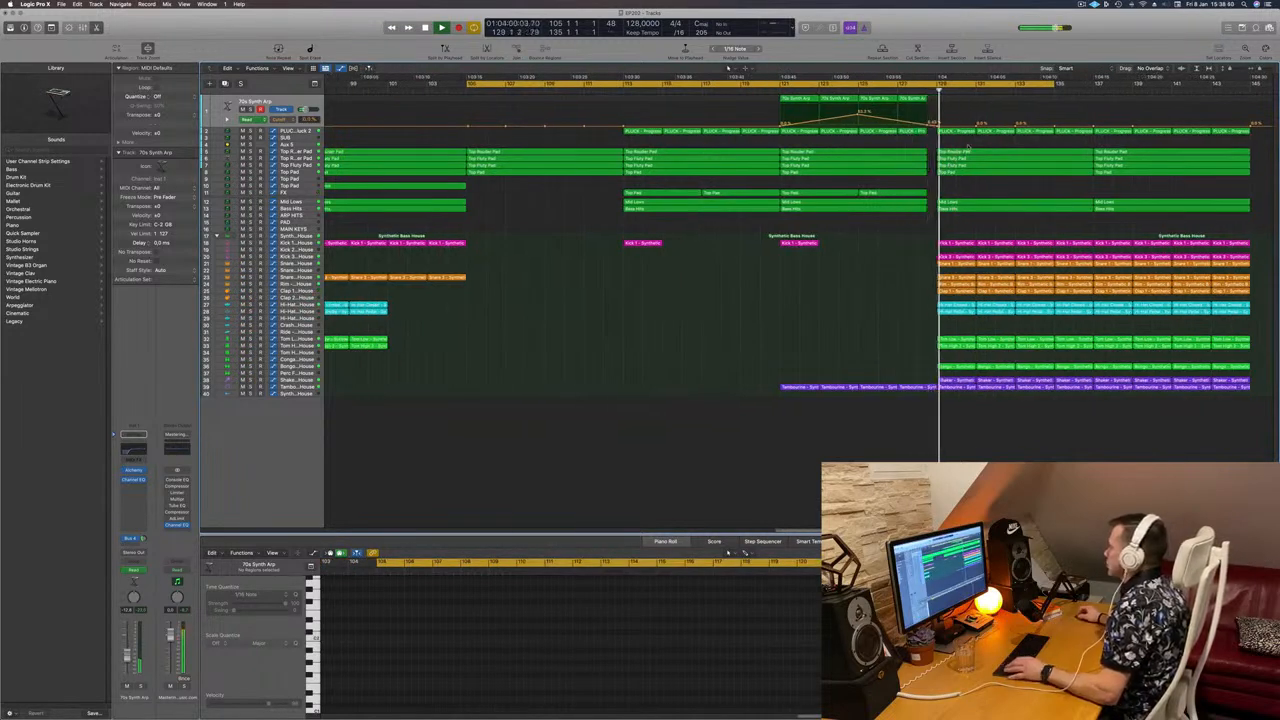
{"action": "left_click_drag", "start_coordinate": [968, 148], "coordinate": [968, 174]}
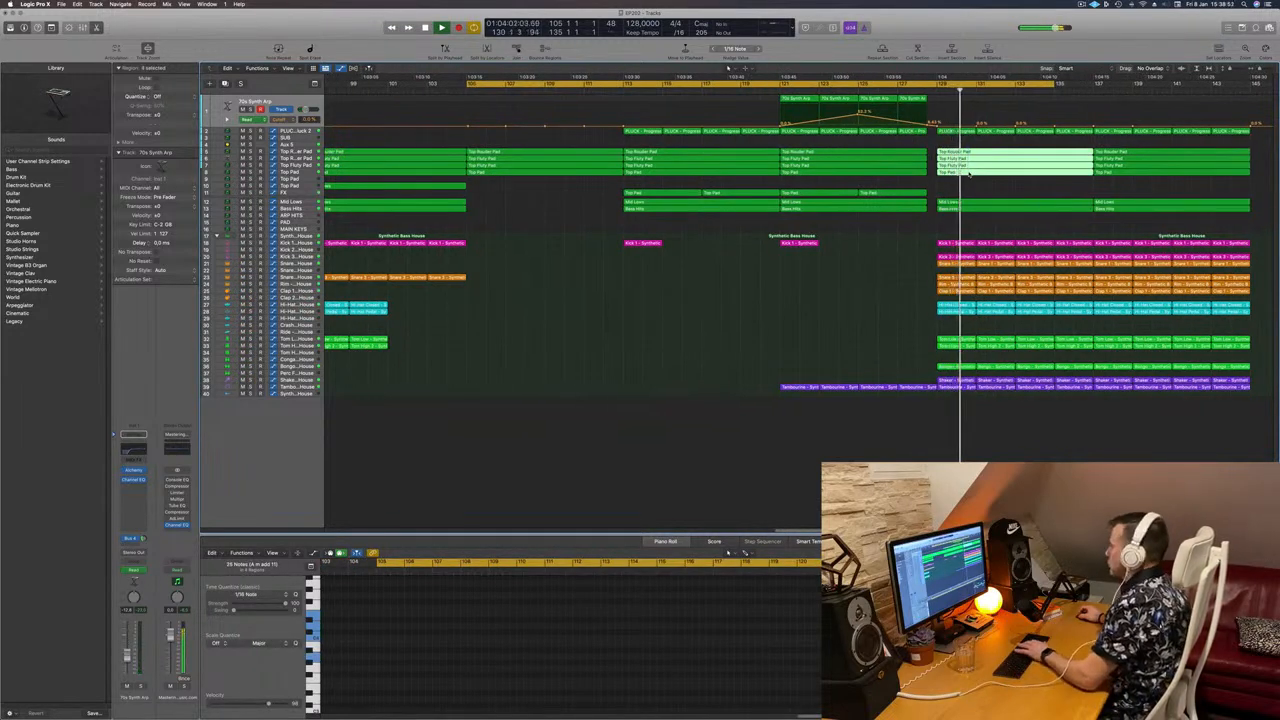
{"action": "left_click", "coordinate": [879, 91]}
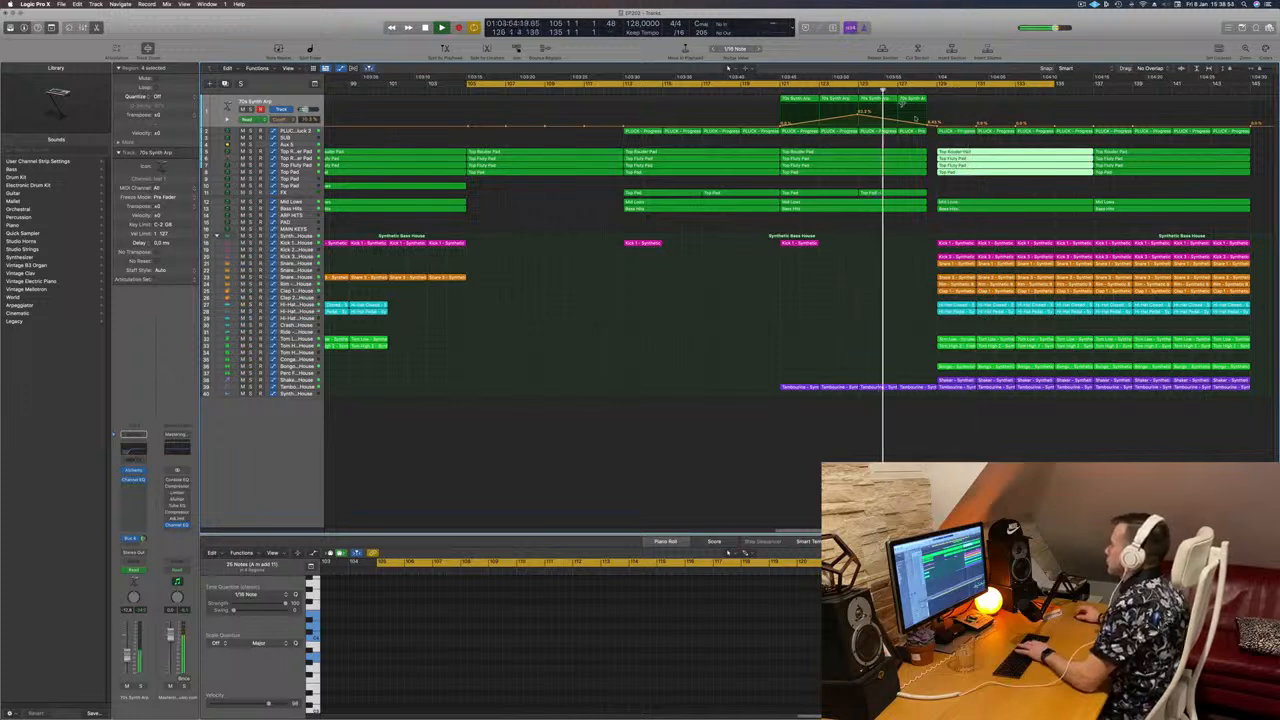
{"action": "left_click", "coordinate": [956, 131]}
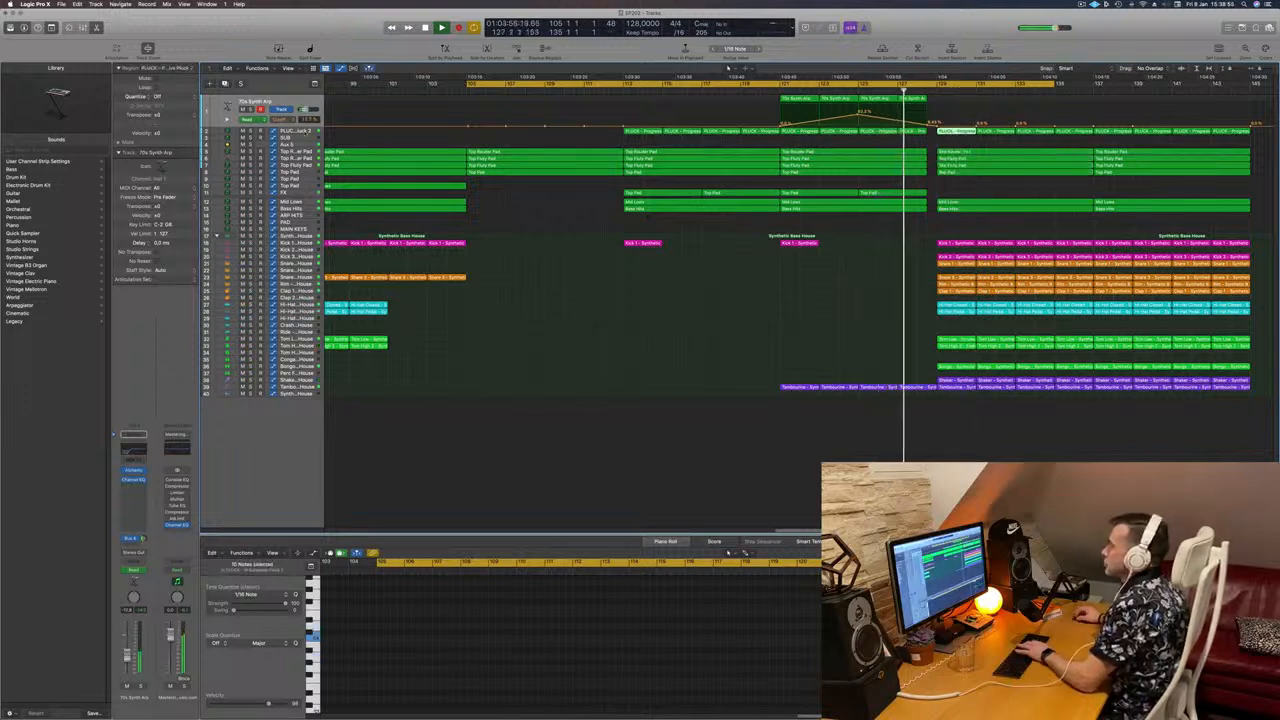
{"action": "left_click", "coordinate": [297, 131]}
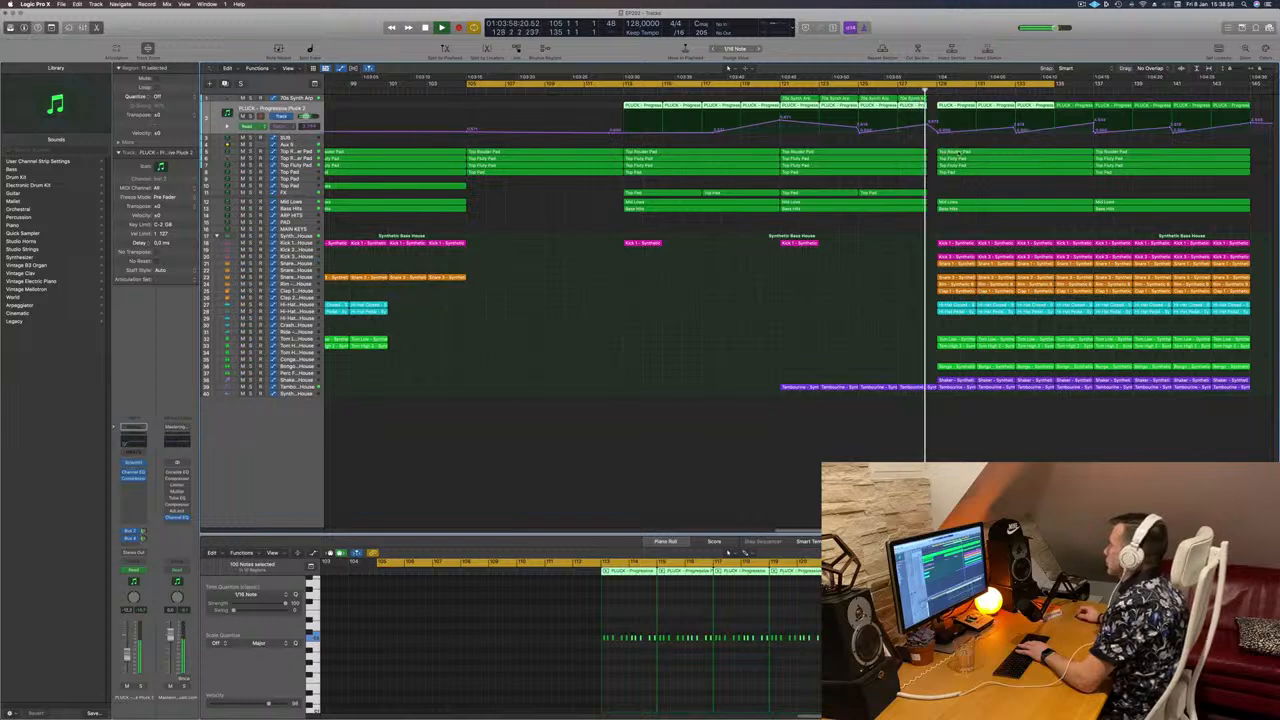
Step: Delete the Top Rouder Pad region at bar 129, undoing a trial deletion of the Top Fluty Pad region
{"action": "left_click", "coordinate": [959, 153]}
{"action": "key", "text": "Delete"}
{"action": "left_click", "coordinate": [1005, 159]}
{"action": "key", "text": "Delete"}
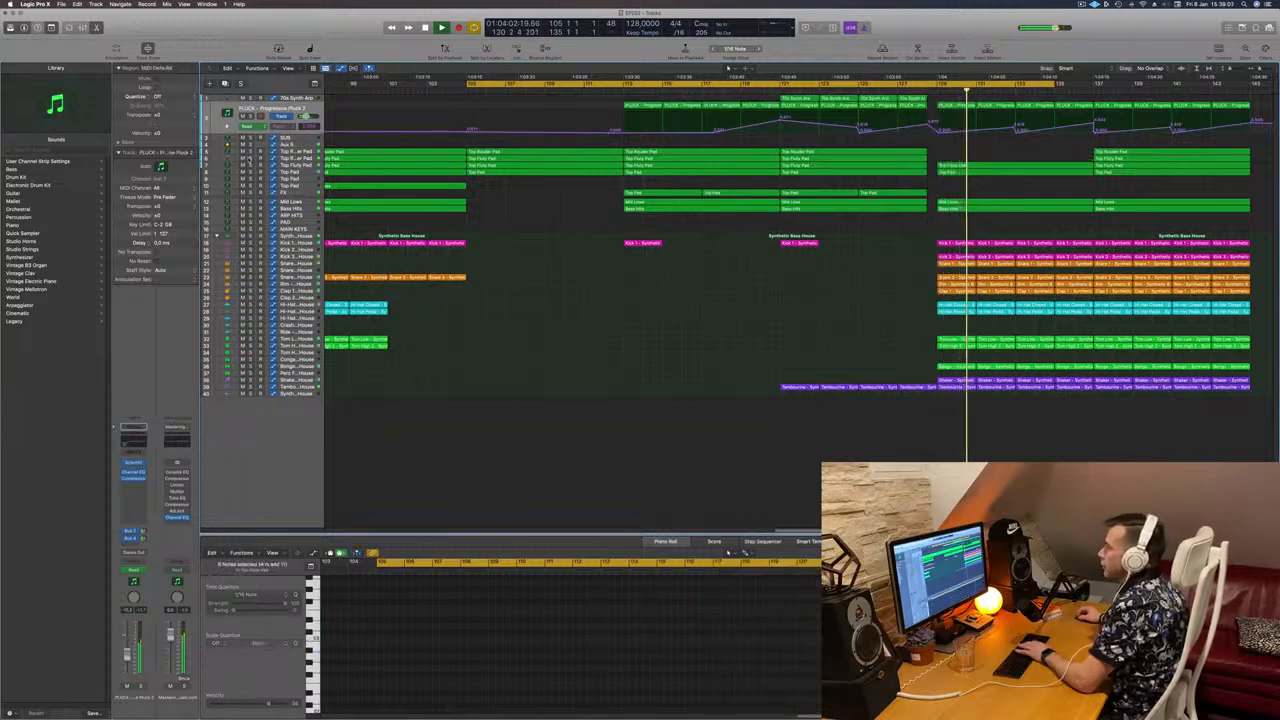
{"action": "key", "text": "s"}
{"action": "key", "text": "s"}
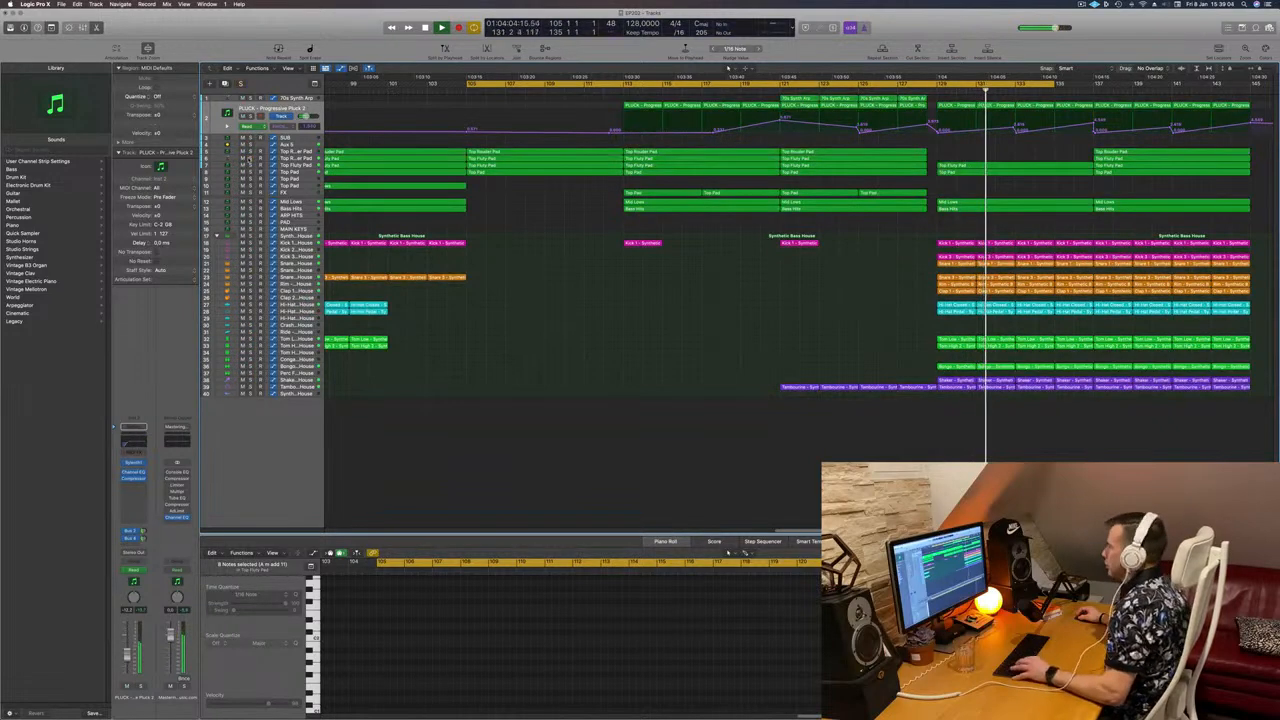
{"action": "key", "text": "super+z"}
Step: Audition the Top Fluty Pad track in solo from bar 129, then turn solo off
{"action": "left_click", "coordinate": [937, 91]}
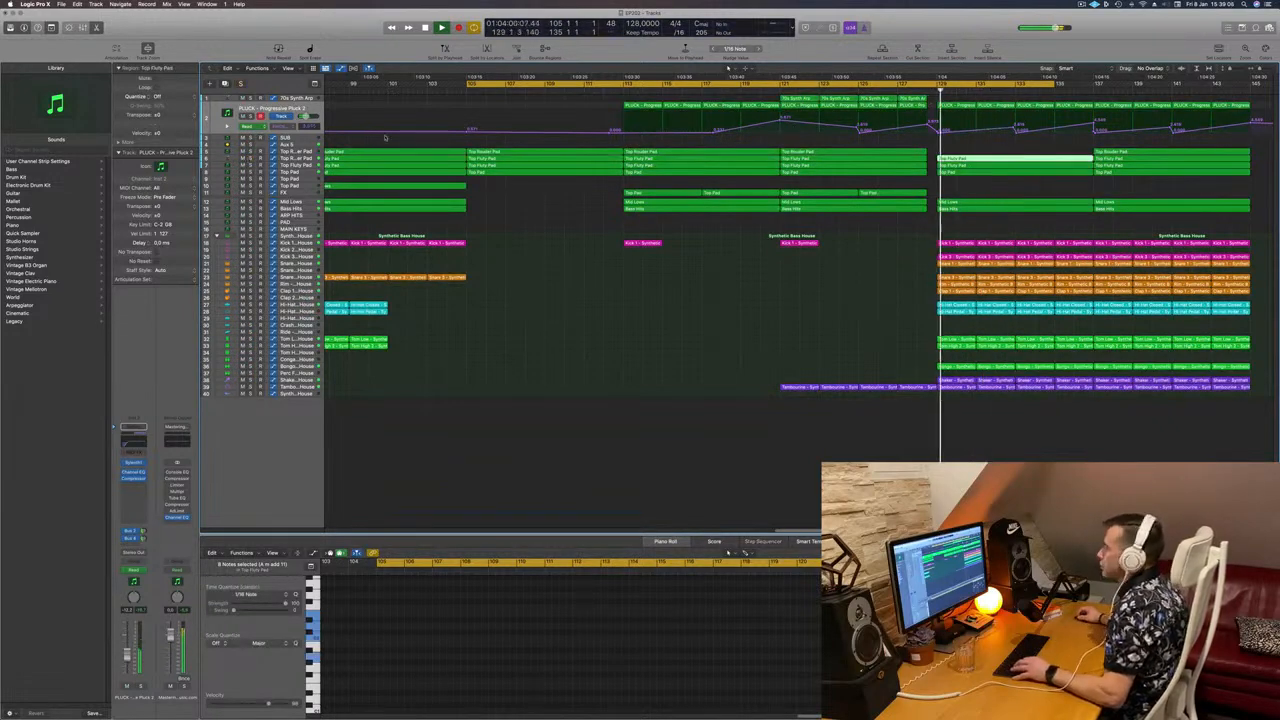
{"action": "key", "text": "s"}
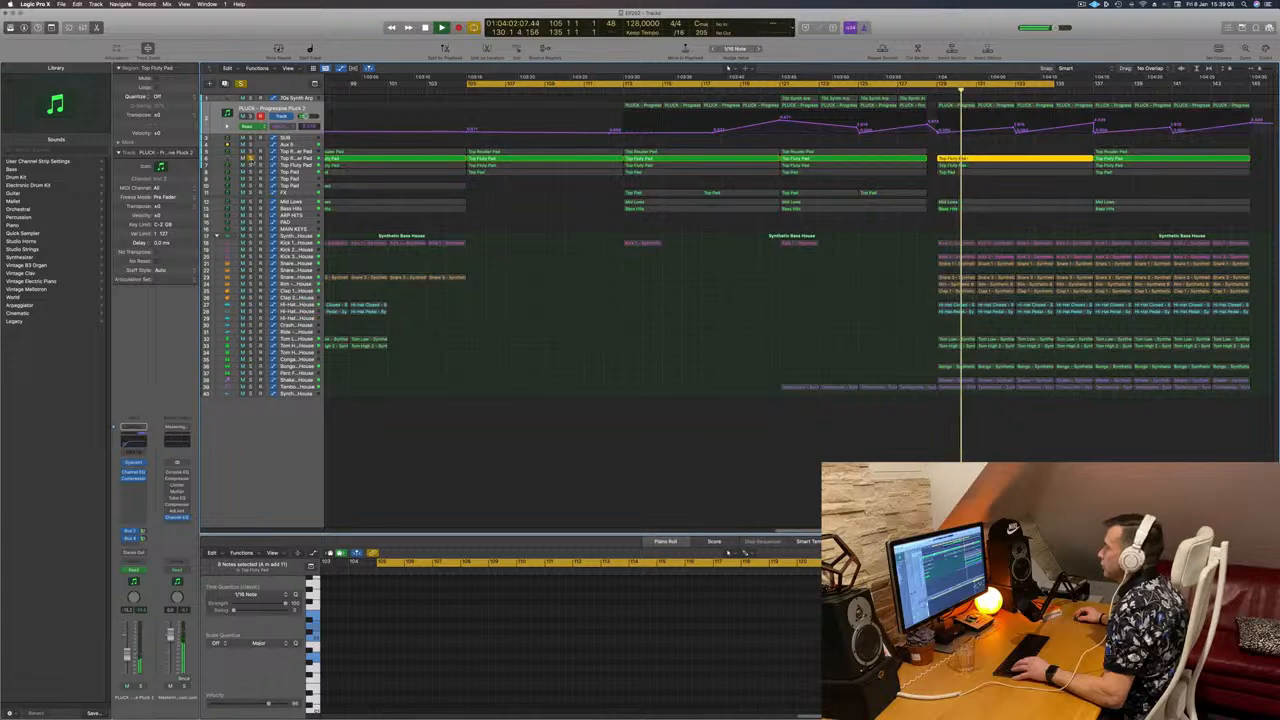
{"action": "key", "text": "s"}
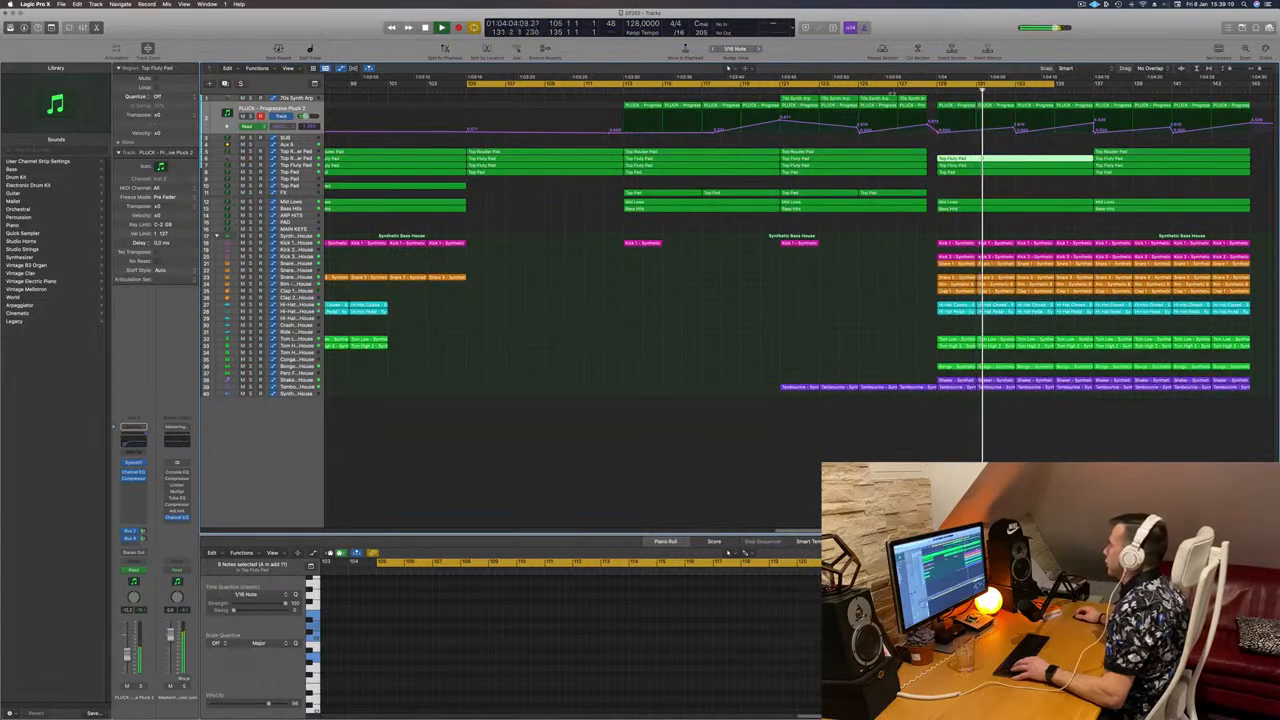
{"action": "left_click", "coordinate": [900, 92]}
Step: Delete the Top Fluty Pad region in the ending and replay from bar 127
{"action": "left_click", "coordinate": [989, 167]}
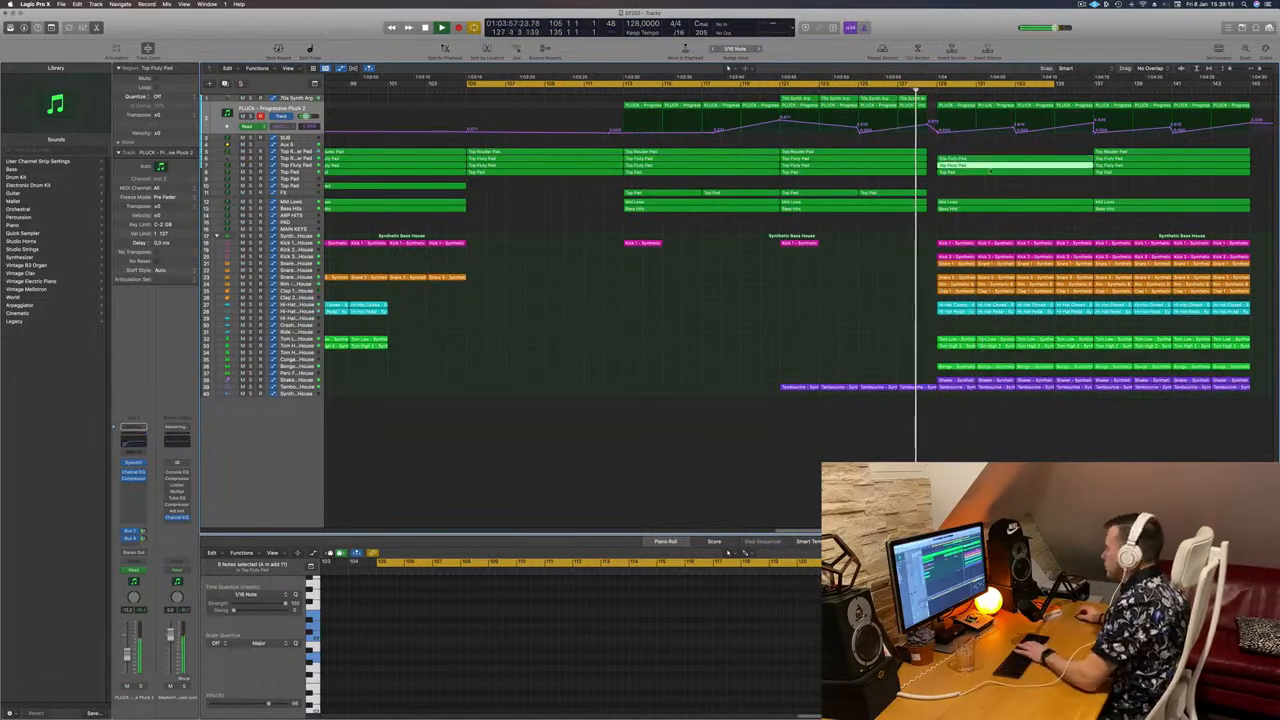
{"action": "key", "text": "Delete"}
{"action": "left_click", "coordinate": [986, 173]}
{"action": "scroll", "coordinate": [979, 197], "scroll_direction": "down", "scroll_amount": 5}
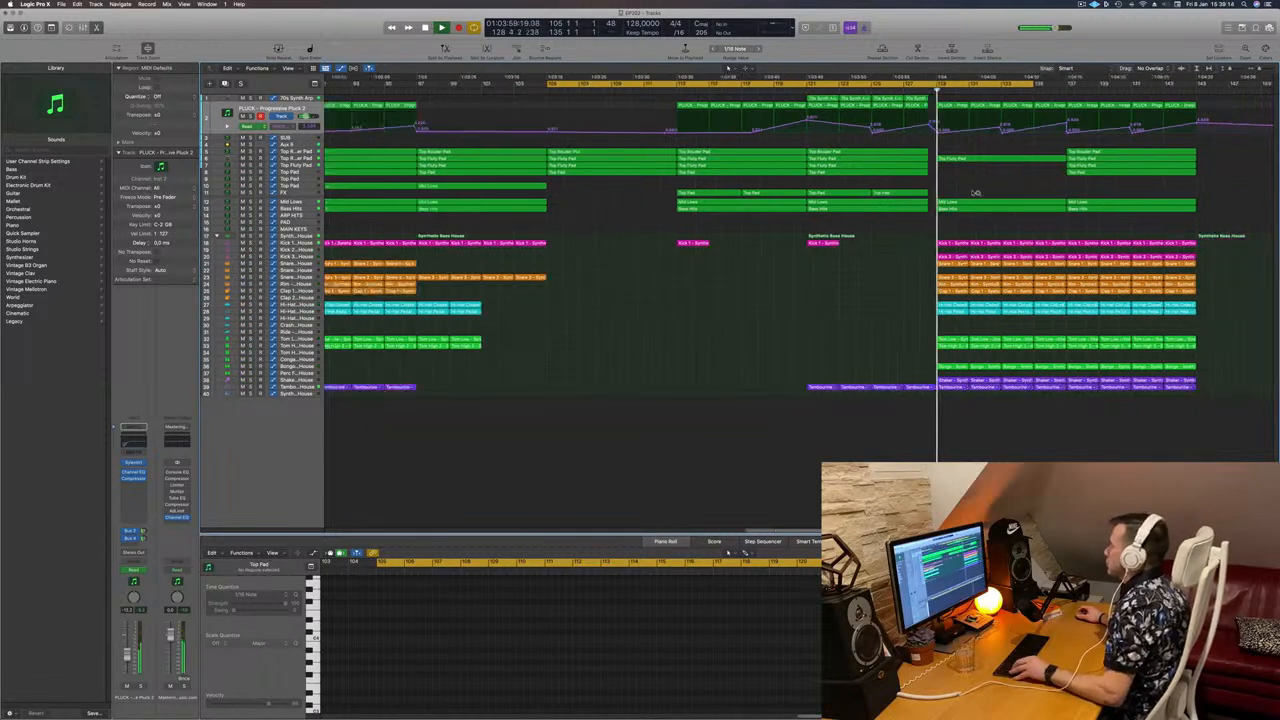
{"action": "scroll", "coordinate": [973, 192], "scroll_direction": "left", "scroll_amount": 1}
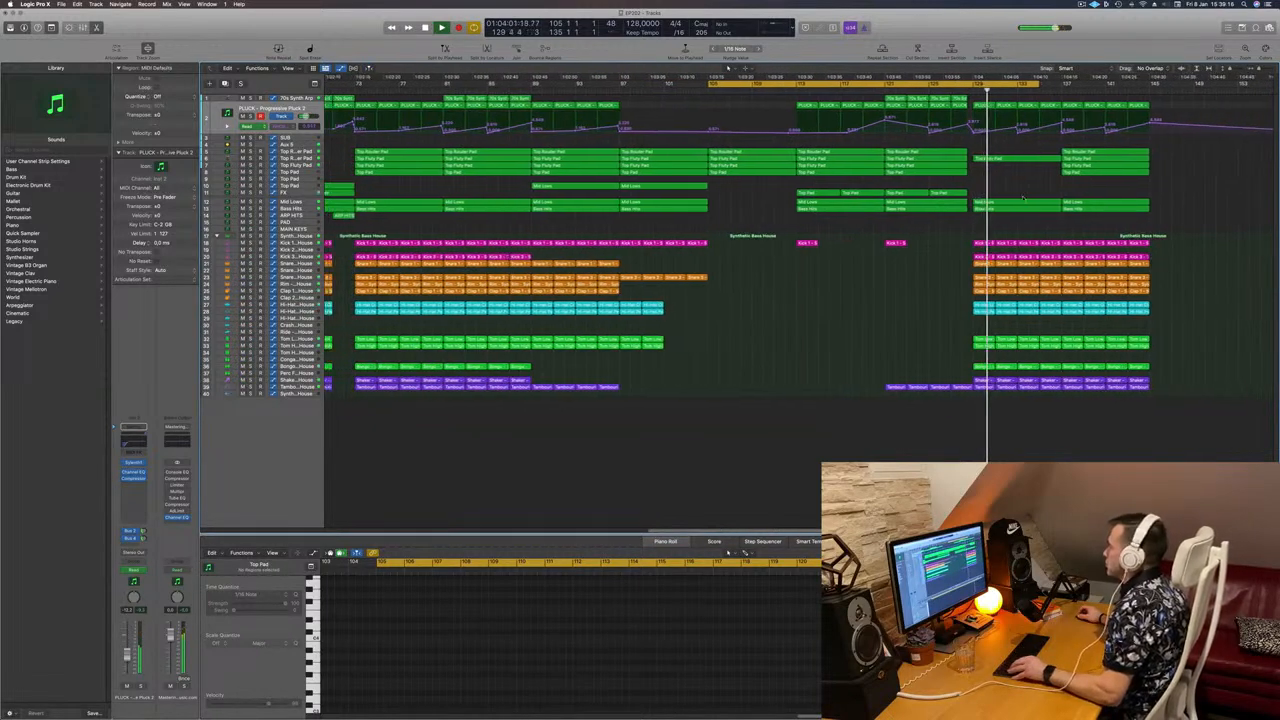
{"action": "scroll", "coordinate": [1051, 180], "scroll_direction": "down", "scroll_amount": 3}
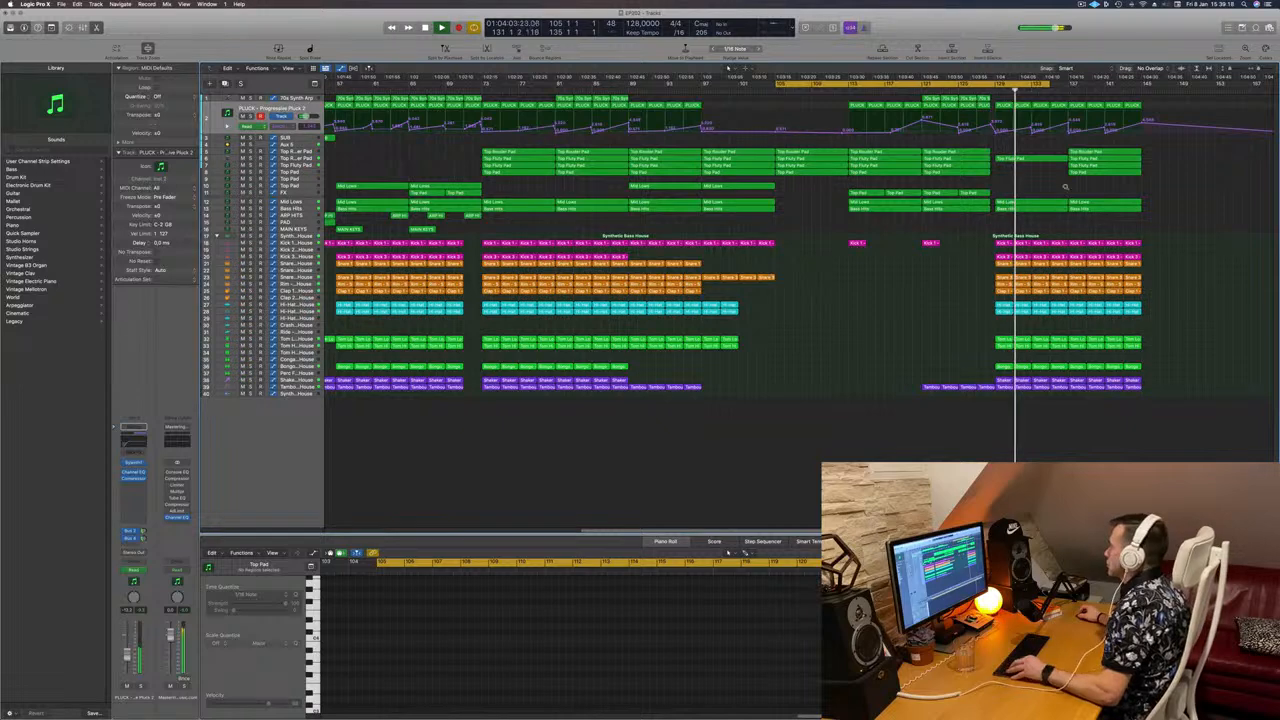
{"action": "scroll", "coordinate": [1065, 186], "scroll_direction": "down", "scroll_amount": 3}
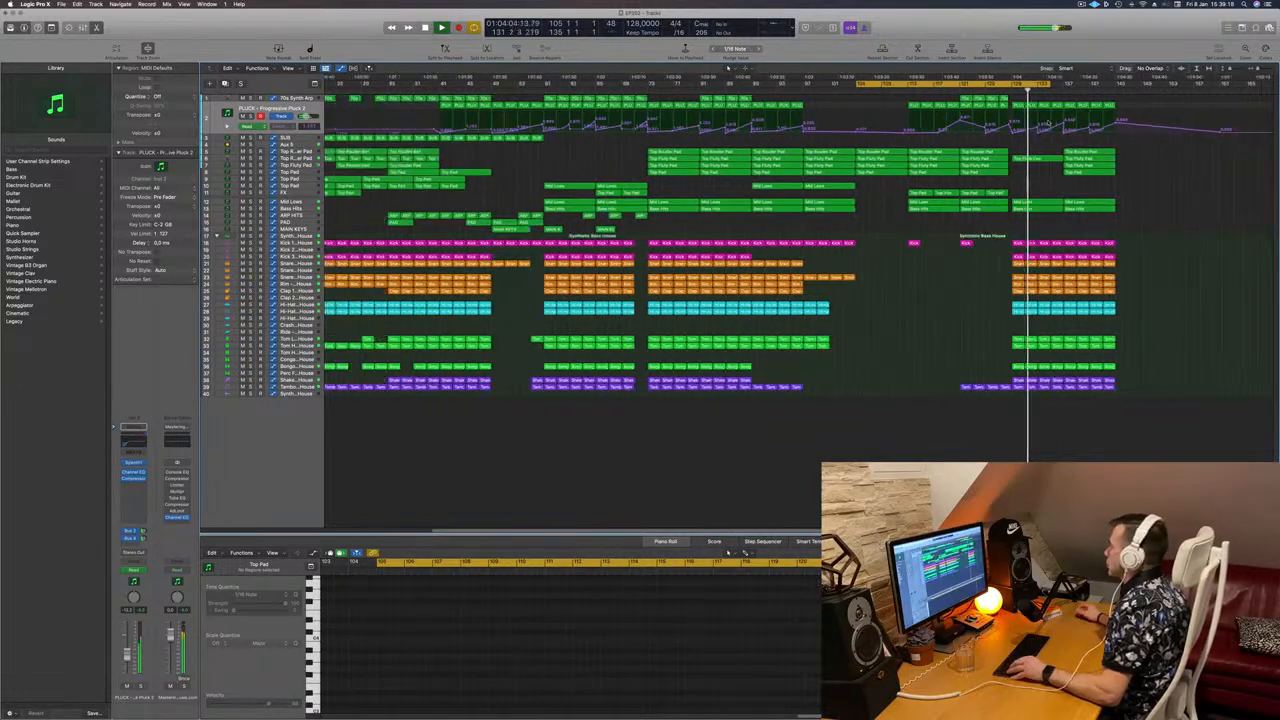
{"action": "left_click", "coordinate": [1005, 89]}
{"action": "scroll", "coordinate": [1019, 186], "scroll_direction": "up", "scroll_amount": 2}
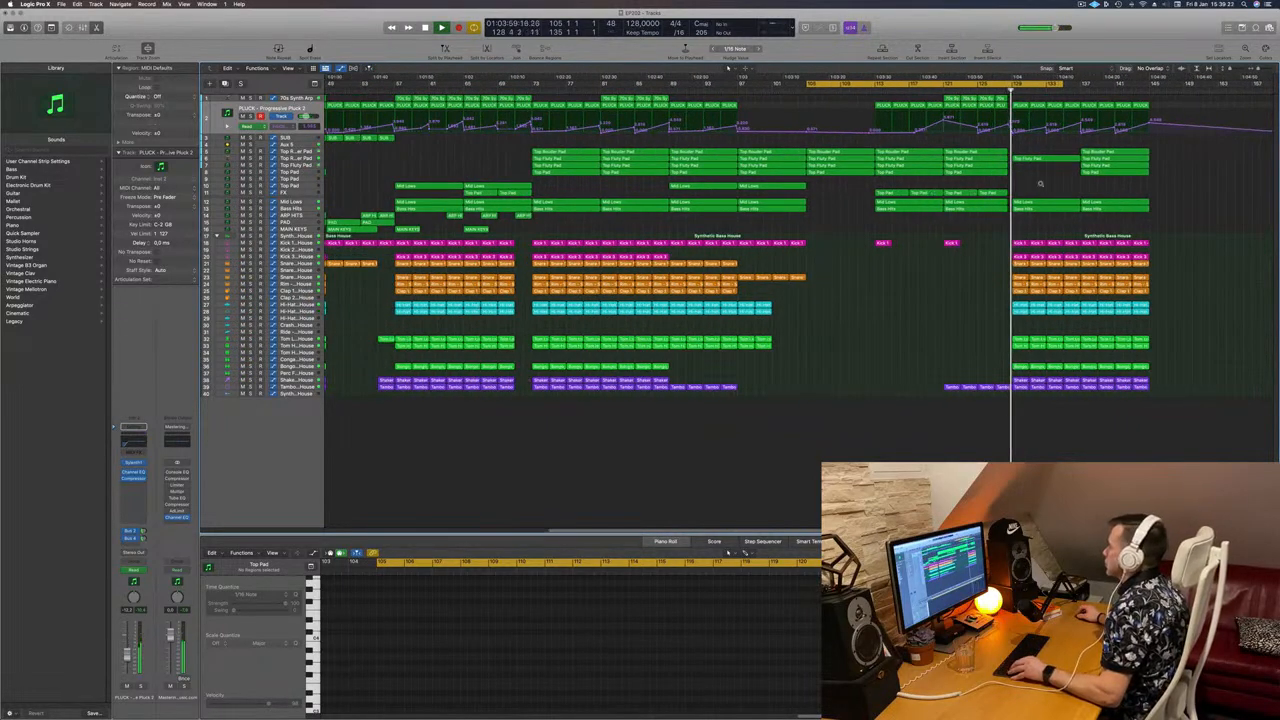
{"action": "scroll", "coordinate": [1040, 184], "scroll_direction": "down", "scroll_amount": 2}
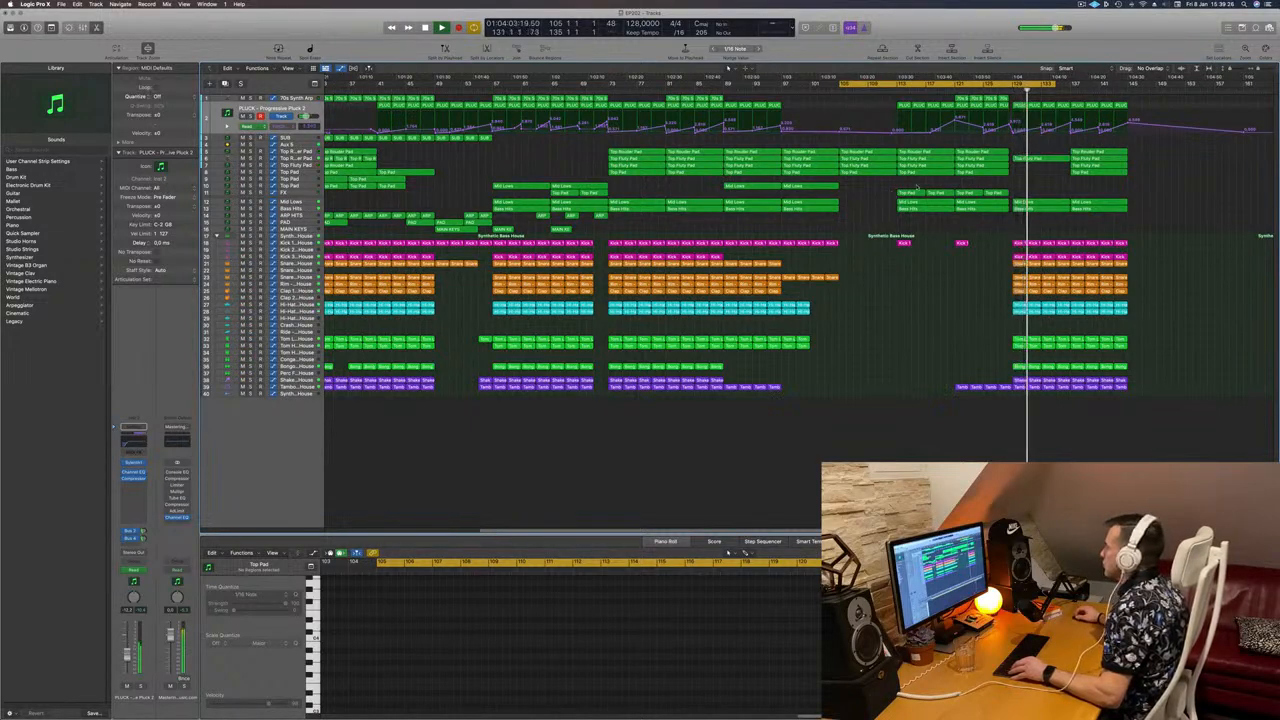
Step: Option-drag the four Top Pad regions to bar 129, then shift the copies one bar earlier
{"action": "left_click_drag", "start_coordinate": [892, 186], "coordinate": [1000, 194]}
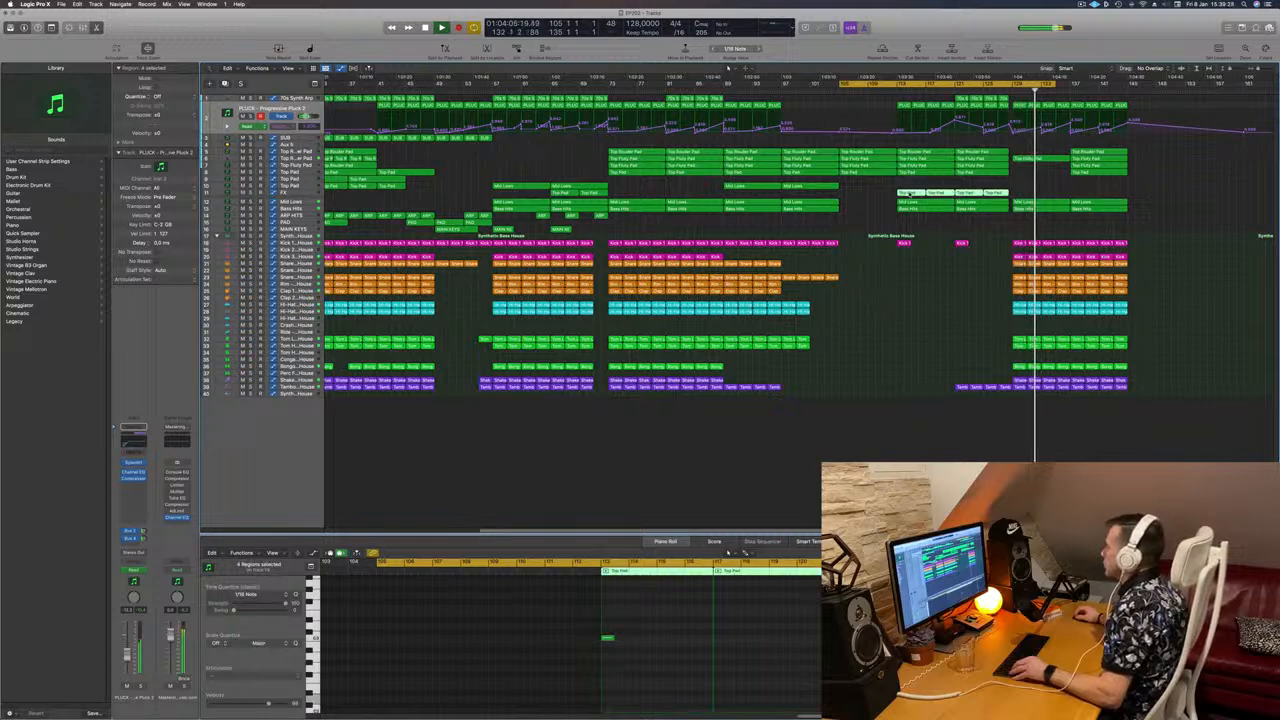
{"action": "left_click_drag", "start_coordinate": [910, 192], "coordinate": [1040, 193]}
{"action": "left_click", "coordinate": [1006, 89]}
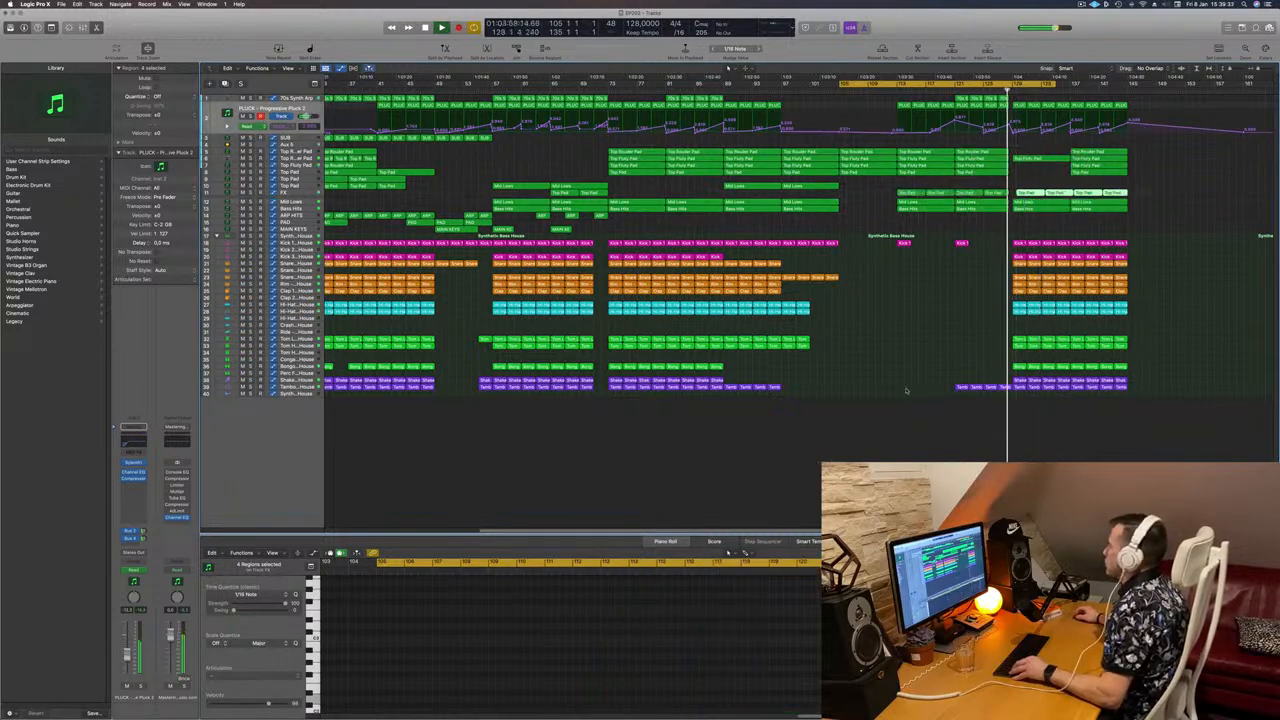
{"action": "key", "text": "super+Right"}
{"action": "key", "text": "super+Left"}
{"action": "key", "text": "super+Left"}
{"action": "key", "text": "super+Left"}
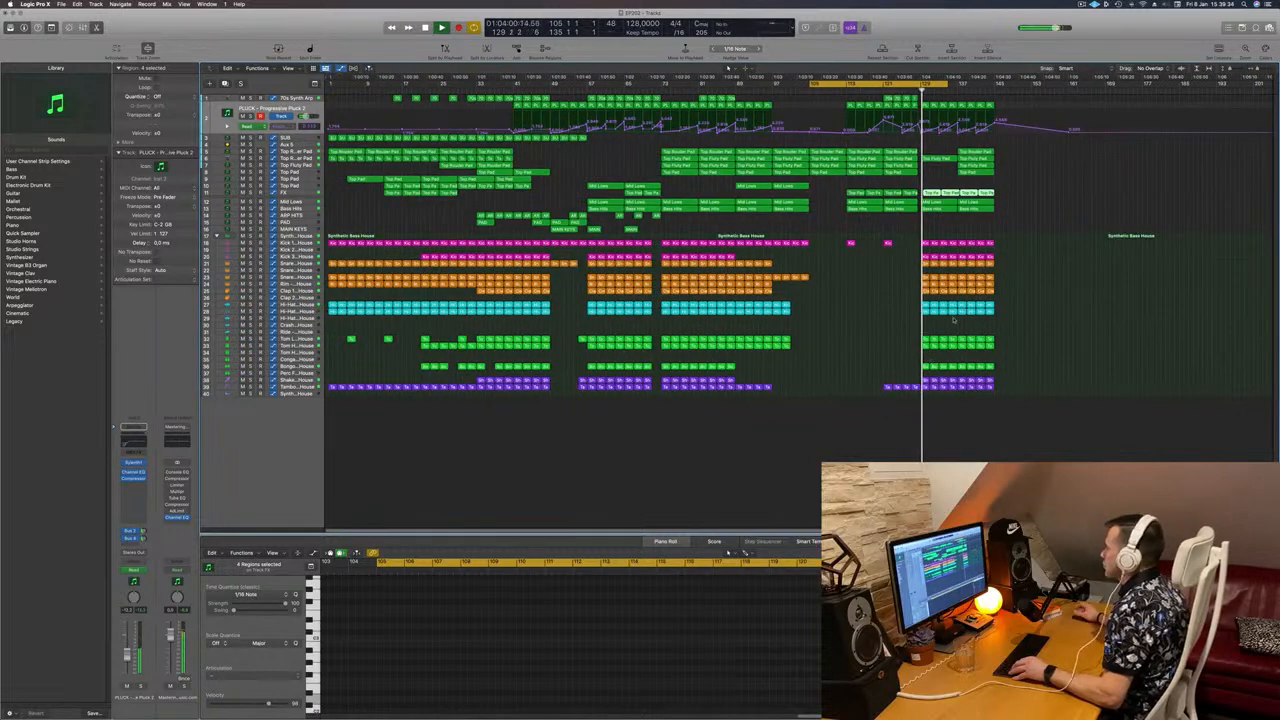
{"action": "key", "text": "super+Right"}
{"action": "key", "text": "super+Right"}
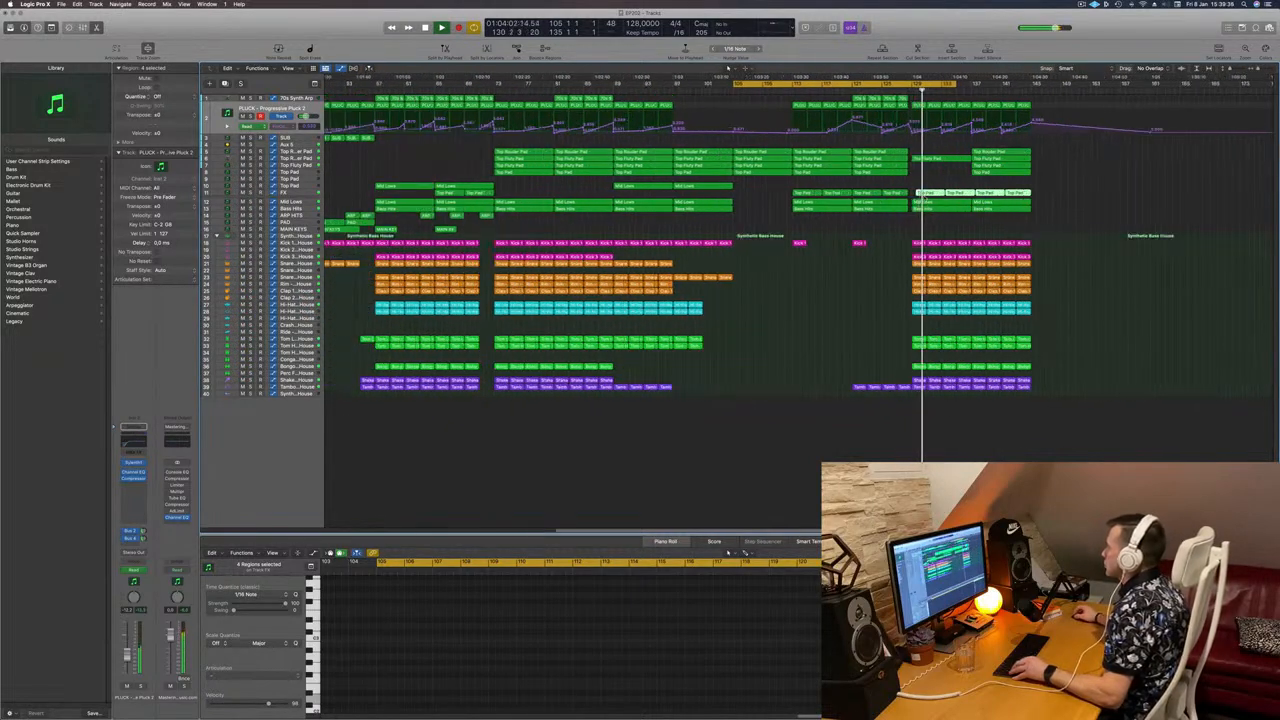
{"action": "left_click_drag", "start_coordinate": [932, 194], "coordinate": [924, 197]}
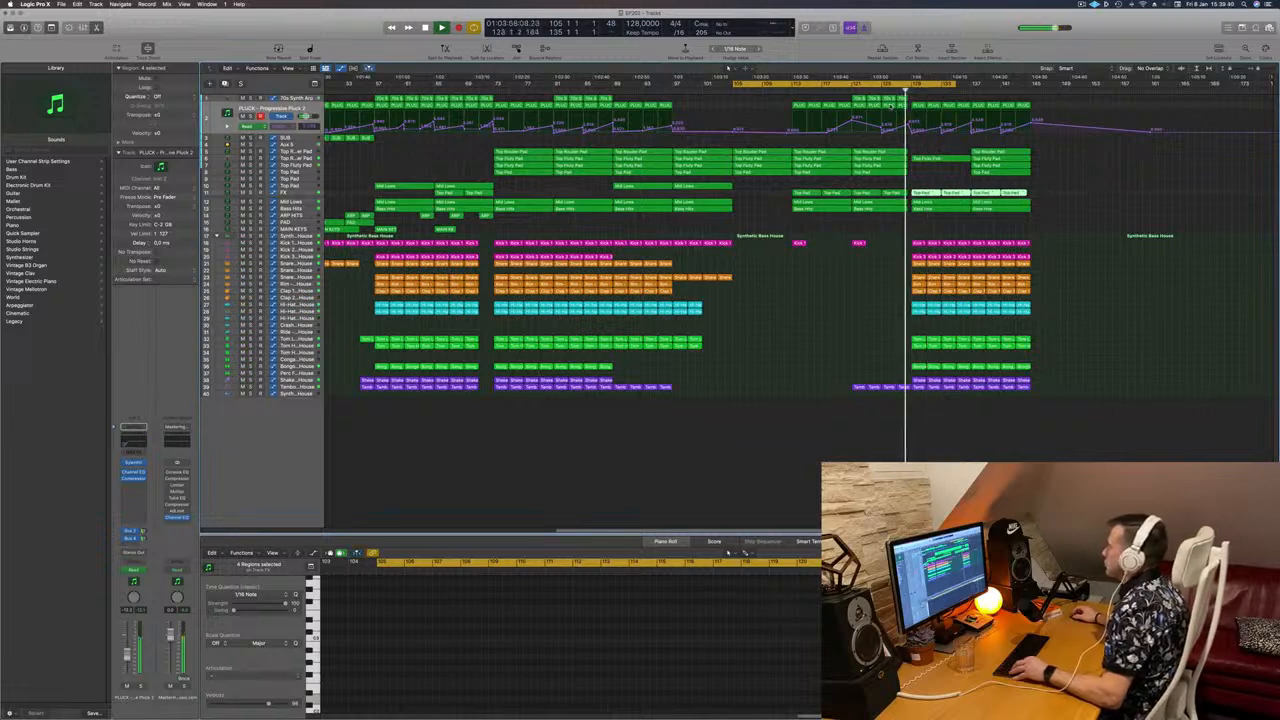
{"action": "key", "text": "super+Left"}
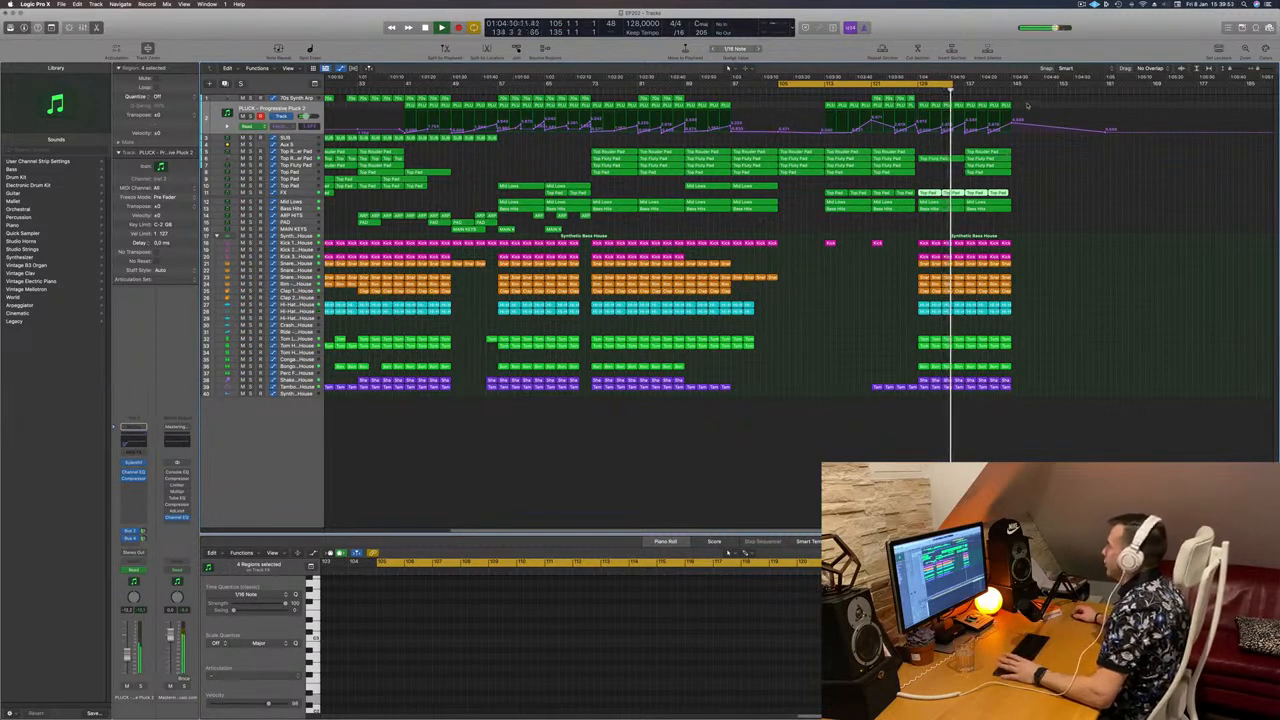
Step: Delete all regions at the song's end, replay from bar 121, and select the bars 113–116 block
{"action": "left_click_drag", "start_coordinate": [1022, 115], "coordinate": [968, 406]}
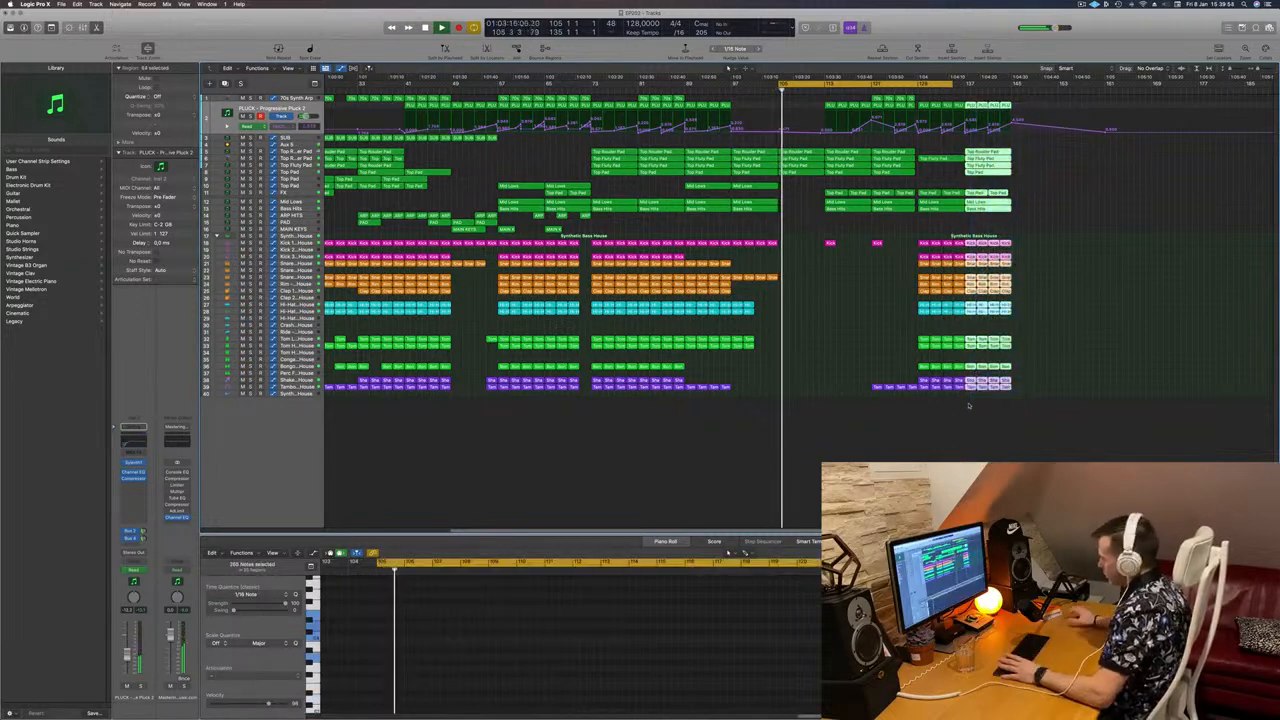
{"action": "key", "text": "Delete"}
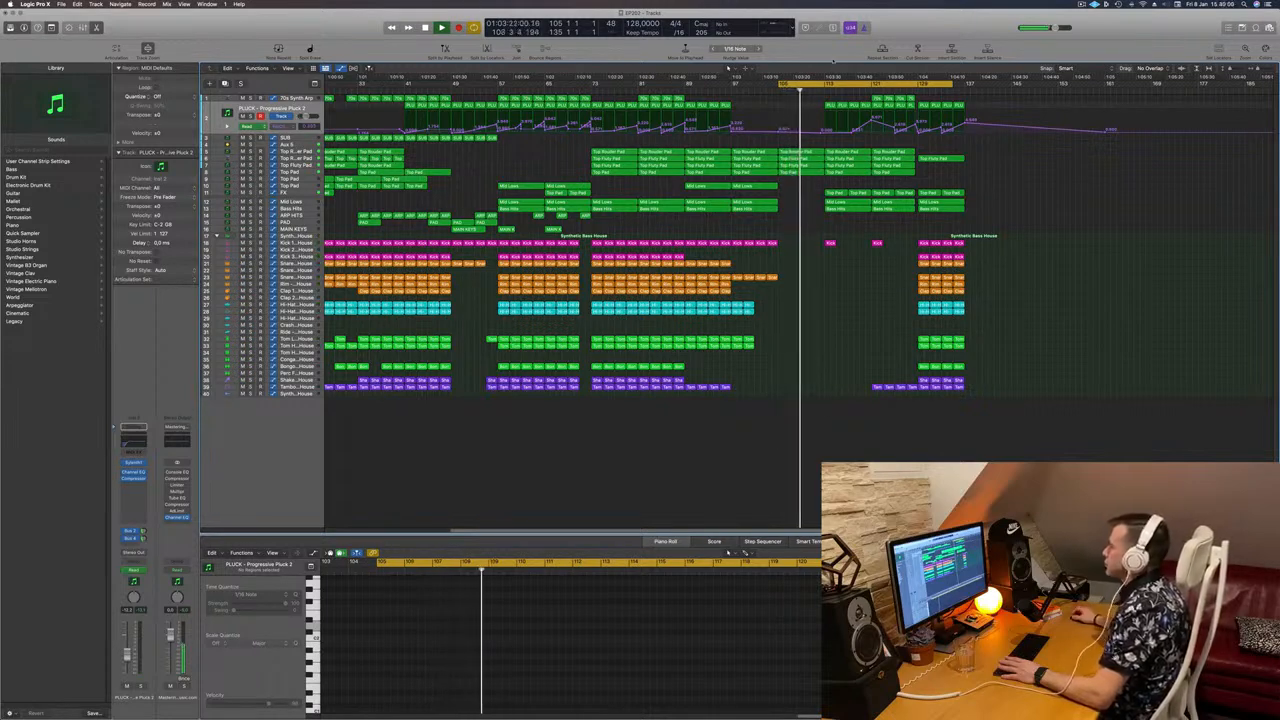
{"action": "left_click", "coordinate": [869, 89]}
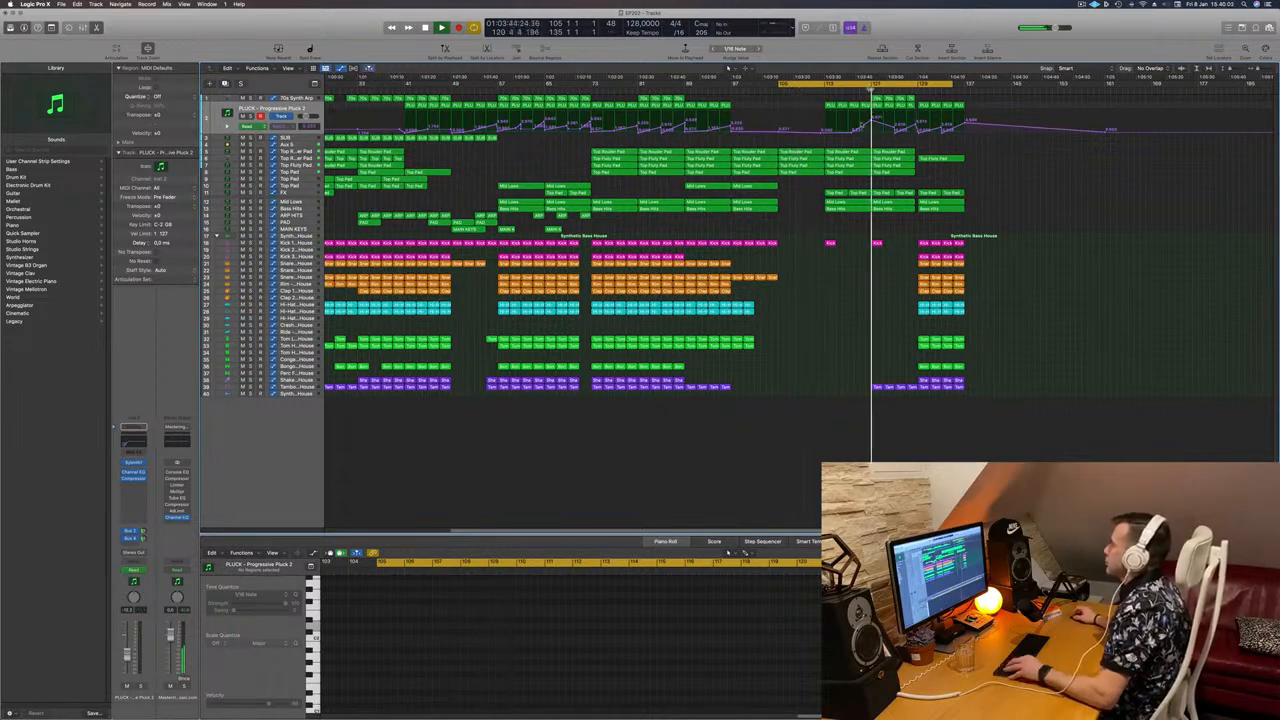
{"action": "key", "text": "super+Left"}
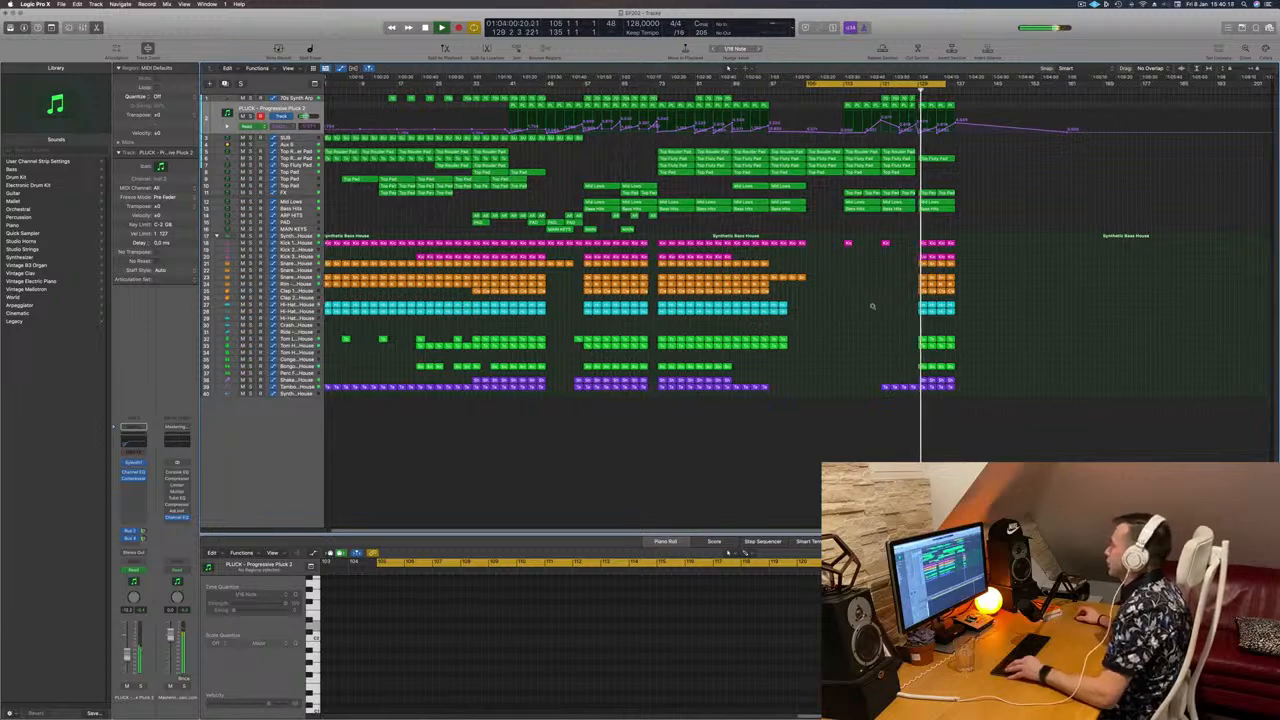
{"action": "key", "text": "super+Right"}
{"action": "key", "text": "super+Right"}
{"action": "key", "text": "super+Right"}
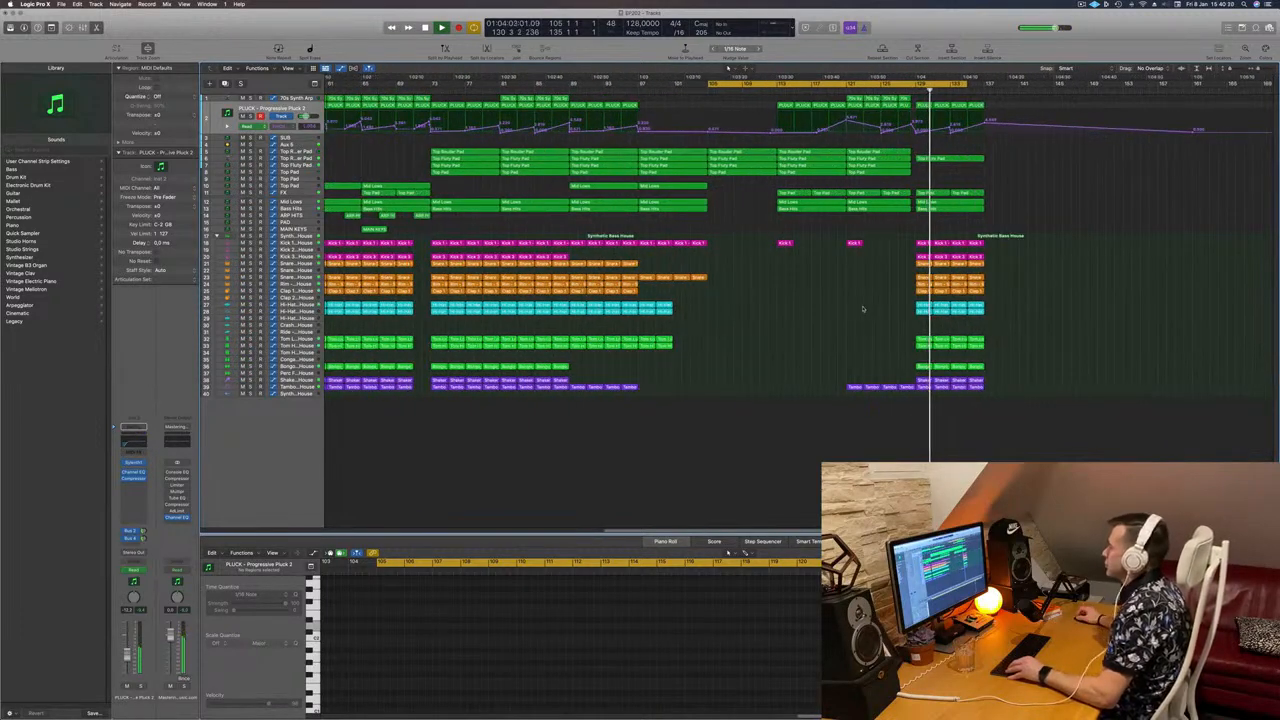
{"action": "key", "text": "super+Right"}
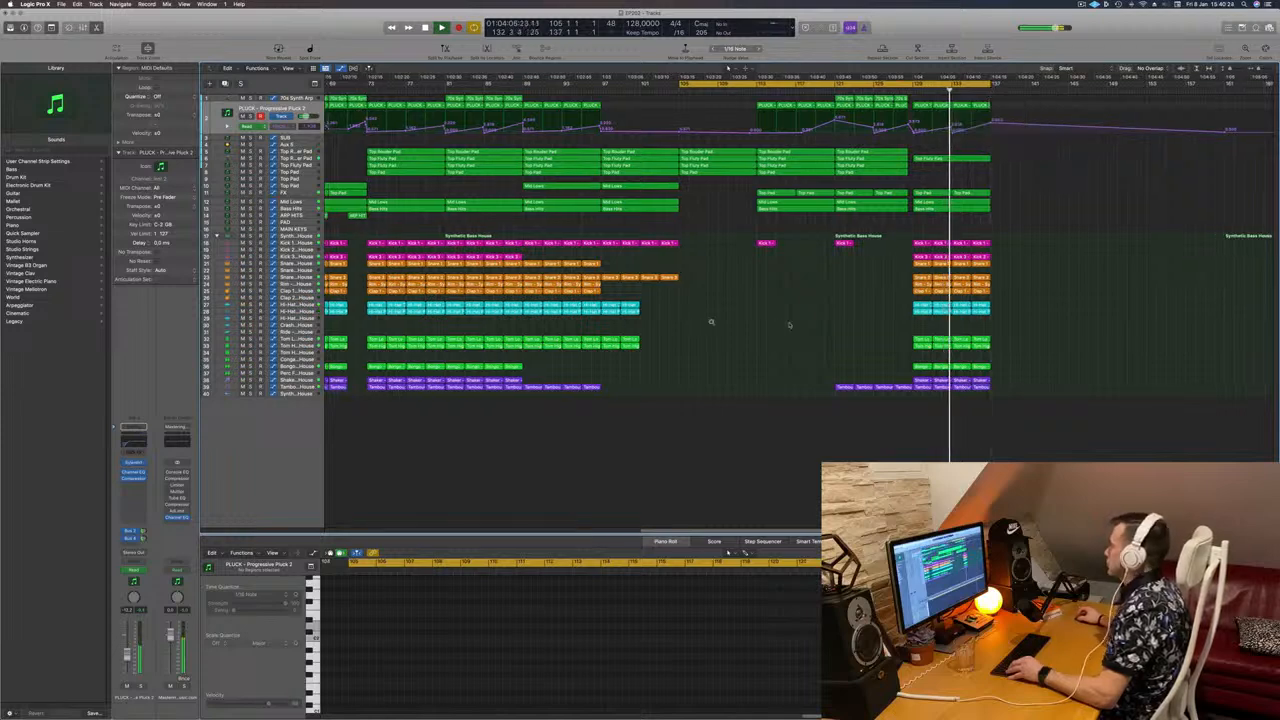
{"action": "key", "text": "super+Left"}
{"action": "key", "text": "super+Left"}
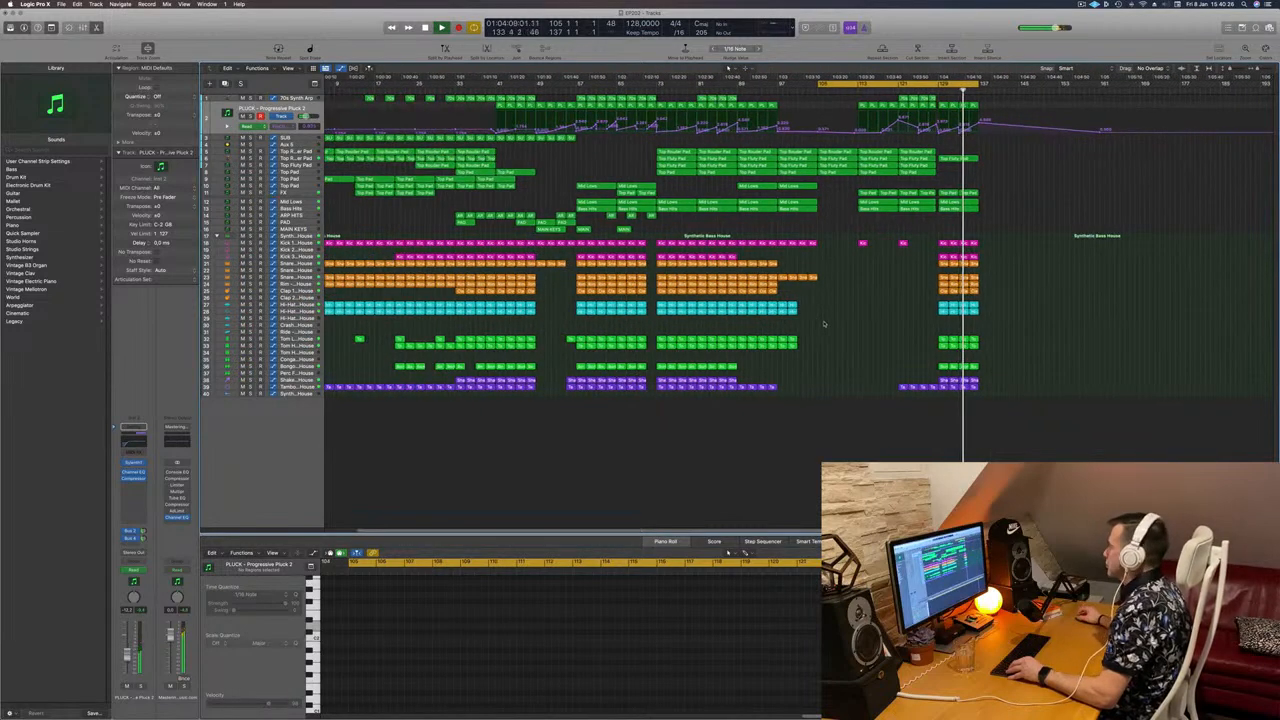
{"action": "key", "text": "super+Left"}
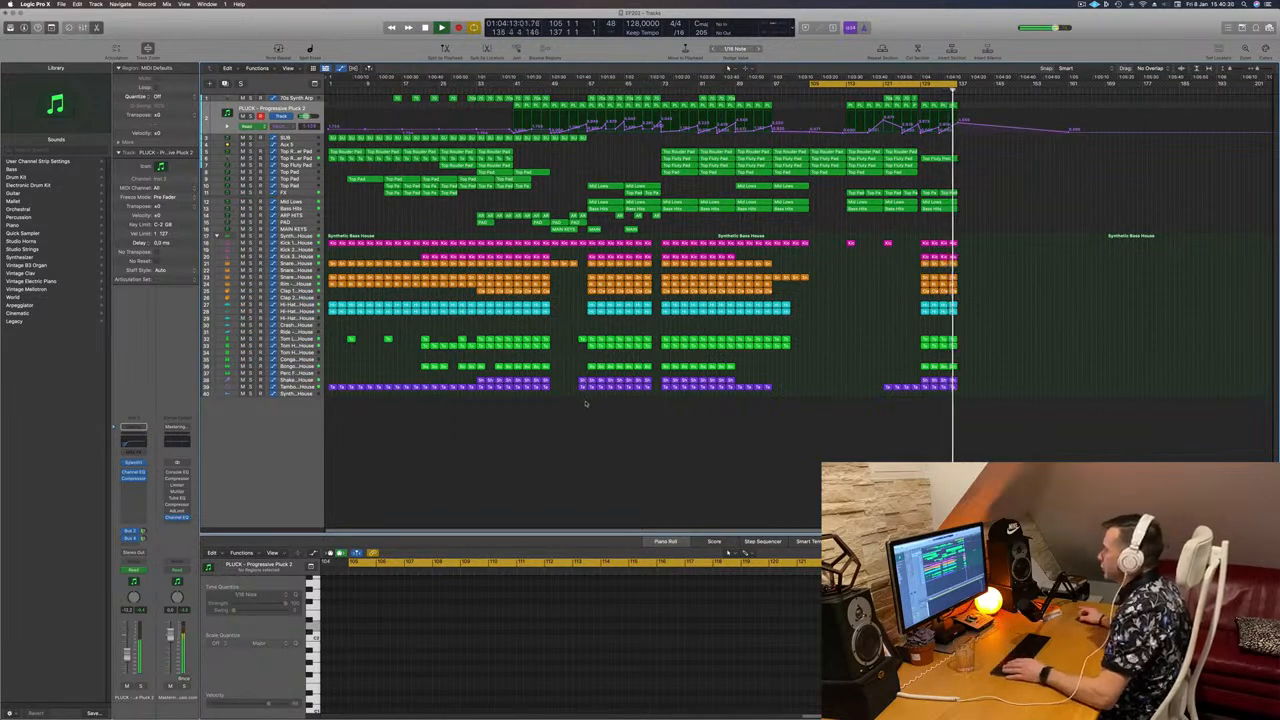
{"action": "left_click_drag", "start_coordinate": [581, 405], "coordinate": [655, 100]}
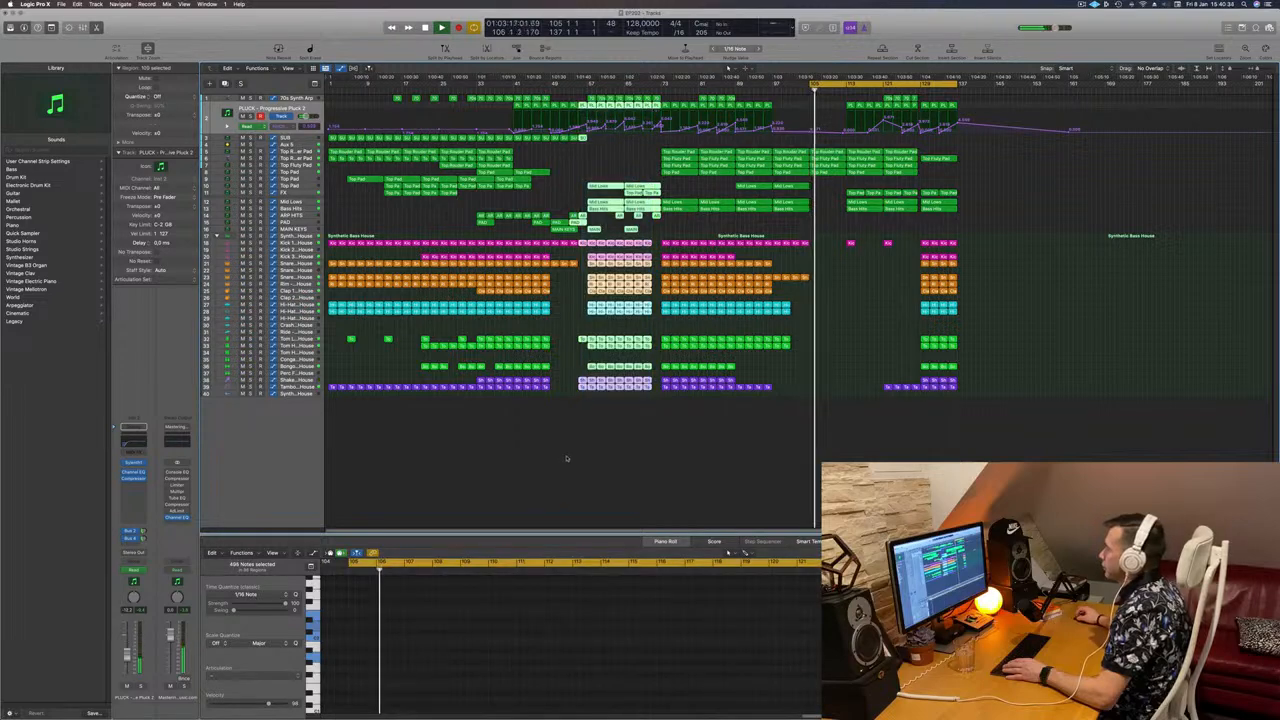
Step: Copy the bar 57–73 section across all tracks to bar 137, undoing an earlier misplaced copy
{"action": "left_click_drag", "start_coordinate": [595, 417], "coordinate": [1028, 102]}
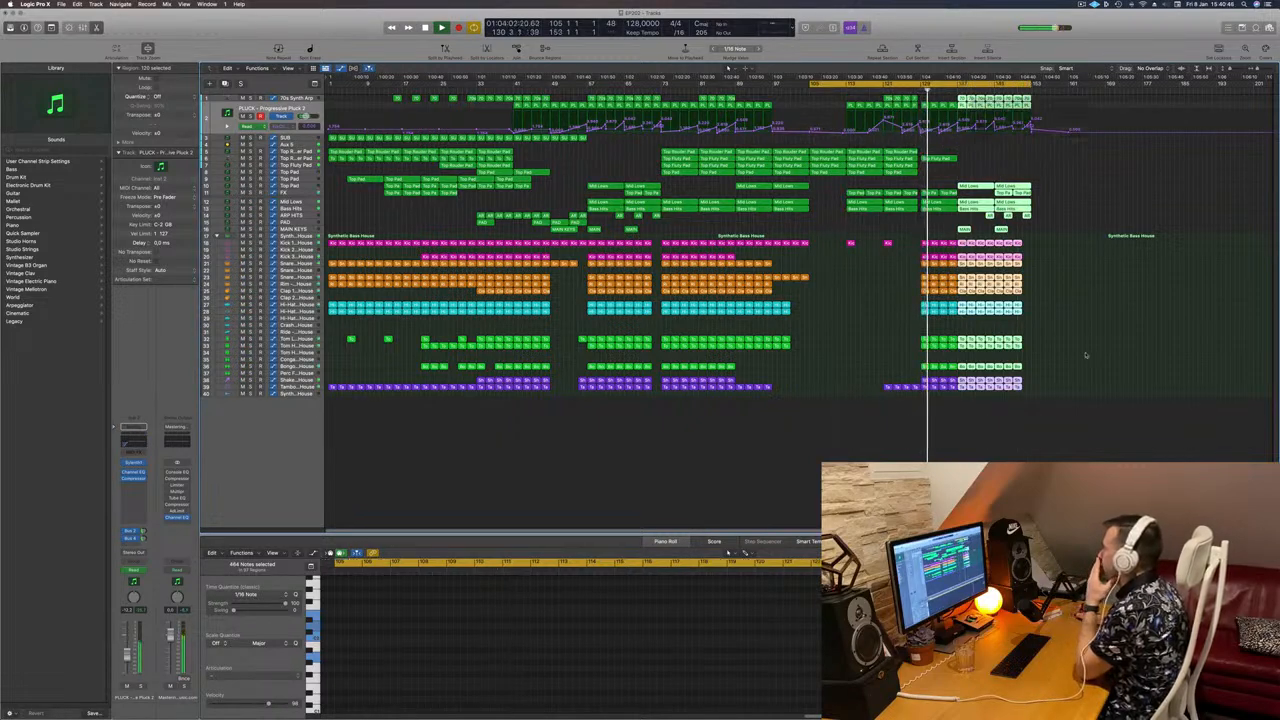
{"action": "left_click", "coordinate": [1056, 316]}
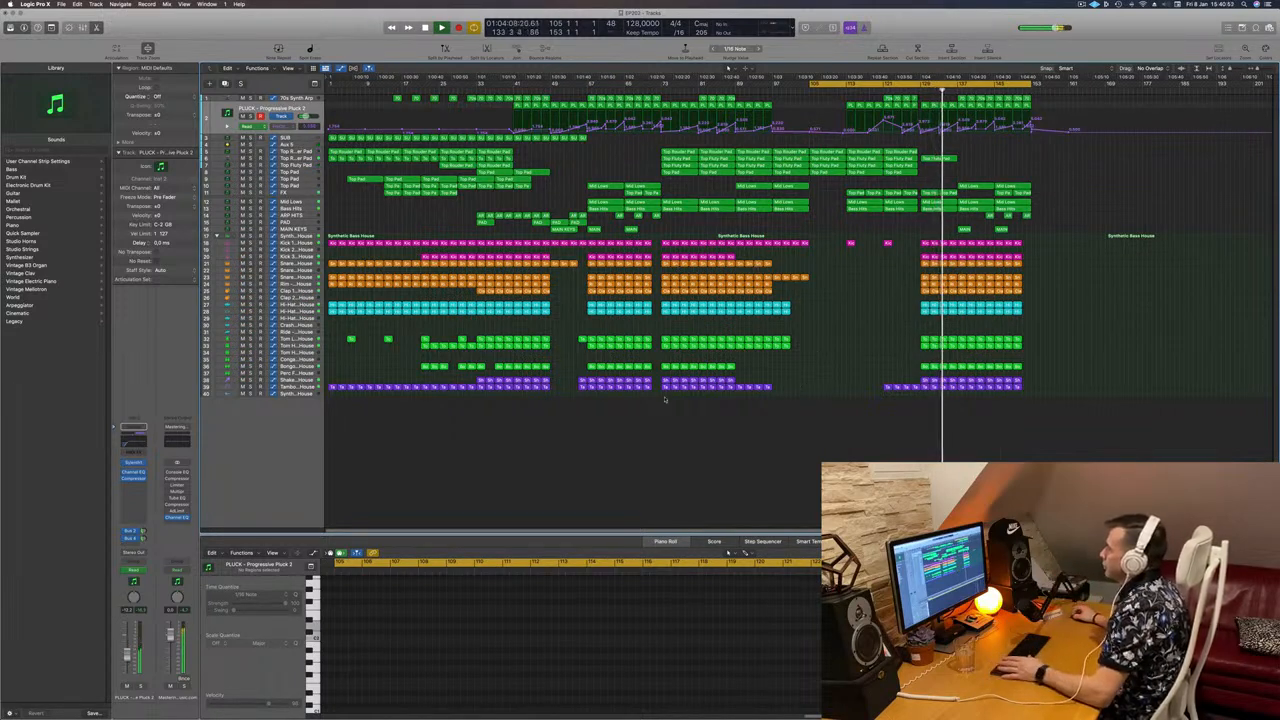
{"action": "left_click_drag", "start_coordinate": [662, 404], "coordinate": [706, 252]}
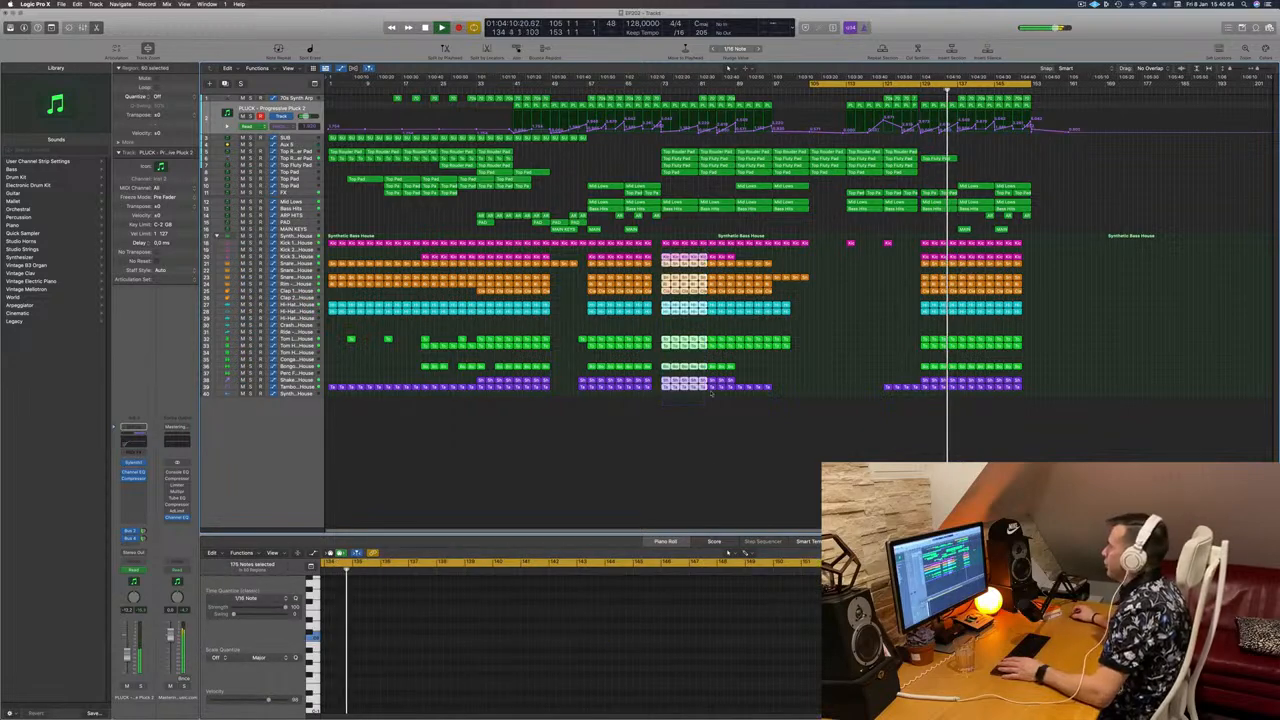
{"action": "key", "text": "super+z"}
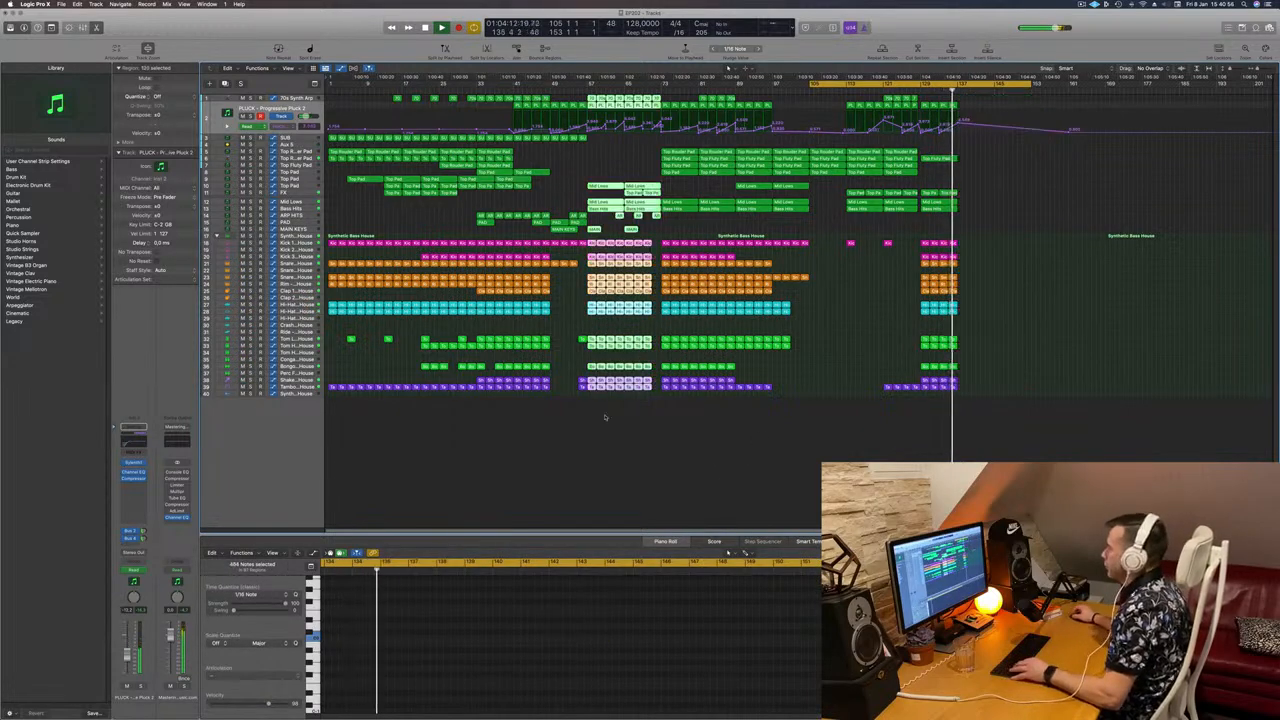
{"action": "left_click_drag", "start_coordinate": [592, 405], "coordinate": [735, 88]}
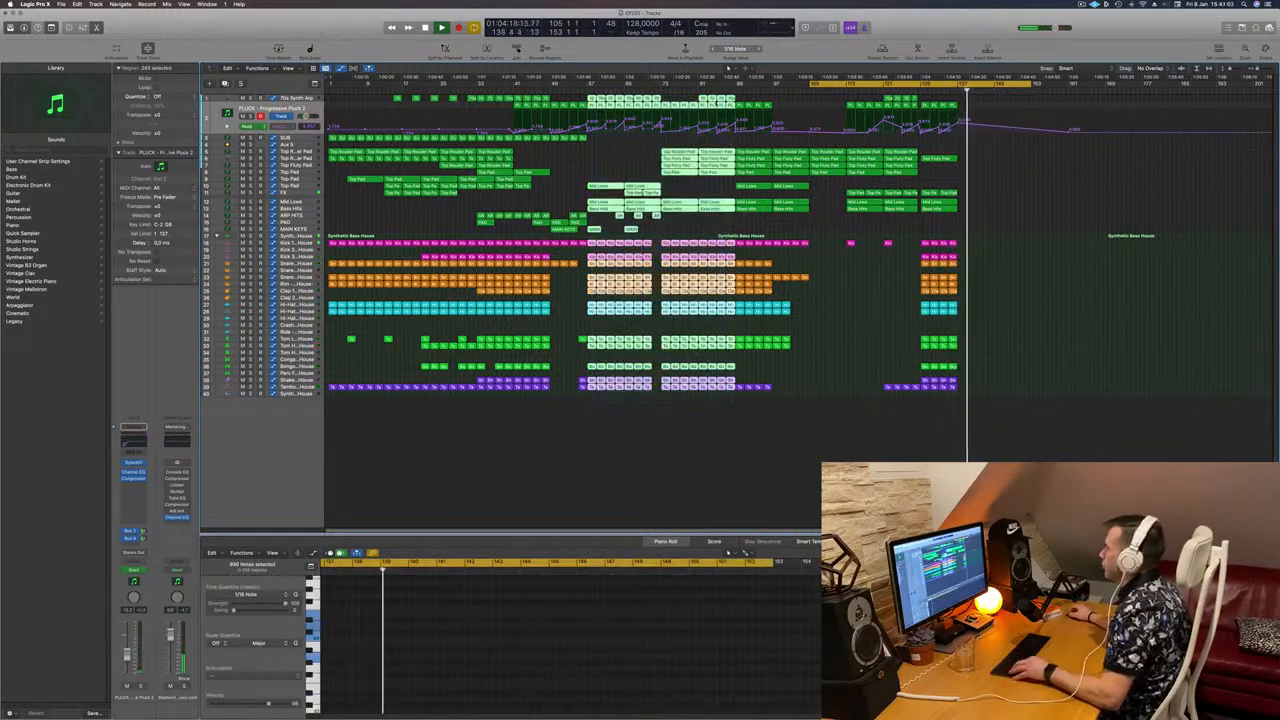
{"action": "left_click_drag", "start_coordinate": [594, 99], "coordinate": [963, 100]}
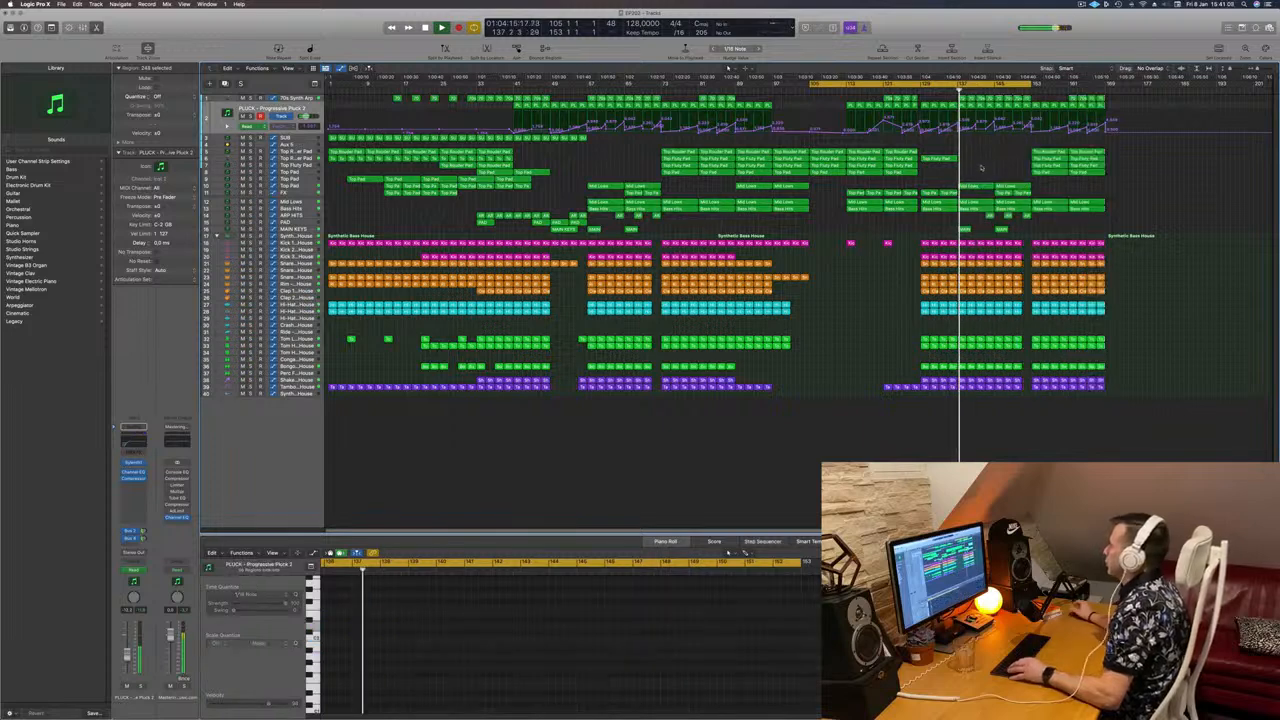
{"action": "left_click", "coordinate": [982, 167]}
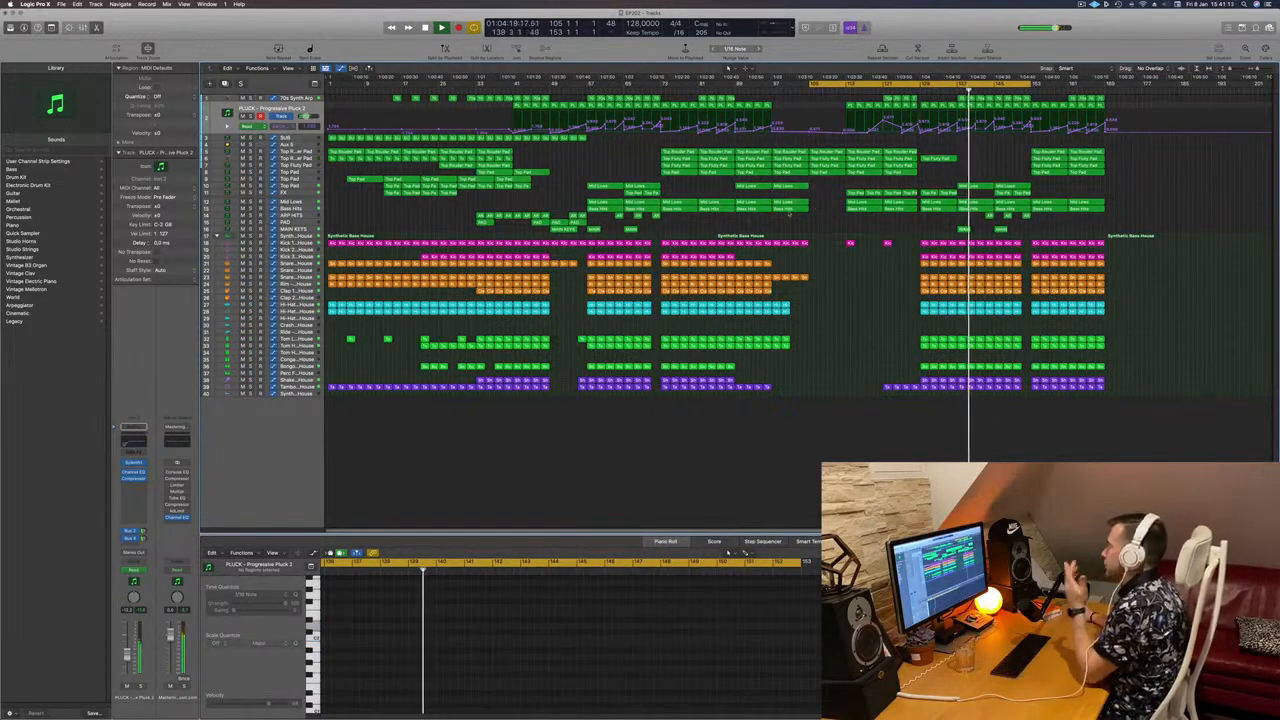
Step: Option-drag the MAIN KEYS region with its automation to a later bar
{"action": "left_click", "coordinate": [566, 229]}
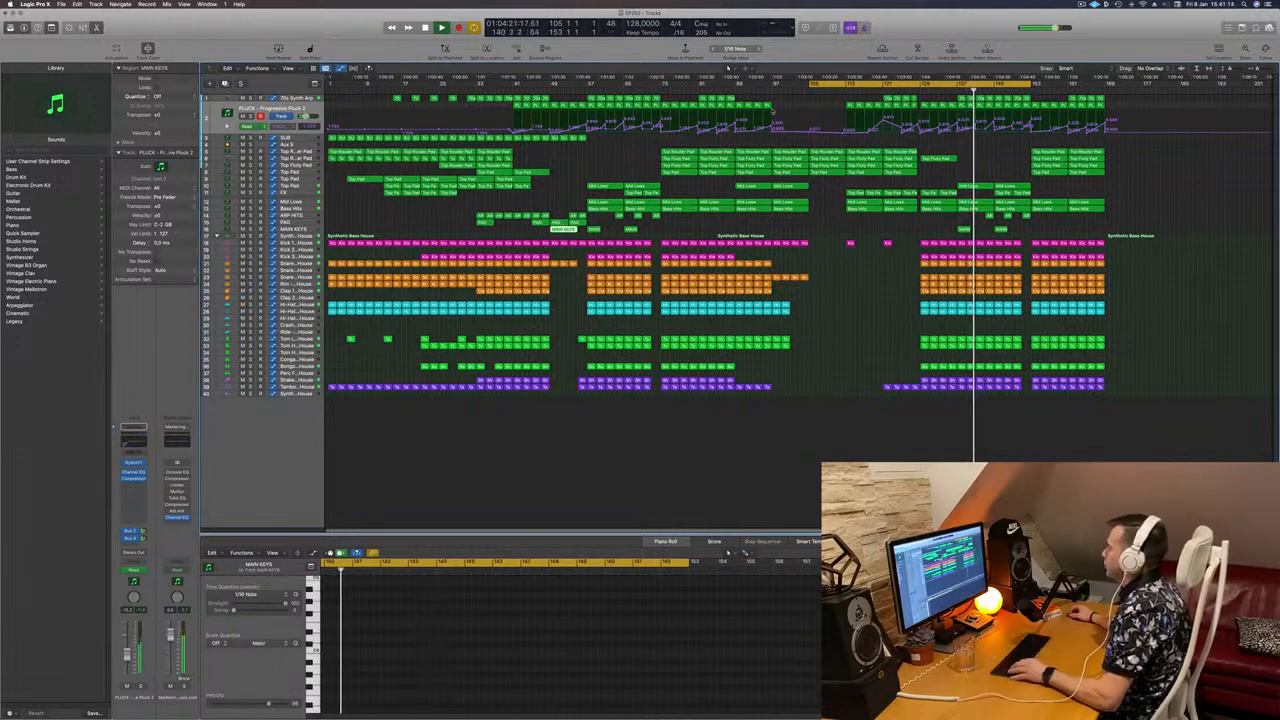
{"action": "left_click", "coordinate": [808, 84]}
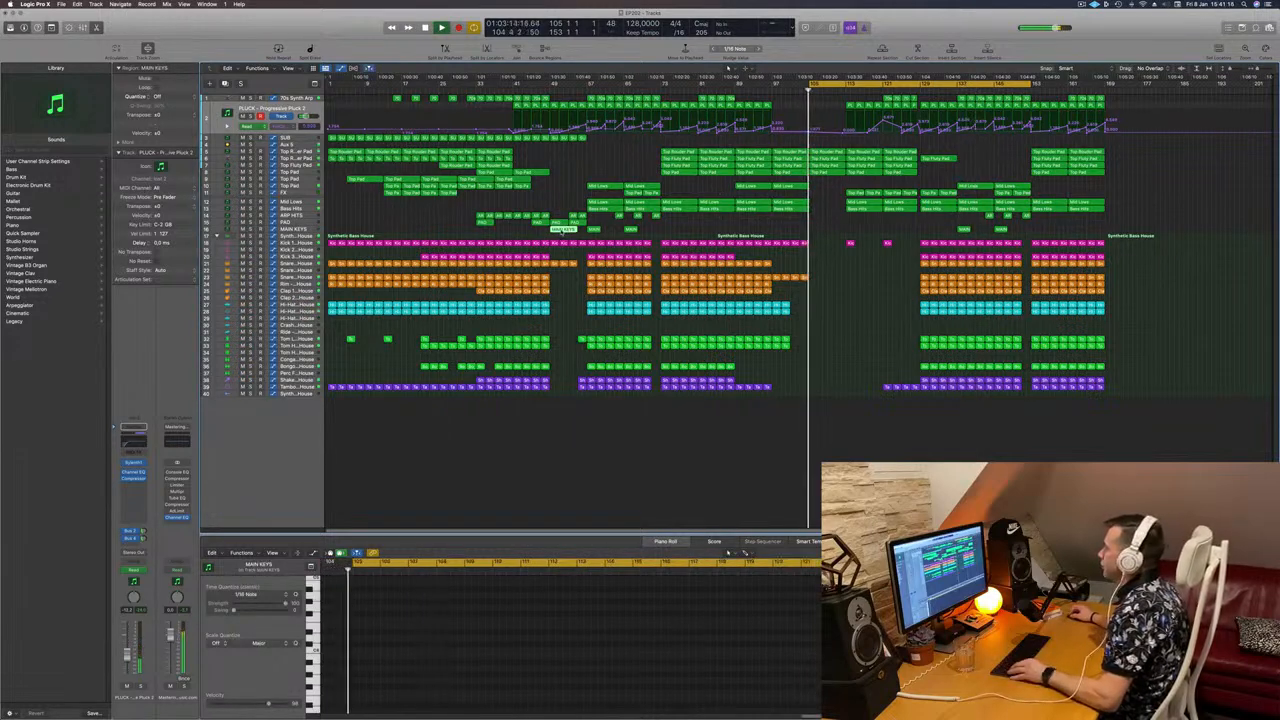
{"action": "left_click_drag", "start_coordinate": [566, 229], "coordinate": [859, 232]}
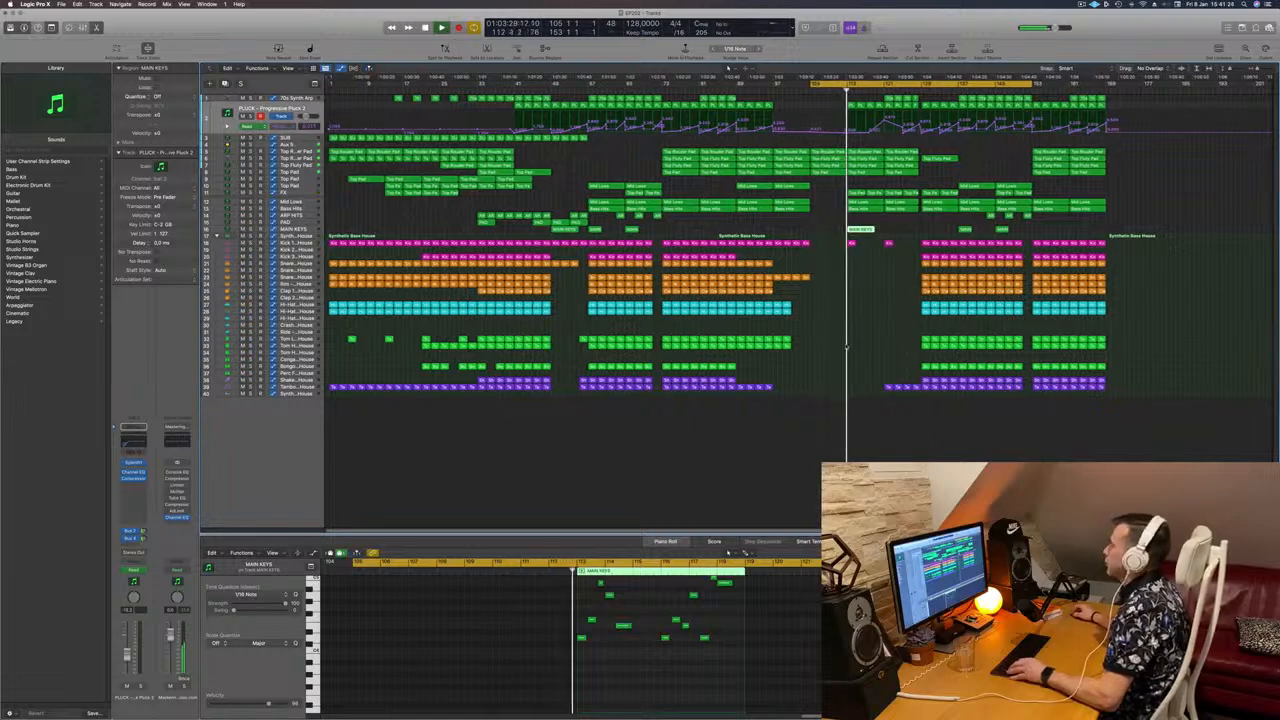
{"action": "scroll", "coordinate": [890, 316], "scroll_direction": "up", "scroll_amount": 5}
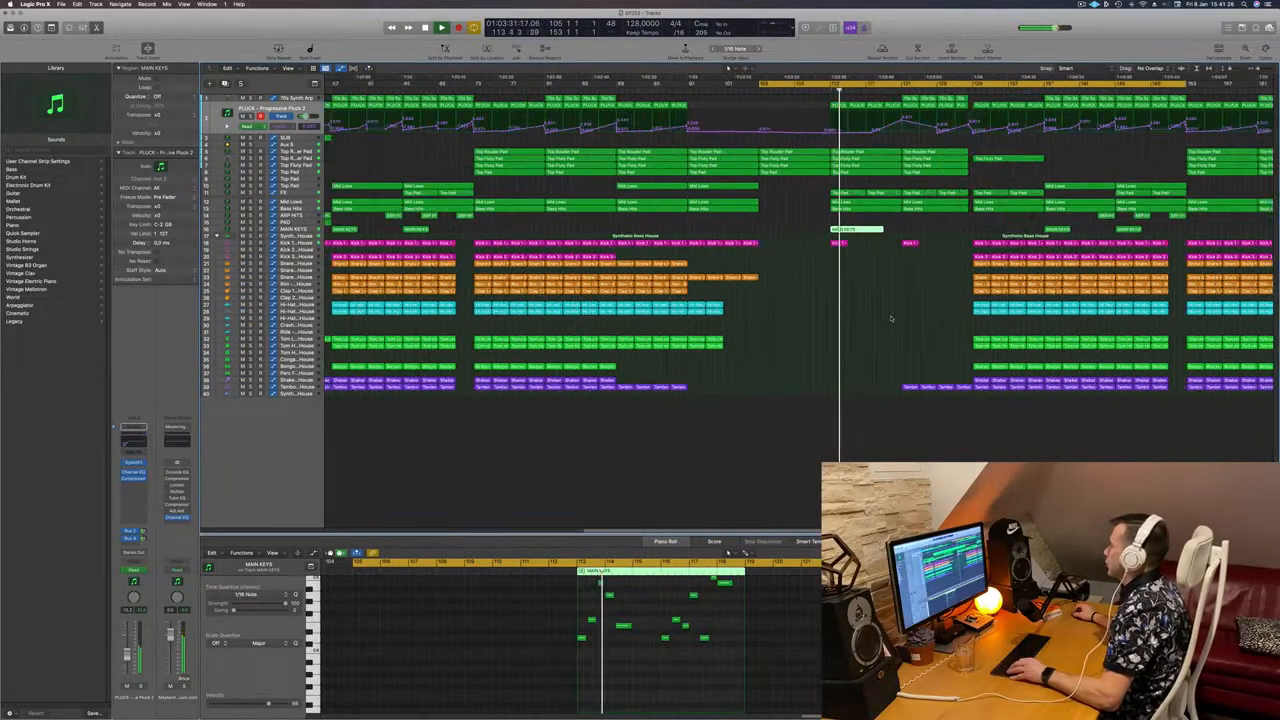
{"action": "scroll", "coordinate": [890, 316], "scroll_direction": "down", "scroll_amount": 5}
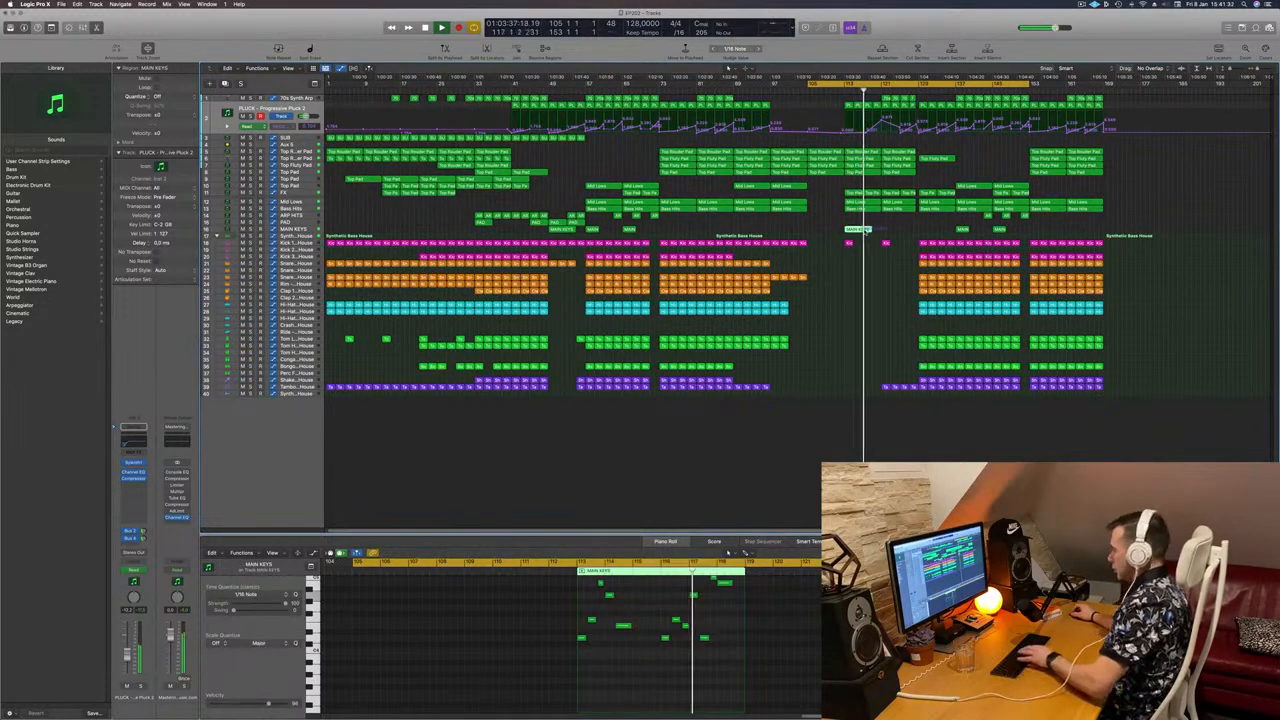
Step: Select both MAIN KEYS regions and audition them from bar 112 and bar 95
{"action": "left_click_drag", "start_coordinate": [654, 229], "coordinate": [851, 234]}
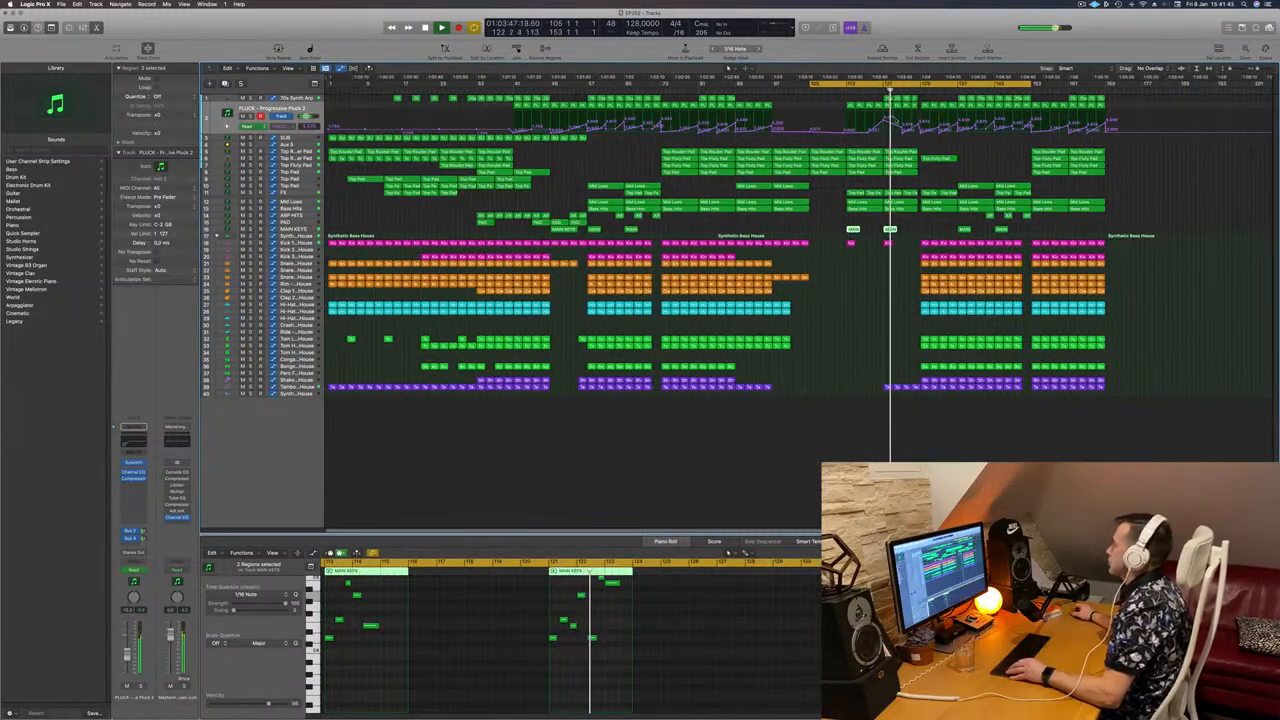
{"action": "left_click", "coordinate": [842, 91]}
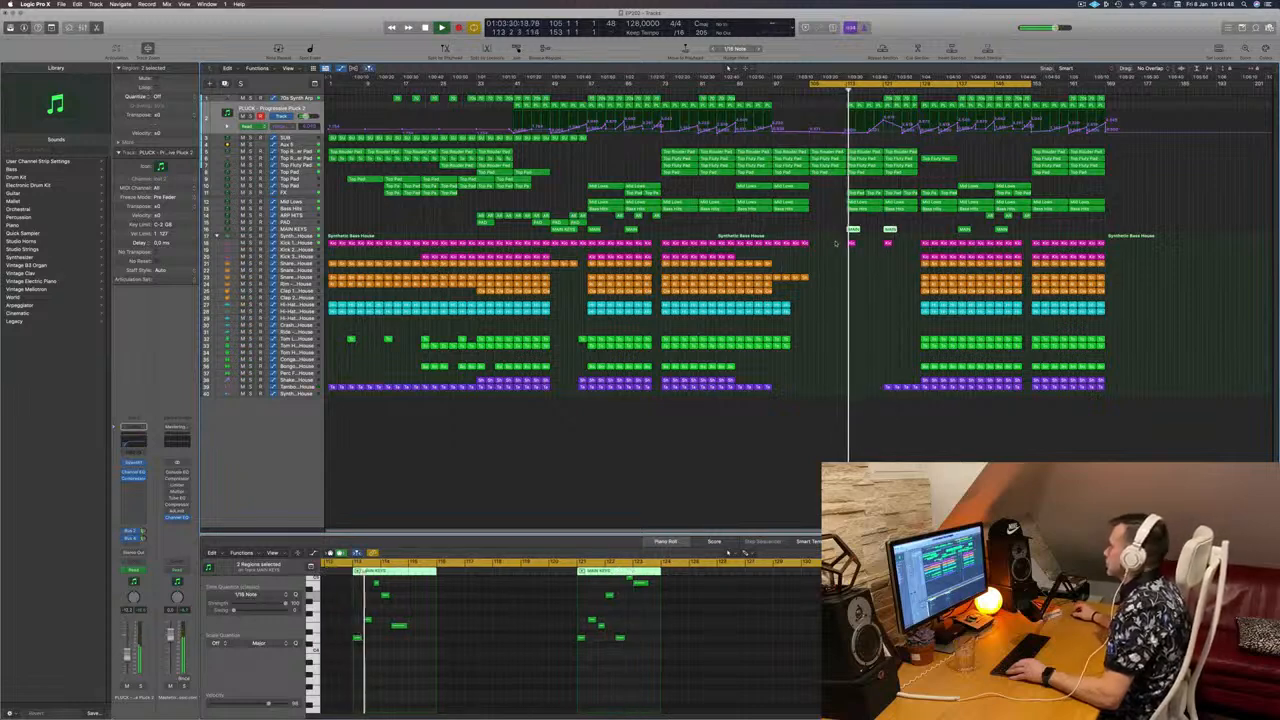
{"action": "left_click", "coordinate": [866, 245]}
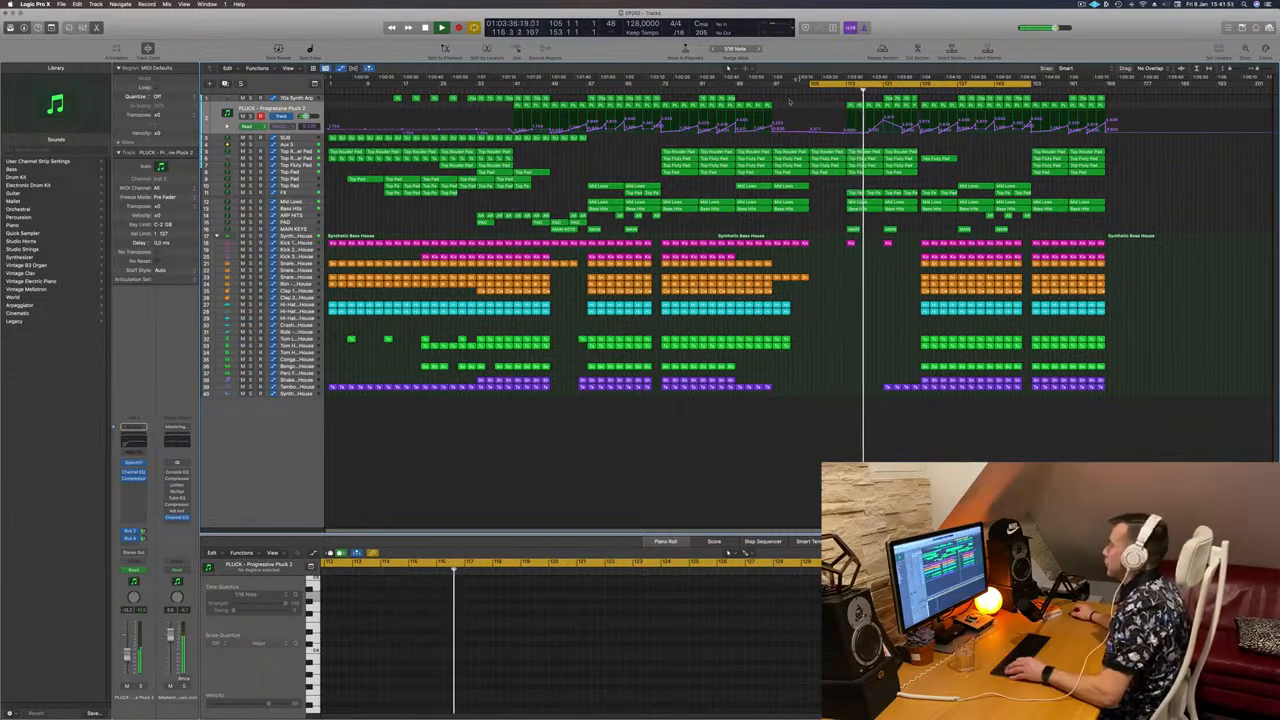
{"action": "left_click_drag", "start_coordinate": [911, 231], "coordinate": [814, 230]}
{"action": "scroll", "coordinate": [856, 230], "scroll_direction": "up", "scroll_amount": 2}
{"action": "left_click", "coordinate": [755, 88]}
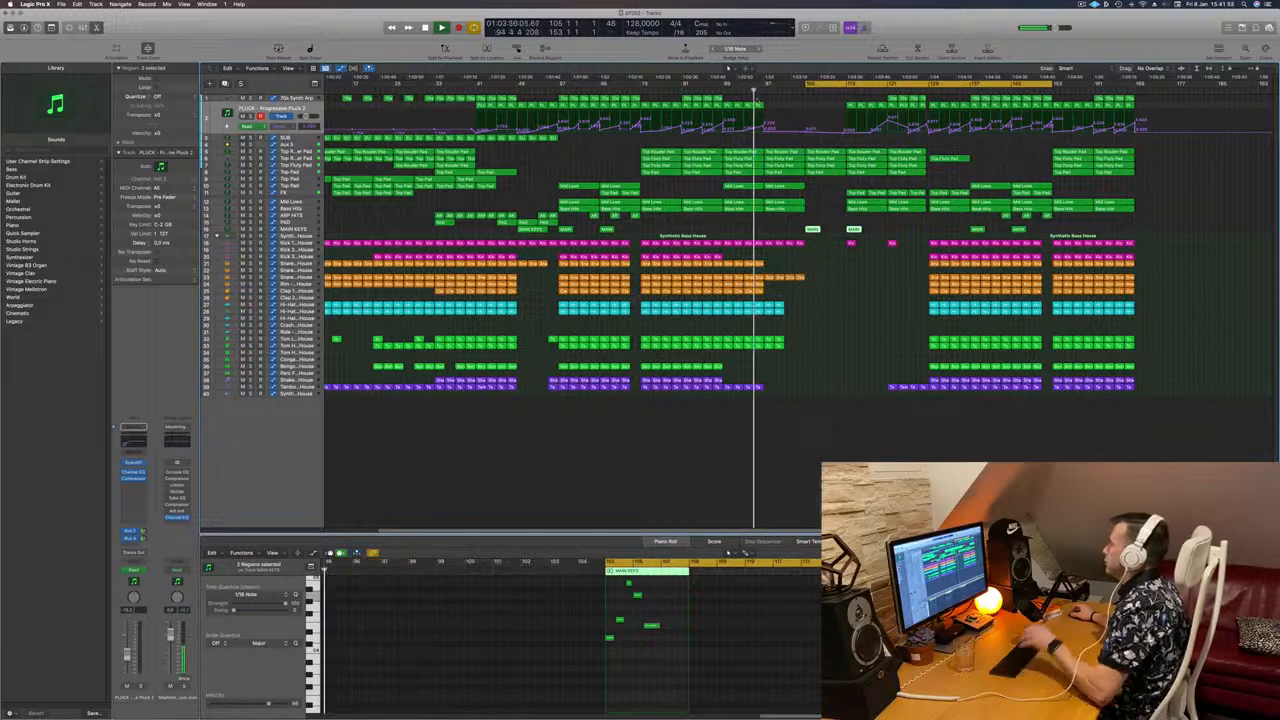
{"action": "left_click", "coordinate": [828, 261]}
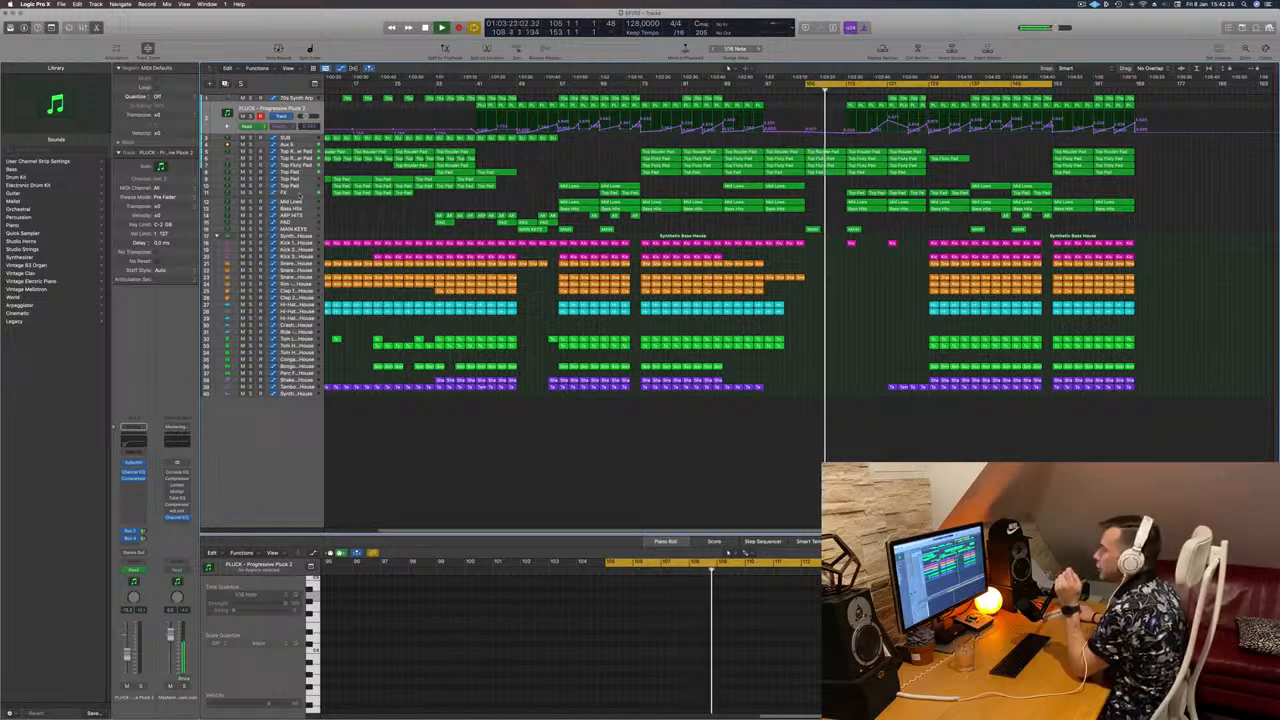
Step: Show the FX track's H-Delay feedback automation lane and replay from eight bars back
{"action": "left_click", "coordinate": [303, 192]}
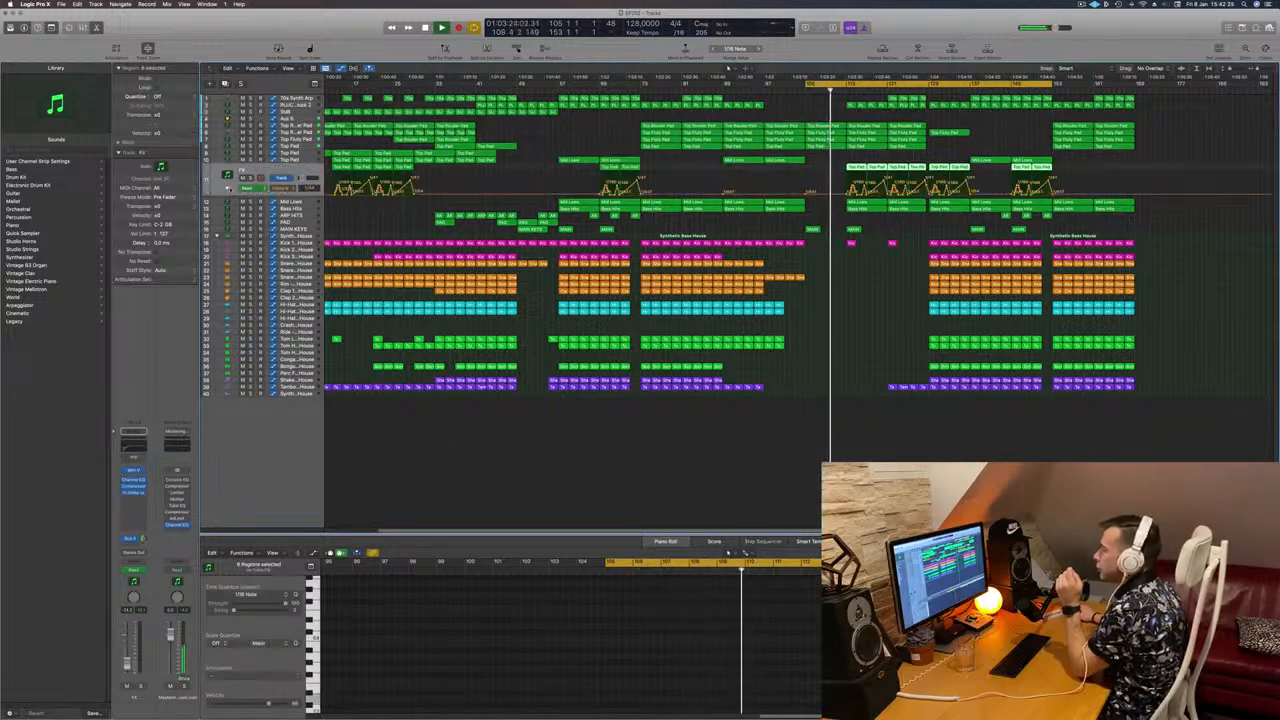
{"action": "left_click", "coordinate": [227, 188]}
{"action": "left_click", "coordinate": [227, 188]}
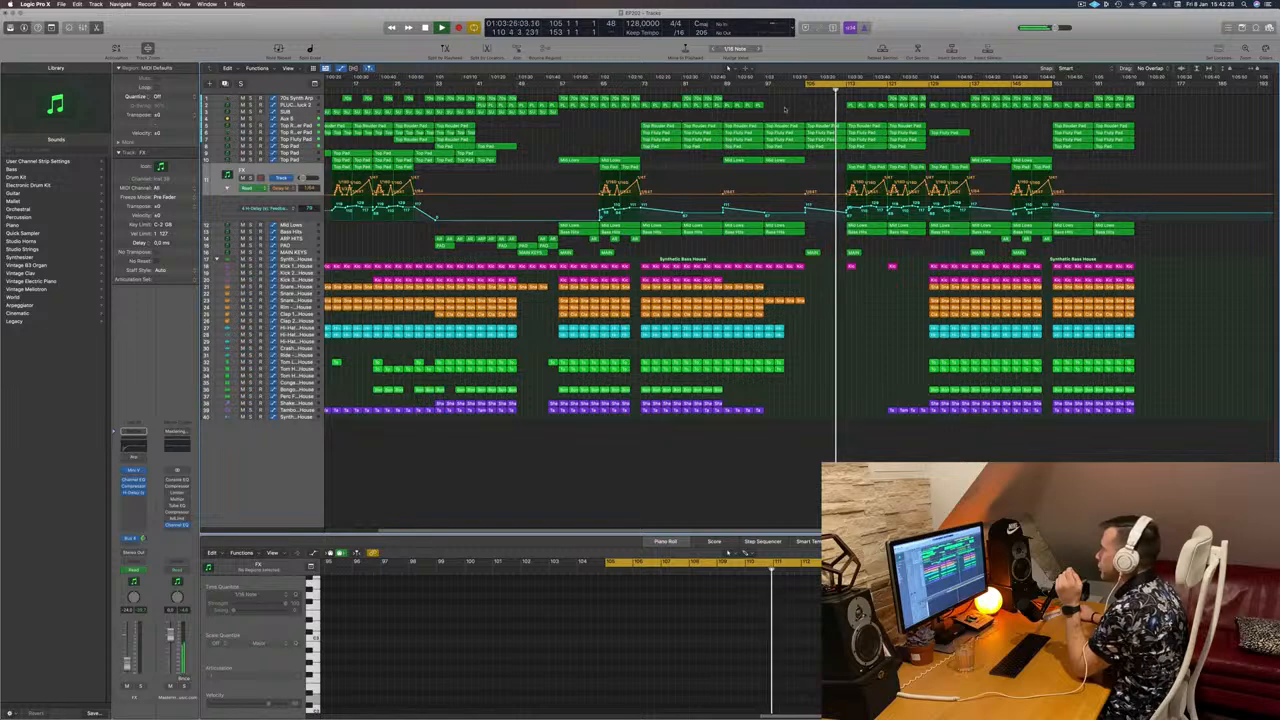
{"action": "key", "text": "shift+comma"}
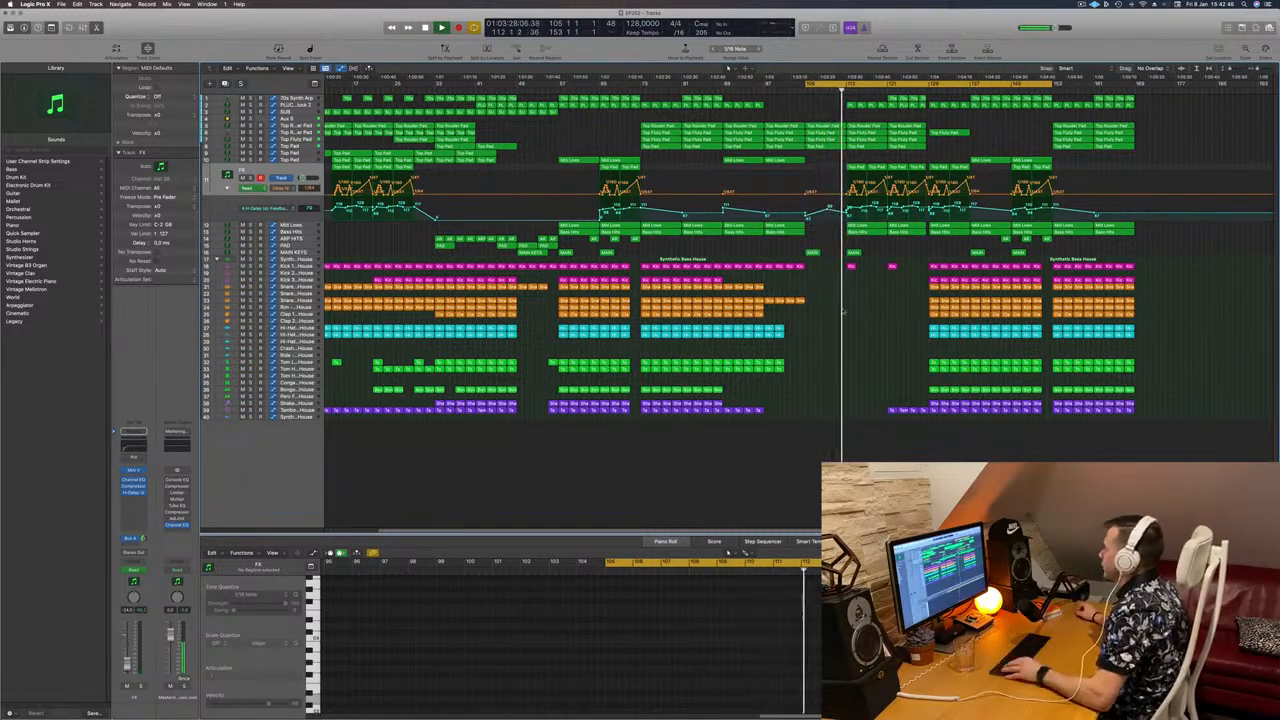
{"action": "scroll", "coordinate": [815, 271], "scroll_direction": "down", "scroll_amount": 1}
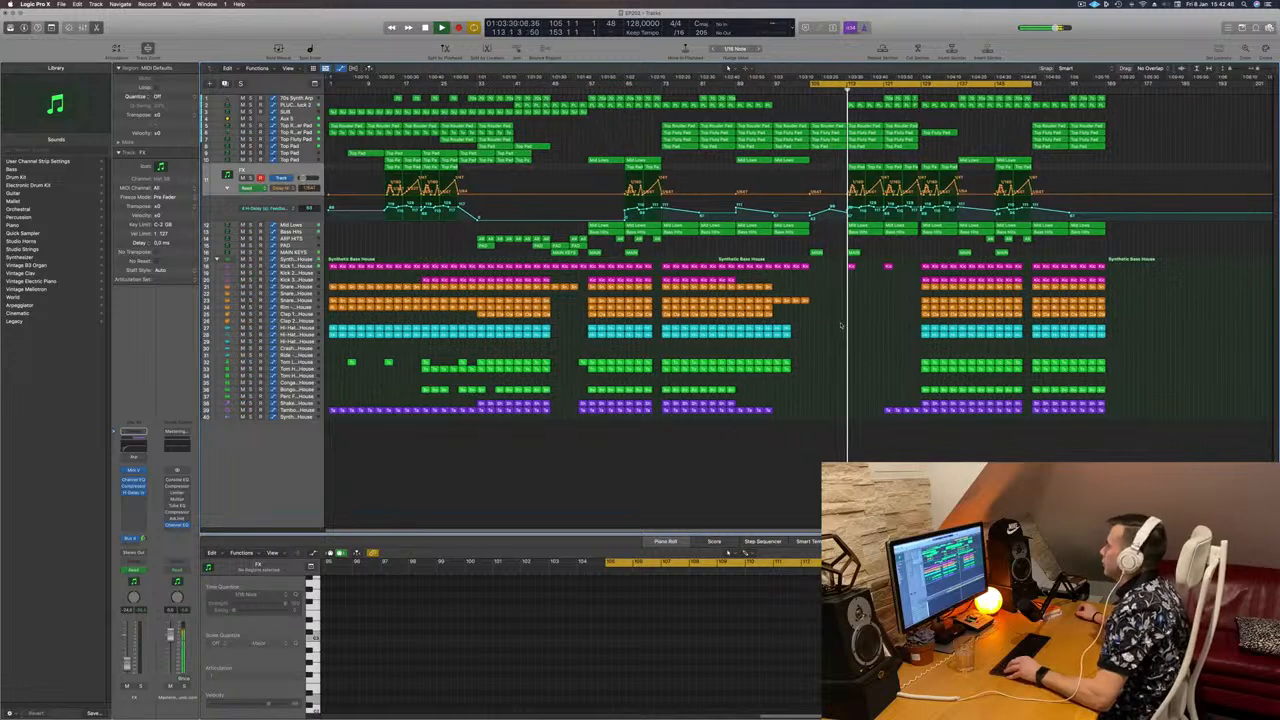
{"action": "scroll", "coordinate": [831, 348], "scroll_direction": "down", "scroll_amount": 1}
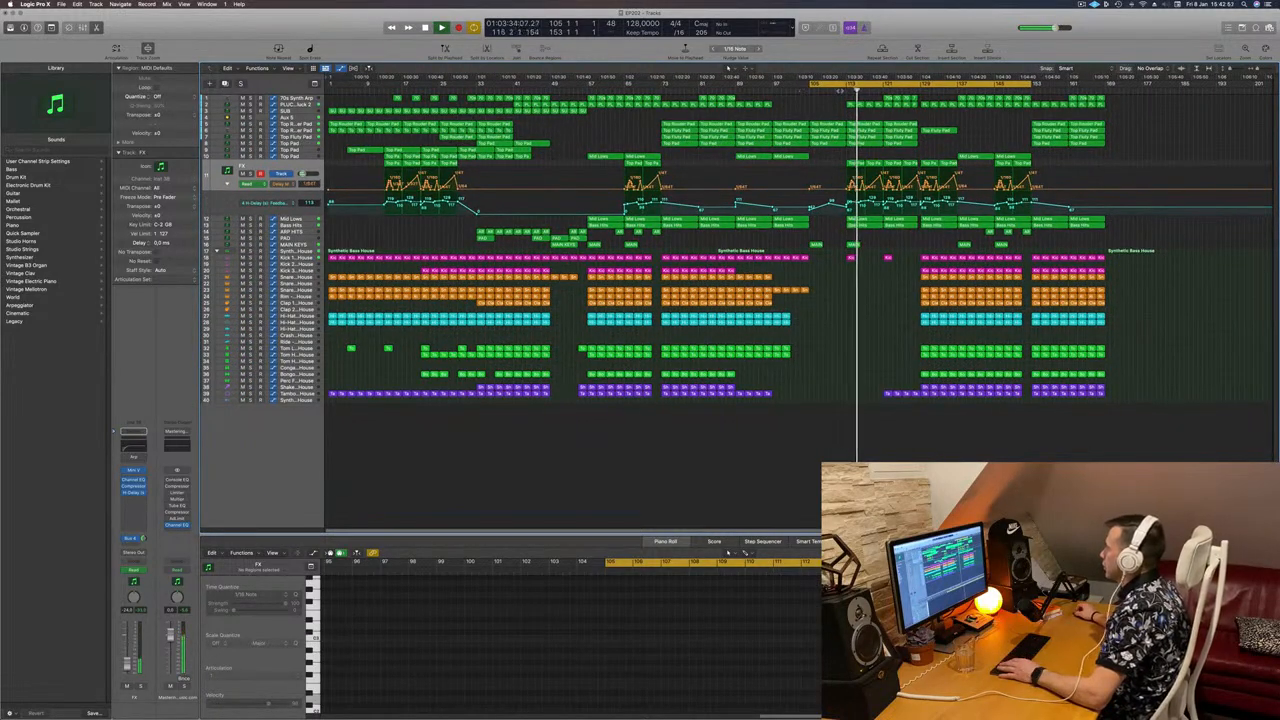
Step: Select the Mid Lows region, replay from bar 121, and select the 70s Synth Arp track
{"action": "left_click", "coordinate": [865, 221]}
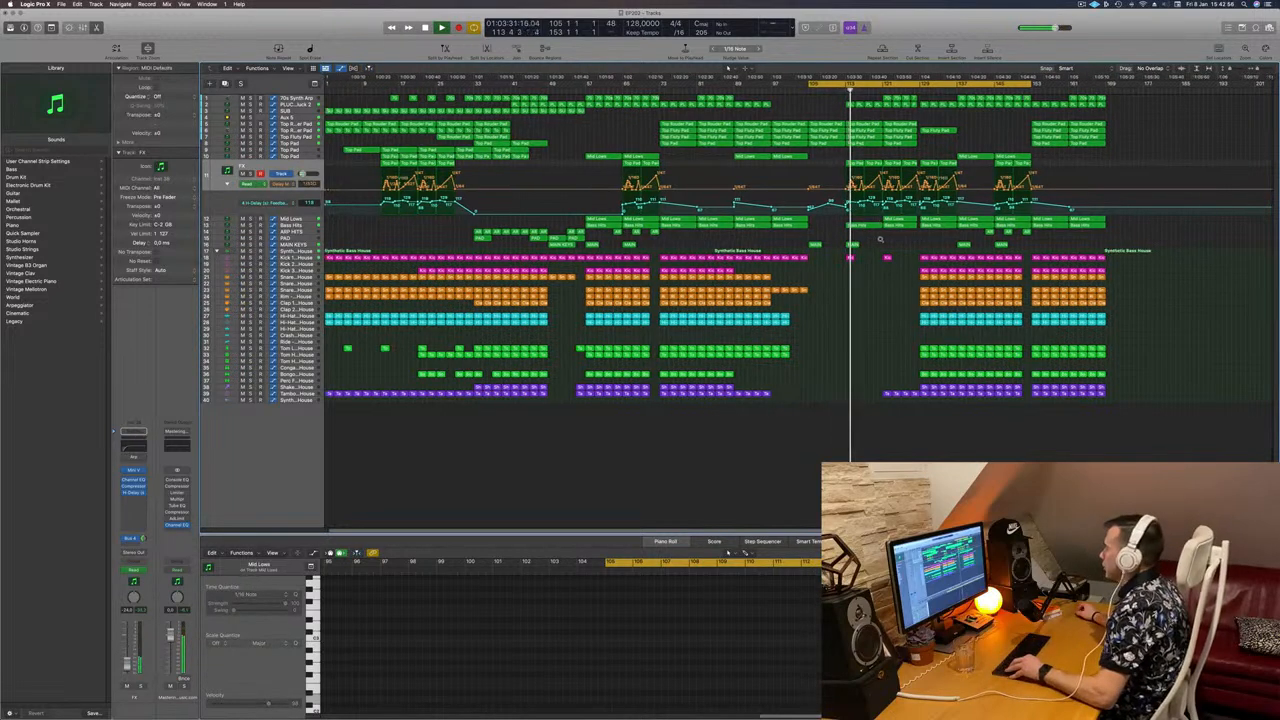
{"action": "scroll", "coordinate": [877, 240], "scroll_direction": "up", "scroll_amount": 3}
{"action": "scroll", "coordinate": [885, 240], "scroll_direction": "down", "scroll_amount": 2}
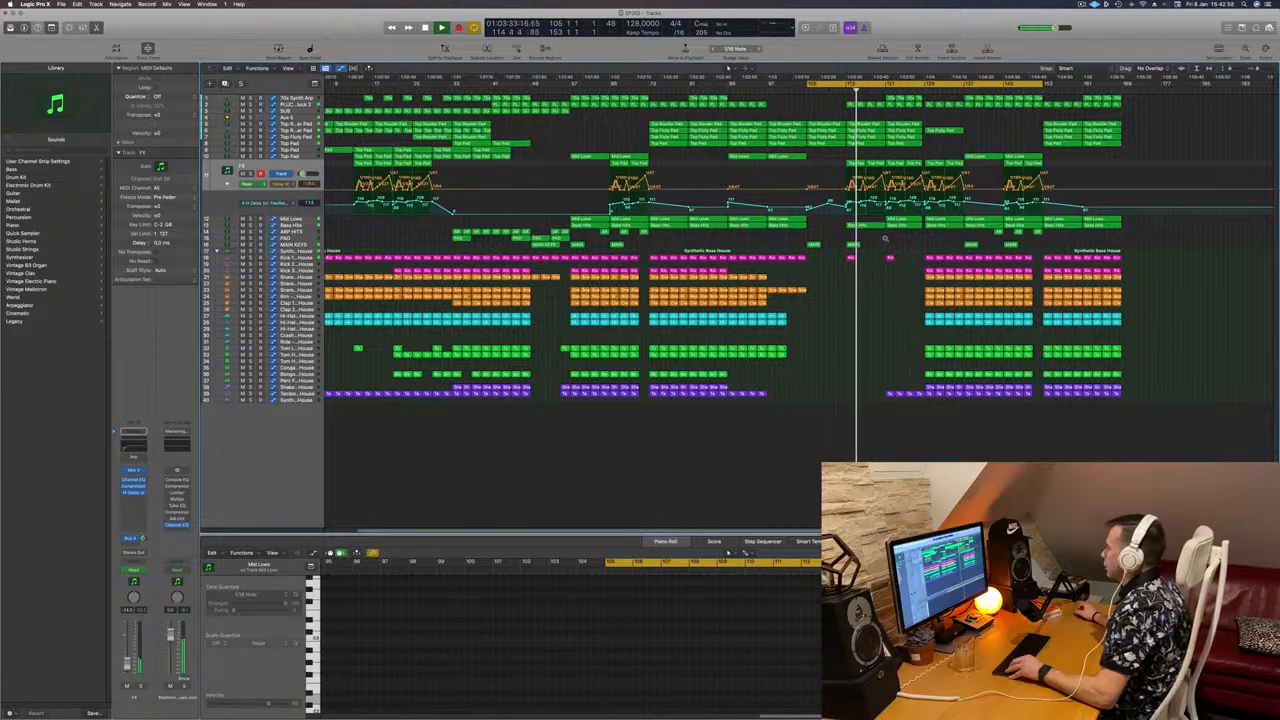
{"action": "scroll", "coordinate": [884, 239], "scroll_direction": "down", "scroll_amount": 1}
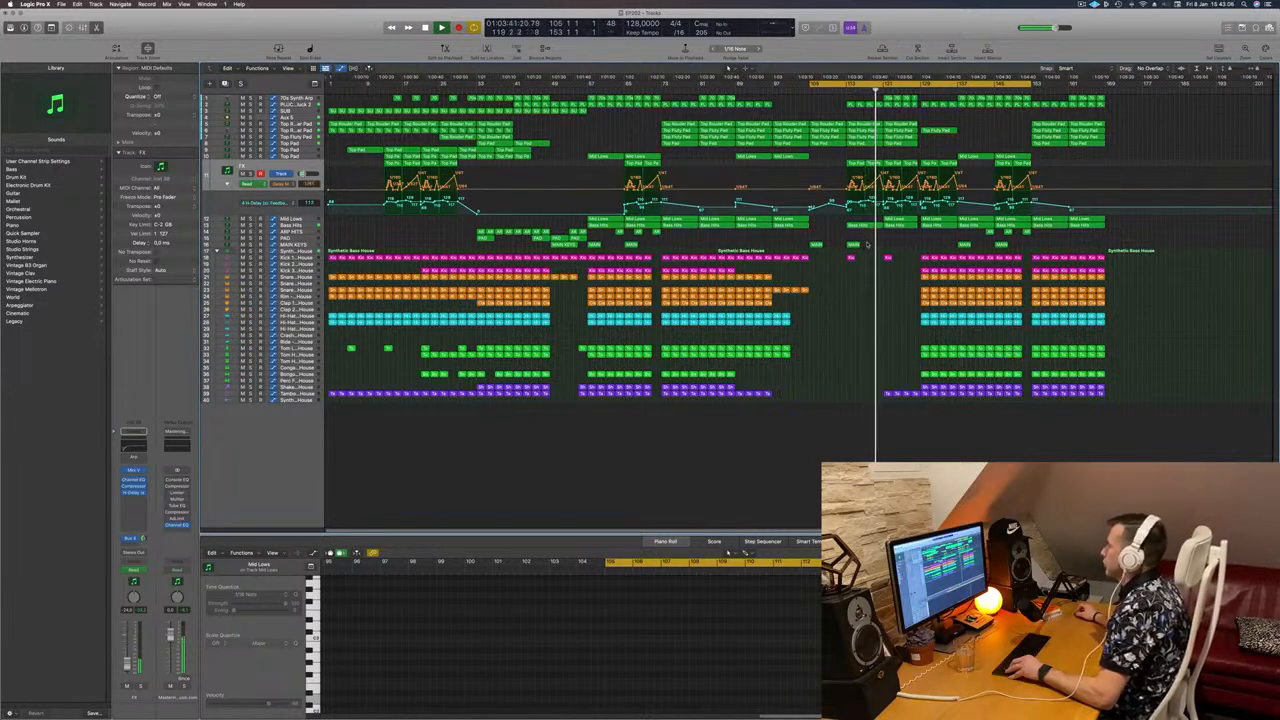
{"action": "scroll", "coordinate": [867, 244], "scroll_direction": "up", "scroll_amount": 4}
{"action": "scroll", "coordinate": [876, 244], "scroll_direction": "down", "scroll_amount": 4}
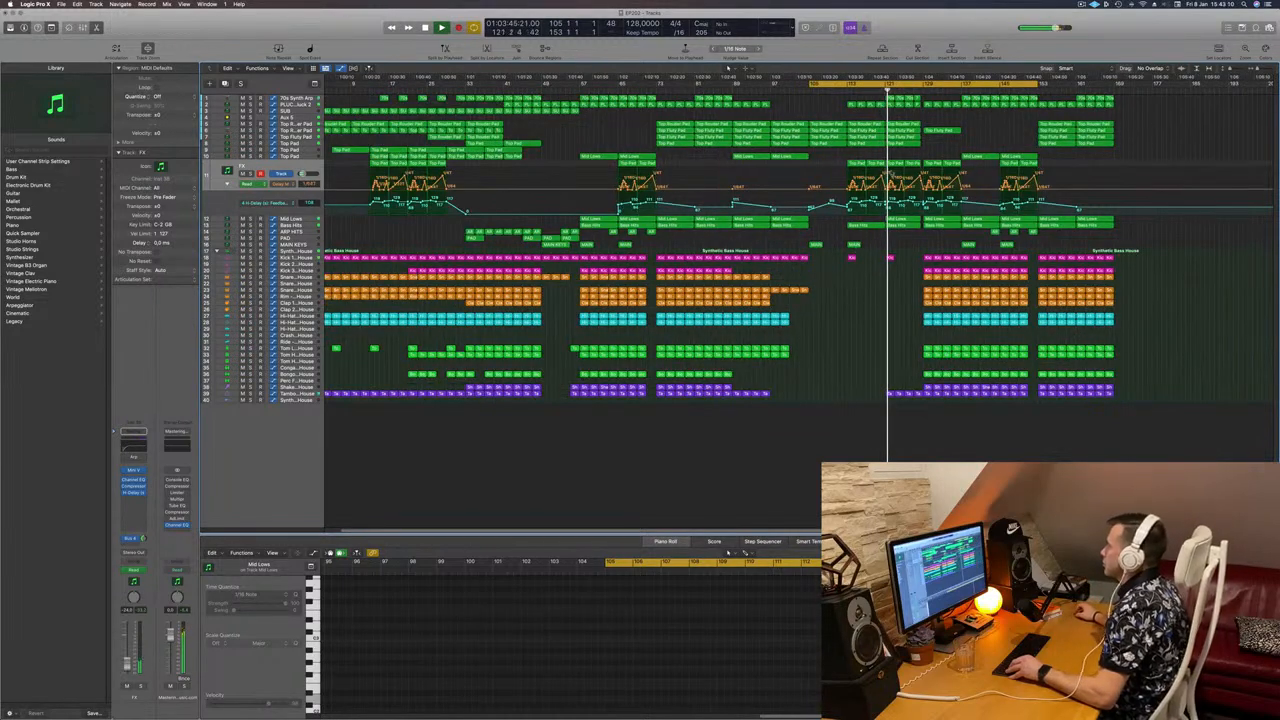
{"action": "scroll", "coordinate": [836, 101], "scroll_direction": "down", "scroll_amount": 2}
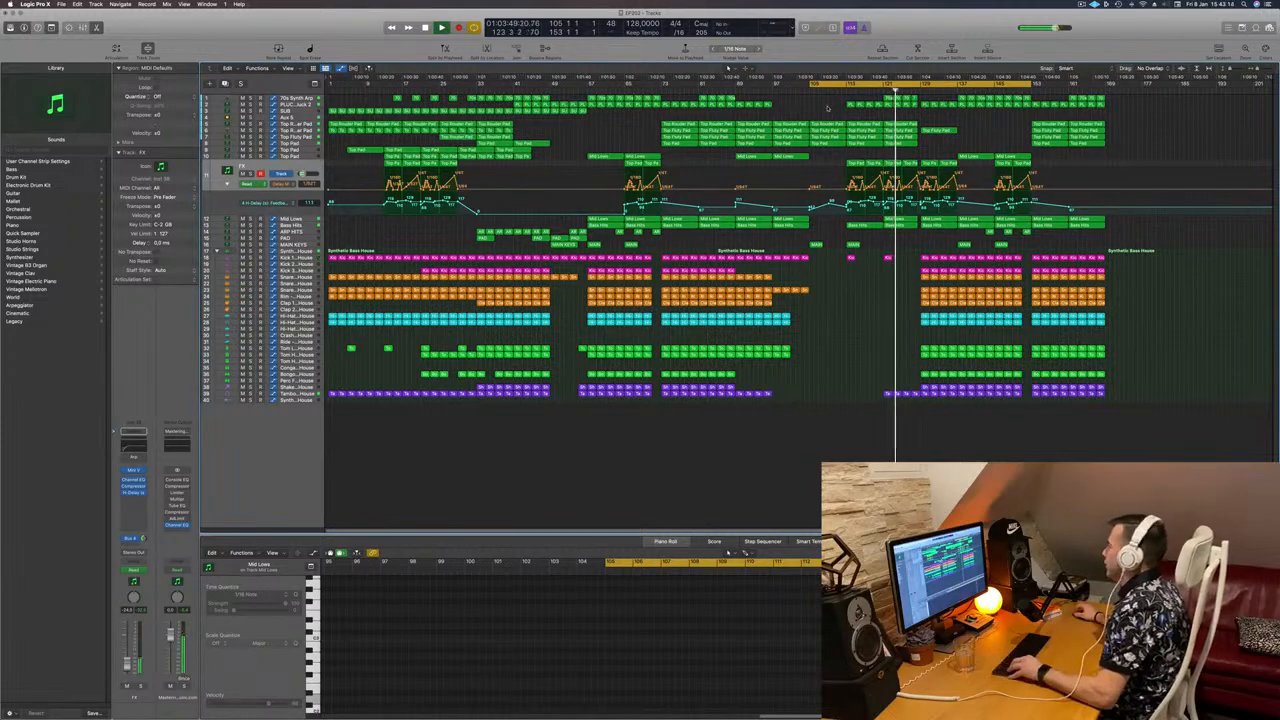
{"action": "scroll", "coordinate": [883, 290], "scroll_direction": "up", "scroll_amount": 5}
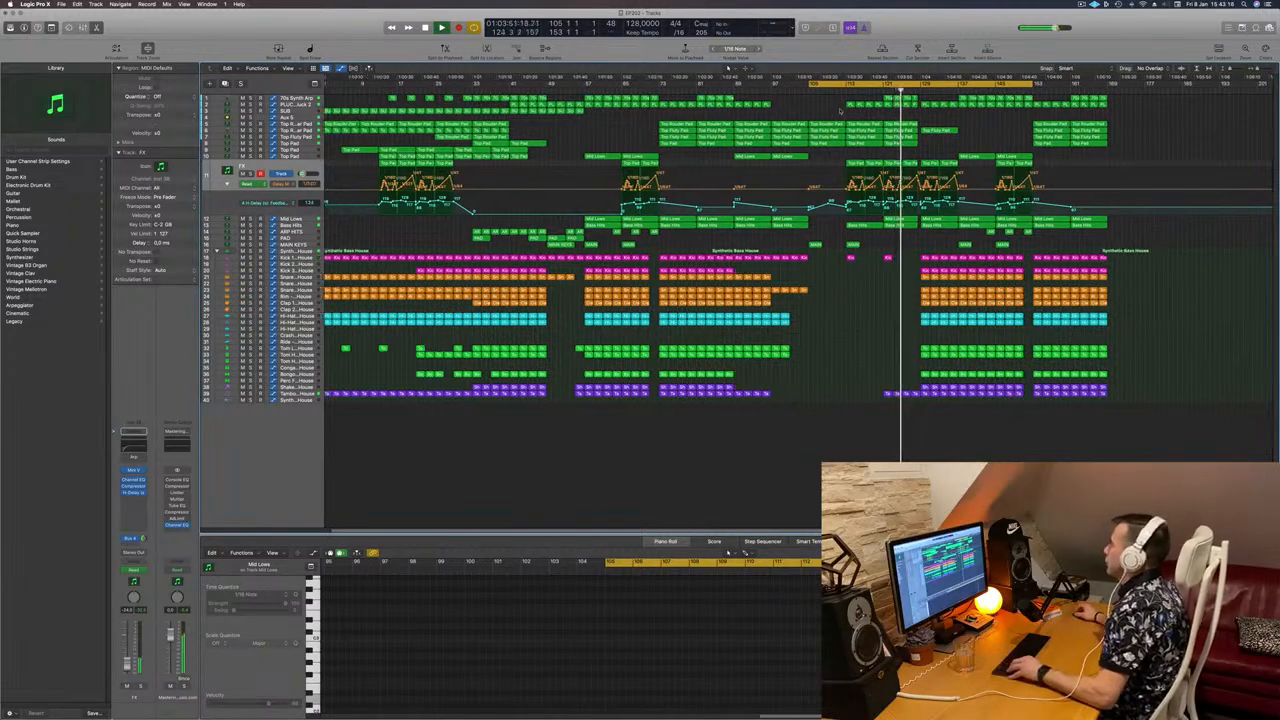
{"action": "scroll", "coordinate": [883, 290], "scroll_direction": "up", "scroll_amount": 3}
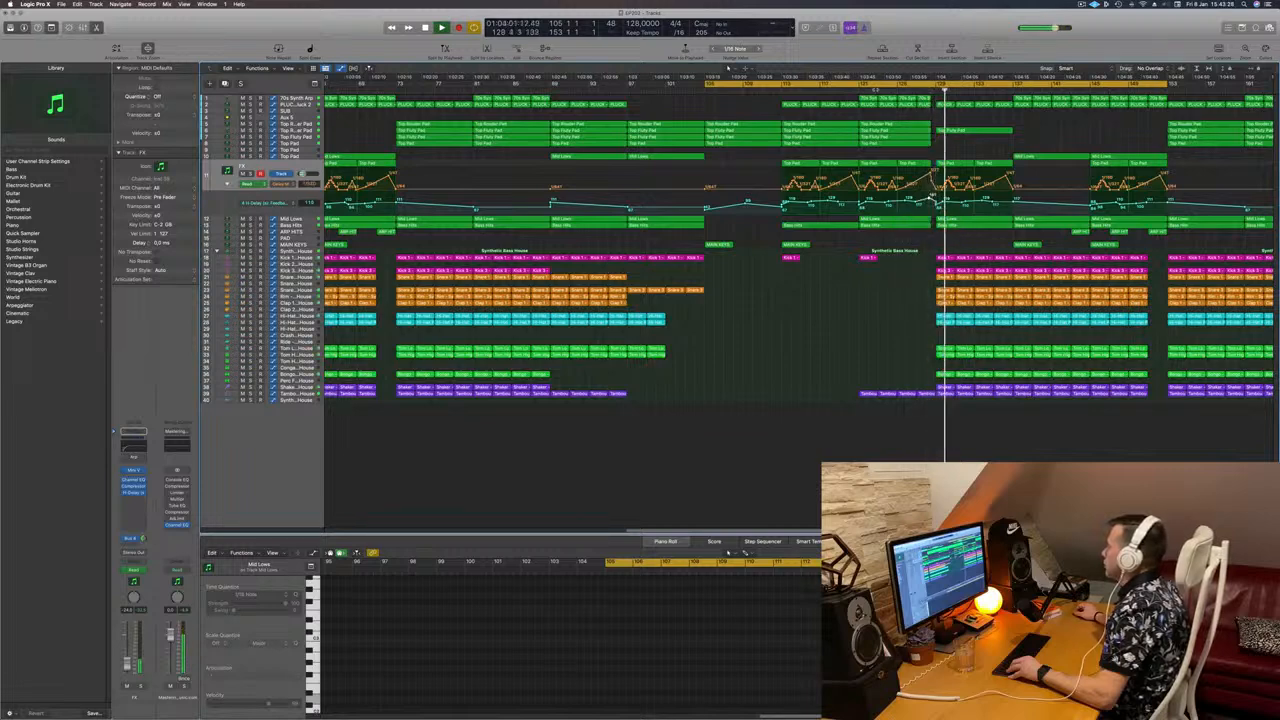
{"action": "left_click", "coordinate": [856, 92]}
{"action": "scroll", "coordinate": [869, 151], "scroll_direction": "down", "scroll_amount": 2}
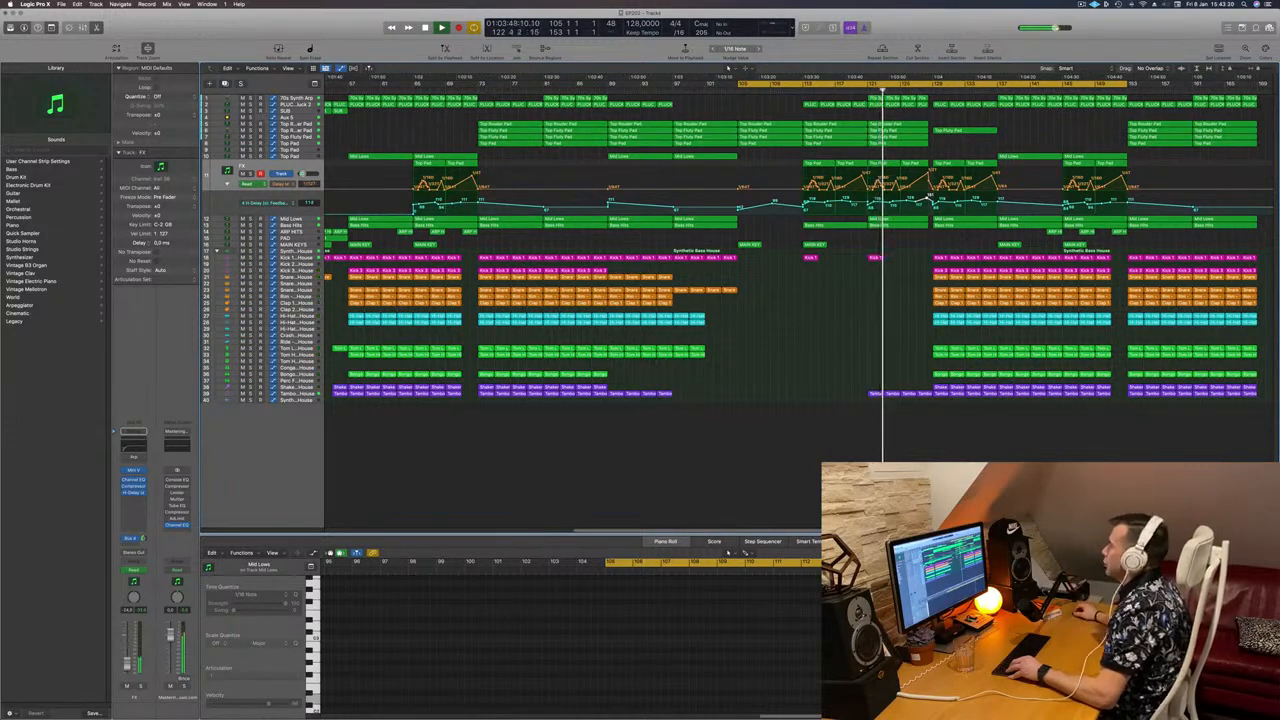
{"action": "left_click", "coordinate": [860, 92]}
{"action": "scroll", "coordinate": [881, 140], "scroll_direction": "down", "scroll_amount": 3}
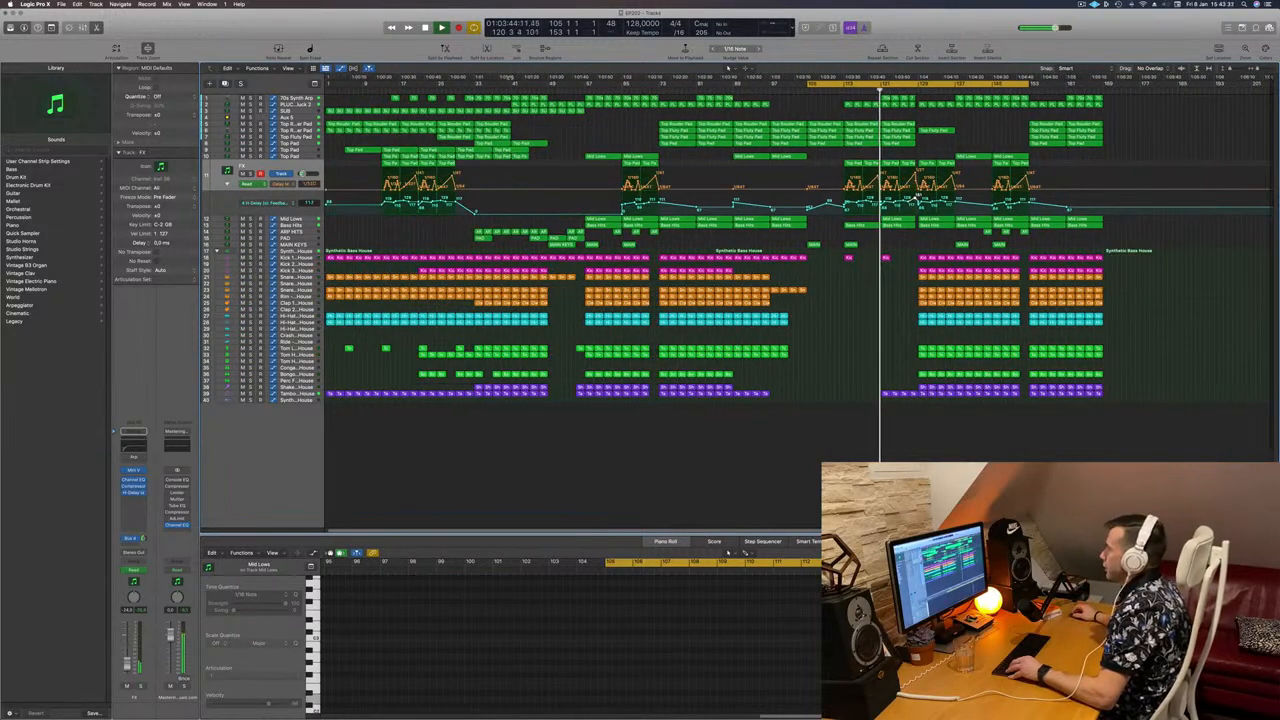
{"action": "left_click", "coordinate": [286, 100]}
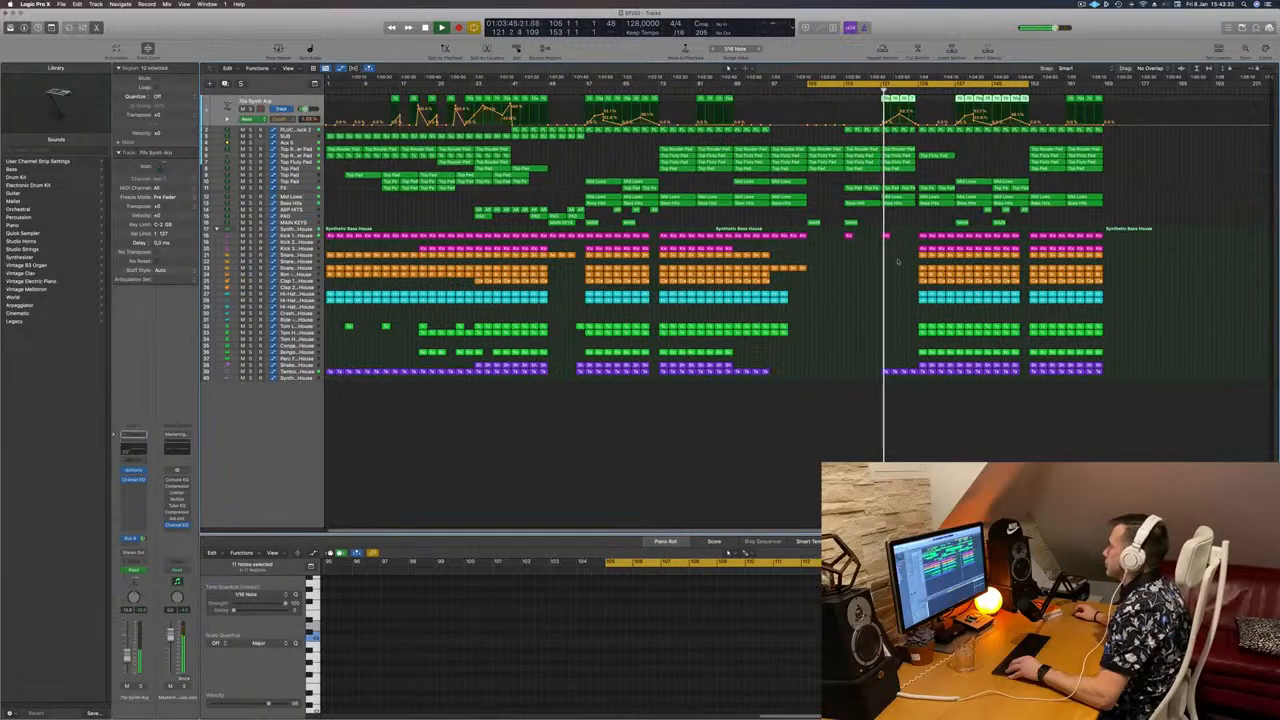
{"action": "left_click", "coordinate": [840, 312]}
{"action": "scroll", "coordinate": [840, 312], "scroll_direction": "up", "scroll_amount": 5}
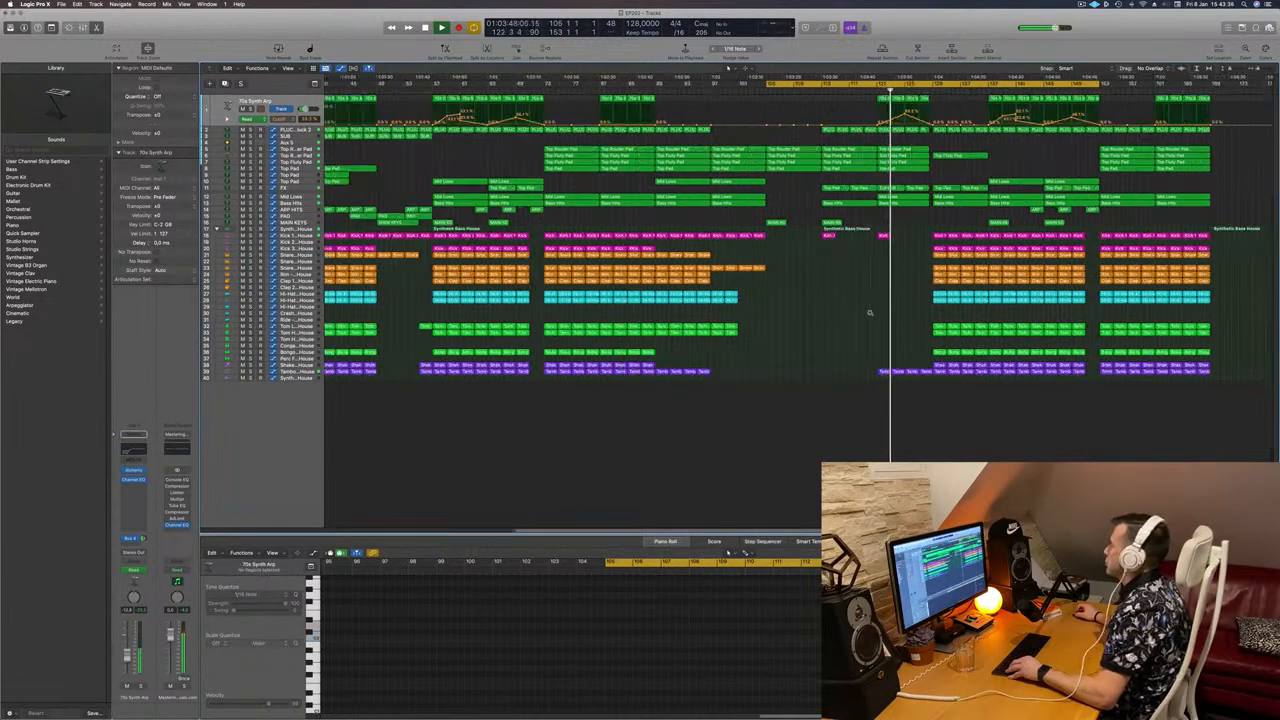
{"action": "scroll", "coordinate": [872, 312], "scroll_direction": "down", "scroll_amount": 2}
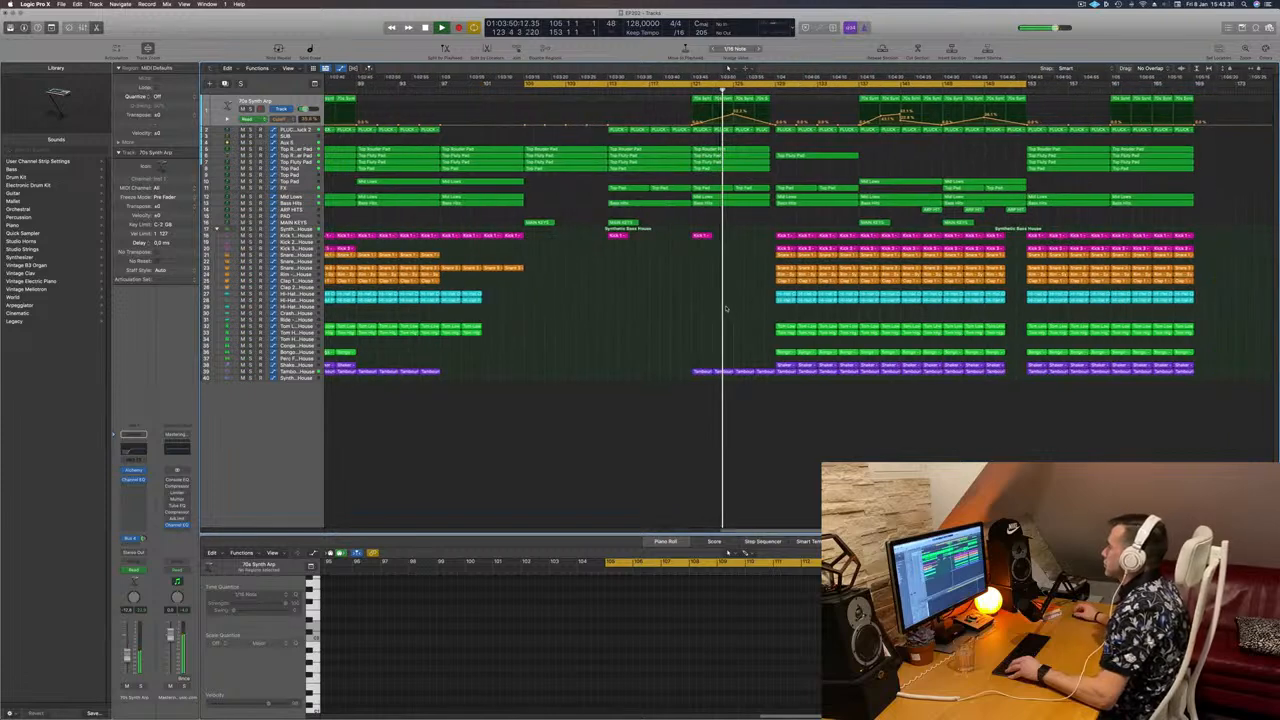
{"action": "scroll", "coordinate": [660, 308], "scroll_direction": "down", "scroll_amount": 2}
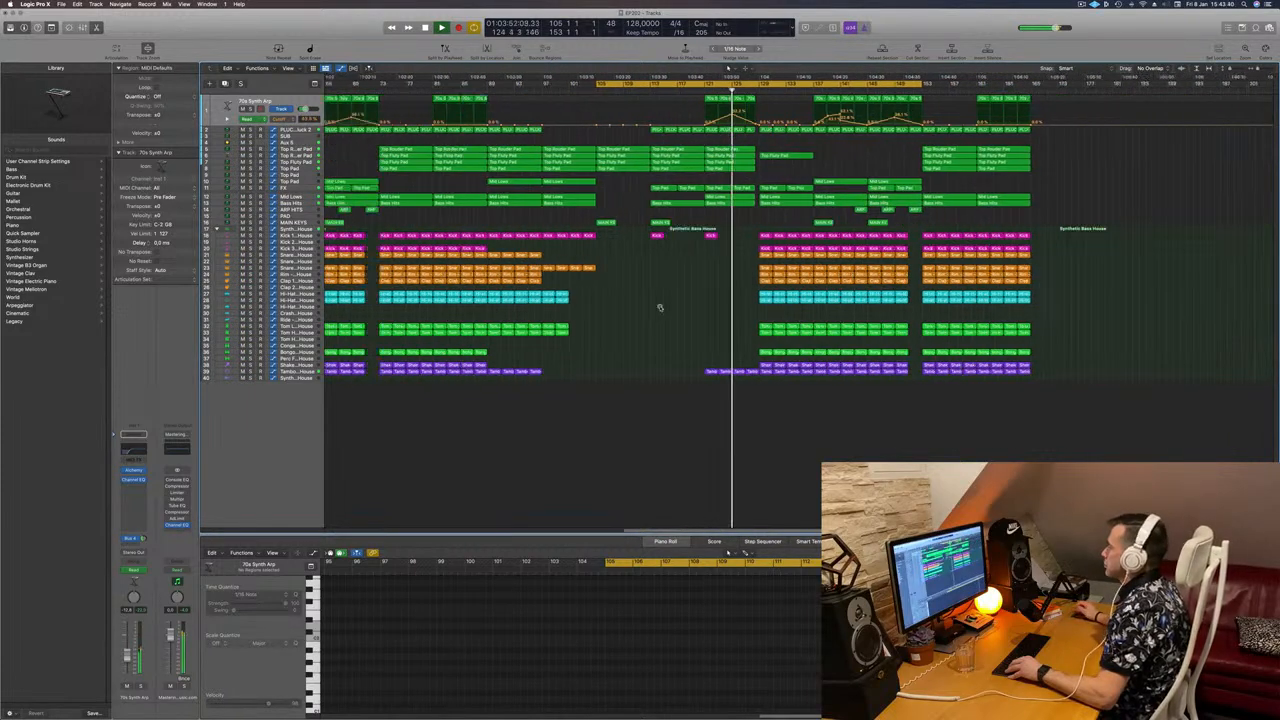
{"action": "scroll", "coordinate": [700, 310], "scroll_direction": "down", "scroll_amount": 2}
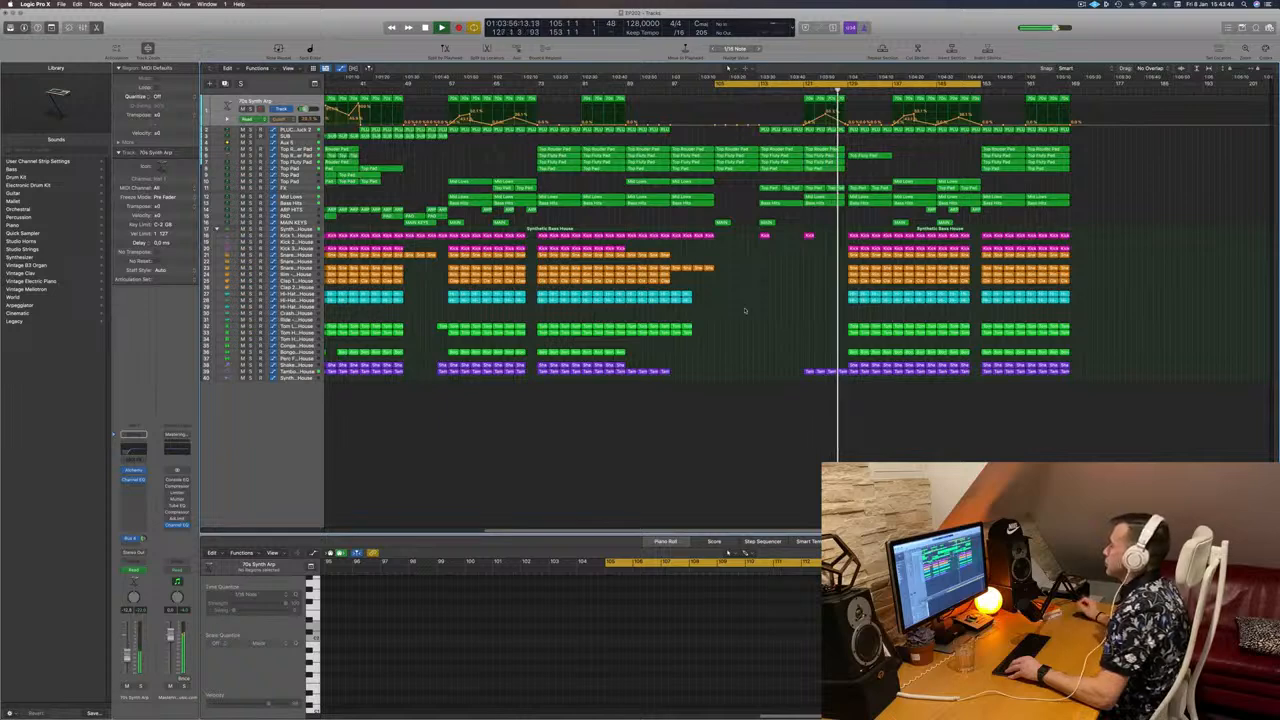
{"action": "scroll", "coordinate": [749, 311], "scroll_direction": "down", "scroll_amount": 2}
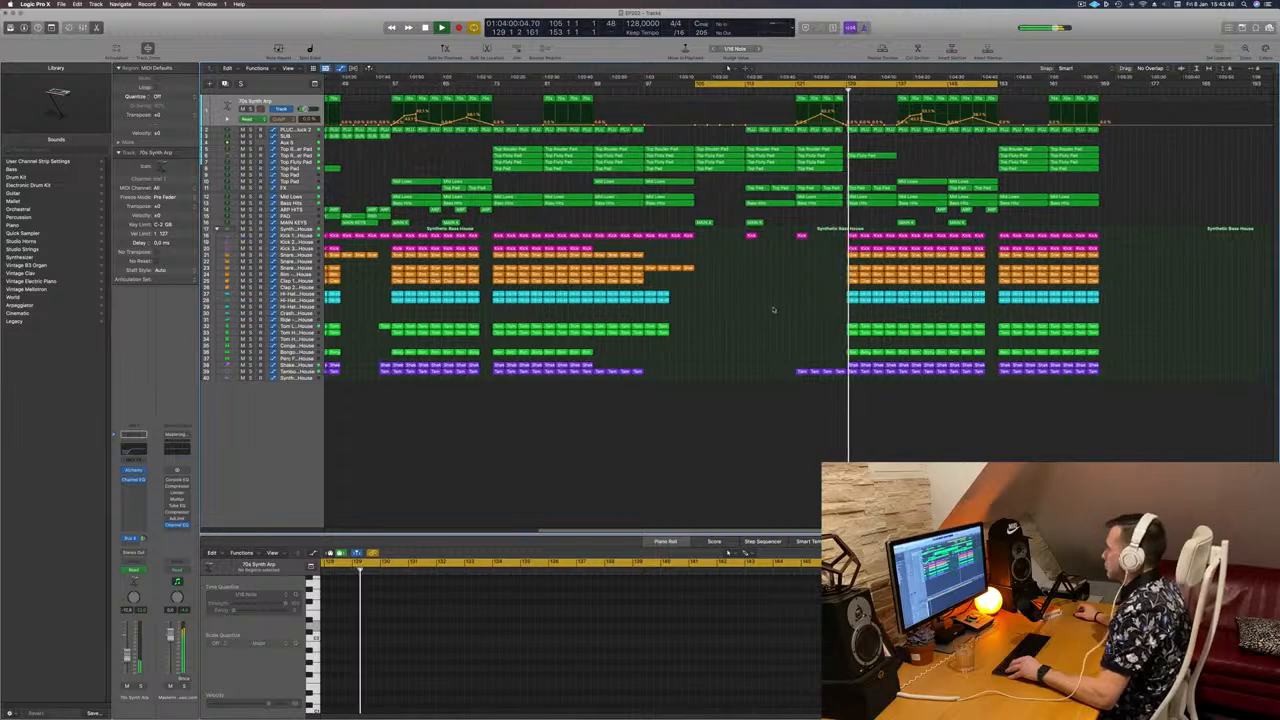
{"action": "scroll", "coordinate": [762, 310], "scroll_direction": "down", "scroll_amount": 2}
{"action": "scroll", "coordinate": [773, 310], "scroll_direction": "up", "scroll_amount": 3}
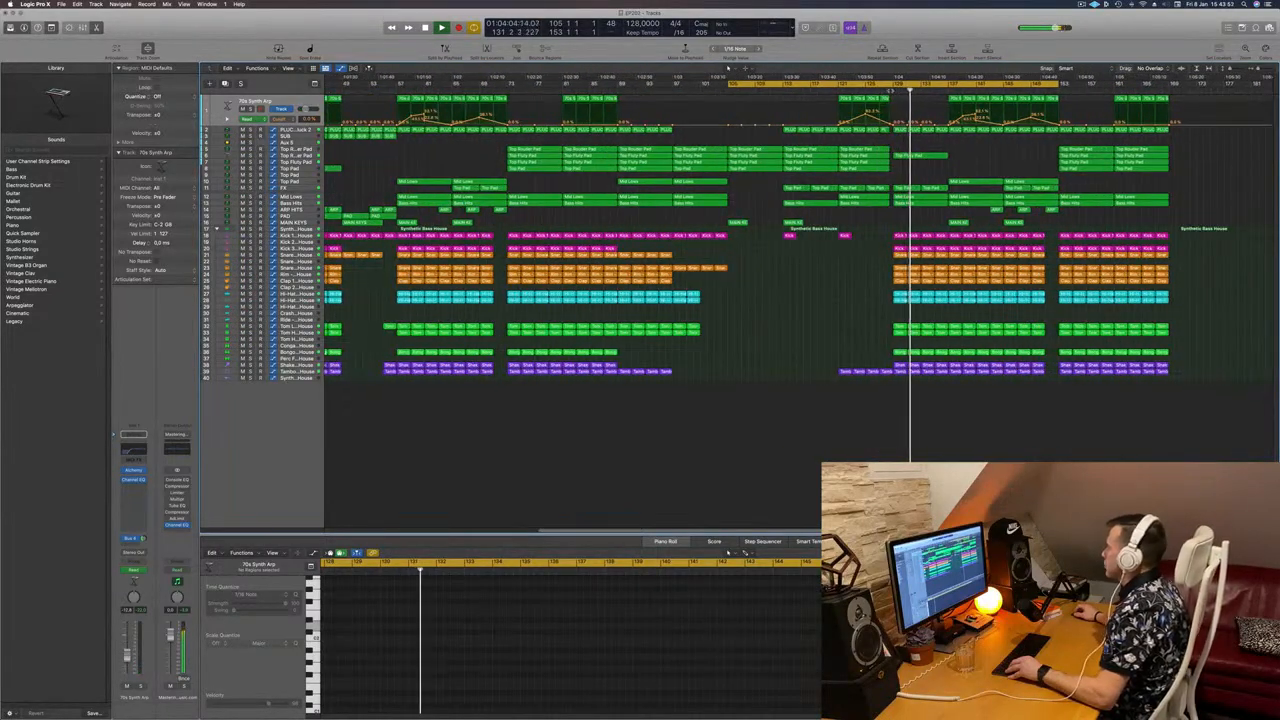
{"action": "left_click", "coordinate": [891, 91]}
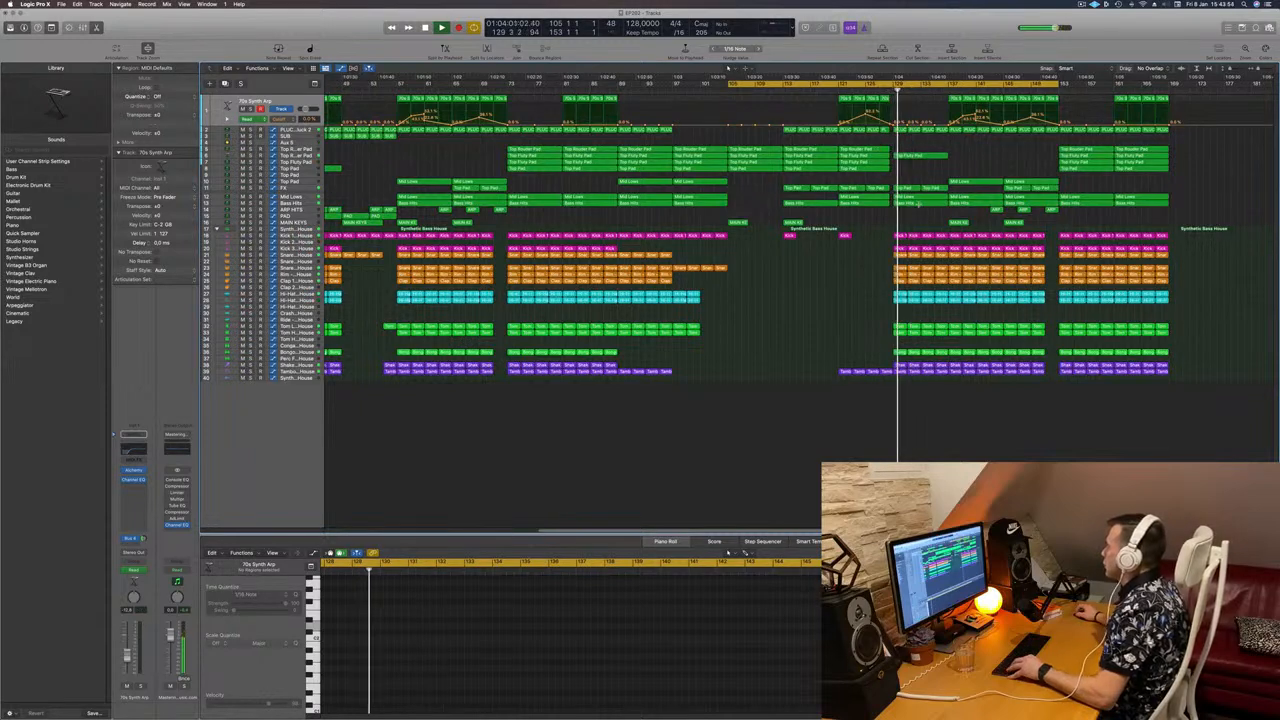
{"action": "left_click", "coordinate": [911, 204]}
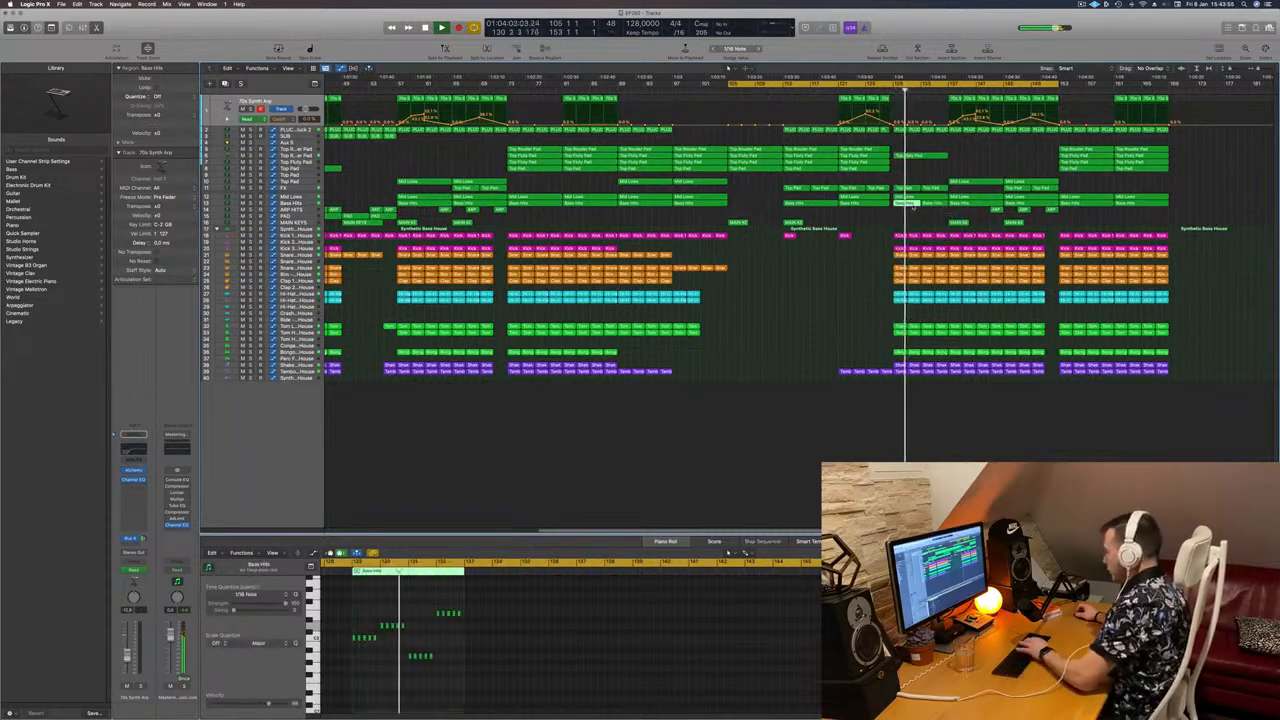
Step: Delete the selected Bass Hits region and toggle the Bass Hits track's solo on and off three times
{"action": "key", "text": "Delete"}
{"action": "left_click", "coordinate": [887, 91]}
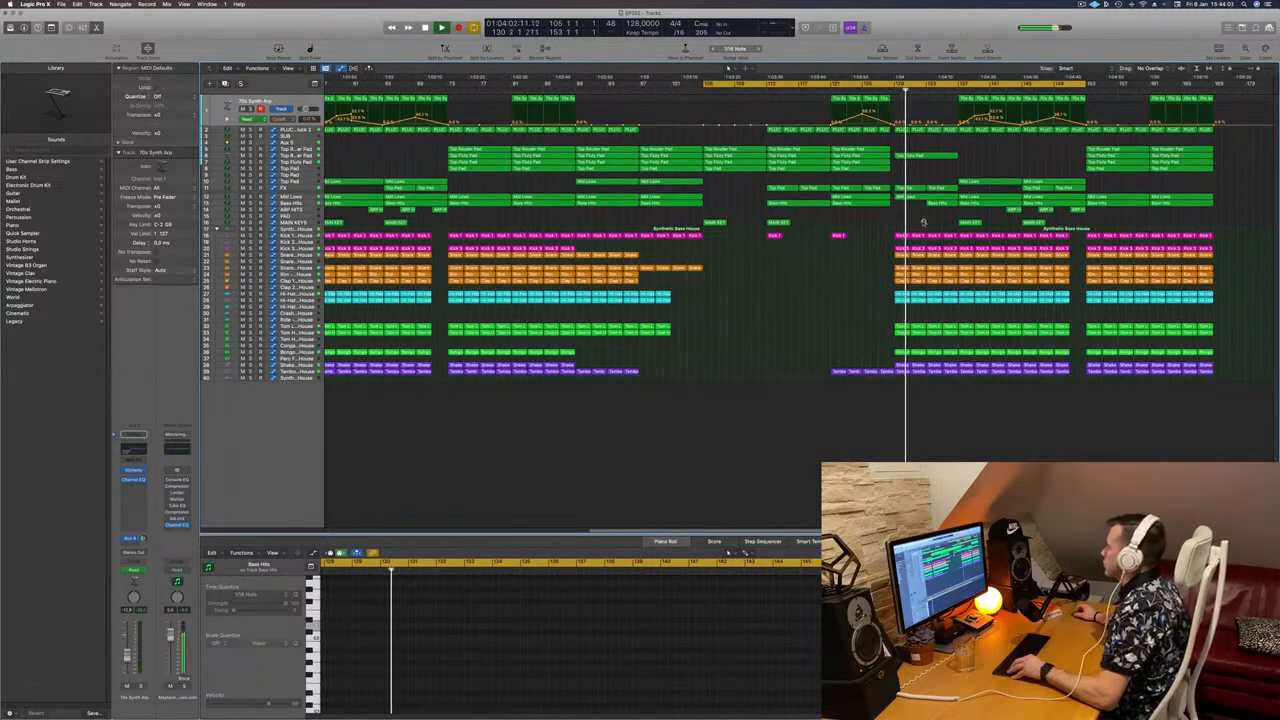
{"action": "left_click", "coordinate": [306, 204]}
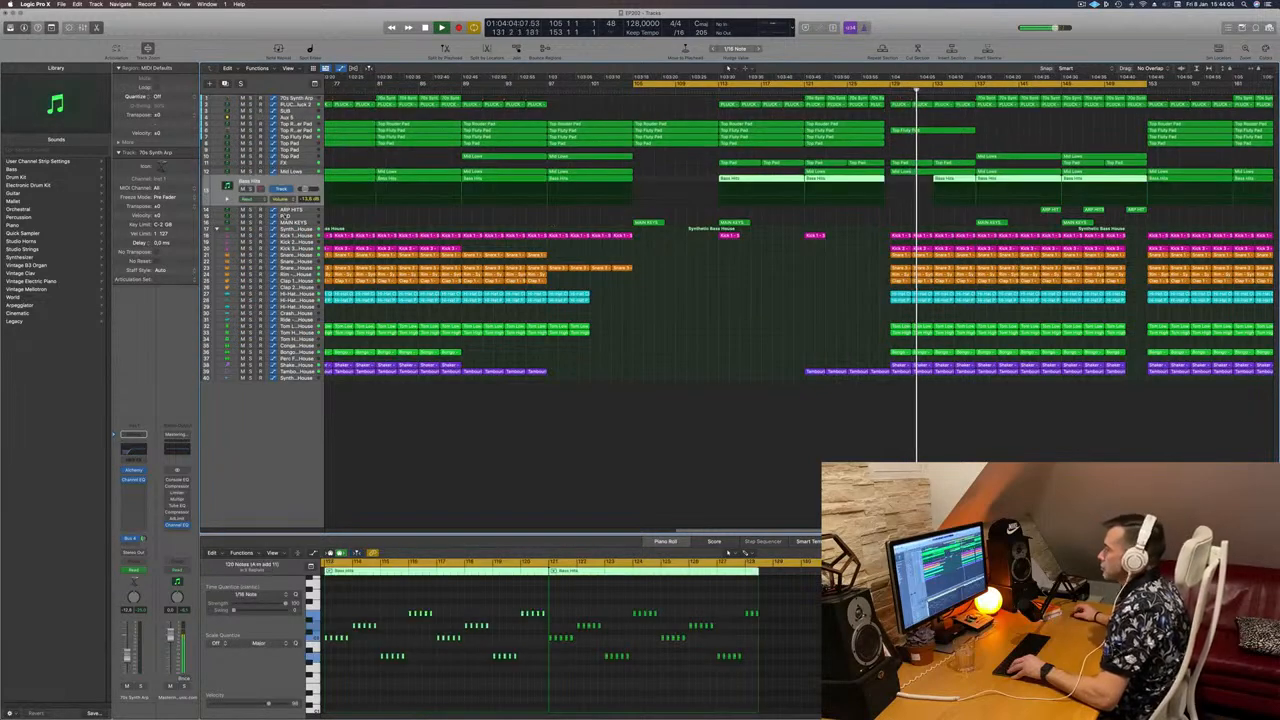
{"action": "left_click", "coordinate": [251, 189]}
{"action": "left_click", "coordinate": [251, 189]}
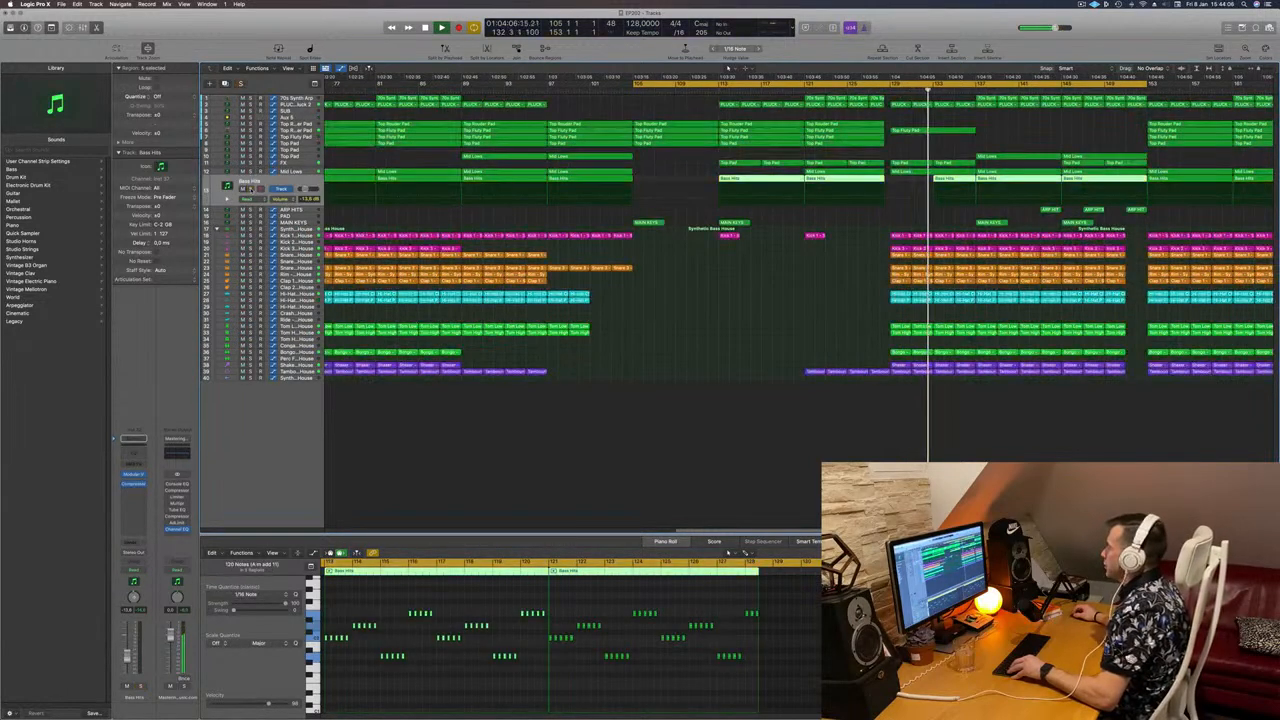
{"action": "left_click", "coordinate": [251, 189]}
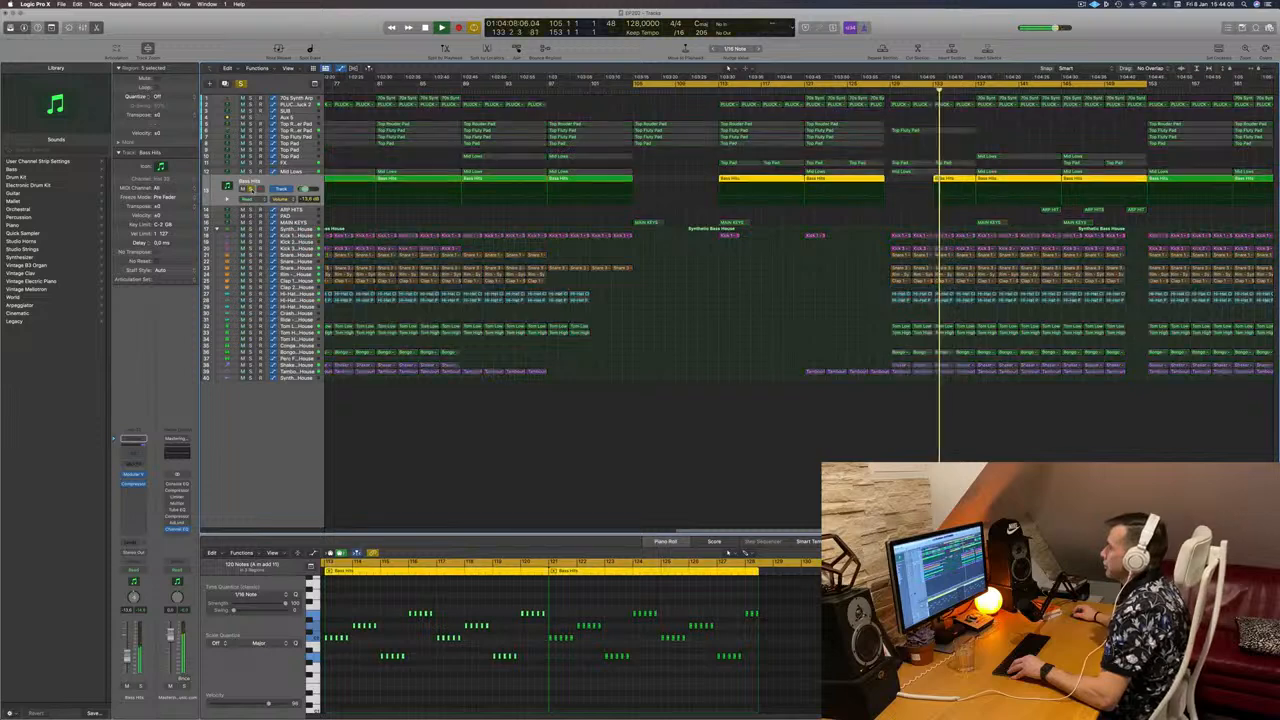
{"action": "left_click", "coordinate": [251, 189]}
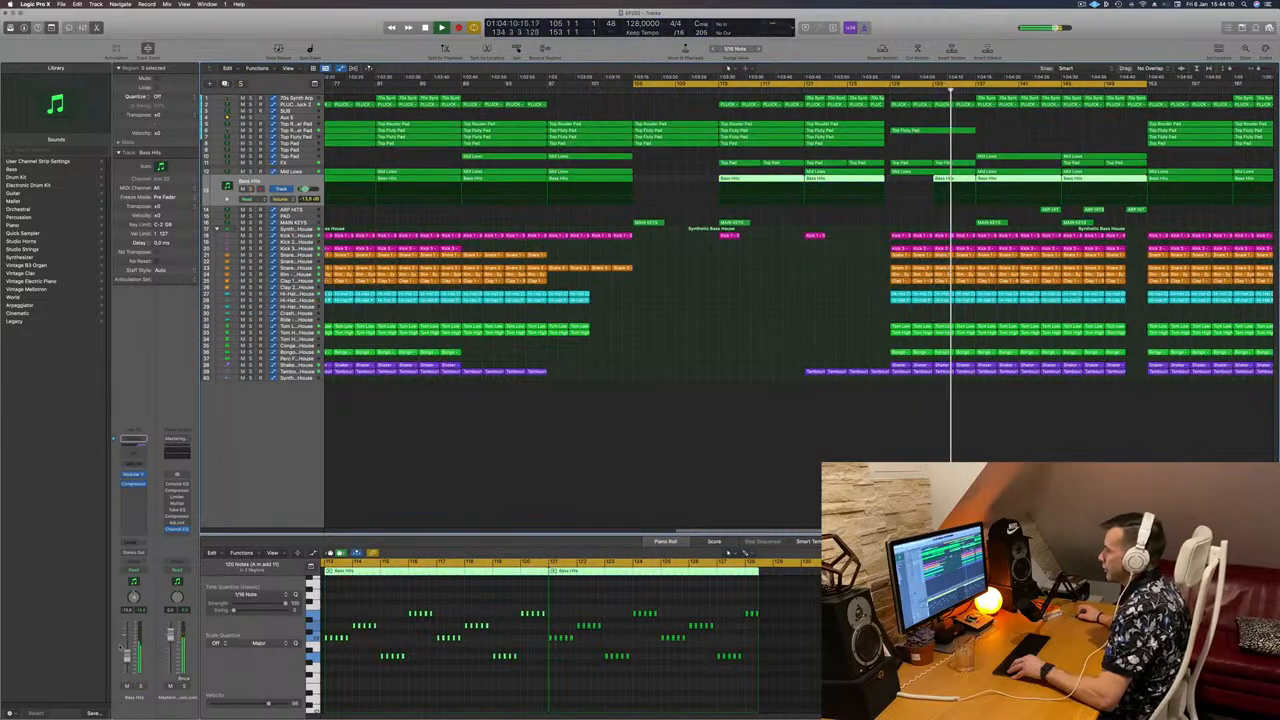
{"action": "left_click", "coordinate": [251, 189]}
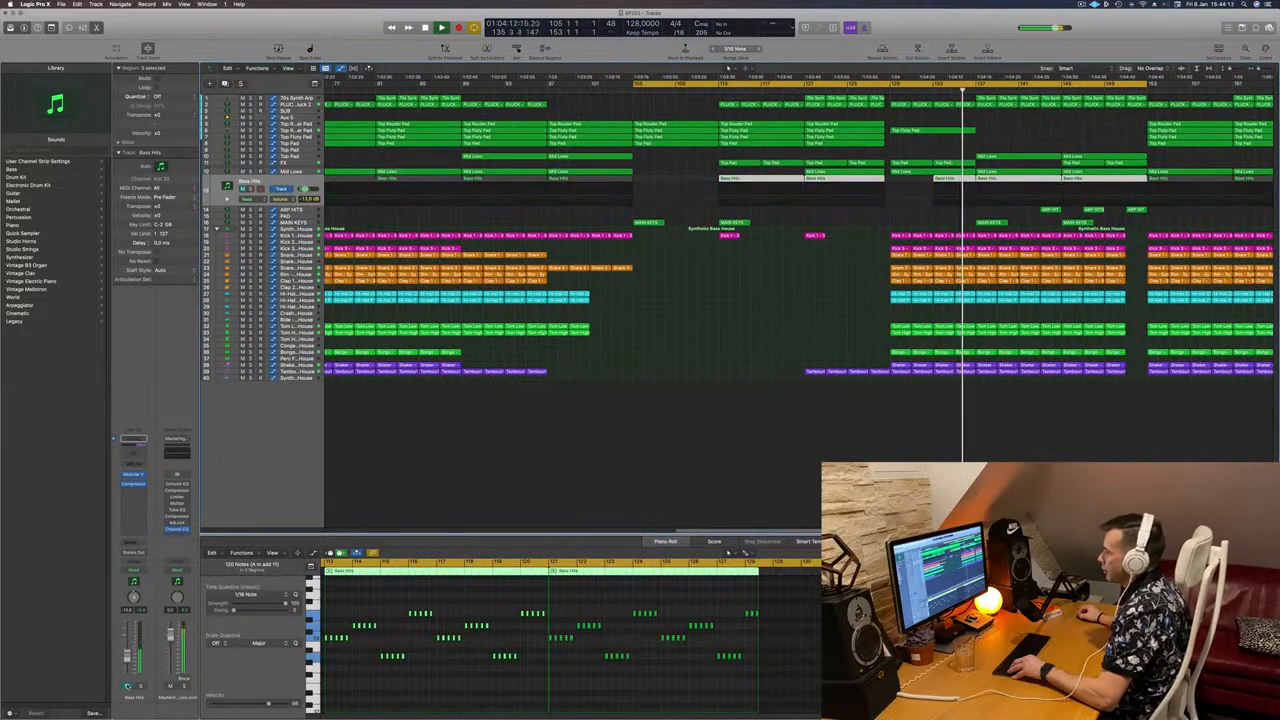
{"action": "left_click", "coordinate": [251, 189]}
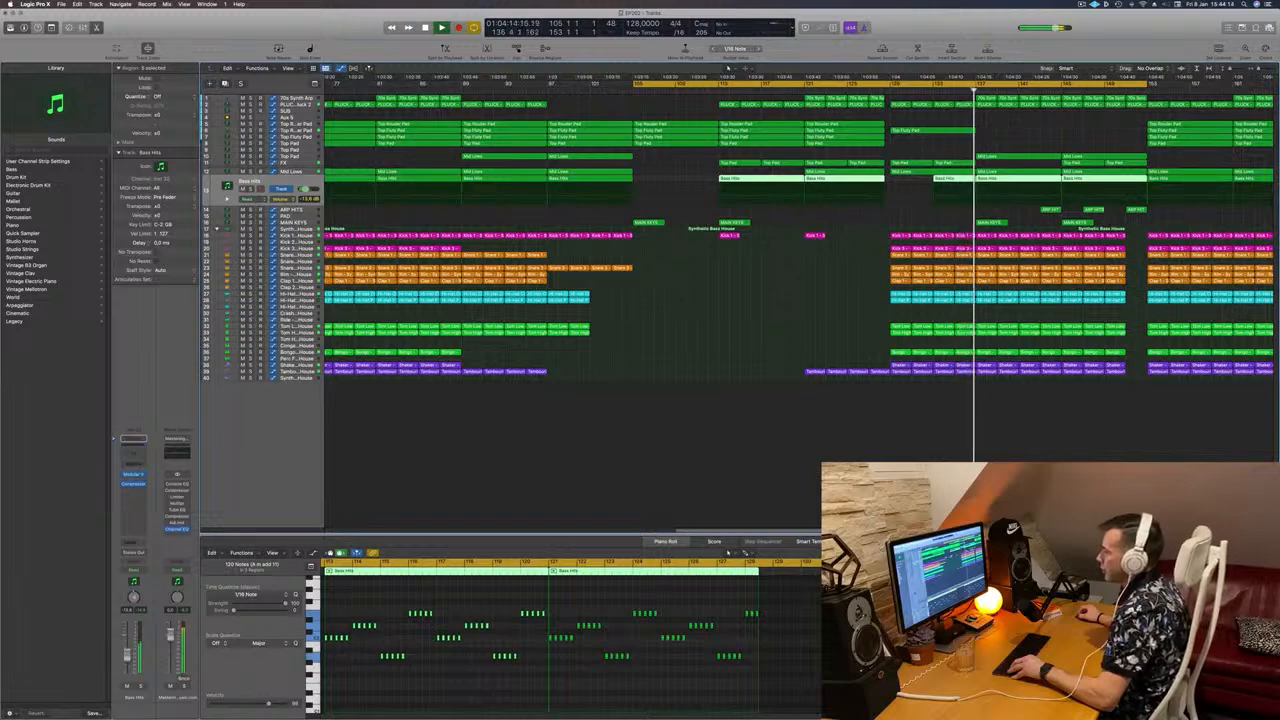
Step: Deselect the Bass Hits regions and select the second Snare track
{"action": "scroll", "coordinate": [704, 404], "scroll_direction": "down", "scroll_amount": 6}
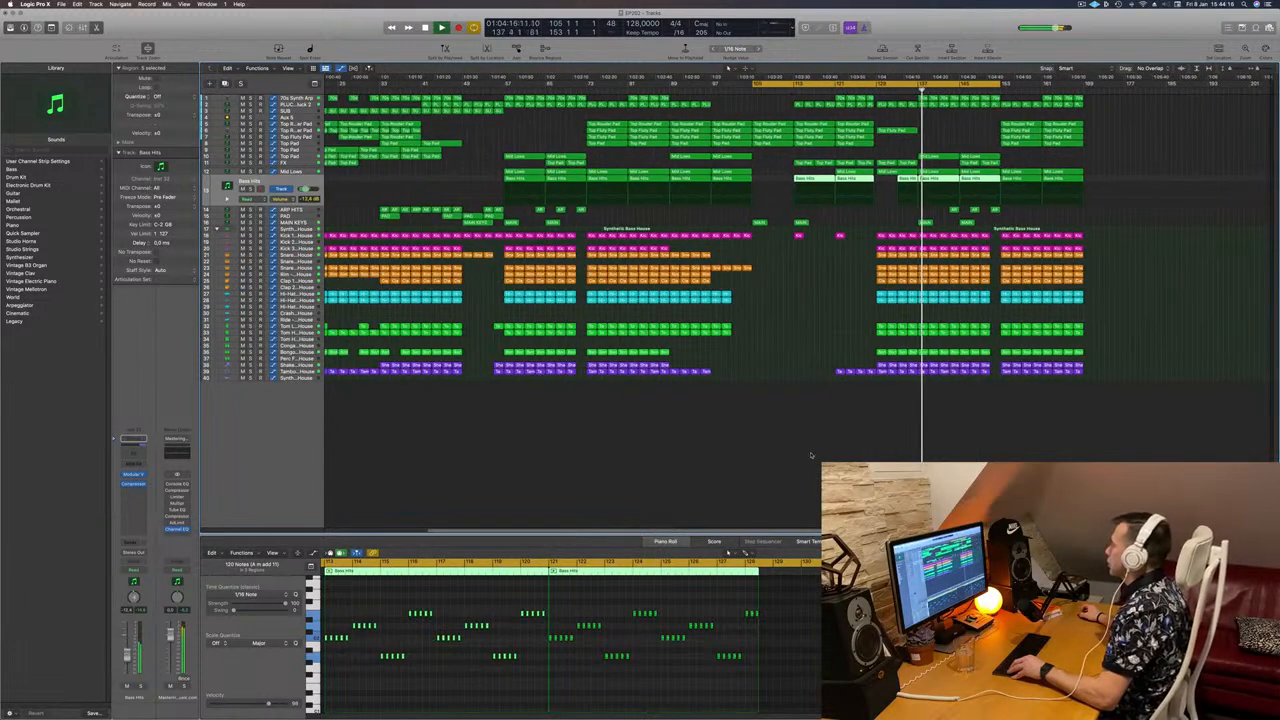
{"action": "left_click", "coordinate": [812, 455]}
{"action": "scroll", "coordinate": [812, 455], "scroll_direction": "up", "scroll_amount": 4}
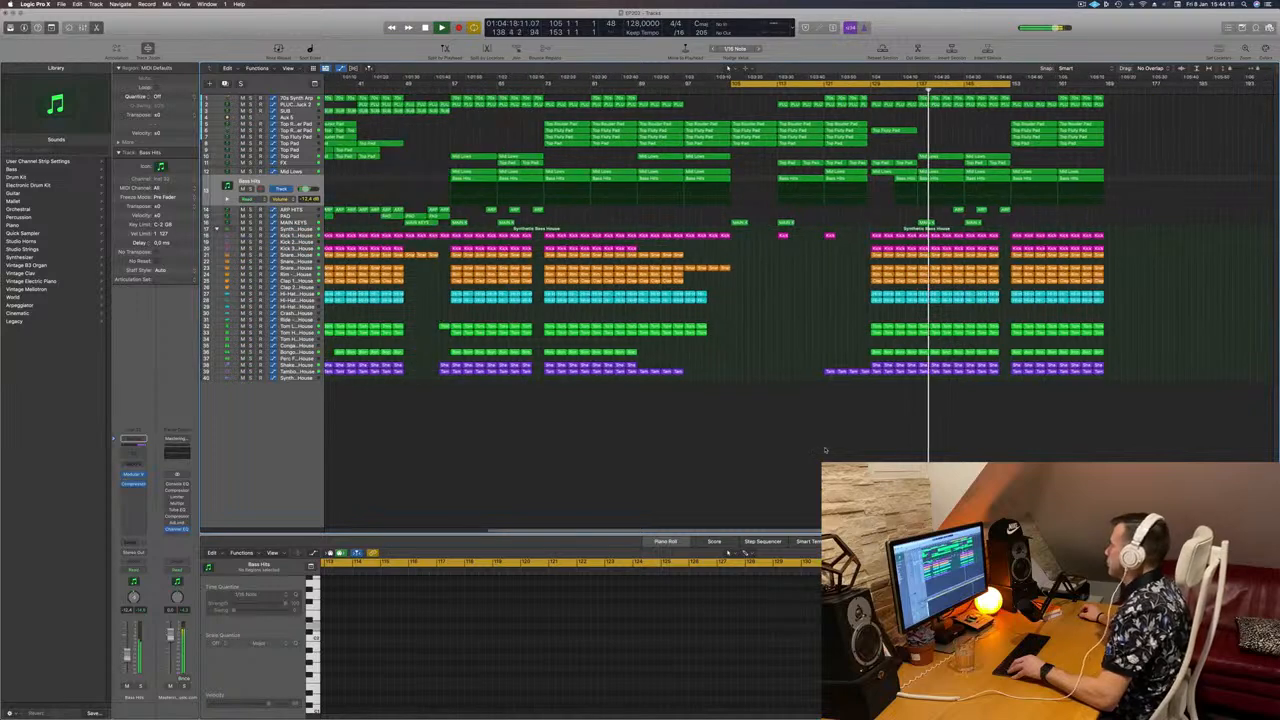
{"action": "scroll", "coordinate": [824, 450], "scroll_direction": "up", "scroll_amount": 2}
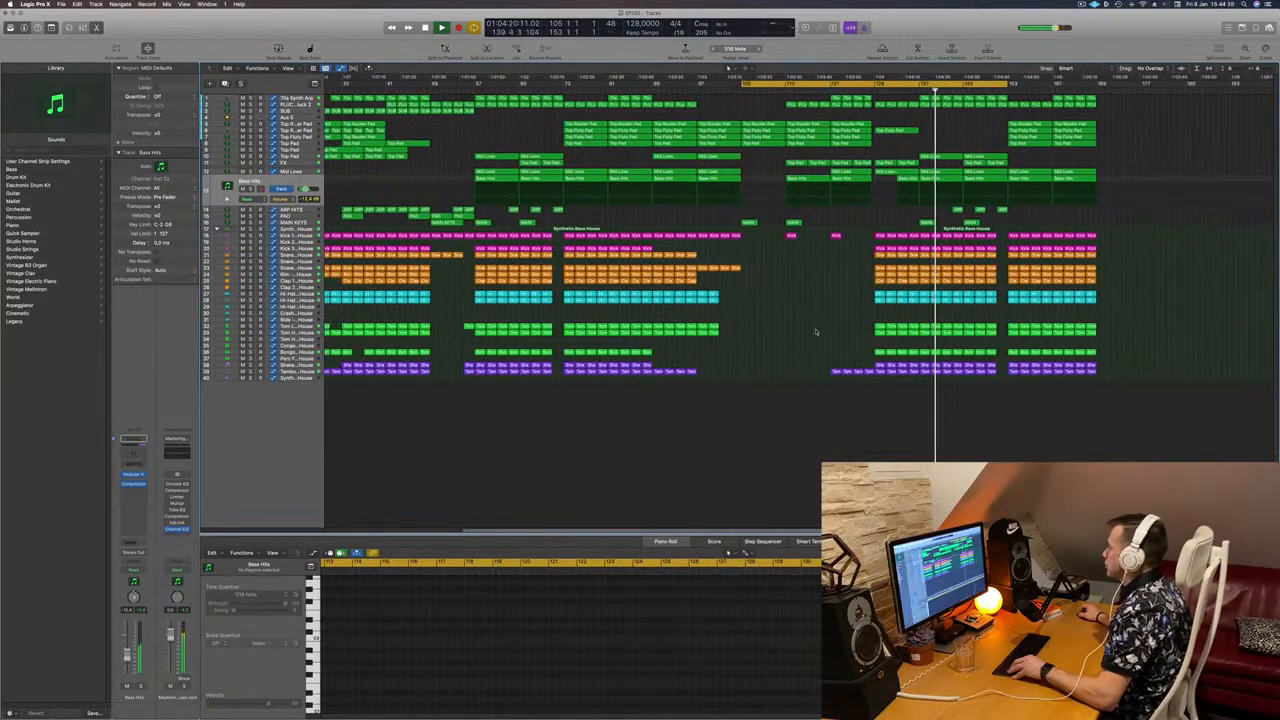
{"action": "scroll", "coordinate": [816, 335], "scroll_direction": "up", "scroll_amount": 3}
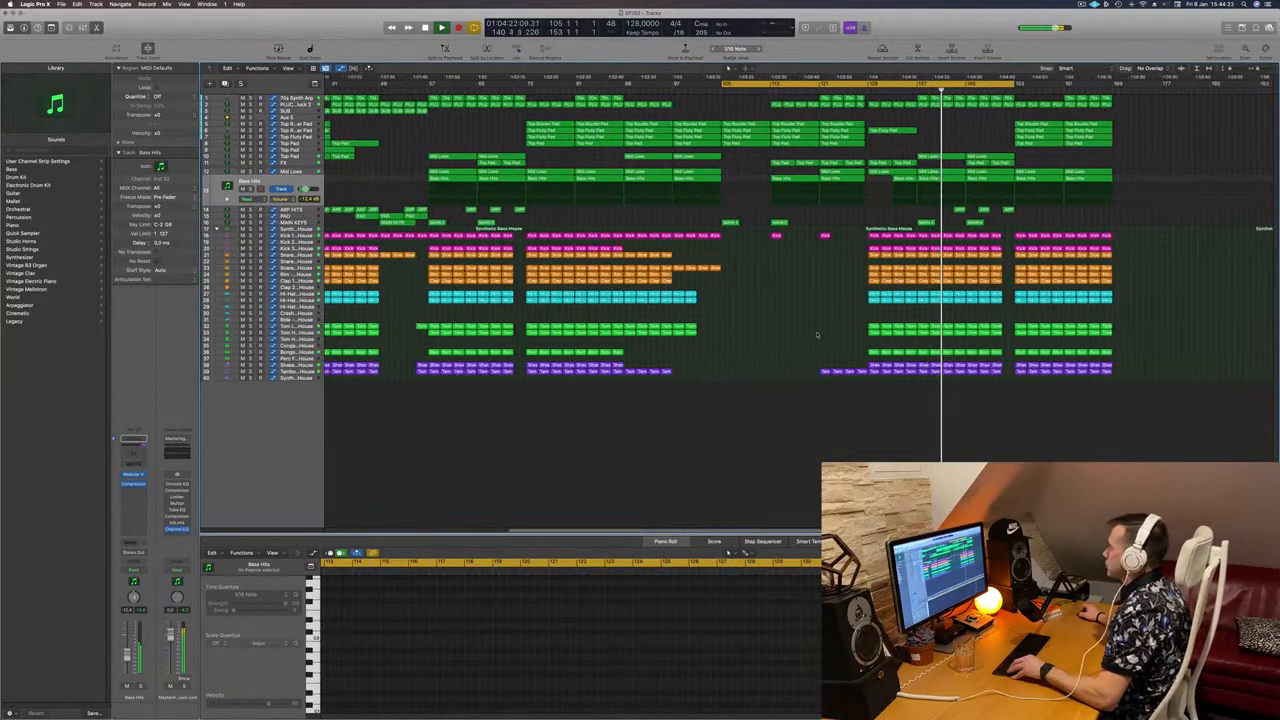
{"action": "scroll", "coordinate": [816, 335], "scroll_direction": "down", "scroll_amount": 2}
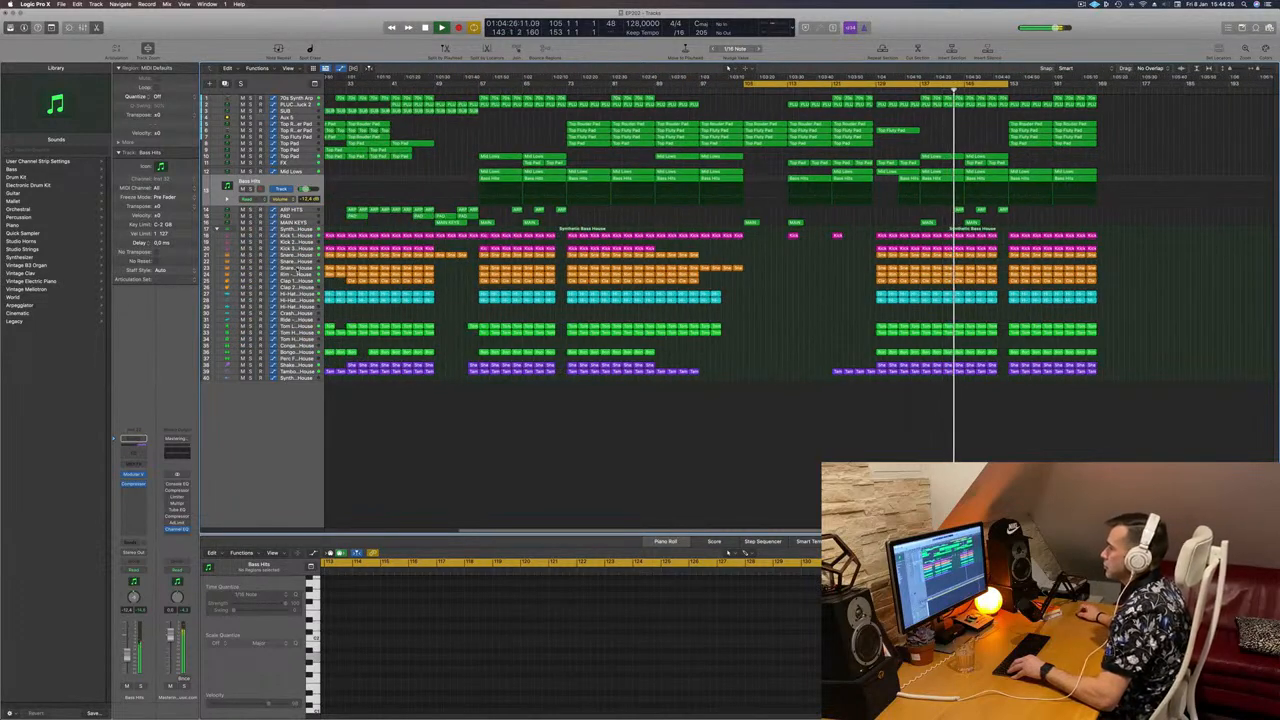
{"action": "left_click", "coordinate": [290, 268]}
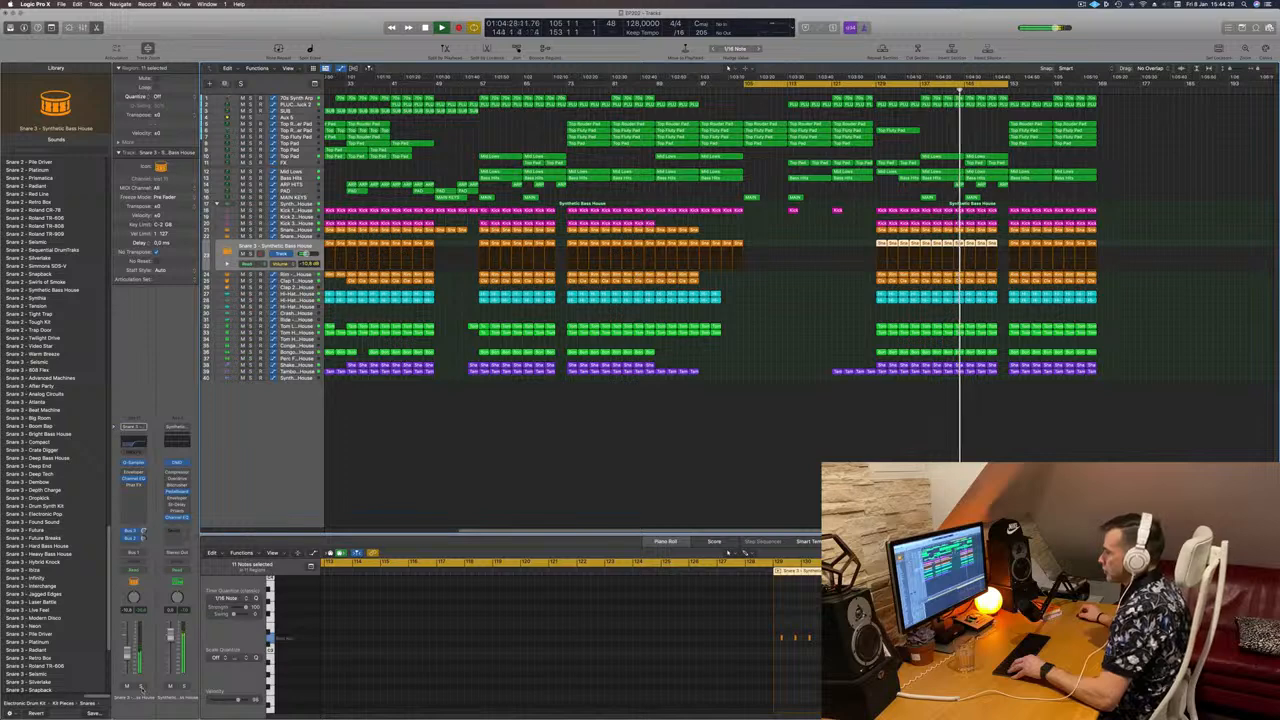
Step: Solo and unsolo the Snare track, then the Shaker track, to audition each
{"action": "left_click", "coordinate": [141, 688]}
{"action": "left_click", "coordinate": [141, 688]}
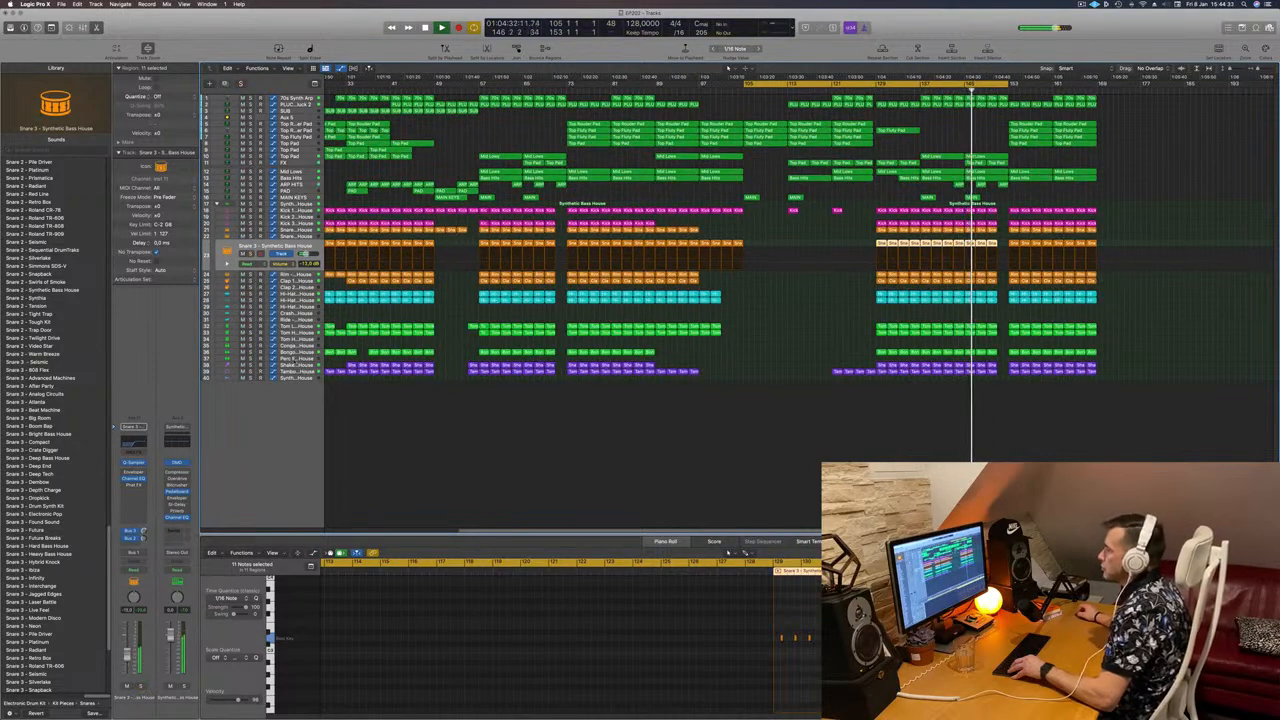
{"action": "left_click", "coordinate": [296, 366]}
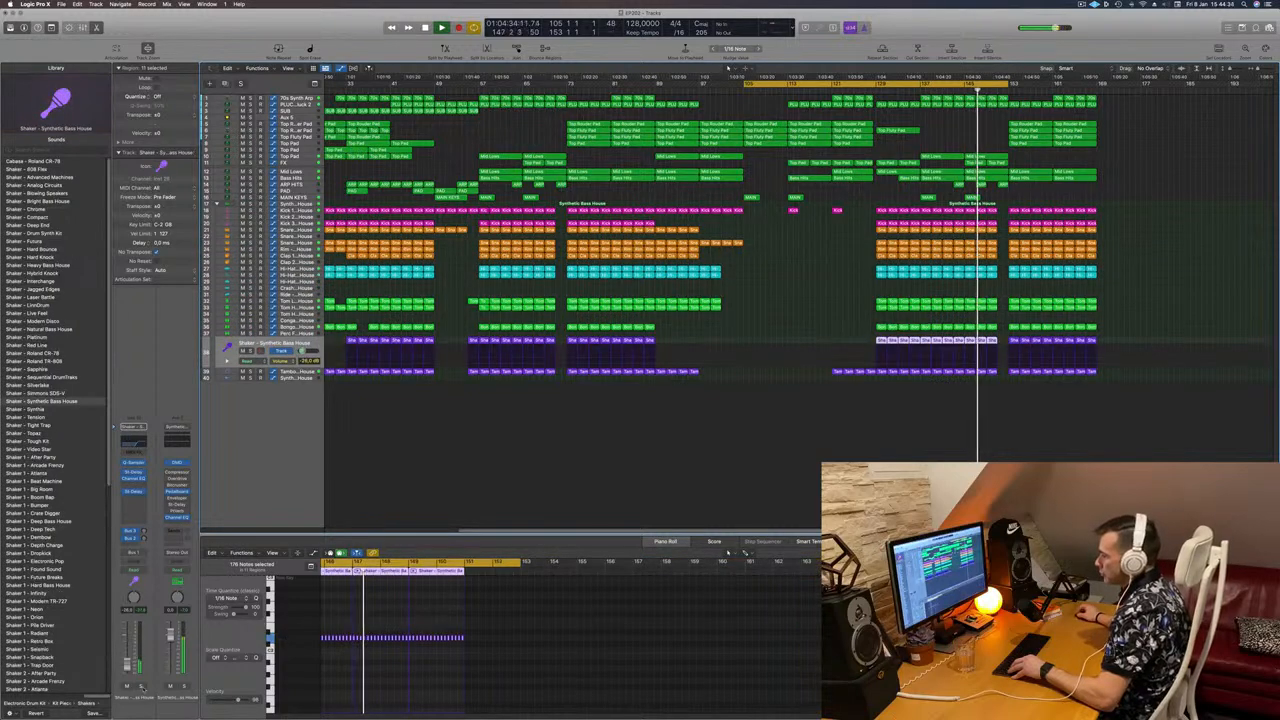
{"action": "left_click", "coordinate": [142, 688]}
{"action": "left_click", "coordinate": [142, 688]}
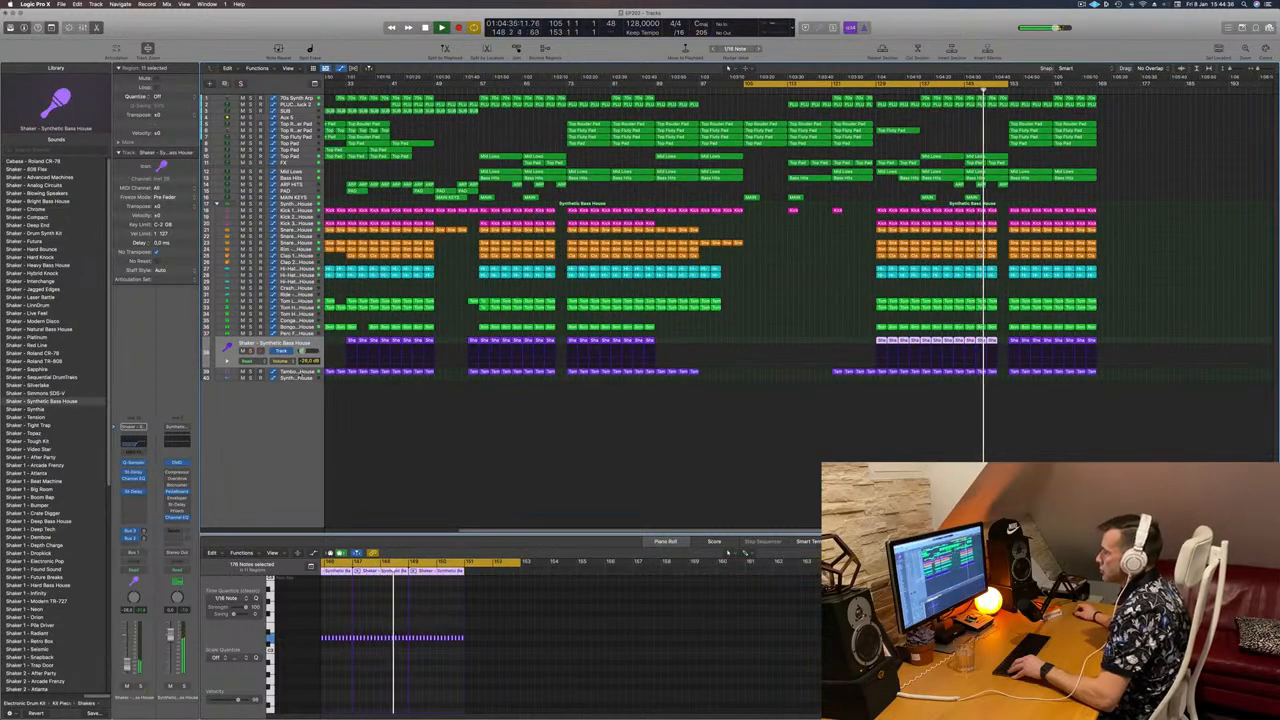
Step: Select the Tambourine track and extend the cycle range to end at bar 169
{"action": "key", "text": "Down"}
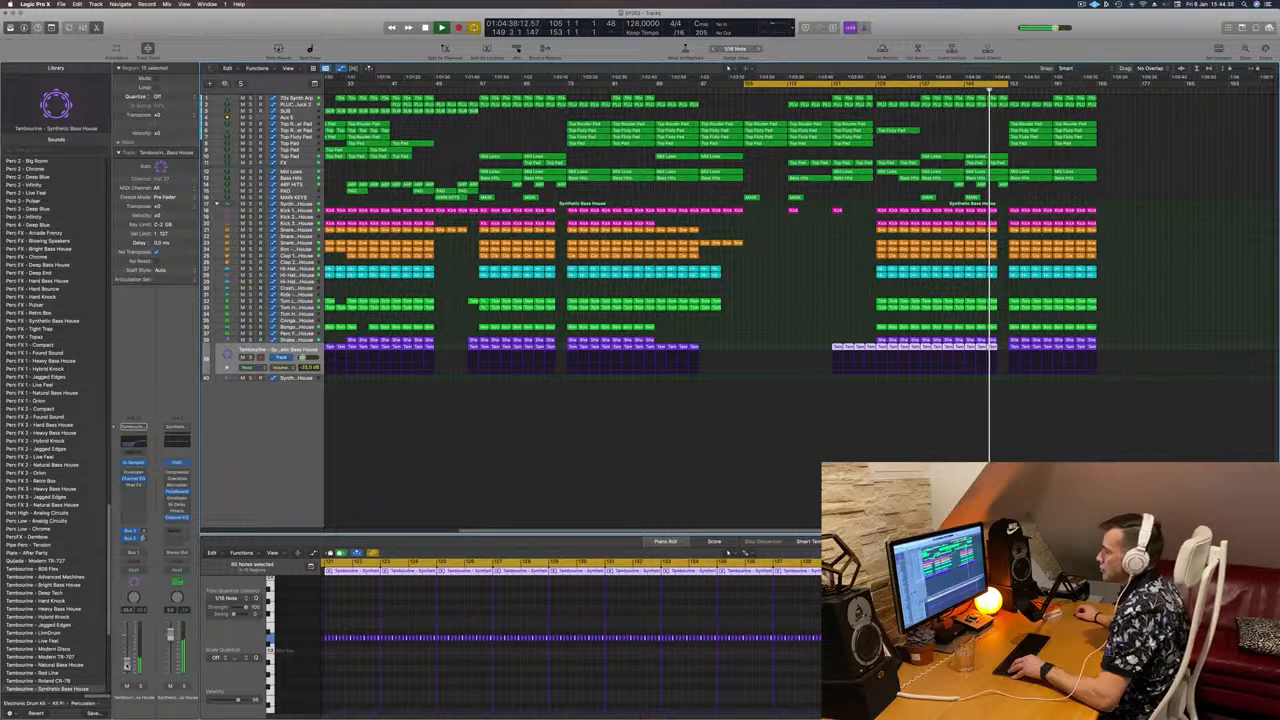
{"action": "scroll", "coordinate": [748, 504], "scroll_direction": "down", "scroll_amount": 1}
{"action": "left_click", "coordinate": [782, 490]}
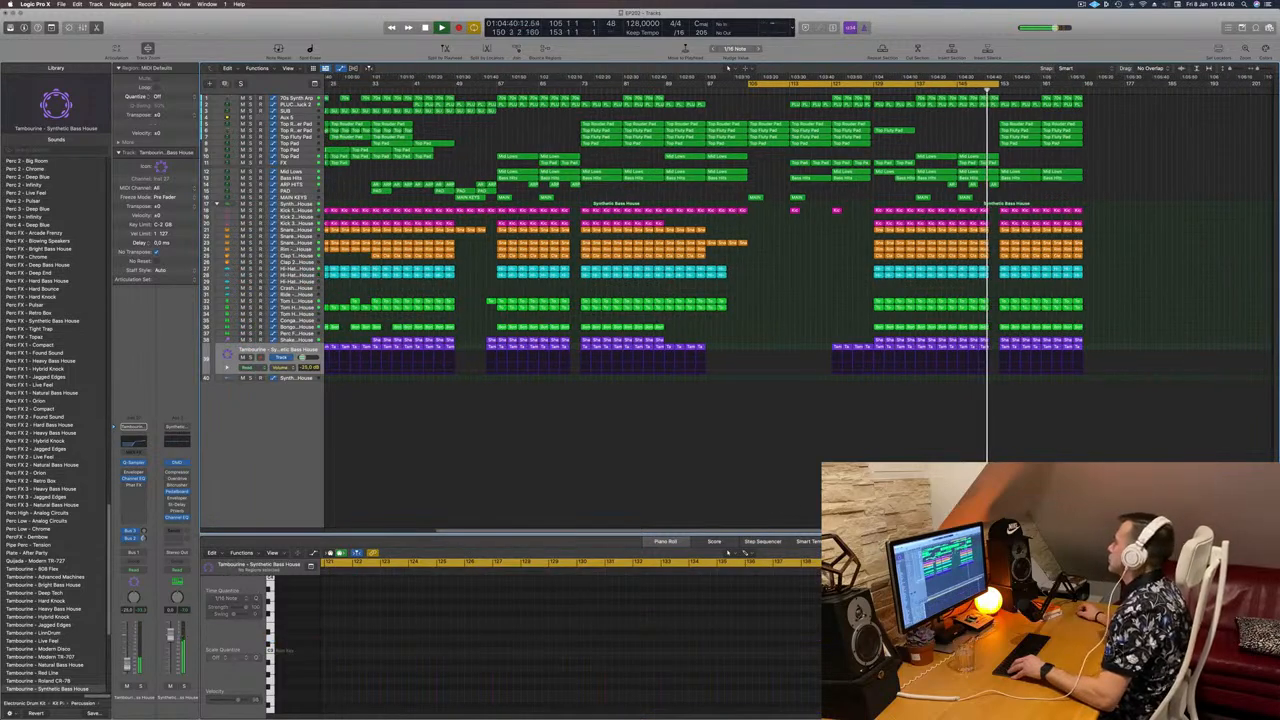
{"action": "key", "text": "super+Right"}
{"action": "key", "text": "super+Right"}
{"action": "key", "text": "super+Right"}
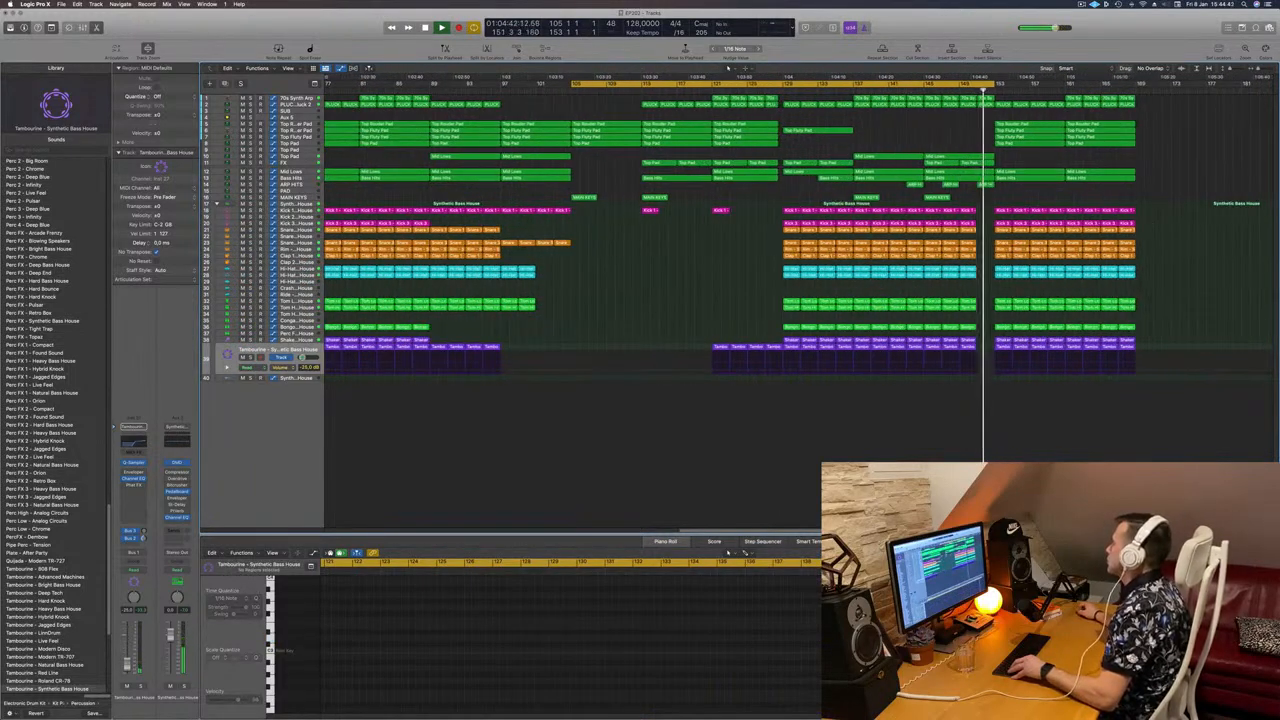
{"action": "left_click_drag", "start_coordinate": [995, 88], "coordinate": [1136, 86]}
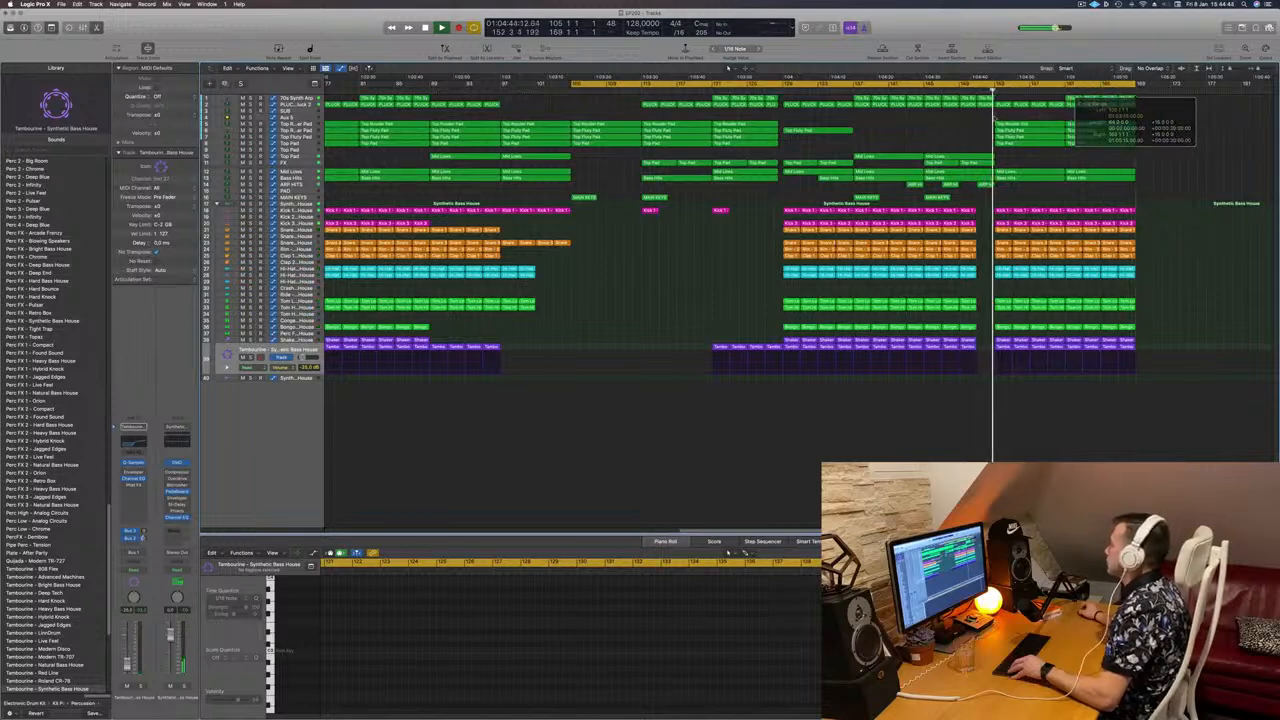
{"action": "scroll", "coordinate": [986, 115], "scroll_direction": "down", "scroll_amount": 1}
{"action": "scroll", "coordinate": [986, 115], "scroll_direction": "down", "scroll_amount": 5}
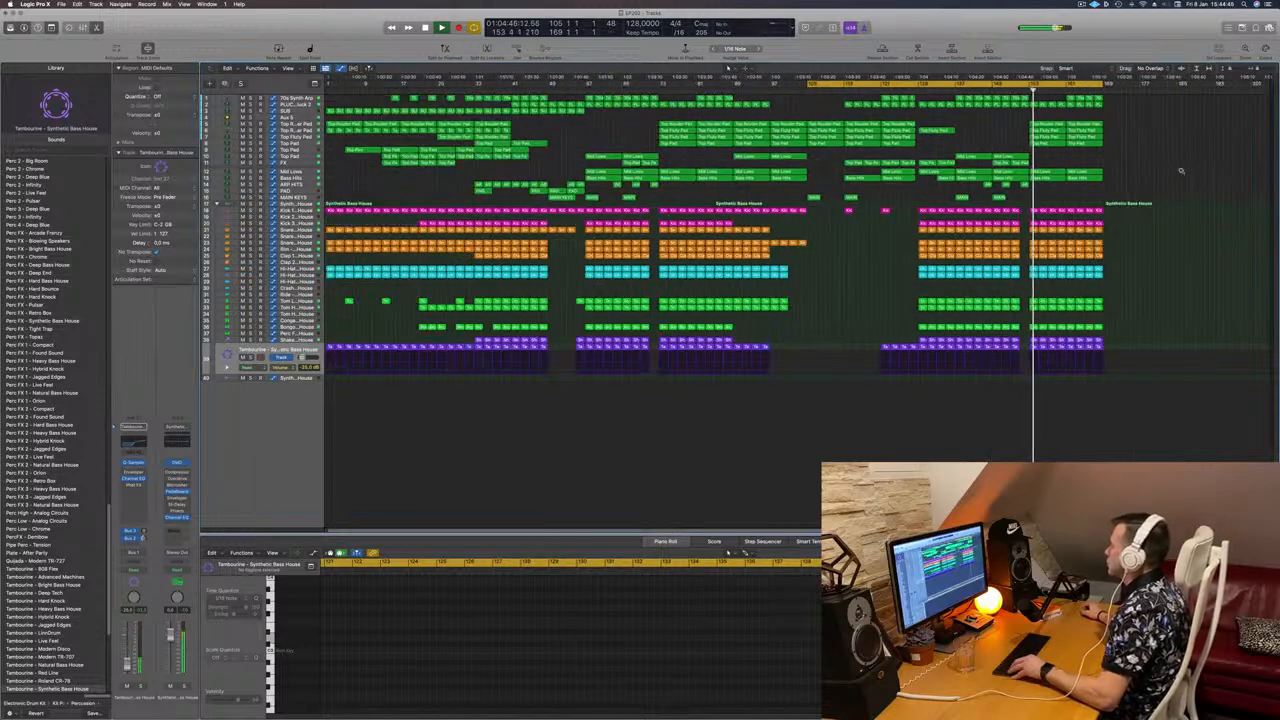
{"action": "scroll", "coordinate": [1225, 176], "scroll_direction": "up", "scroll_amount": 1}
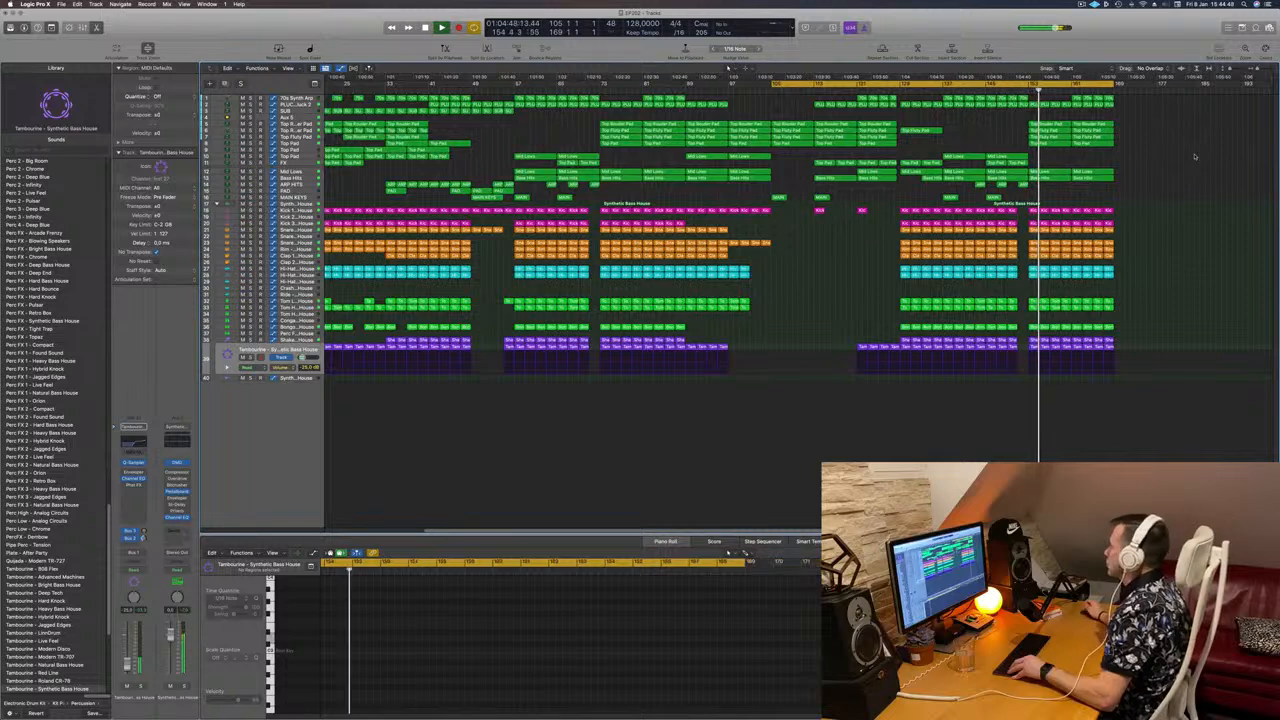
{"action": "scroll", "coordinate": [1194, 165], "scroll_direction": "left", "scroll_amount": 2}
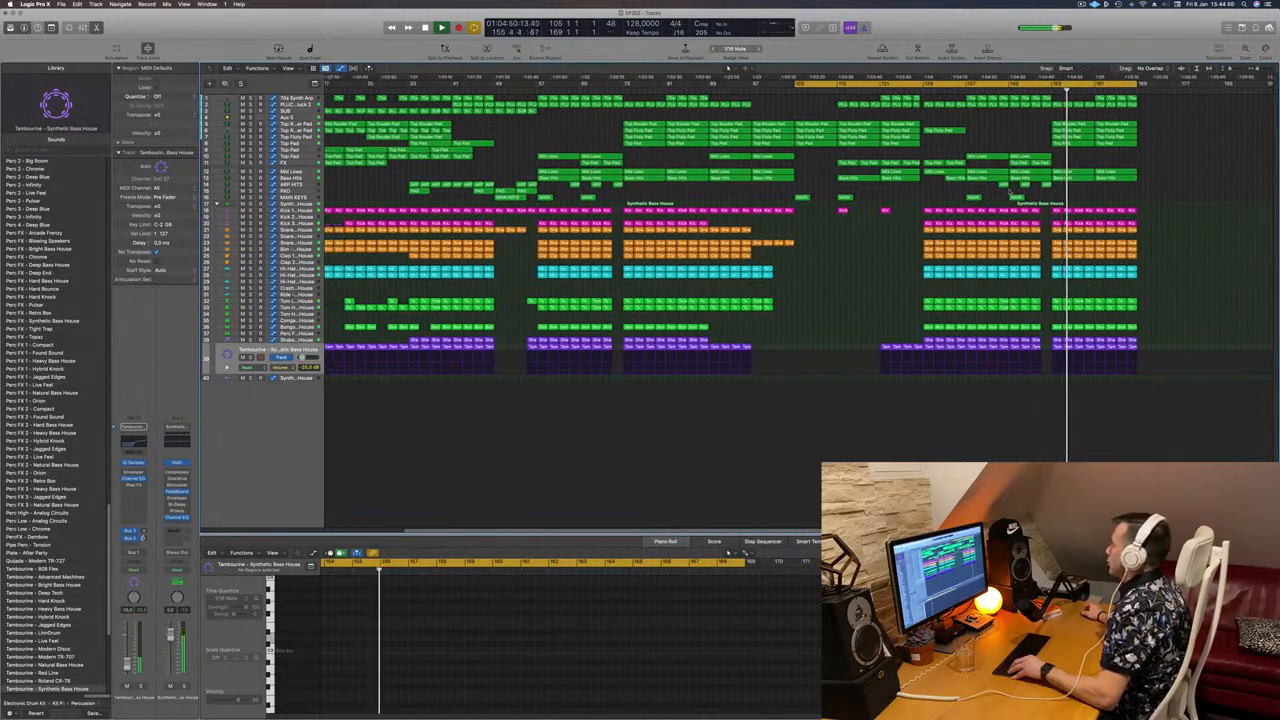
{"action": "scroll", "coordinate": [810, 200], "scroll_direction": "down", "scroll_amount": 2}
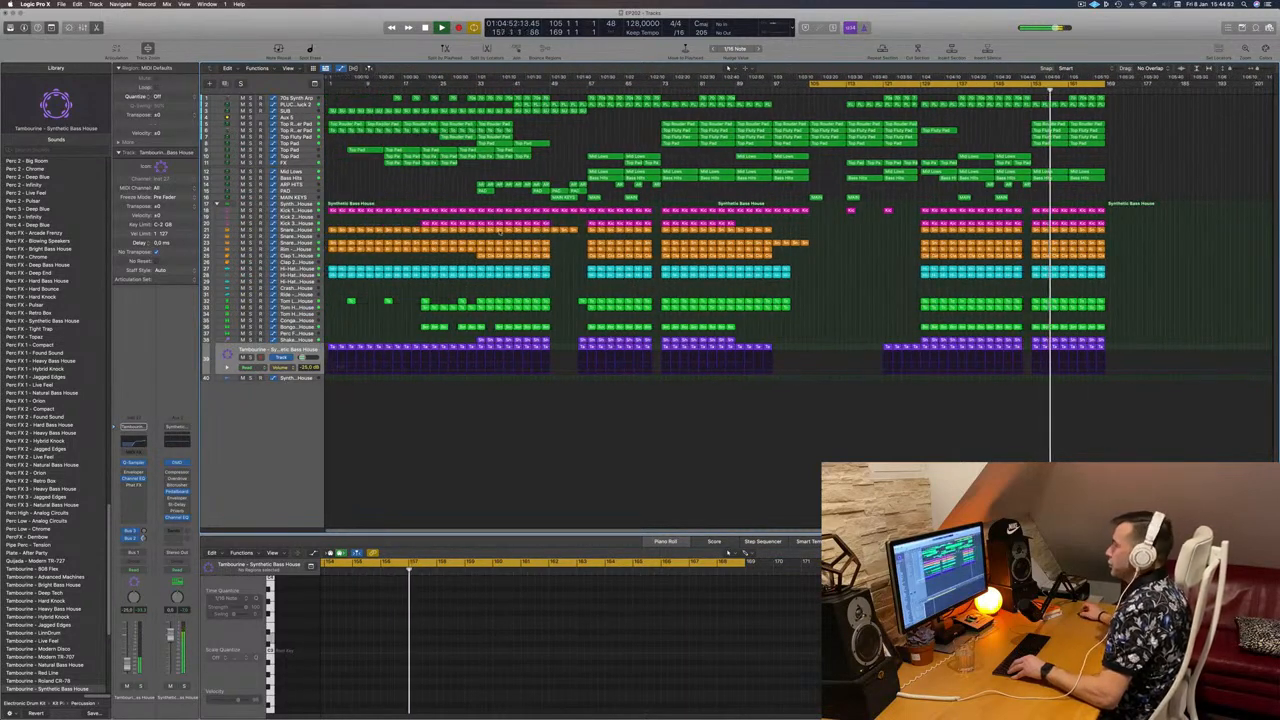
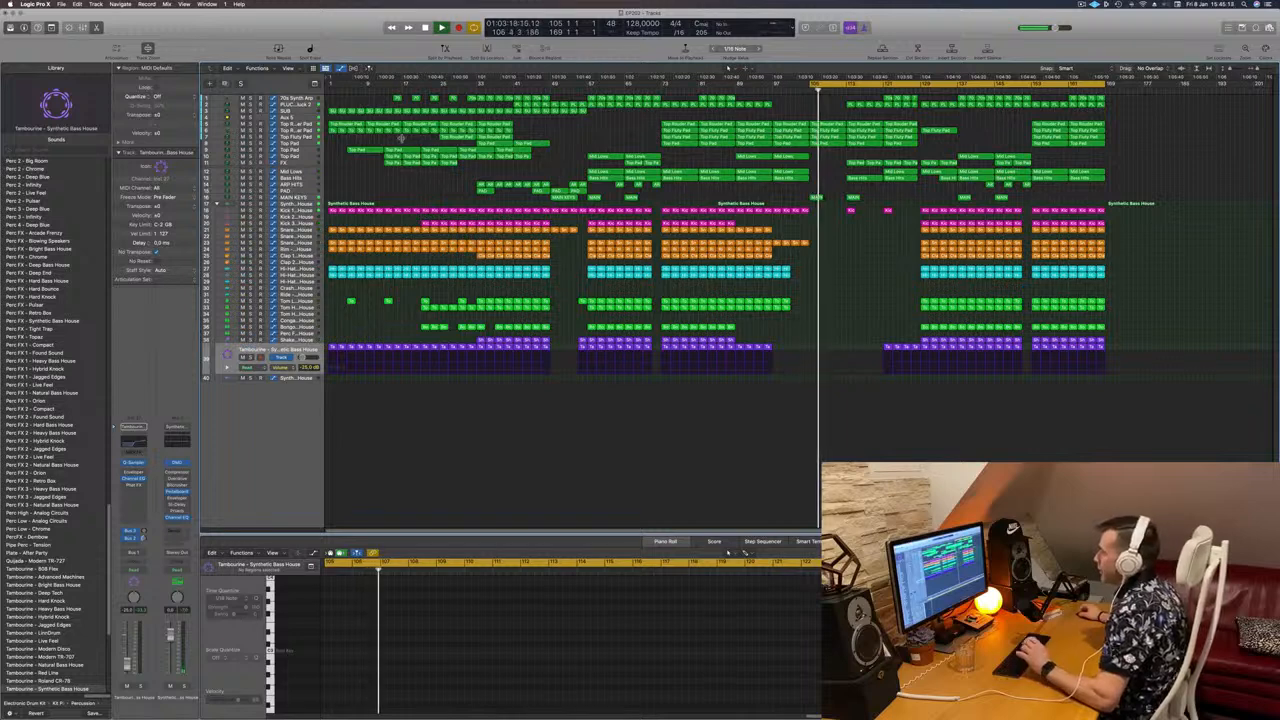
Step: Audition playback from bars 153, 40, 33 and 30, then select the regions spanning bars 33–35
{"action": "left_click", "coordinate": [1030, 91]}
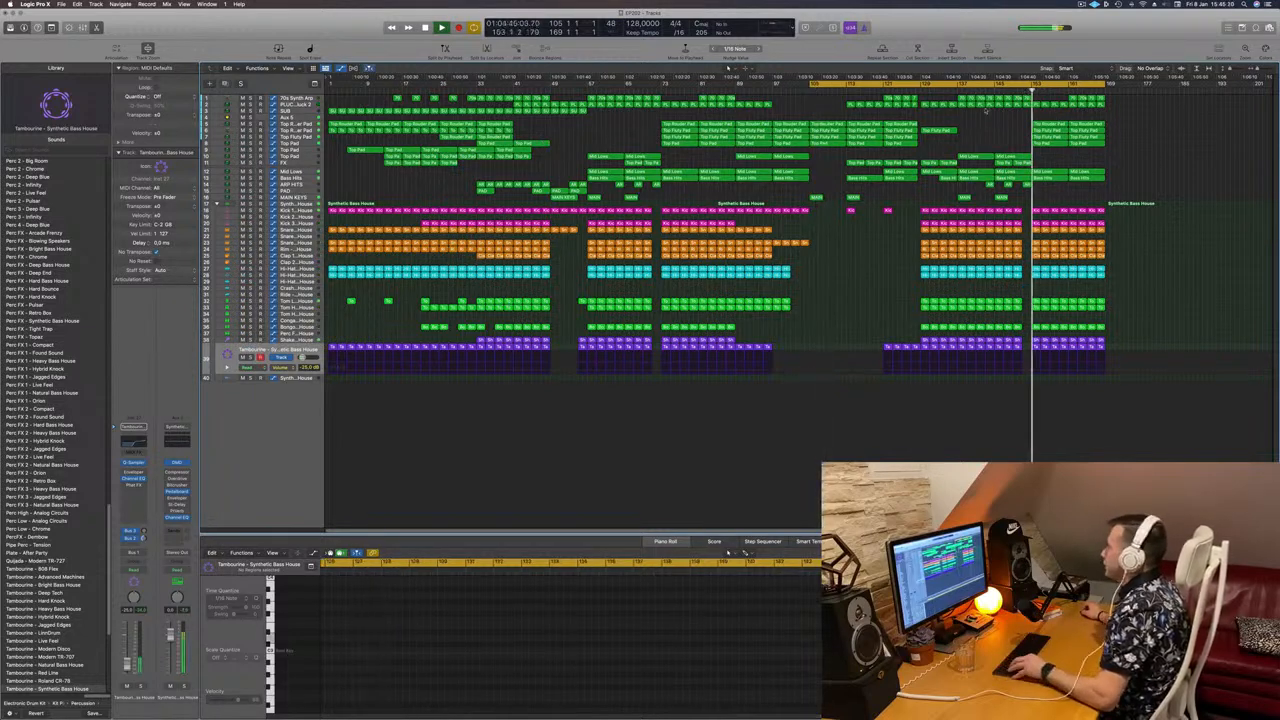
{"action": "left_click", "coordinate": [507, 90]}
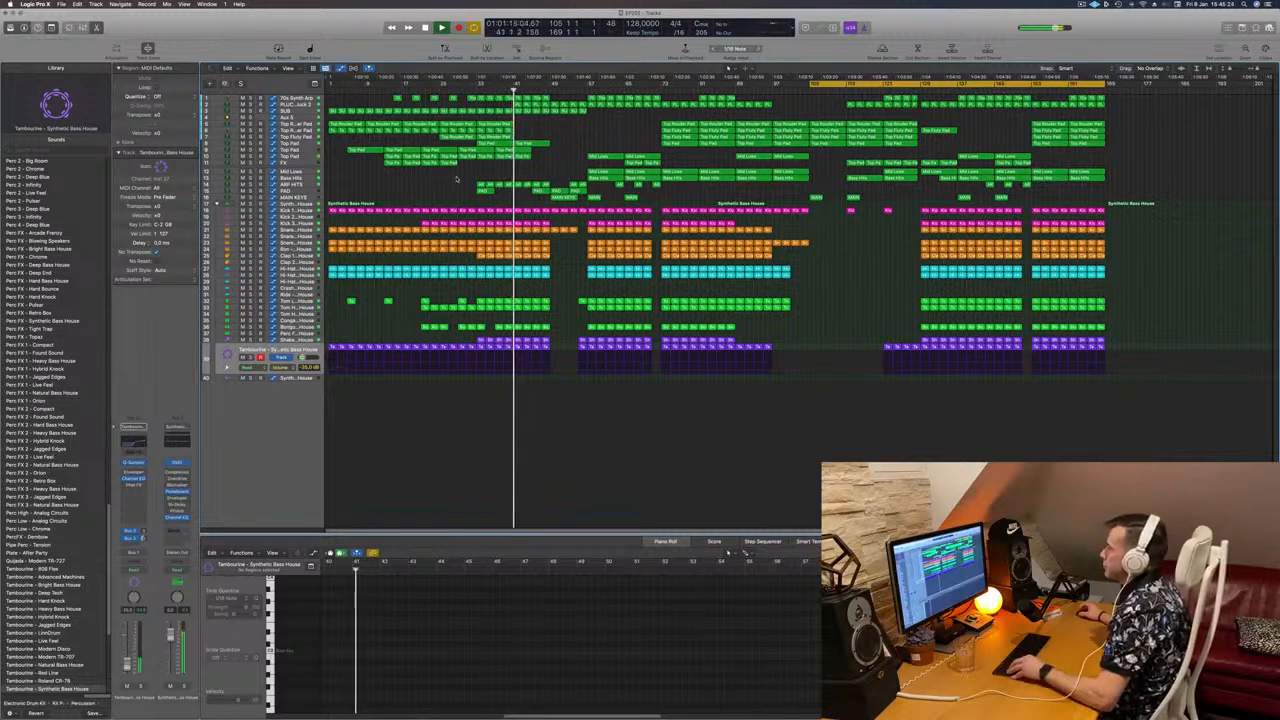
{"action": "left_click", "coordinate": [477, 91]}
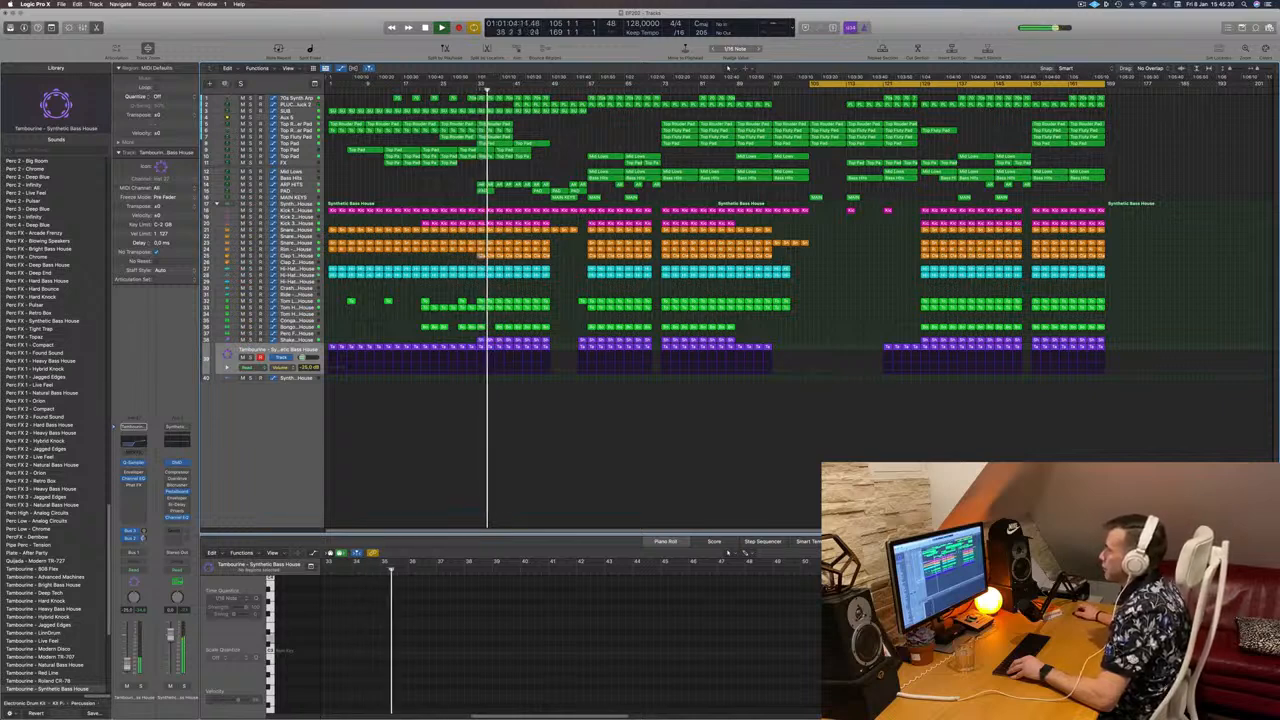
{"action": "left_click", "coordinate": [462, 91]}
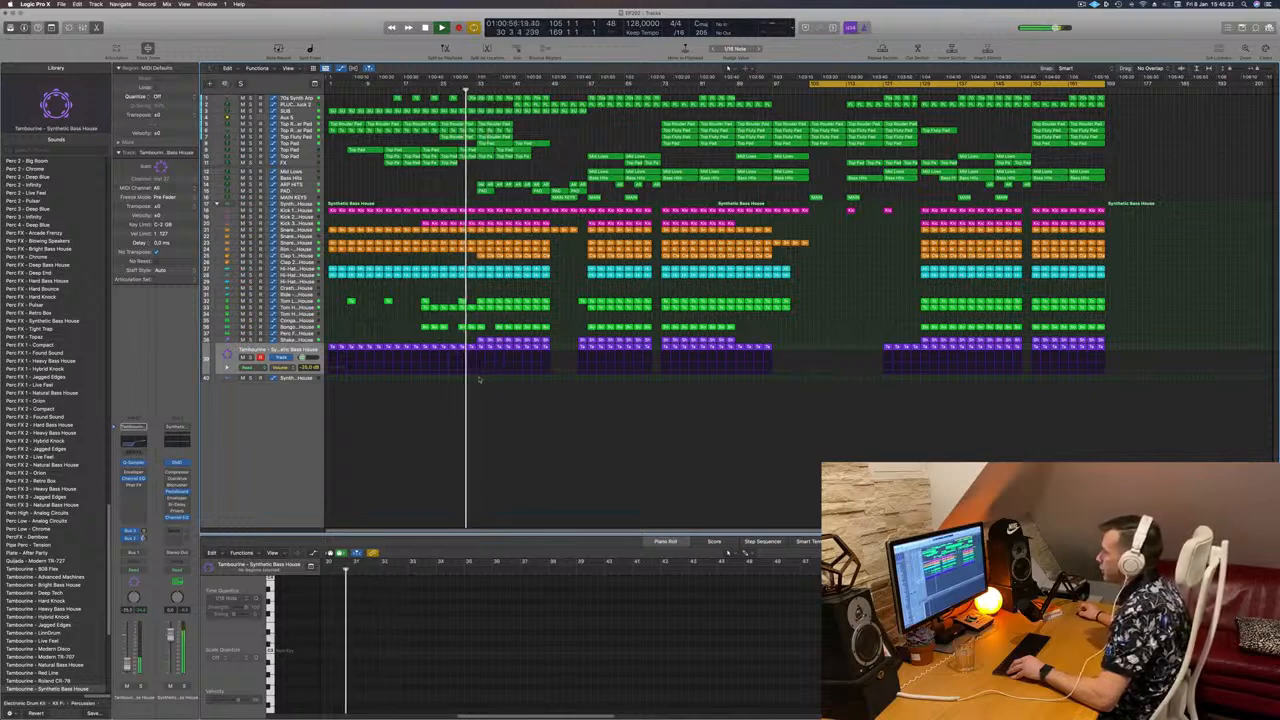
{"action": "left_click_drag", "start_coordinate": [480, 377], "coordinate": [1212, 85]}
Step: Place the copied bar-33 section at bar 169, then marquee-select another column of regions across the tracks
{"action": "left_click", "coordinate": [1100, 90]}
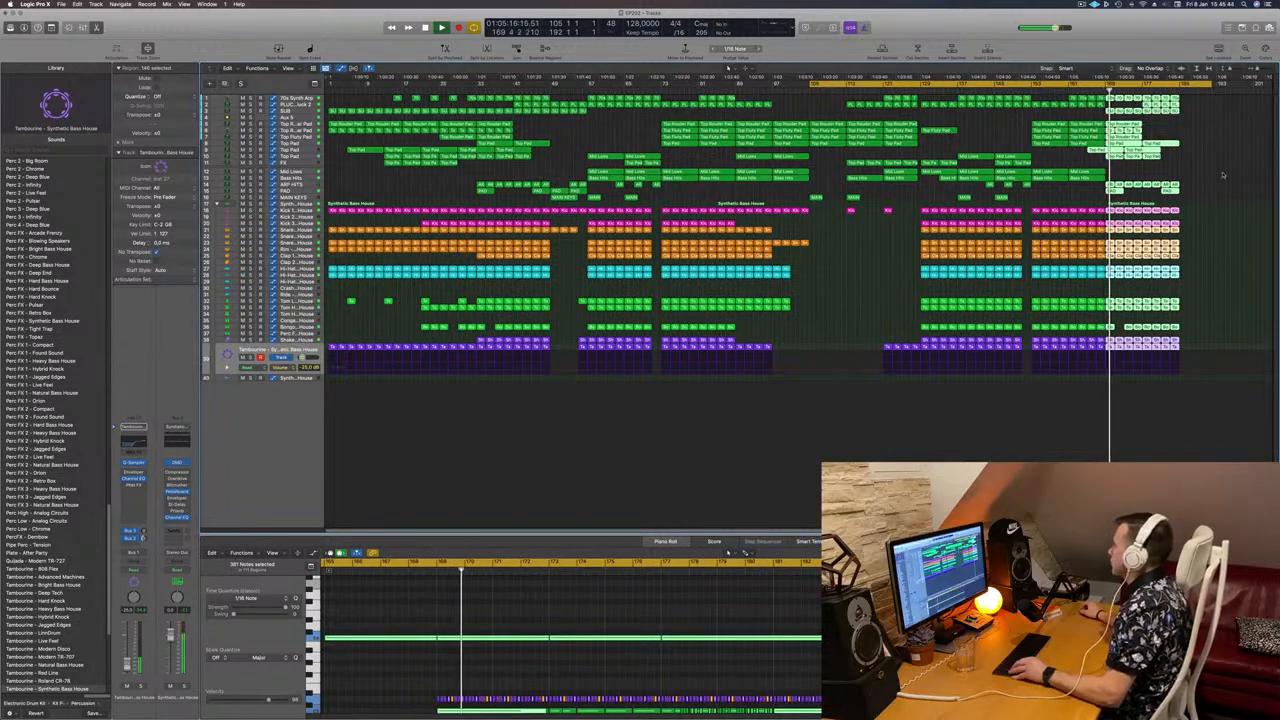
{"action": "left_click", "coordinate": [1219, 175]}
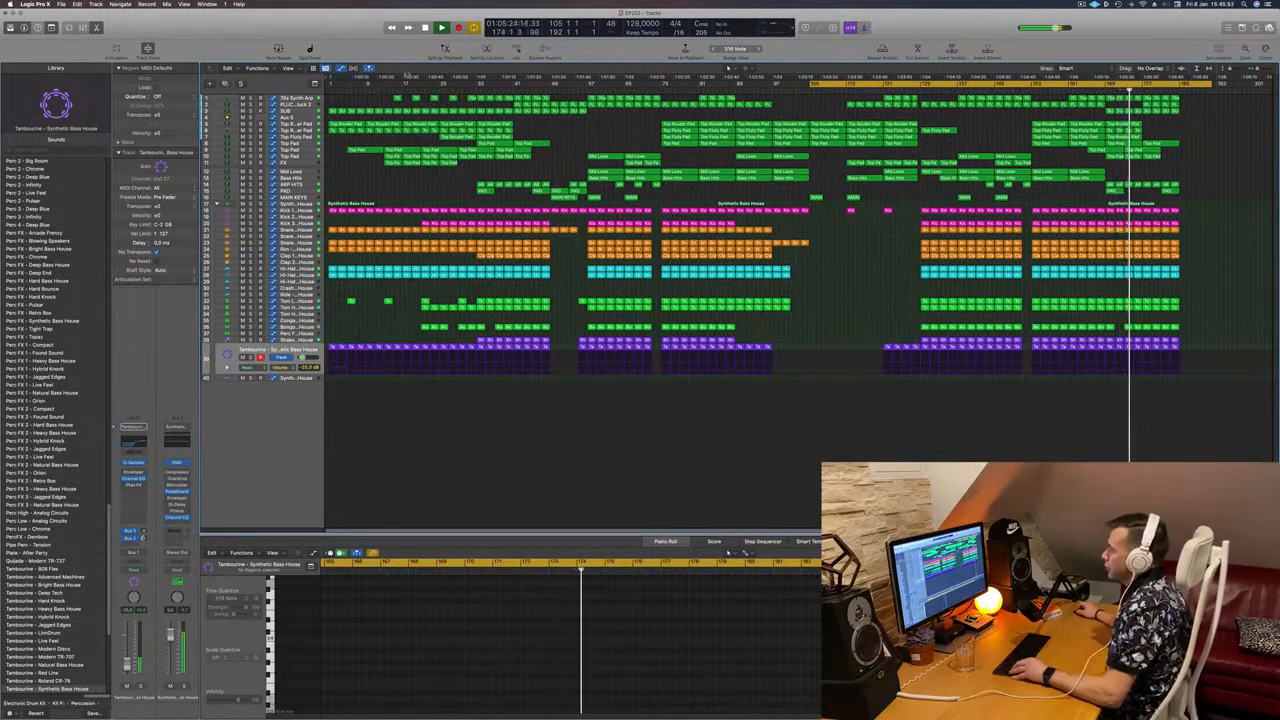
{"action": "left_click_drag", "start_coordinate": [400, 378], "coordinate": [446, 86]}
{"action": "left_click", "coordinate": [399, 381]}
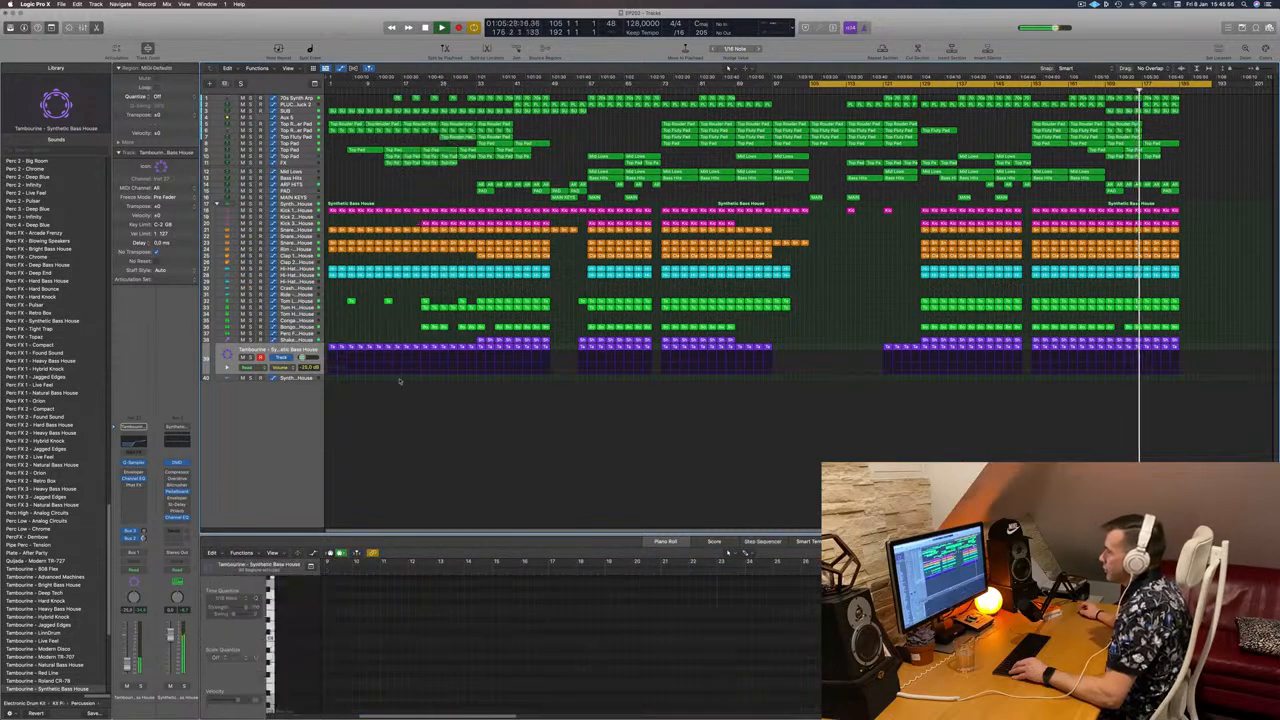
{"action": "left_click_drag", "start_coordinate": [422, 161], "coordinate": [432, 104]}
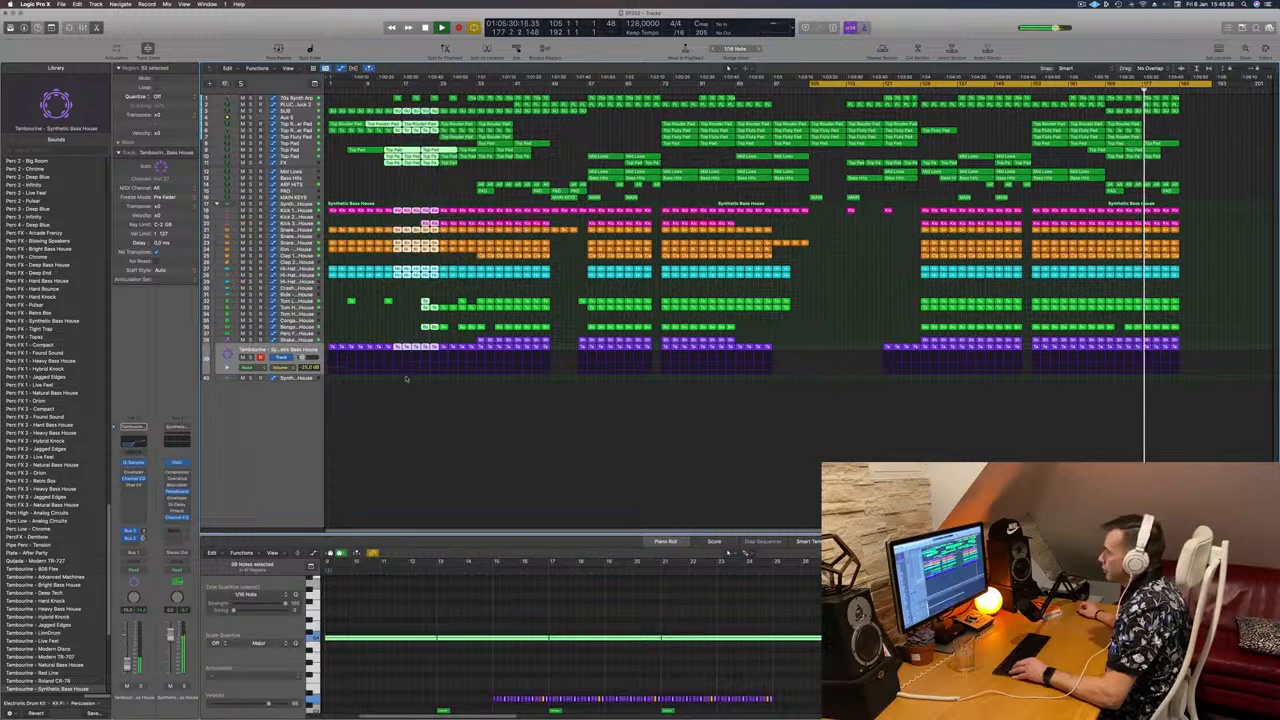
{"action": "left_click", "coordinate": [404, 383]}
{"action": "left_click_drag", "start_coordinate": [407, 383], "coordinate": [1252, 70]}
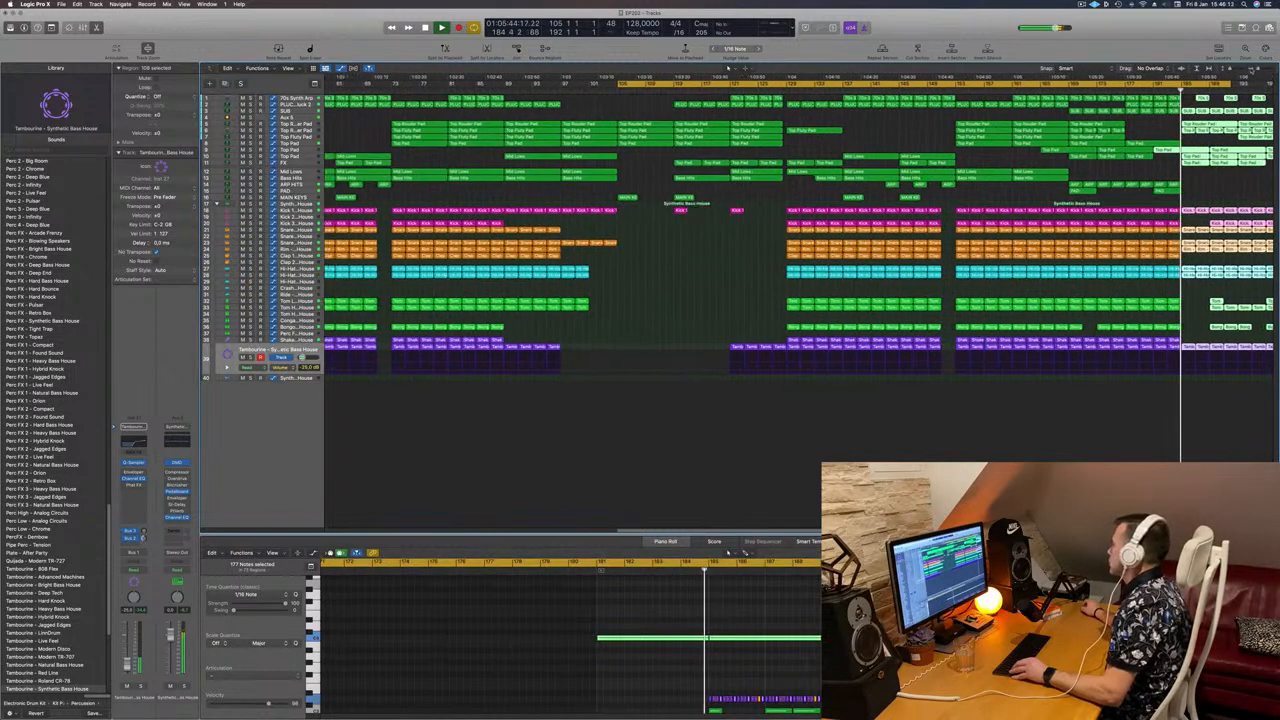
Step: Repeat the bars 185–201 regions after bar 201 using a cycle range and Cmd+R
{"action": "key", "text": "super+Left"}
{"action": "key", "text": "super+Left"}
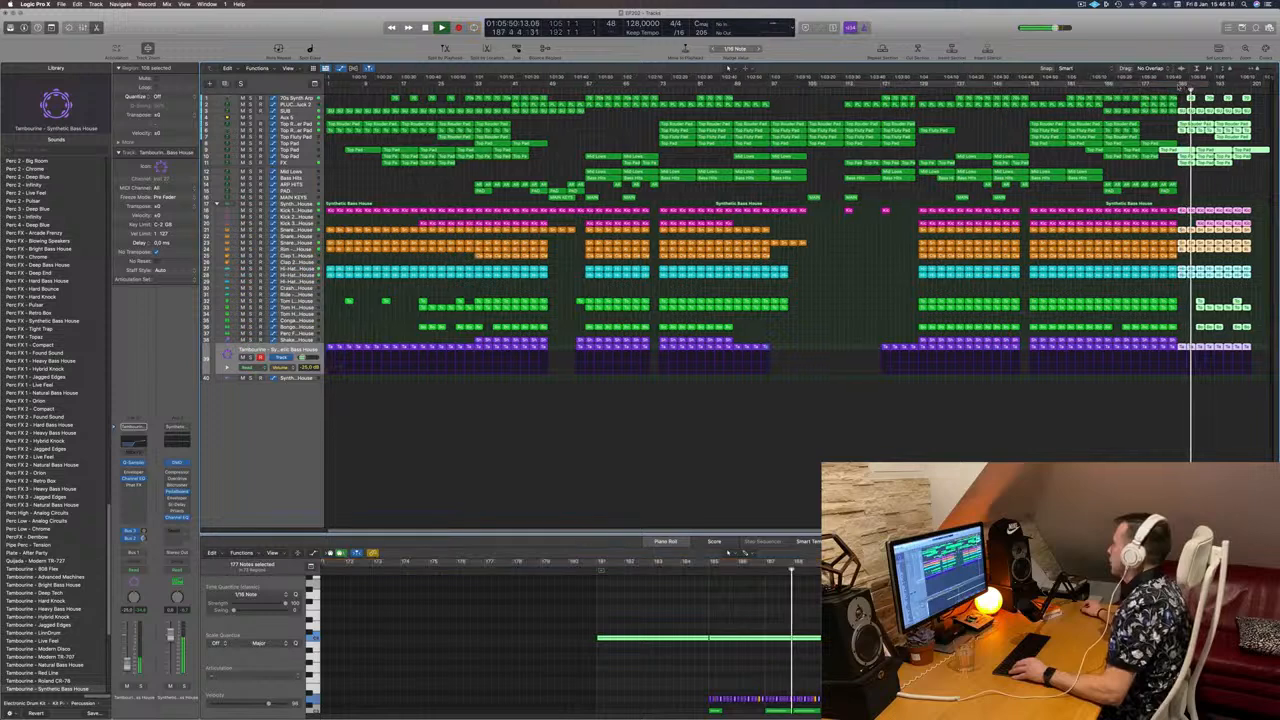
{"action": "left_click_drag", "start_coordinate": [1181, 87], "coordinate": [1250, 89]}
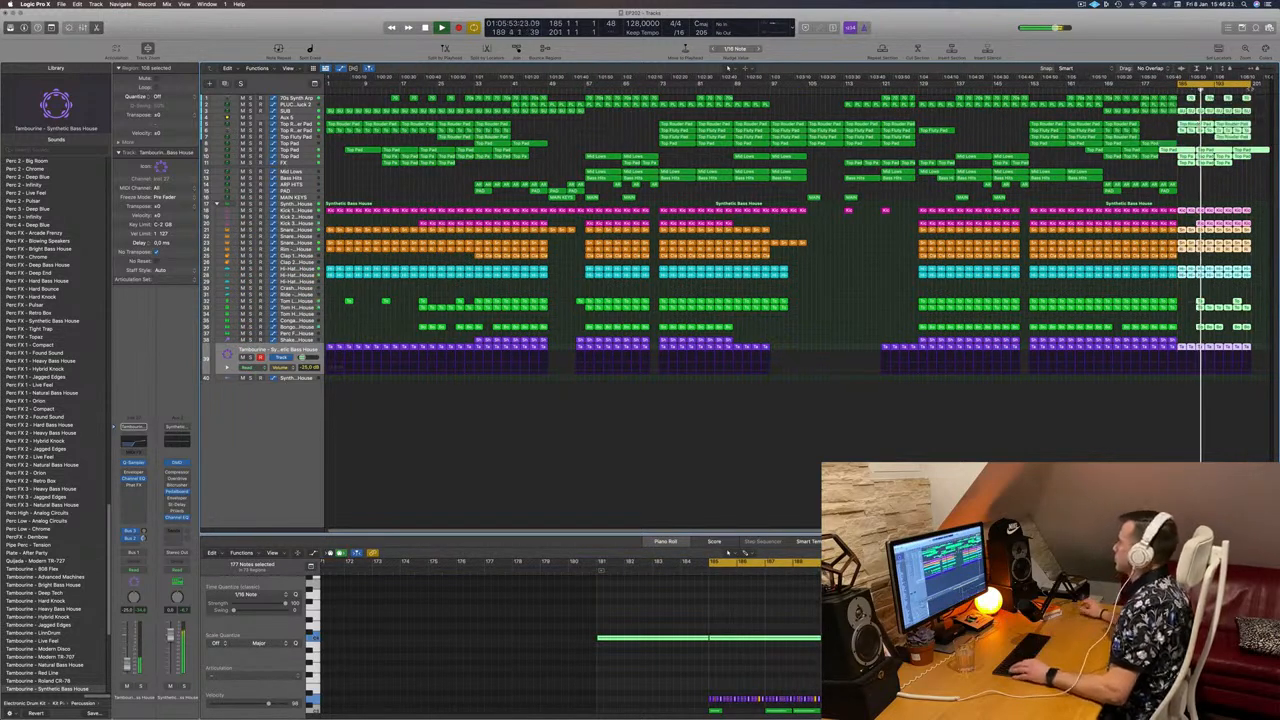
{"action": "key", "text": "super+r"}
{"action": "scroll", "coordinate": [1266, 256], "scroll_direction": "left", "scroll_amount": 2}
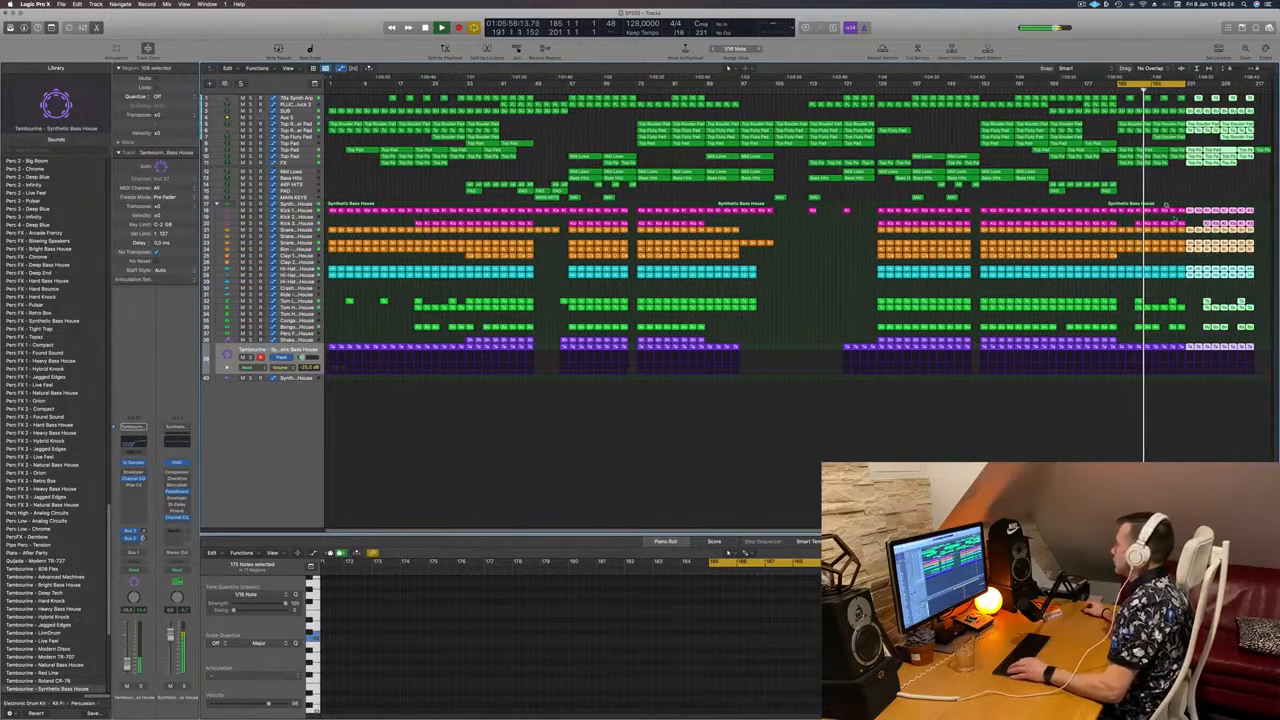
Step: Delete the green percussion regions around bars 187–197 from the new ending
{"action": "left_click_drag", "start_coordinate": [1189, 227], "coordinate": [1127, 231]}
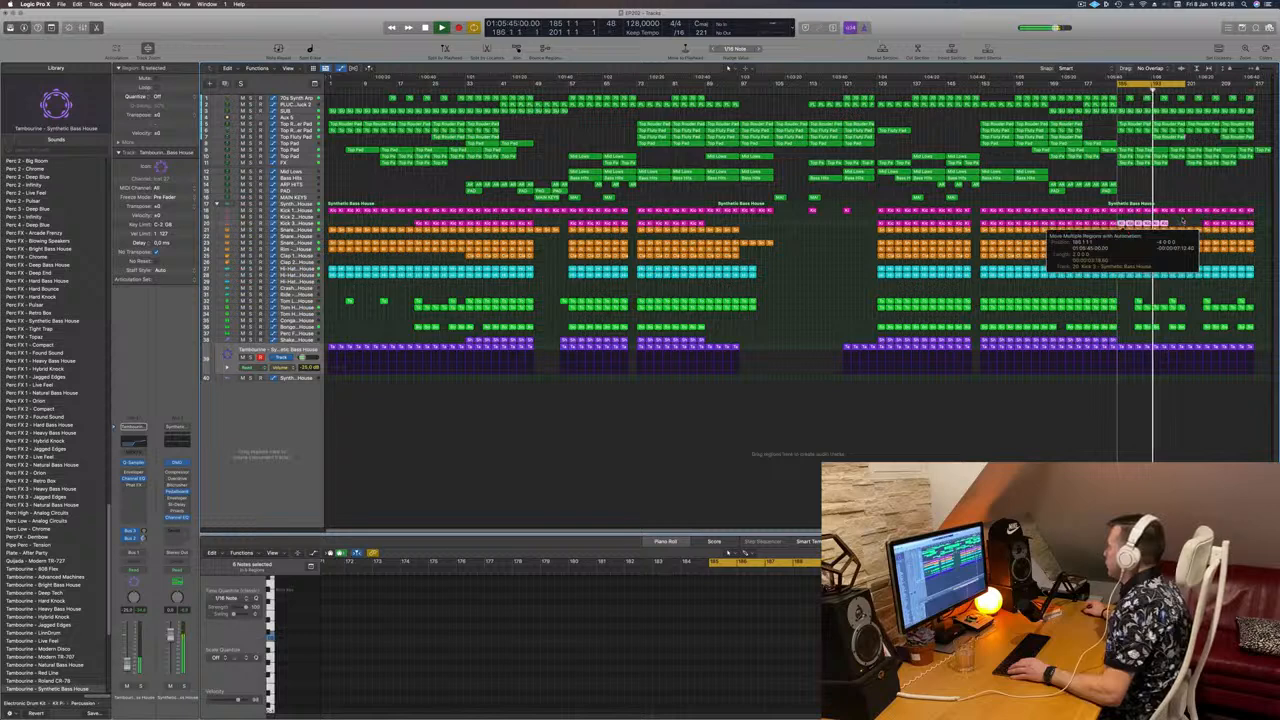
{"action": "left_click", "coordinate": [1183, 221]}
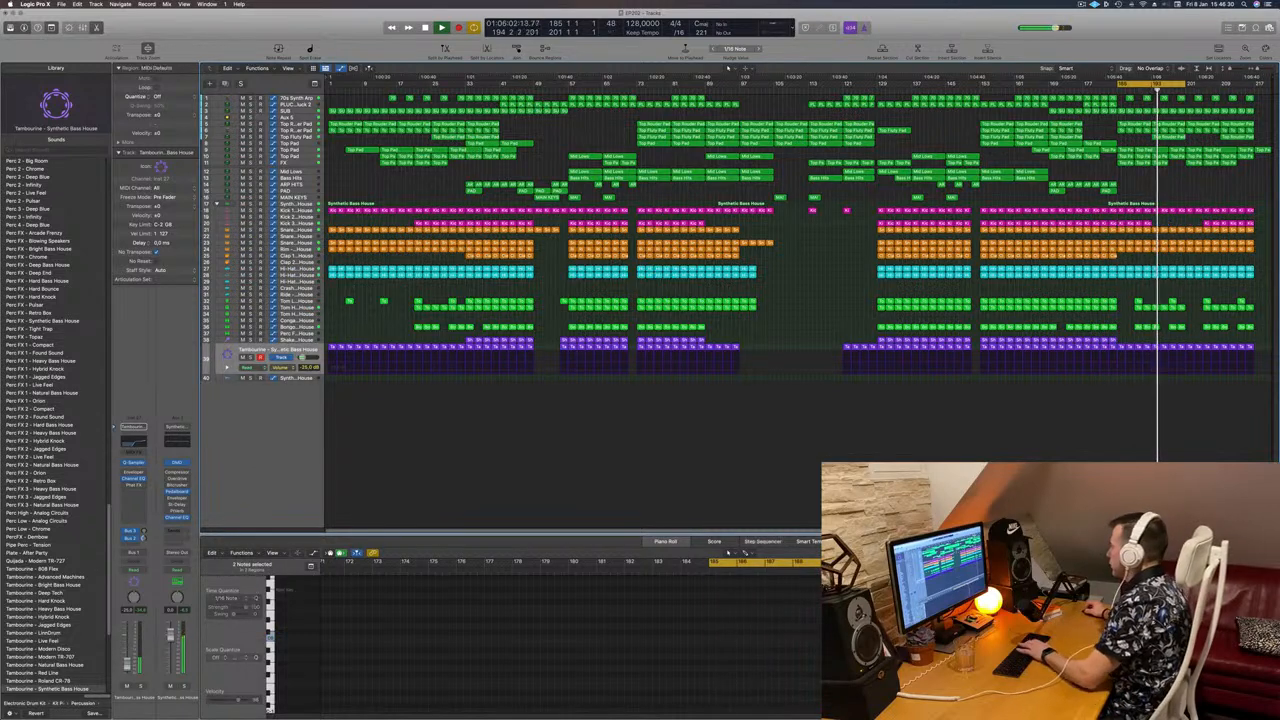
{"action": "left_click_drag", "start_coordinate": [1137, 295], "coordinate": [1266, 334]}
{"action": "key", "text": "Delete"}
{"action": "key", "text": "Delete"}
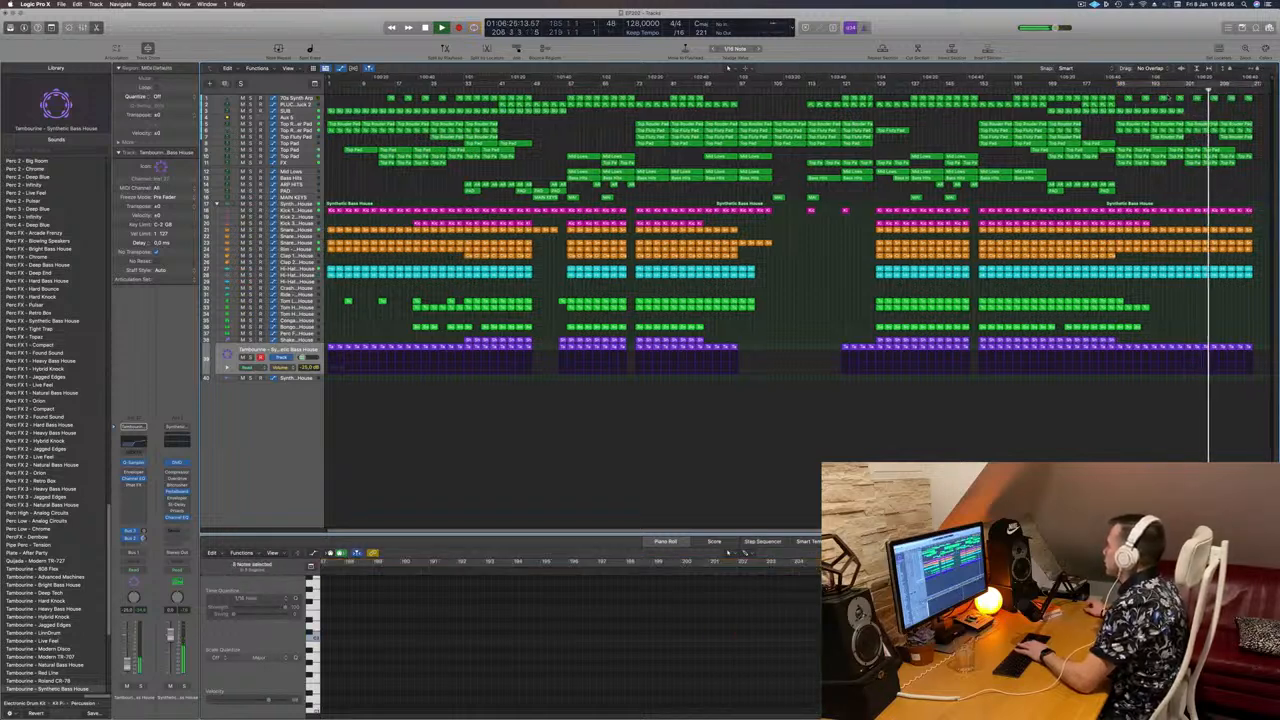
Step: Cycle the closing bars, about 193–209, and select the 70s Synth Arp regions inside
{"action": "left_click", "coordinate": [1167, 88]}
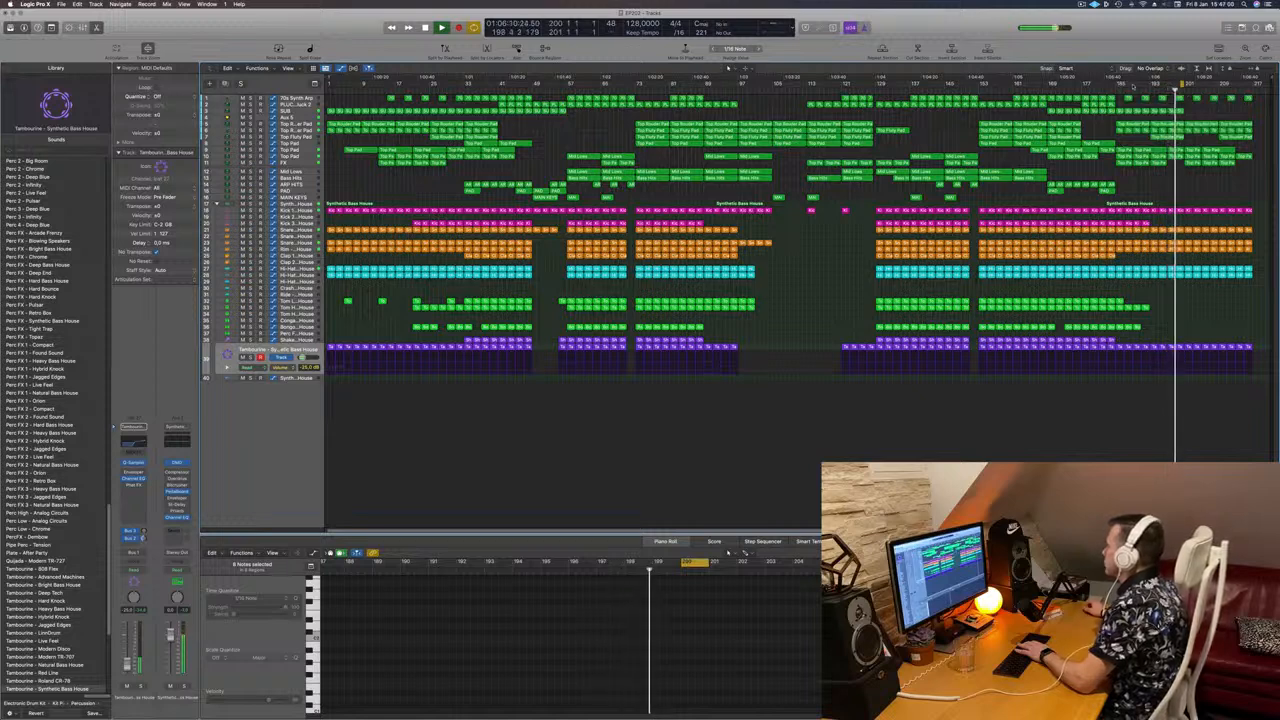
{"action": "left_click_drag", "start_coordinate": [1122, 83], "coordinate": [1256, 84]}
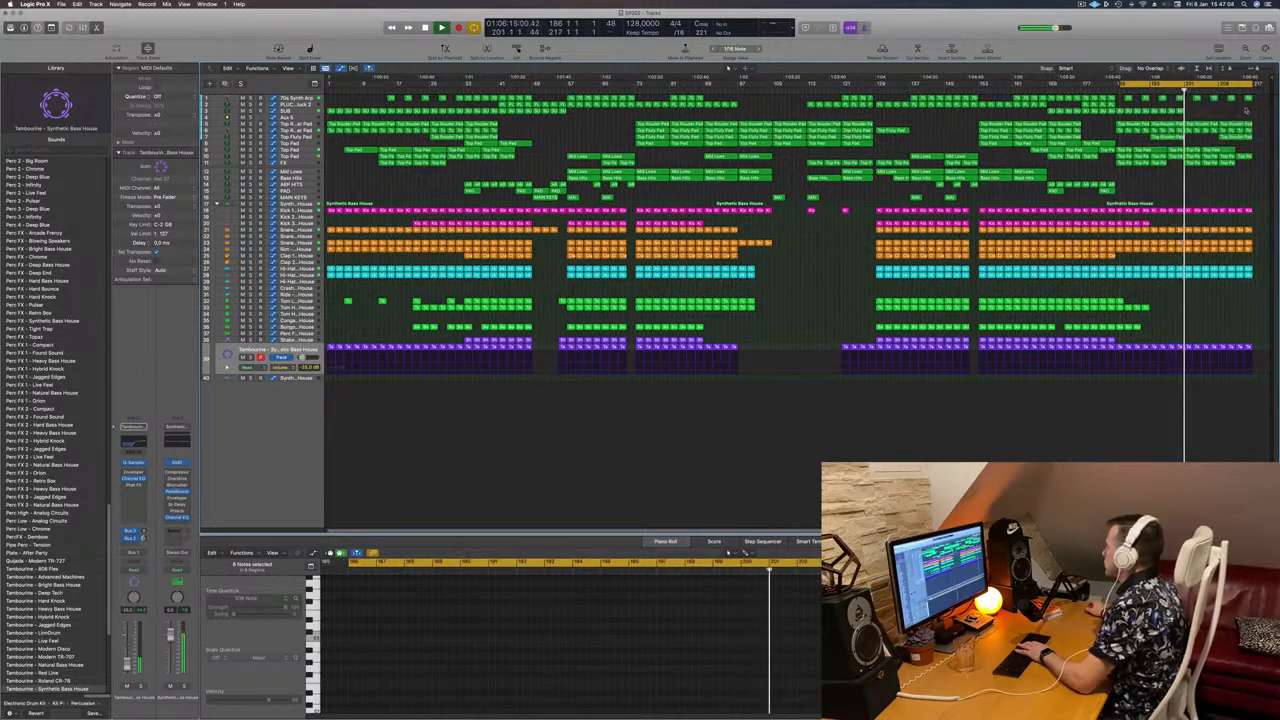
{"action": "left_click_drag", "start_coordinate": [1233, 108], "coordinate": [1252, 100]}
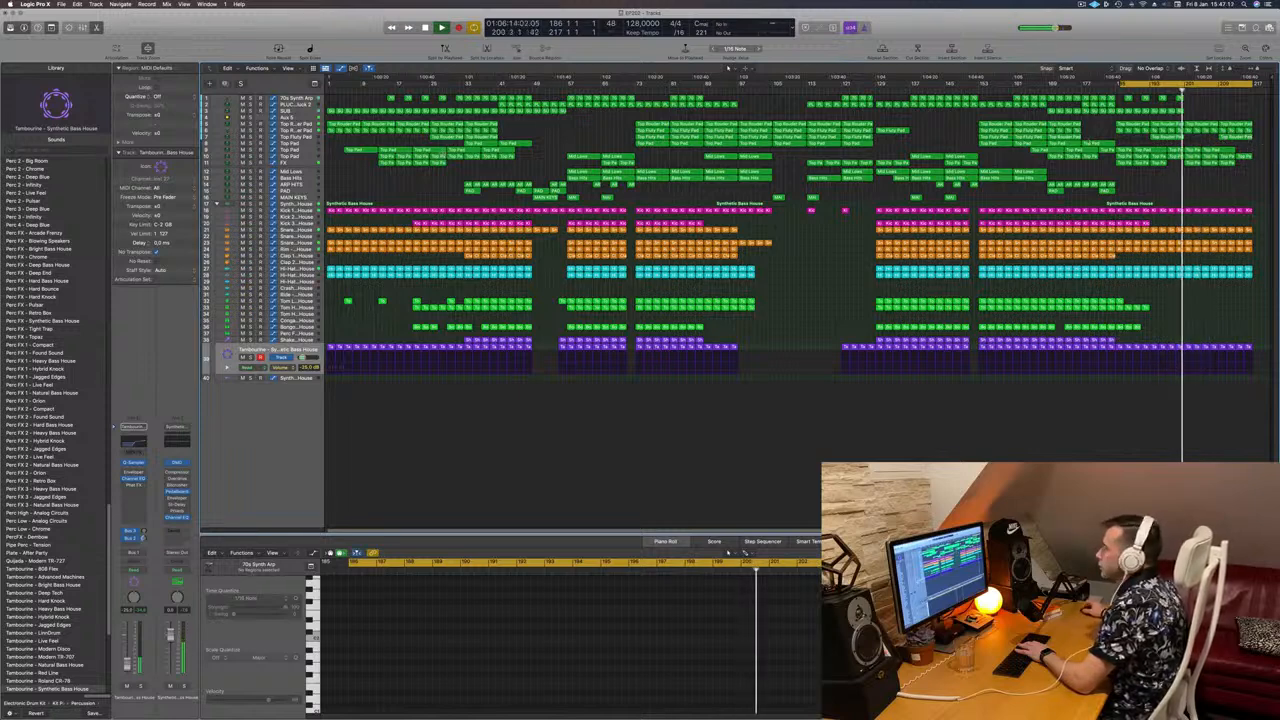
Step: Show the FX and Aux 5 automation, then solo and unsolo the Aux 5 track
{"action": "left_click", "coordinate": [297, 162]}
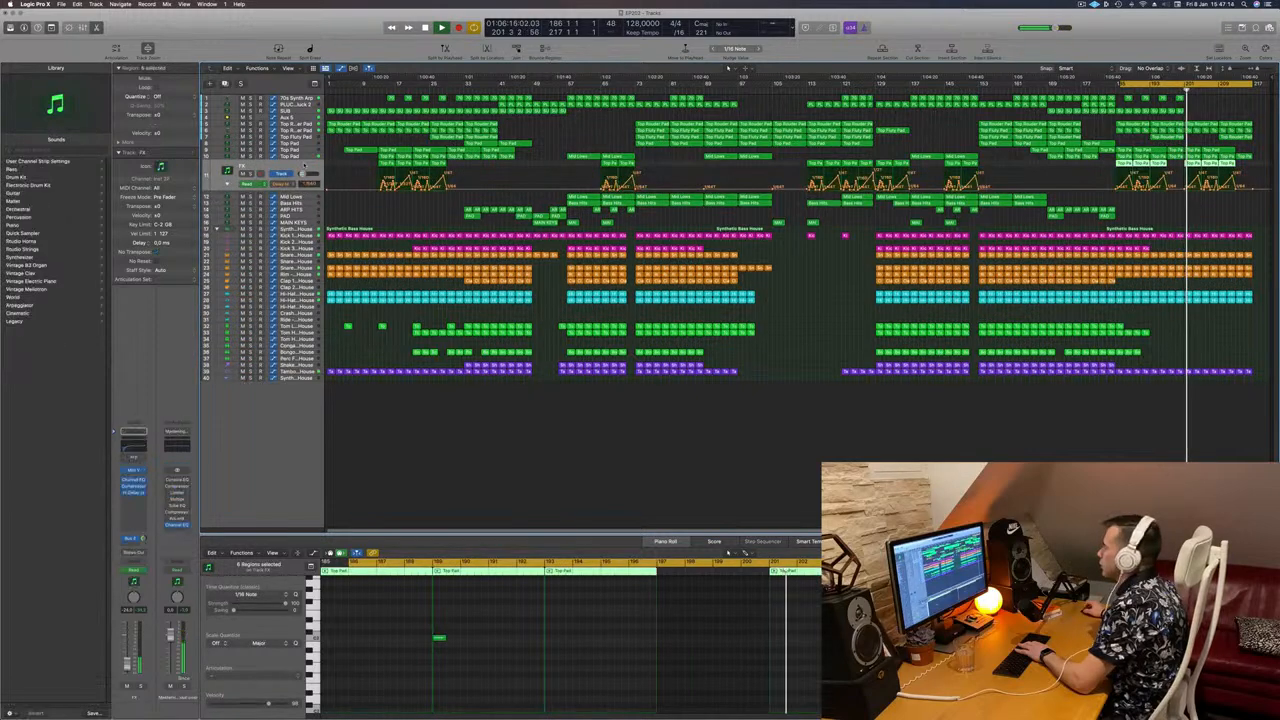
{"action": "left_click", "coordinate": [300, 116]}
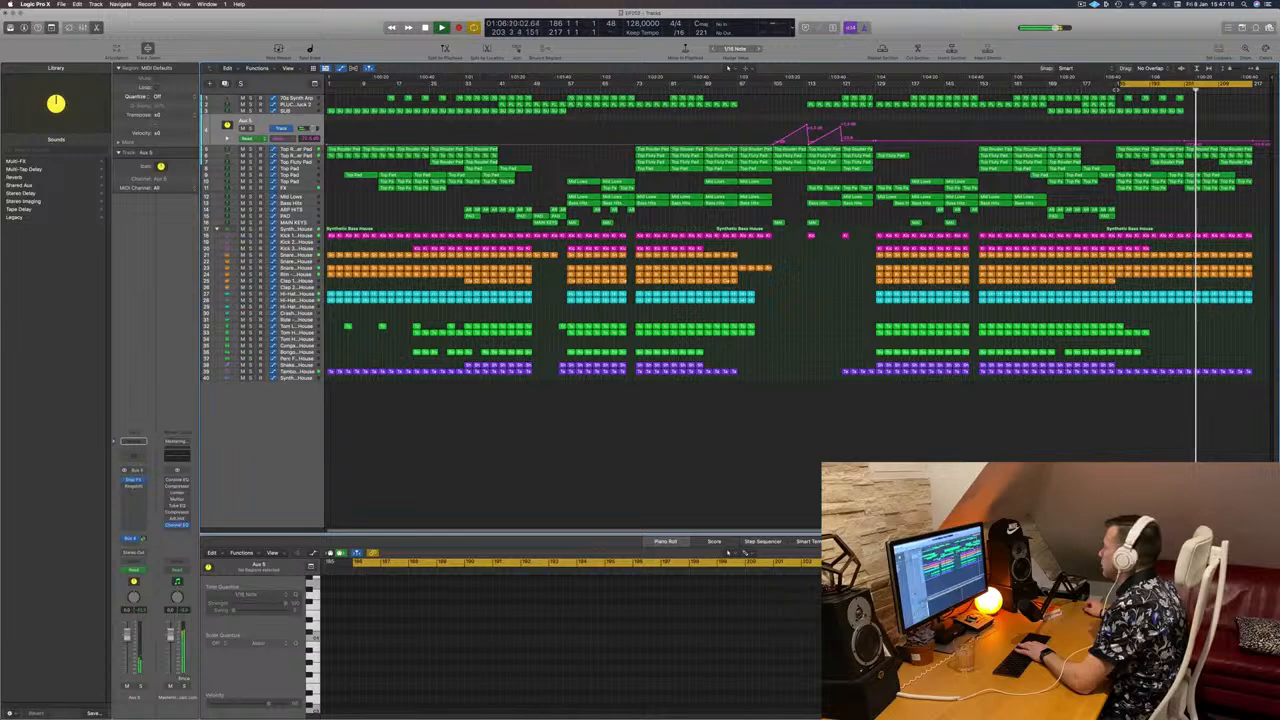
{"action": "left_click", "coordinate": [251, 129]}
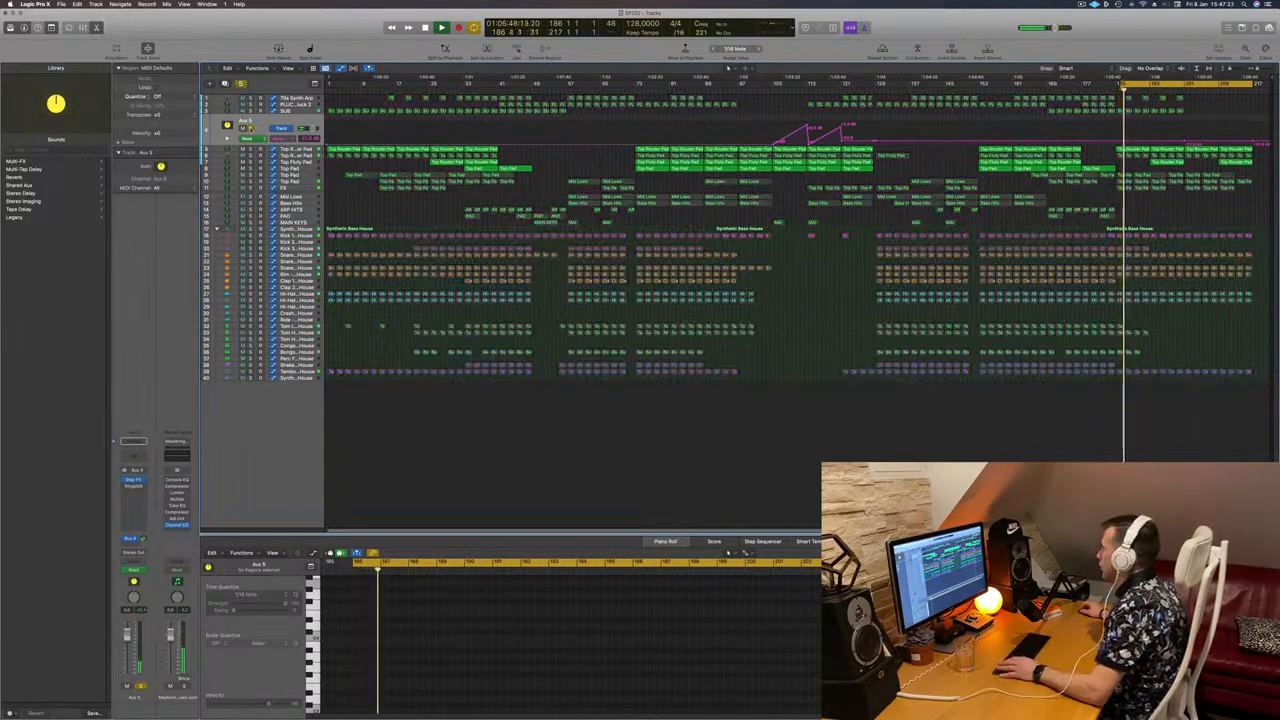
{"action": "left_click", "coordinate": [251, 129]}
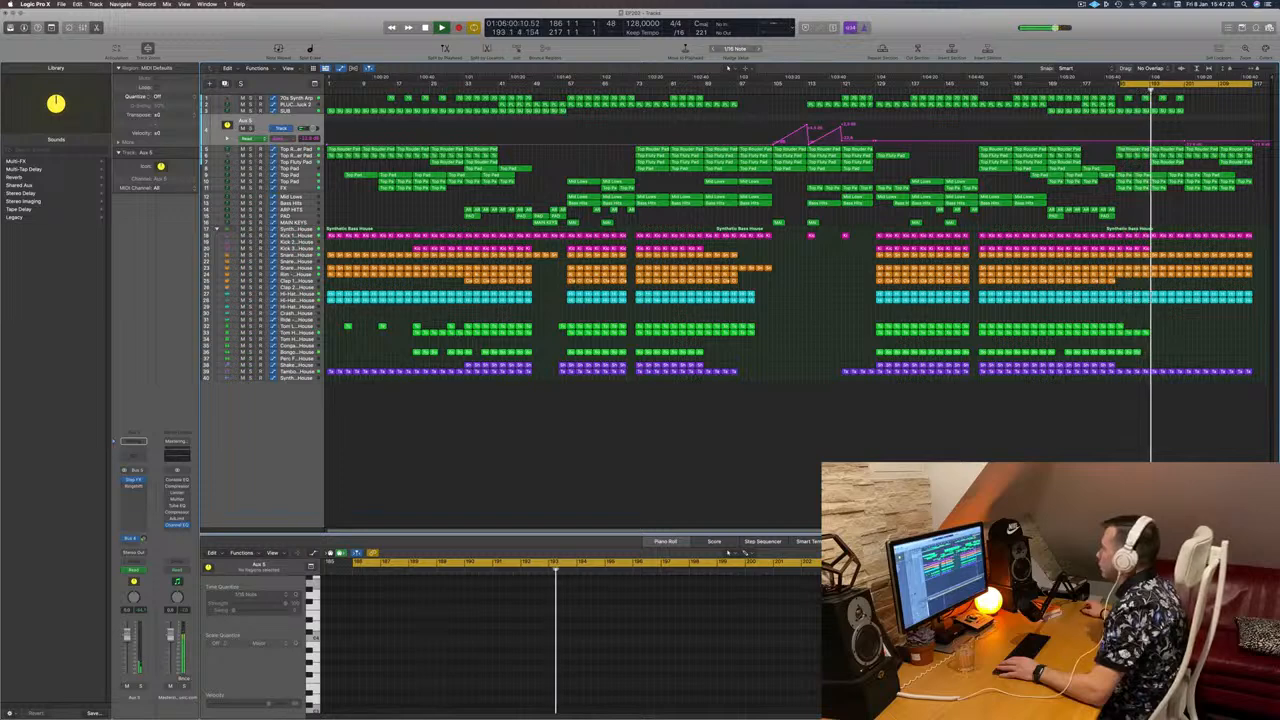
{"action": "left_click", "coordinate": [295, 162]}
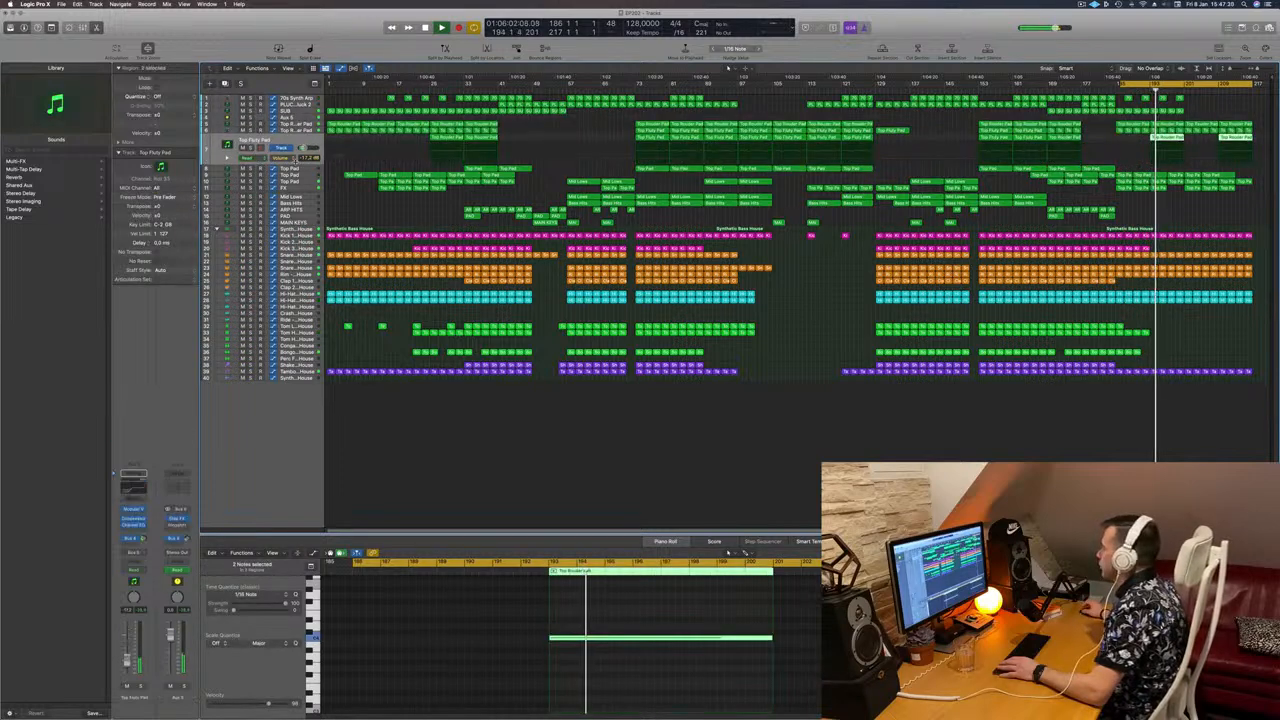
{"action": "key", "text": "s"}
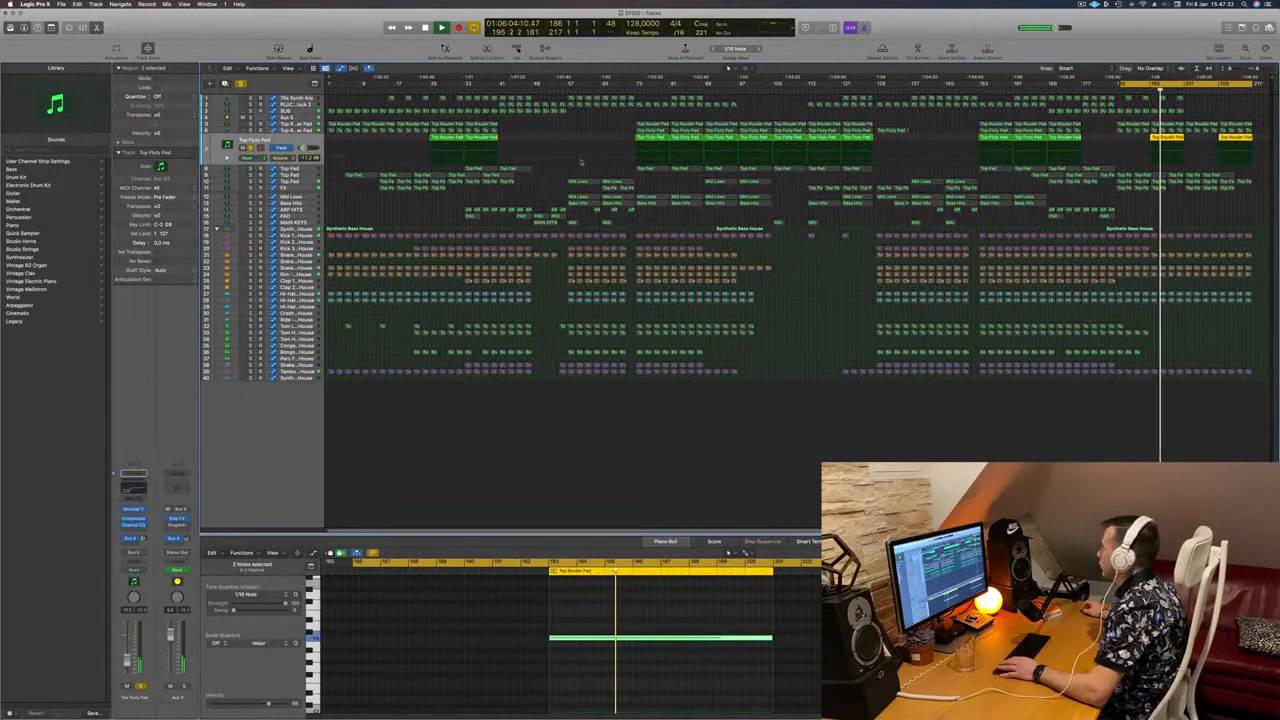
{"action": "key", "text": "s"}
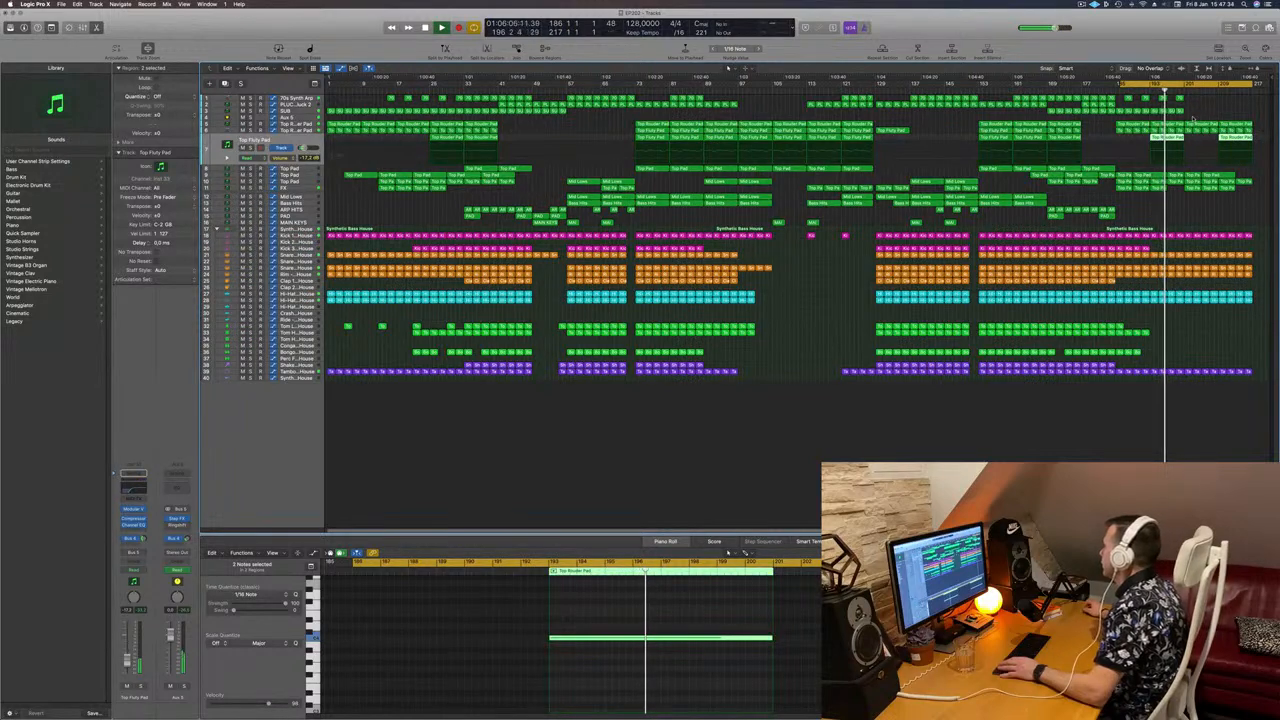
{"action": "left_click_drag", "start_coordinate": [1190, 118], "coordinate": [1249, 139]}
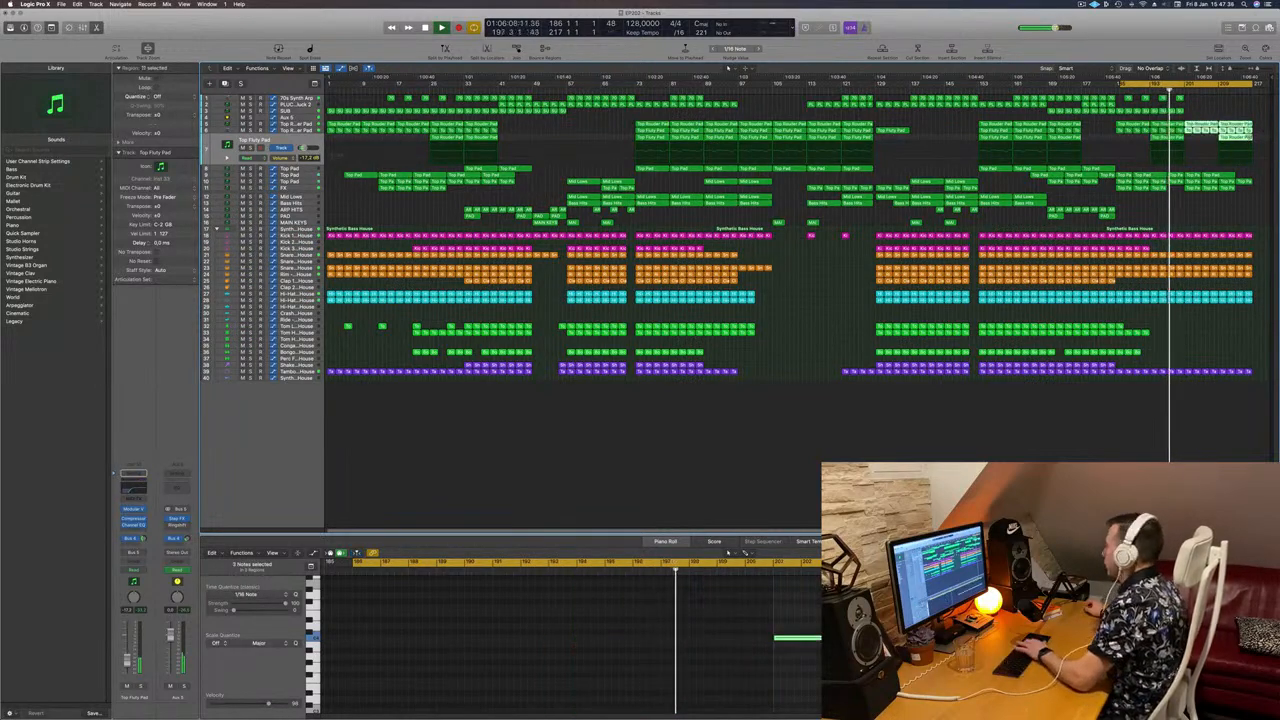
{"action": "key", "text": "Delete"}
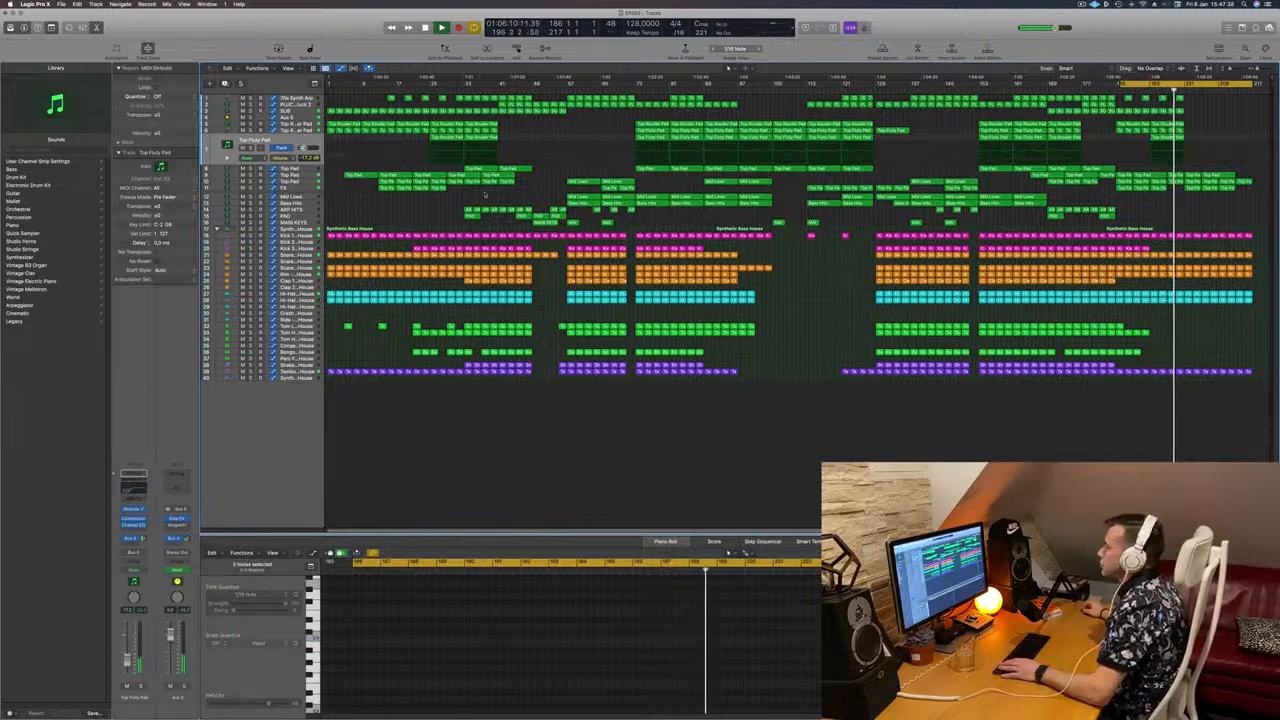
{"action": "left_click", "coordinate": [304, 175]}
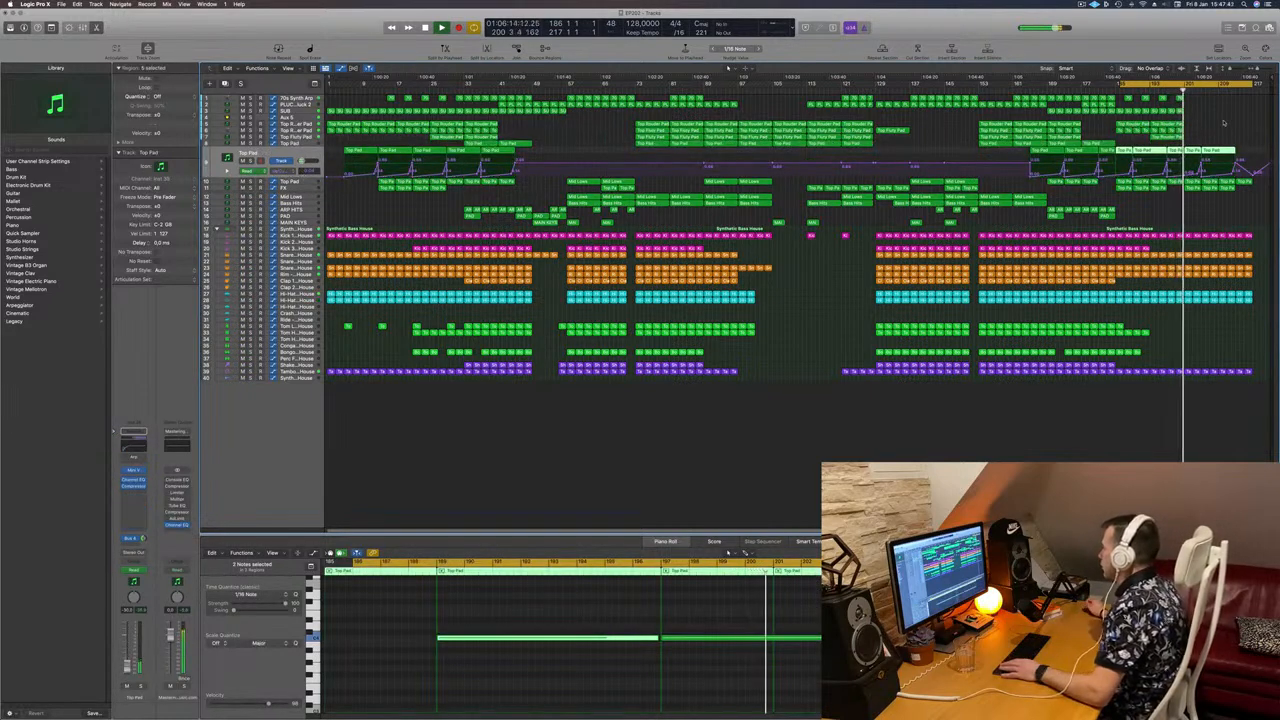
{"action": "left_click_drag", "start_coordinate": [1197, 132], "coordinate": [1213, 150]}
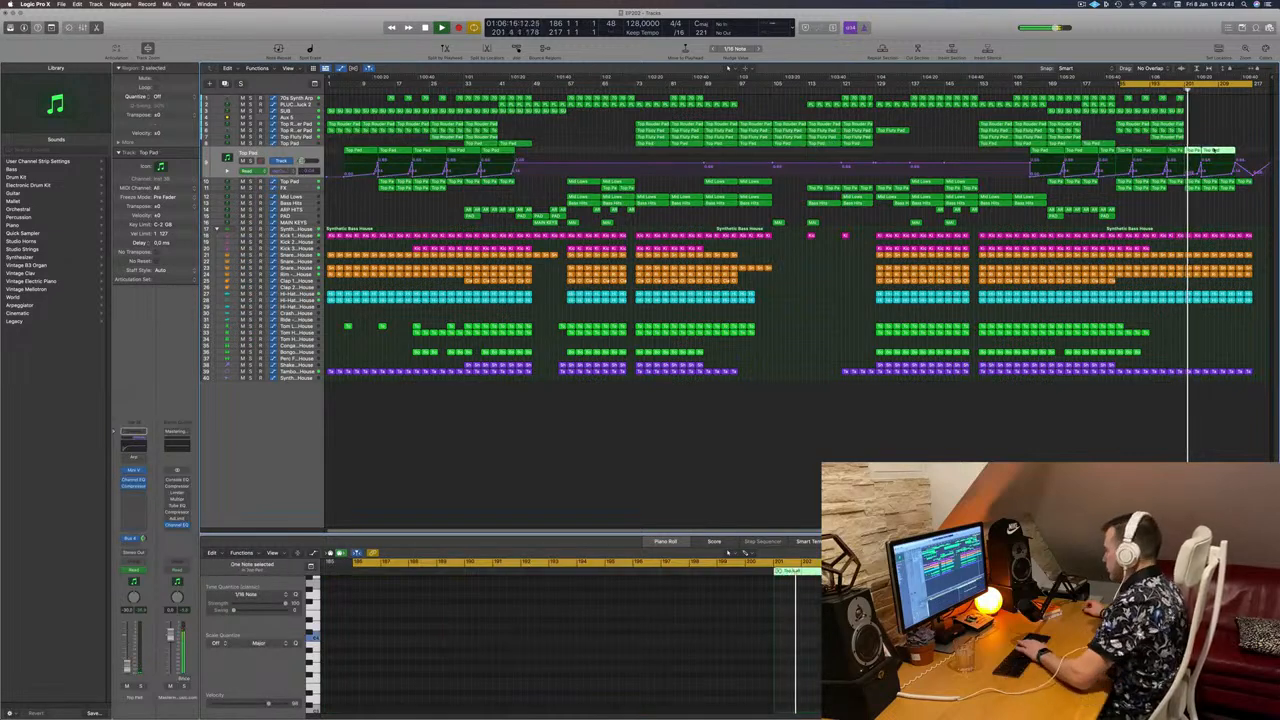
{"action": "left_click", "coordinate": [1256, 158]}
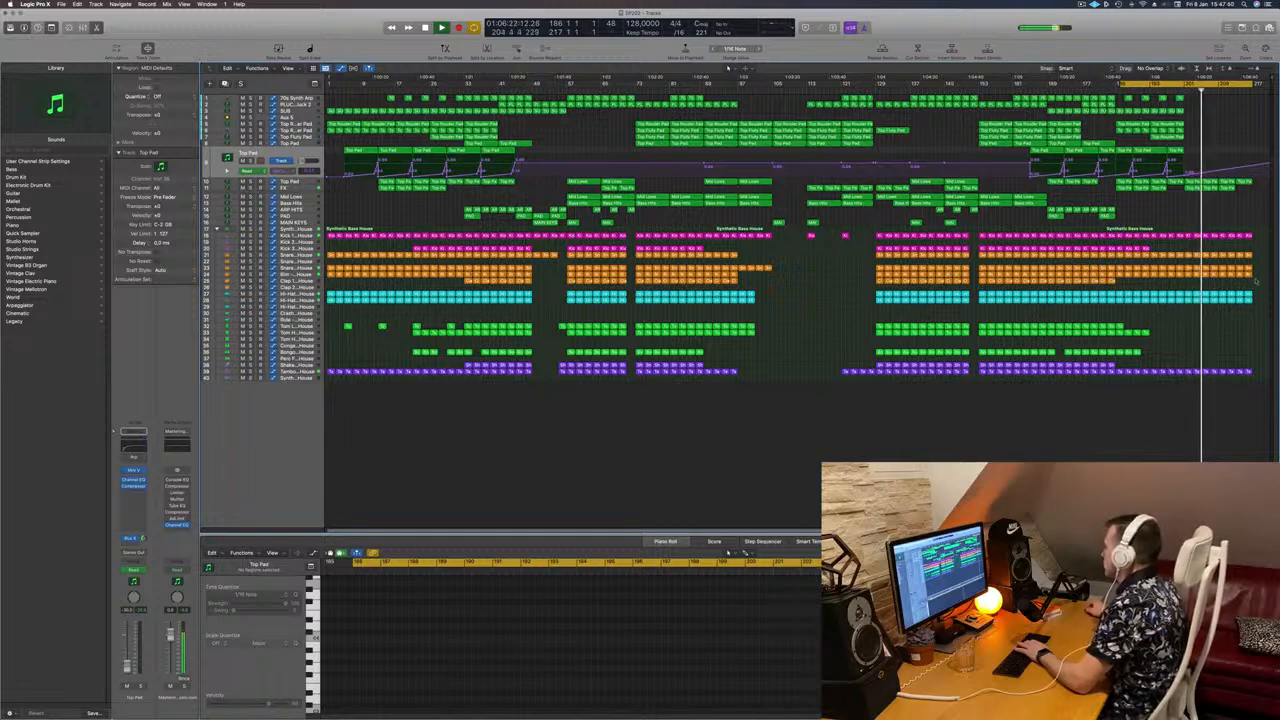
Step: Delete the last four Tambourine regions and the final Snare regions at the song's end
{"action": "left_click_drag", "start_coordinate": [1256, 366], "coordinate": [1220, 375]}
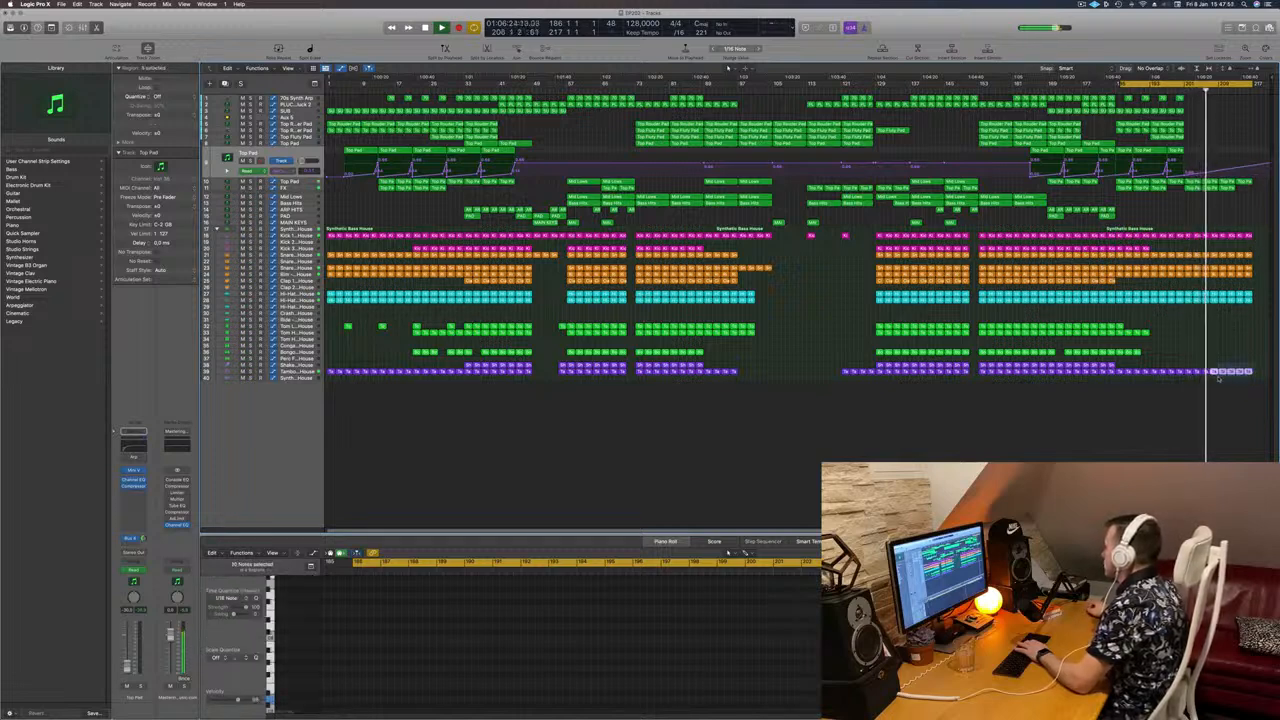
{"action": "key", "text": "Delete"}
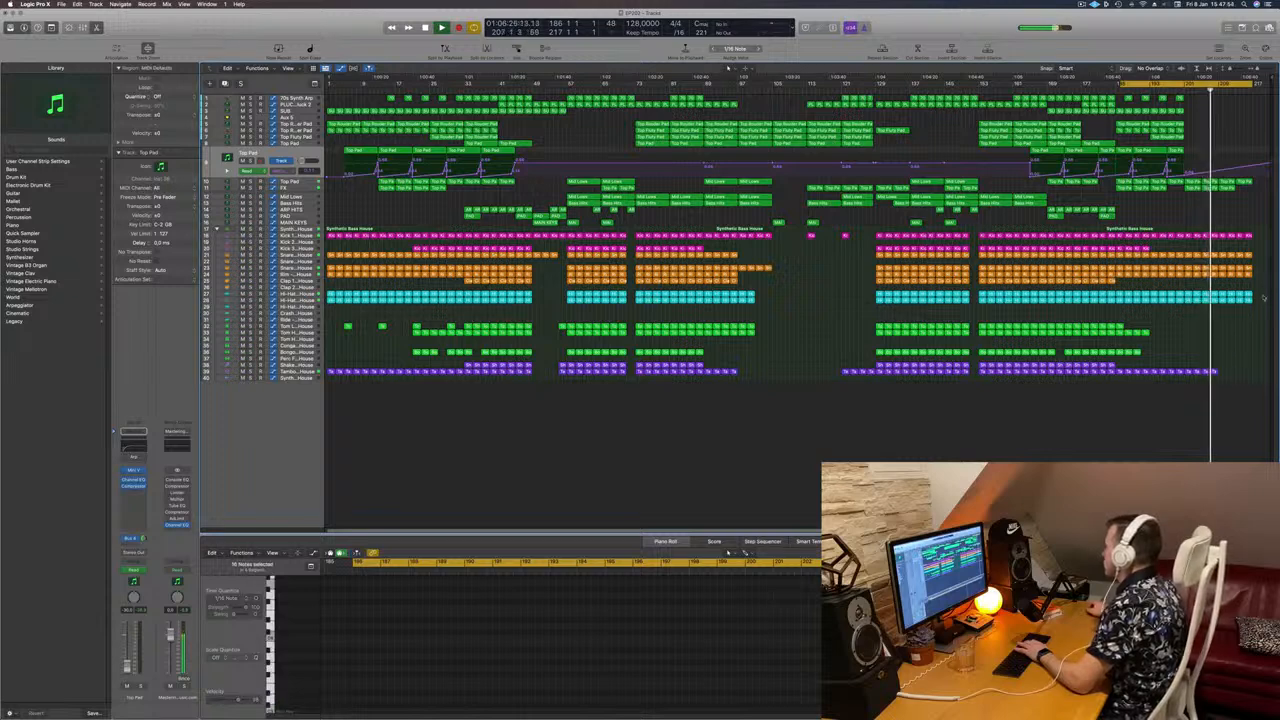
{"action": "left_click_drag", "start_coordinate": [1258, 265], "coordinate": [1221, 279]}
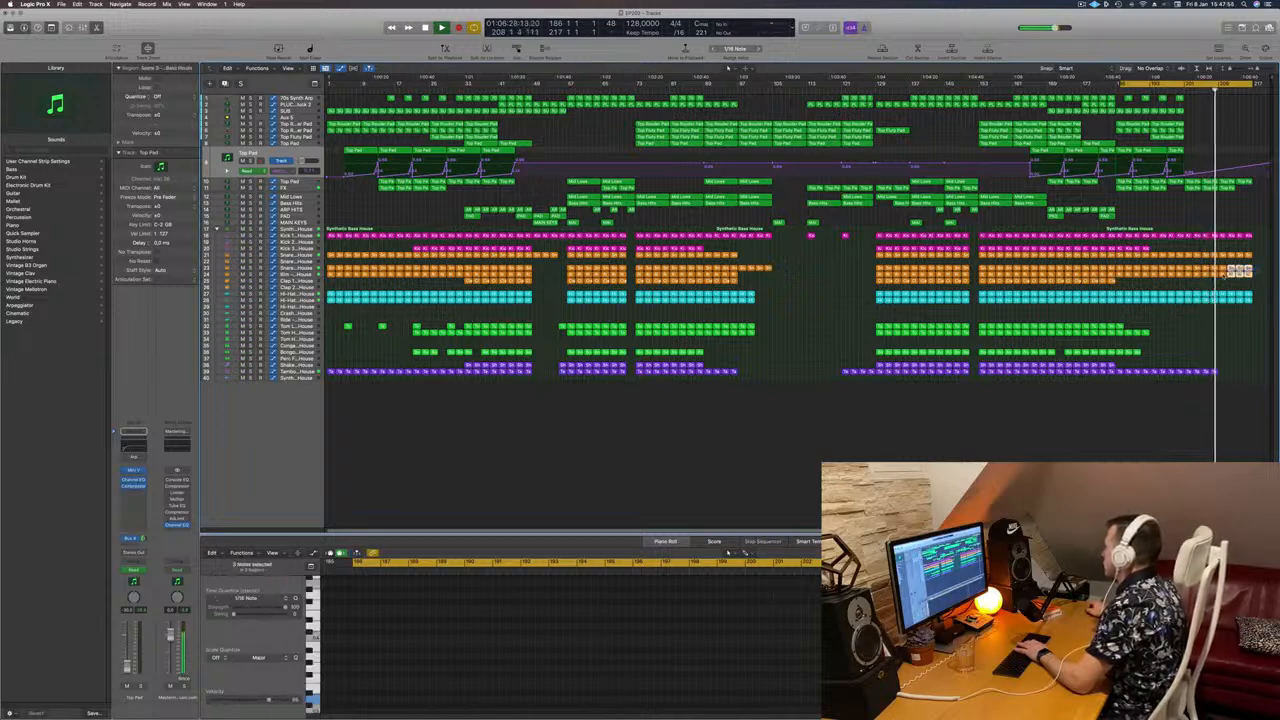
{"action": "key", "text": "Delete"}
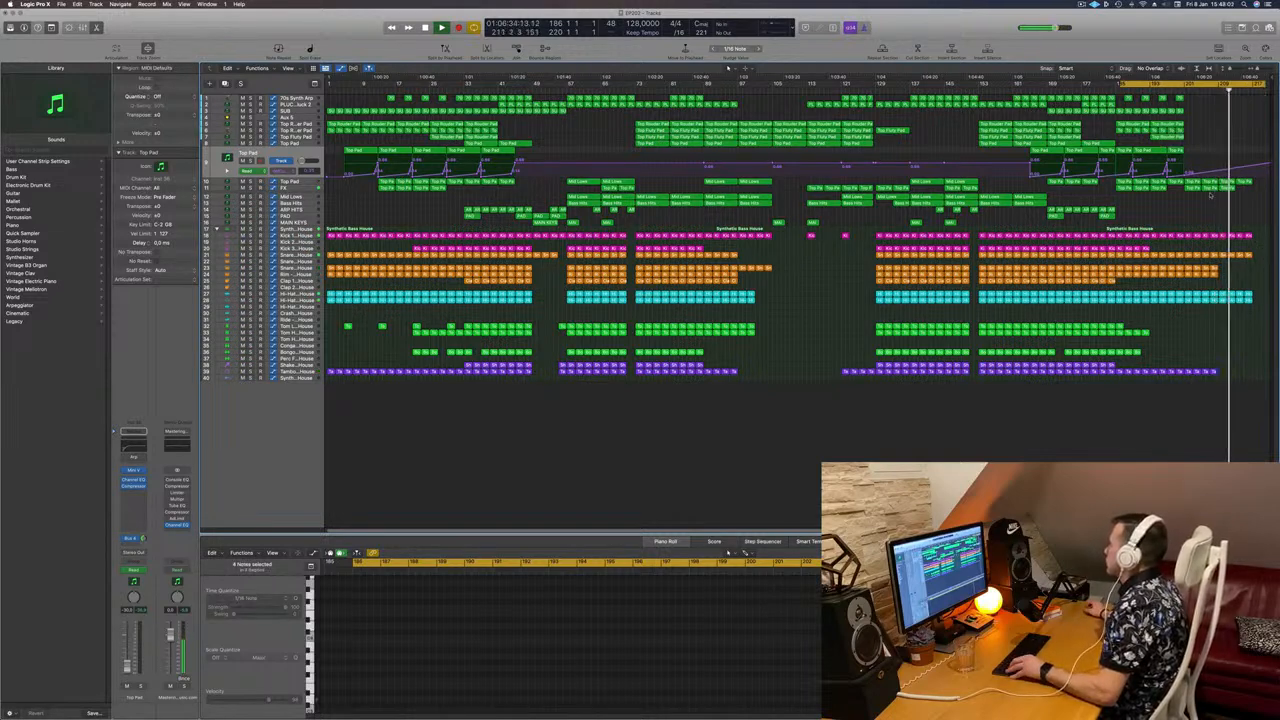
{"action": "left_click", "coordinate": [1082, 5]}
{"action": "left_click", "coordinate": [966, 45]}
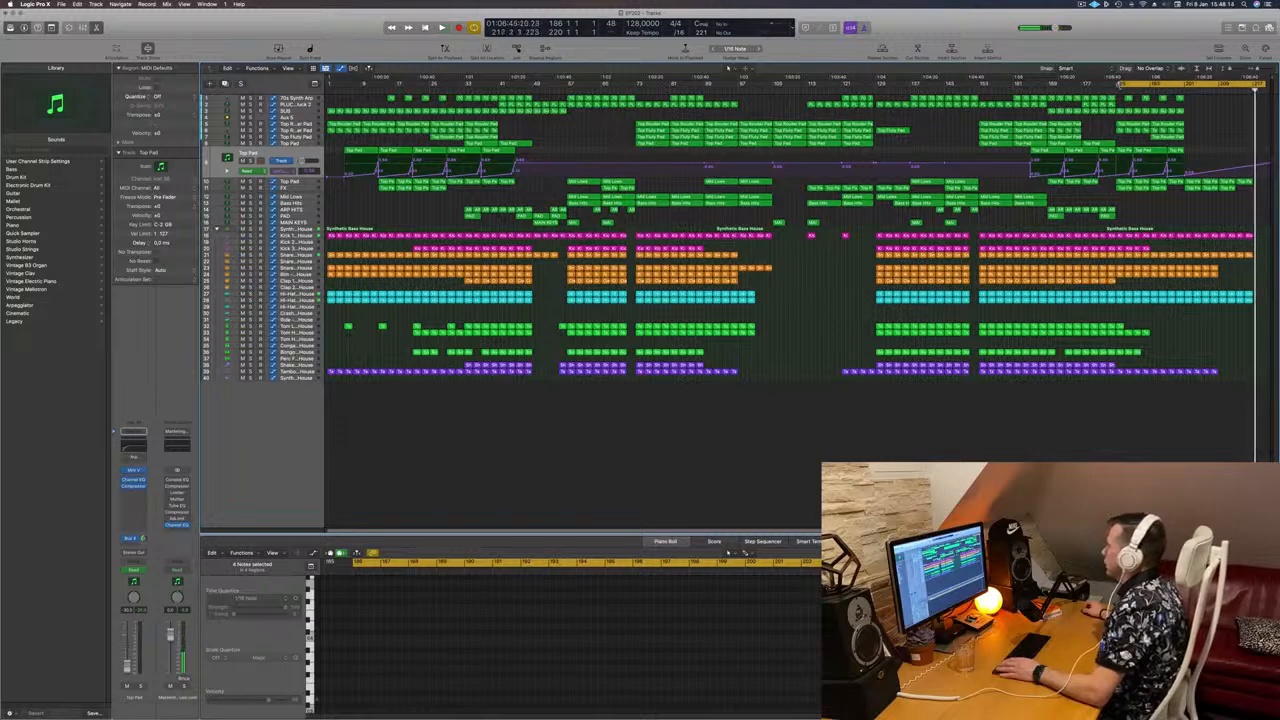
Step: Return to the song start and begin playback, adjusting the horizontal zoom
{"action": "key", "text": "Return"}
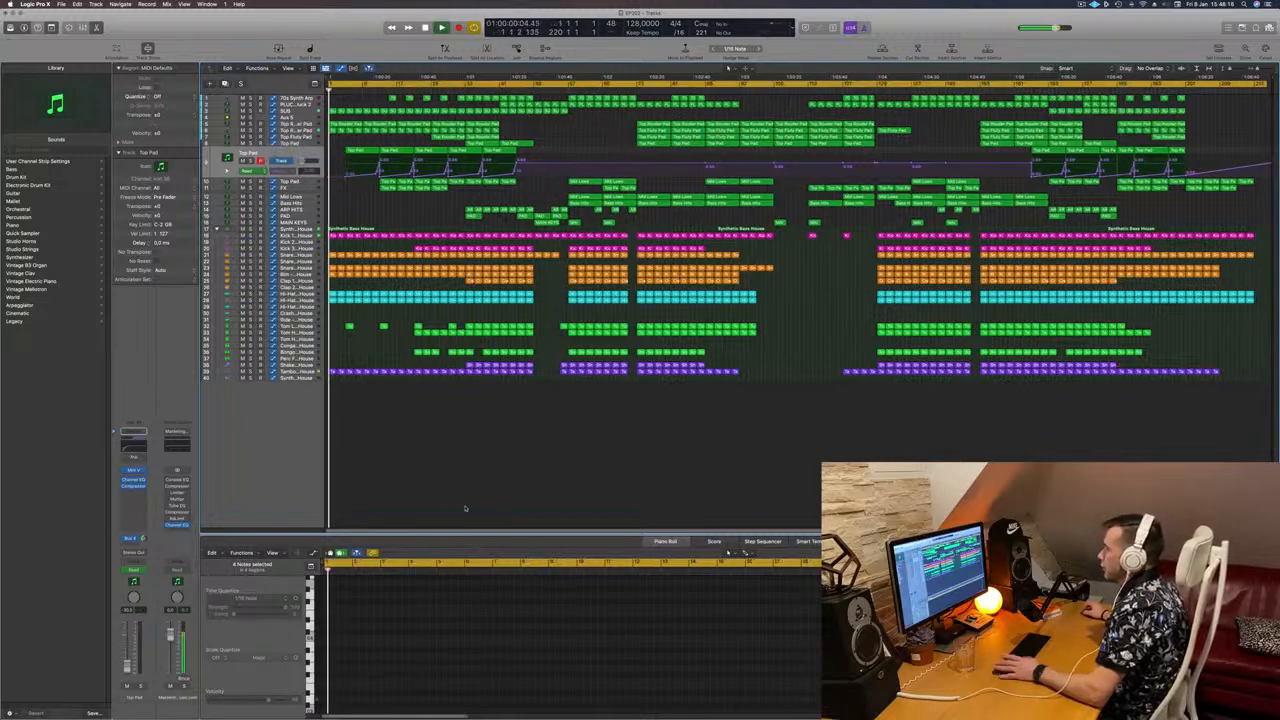
{"action": "scroll", "coordinate": [401, 484], "scroll_direction": "up", "scroll_amount": 4}
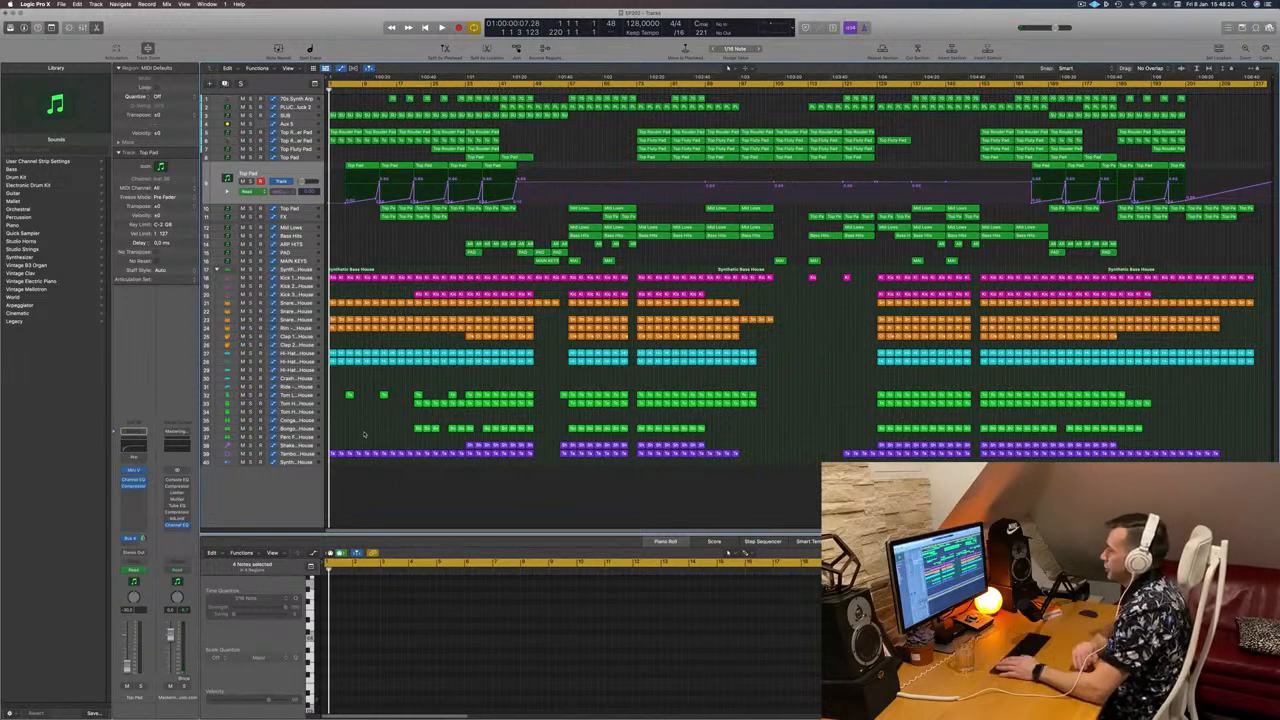
{"action": "key", "text": "space"}
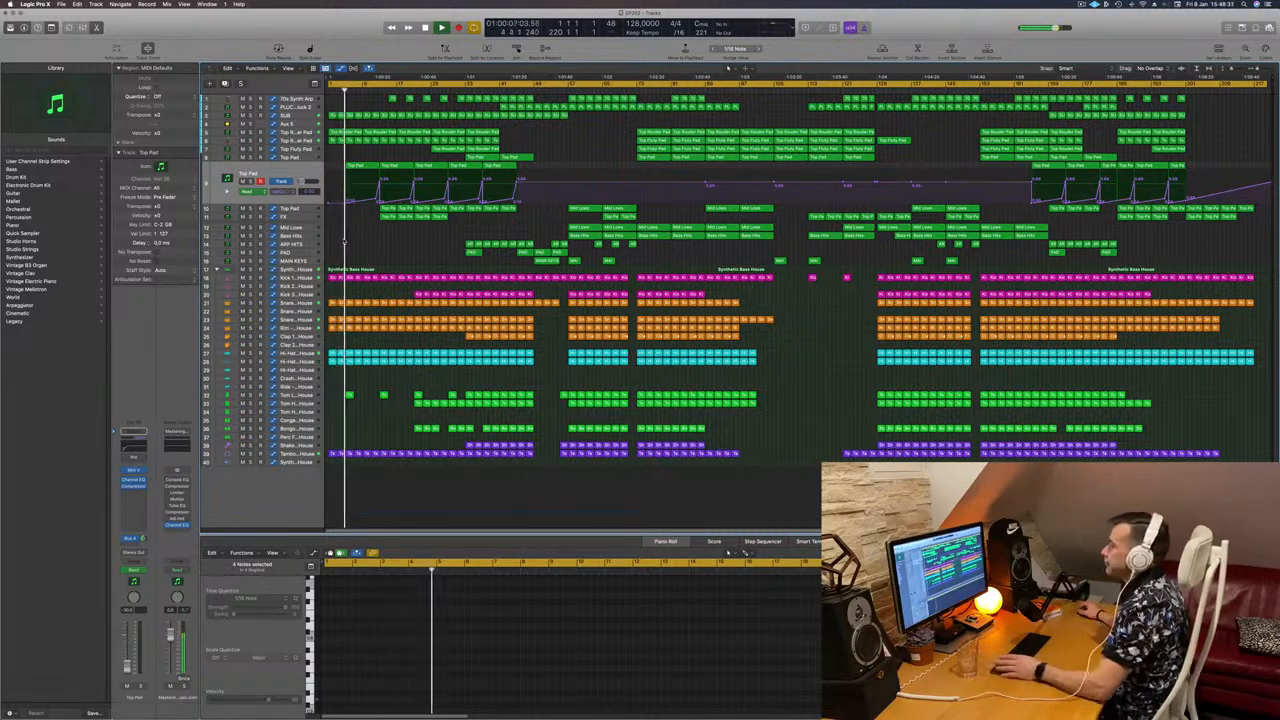
{"action": "key", "text": "super+Right"}
{"action": "key", "text": "super+Right"}
{"action": "key", "text": "super+Right"}
{"action": "key", "text": "super+Right"}
{"action": "key", "text": "super+Right"}
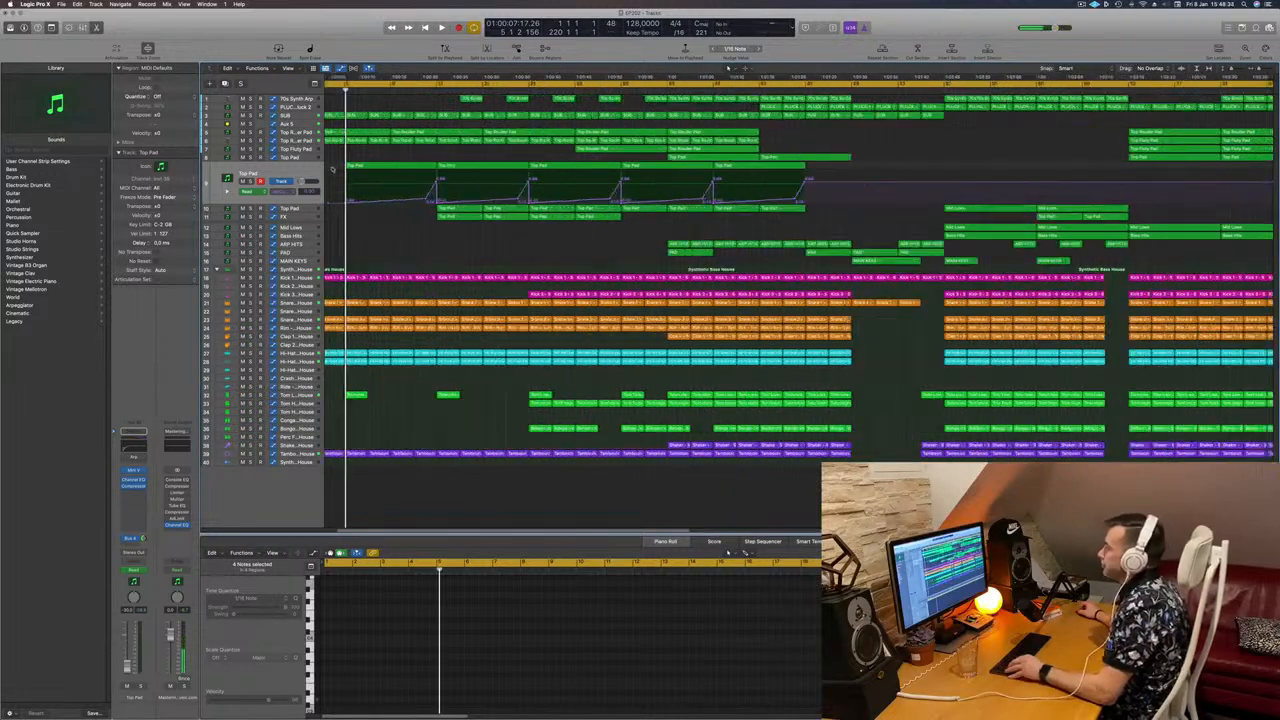
{"action": "key", "text": "super+Left"}
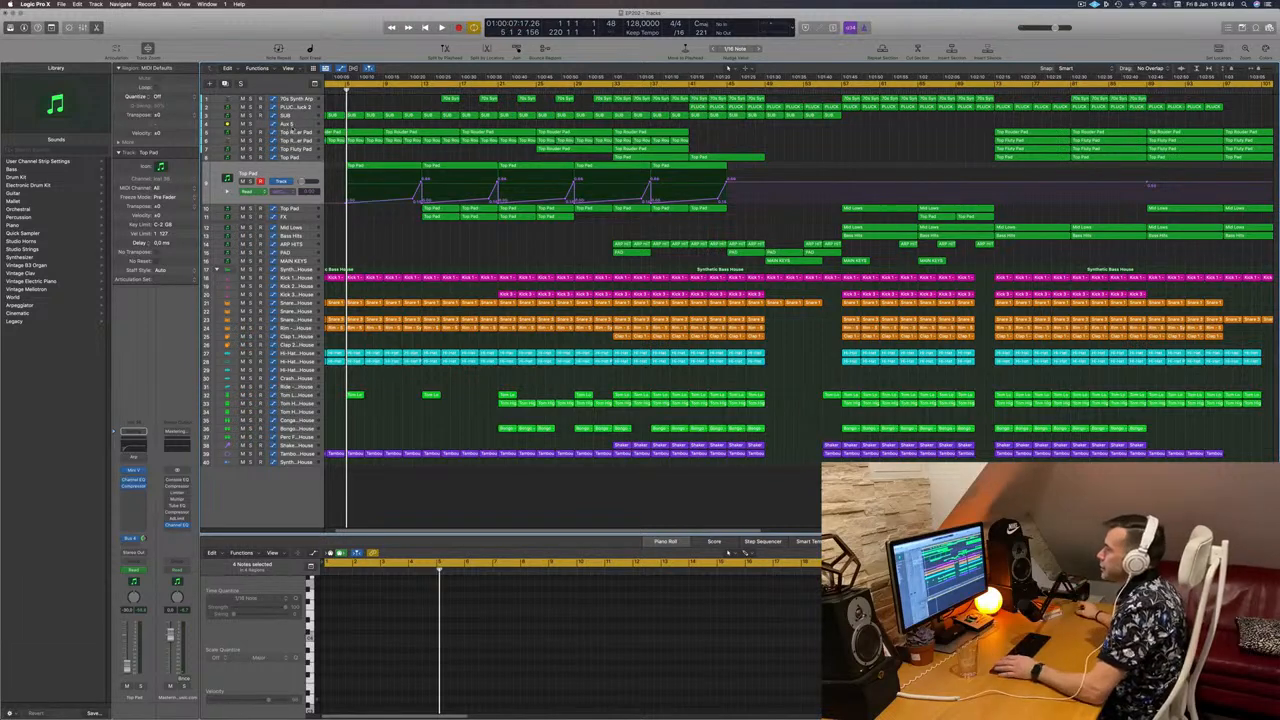
Step: Select the Aux 5 track to display its automation ramps and restart playback from bar 1
{"action": "left_click", "coordinate": [295, 123]}
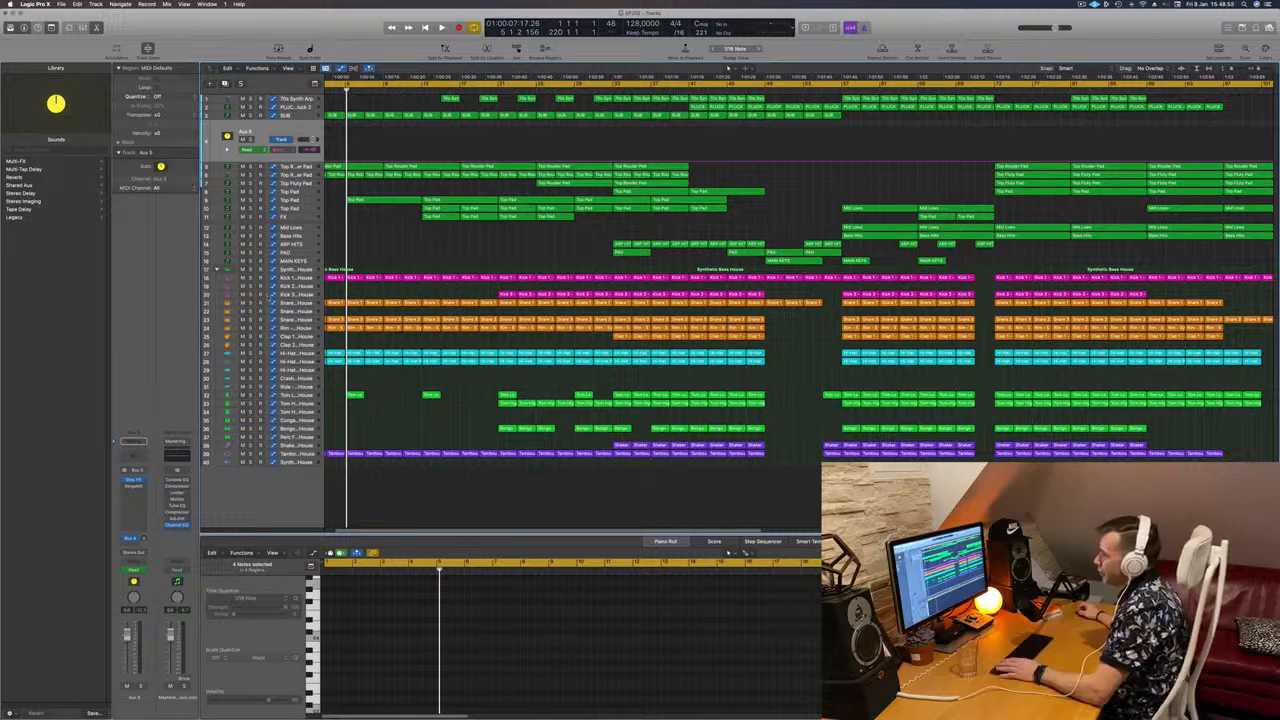
{"action": "scroll", "coordinate": [405, 248], "scroll_direction": "left", "scroll_amount": 5}
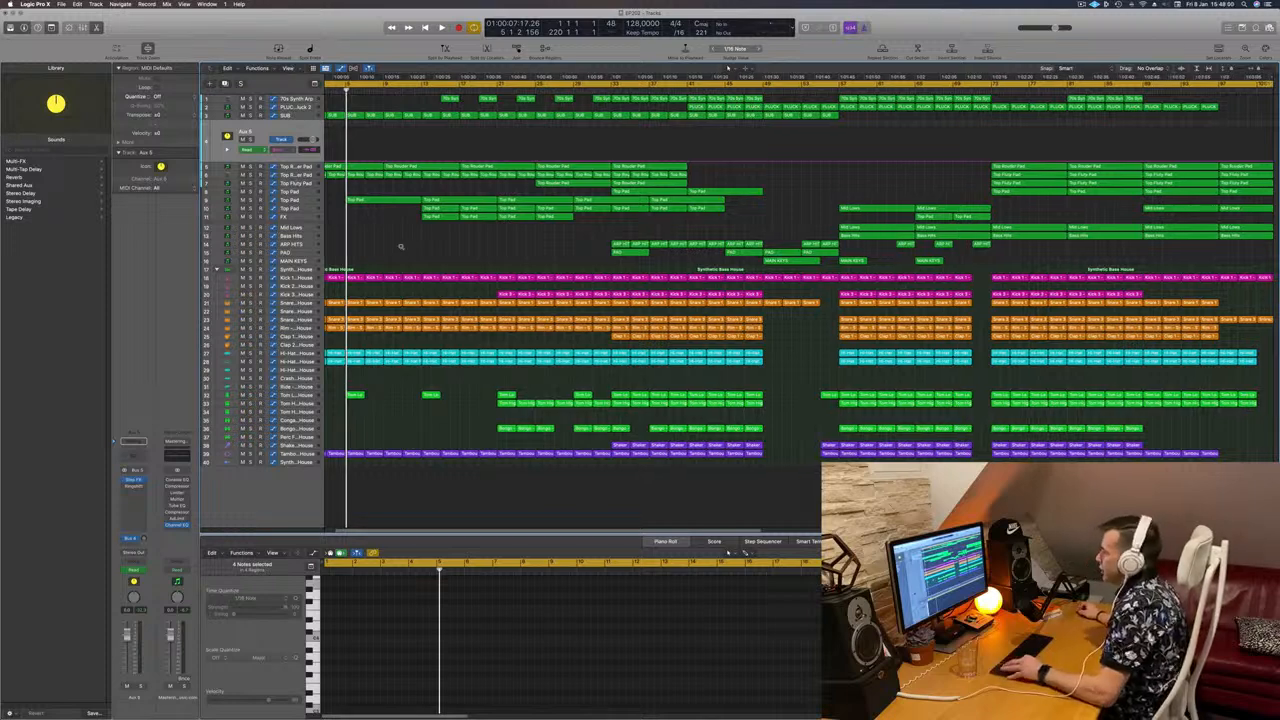
{"action": "scroll", "coordinate": [399, 248], "scroll_direction": "left", "scroll_amount": 3}
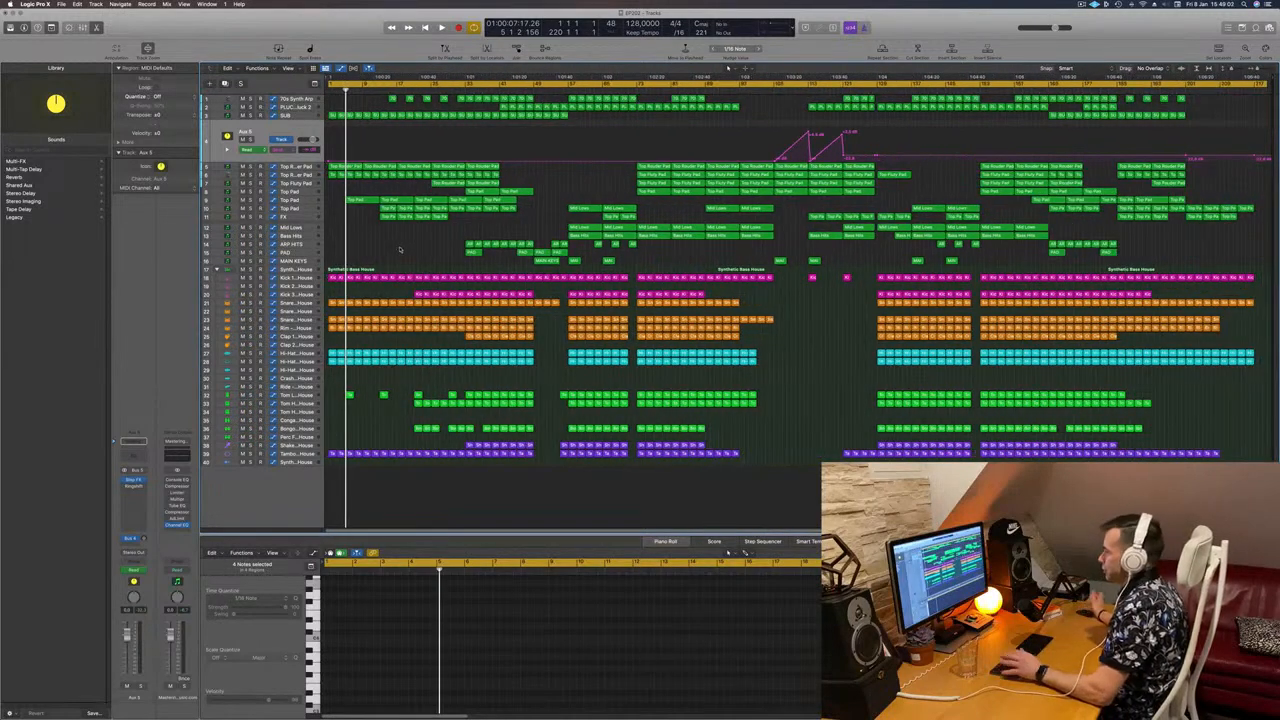
{"action": "key", "text": "space"}
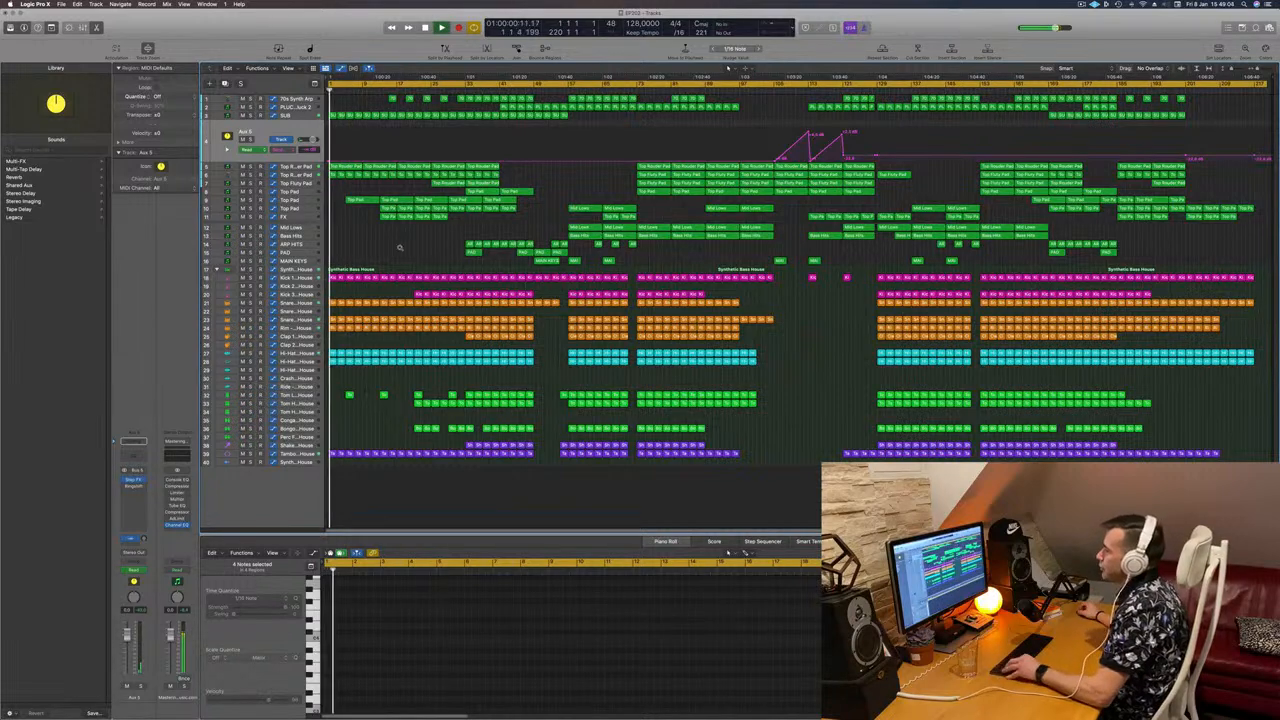
{"action": "scroll", "coordinate": [399, 248], "scroll_direction": "right", "scroll_amount": 8}
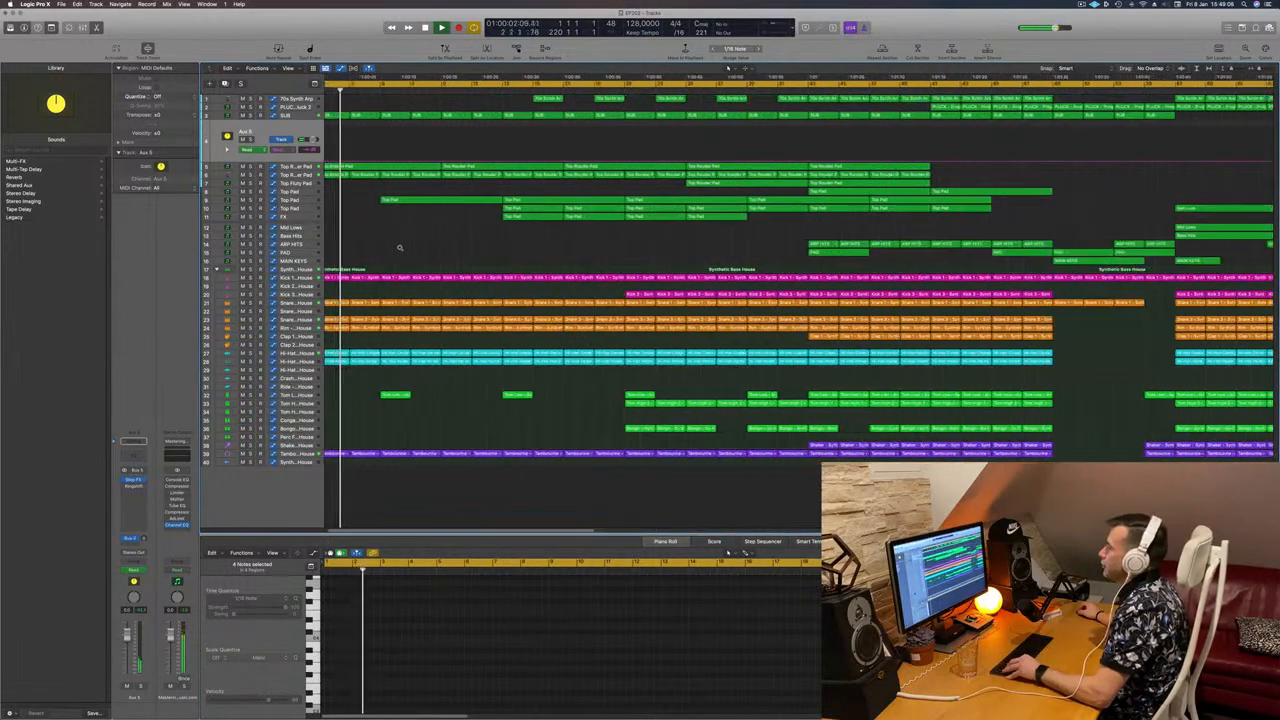
{"action": "scroll", "coordinate": [399, 248], "scroll_direction": "right", "scroll_amount": 1}
{"action": "scroll", "coordinate": [384, 188], "scroll_direction": "right", "scroll_amount": 1}
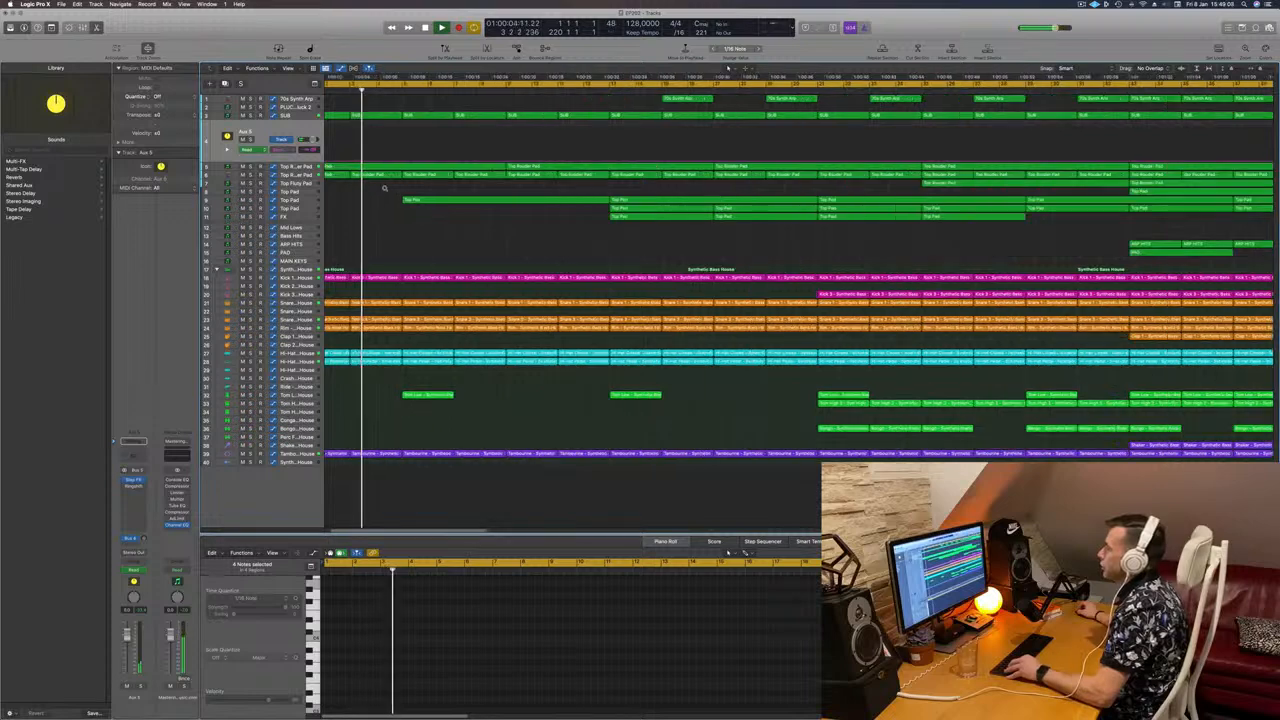
{"action": "scroll", "coordinate": [384, 188], "scroll_direction": "right", "scroll_amount": 1}
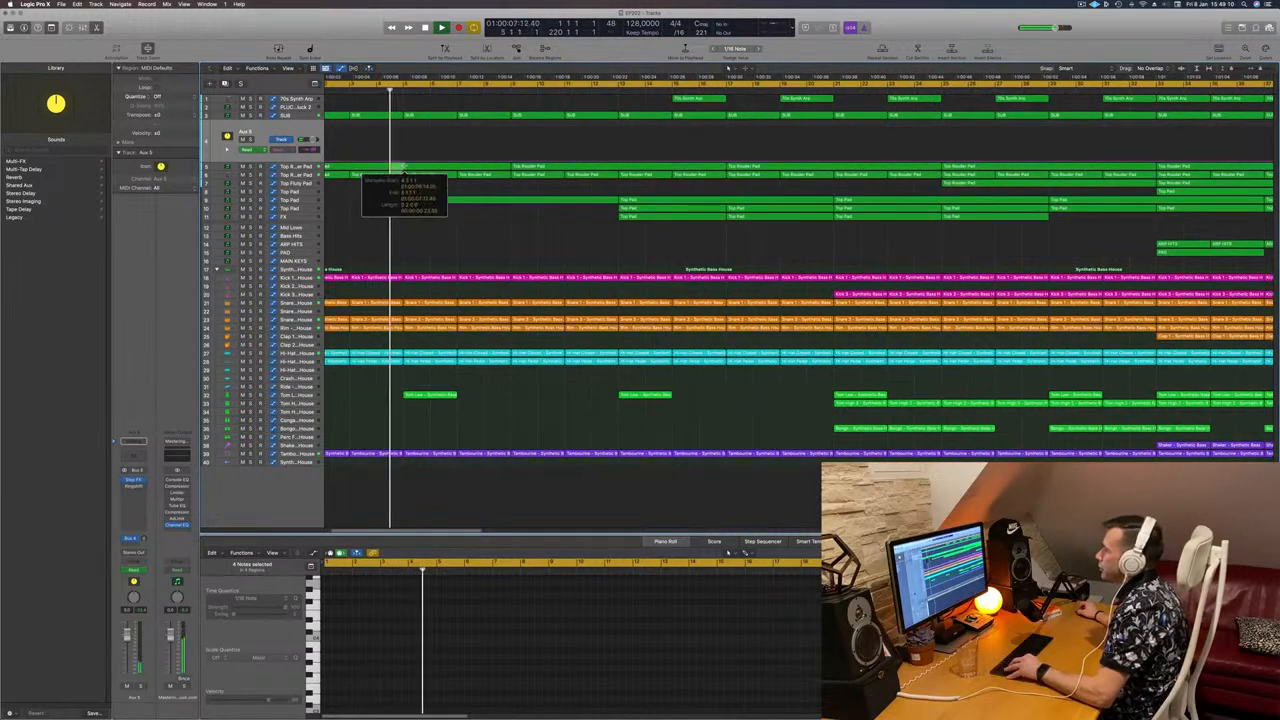
Step: Split the pad regions at the marked point, including notes crossing the split
{"action": "left_click_drag", "start_coordinate": [404, 167], "coordinate": [404, 167]}
{"action": "key", "text": "Delete"}
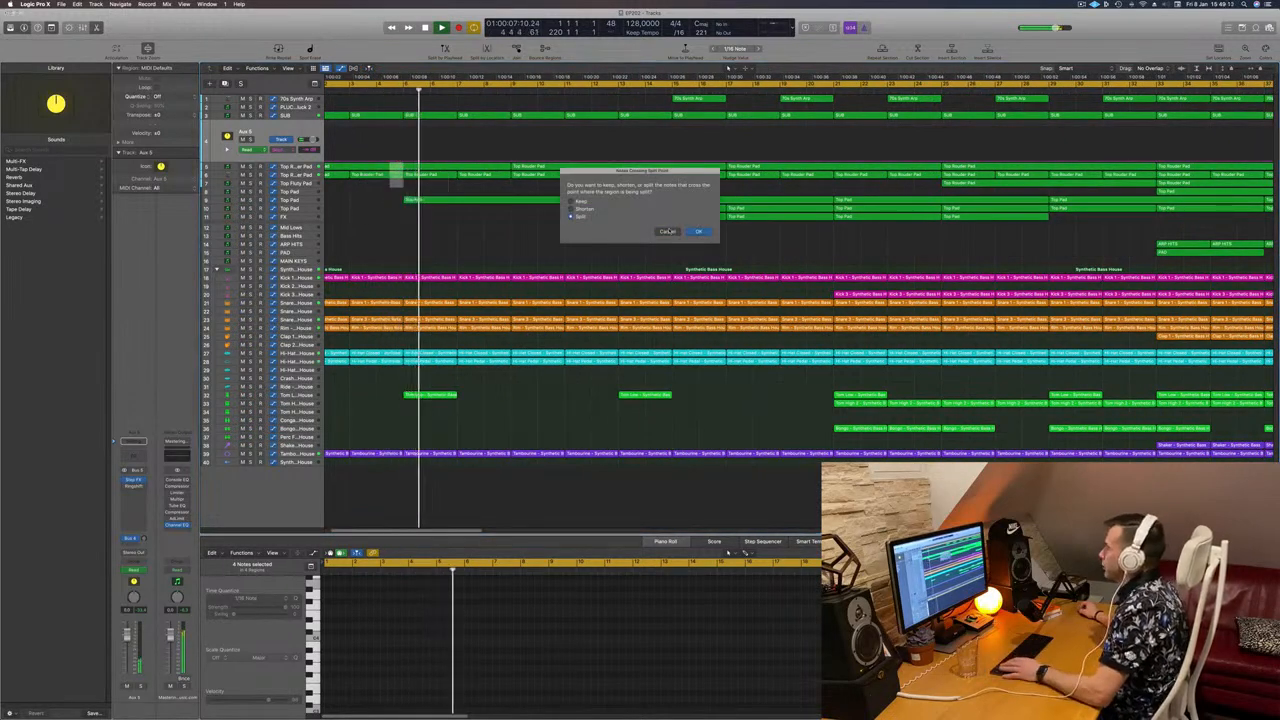
{"action": "left_click", "coordinate": [696, 231]}
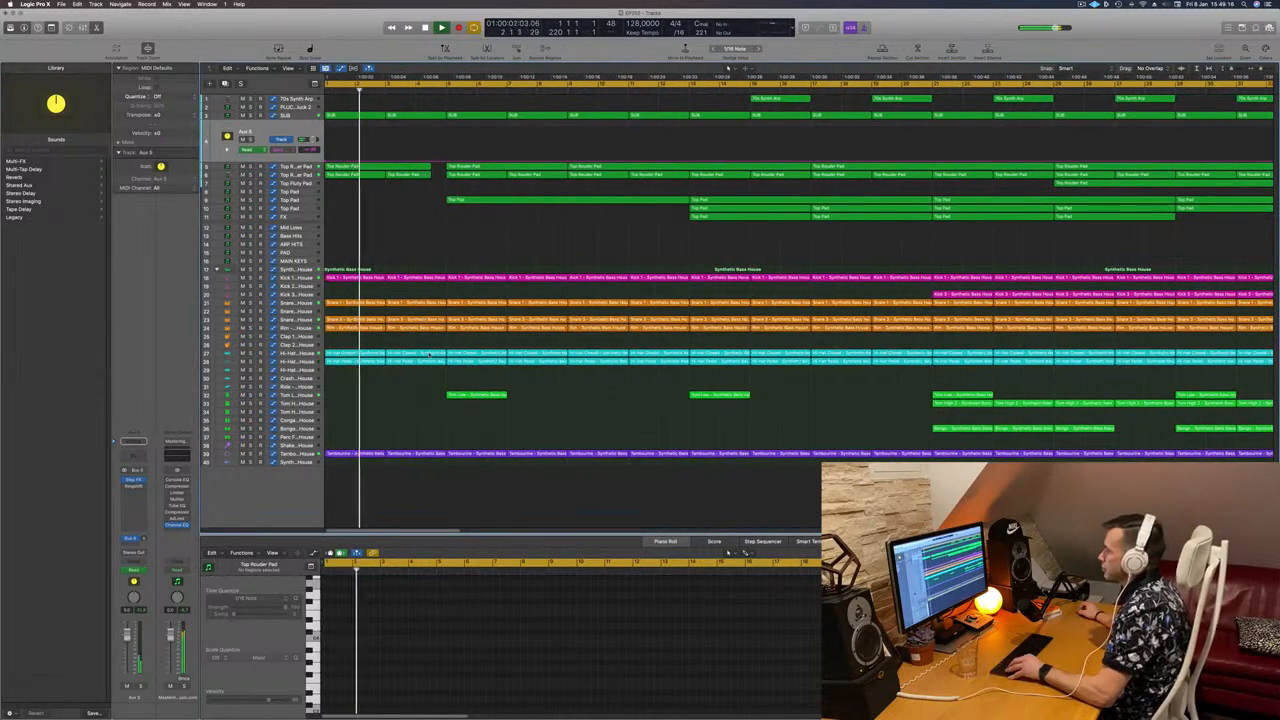
Step: Delete the opening slice of the Hi-Hat and Tambourine regions, then zoom in on the song start
{"action": "left_click_drag", "start_coordinate": [438, 380], "coordinate": [443, 465]}
{"action": "key", "text": "BackSpace"}
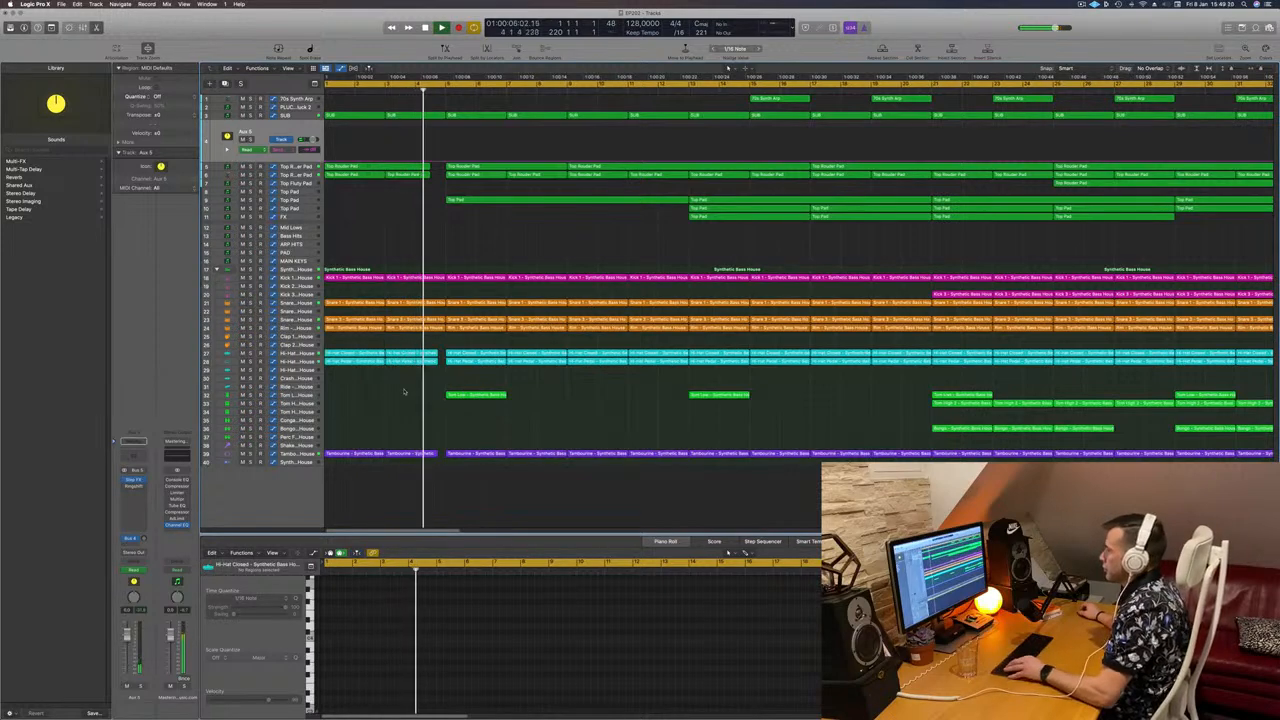
{"action": "key", "text": "super+Right"}
{"action": "key", "text": "super+Left"}
{"action": "key", "text": "super+Left"}
{"action": "key", "text": "super+Left"}
{"action": "key", "text": "super+Left"}
{"action": "key", "text": "super+Left"}
{"action": "key", "text": "super+Left"}
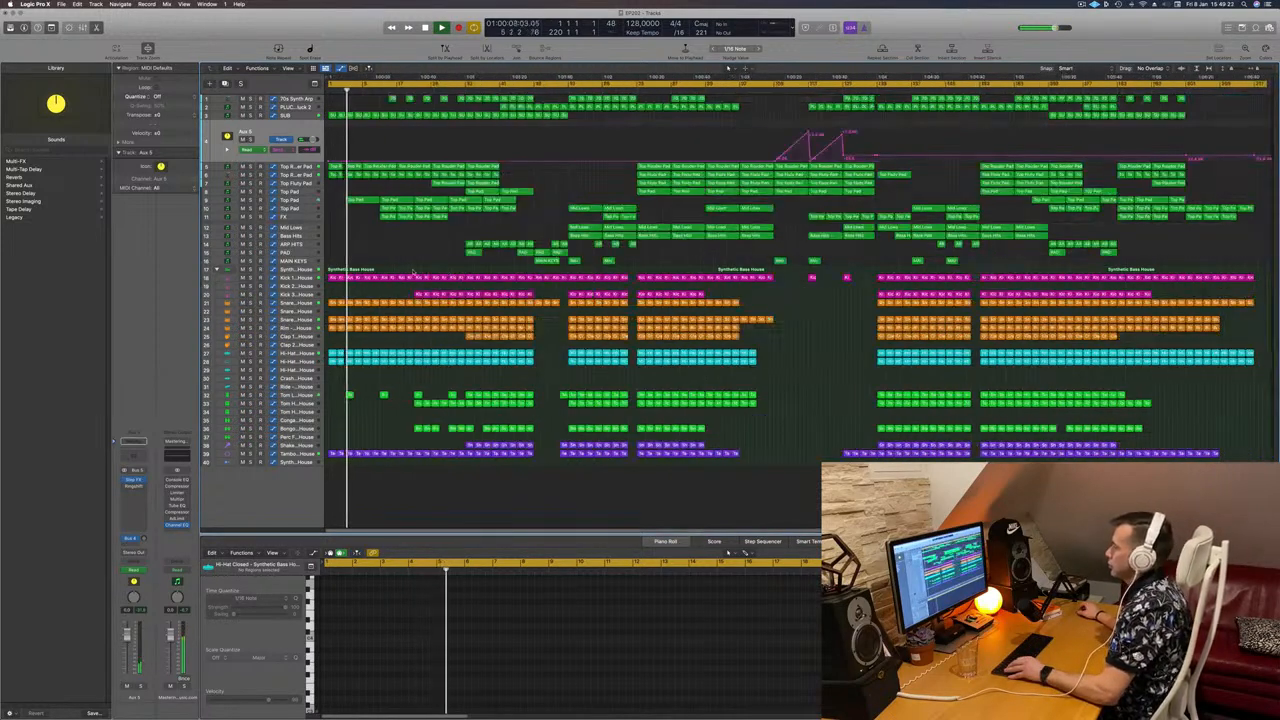
{"action": "key", "text": "super+Right"}
{"action": "key", "text": "Return"}
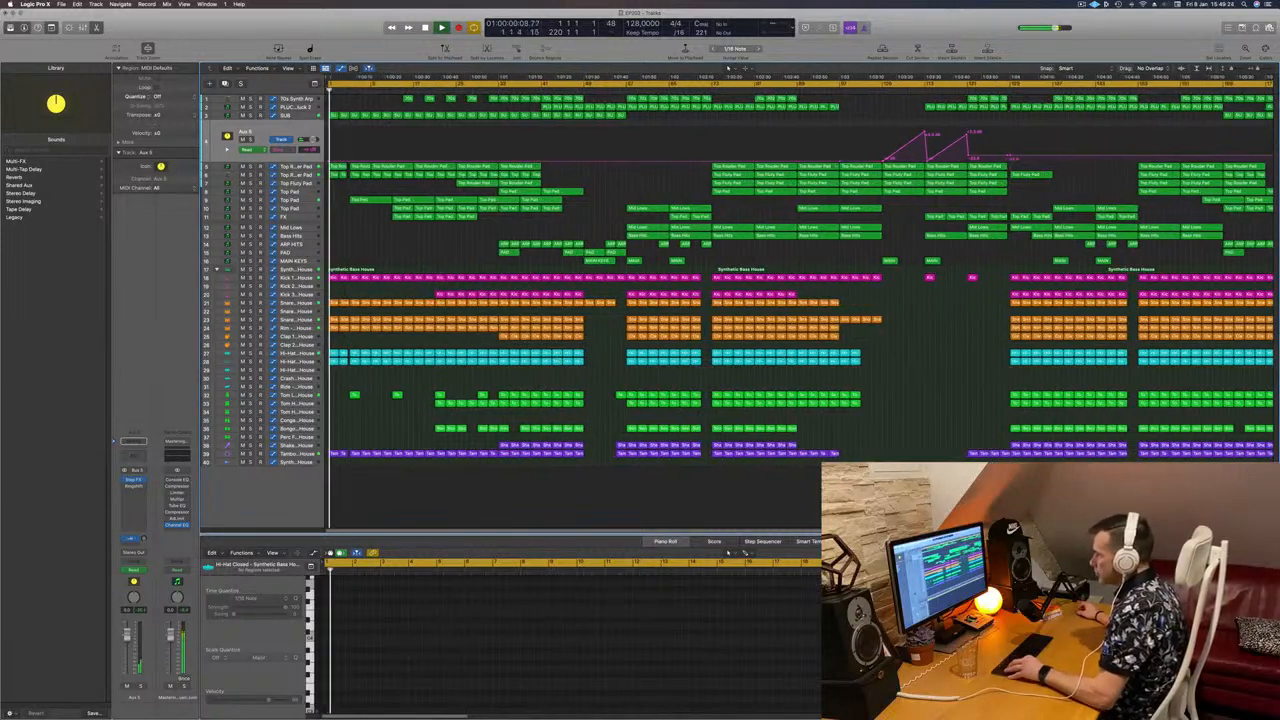
{"action": "key", "text": "super+Right"}
{"action": "key", "text": "super+Right"}
{"action": "key", "text": "super+Right"}
{"action": "key", "text": "super+Right"}
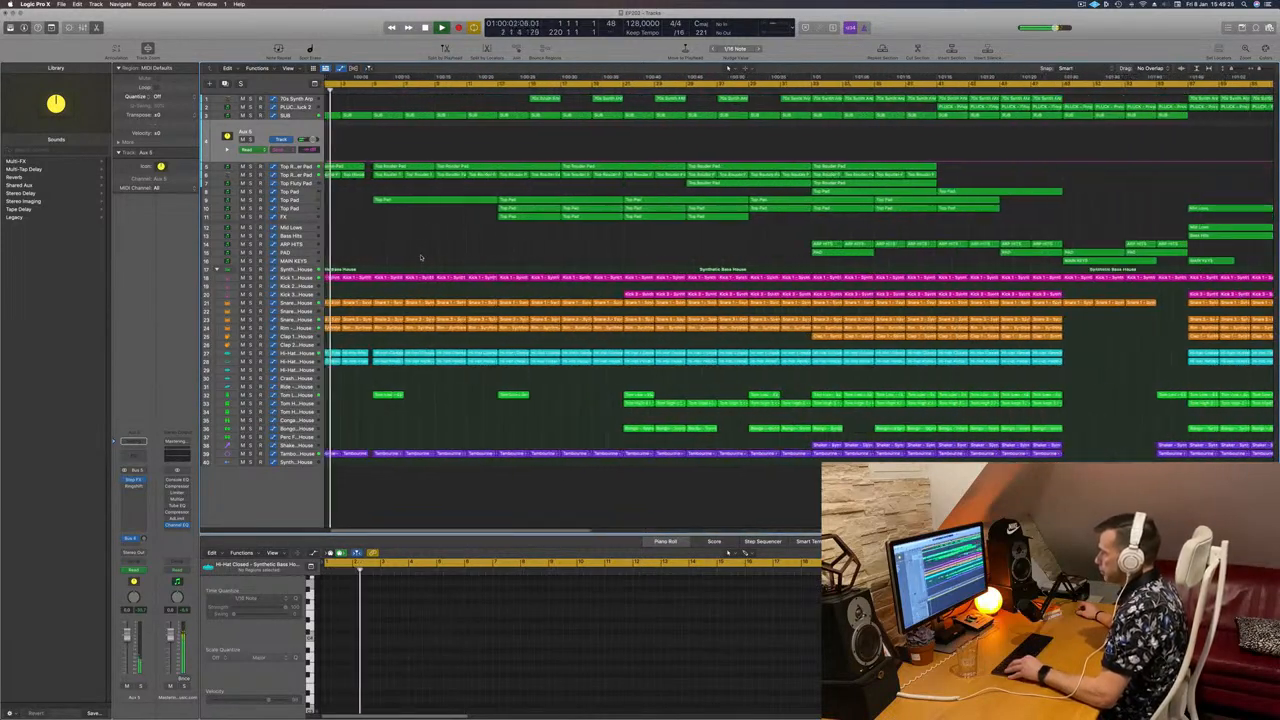
{"action": "key", "text": "super+Right"}
{"action": "key", "text": "super+Right"}
{"action": "key", "text": "super+Right"}
{"action": "key", "text": "super+Right"}
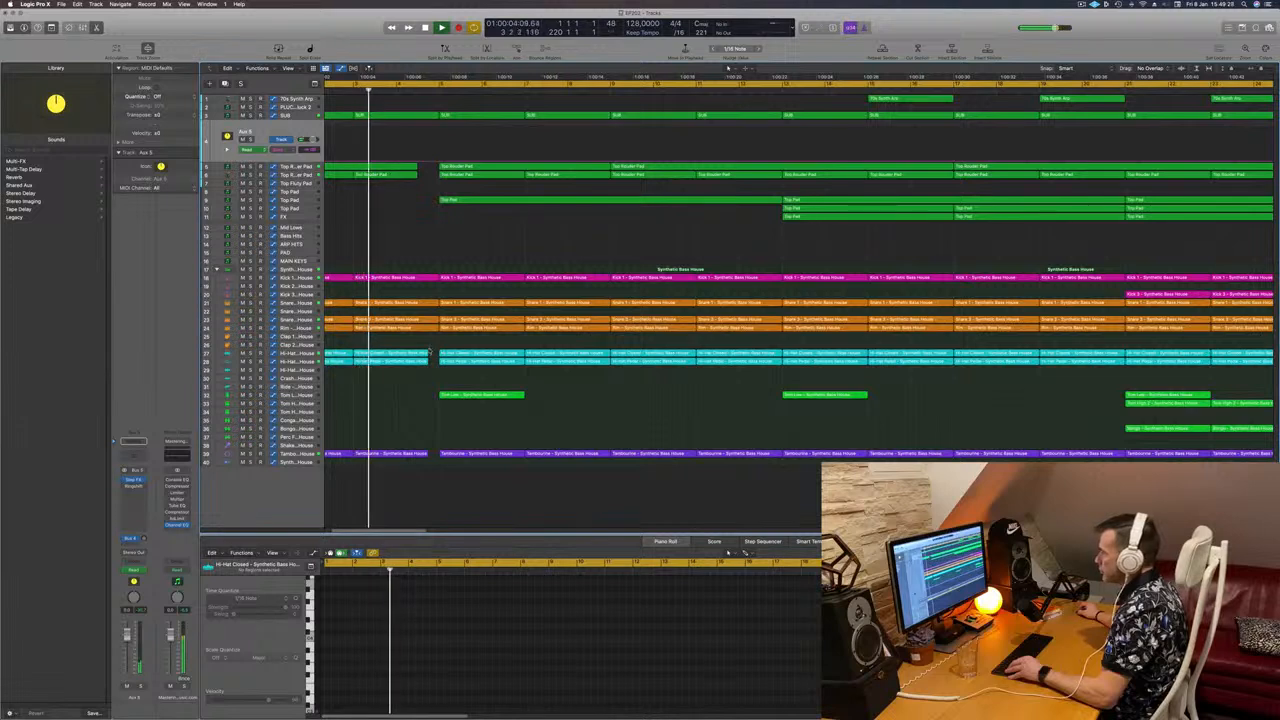
Step: Select the opening Hi-Hat regions and shorten the end of the first Tambourine region
{"action": "left_click_drag", "start_coordinate": [430, 351], "coordinate": [421, 382]}
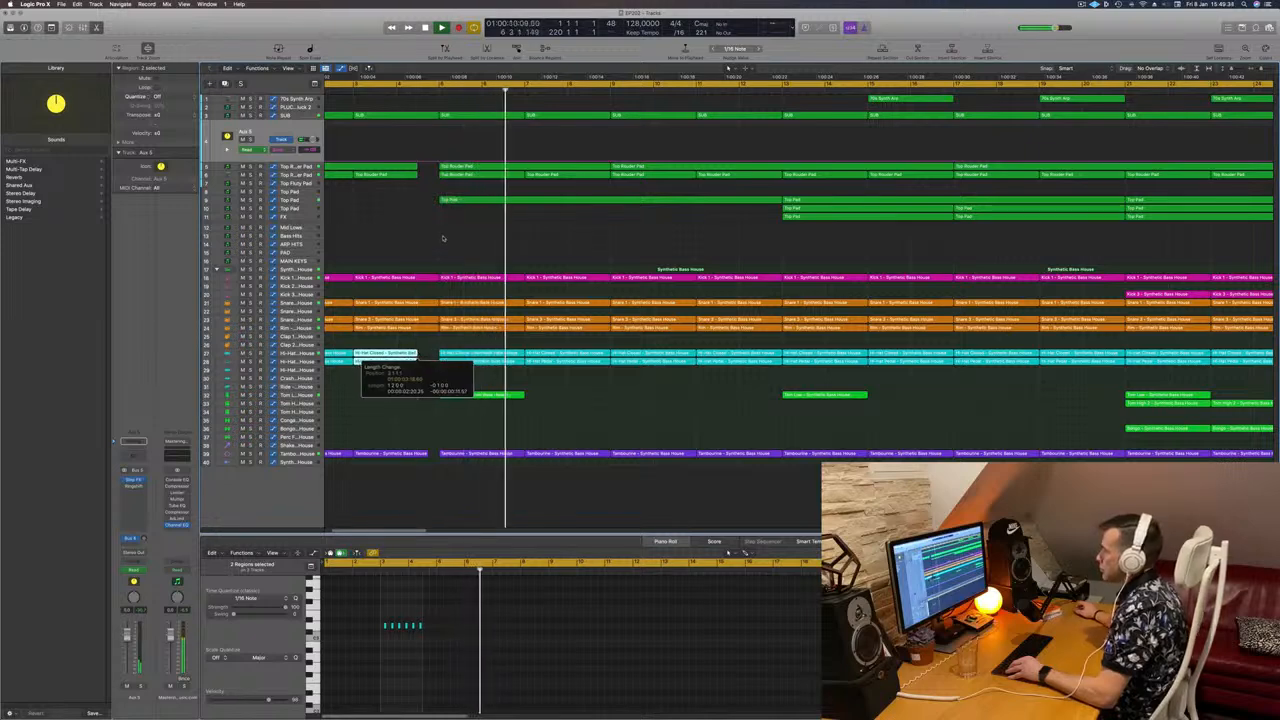
{"action": "key", "text": "Return"}
{"action": "key", "text": "super+Left"}
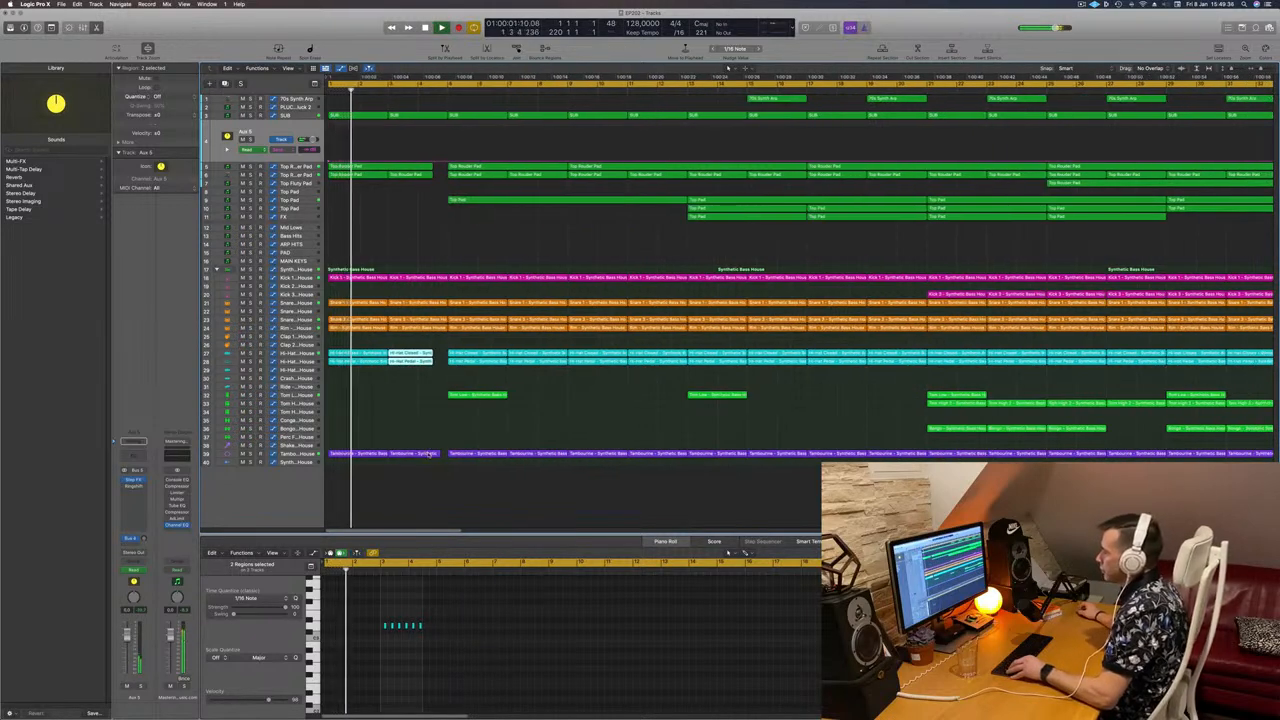
{"action": "left_click", "coordinate": [428, 452]}
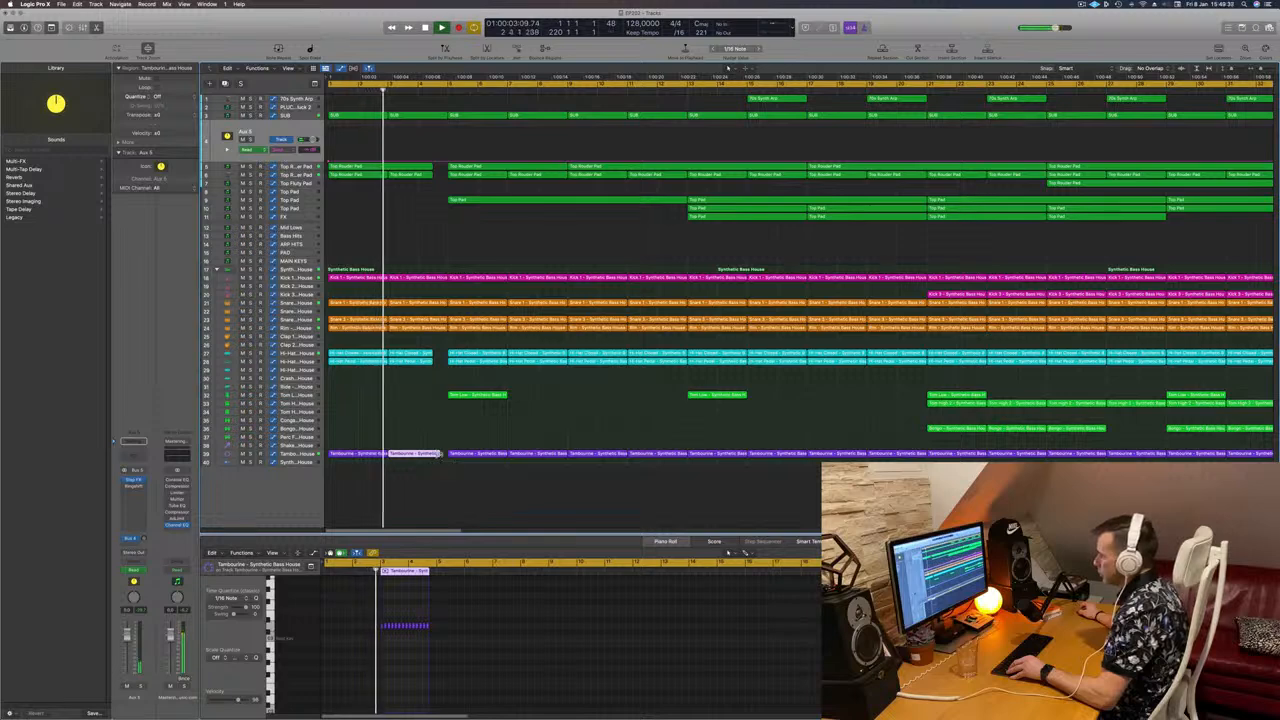
{"action": "left_click_drag", "start_coordinate": [439, 454], "coordinate": [431, 455]}
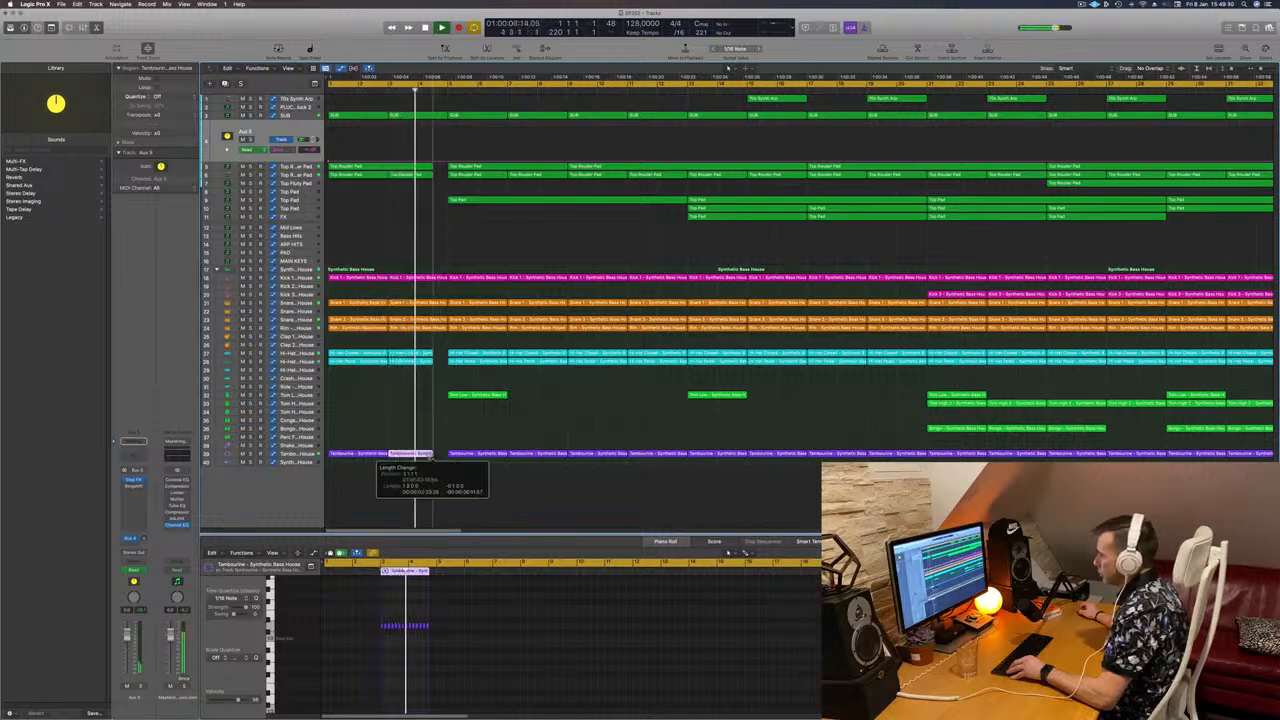
Step: Mark a time slice across the kick-to-hi-hat drum tracks near bar 3
{"action": "key", "text": "super+Left"}
{"action": "key", "text": "super+Left"}
{"action": "key", "text": "super+Left"}
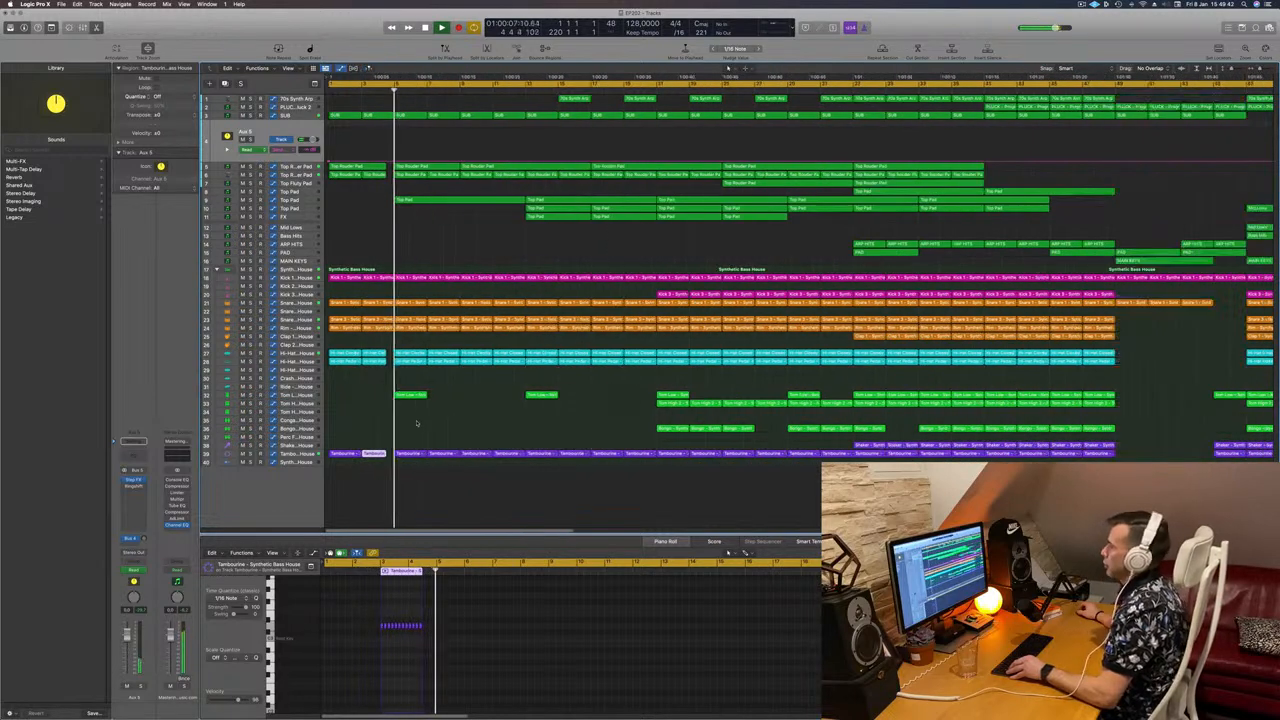
{"action": "key", "text": "super+Right"}
{"action": "key", "text": "super+Right"}
{"action": "scroll", "coordinate": [417, 312], "scroll_direction": "left", "scroll_amount": 3}
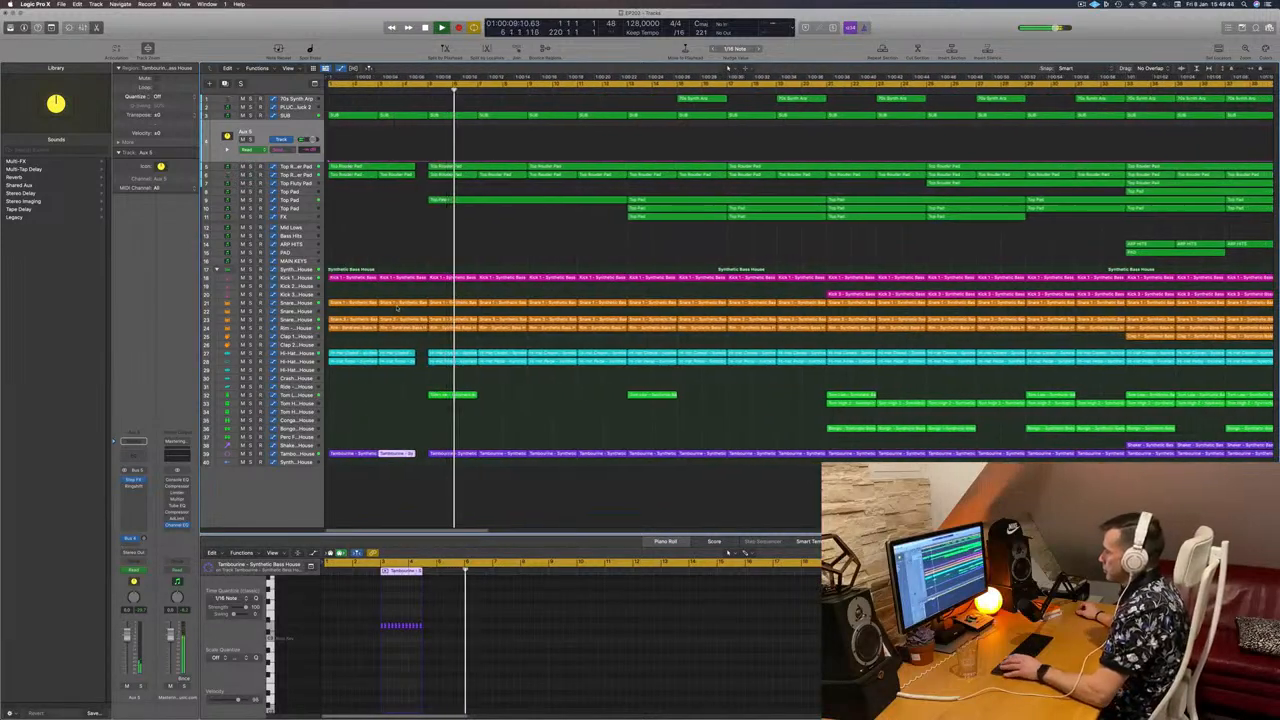
{"action": "key", "text": "Return"}
{"action": "key", "text": "super+Right"}
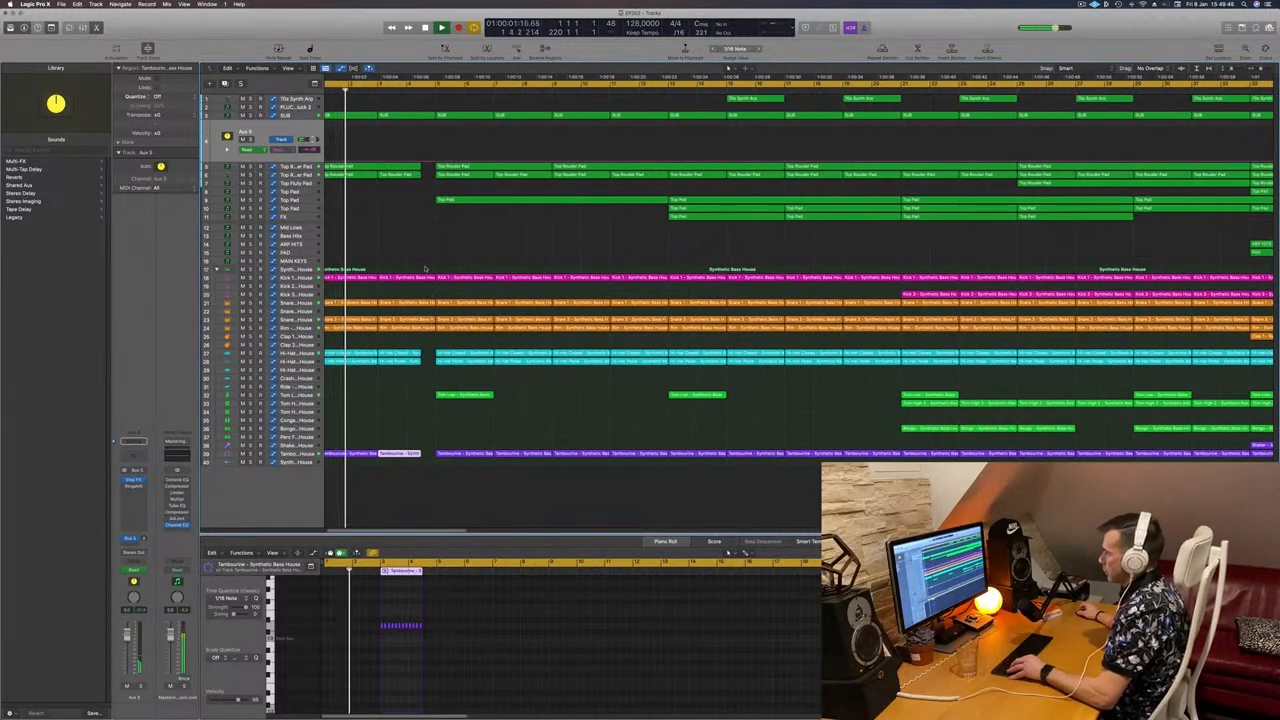
{"action": "left_click_drag", "start_coordinate": [421, 269], "coordinate": [433, 354]}
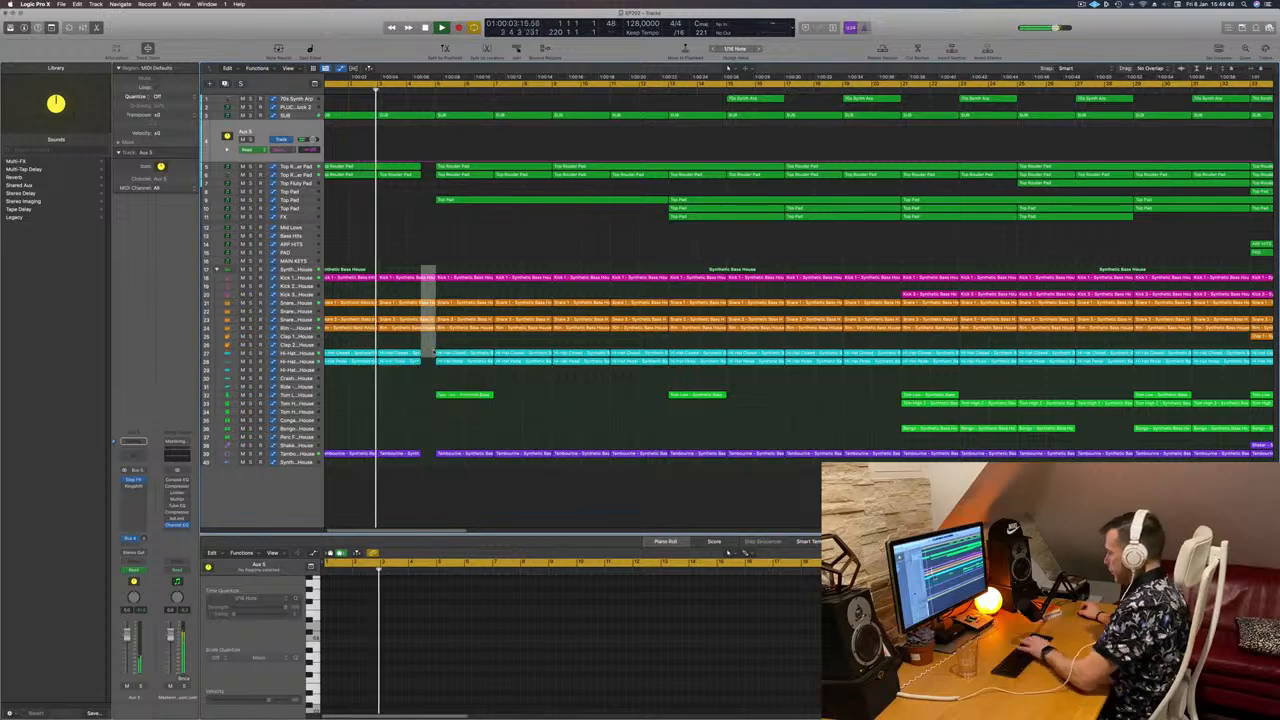
Step: Delete the marked drum slice to leave a short break near the song start
{"action": "key", "text": "Delete"}
{"action": "scroll", "coordinate": [407, 269], "scroll_direction": "down", "scroll_amount": 5}
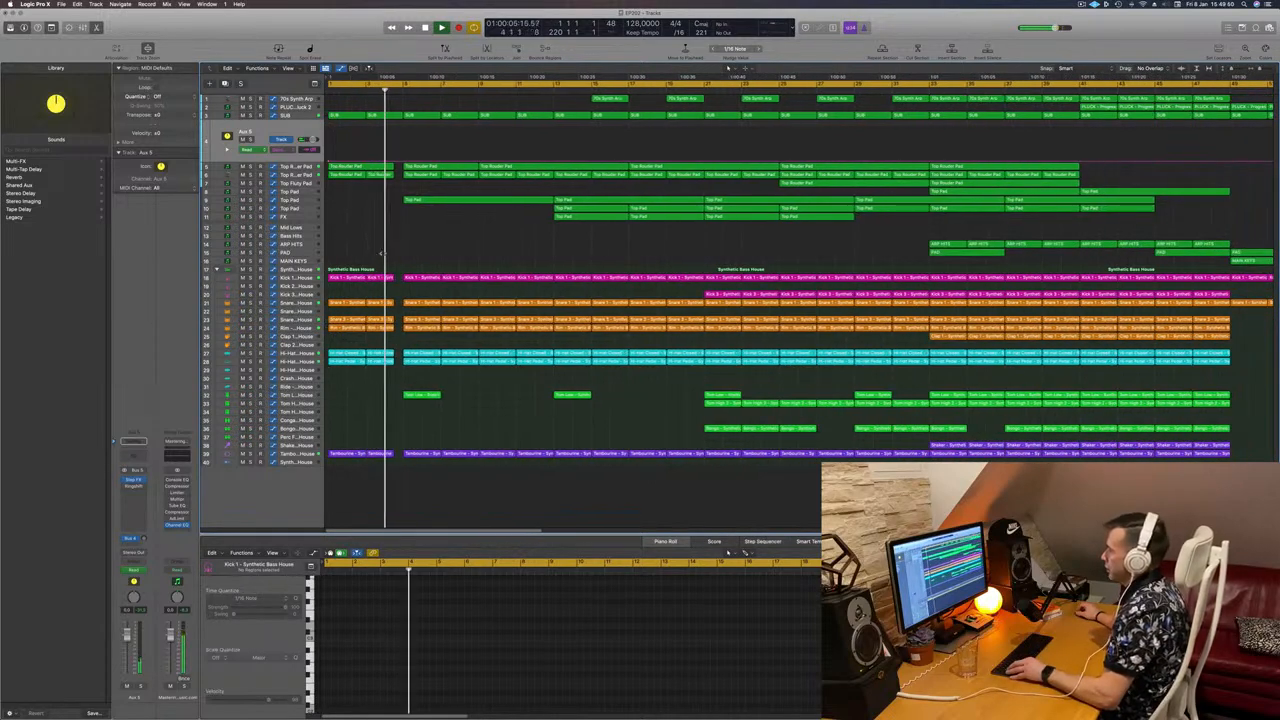
{"action": "scroll", "coordinate": [396, 258], "scroll_direction": "up", "scroll_amount": 2}
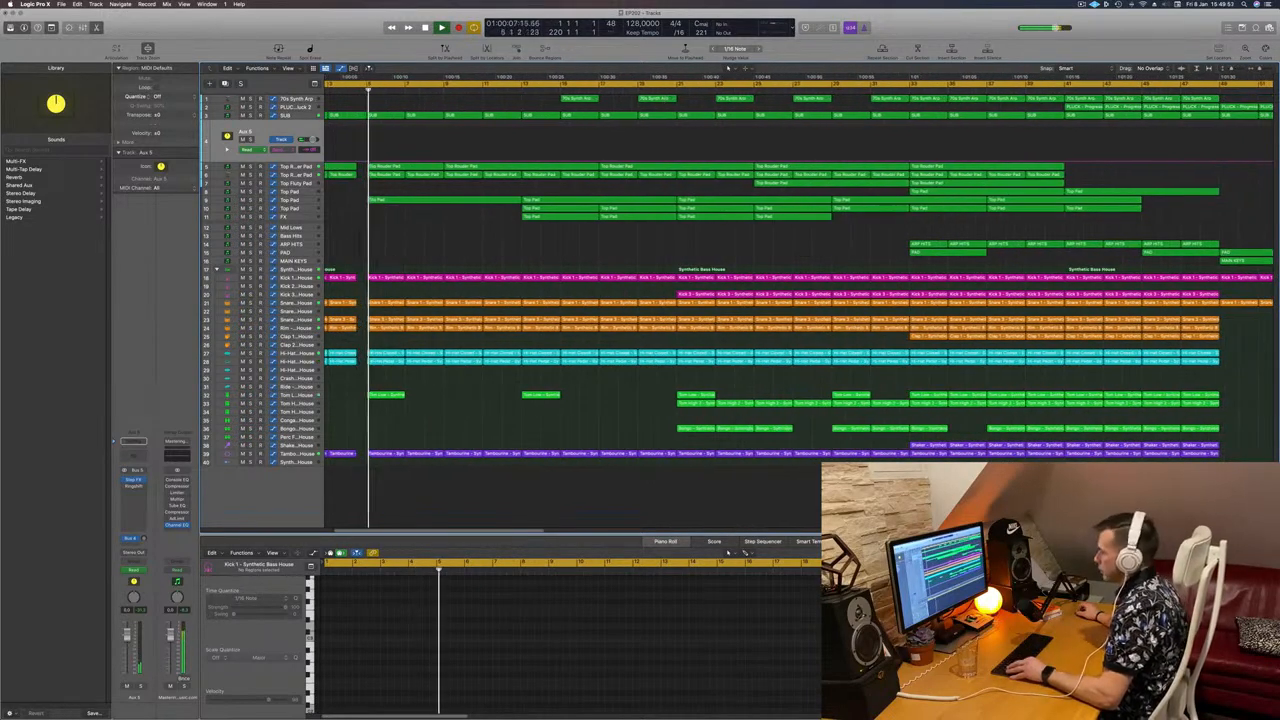
{"action": "scroll", "coordinate": [396, 258], "scroll_direction": "up", "scroll_amount": 2}
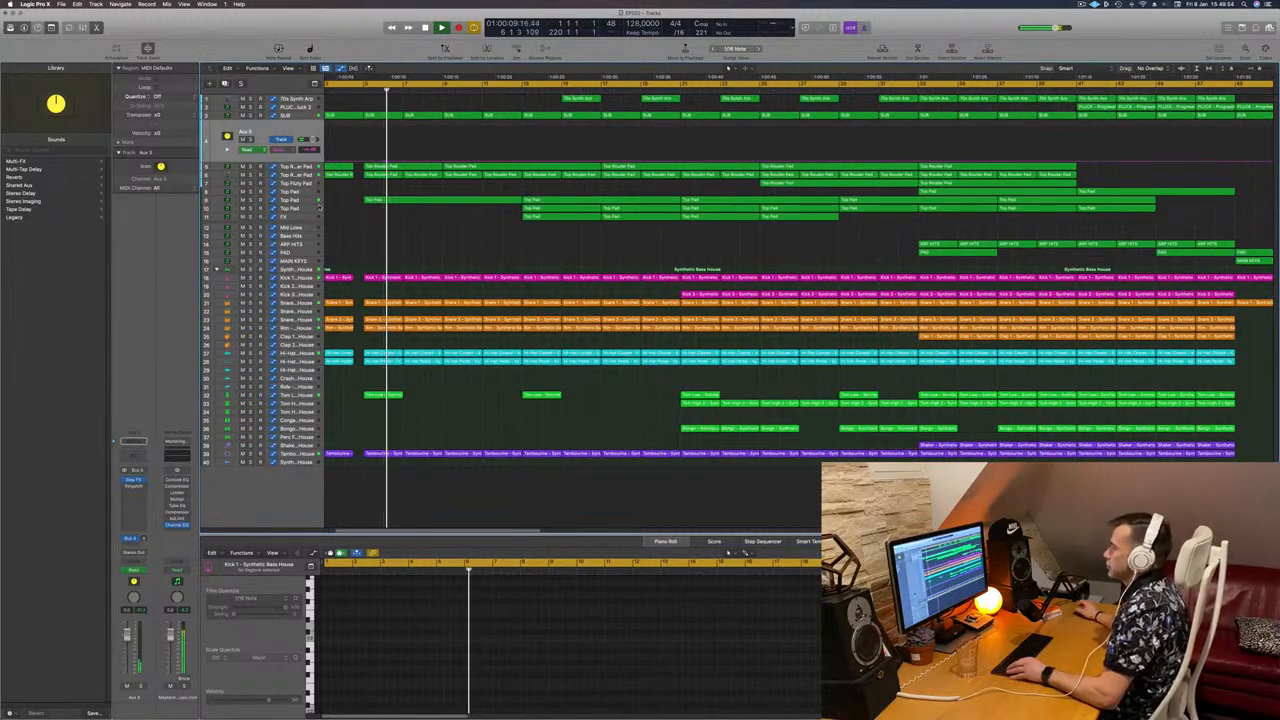
{"action": "scroll", "coordinate": [422, 260], "scroll_direction": "down", "scroll_amount": 2}
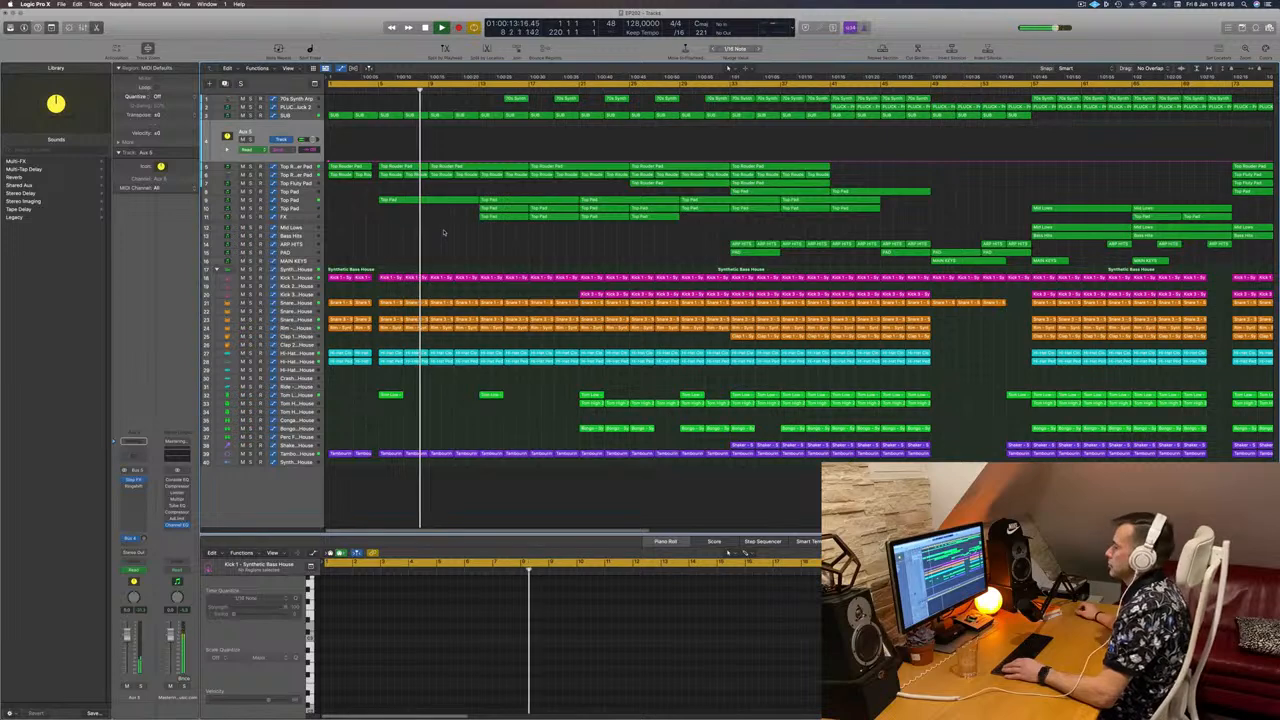
{"action": "key", "text": "Return"}
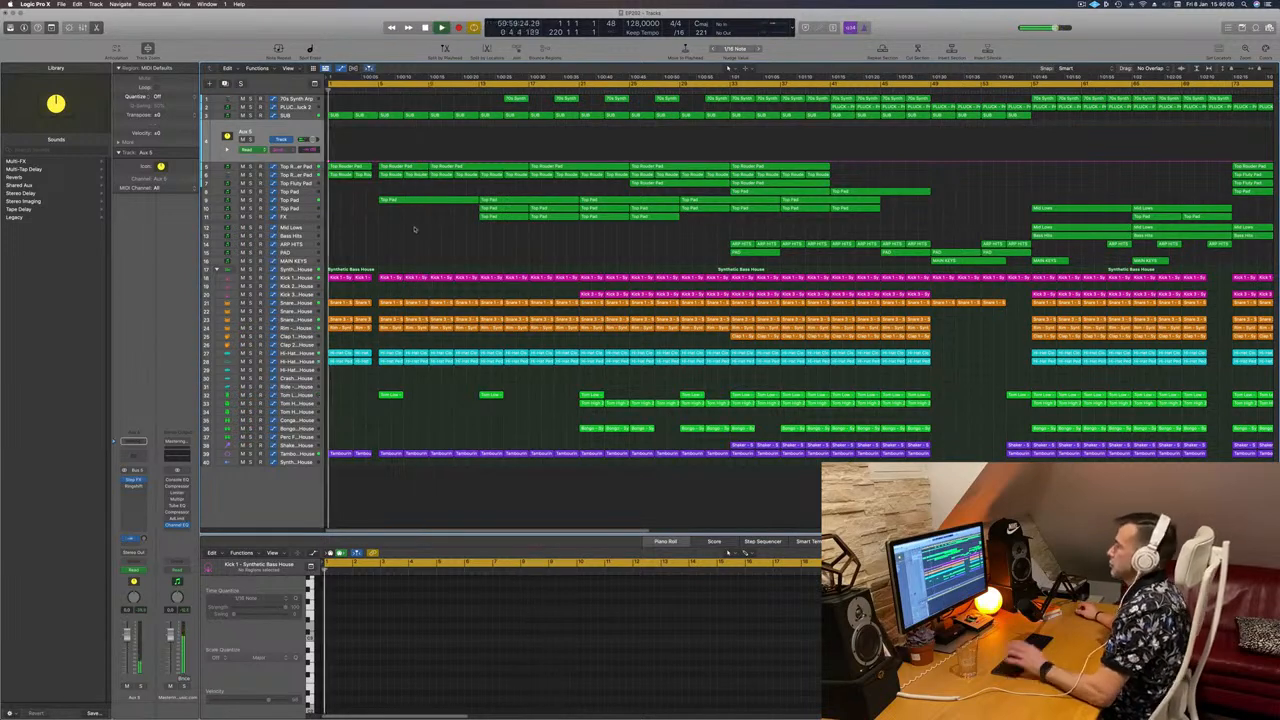
Step: Scroll through the tracks to review the gaps and Aux 5 automation, returning to the start
{"action": "scroll", "coordinate": [418, 232], "scroll_direction": "up", "scroll_amount": 2}
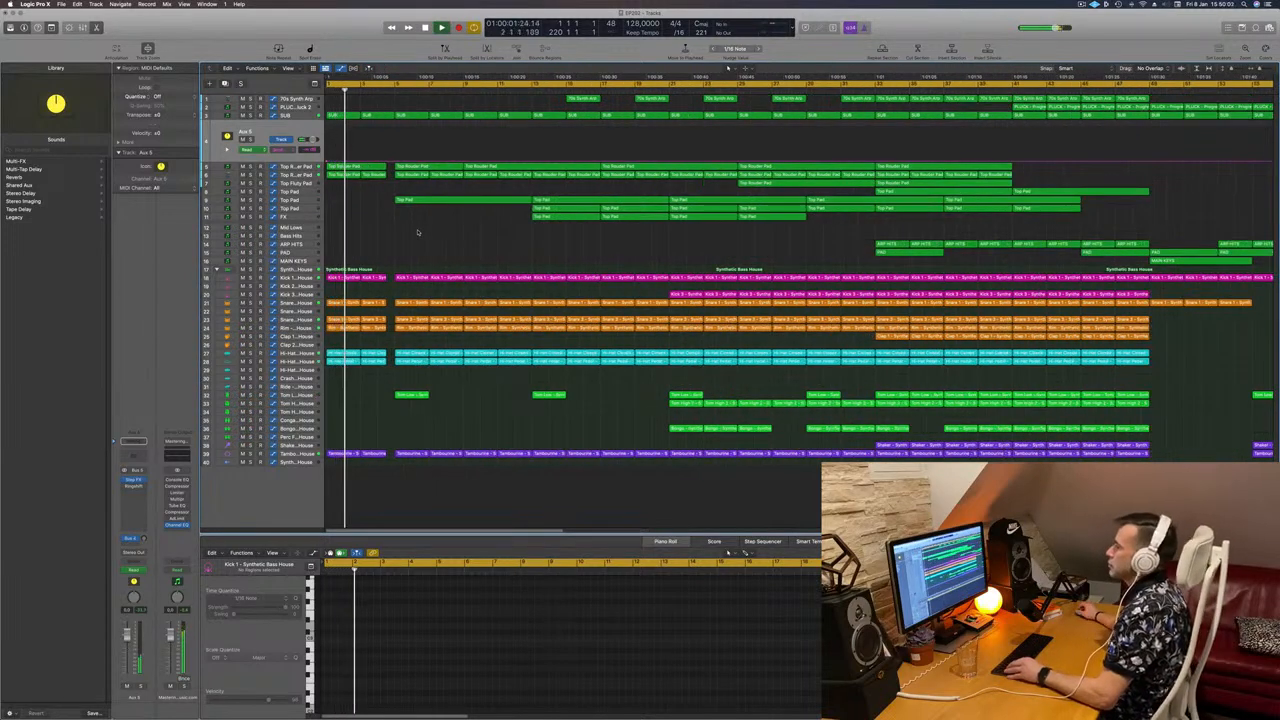
{"action": "scroll", "coordinate": [440, 242], "scroll_direction": "up", "scroll_amount": 2}
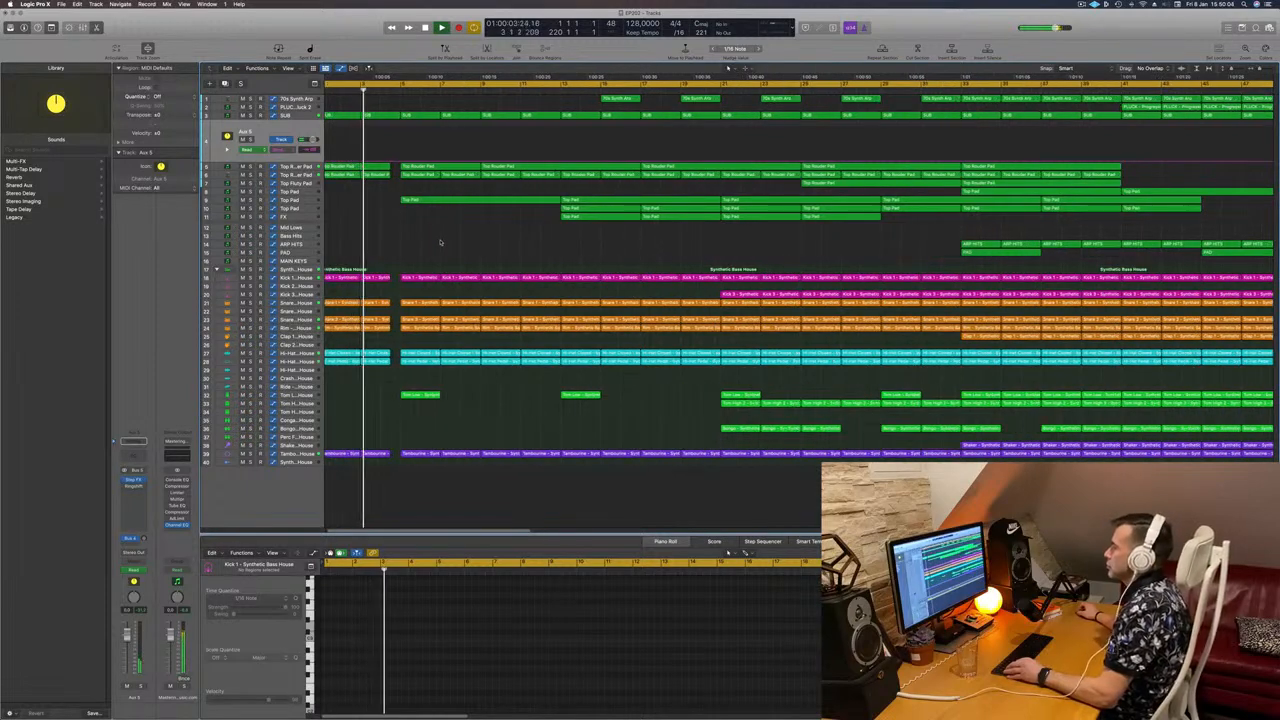
{"action": "scroll", "coordinate": [440, 242], "scroll_direction": "up", "scroll_amount": 5}
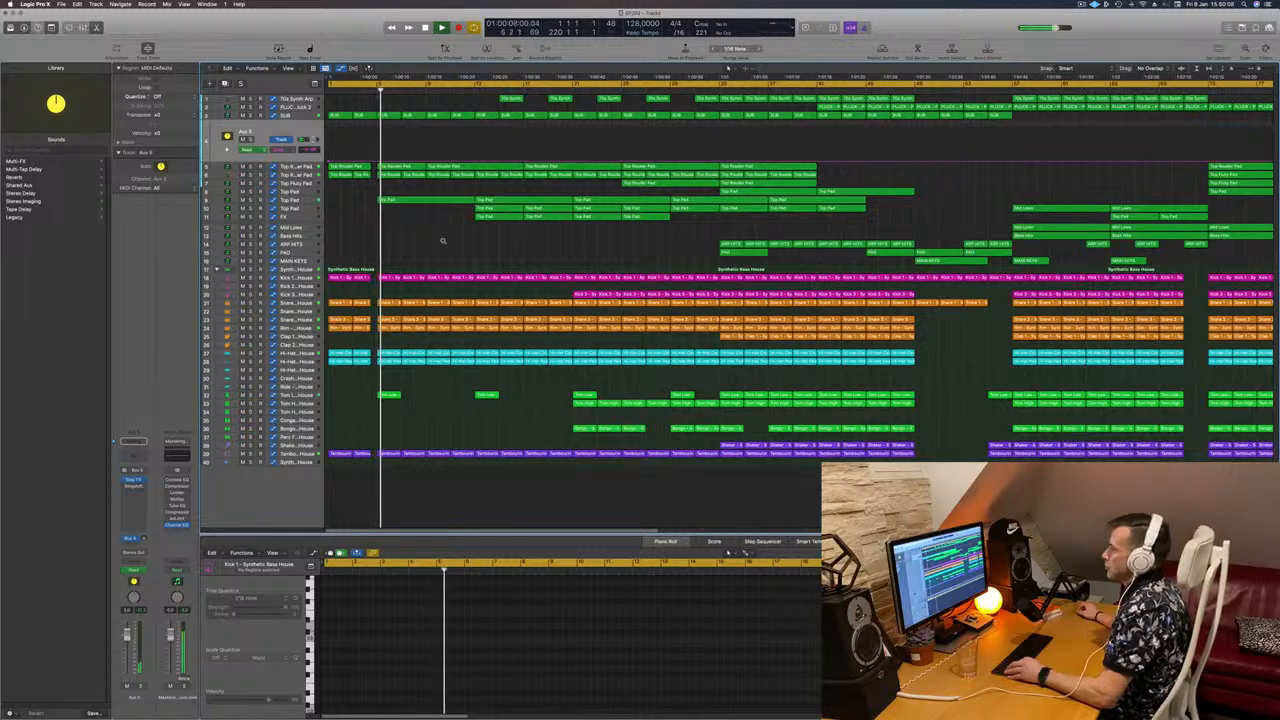
{"action": "scroll", "coordinate": [442, 240], "scroll_direction": "down", "scroll_amount": 2}
{"action": "scroll", "coordinate": [442, 240], "scroll_direction": "down", "scroll_amount": 2}
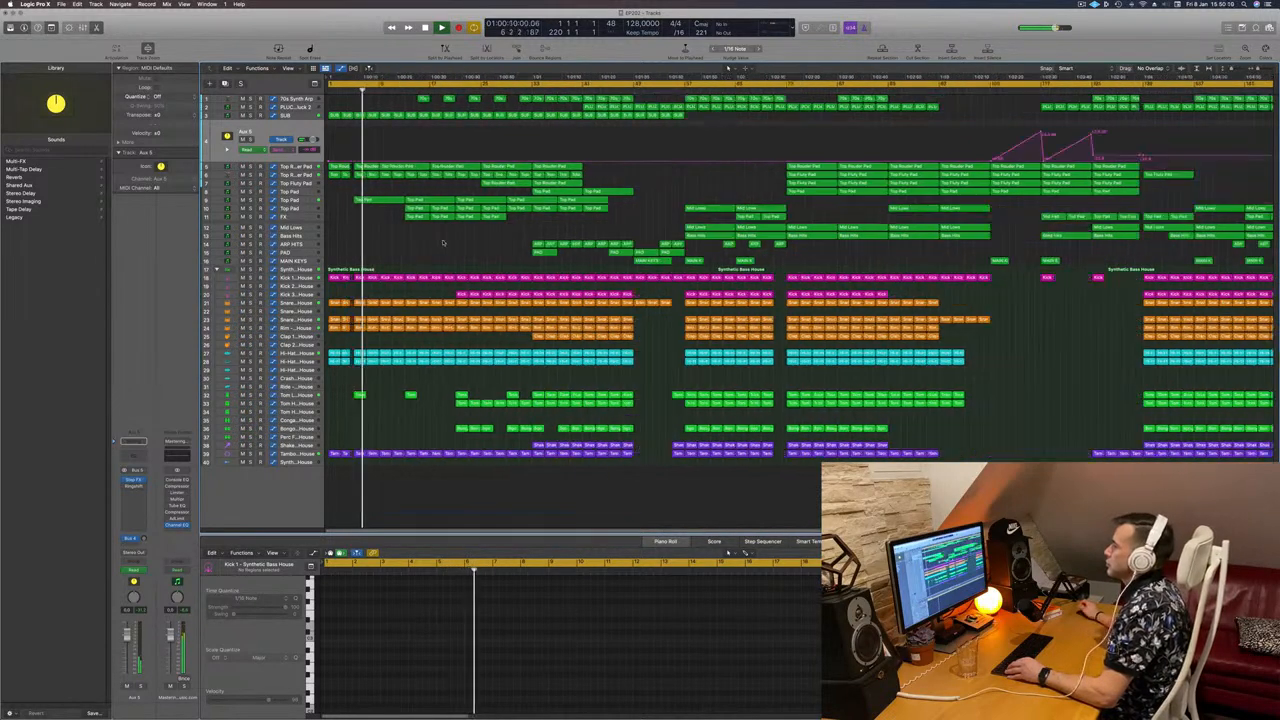
{"action": "scroll", "coordinate": [442, 241], "scroll_direction": "down", "scroll_amount": 2}
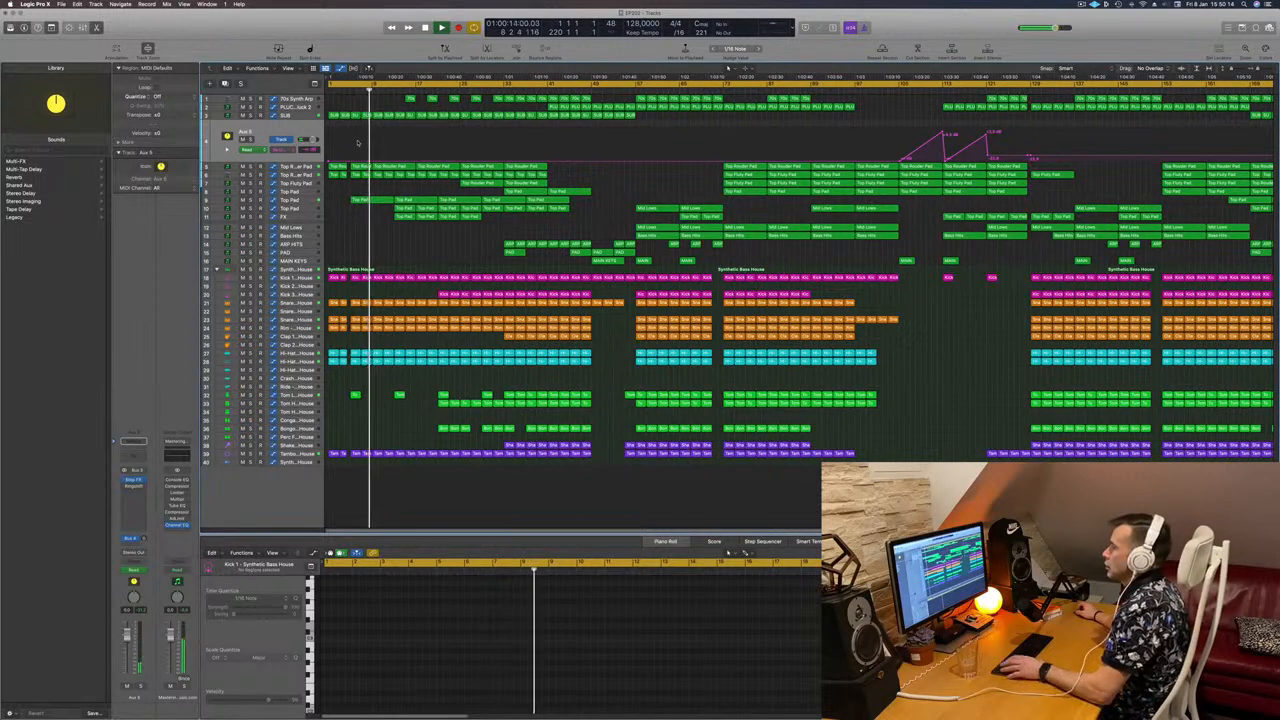
{"action": "scroll", "coordinate": [356, 147], "scroll_direction": "up", "scroll_amount": 5}
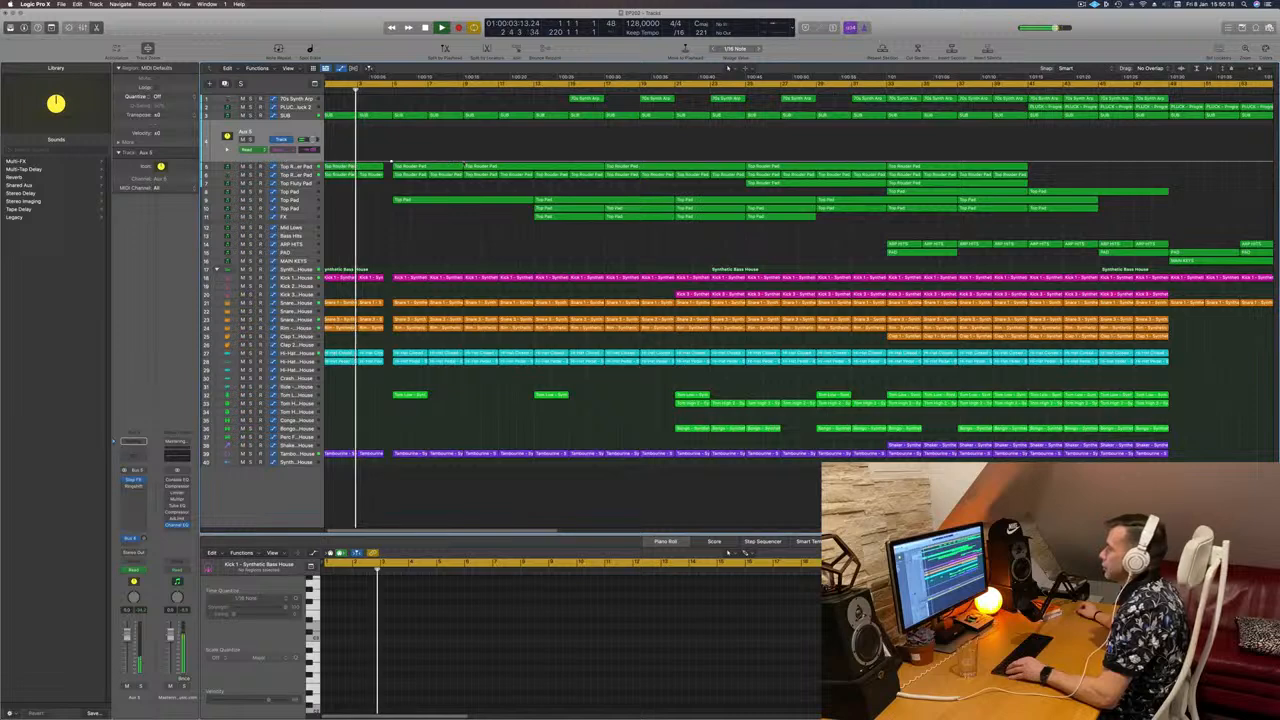
{"action": "key", "text": "Return"}
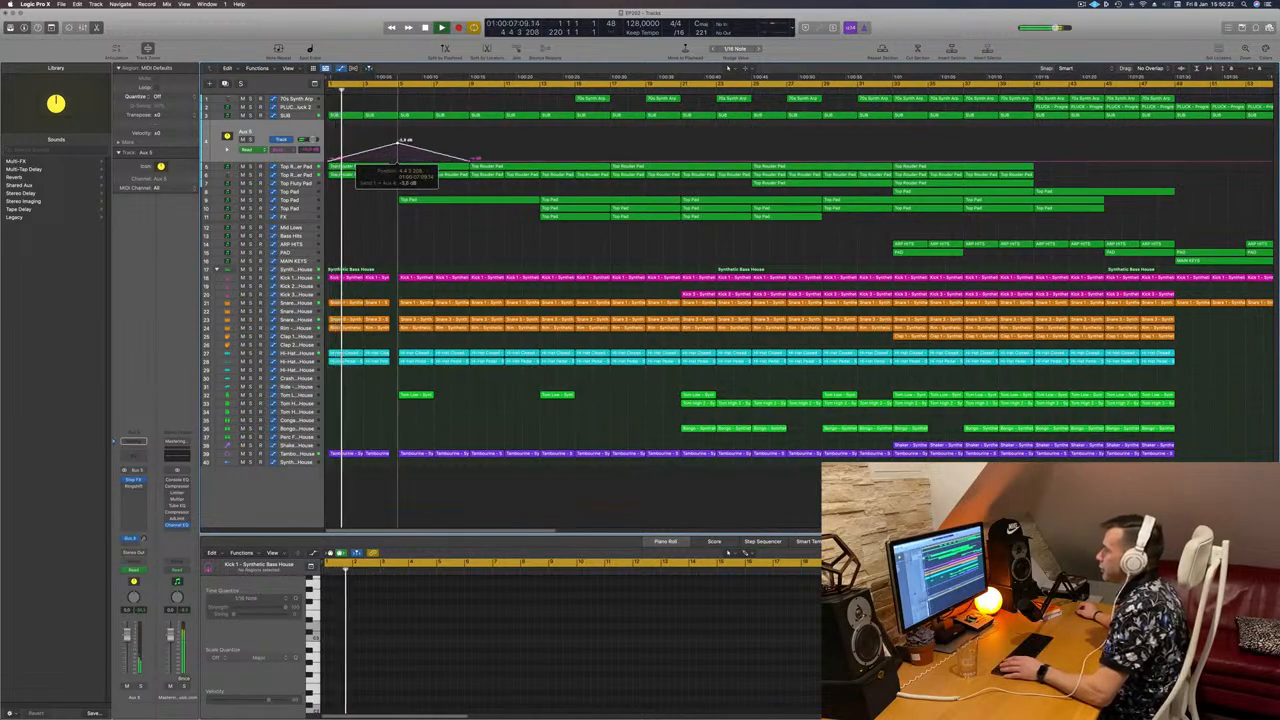
Step: Zoom out and solo the selected Top Router Pad and Top Pad regions
{"action": "scroll", "coordinate": [395, 146], "scroll_direction": "down", "scroll_amount": 5}
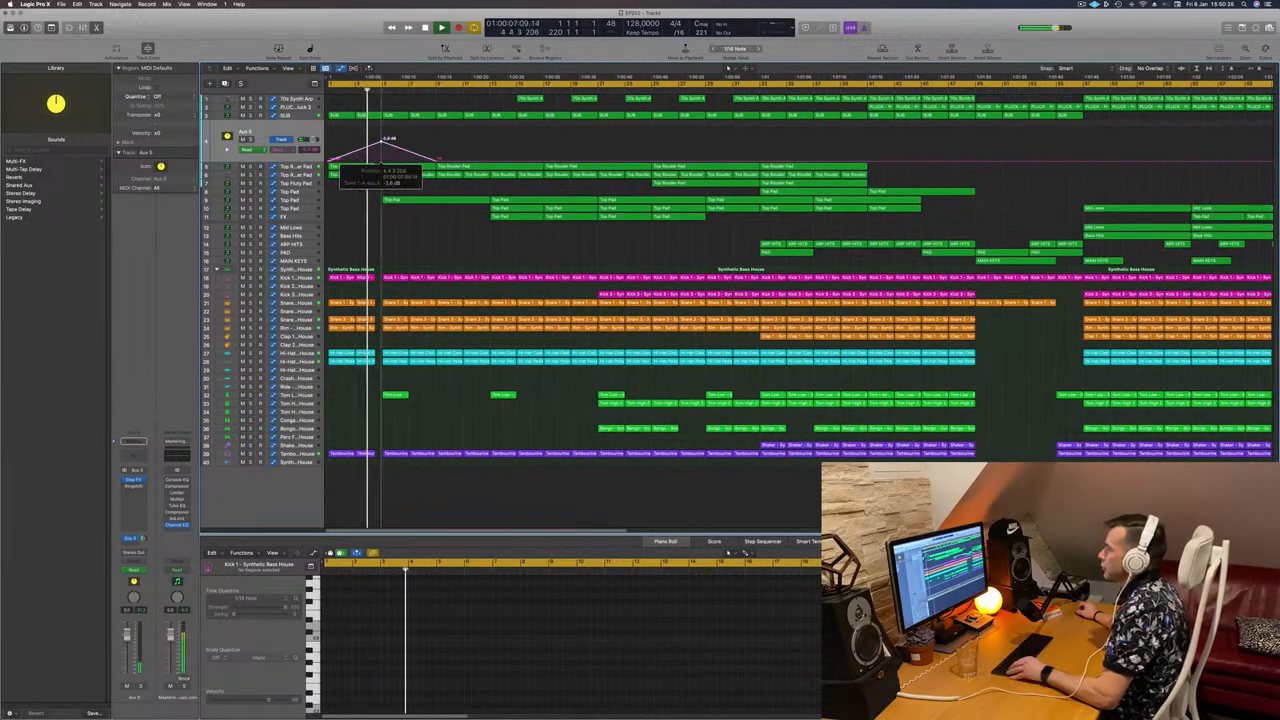
{"action": "scroll", "coordinate": [351, 147], "scroll_direction": "down", "scroll_amount": 1}
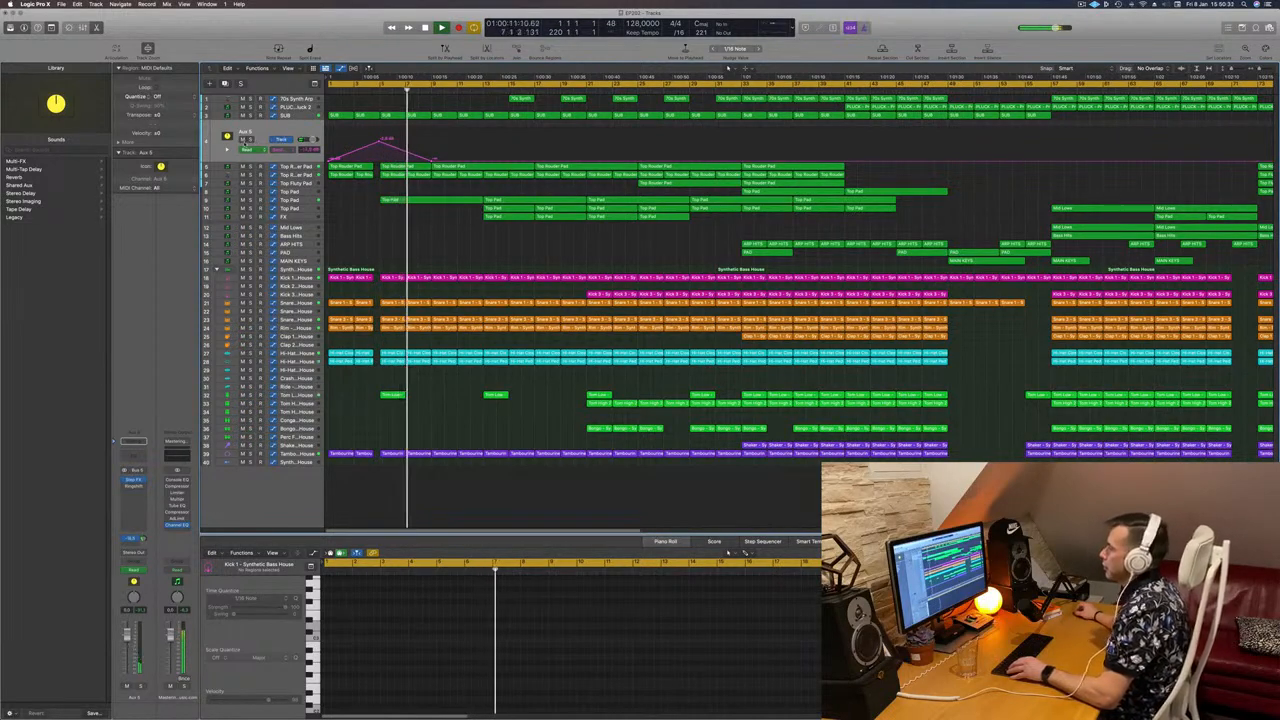
{"action": "key", "text": "ctrl+s"}
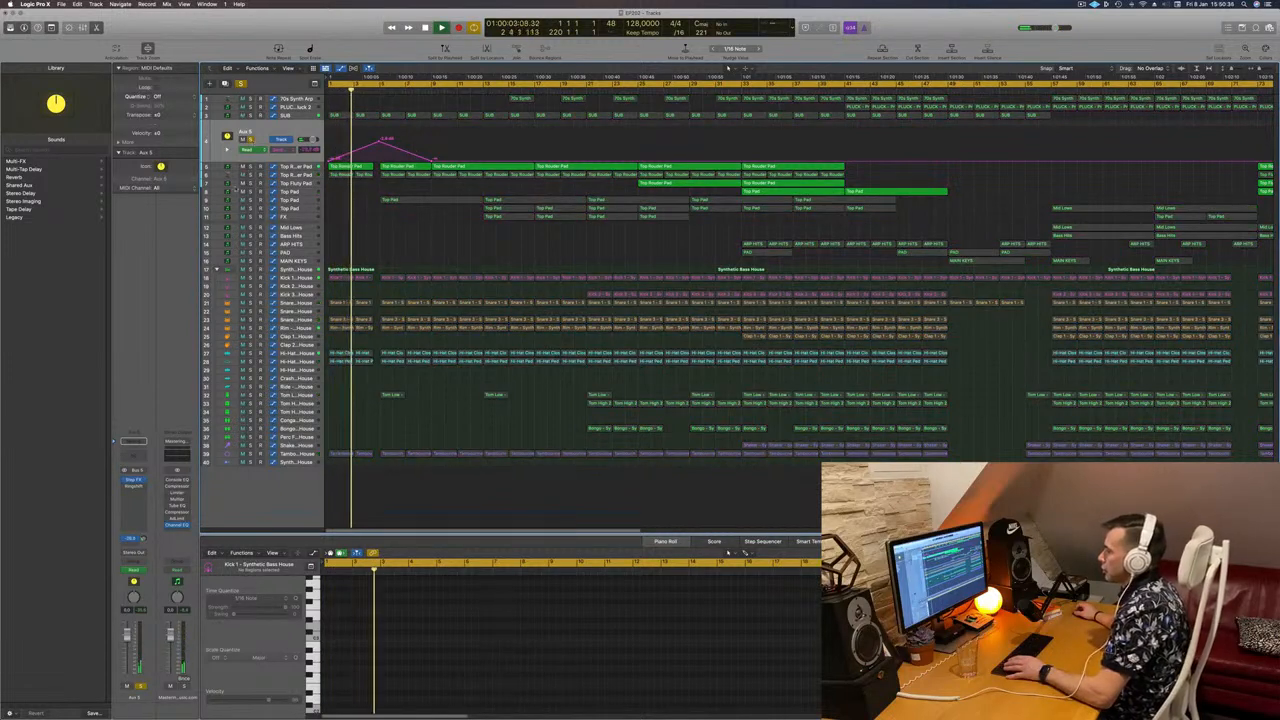
Step: Turn solo back off and raise the first Aux 5 automation peak
{"action": "left_click", "coordinate": [133, 539]}
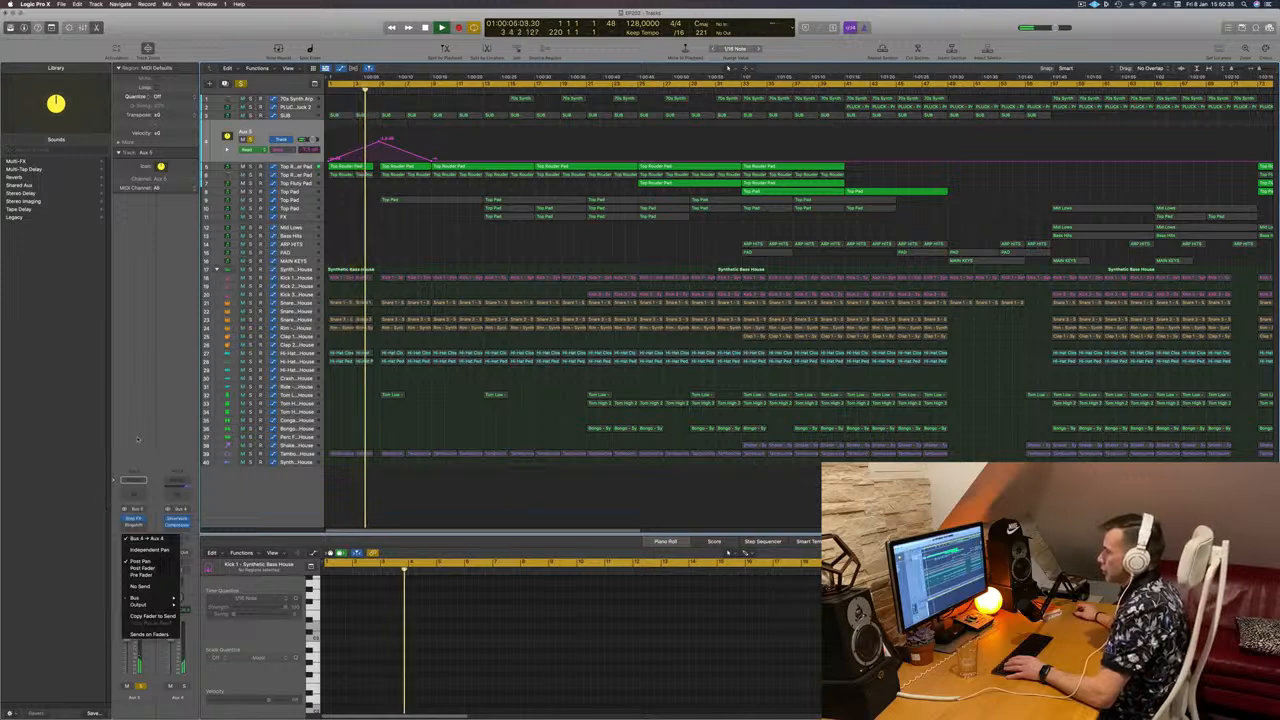
{"action": "left_click", "coordinate": [138, 439]}
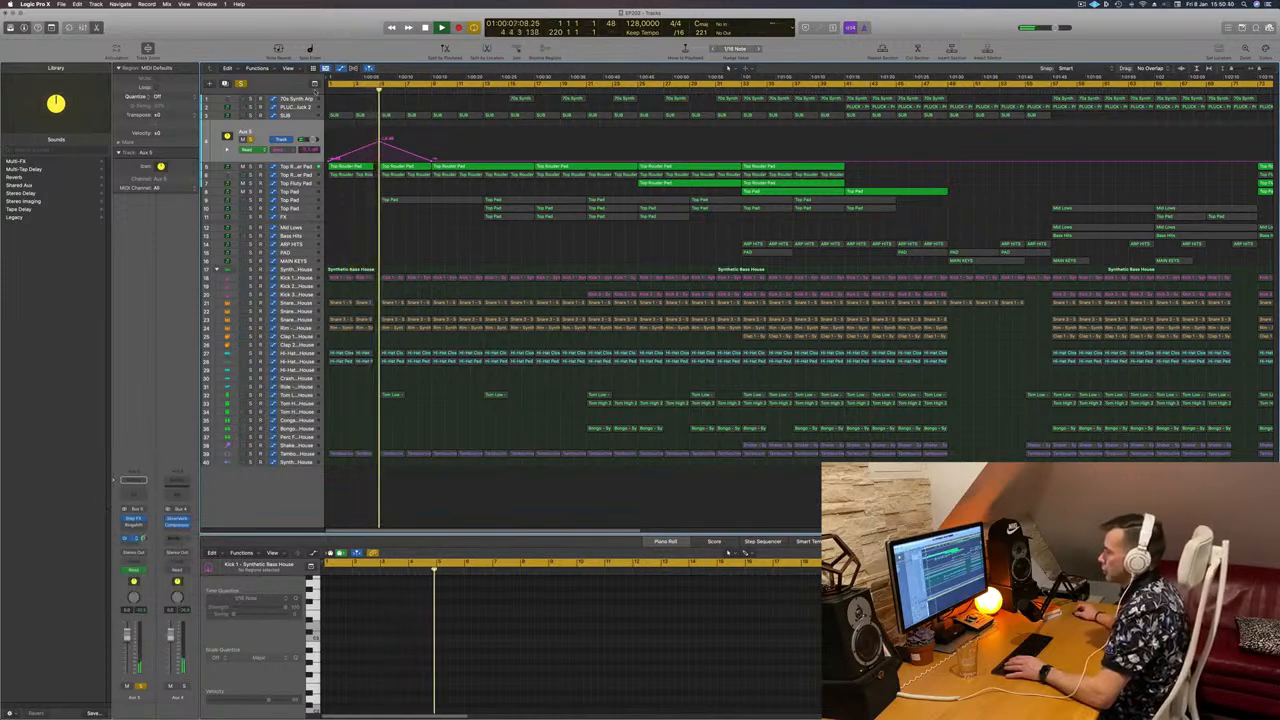
{"action": "key", "text": "ctrl+s"}
{"action": "key", "text": "Return"}
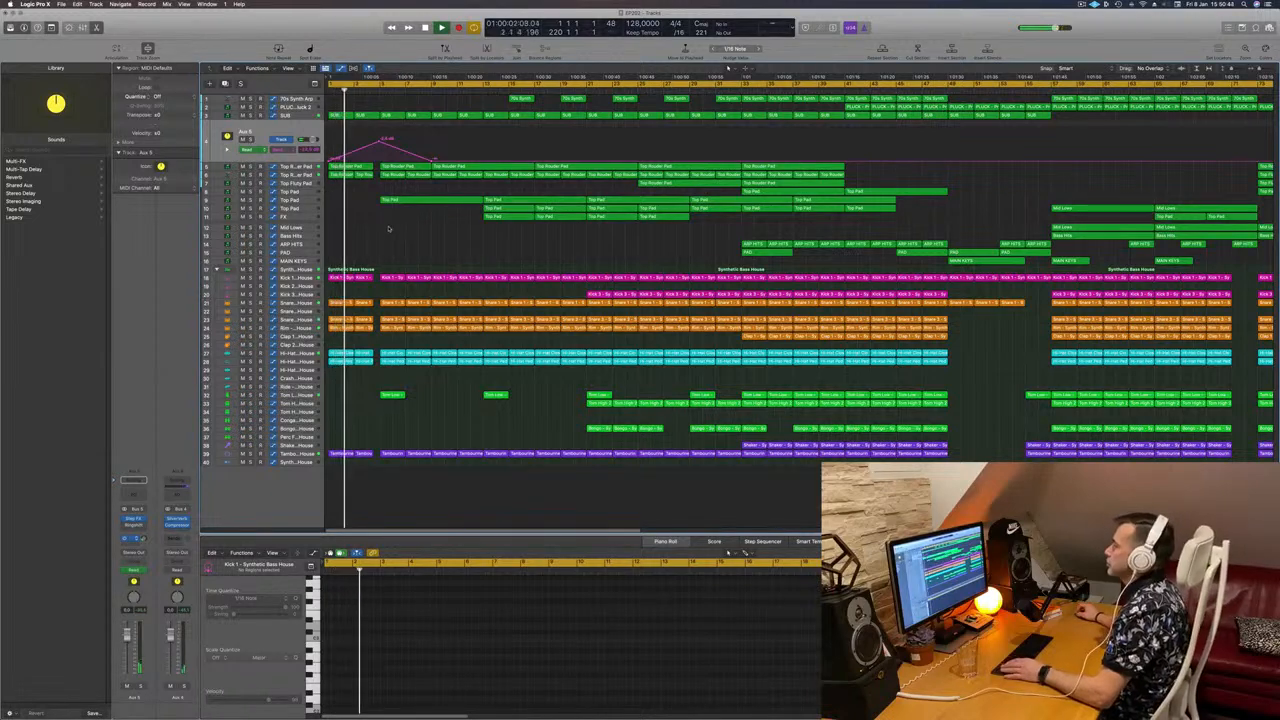
{"action": "left_click_drag", "start_coordinate": [379, 141], "coordinate": [379, 139]}
Step: Add a second Aux 5 automation peak near bar 13, then select the Top Pad track
{"action": "scroll", "coordinate": [380, 148], "scroll_direction": "down", "scroll_amount": 2}
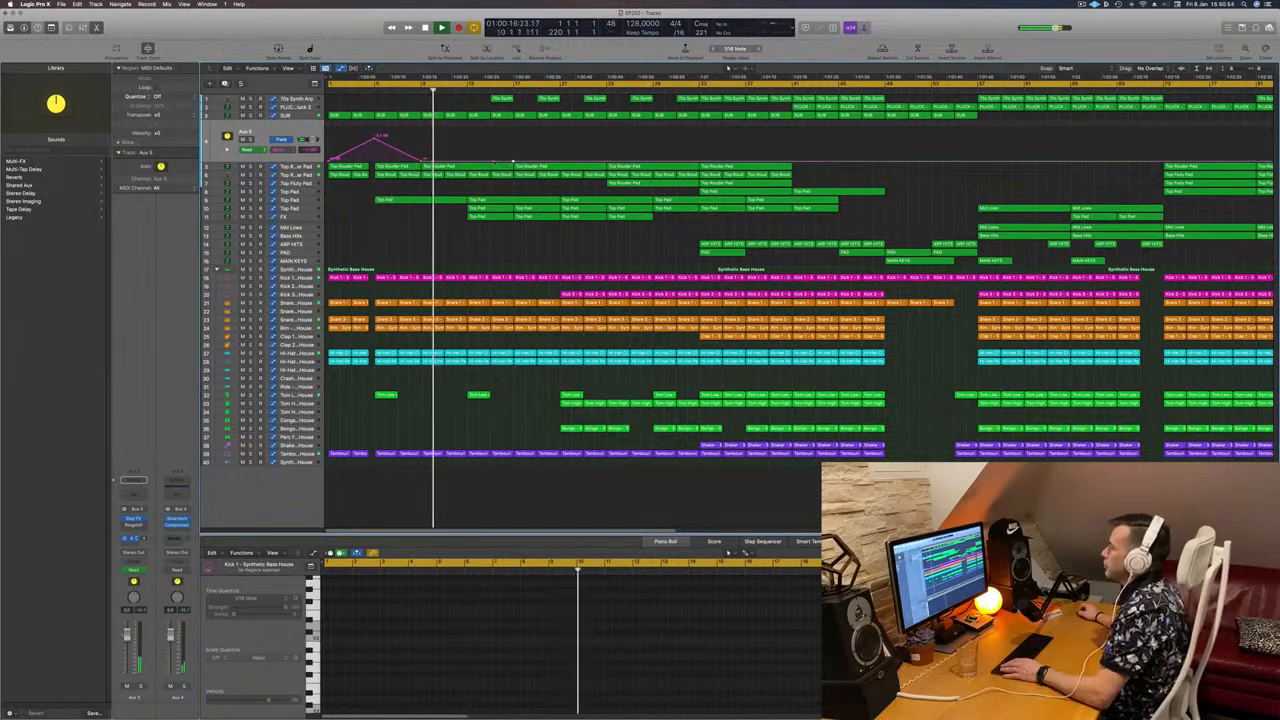
{"action": "key", "text": "Return"}
{"action": "left_click_drag", "start_coordinate": [467, 161], "coordinate": [470, 137]}
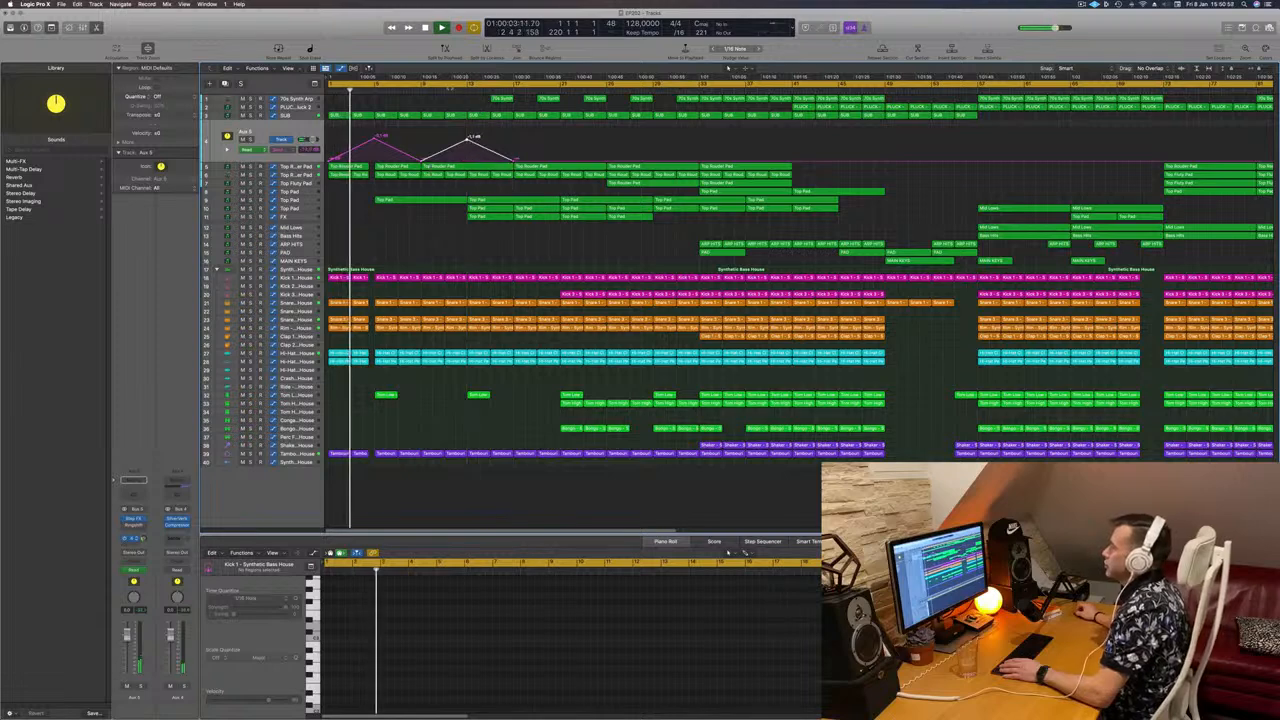
{"action": "left_click", "coordinate": [421, 88]}
{"action": "left_click", "coordinate": [405, 228]}
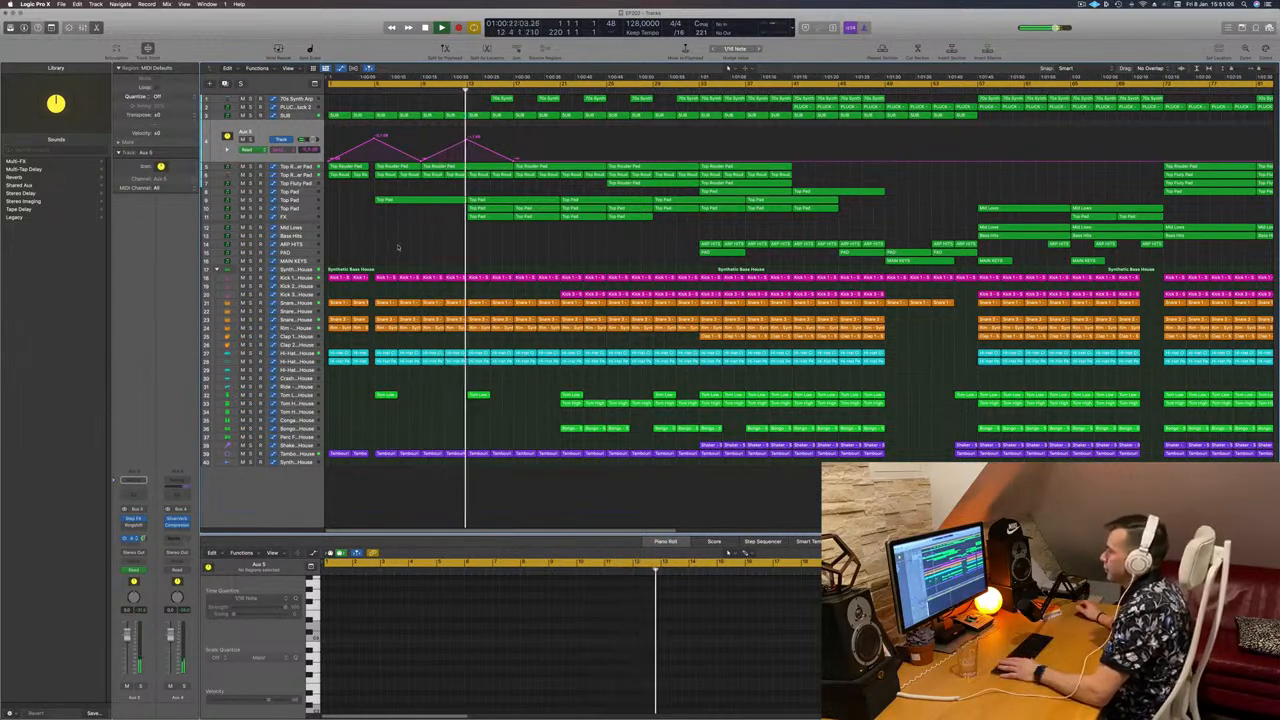
{"action": "left_click", "coordinate": [297, 212]}
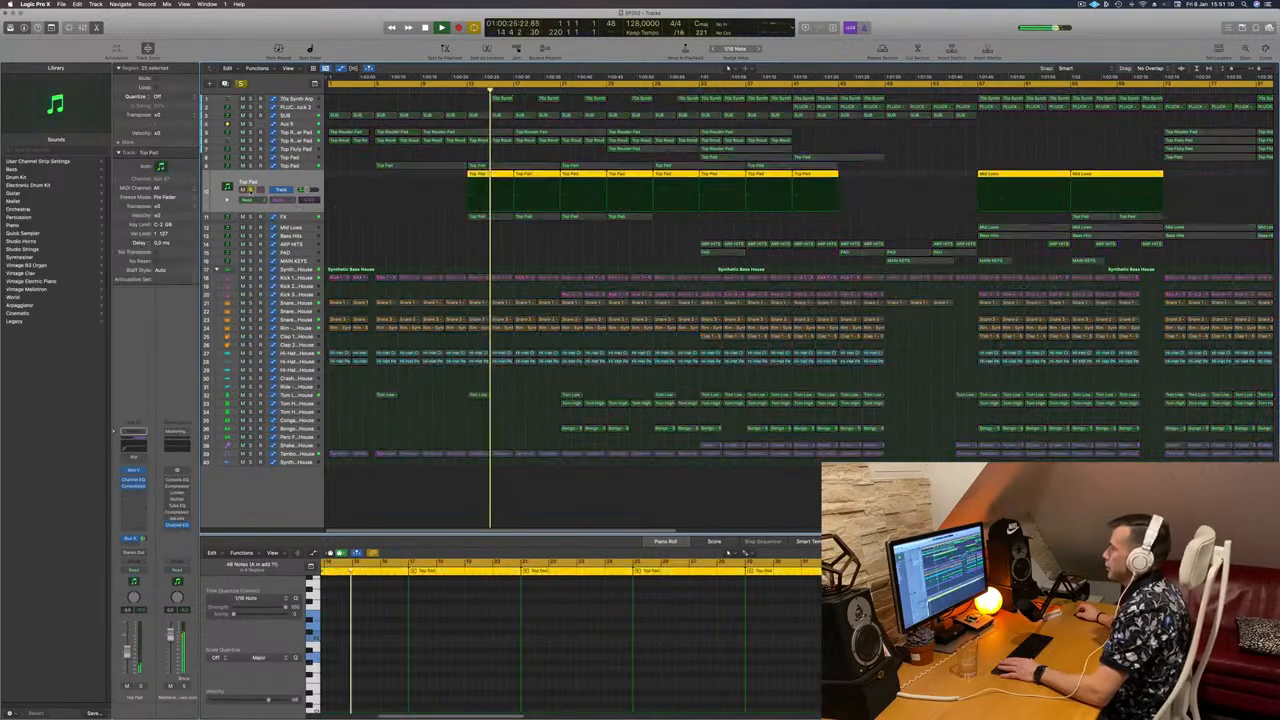
Step: Lower the Top Pad track's volume slightly with its inspector fader
{"action": "left_click", "coordinate": [251, 190]}
{"action": "left_click", "coordinate": [247, 513]}
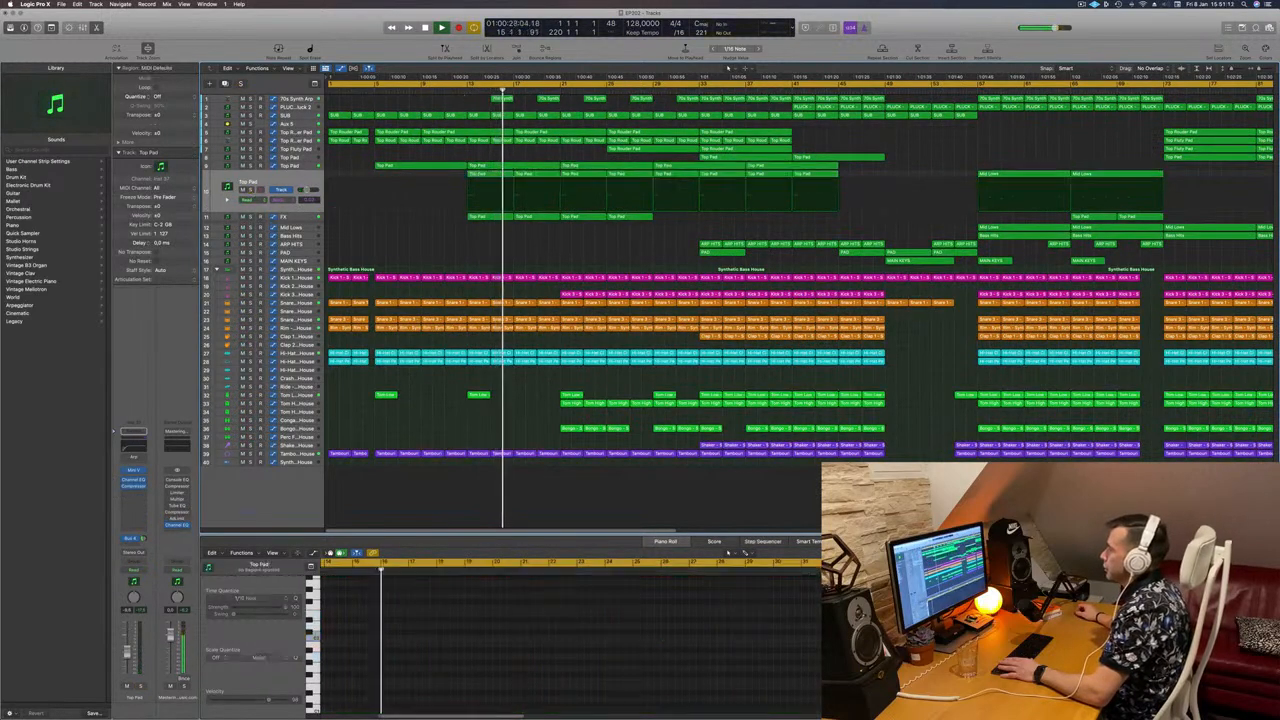
{"action": "left_click", "coordinate": [250, 190]}
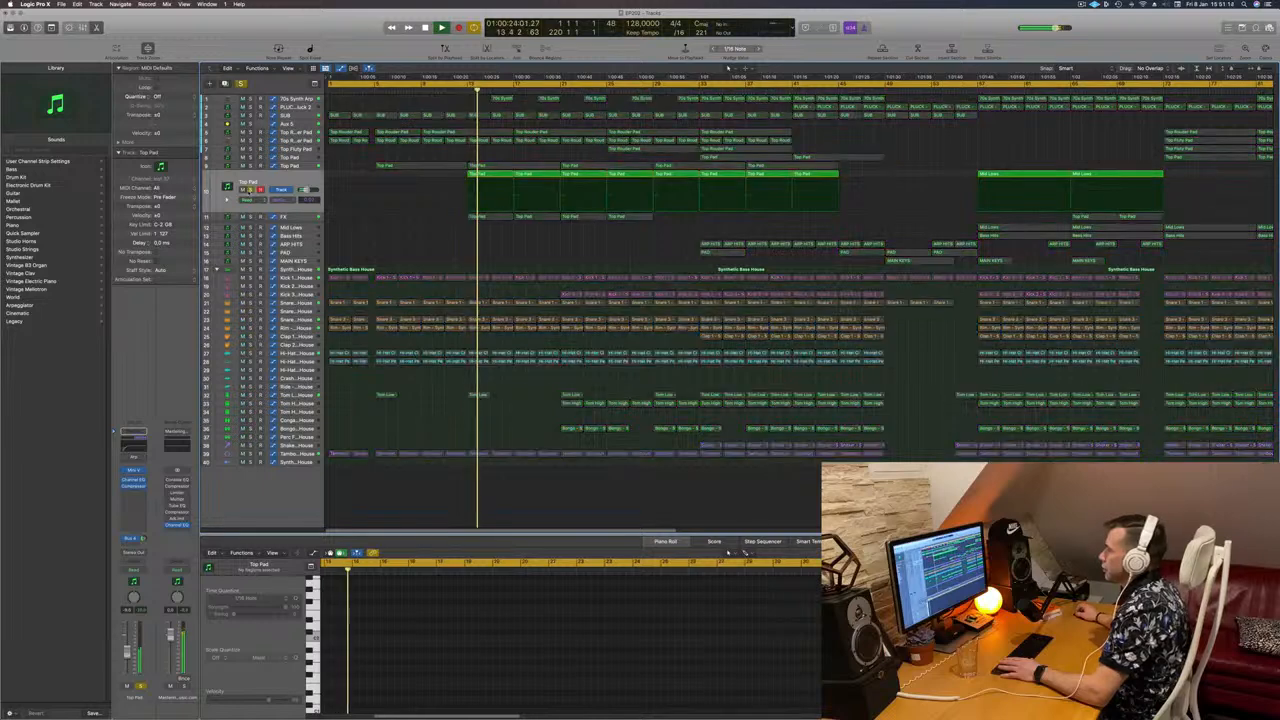
{"action": "left_click", "coordinate": [250, 190]}
{"action": "left_click_drag", "start_coordinate": [127, 651], "coordinate": [127, 655]}
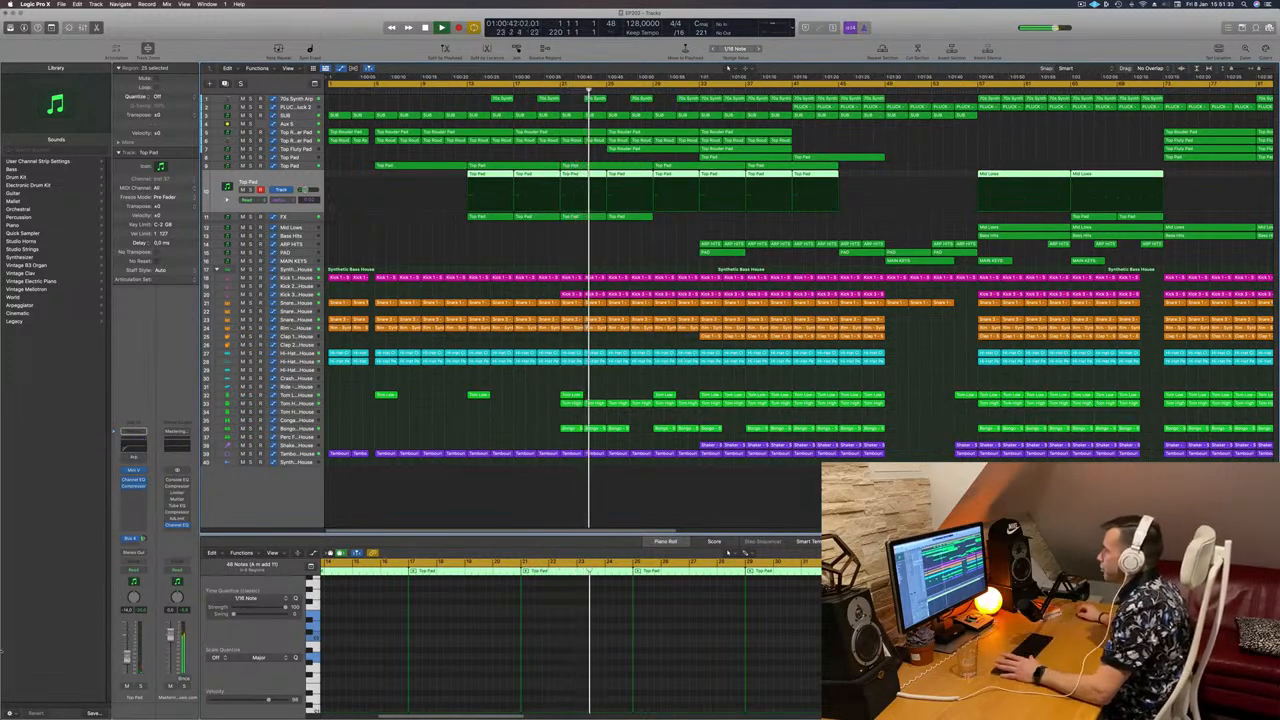
Step: Select the 70s Synth Arp track to show its automation
{"action": "left_click", "coordinate": [573, 261]}
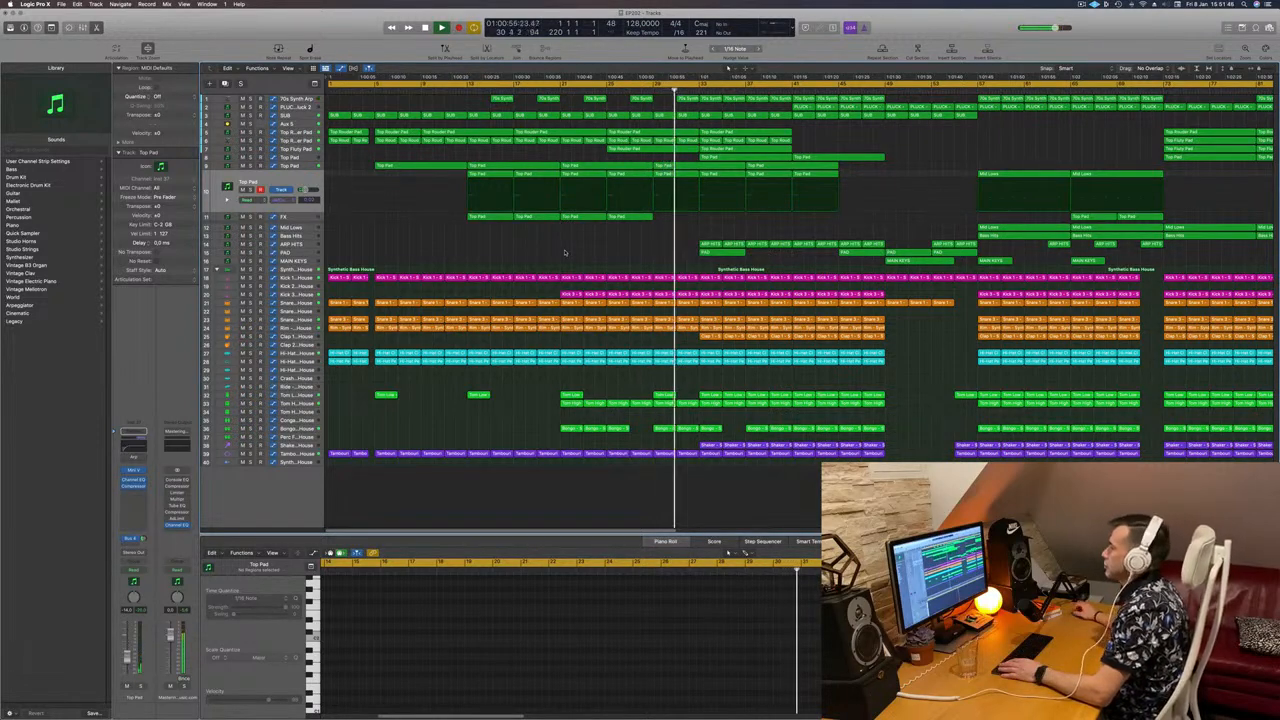
{"action": "scroll", "coordinate": [565, 256], "scroll_direction": "down", "scroll_amount": 4}
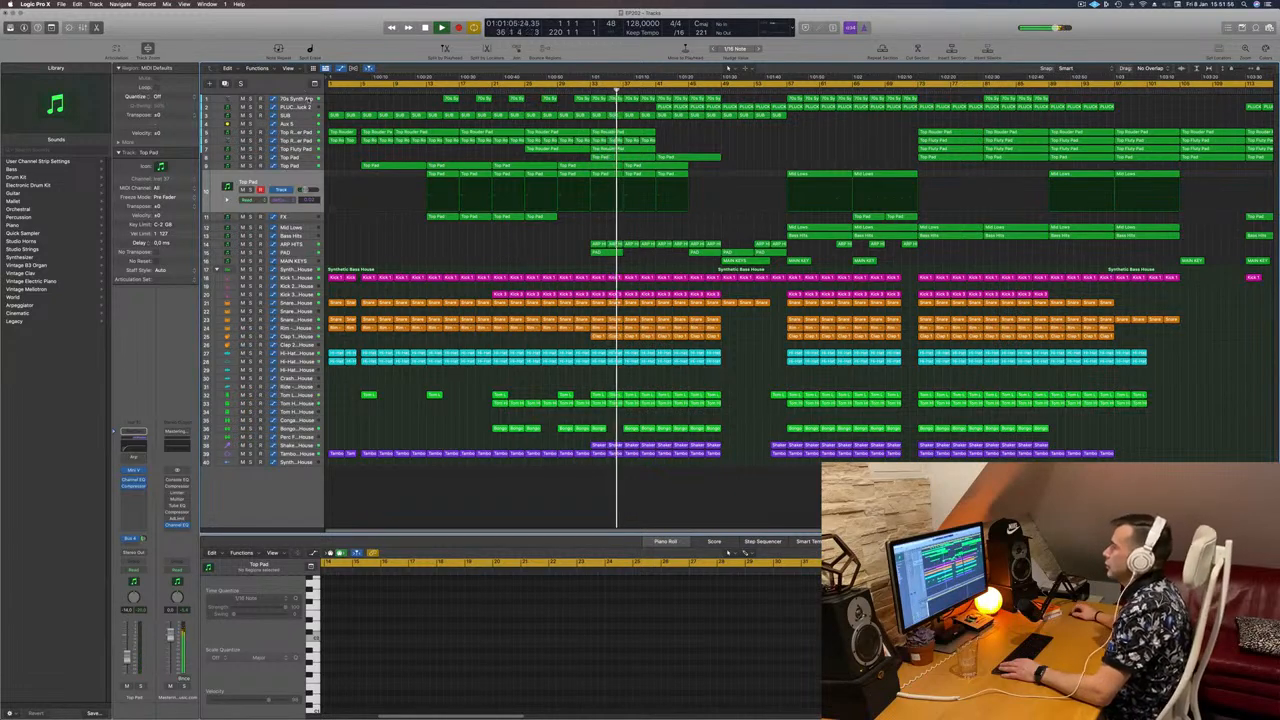
{"action": "left_click", "coordinate": [308, 100]}
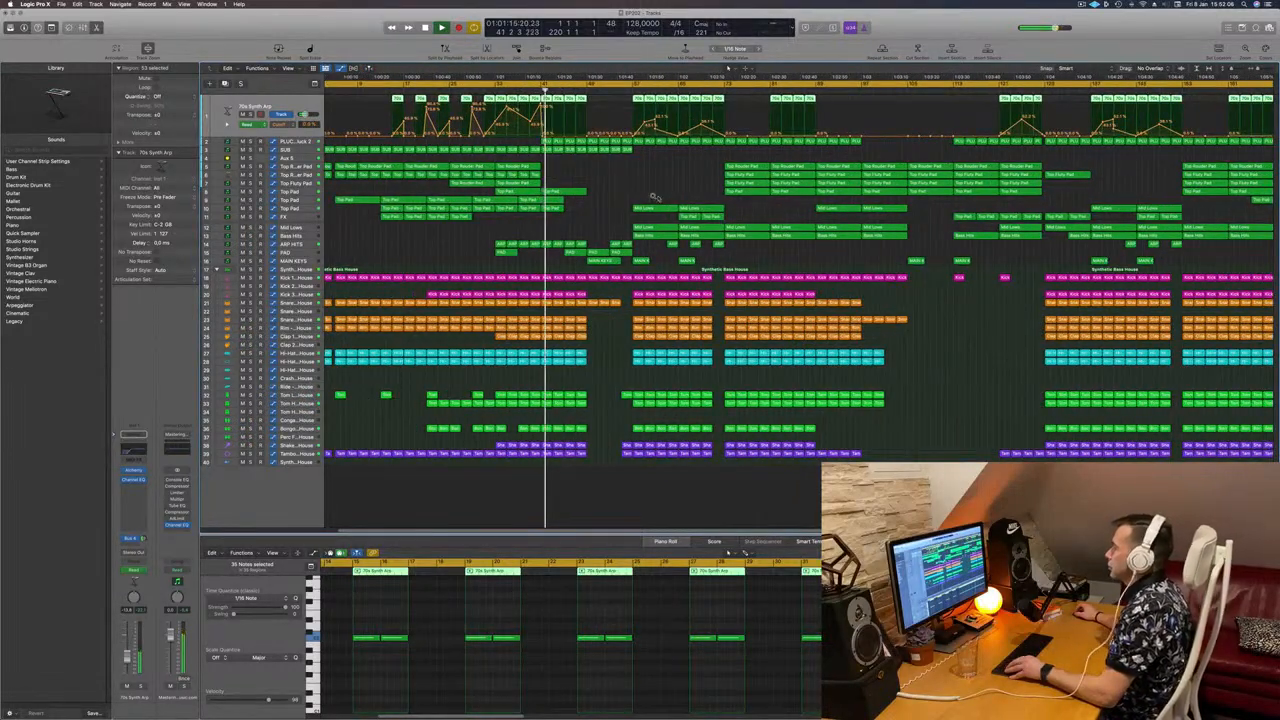
Step: Move the PAD track's -31,4 dB volume automation points earlier, removing the points between
{"action": "scroll", "coordinate": [654, 196], "scroll_direction": "up", "scroll_amount": 2}
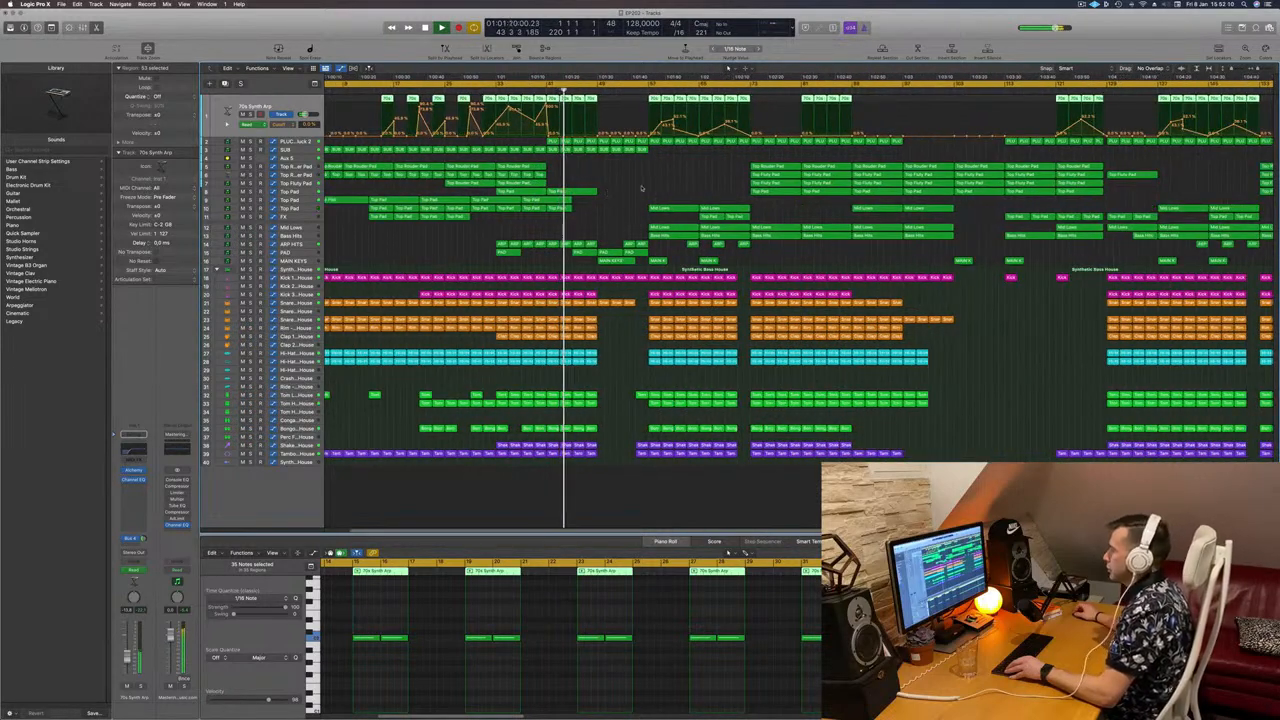
{"action": "left_click", "coordinate": [413, 259]}
{"action": "left_click", "coordinate": [298, 252]}
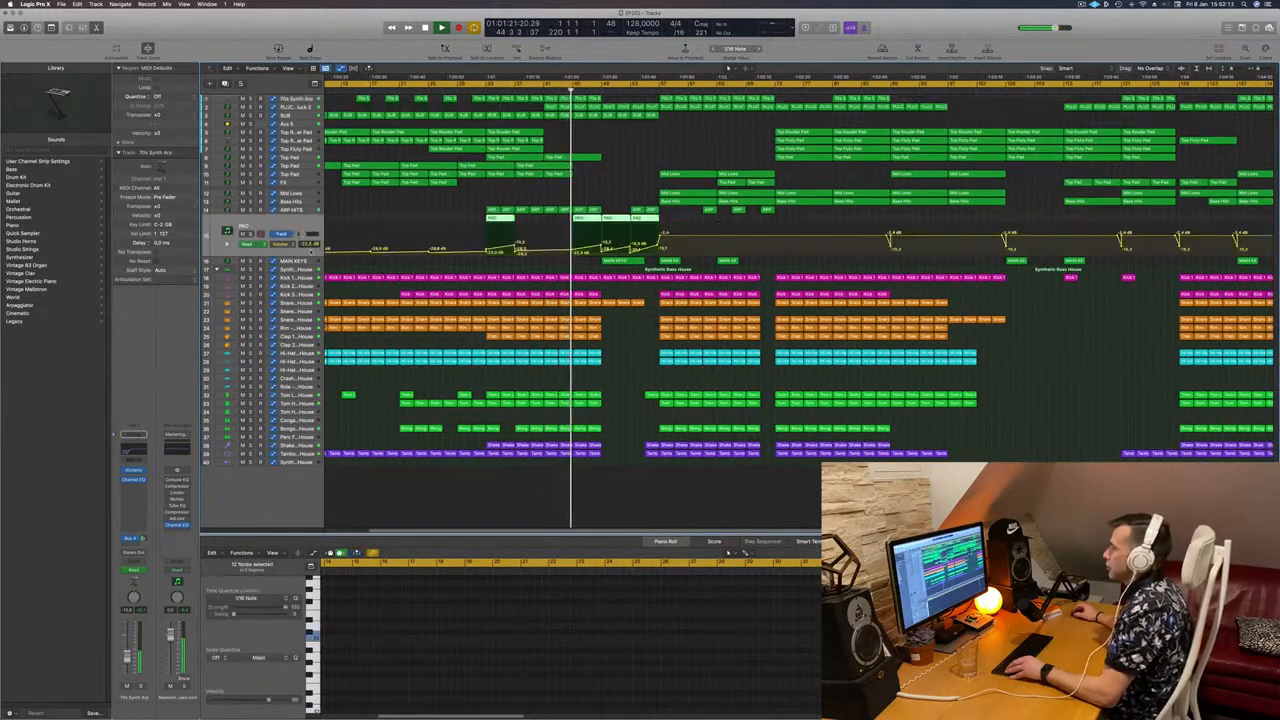
{"action": "key", "text": "s"}
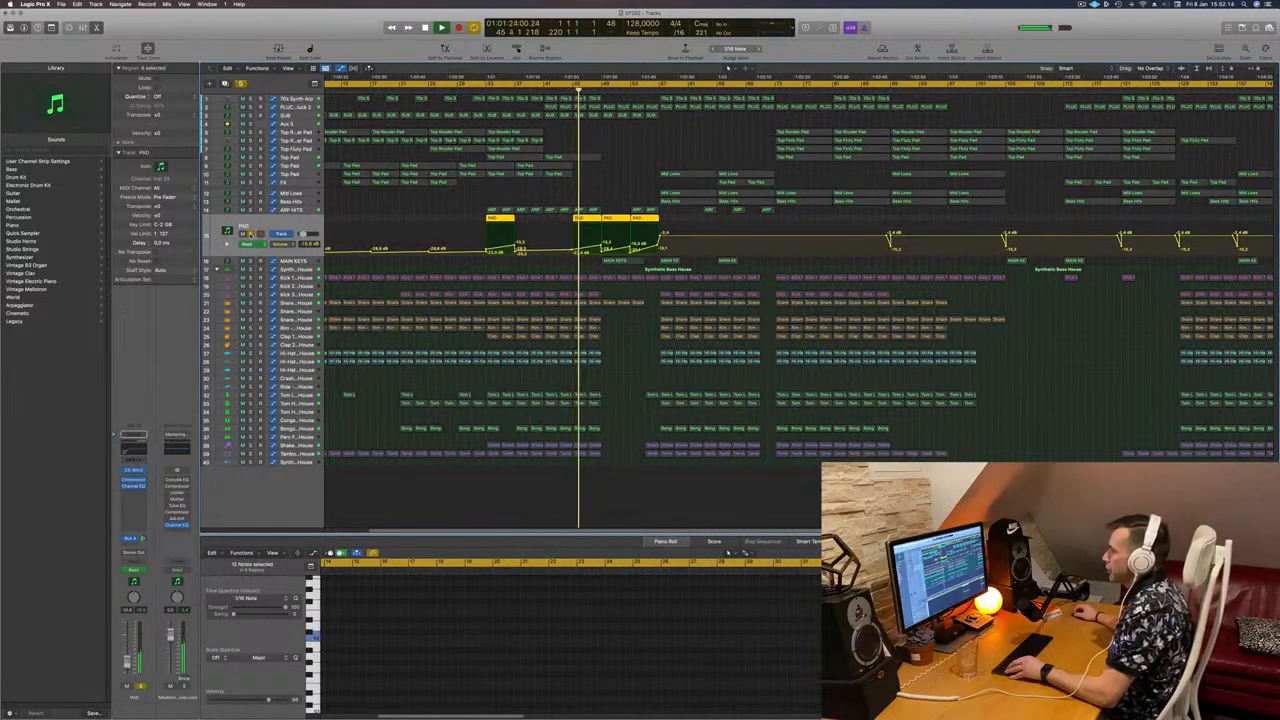
{"action": "key", "text": "s"}
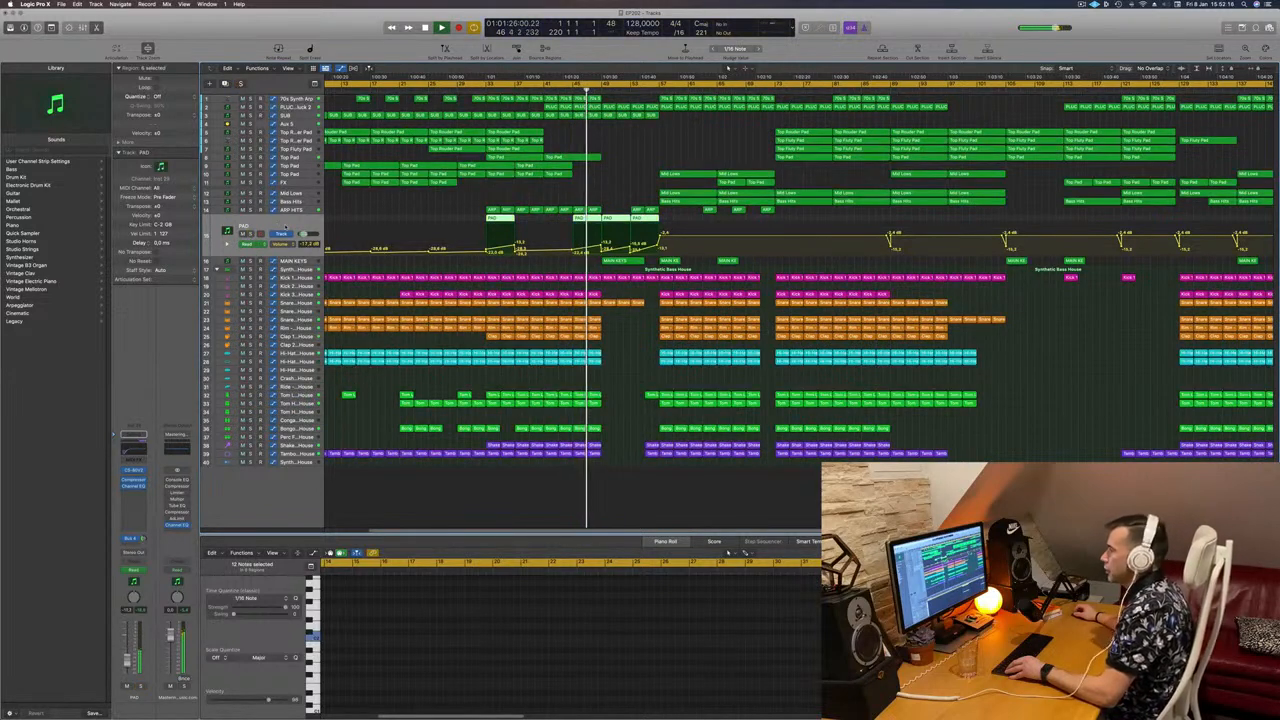
{"action": "left_click", "coordinate": [608, 164]}
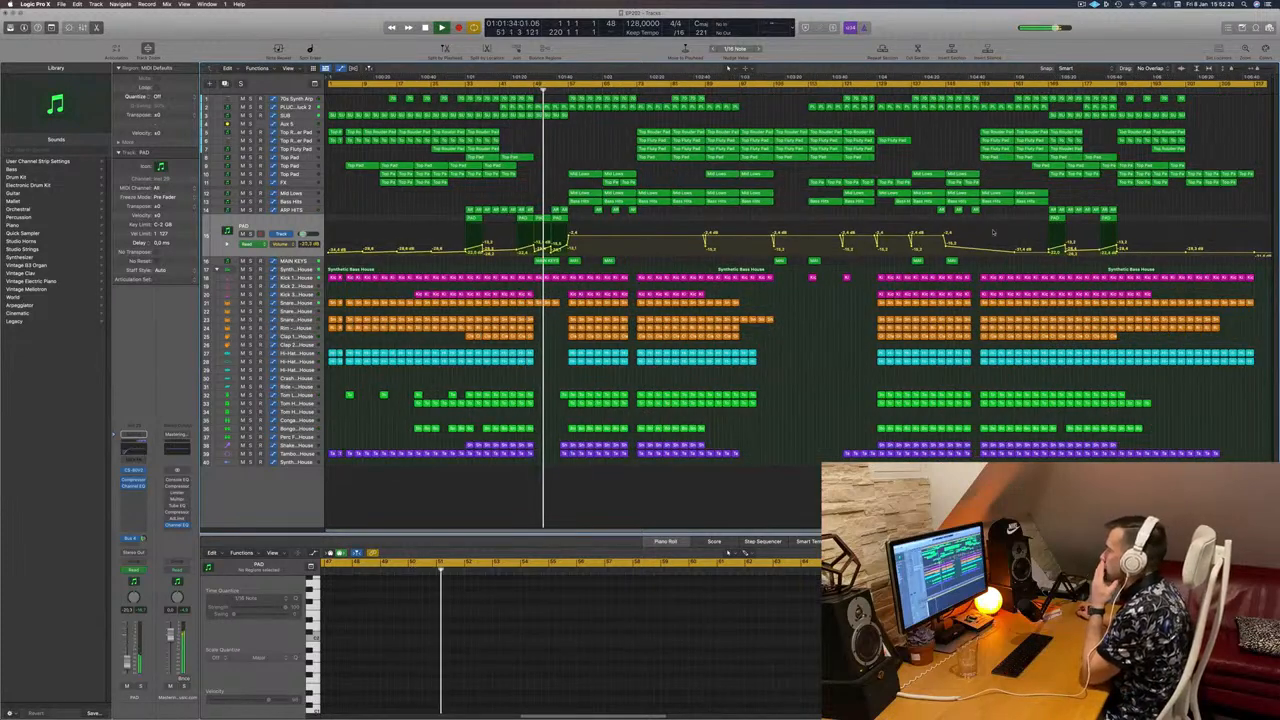
{"action": "left_click_drag", "start_coordinate": [838, 259], "coordinate": [602, 252]}
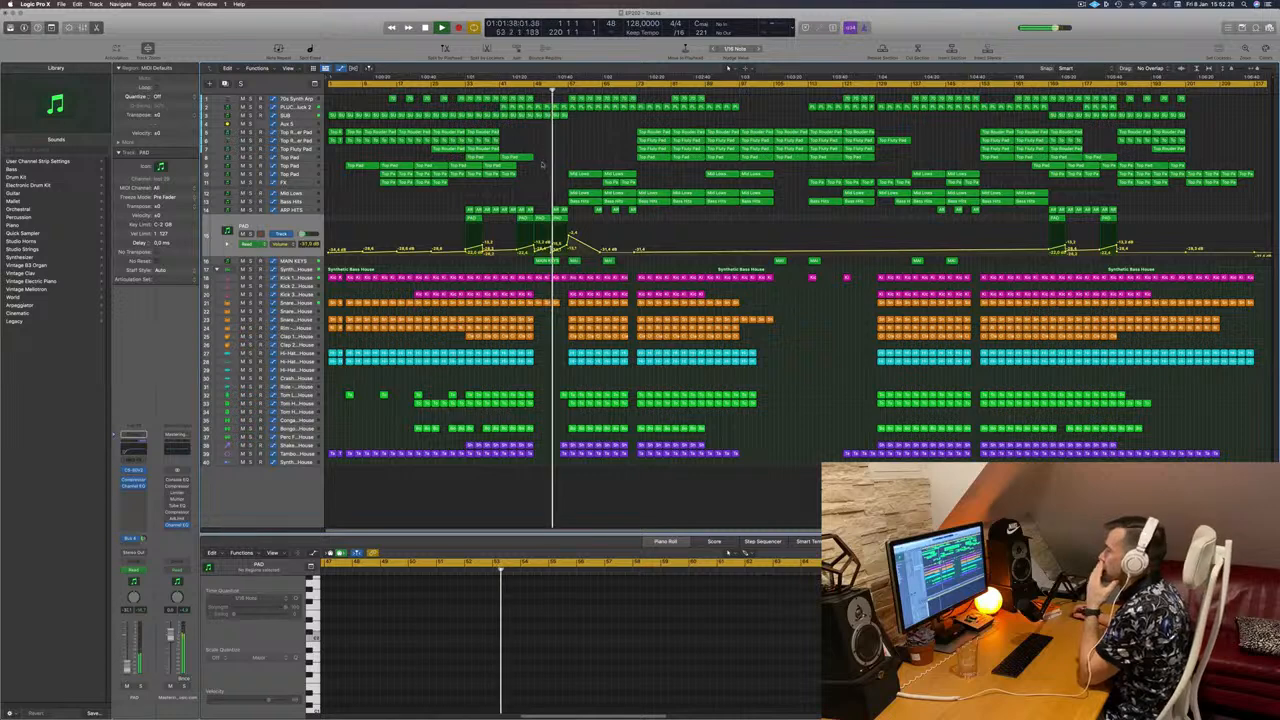
Step: Replay from bar 49 and show the PLUCK track's automation lane
{"action": "scroll", "coordinate": [541, 170], "scroll_direction": "up", "scroll_amount": 8}
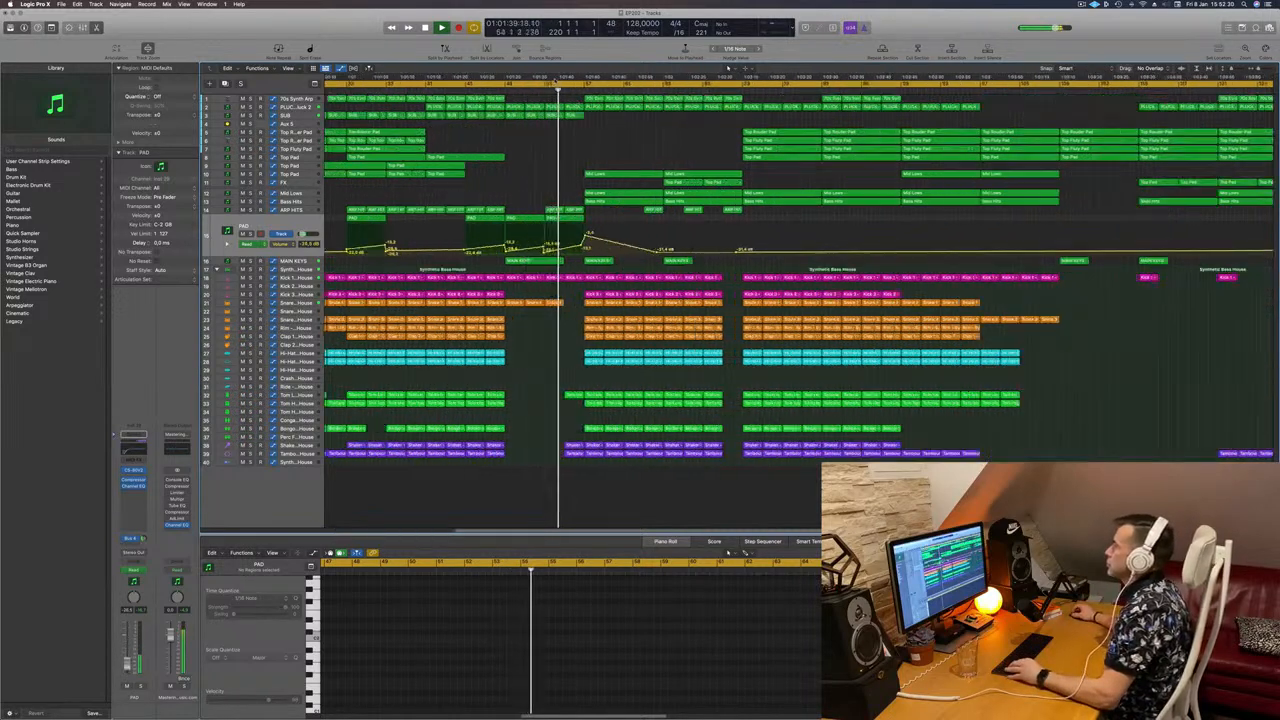
{"action": "left_click", "coordinate": [498, 85]}
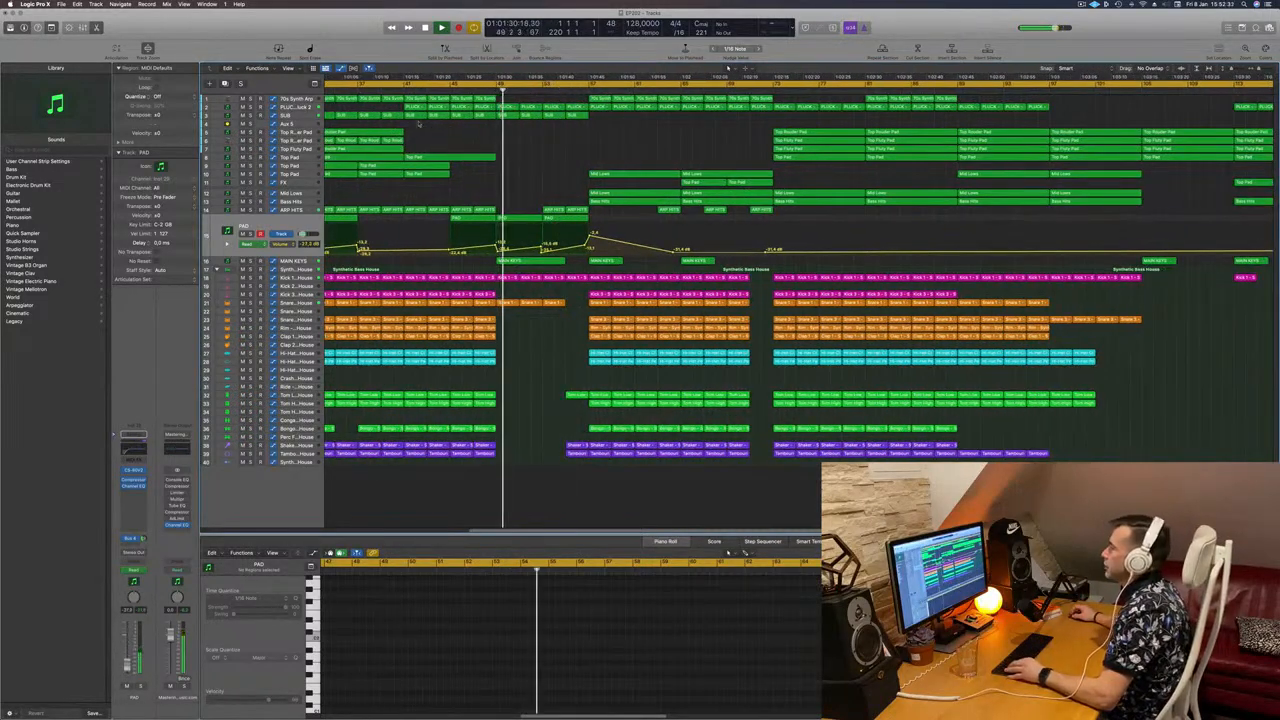
{"action": "left_click", "coordinate": [307, 107]}
{"action": "scroll", "coordinate": [402, 132], "scroll_direction": "down", "scroll_amount": 3}
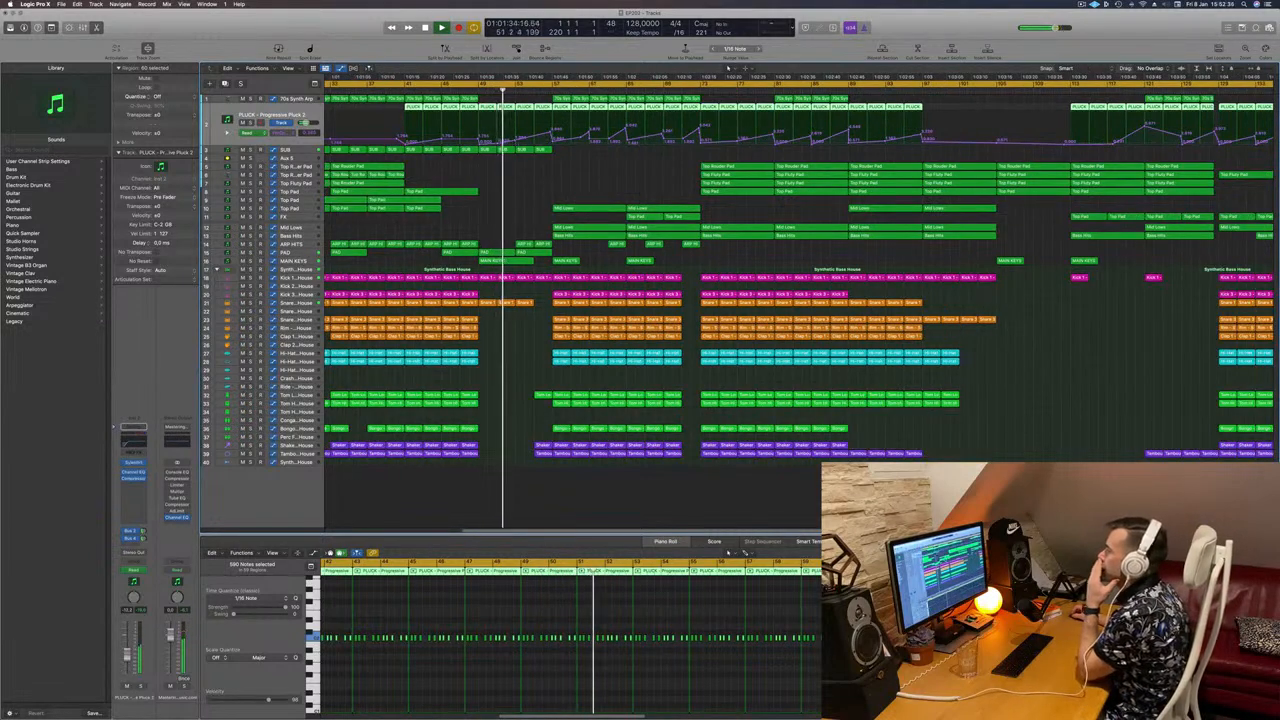
Step: Deselect the PLUCK regions and listen from bar 47
{"action": "left_click", "coordinate": [516, 142]}
{"action": "left_click", "coordinate": [462, 85]}
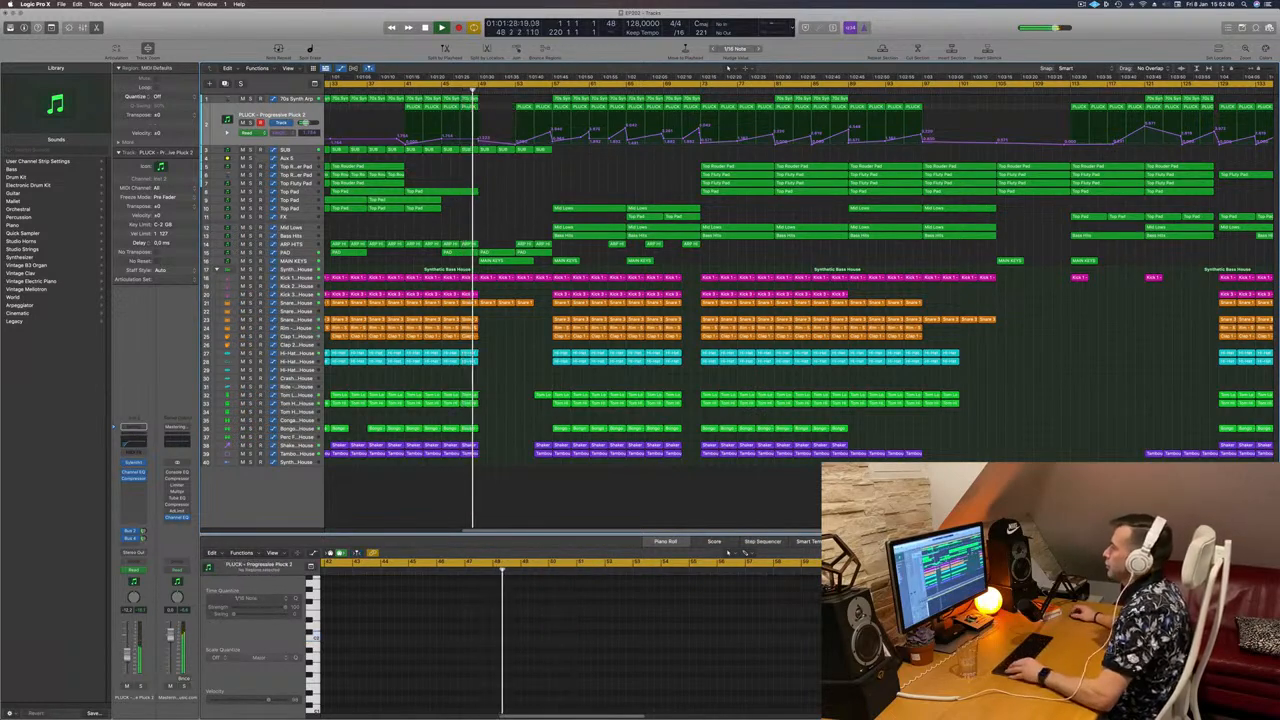
{"action": "scroll", "coordinate": [517, 171], "scroll_direction": "up", "scroll_amount": 3}
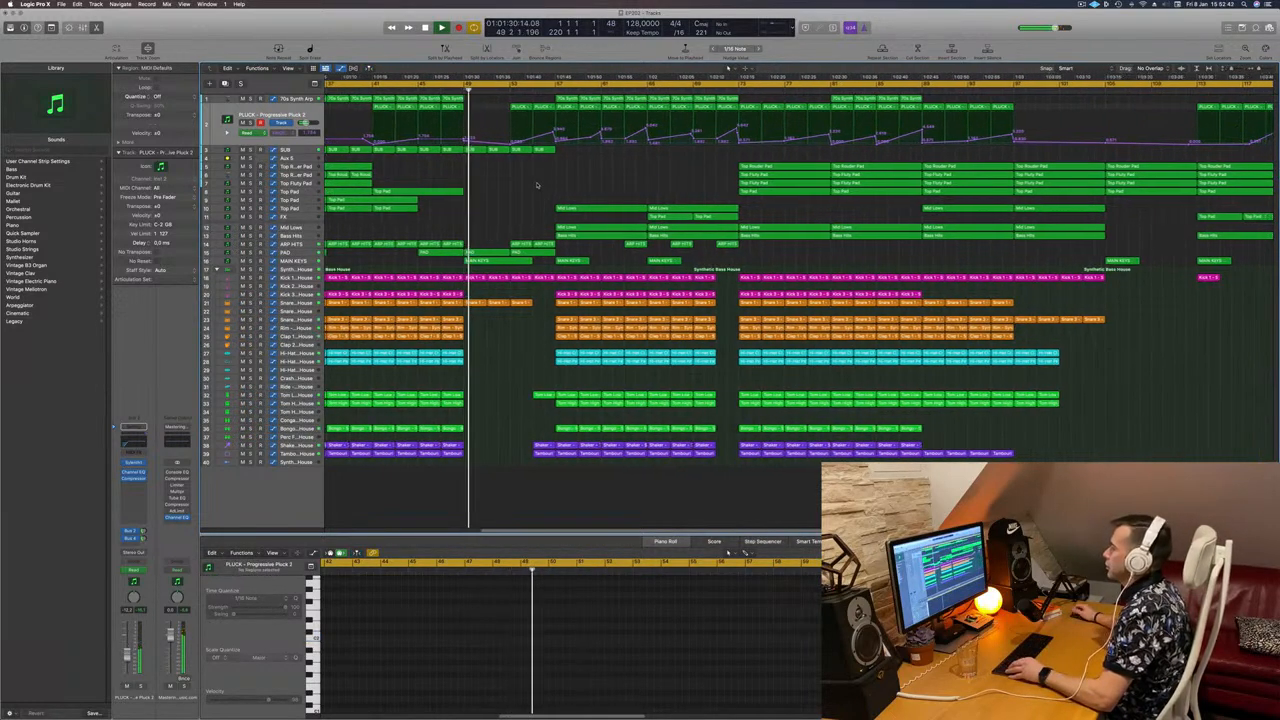
{"action": "scroll", "coordinate": [520, 185], "scroll_direction": "down", "scroll_amount": 3}
{"action": "scroll", "coordinate": [502, 184], "scroll_direction": "up", "scroll_amount": 3}
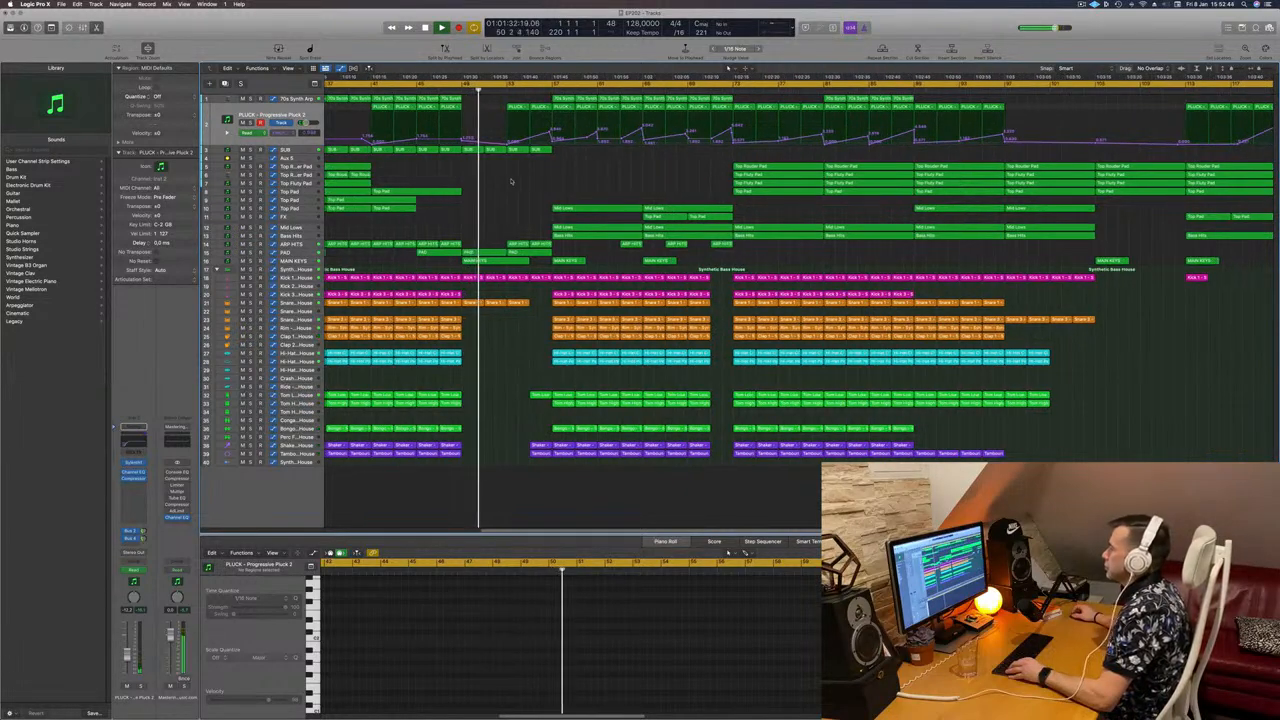
{"action": "scroll", "coordinate": [516, 182], "scroll_direction": "up", "scroll_amount": 3}
{"action": "scroll", "coordinate": [515, 181], "scroll_direction": "down", "scroll_amount": 4}
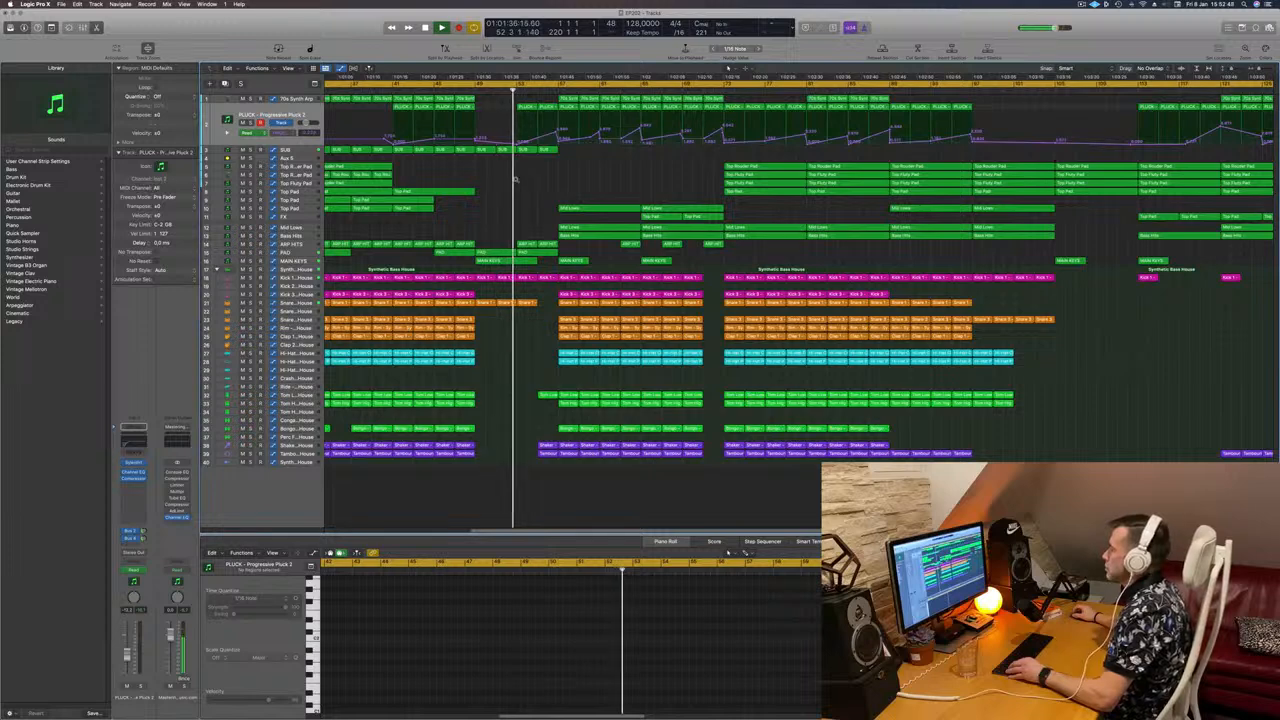
{"action": "scroll", "coordinate": [516, 181], "scroll_direction": "up", "scroll_amount": 2}
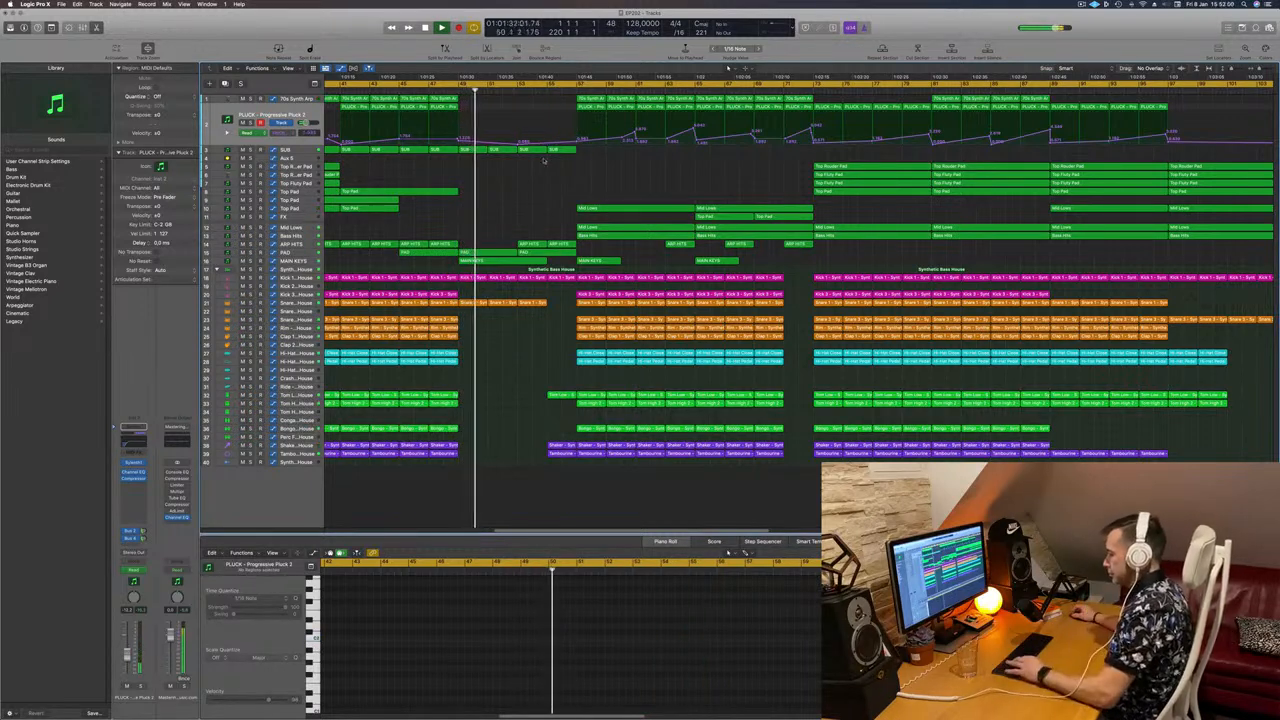
Step: Zoom out across the arrangement and select the 70s Synth Arp track
{"action": "key", "text": "super+Left"}
{"action": "key", "text": "super+Left"}
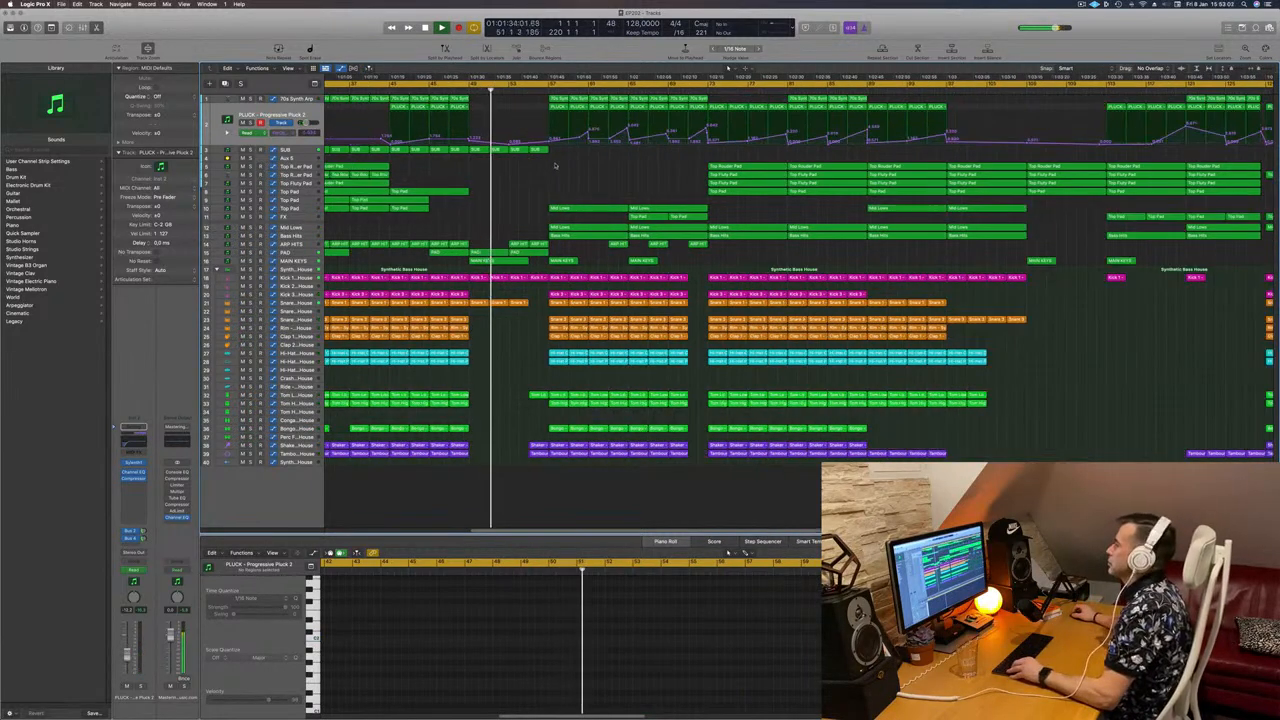
{"action": "key", "text": "super+Left"}
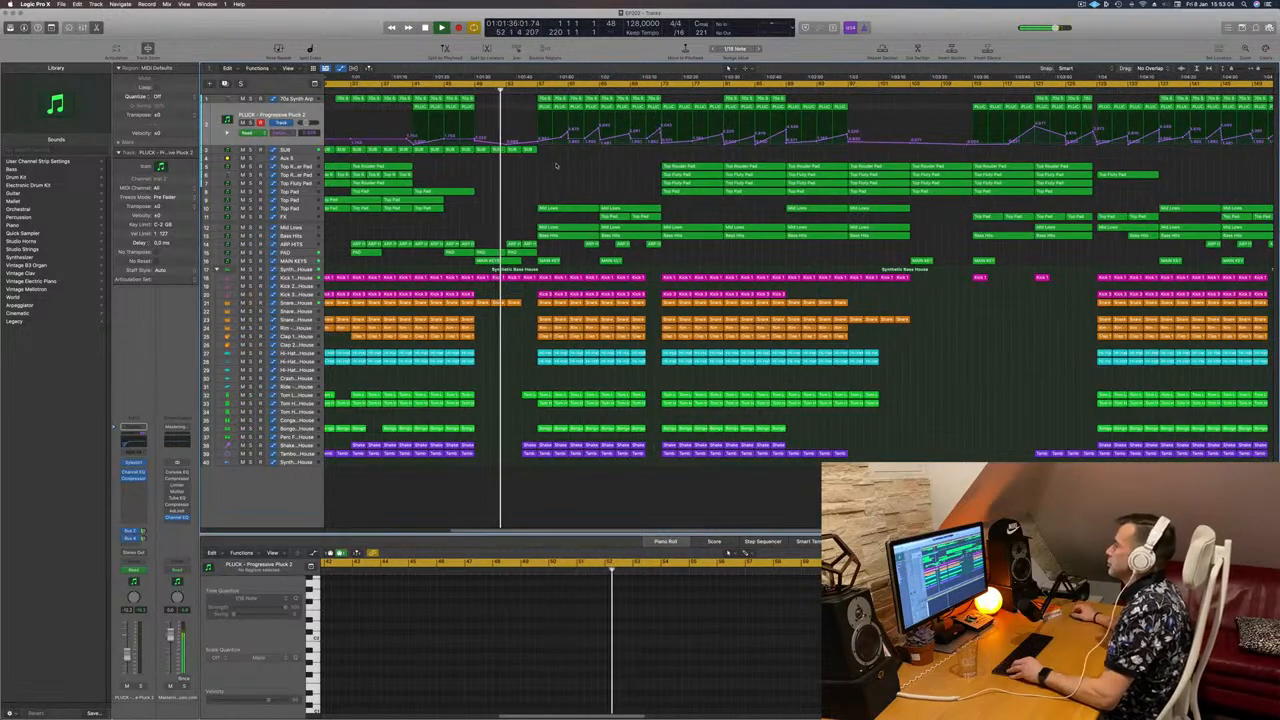
{"action": "key", "text": "super+Left"}
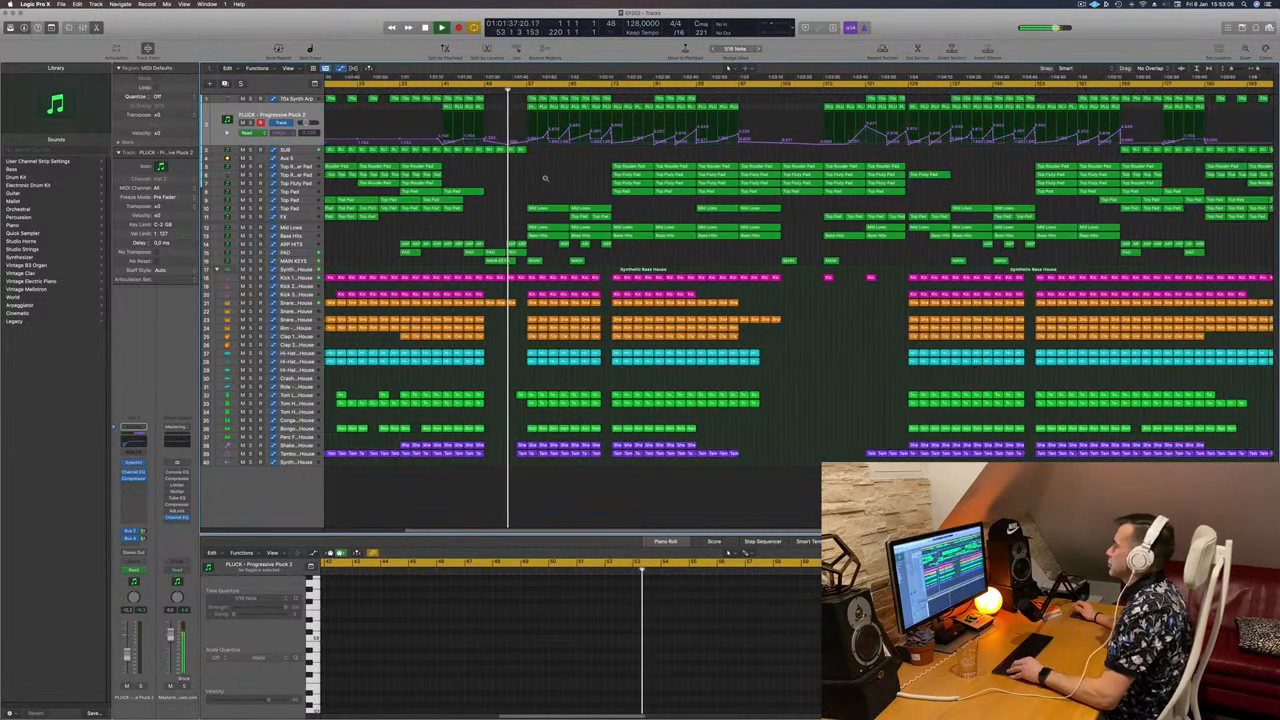
{"action": "key", "text": "super+Left"}
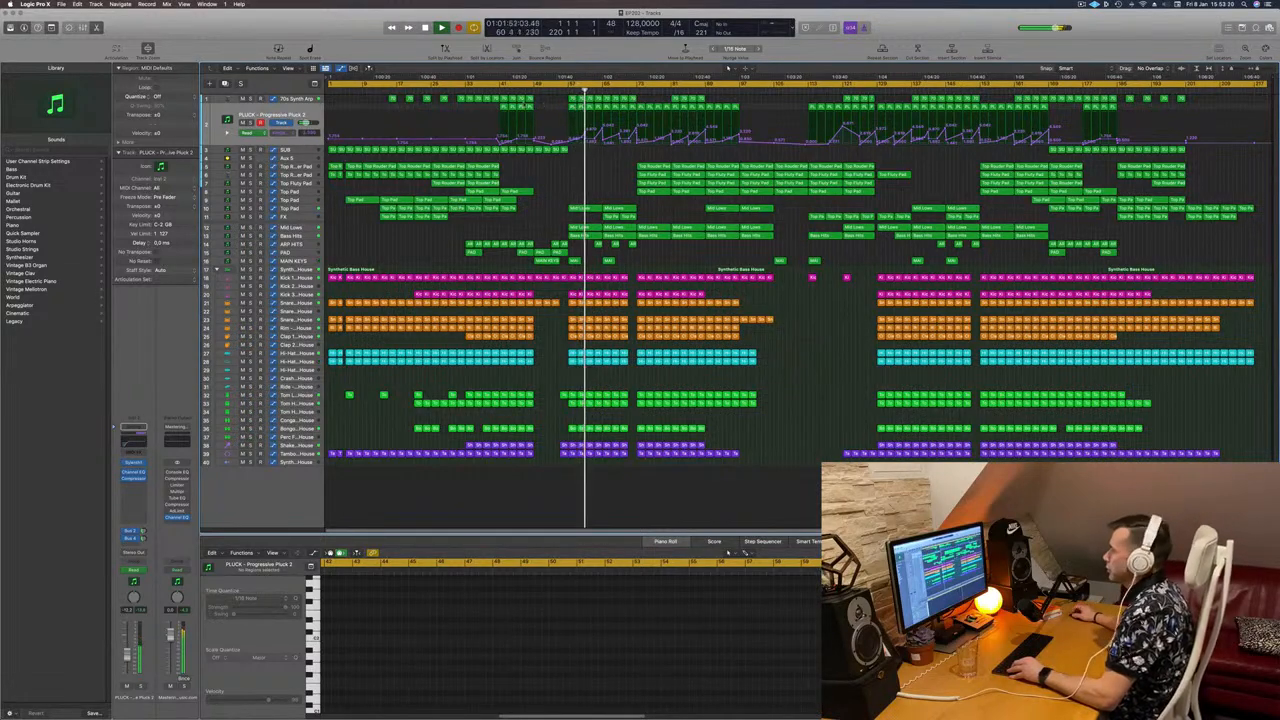
{"action": "left_click", "coordinate": [261, 99]}
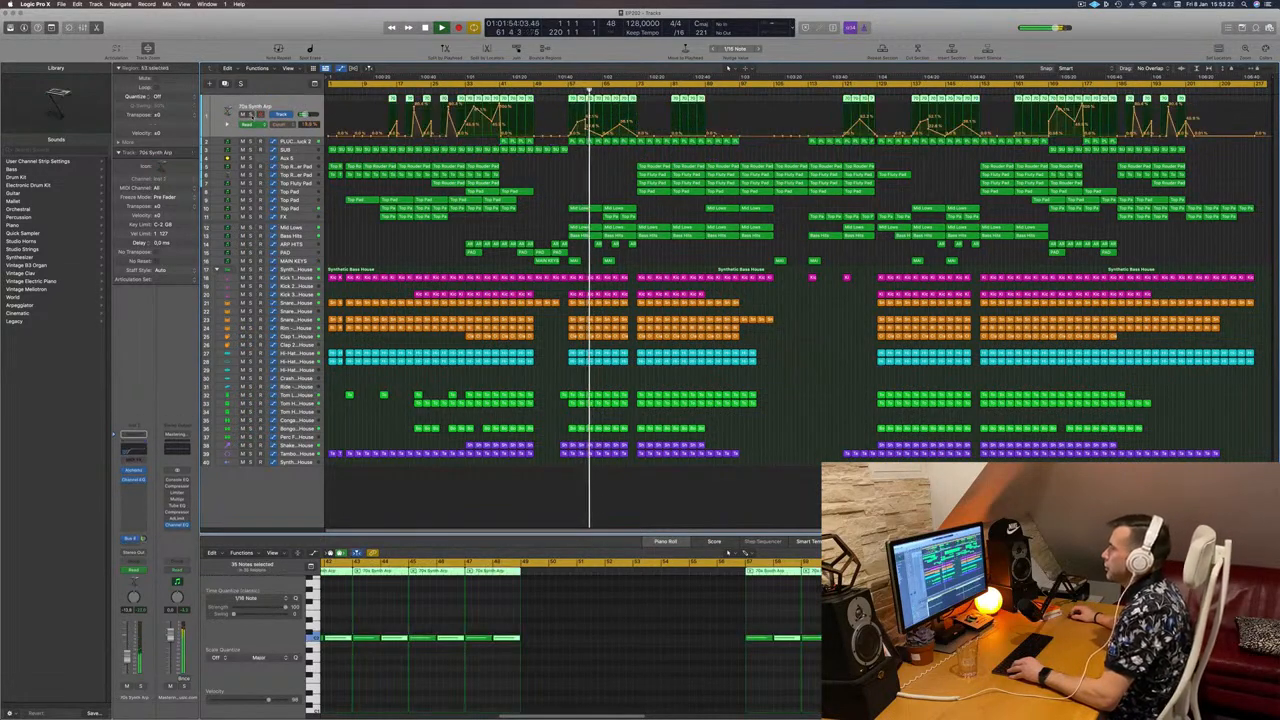
Step: Audition the arp and pluck tracks, then delete the 70s Synth Arp regions from bar 57
{"action": "key", "text": "s"}
{"action": "left_click", "coordinate": [250, 142]}
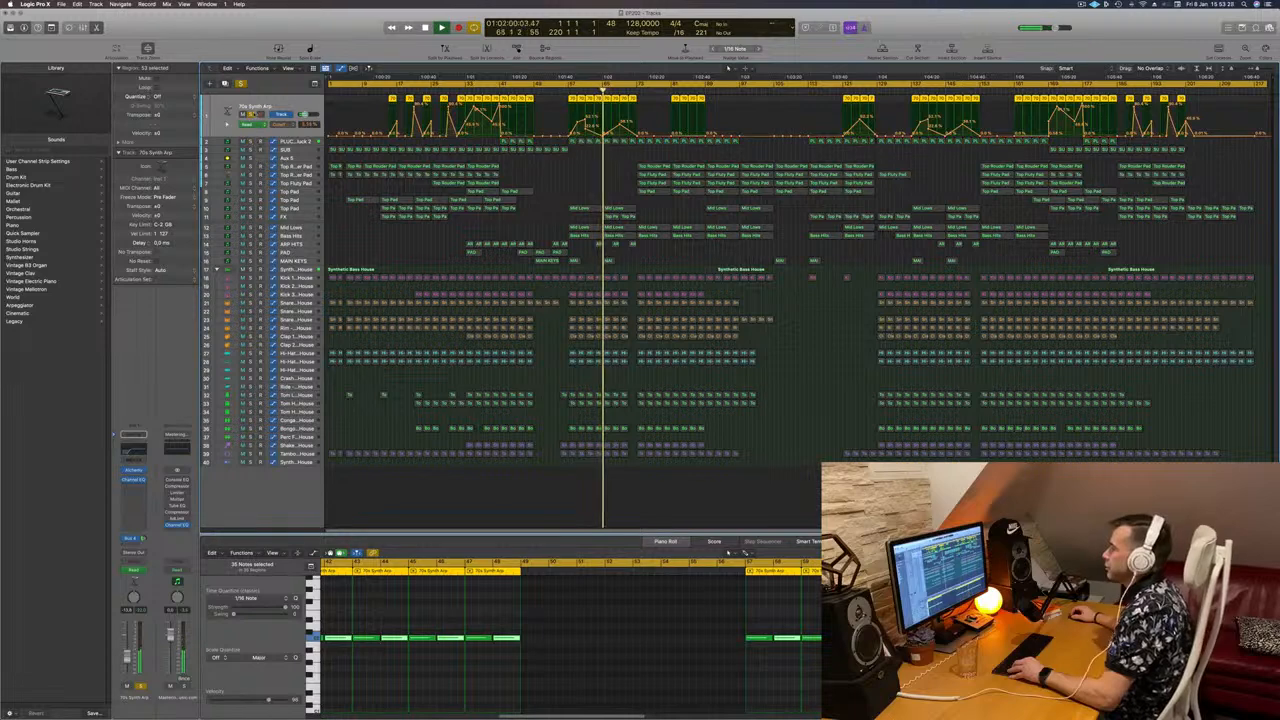
{"action": "key", "text": "s"}
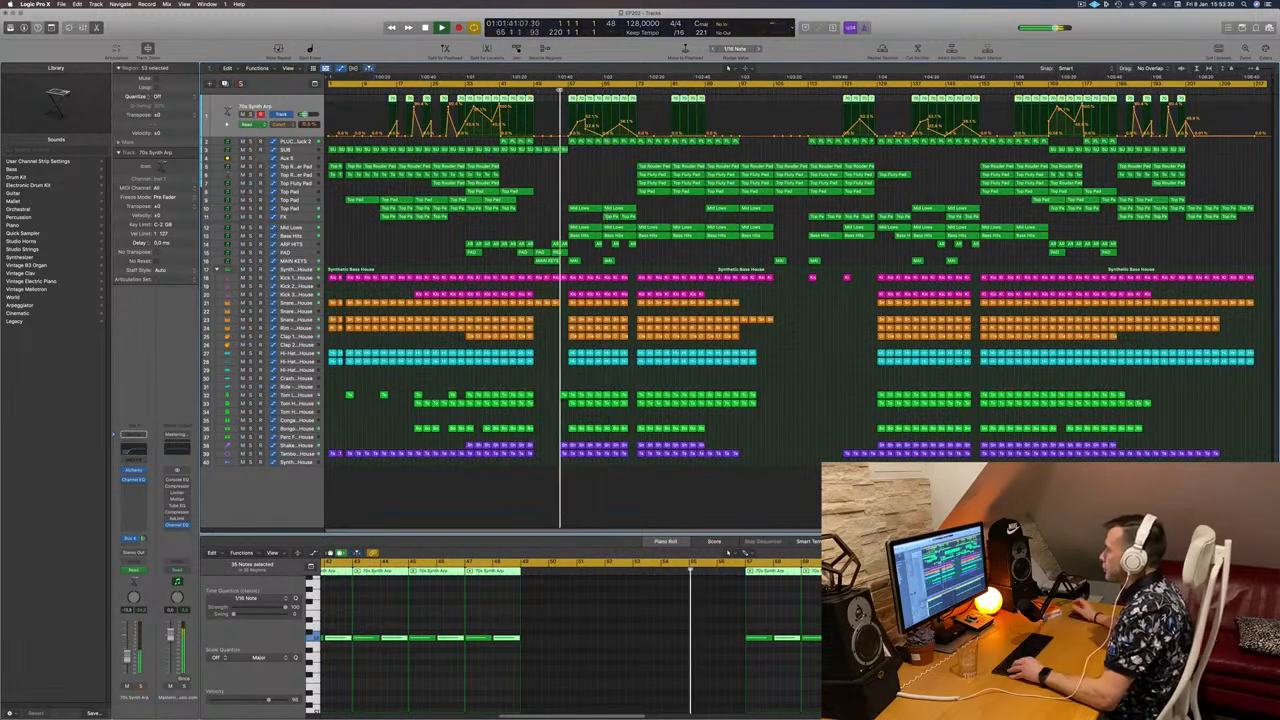
{"action": "left_click_drag", "start_coordinate": [565, 101], "coordinate": [632, 100]}
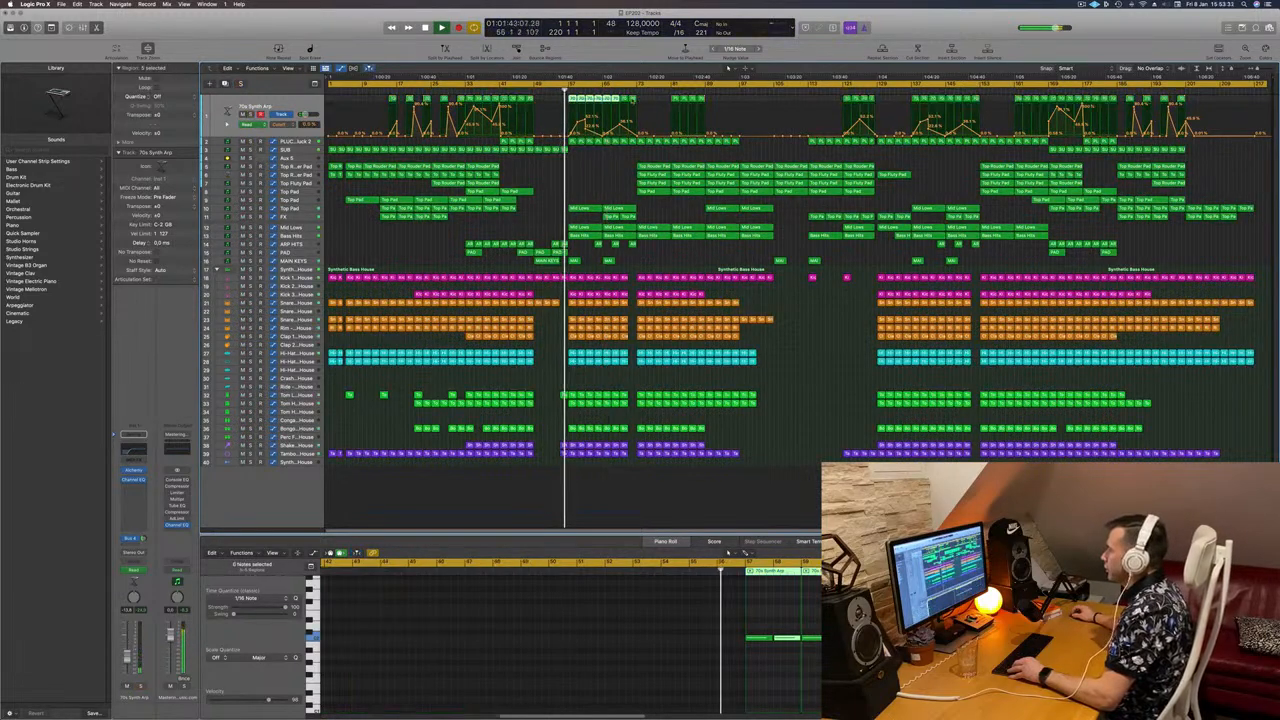
{"action": "key", "text": "Delete"}
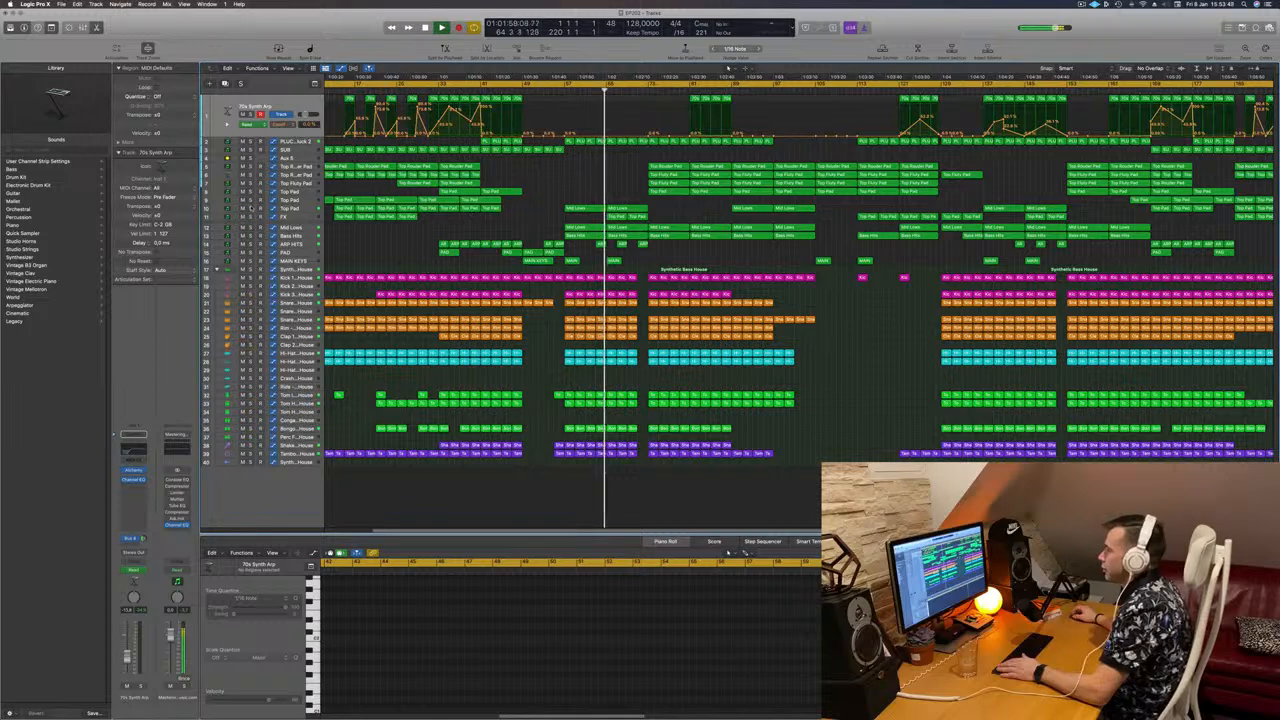
Step: Check the Top Pad in solo, then show the Aux 5 track's automation
{"action": "left_click", "coordinate": [251, 209]}
{"action": "left_click", "coordinate": [251, 209]}
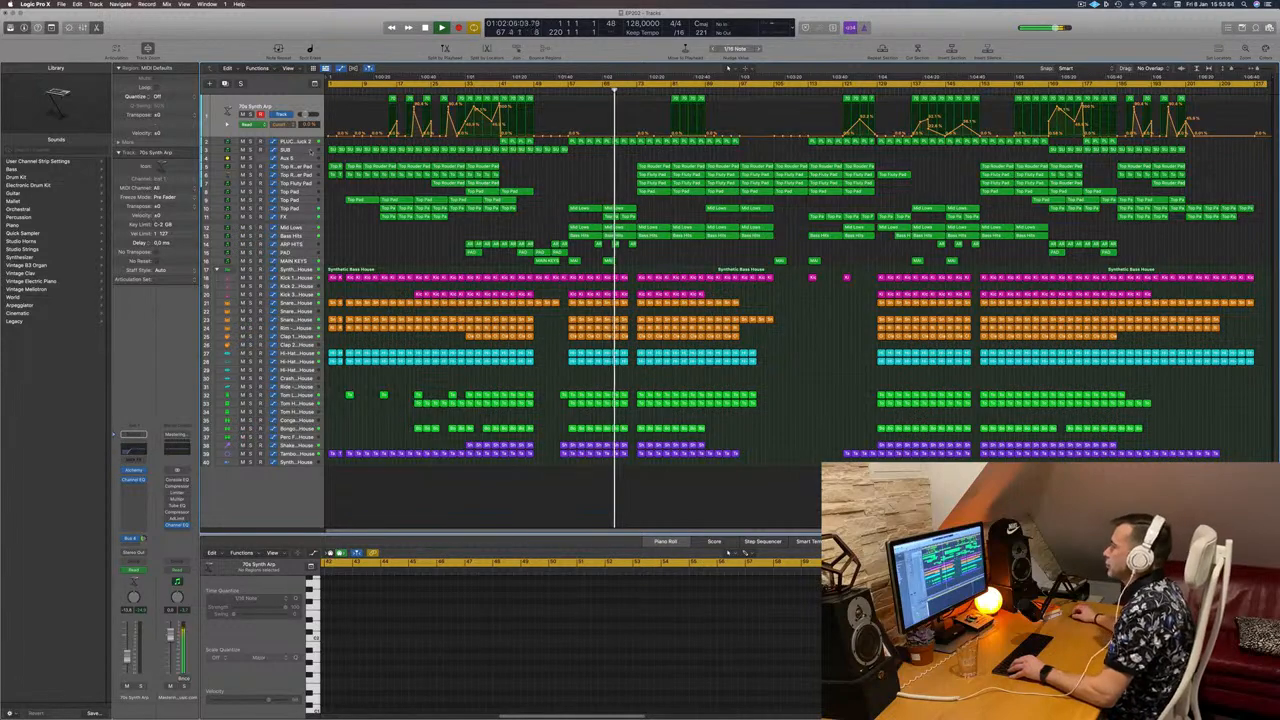
{"action": "left_click", "coordinate": [302, 159]}
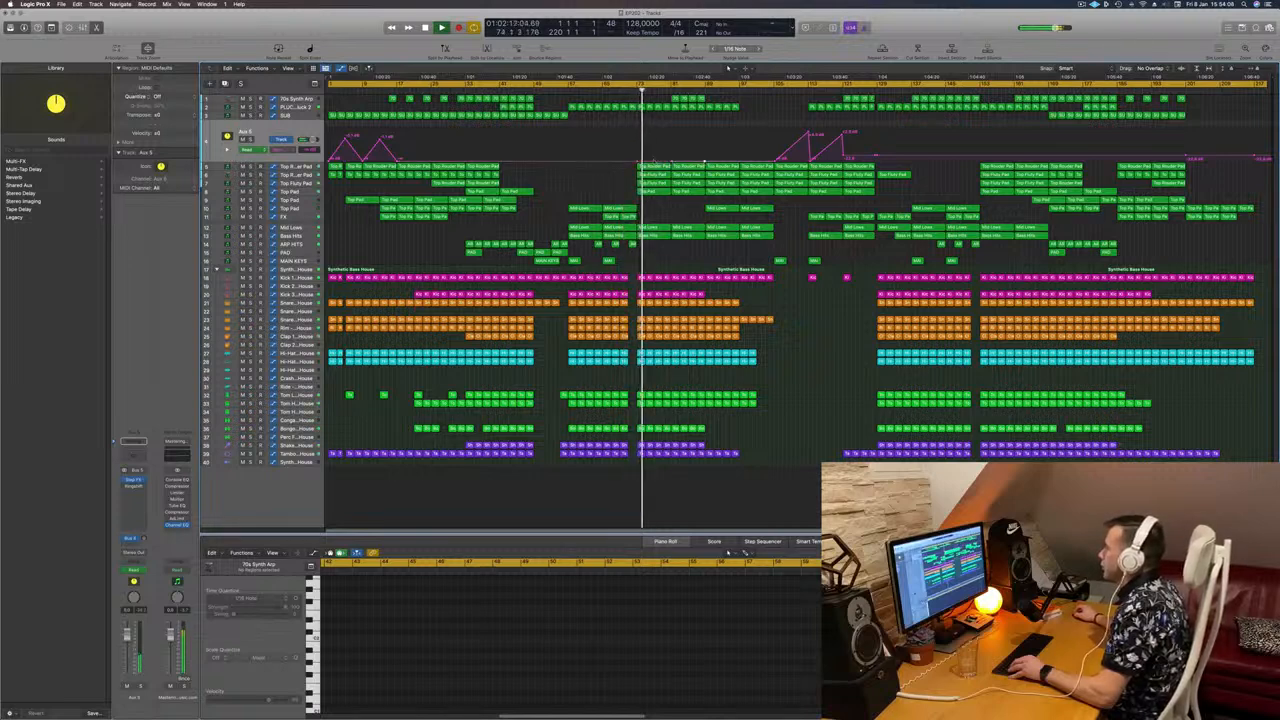
Step: Add Aux 5 automation peaks, one near -3.3 dB and the bar 97 point at about -4.5 dB
{"action": "left_click_drag", "start_coordinate": [653, 161], "coordinate": [688, 147]}
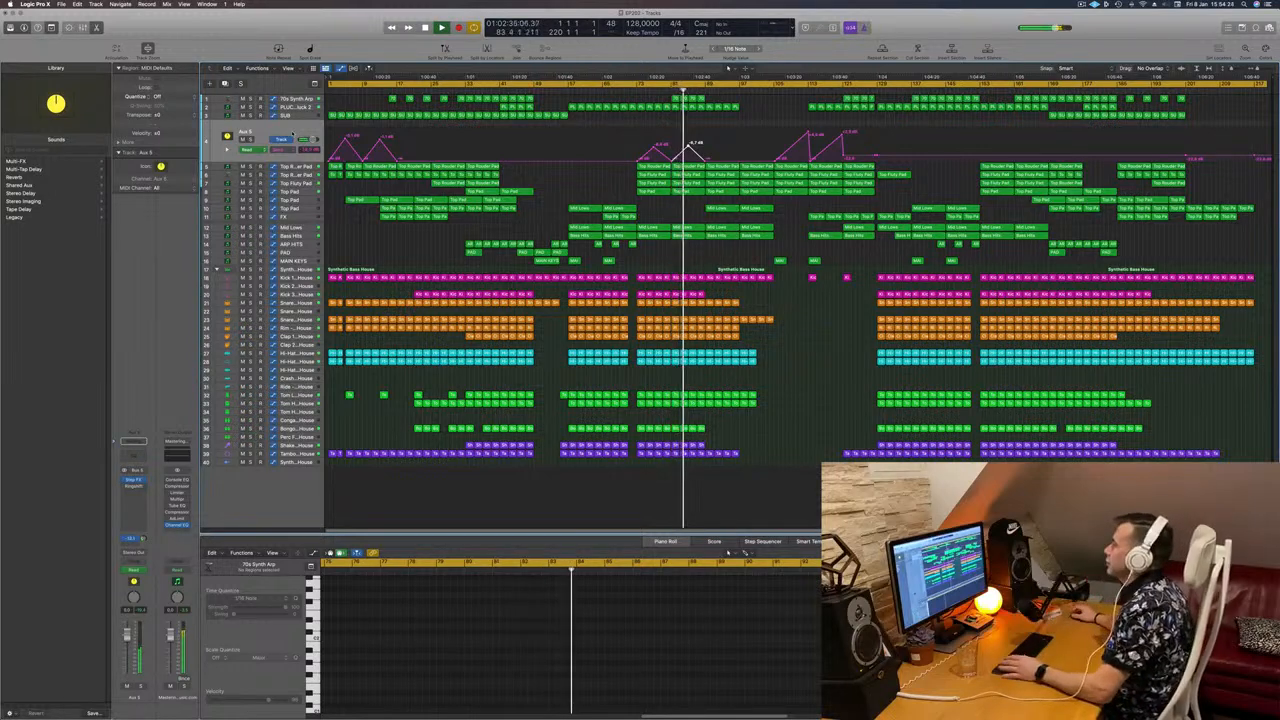
{"action": "left_click", "coordinate": [589, 192]}
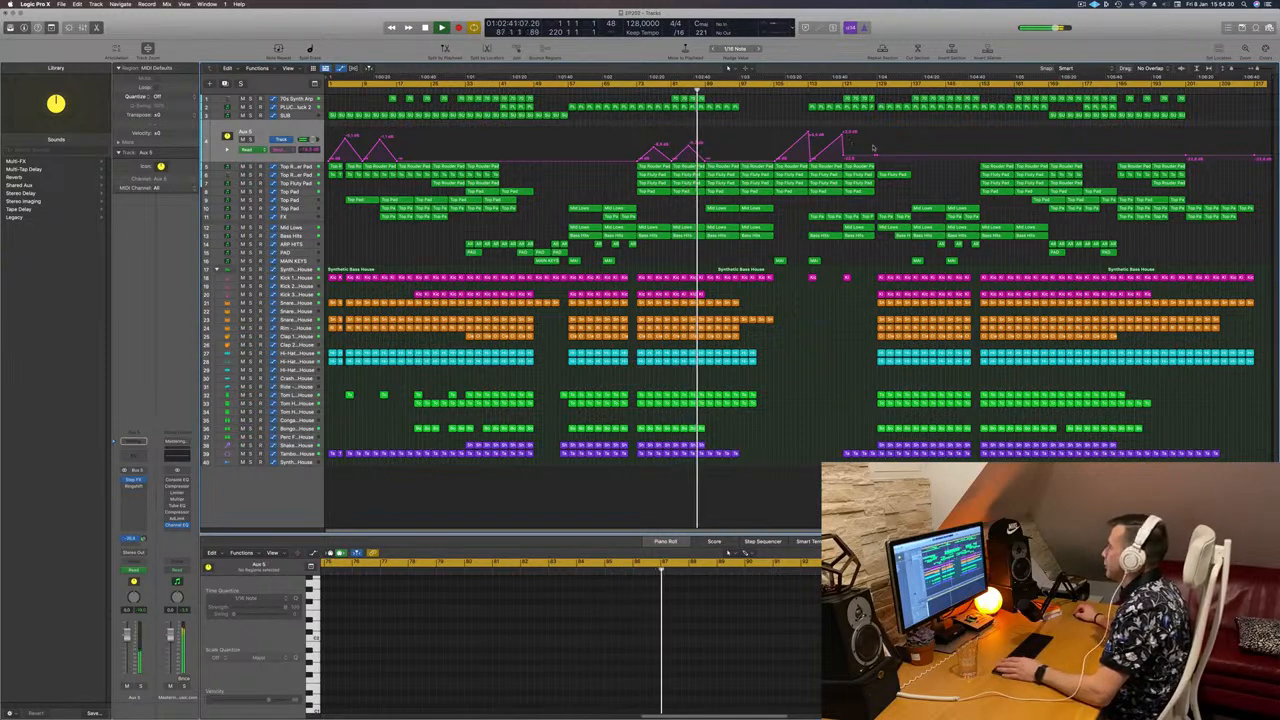
{"action": "mouse_move", "coordinate": [873, 158]}
{"action": "left_mouse_down"}
{"action": "mouse_move", "coordinate": [875, 130]}
{"action": "mouse_move", "coordinate": [877, 157]}
{"action": "left_mouse_up"}
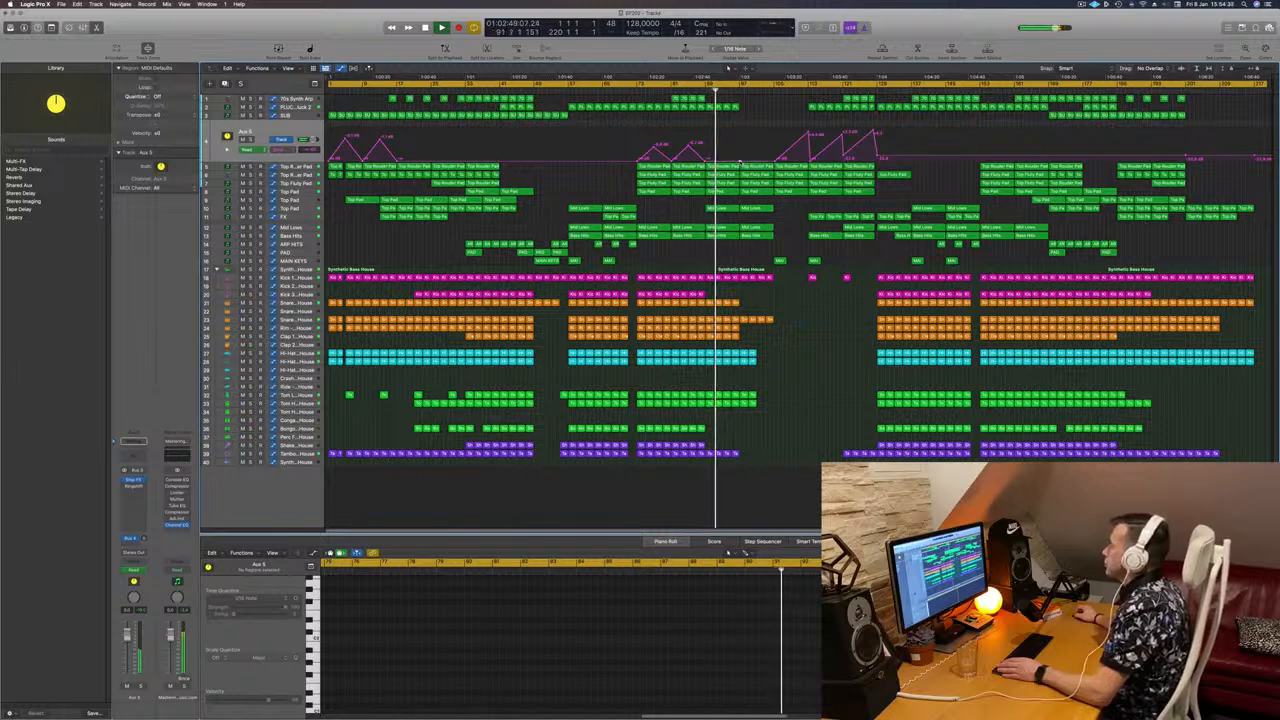
{"action": "left_click_drag", "start_coordinate": [740, 161], "coordinate": [740, 133]}
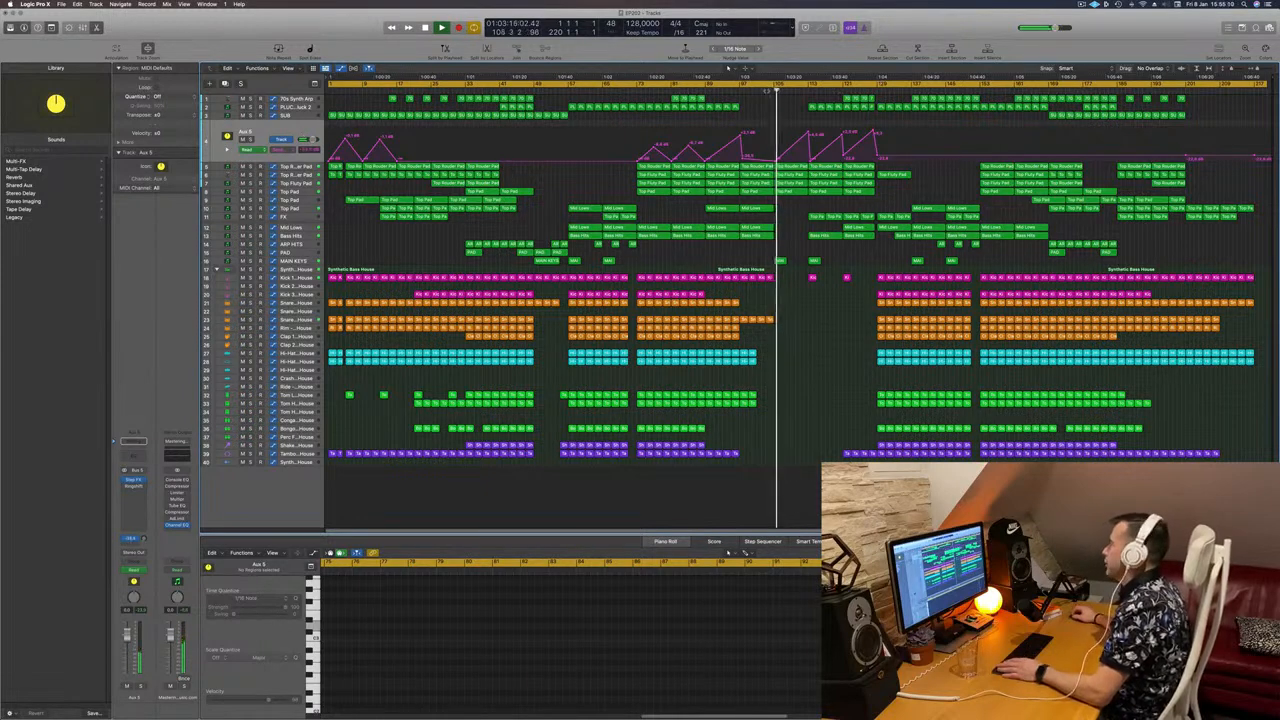
Step: Replay from bar 103 and open the Aux 5 Channel EQ, positioned lower on screen
{"action": "left_click", "coordinate": [766, 91]}
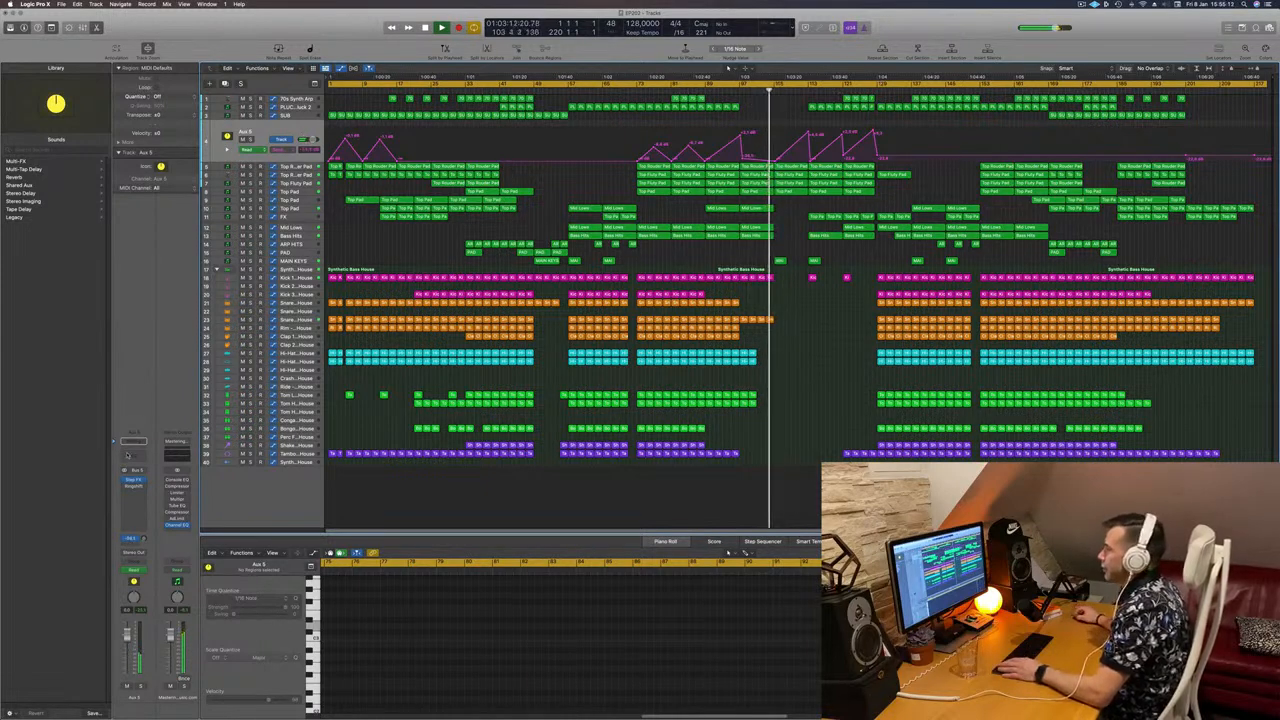
{"action": "left_click", "coordinate": [127, 455]}
{"action": "left_click_drag", "start_coordinate": [803, 116], "coordinate": [774, 251]}
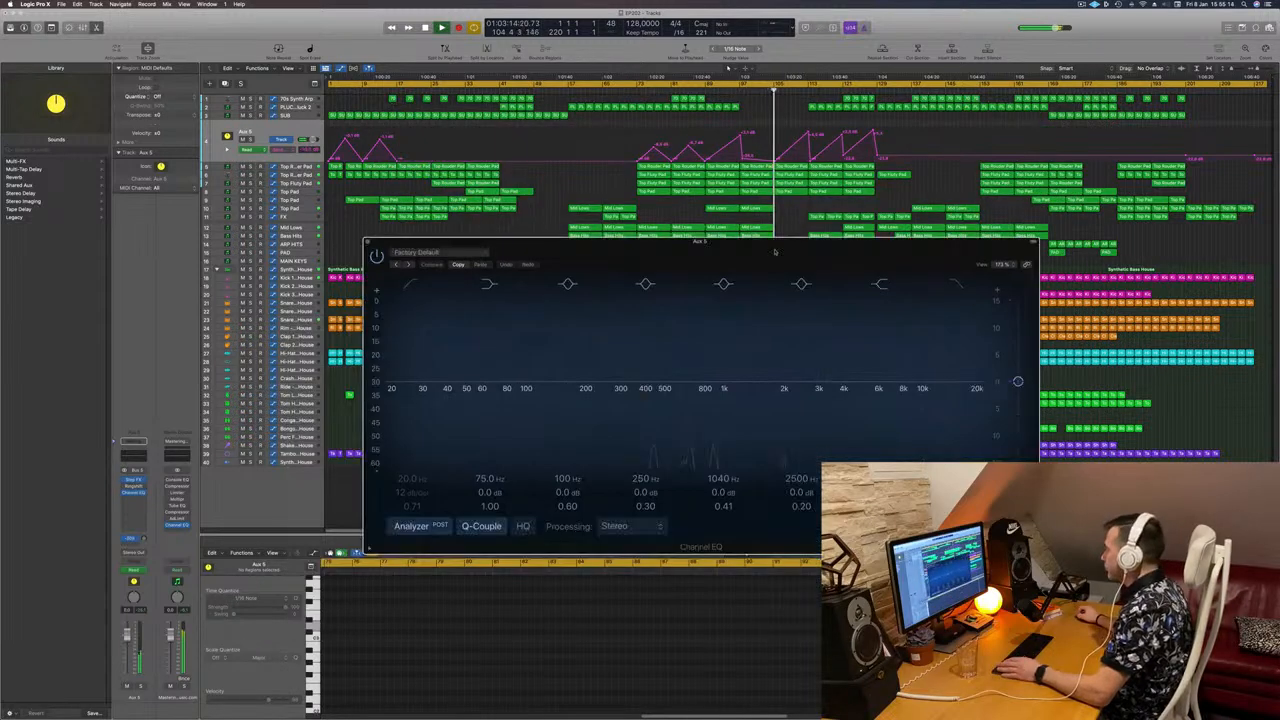
Step: Set Aux 5 automation to Touch, enable the Channel EQ high-cut band, and close the EQ
{"action": "left_click", "coordinate": [762, 91]}
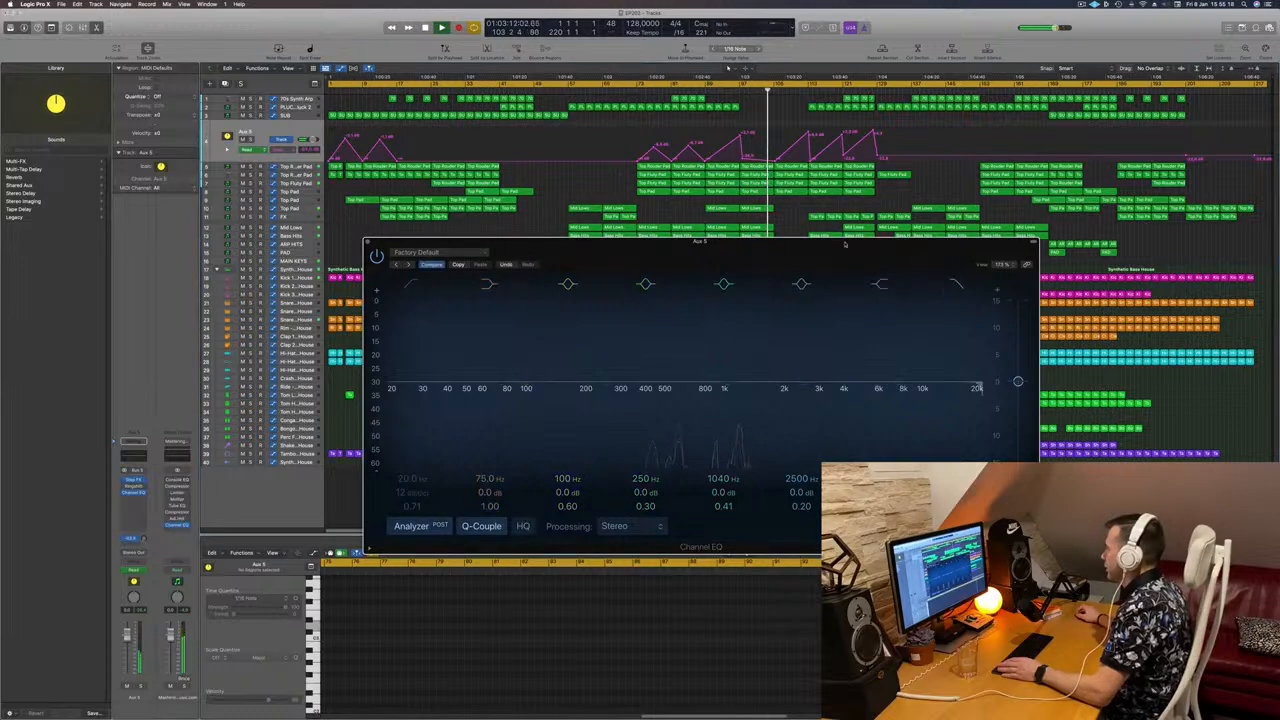
{"action": "left_click_drag", "start_coordinate": [868, 264], "coordinate": [981, 306]}
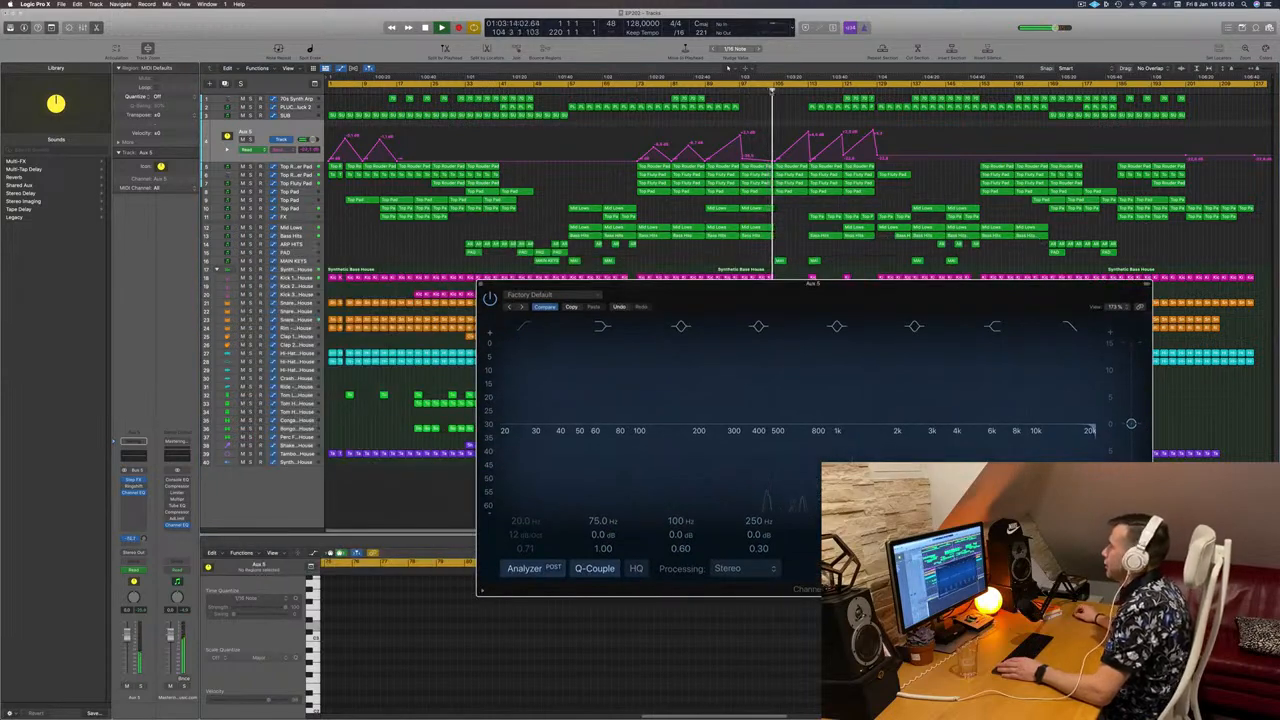
{"action": "left_click", "coordinate": [762, 90]}
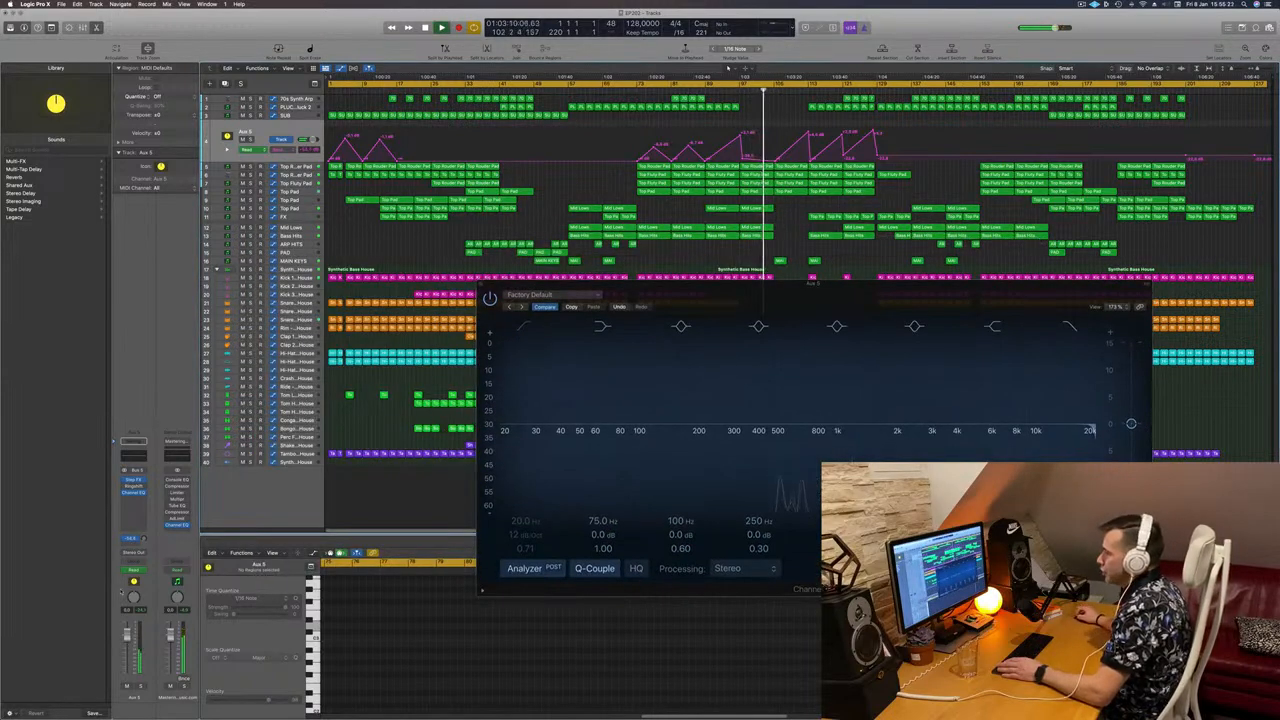
{"action": "left_click", "coordinate": [143, 573]}
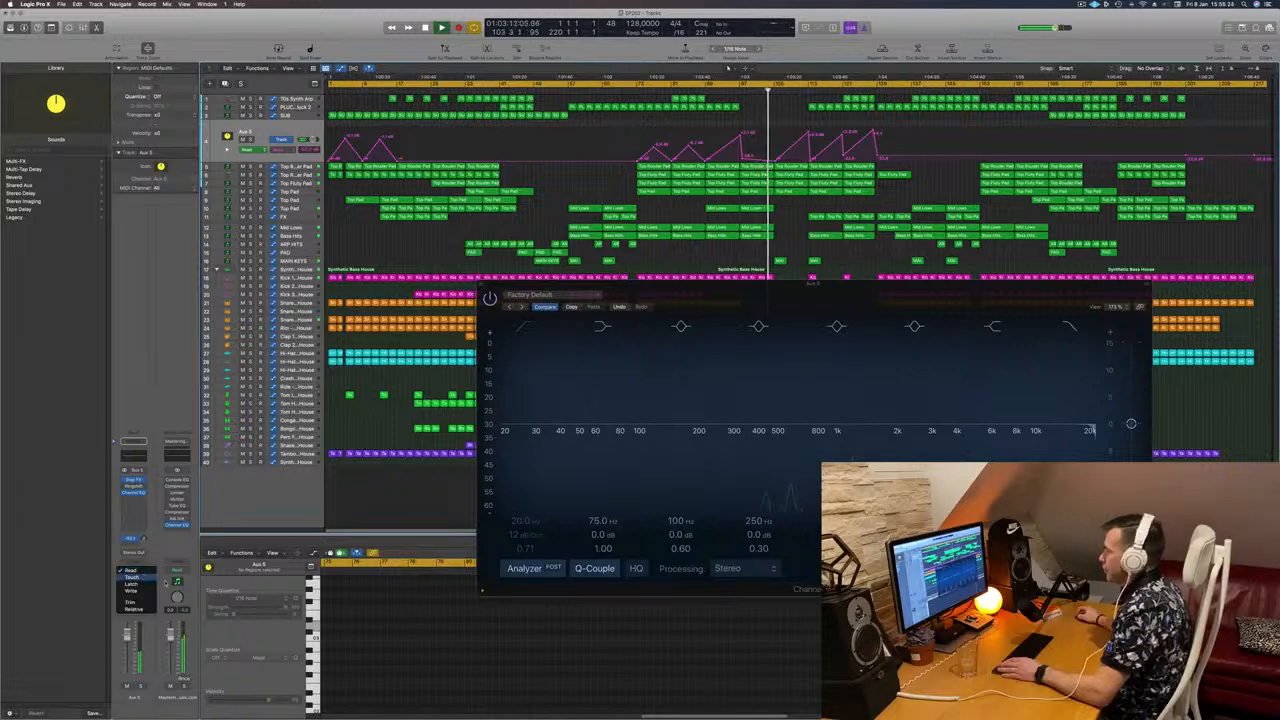
{"action": "left_click", "coordinate": [131, 577]}
{"action": "left_click", "coordinate": [1093, 437]}
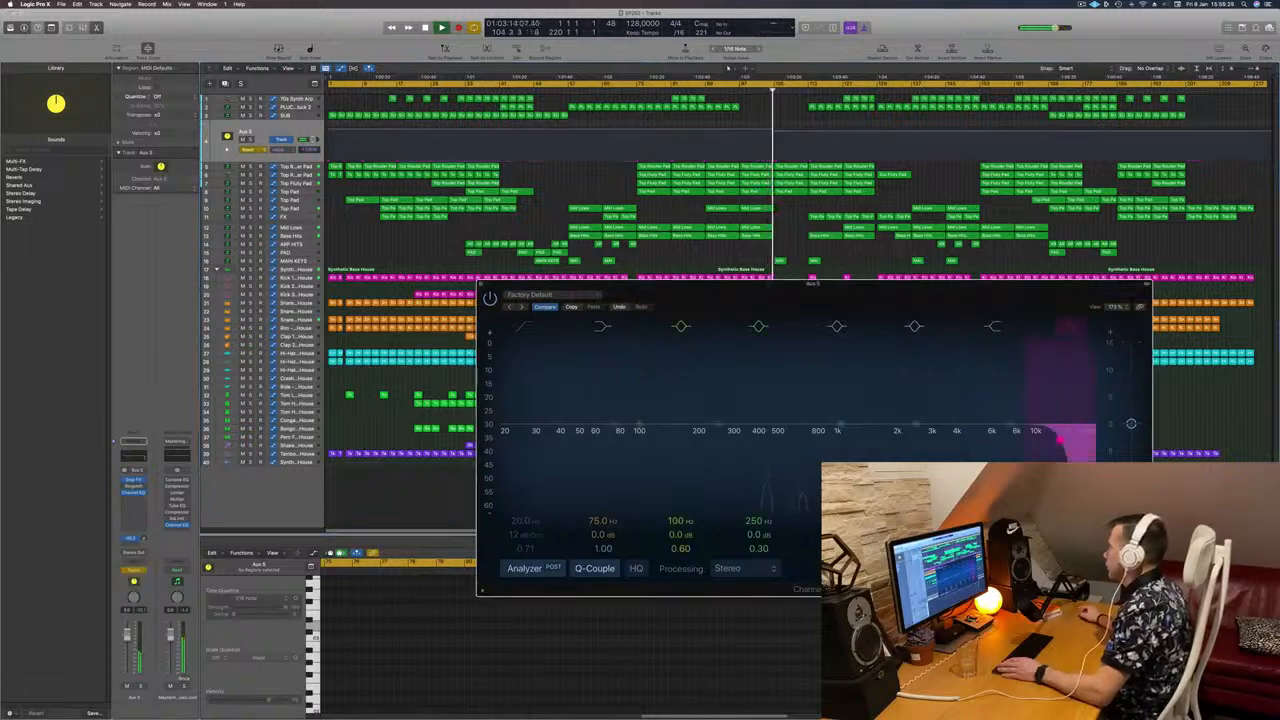
{"action": "left_click", "coordinate": [484, 287]}
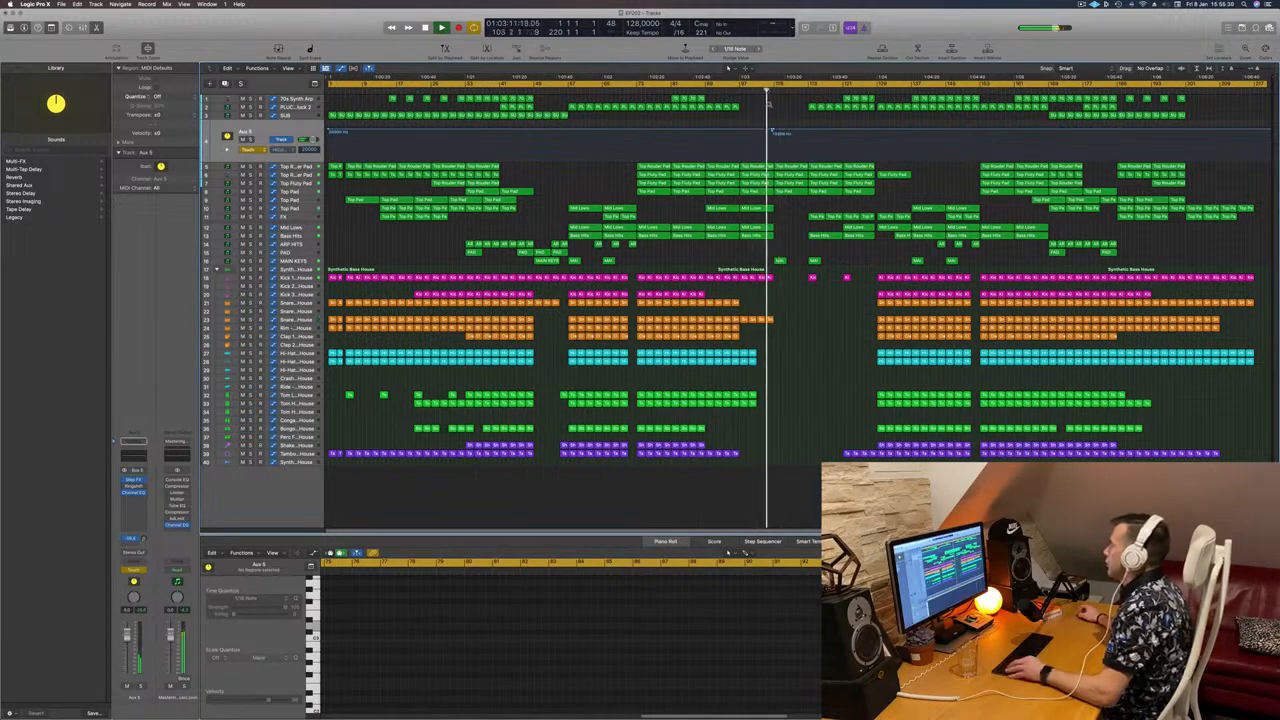
Step: Shape the Aux 5 High Cut Frequency automation into a 49 Hz dip rising back to 680 Hz
{"action": "scroll", "coordinate": [769, 104], "scroll_direction": "up", "scroll_amount": 2}
{"action": "scroll", "coordinate": [778, 130], "scroll_direction": "up", "scroll_amount": 1}
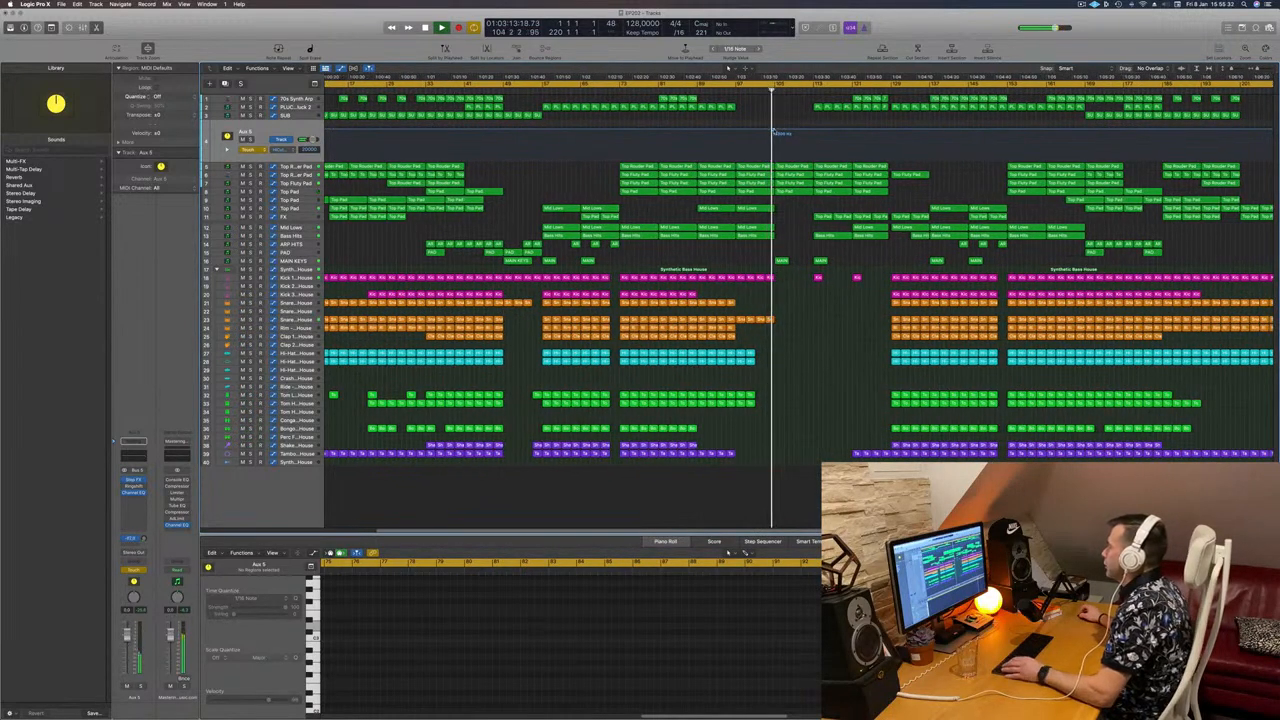
{"action": "left_click", "coordinate": [773, 131]}
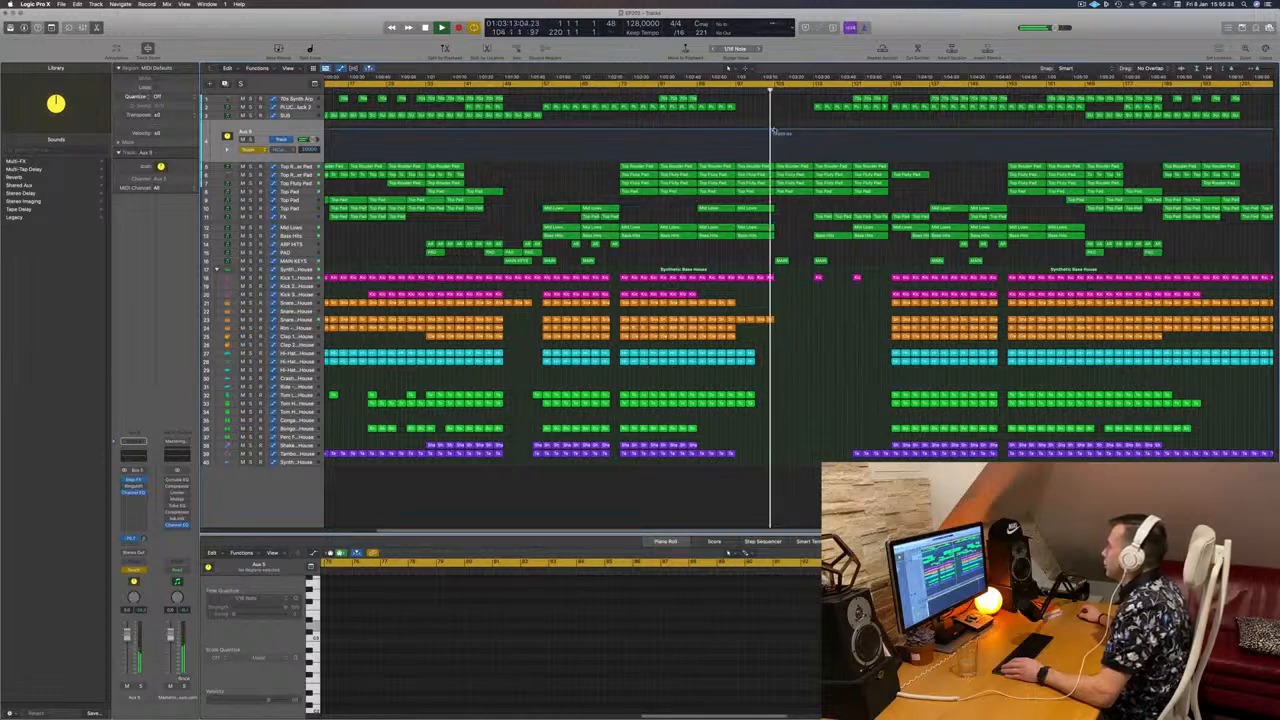
{"action": "left_click_drag", "start_coordinate": [773, 131], "coordinate": [813, 131]}
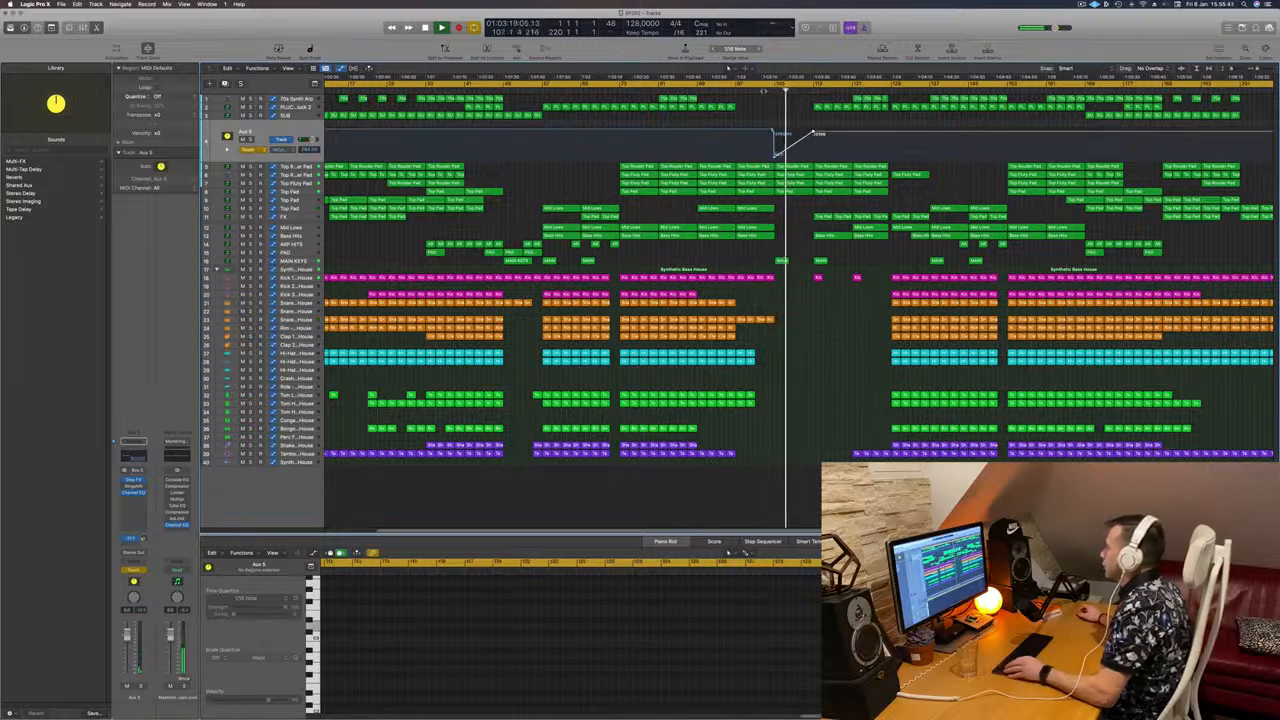
{"action": "key", "text": "super+Right"}
{"action": "key", "text": "super+Right"}
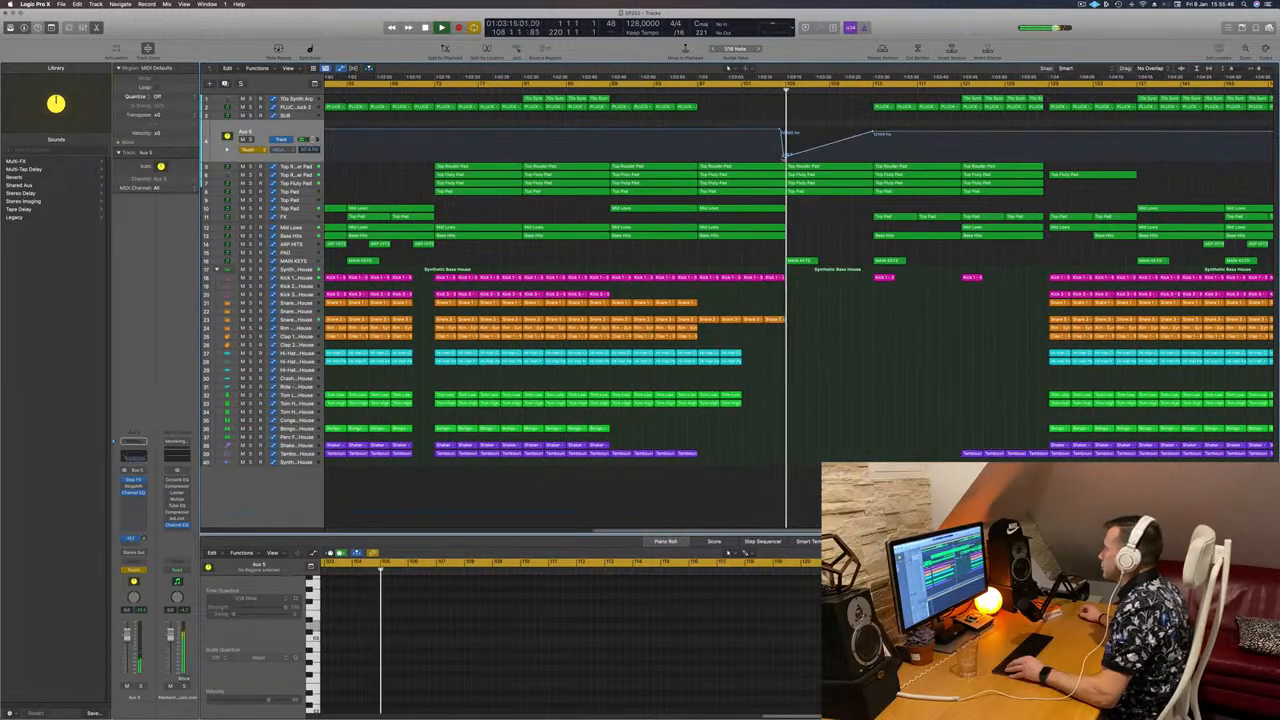
{"action": "left_click_drag", "start_coordinate": [785, 158], "coordinate": [786, 156]}
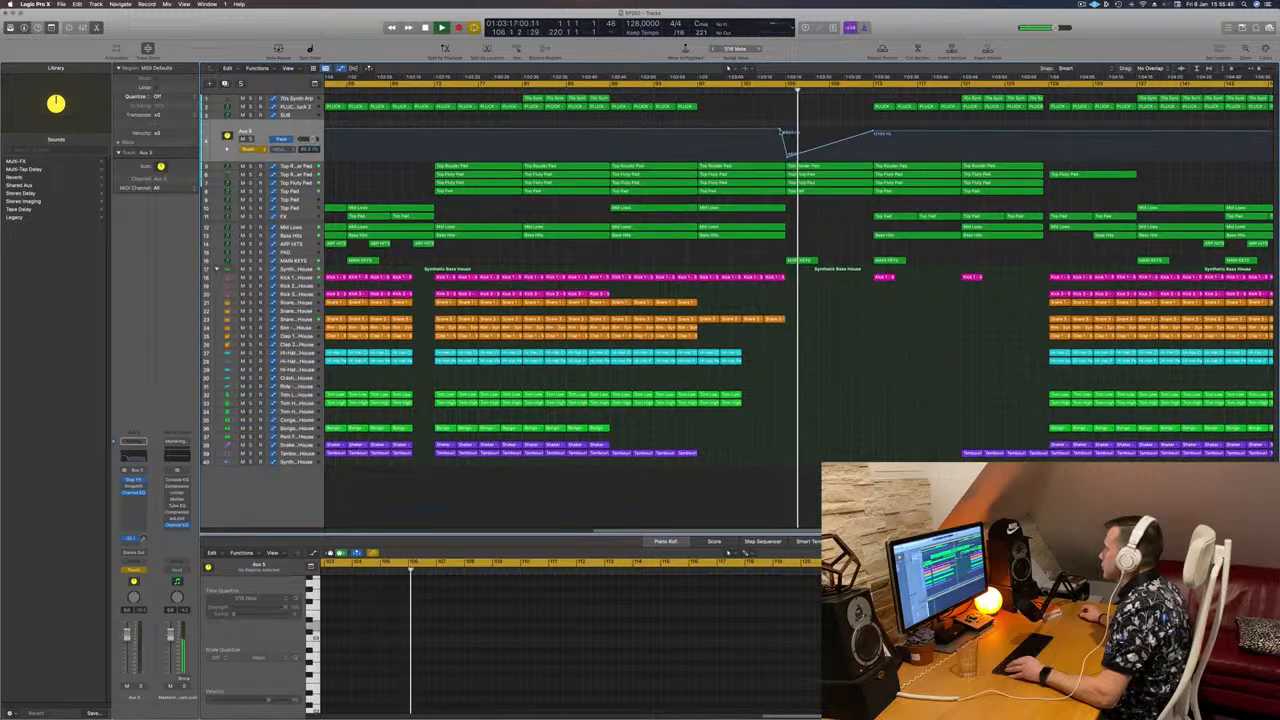
{"action": "left_click", "coordinate": [828, 145]}
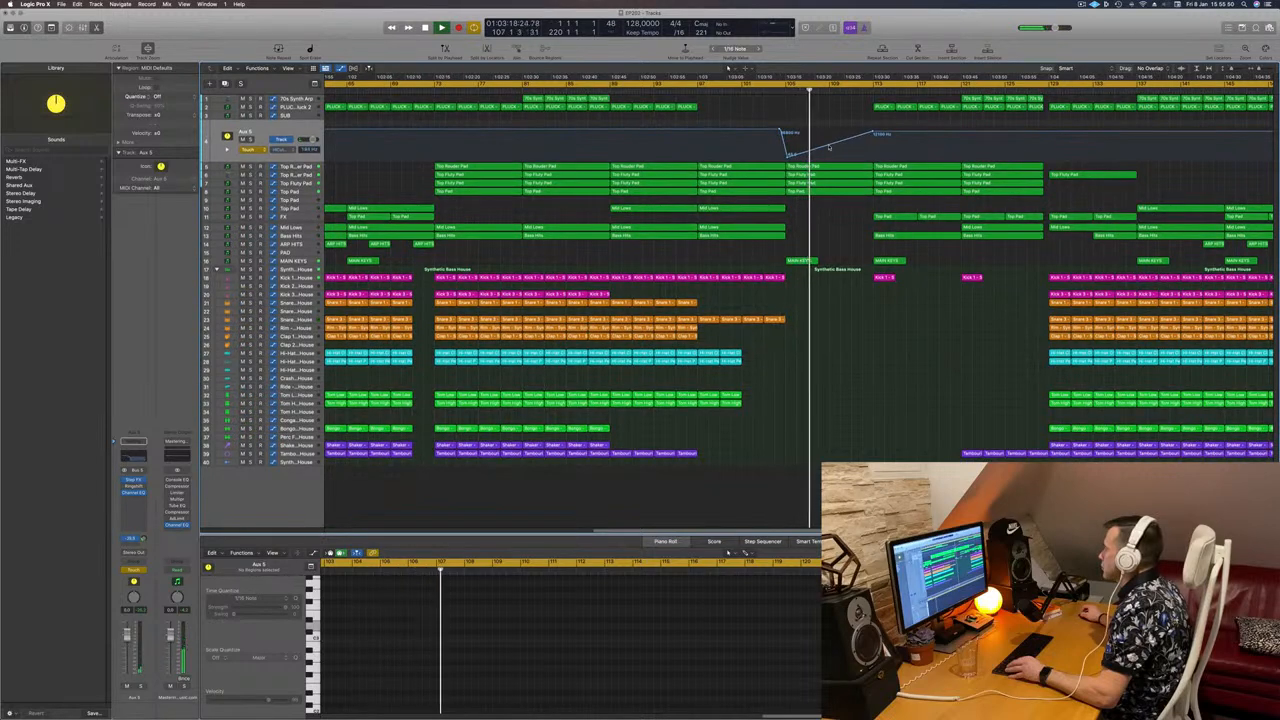
{"action": "left_click_drag", "start_coordinate": [828, 147], "coordinate": [832, 149]}
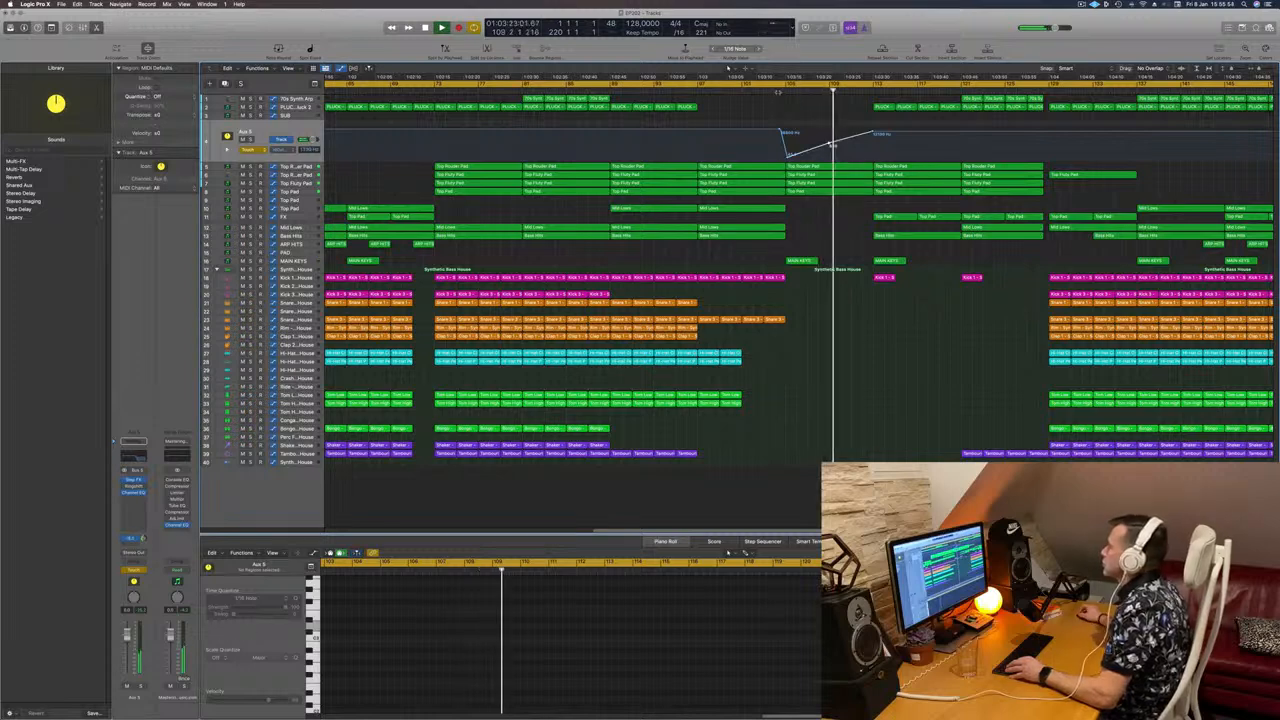
Step: Select the Top Fluty Pad track and audition it in solo
{"action": "left_click", "coordinate": [308, 192]}
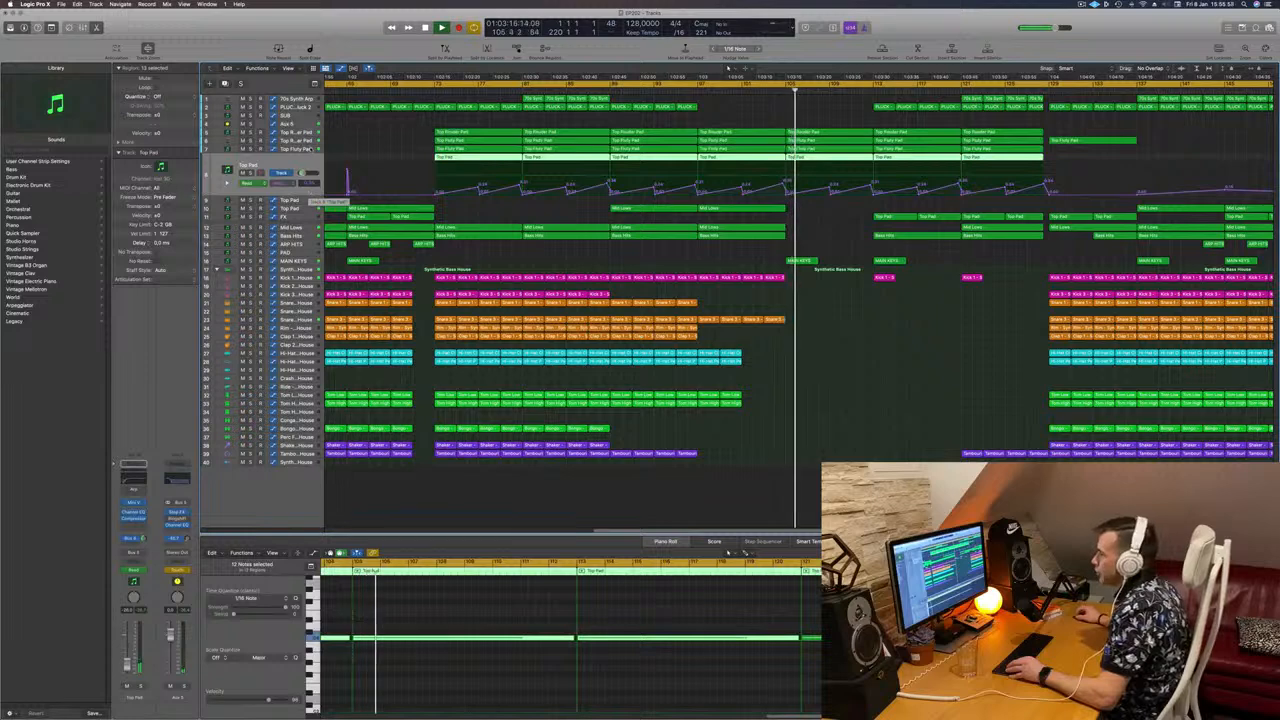
{"action": "left_click", "coordinate": [307, 148]}
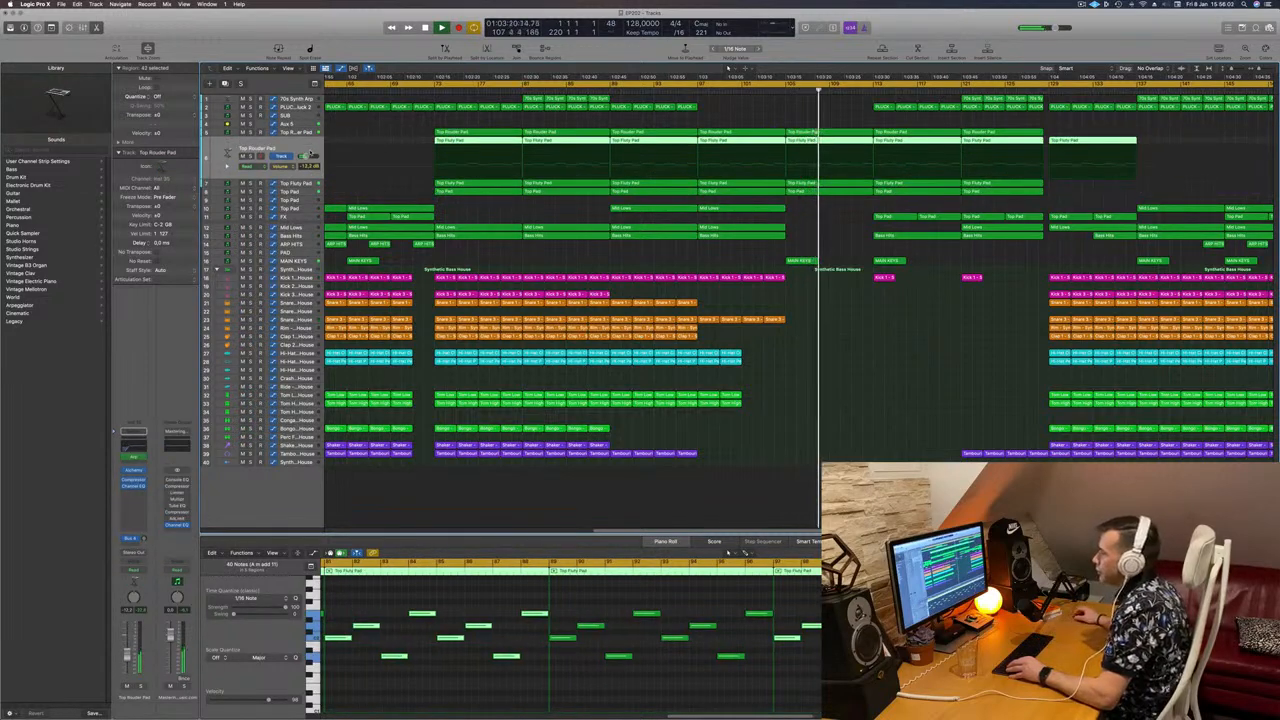
{"action": "key", "text": "ctrl+s"}
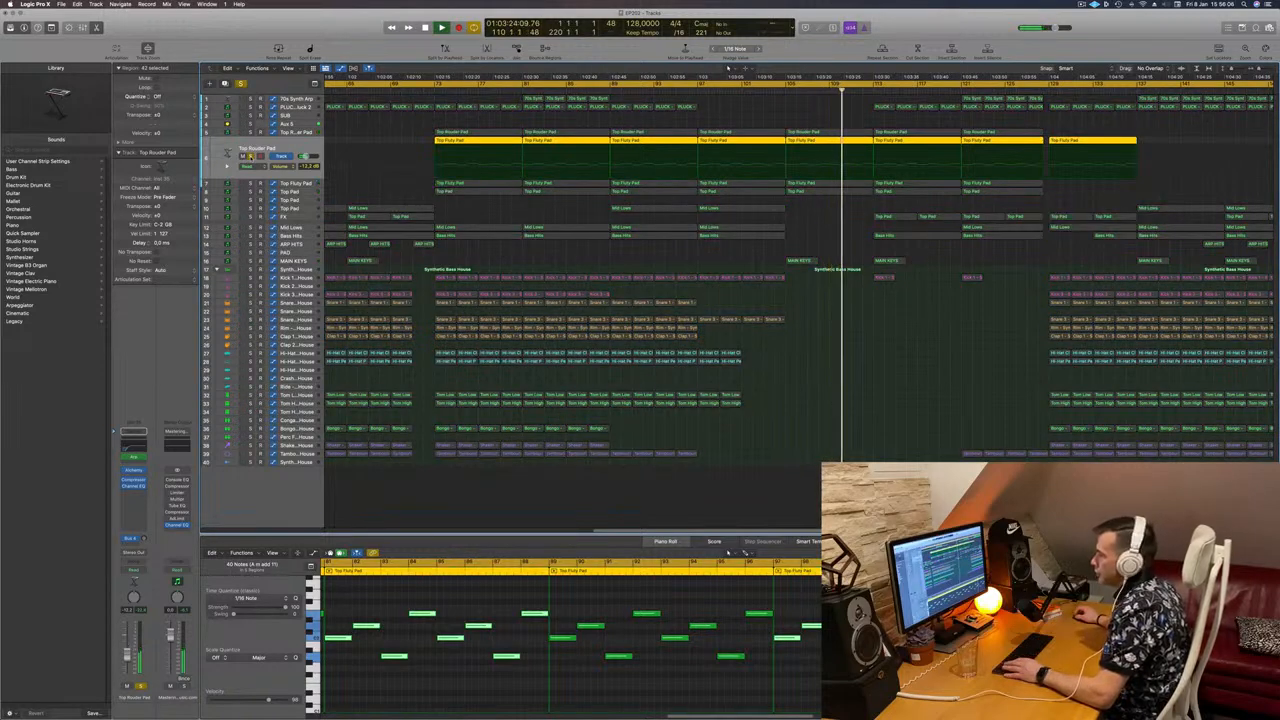
{"action": "key", "text": "ctrl+s"}
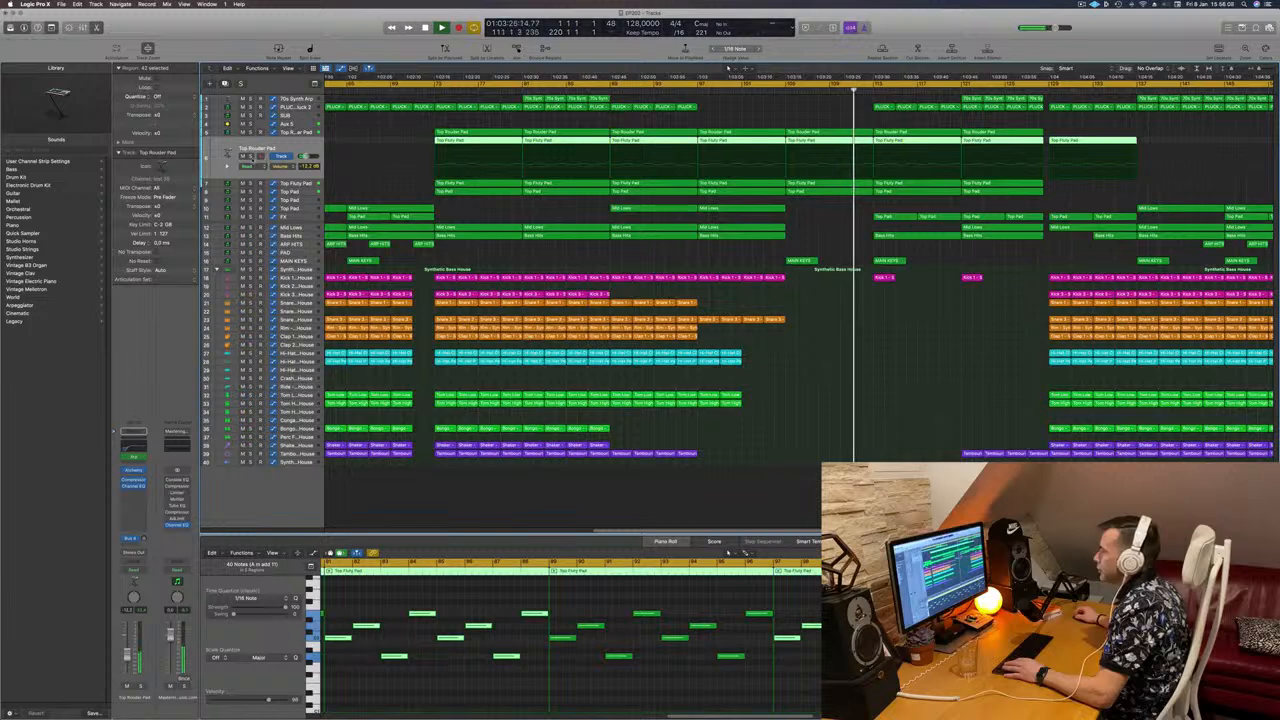
{"action": "key", "text": "ctrl+s"}
{"action": "key", "text": "ctrl+s"}
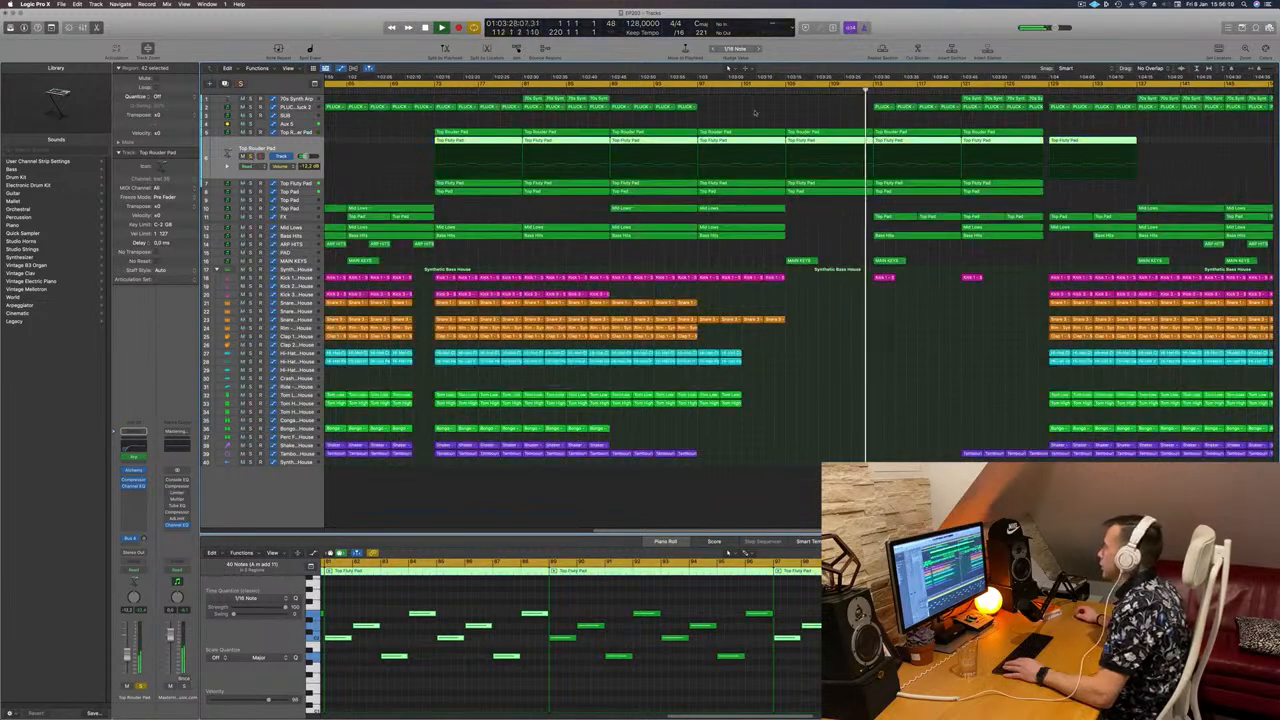
Step: Split the Top Fluty Pad region at bar 105 and delete the piece before bar 109
{"action": "left_click", "coordinate": [843, 115]}
{"action": "left_click", "coordinate": [827, 140]}
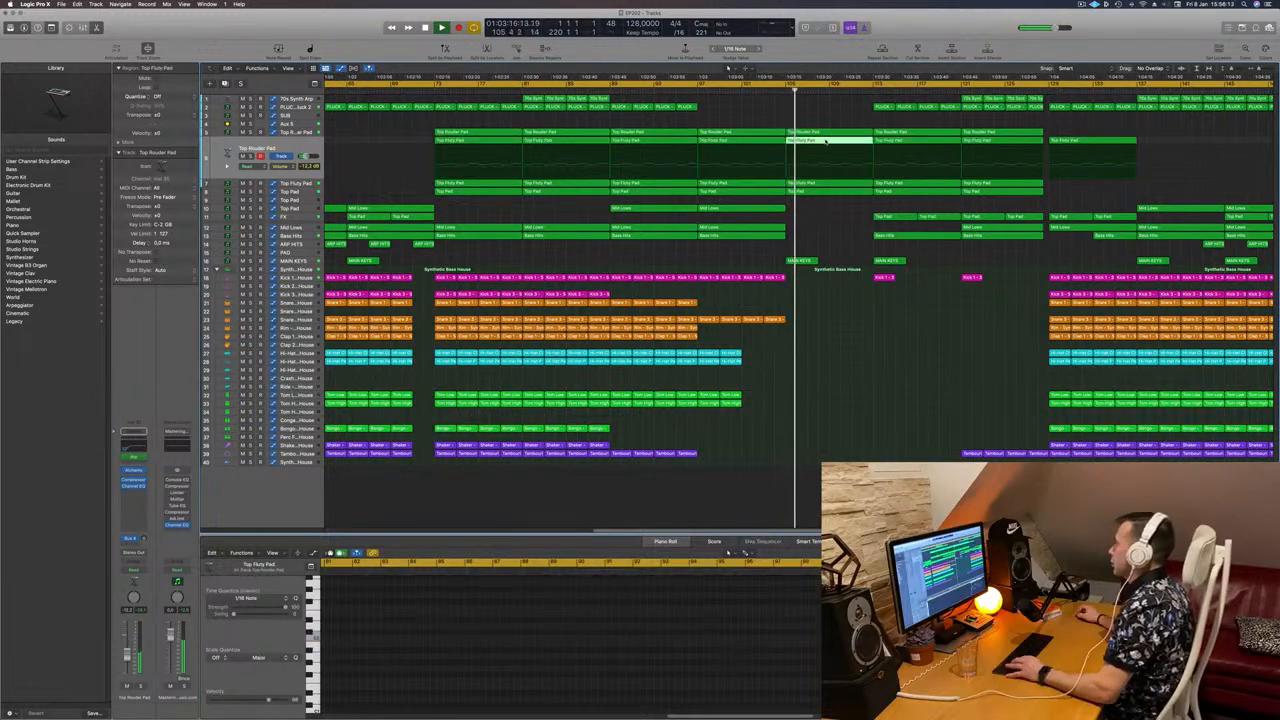
{"action": "double_click", "coordinate": [827, 140], "text": "super"}
{"action": "key", "text": "Delete"}
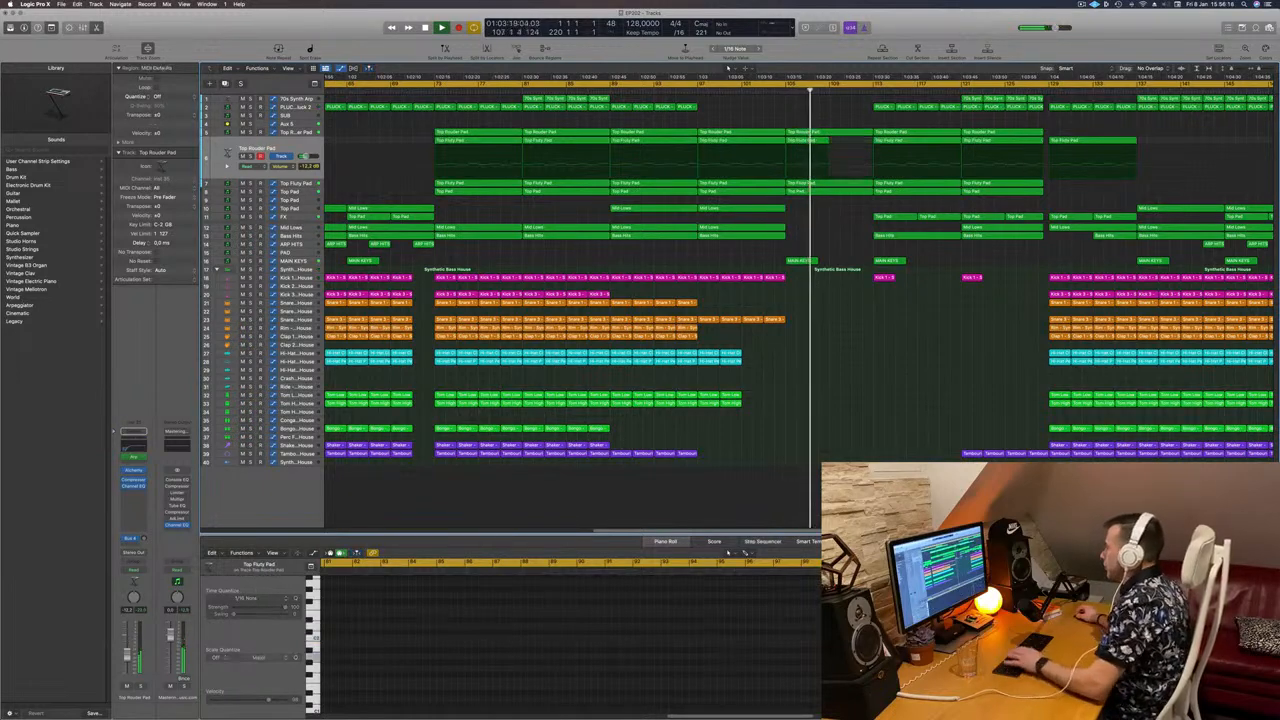
{"action": "key", "text": "super+z"}
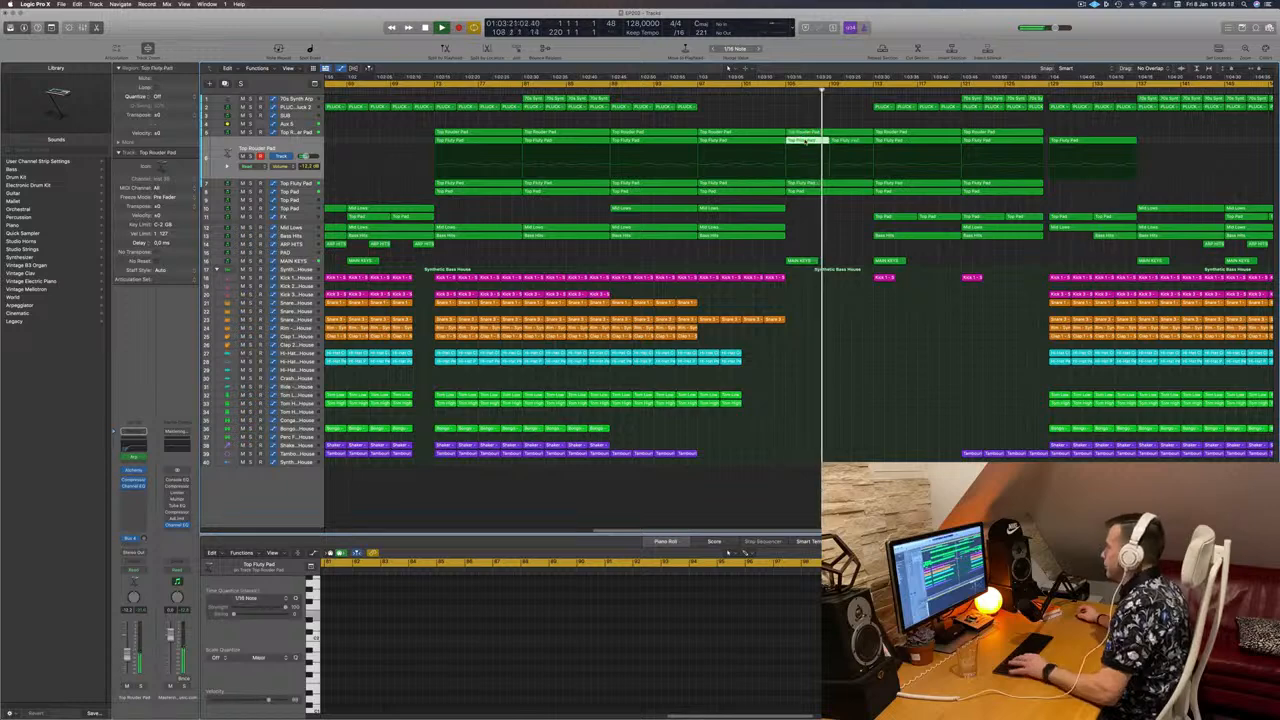
{"action": "key", "text": "Delete"}
Step: Replay from bar 104 and select the Aux 5 track to view its automation
{"action": "left_click", "coordinate": [774, 90]}
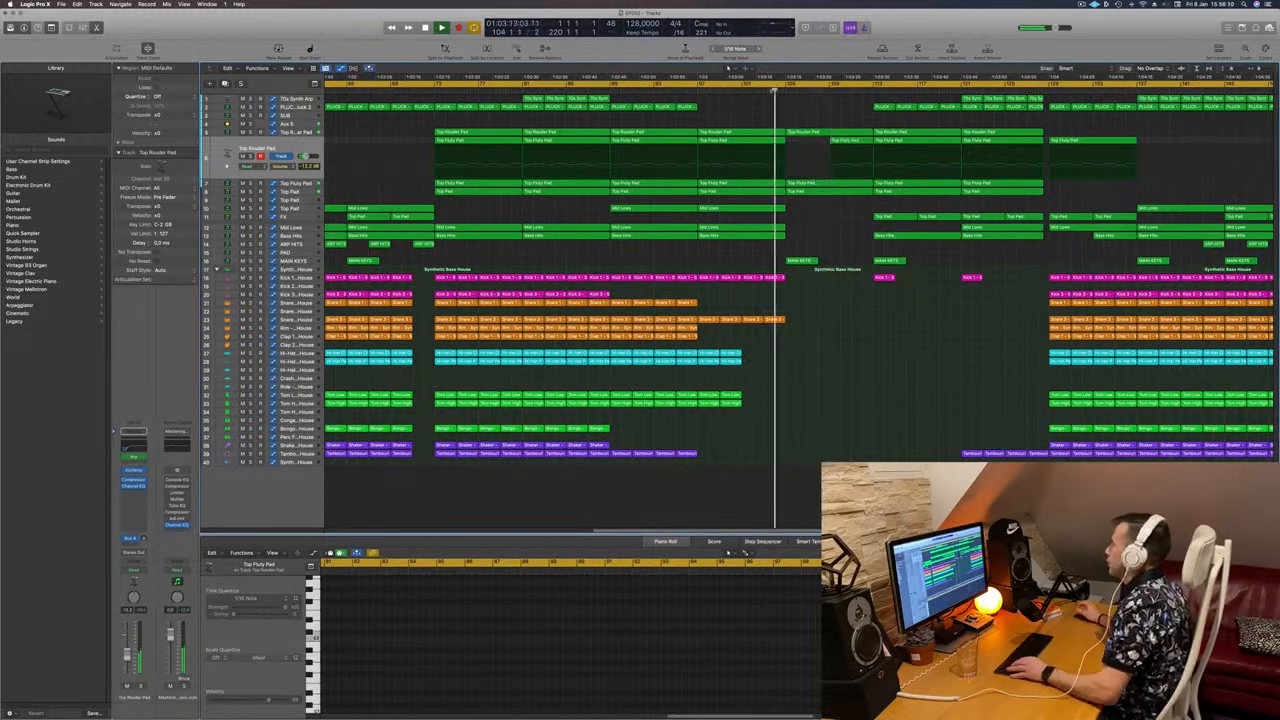
{"action": "key", "text": "super+Right"}
{"action": "key", "text": "super+Left"}
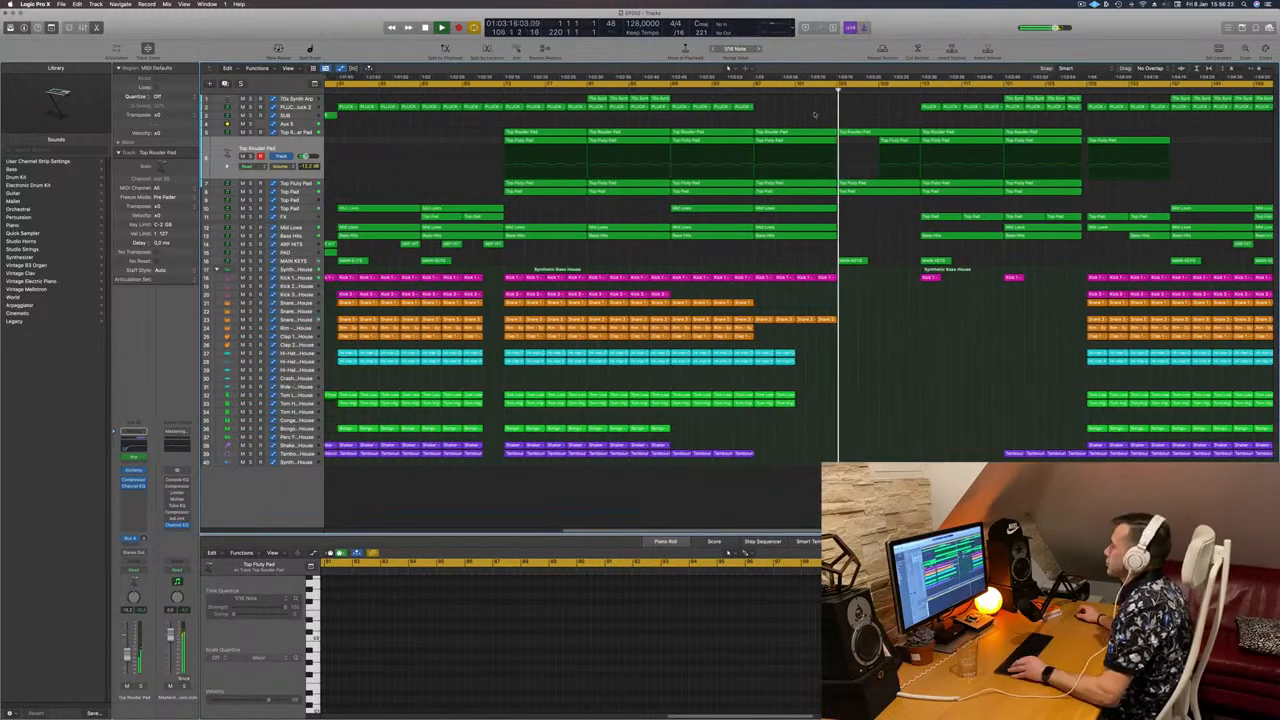
{"action": "left_click", "coordinate": [297, 133]}
{"action": "left_click", "coordinate": [295, 125]}
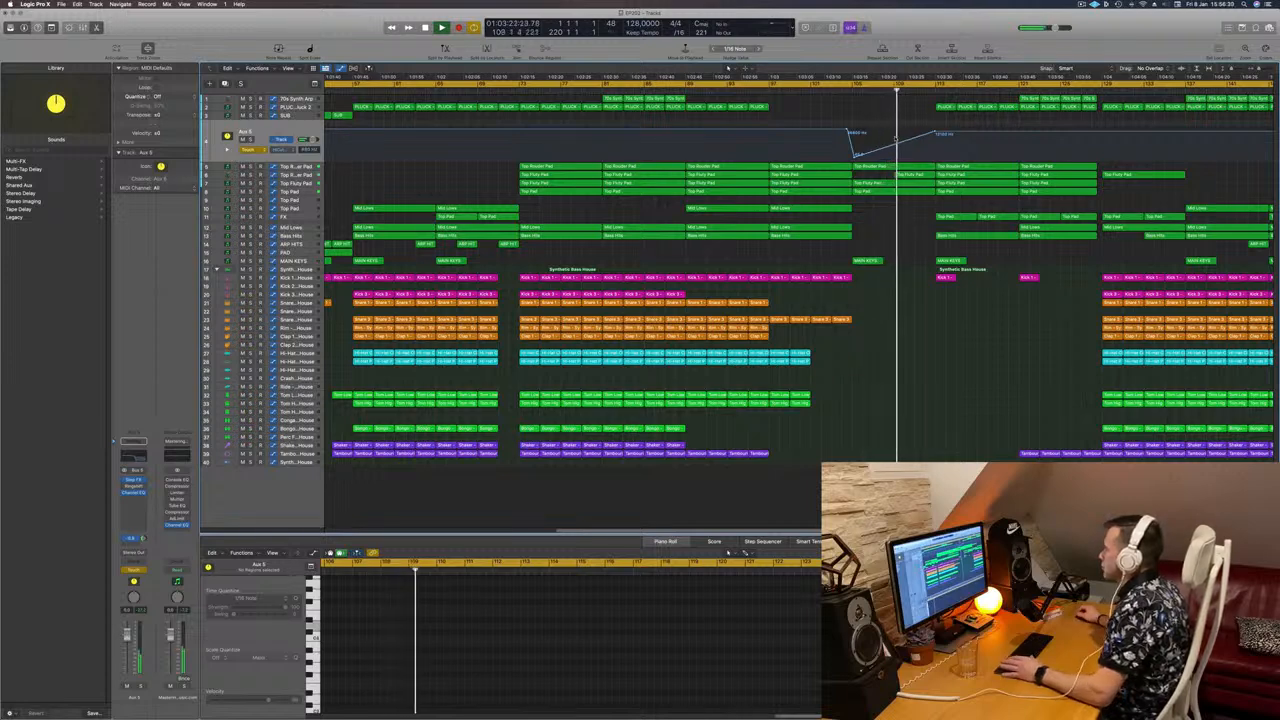
{"action": "left_click", "coordinate": [843, 91]}
{"action": "left_click", "coordinate": [297, 167]}
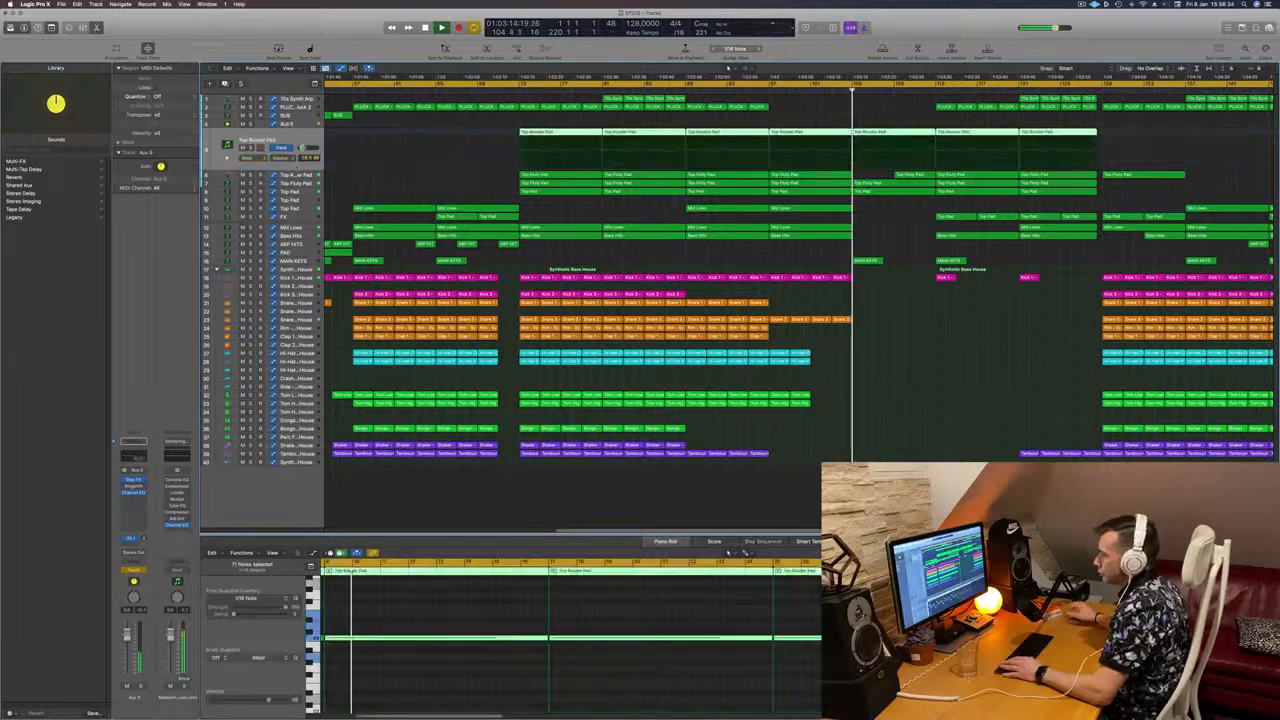
{"action": "left_click", "coordinate": [297, 176]}
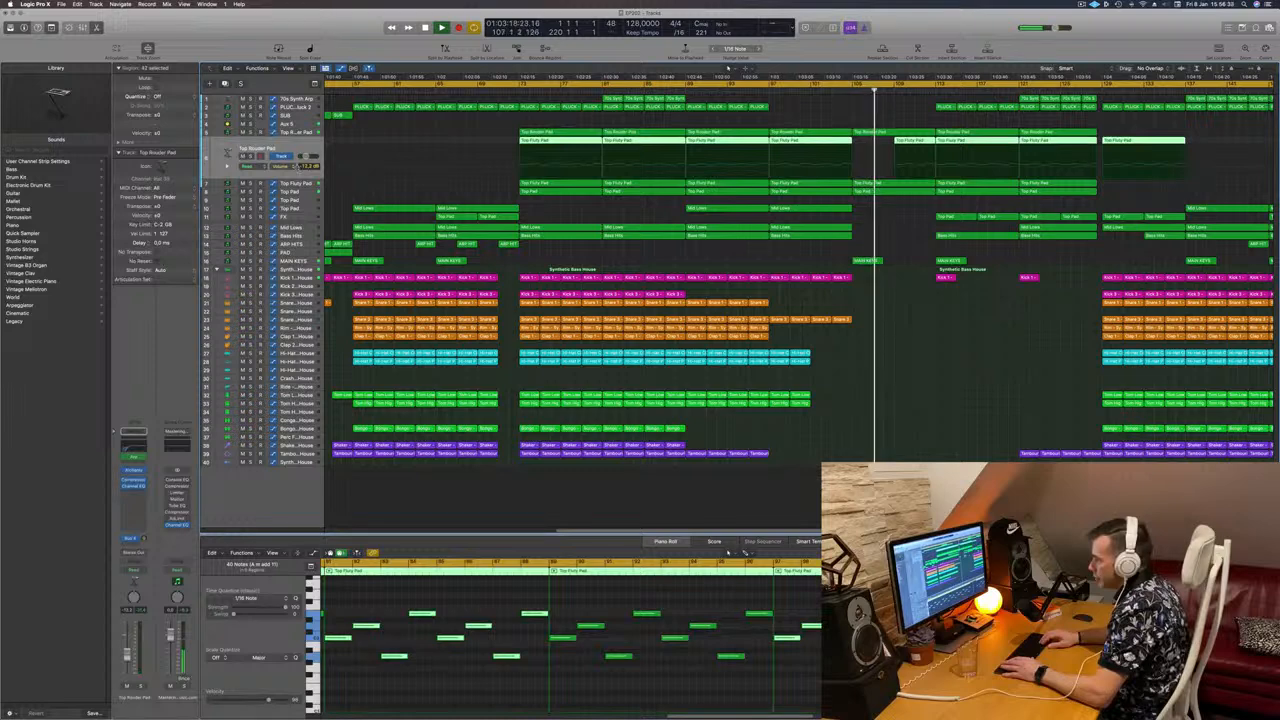
{"action": "key", "text": "Up"}
{"action": "key", "text": "Down"}
{"action": "key", "text": "Down"}
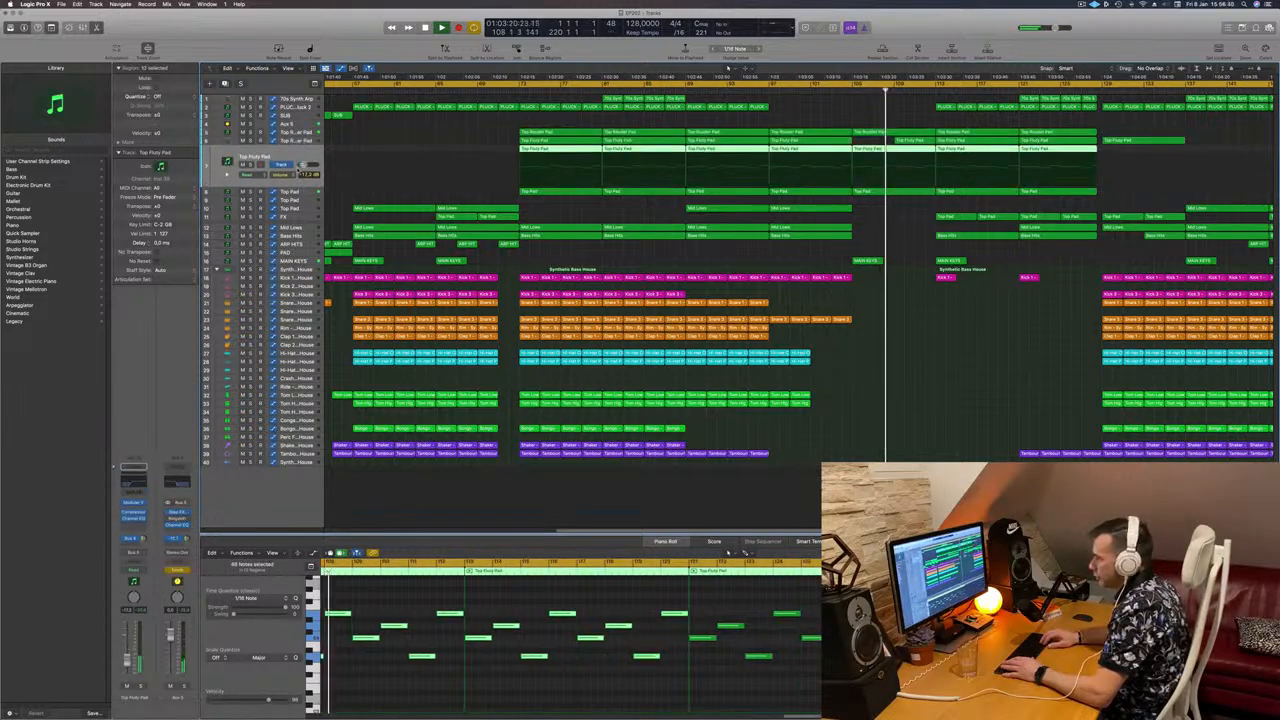
{"action": "key", "text": "Down"}
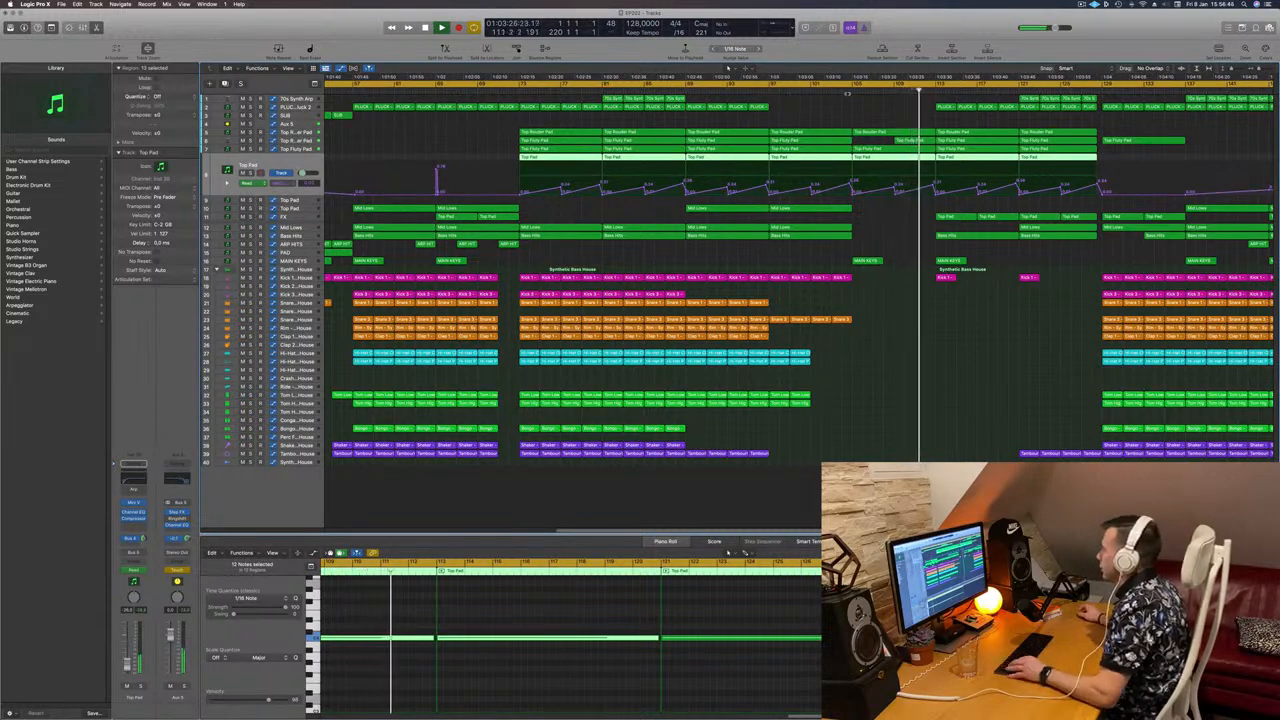
{"action": "scroll", "coordinate": [851, 110], "scroll_direction": "down", "scroll_amount": 3}
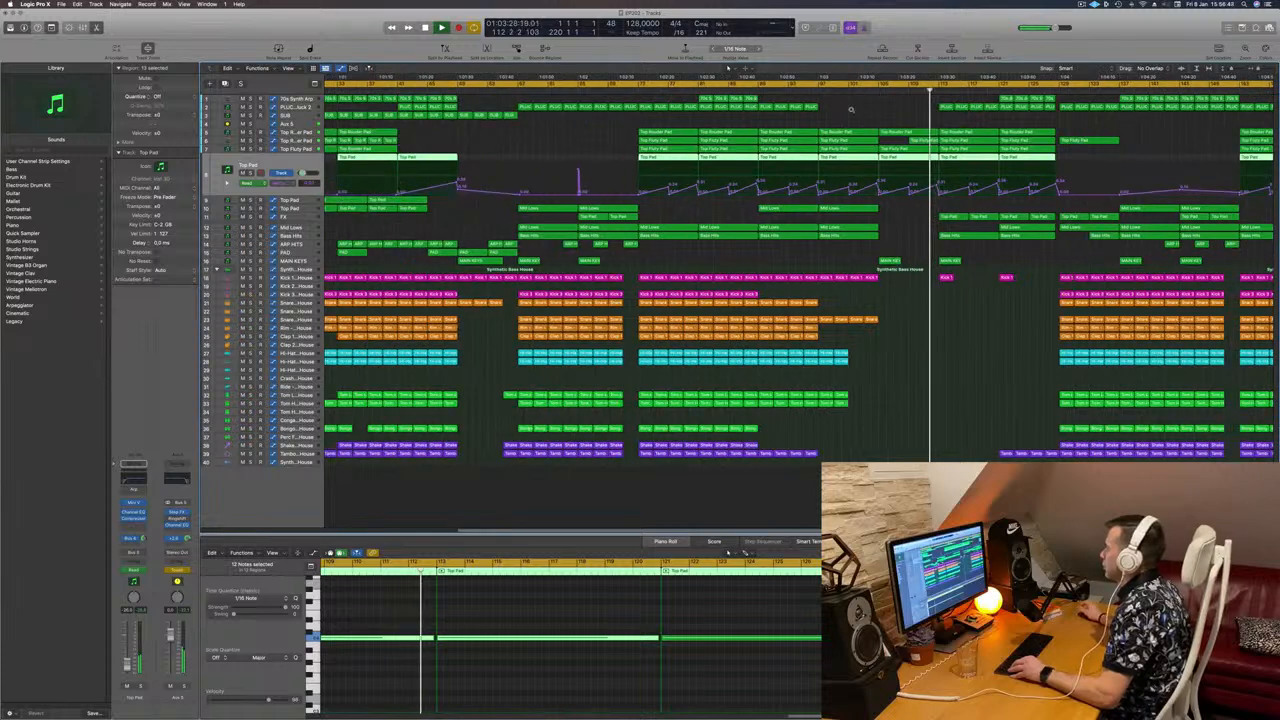
{"action": "scroll", "coordinate": [851, 110], "scroll_direction": "down", "scroll_amount": 2}
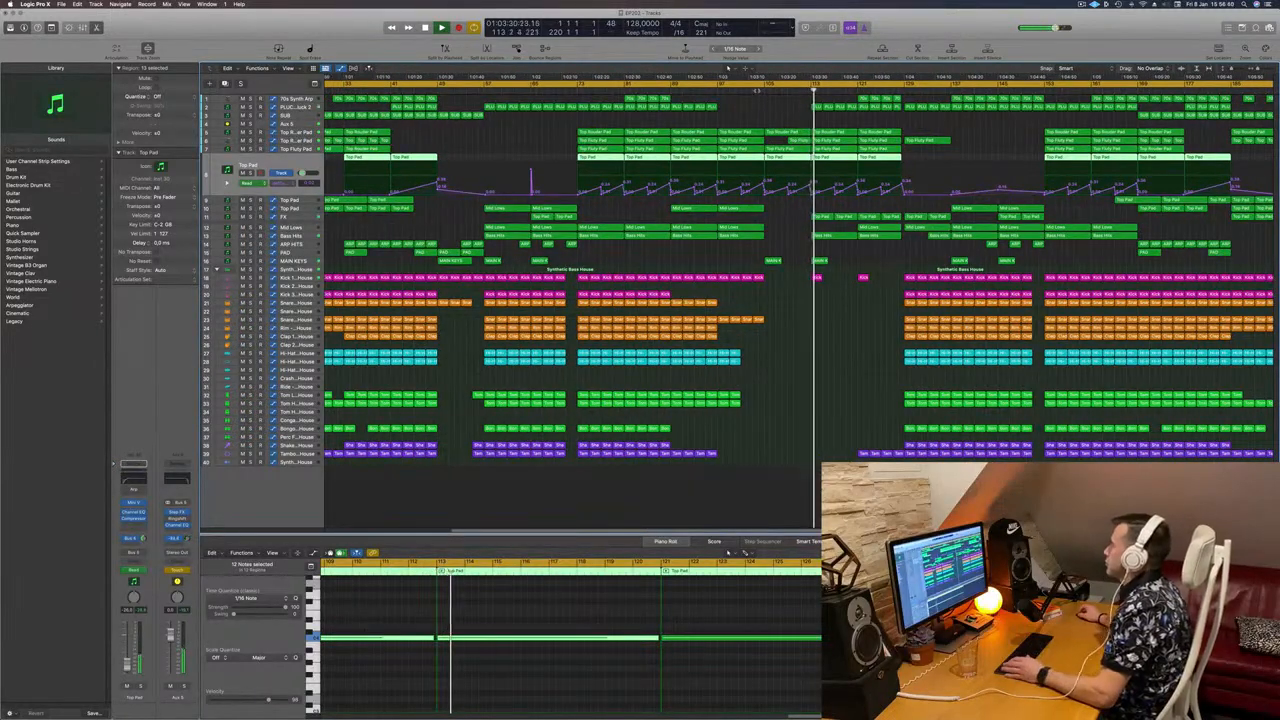
{"action": "left_click", "coordinate": [757, 91]}
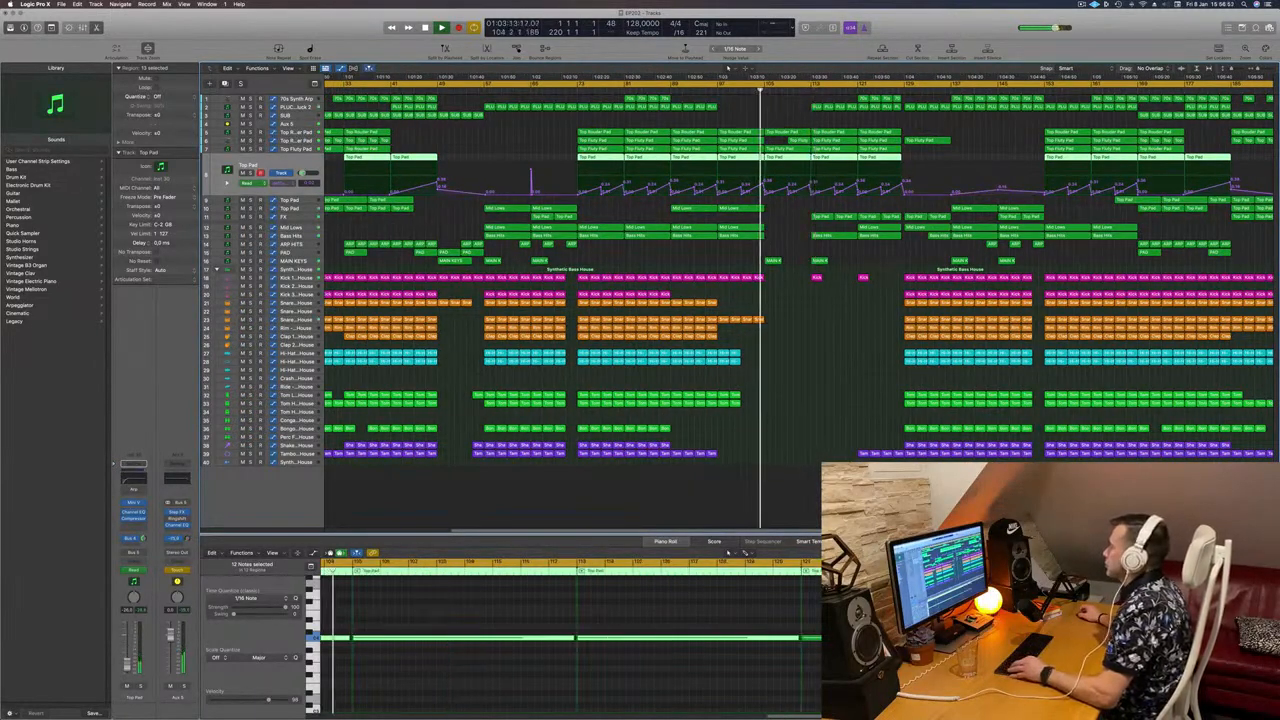
{"action": "scroll", "coordinate": [790, 92], "scroll_direction": "up", "scroll_amount": 2}
{"action": "scroll", "coordinate": [813, 93], "scroll_direction": "down", "scroll_amount": 4}
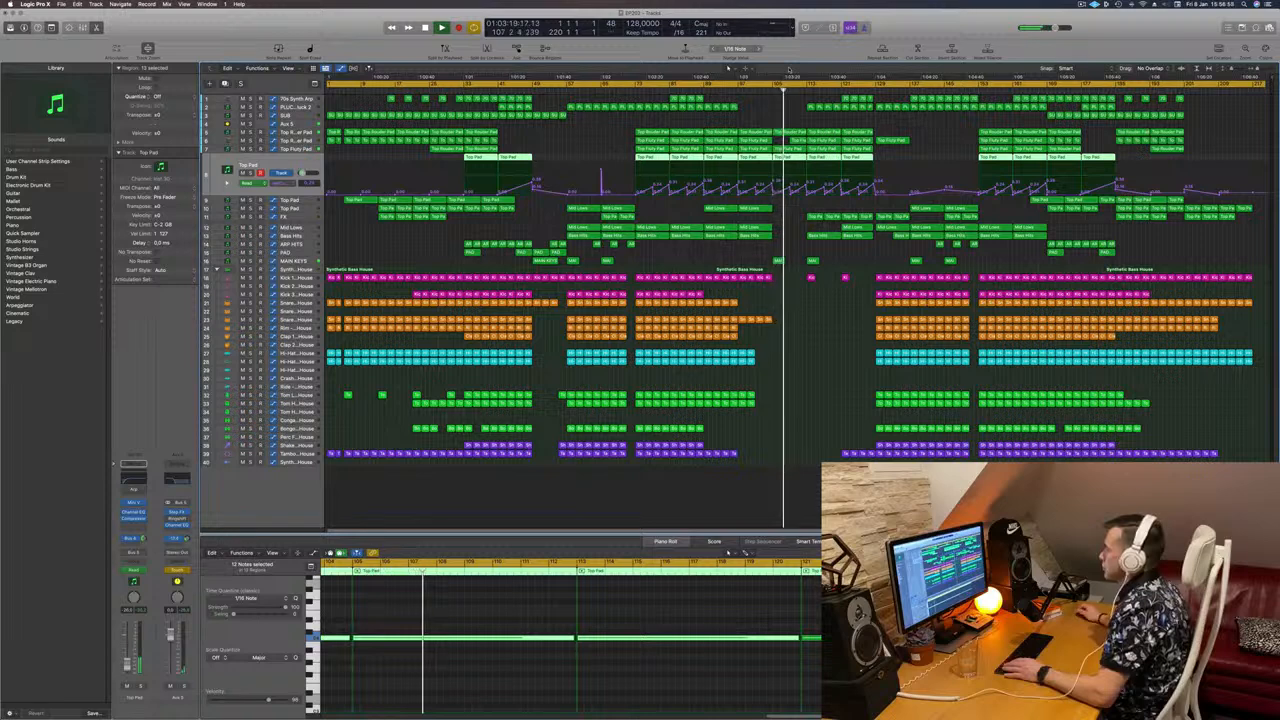
Step: Raise Aux 5's automation point near bar 113 to 20000 Hz, set Read mode, and replay from bar 112
{"action": "left_click", "coordinate": [288, 124]}
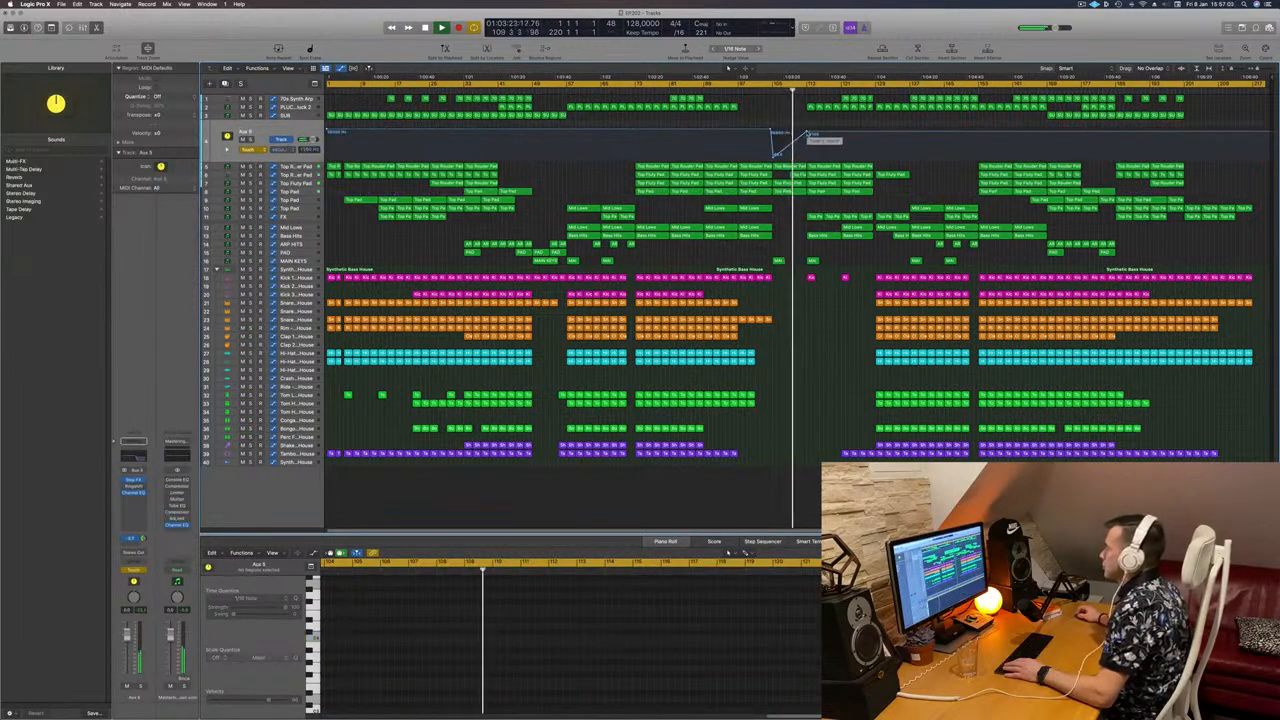
{"action": "left_click_drag", "start_coordinate": [808, 132], "coordinate": [807, 128]}
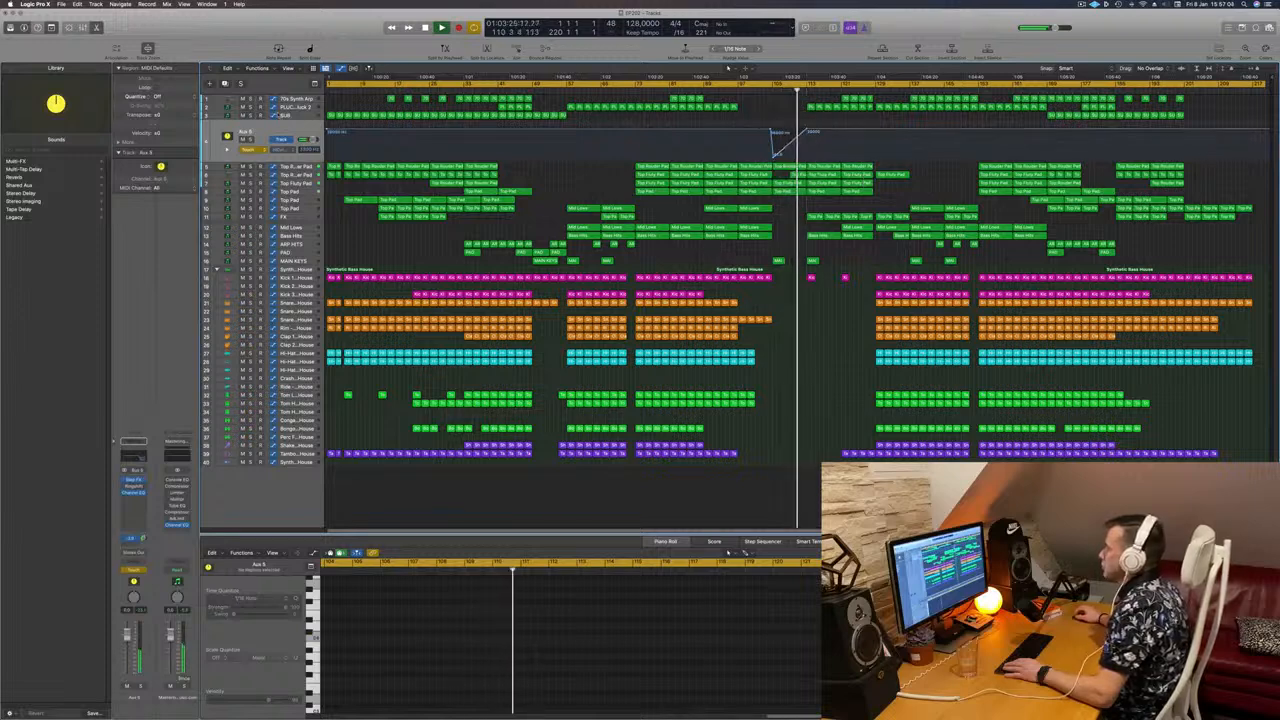
{"action": "left_click", "coordinate": [255, 150]}
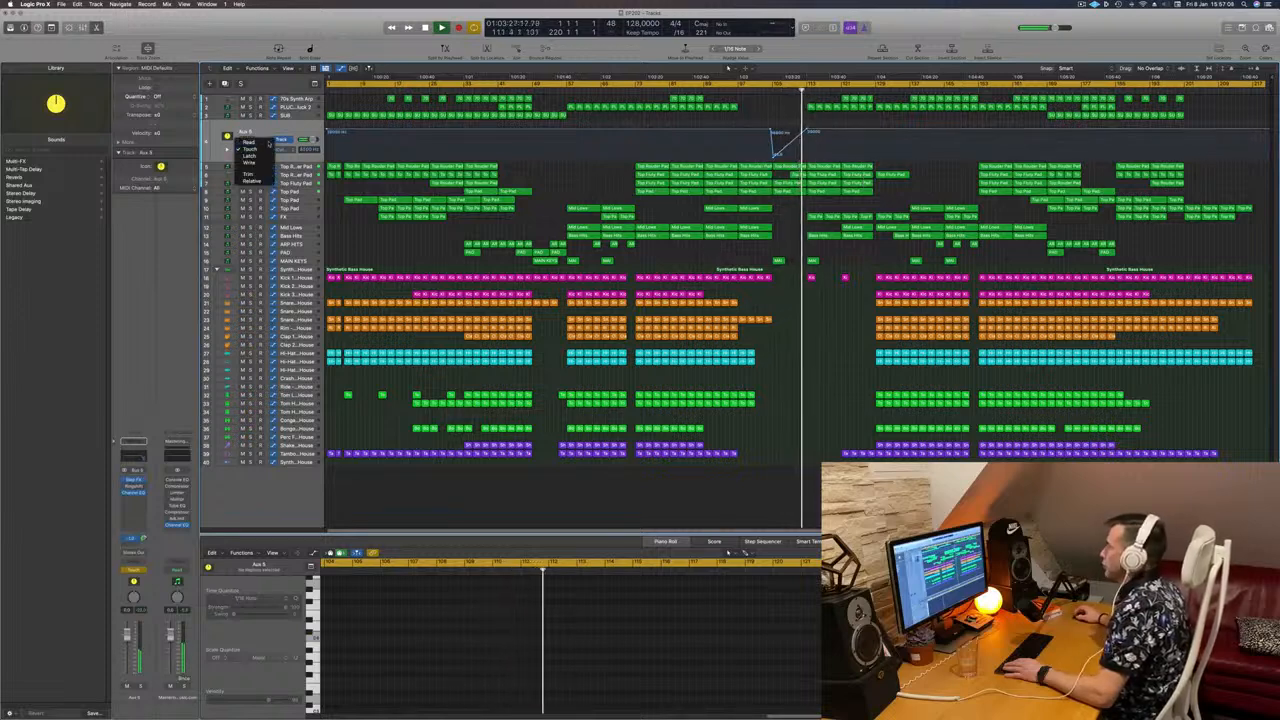
{"action": "left_click", "coordinate": [252, 142]}
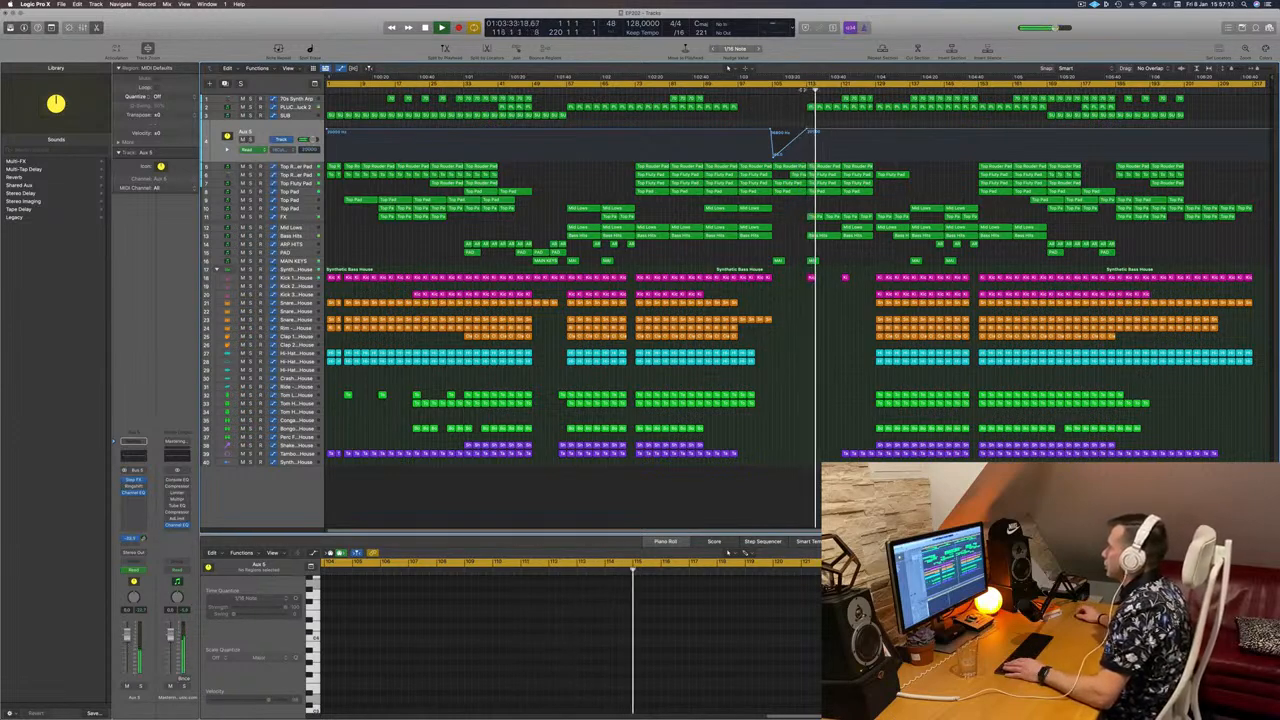
{"action": "left_click", "coordinate": [802, 90]}
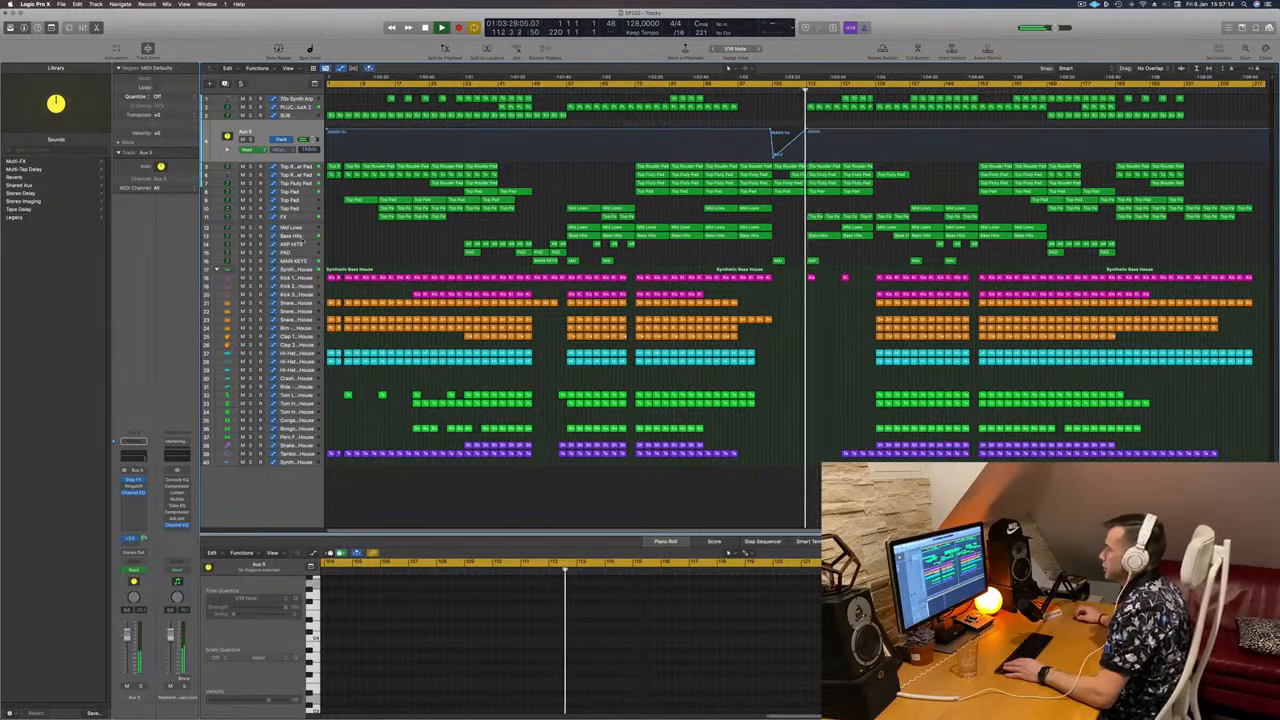
Step: Mute and then unmute the Bass Hits track while auditioning bars 104 to 113
{"action": "left_click", "coordinate": [302, 238]}
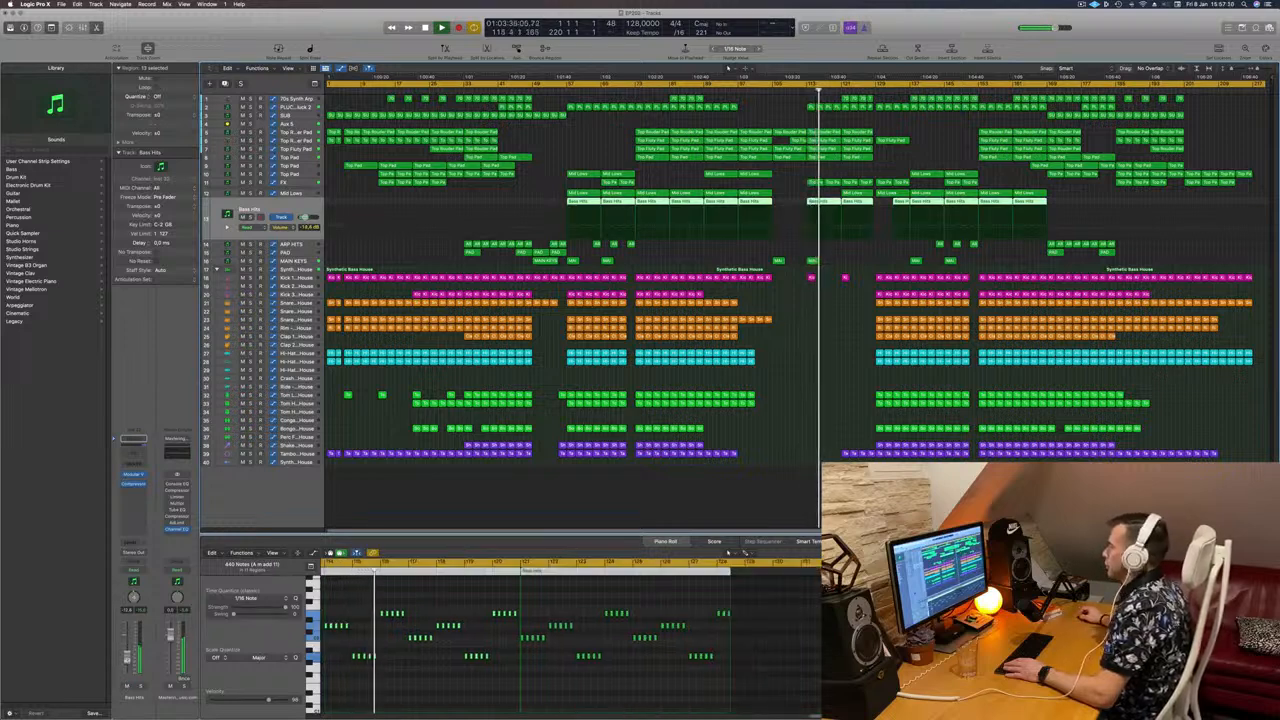
{"action": "left_click", "coordinate": [127, 686]}
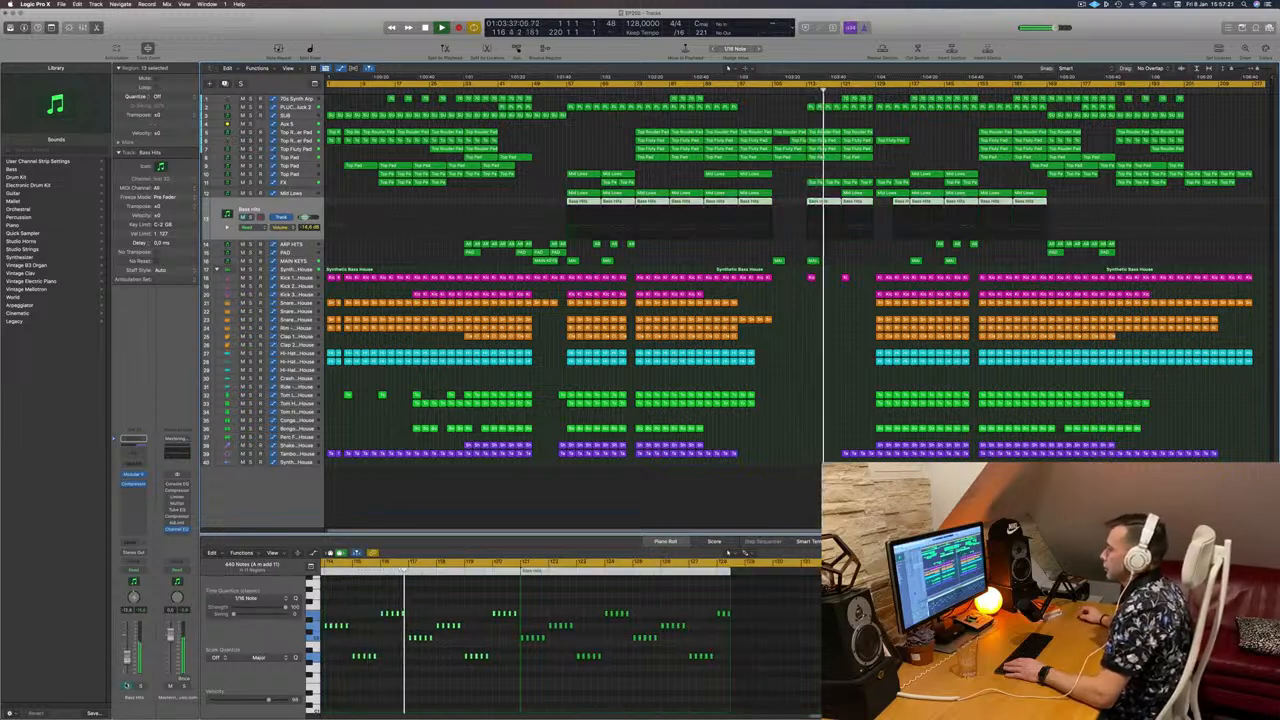
{"action": "left_click", "coordinate": [127, 686]}
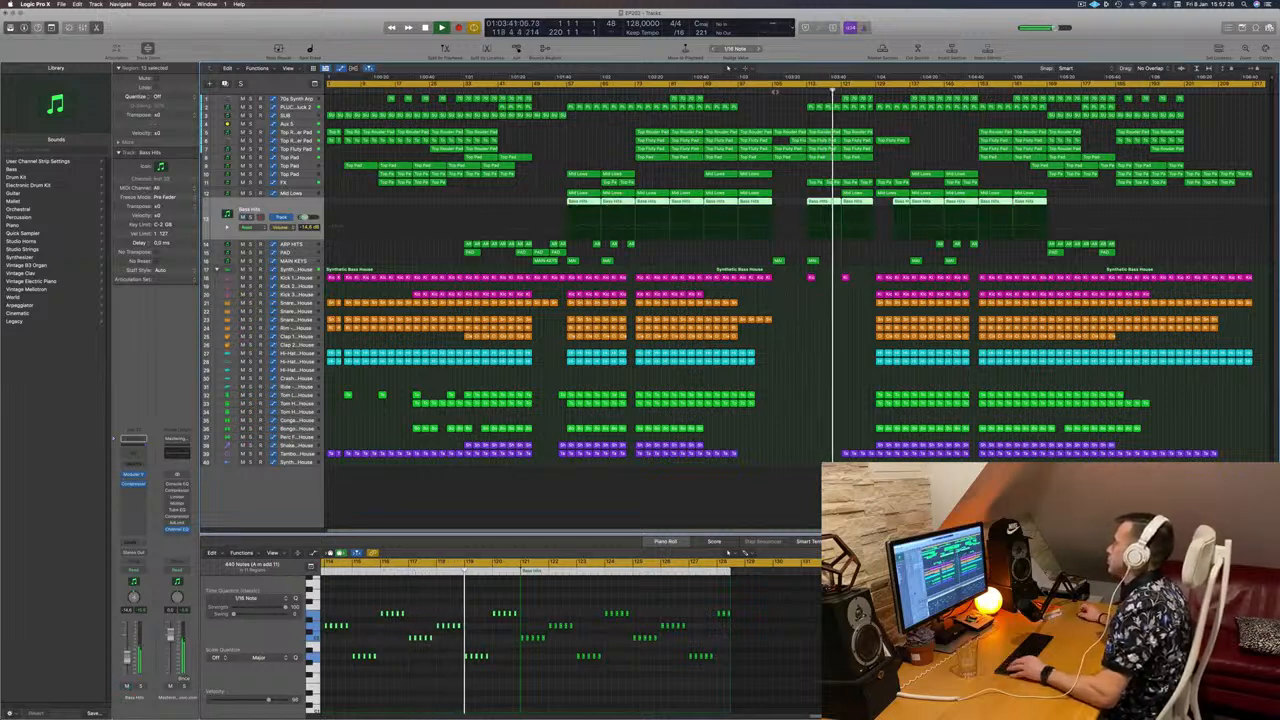
{"action": "left_click", "coordinate": [769, 91]}
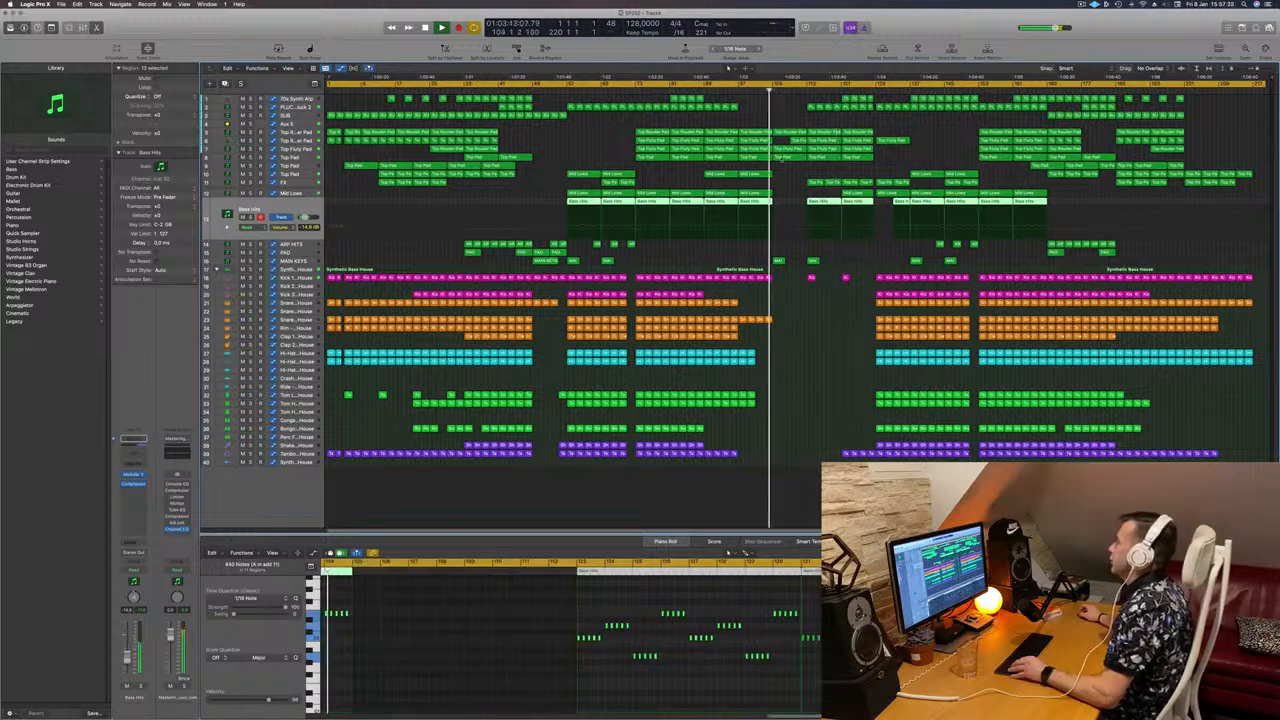
{"action": "key", "text": "super+Right"}
{"action": "key", "text": "super+Right"}
{"action": "key", "text": "super+Right"}
{"action": "key", "text": "super+Right"}
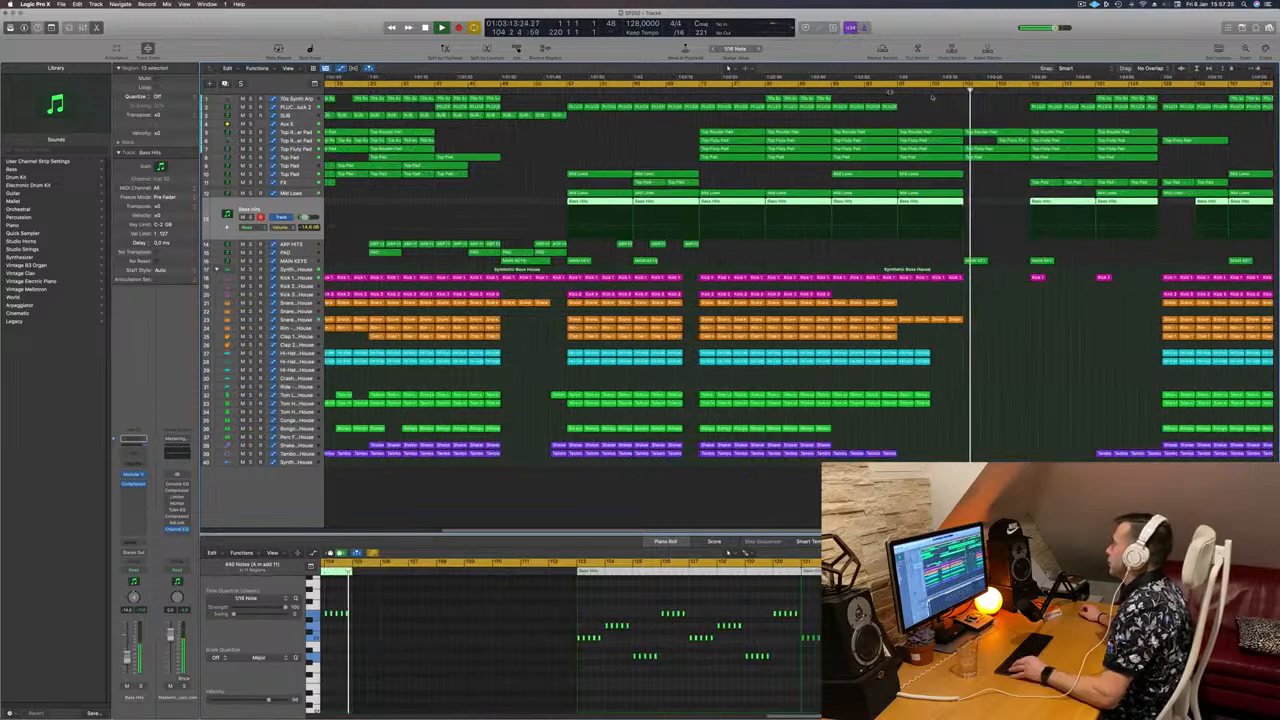
{"action": "left_click", "coordinate": [1036, 91]}
{"action": "key", "text": "super+Left"}
{"action": "key", "text": "super+Left"}
{"action": "key", "text": "super+Left"}
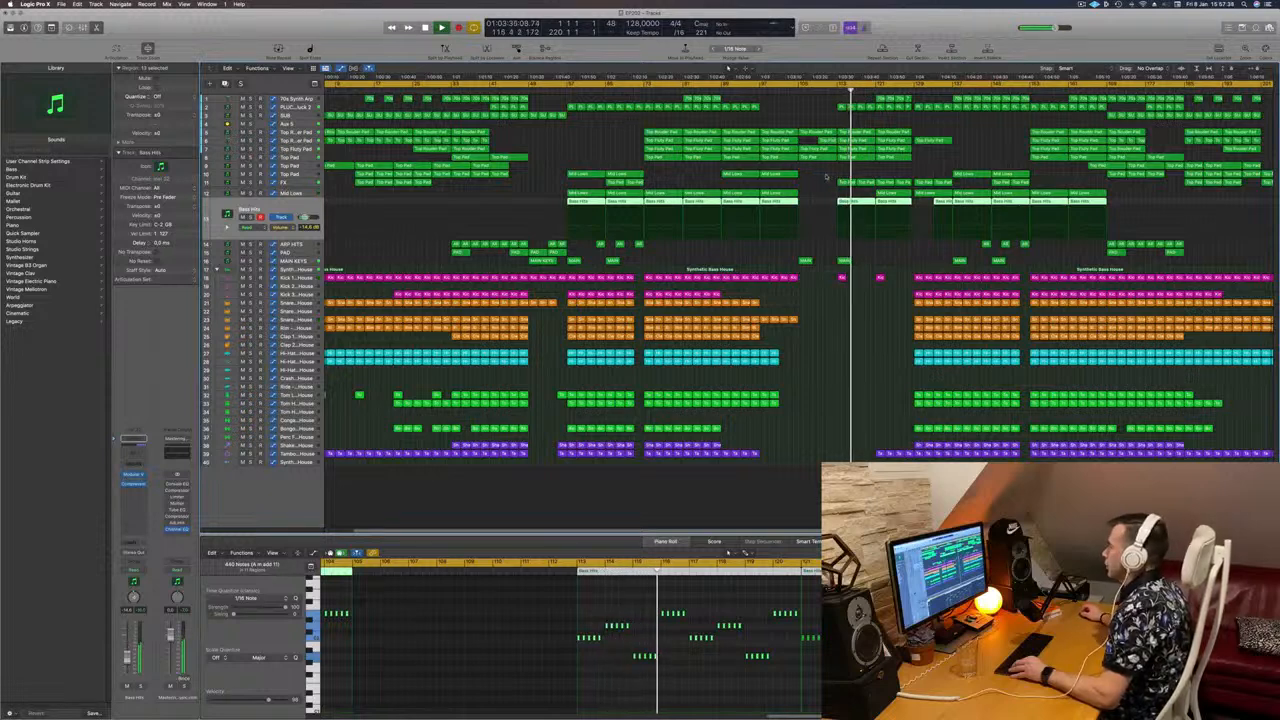
{"action": "key", "text": "super+Left"}
{"action": "left_click", "coordinate": [805, 172]}
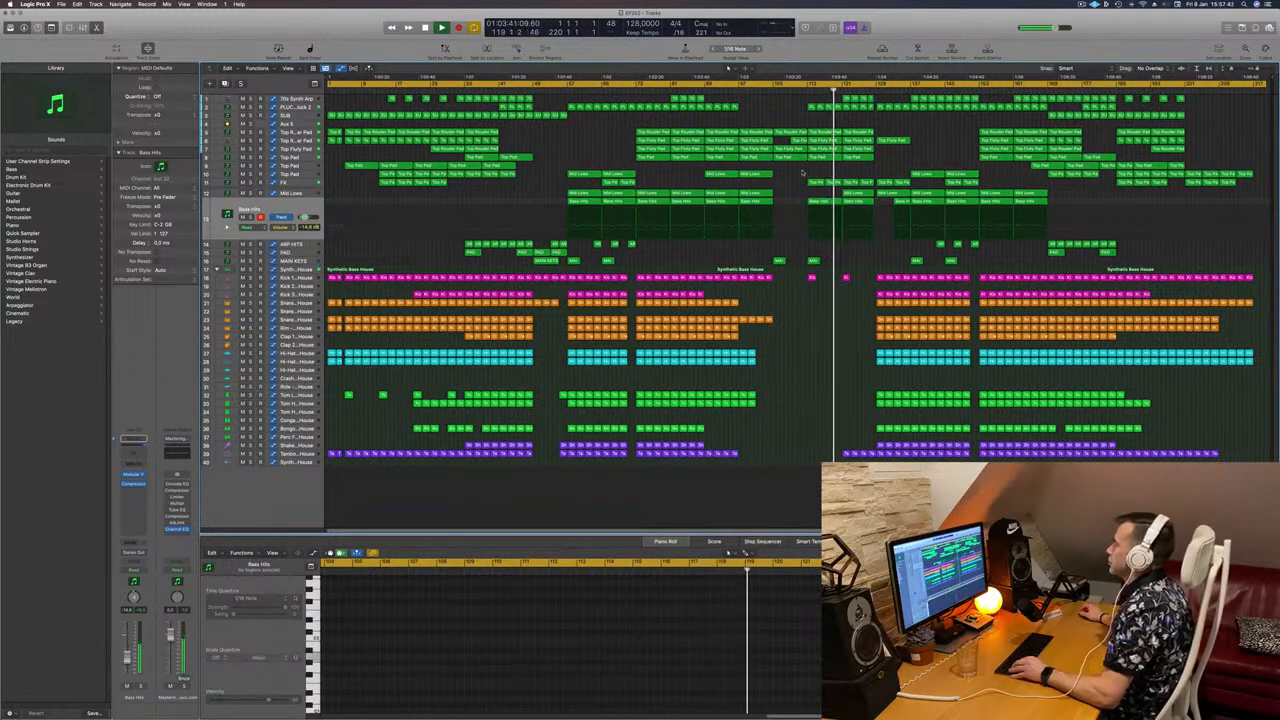
Step: Delete the four later 70s Synth Arp regions, undoing once and deleting them again
{"action": "scroll", "coordinate": [802, 171], "scroll_direction": "up", "scroll_amount": 4}
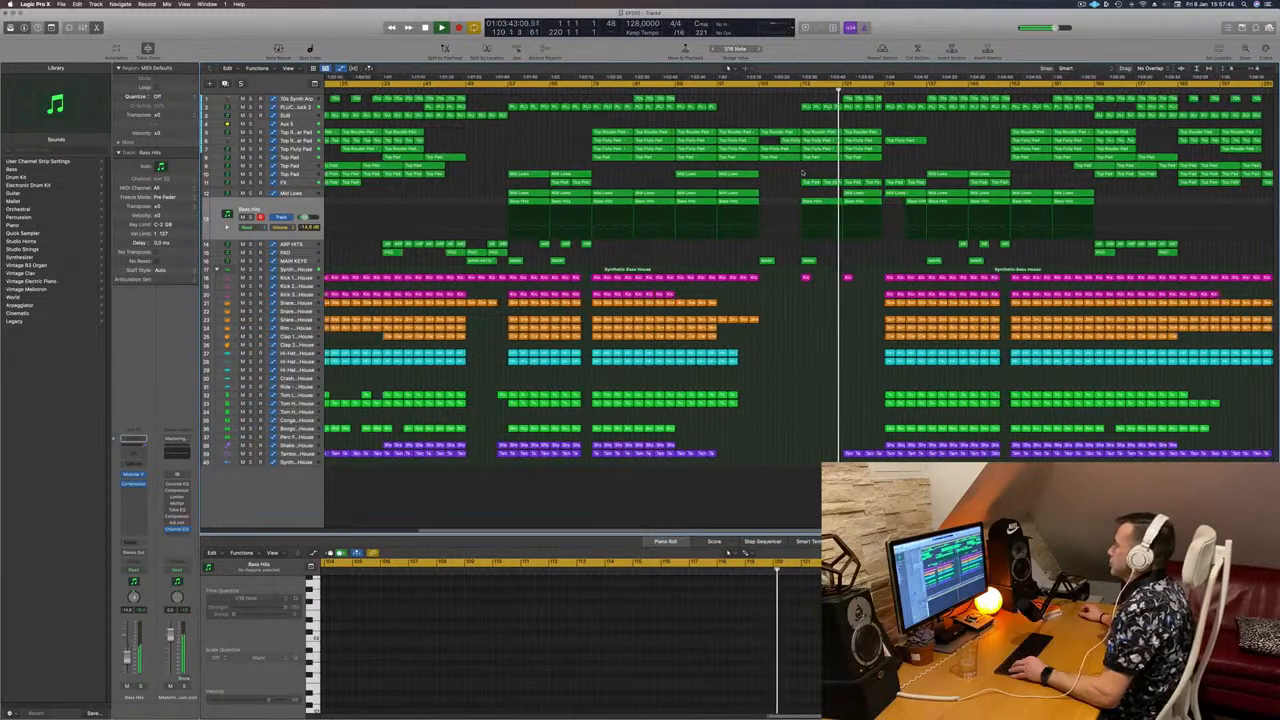
{"action": "scroll", "coordinate": [847, 117], "scroll_direction": "down", "scroll_amount": 2}
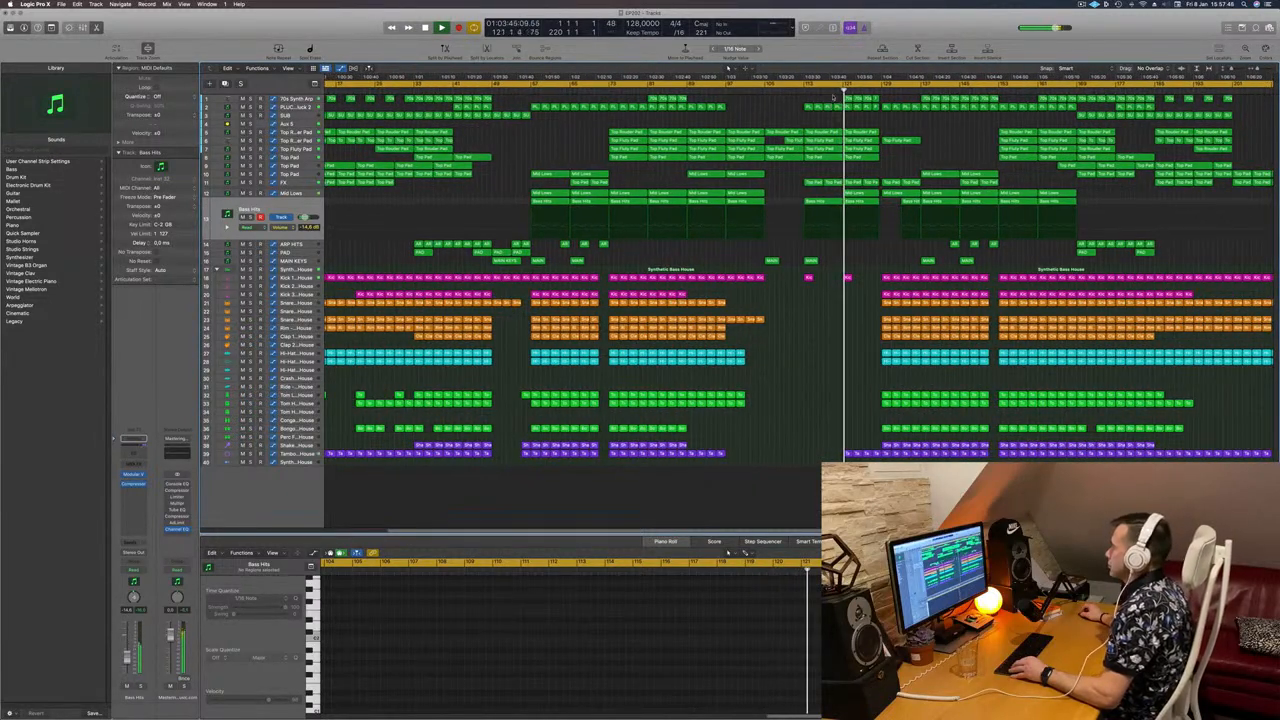
{"action": "left_click_drag", "start_coordinate": [835, 97], "coordinate": [878, 99]}
{"action": "key", "text": "Delete"}
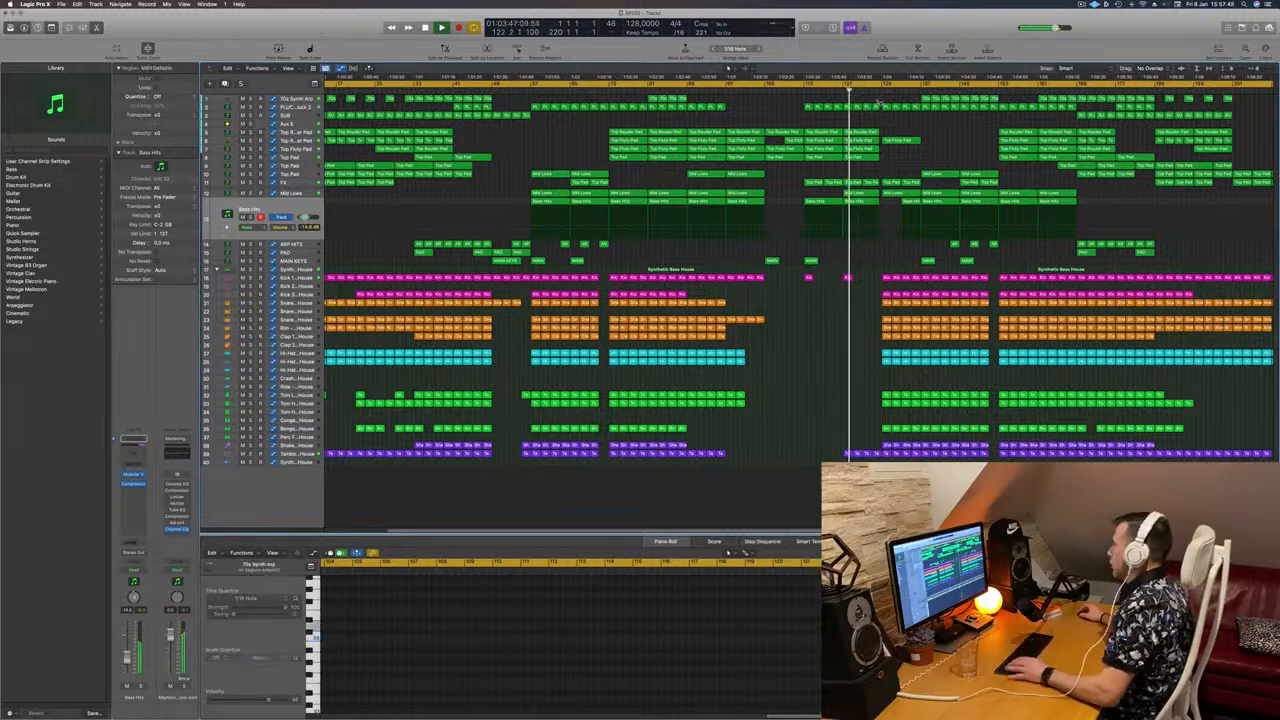
{"action": "key", "text": "super+Left"}
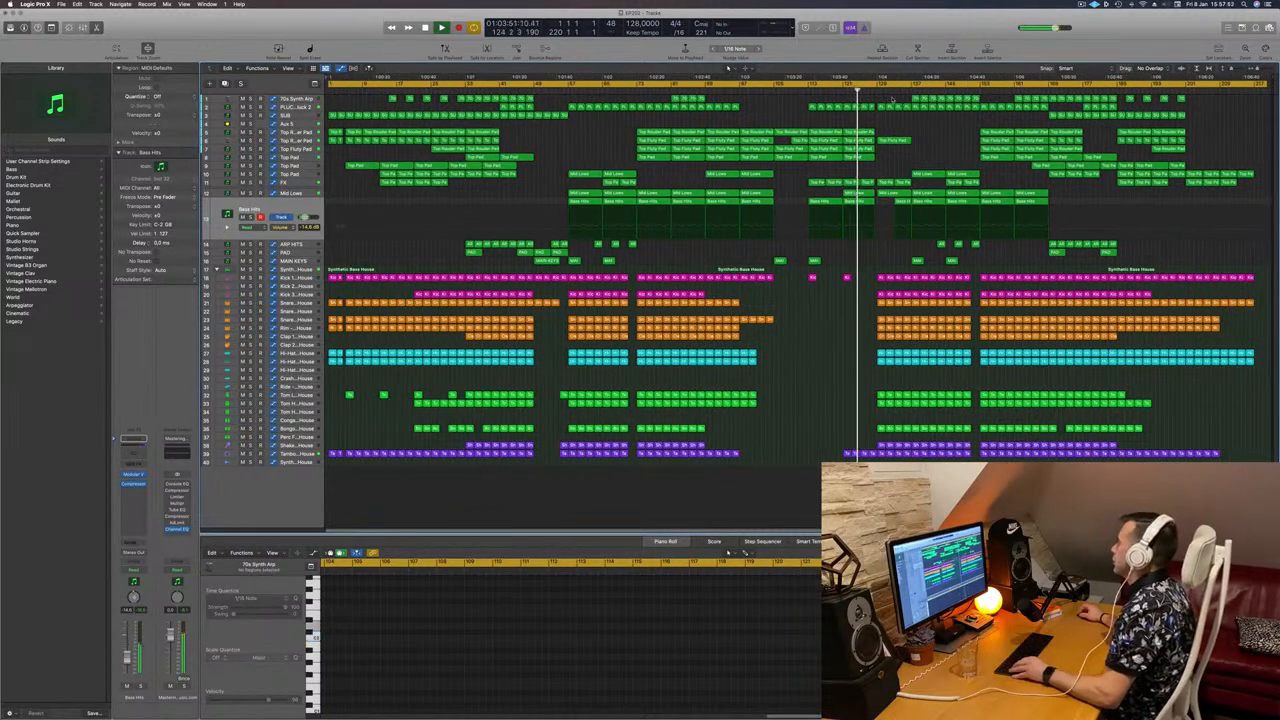
{"action": "key", "text": "super+z"}
{"action": "key", "text": "super+z"}
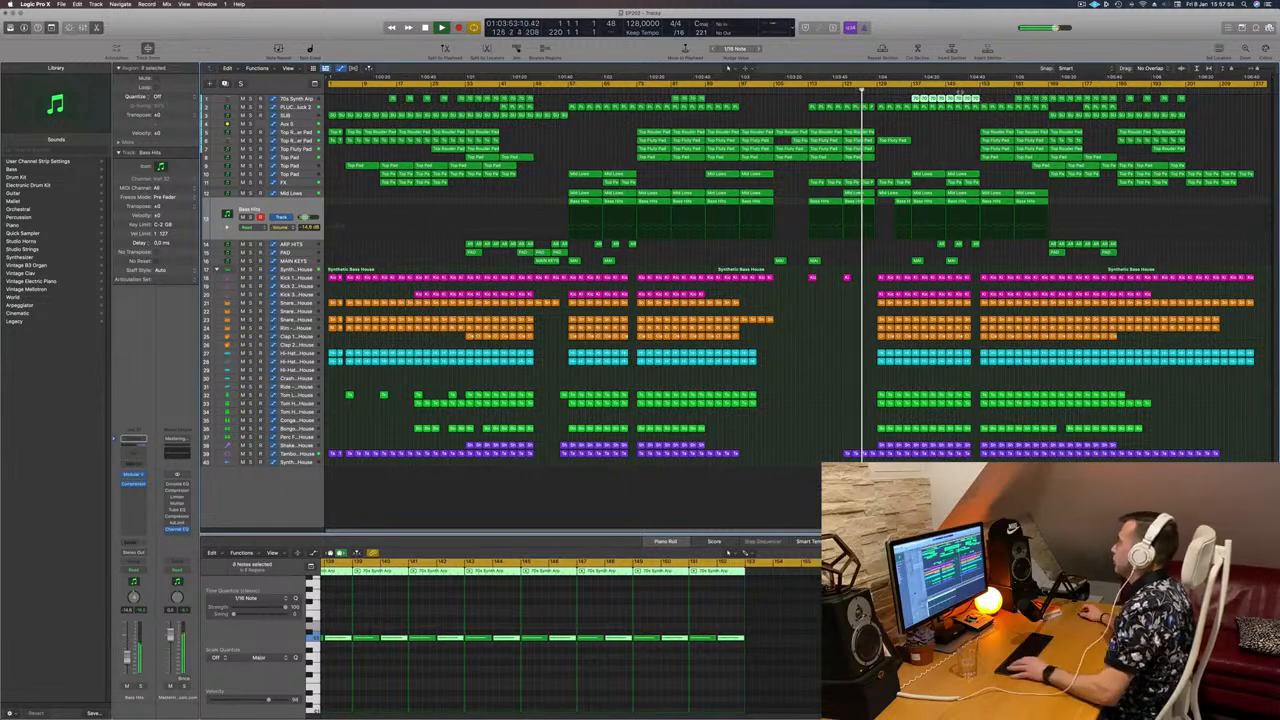
{"action": "key", "text": "Delete"}
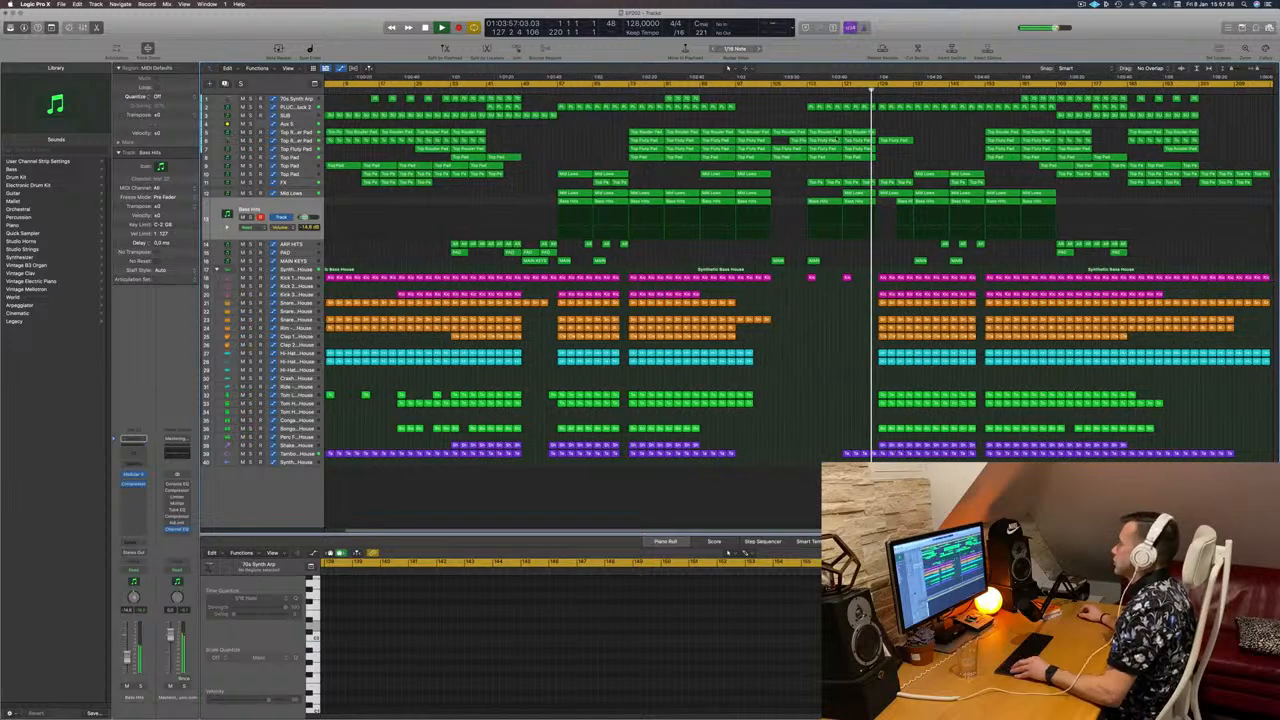
{"action": "scroll", "coordinate": [837, 138], "scroll_direction": "up", "scroll_amount": 10}
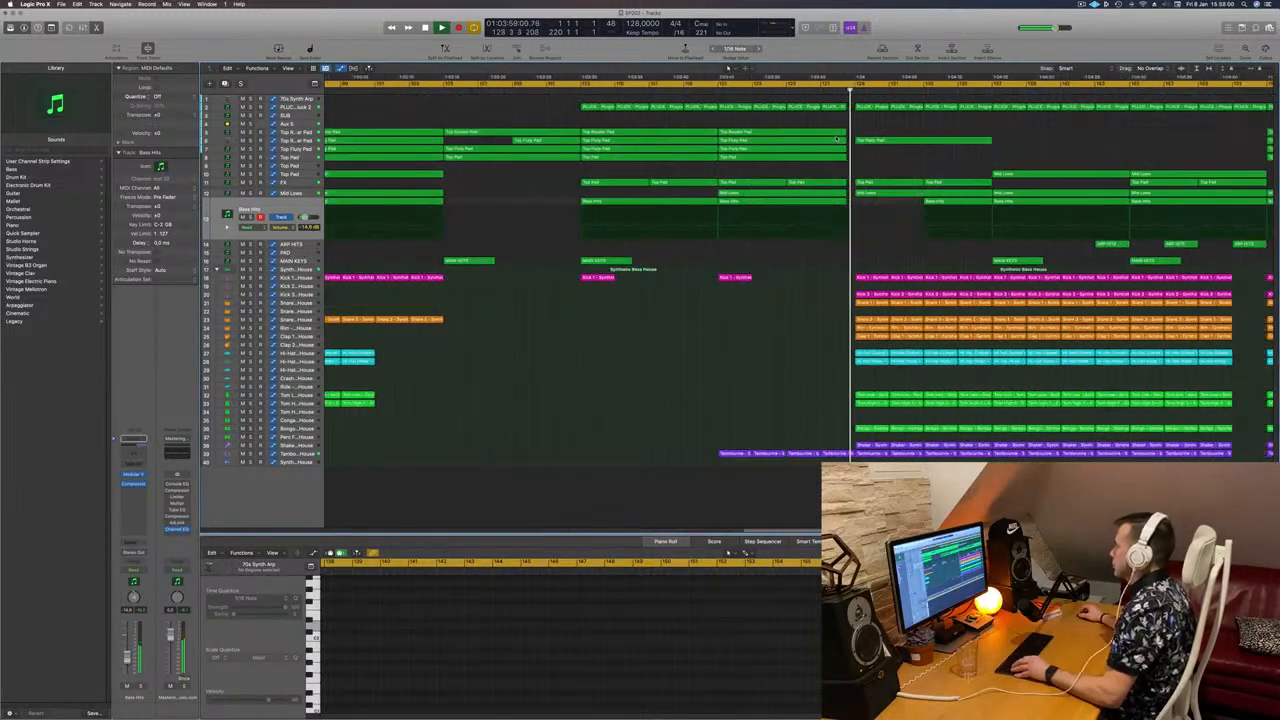
{"action": "scroll", "coordinate": [836, 136], "scroll_direction": "down", "scroll_amount": 8}
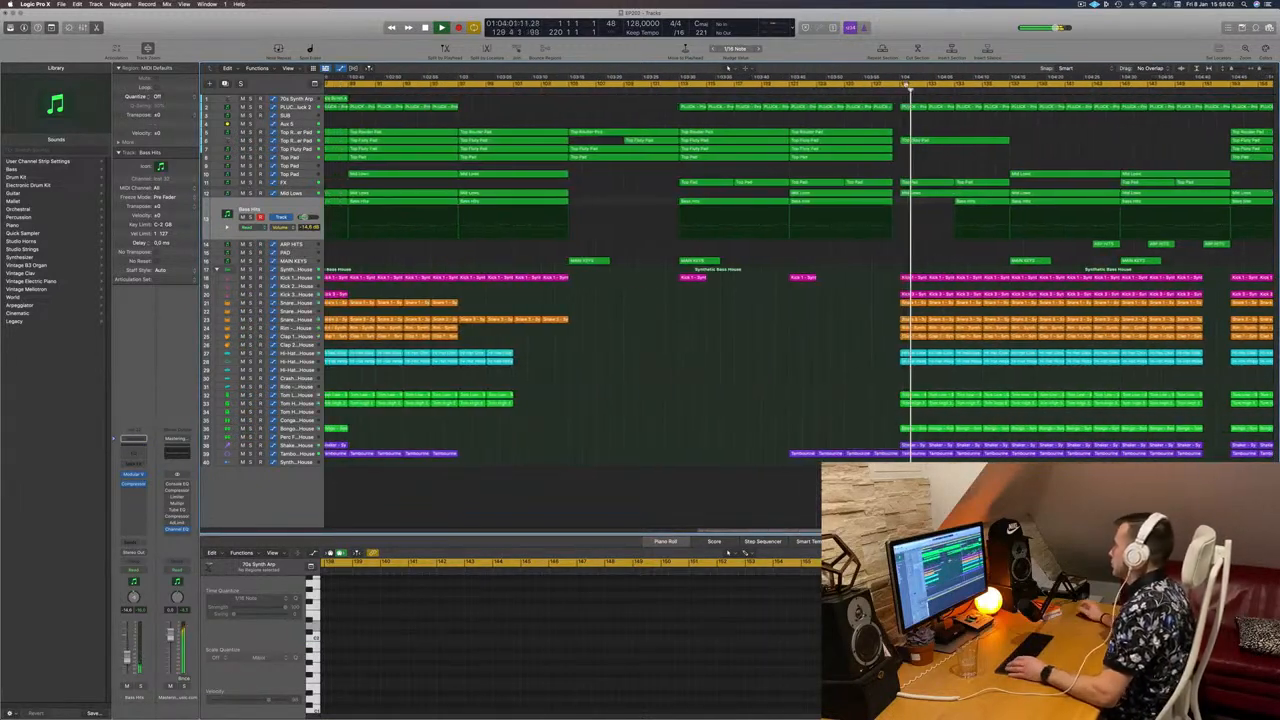
{"action": "scroll", "coordinate": [836, 136], "scroll_direction": "down", "scroll_amount": 4}
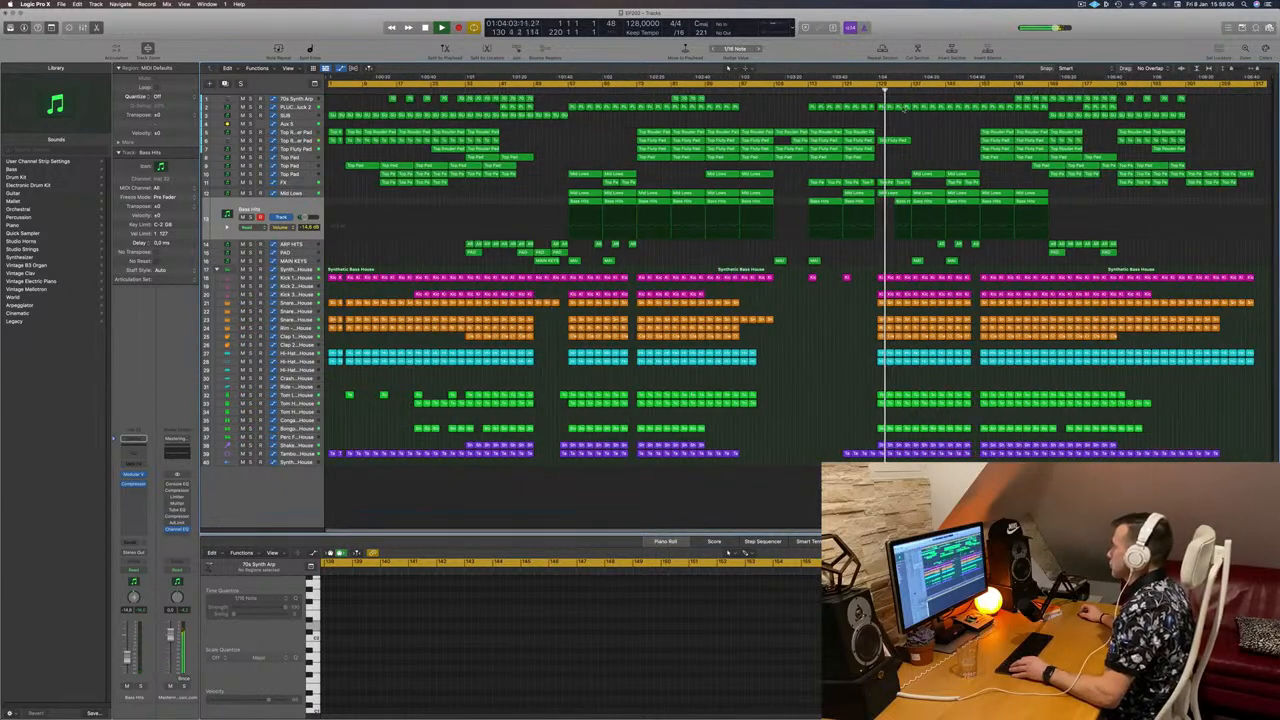
Step: Solo the Top Rouder Pad track to audition it, then clear all solos
{"action": "left_click", "coordinate": [297, 140]}
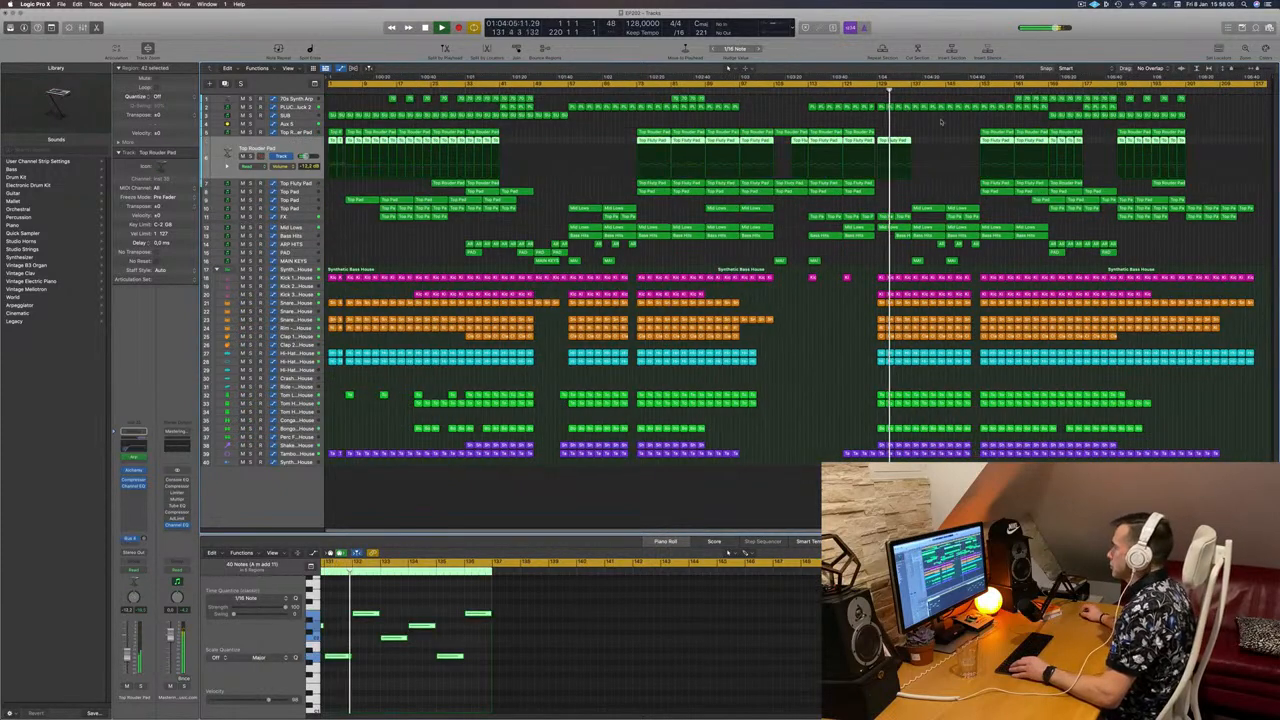
{"action": "key", "text": "s"}
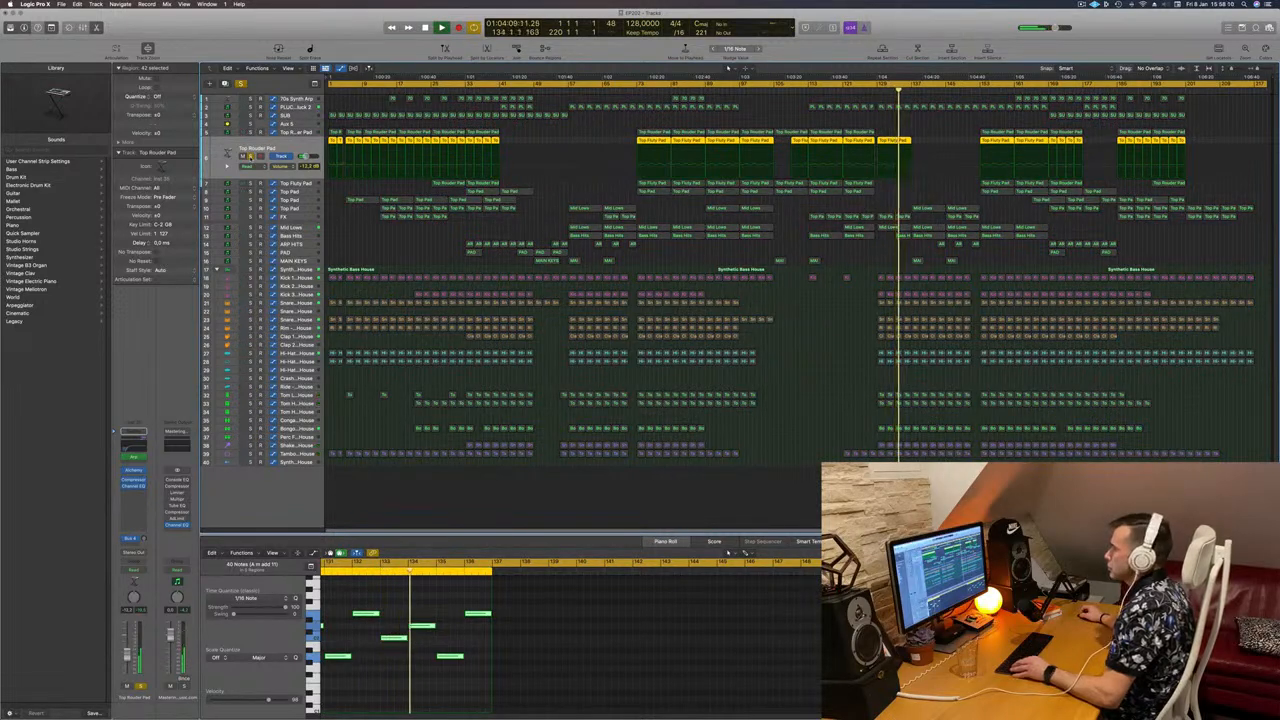
{"action": "left_click", "coordinate": [299, 128]}
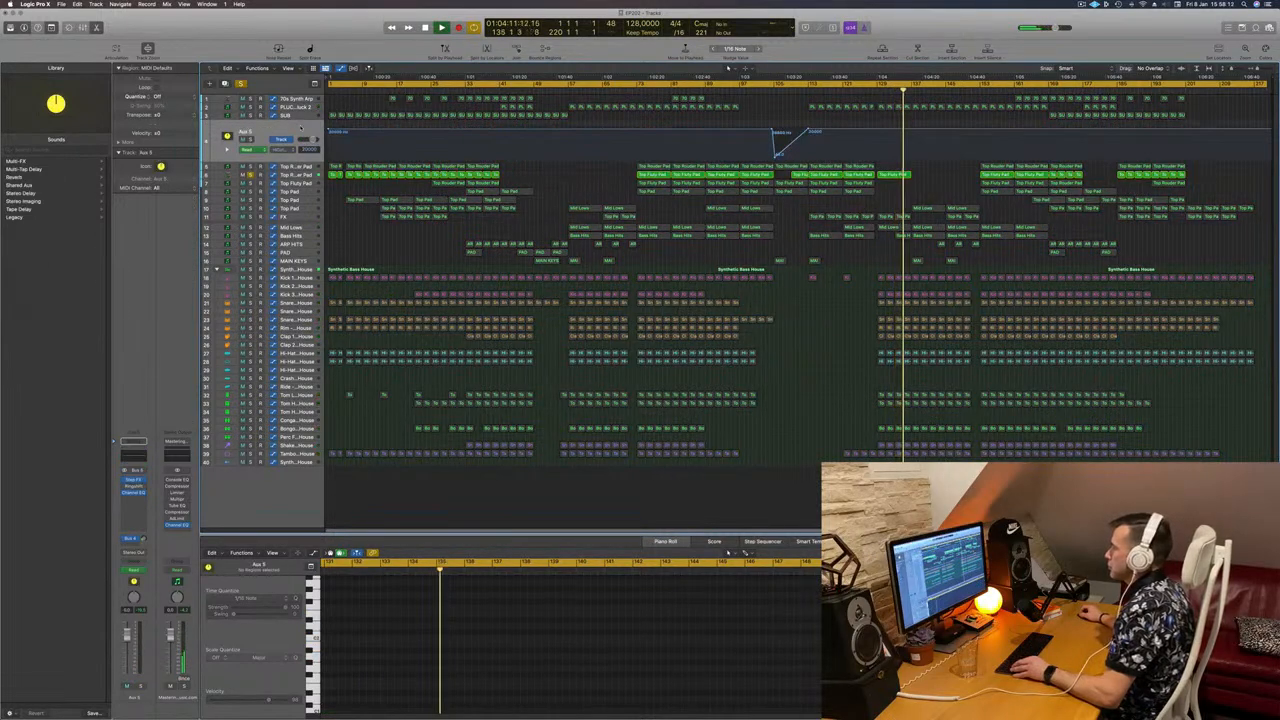
{"action": "left_click", "coordinate": [240, 84]}
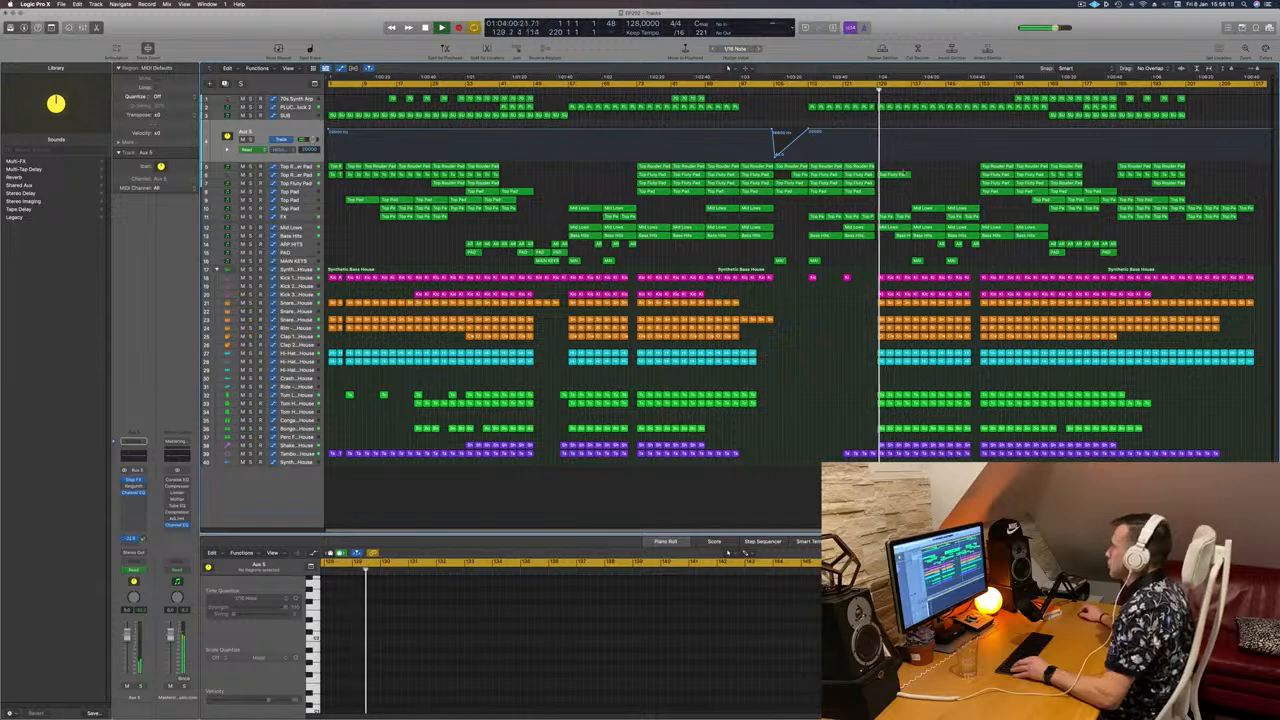
Step: Copy a Top Fluty Pad region later along its track, then select the PLUCK track with its automation
{"action": "left_click", "coordinate": [900, 174]}
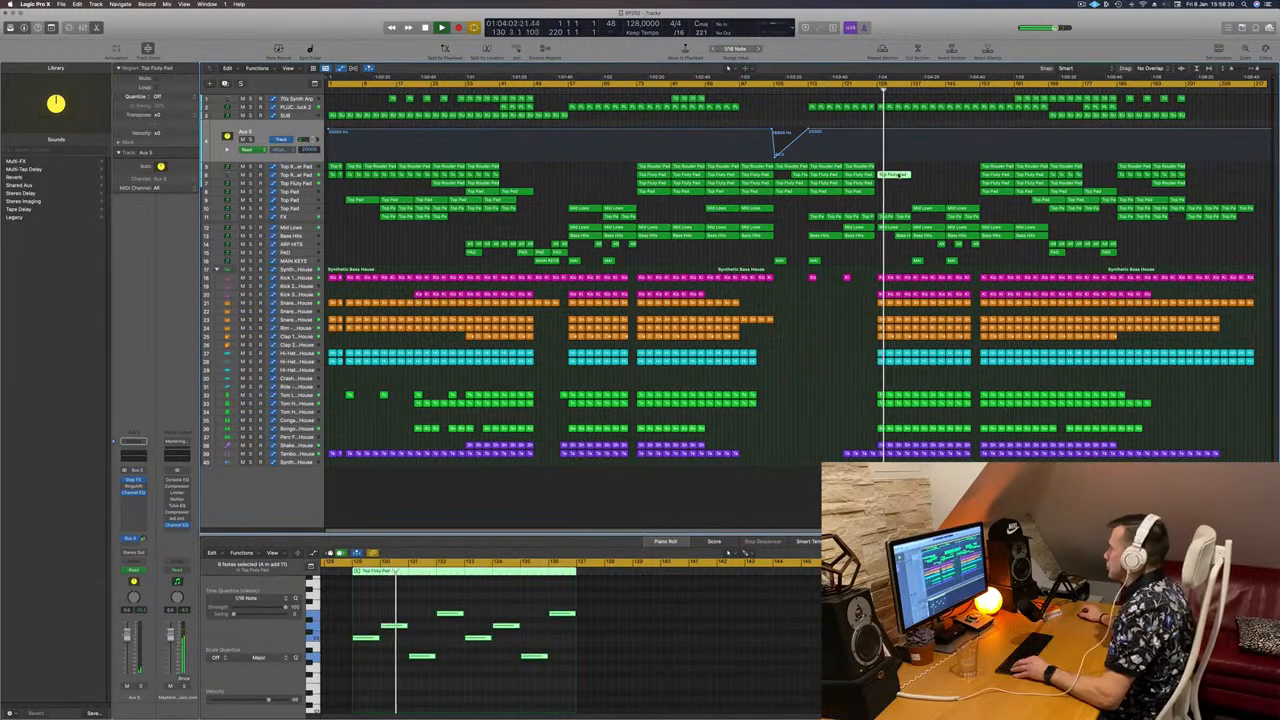
{"action": "left_click_drag", "start_coordinate": [900, 174], "coordinate": [965, 181]}
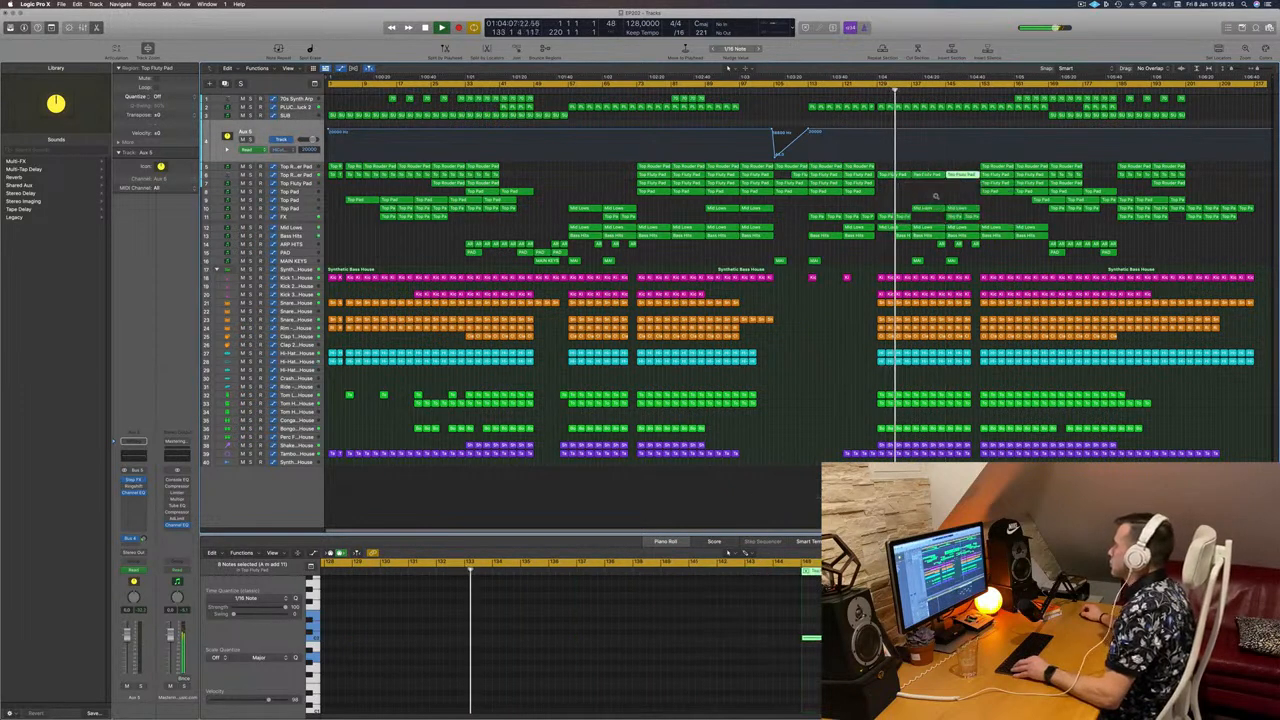
{"action": "left_click", "coordinate": [873, 209]}
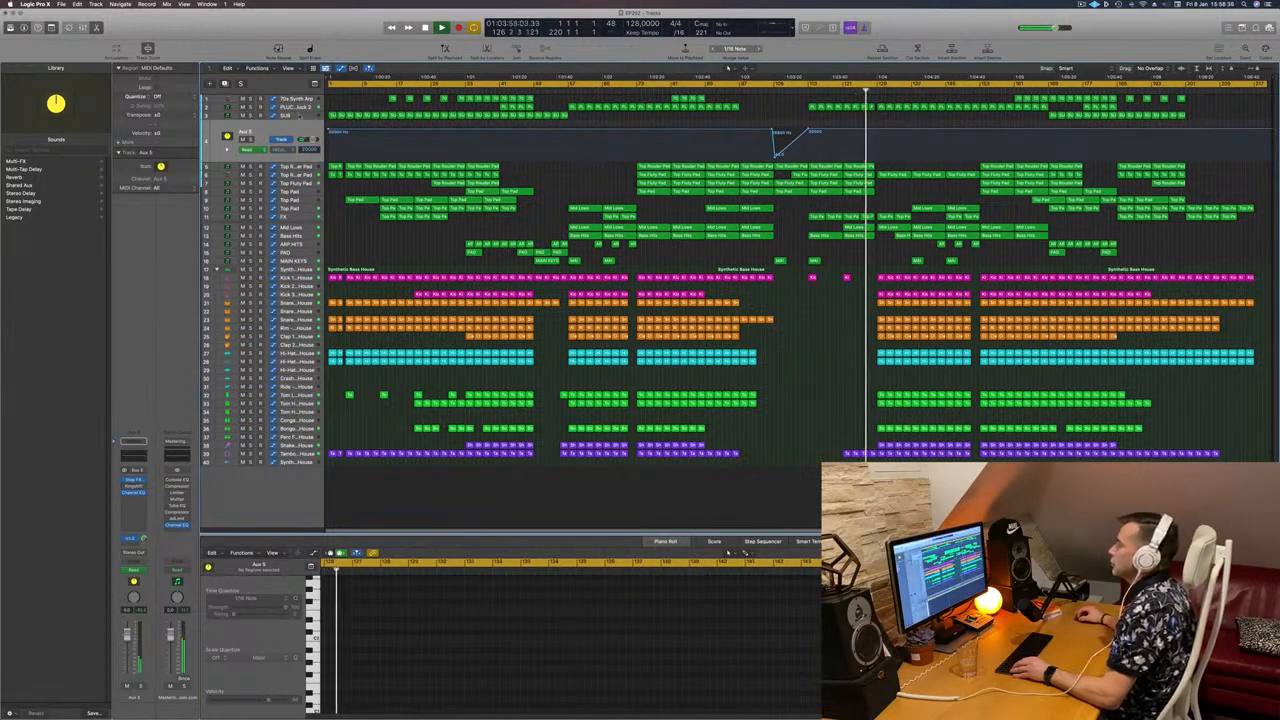
{"action": "left_click", "coordinate": [299, 115]}
{"action": "left_click", "coordinate": [299, 107]}
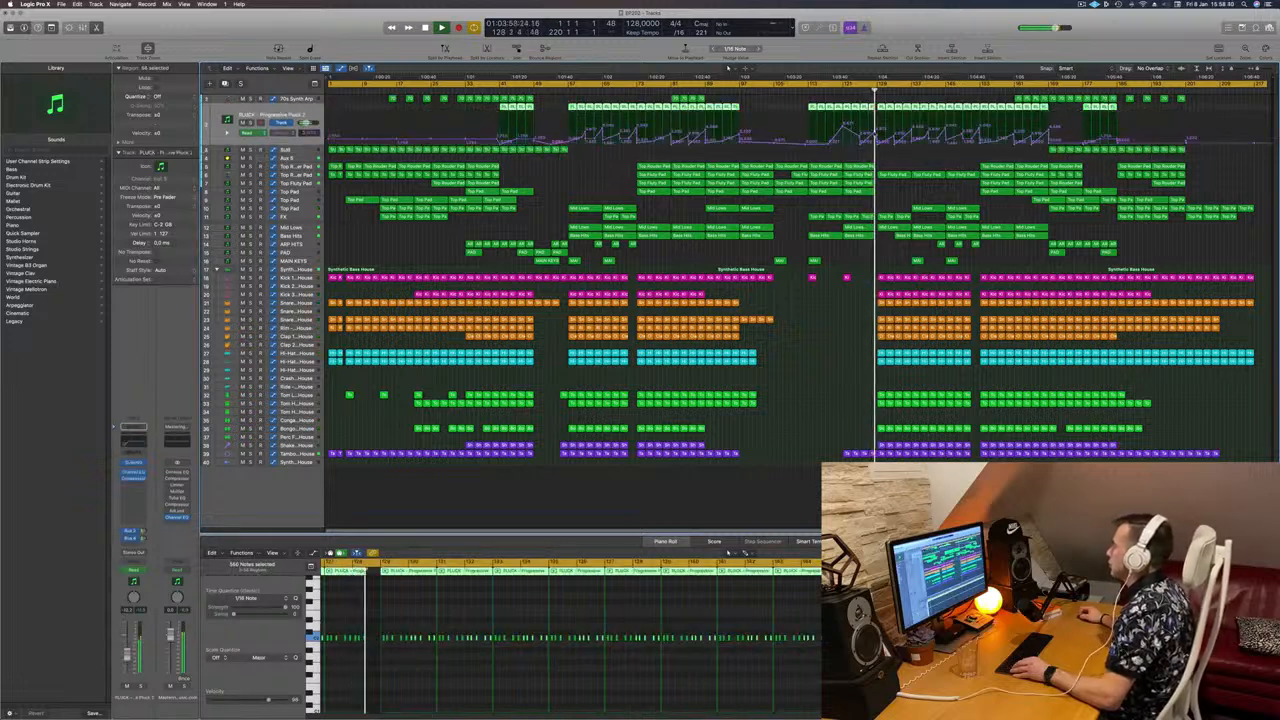
Step: Show the FX track with a second automation lane, zoomed around the playhead from bar 129
{"action": "left_click", "coordinate": [878, 131]}
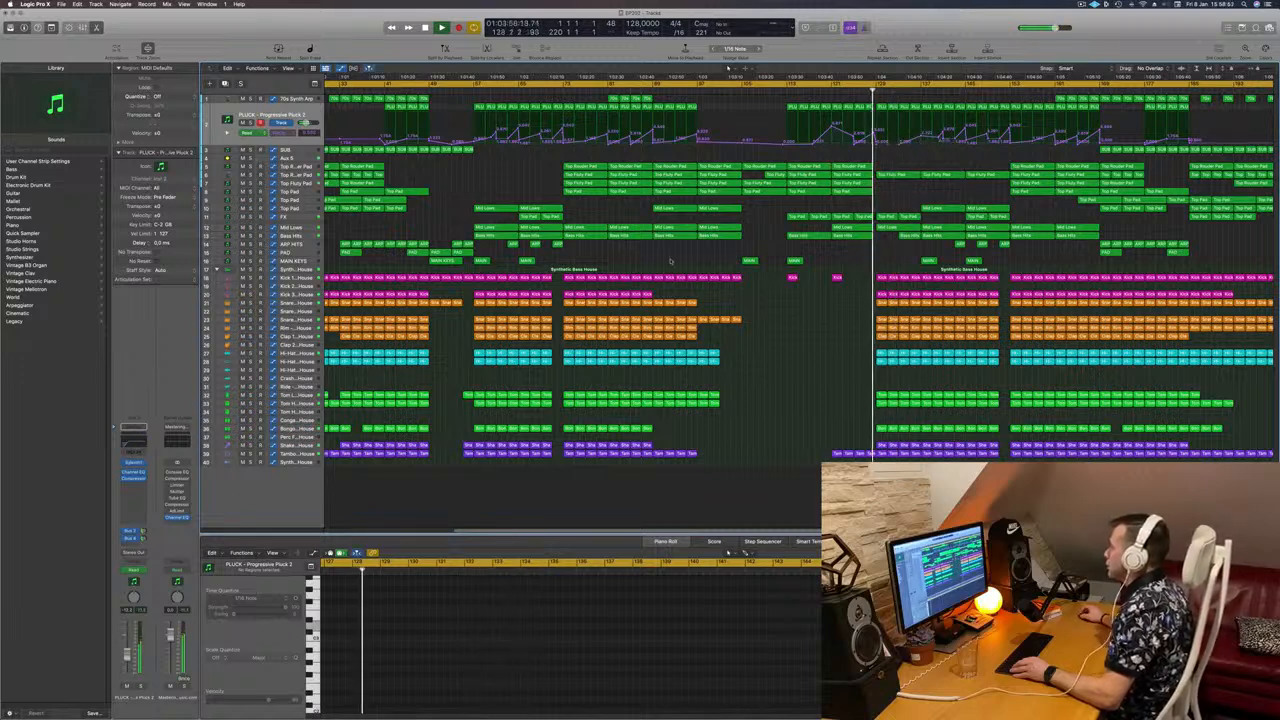
{"action": "left_click", "coordinate": [290, 216]}
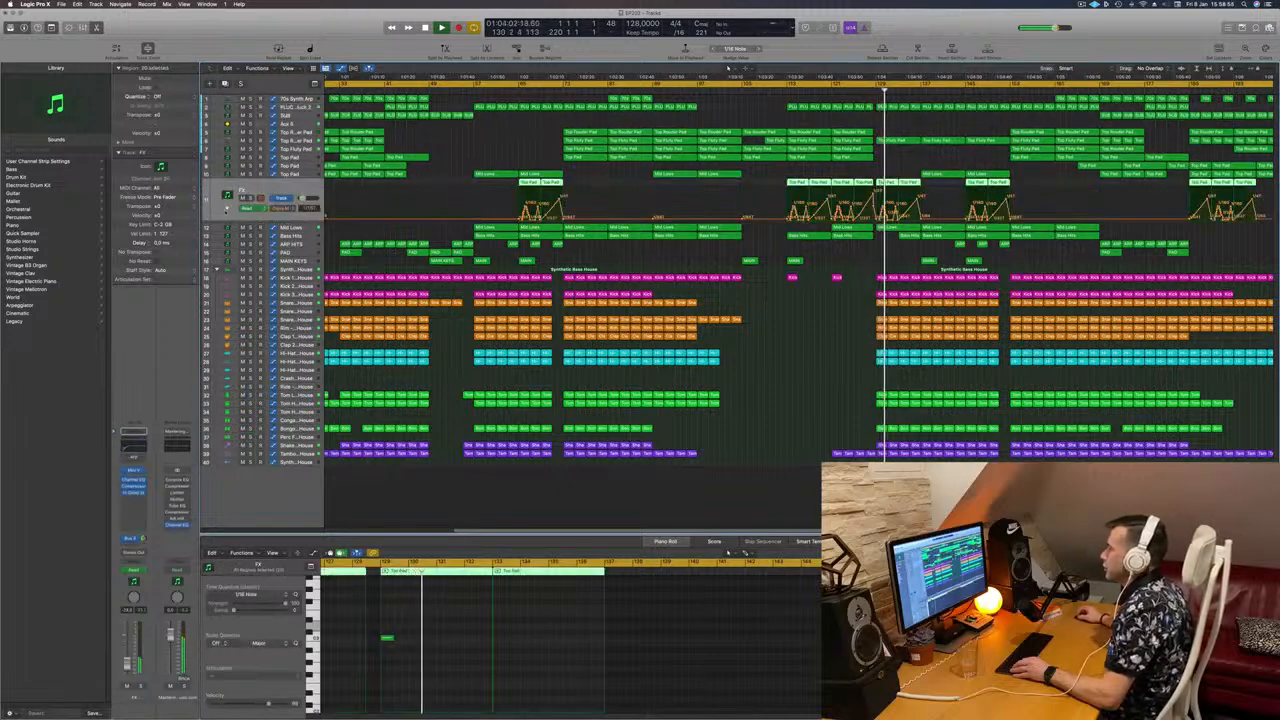
{"action": "left_click", "coordinate": [227, 209]}
{"action": "key", "text": "super+Right"}
{"action": "key", "text": "super+Right"}
{"action": "key", "text": "super+Right"}
{"action": "key", "text": "super+Right"}
{"action": "key", "text": "super+Right"}
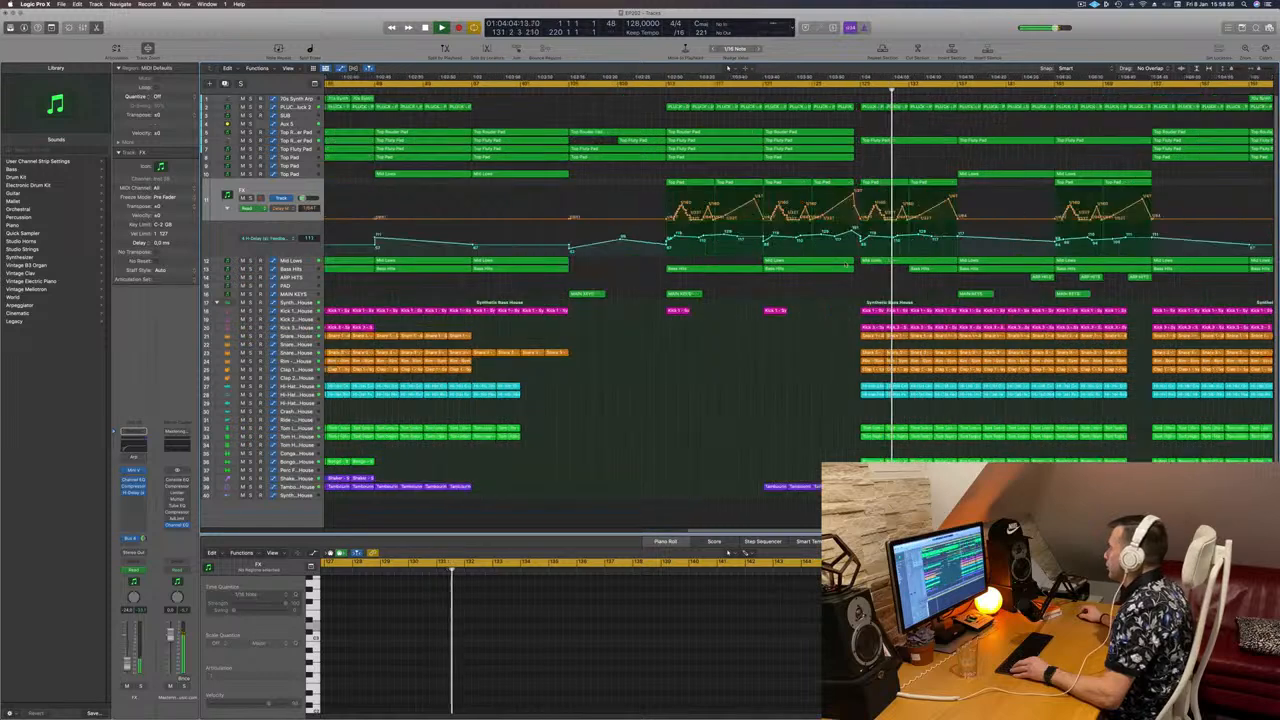
{"action": "key", "text": "super+Left"}
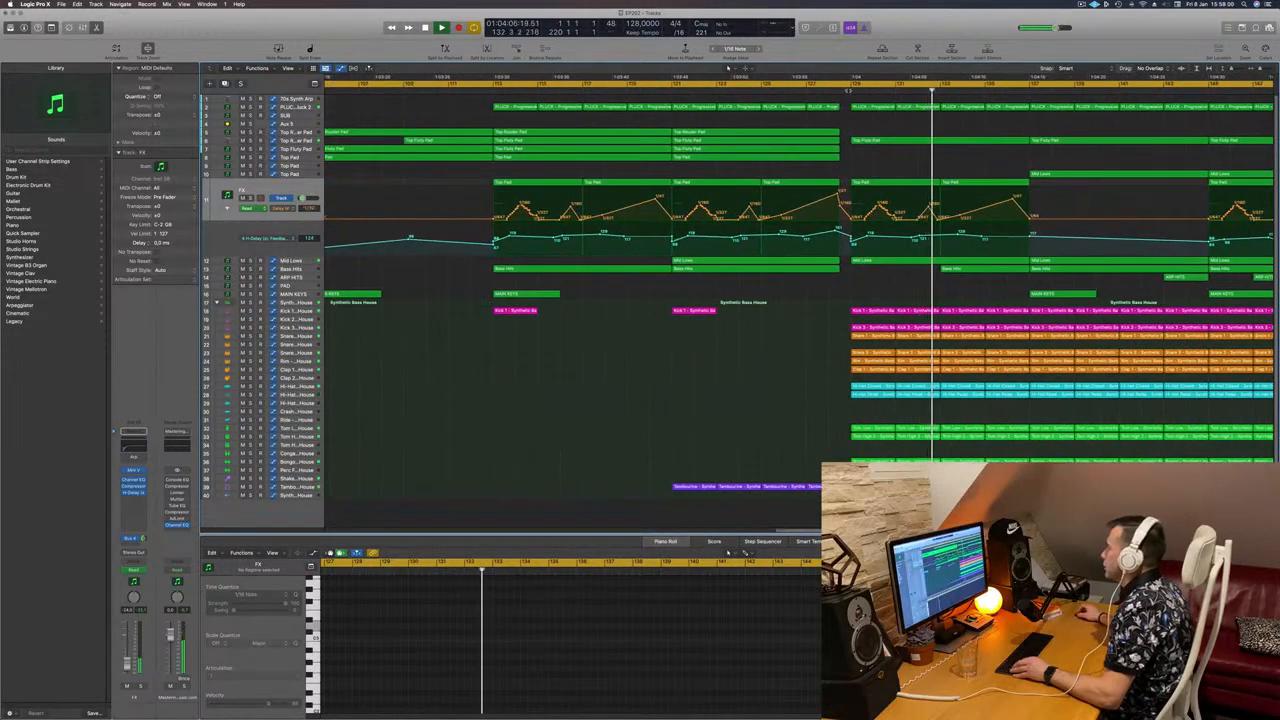
{"action": "key", "text": "shift+comma"}
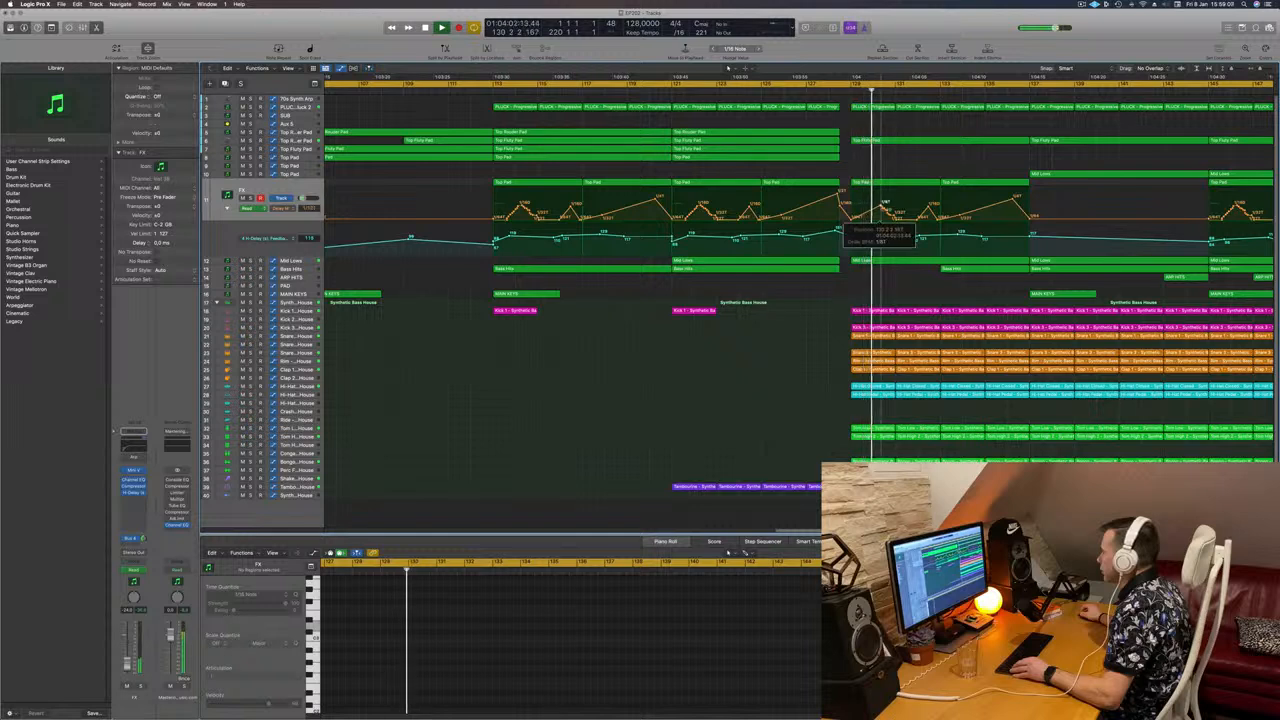
Step: Move the FX delay automation point past bar 133 and audition Top Pad solo and unsolo
{"action": "left_click_drag", "start_coordinate": [941, 218], "coordinate": [1042, 219]}
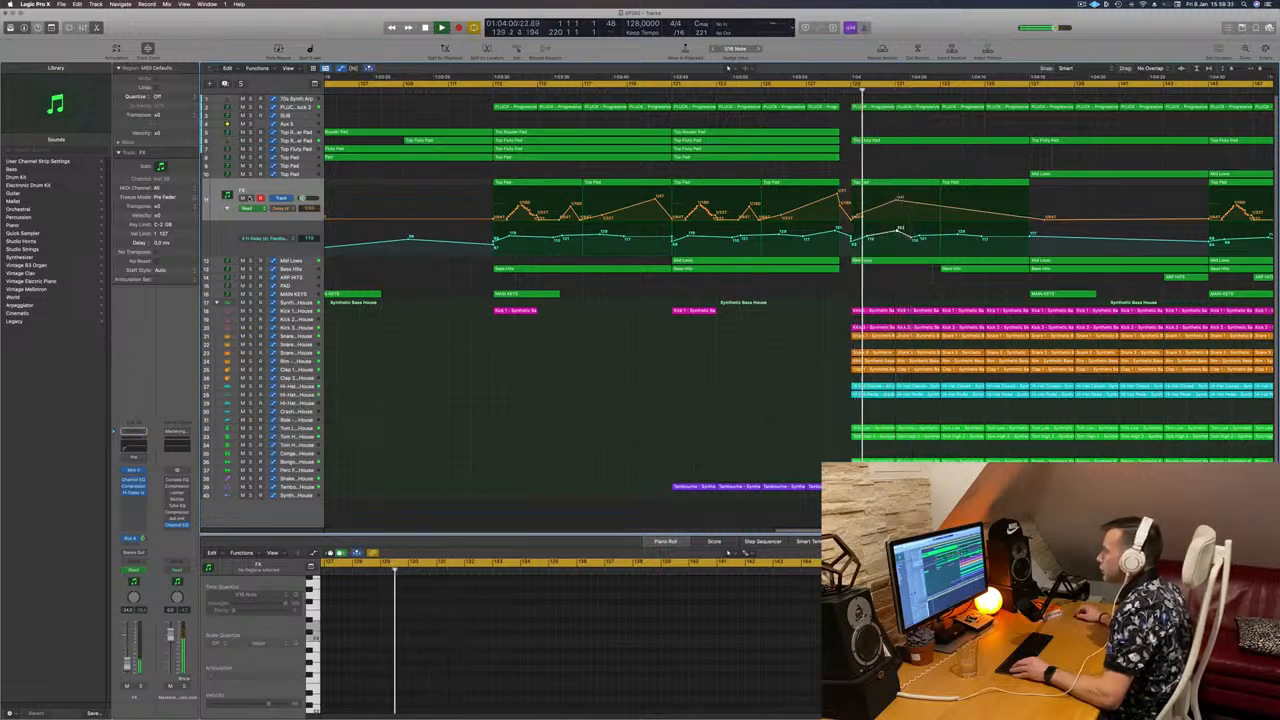
{"action": "key", "text": "s"}
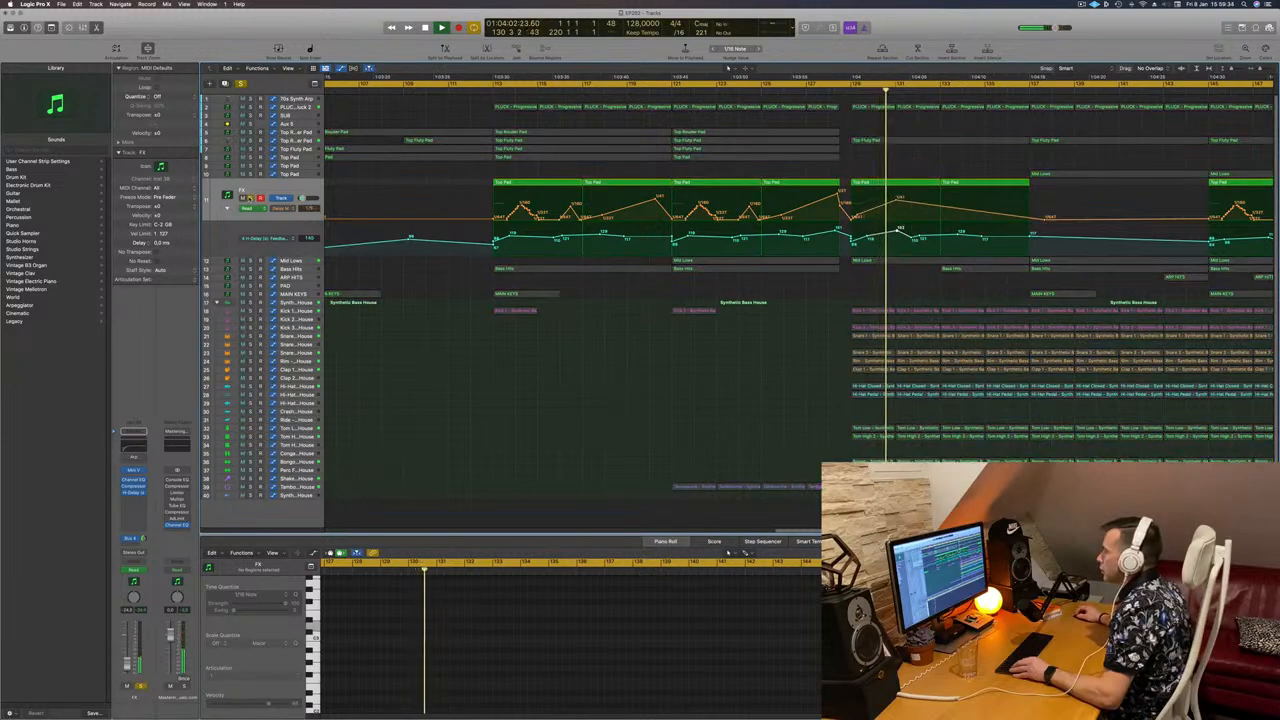
{"action": "key", "text": "s"}
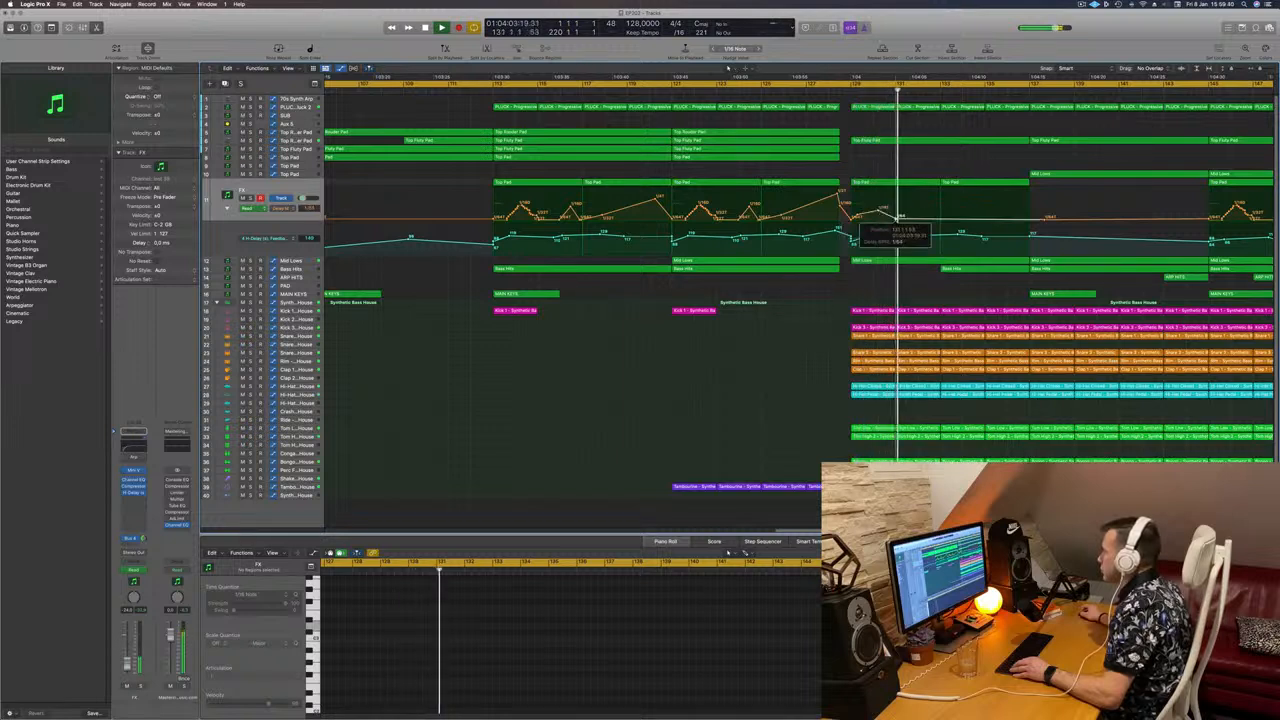
{"action": "left_click", "coordinate": [843, 90]}
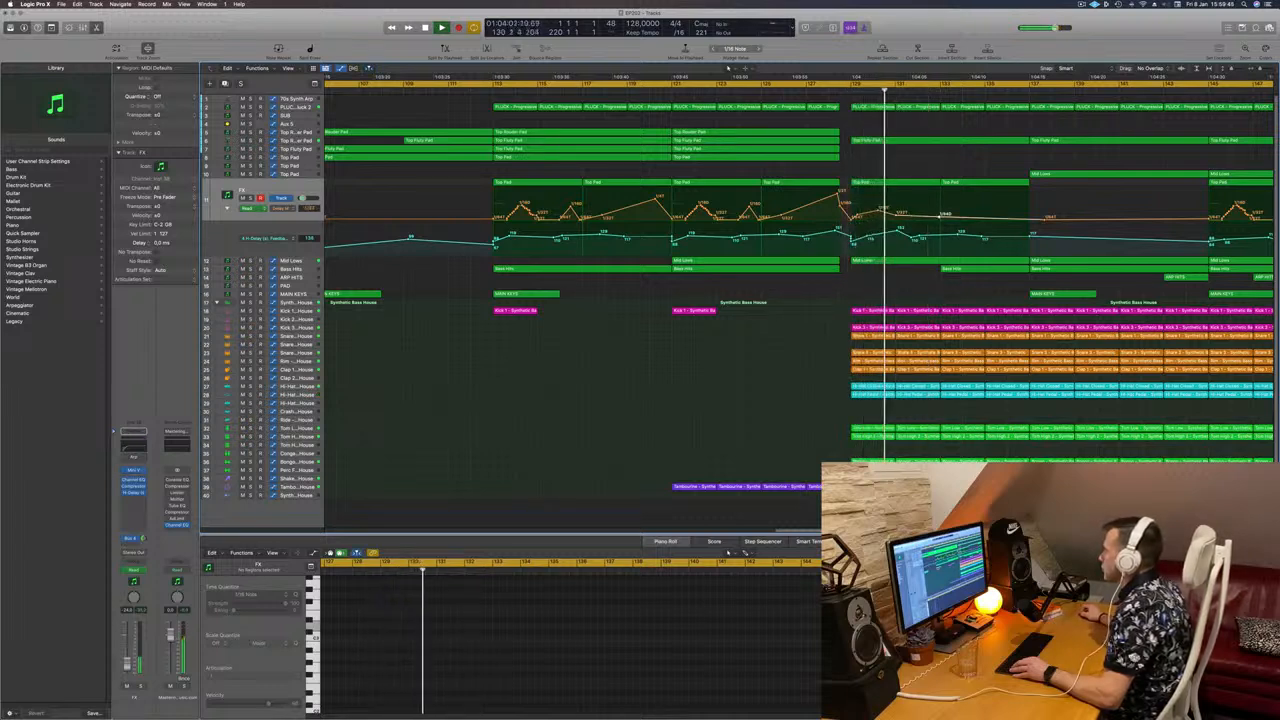
Step: Add new delay-time automation points rising toward 1/32 after the break
{"action": "left_click_drag", "start_coordinate": [940, 218], "coordinate": [940, 208]}
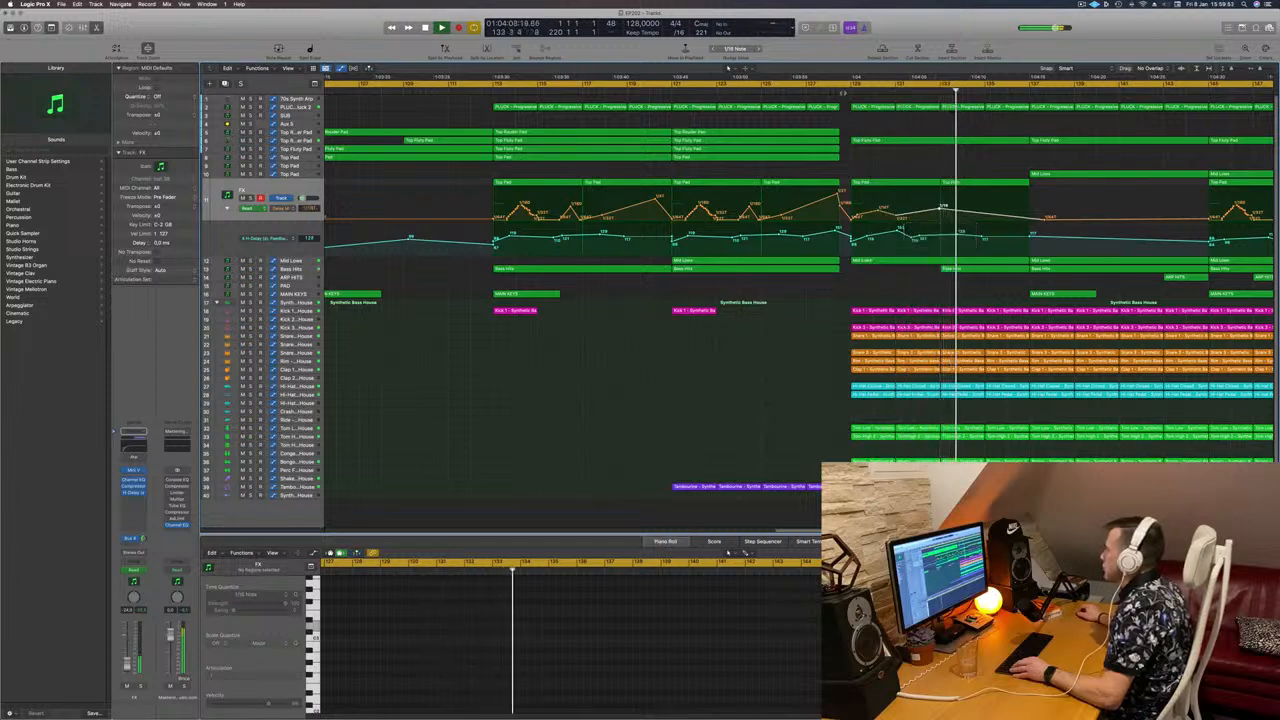
{"action": "left_click", "coordinate": [851, 91]}
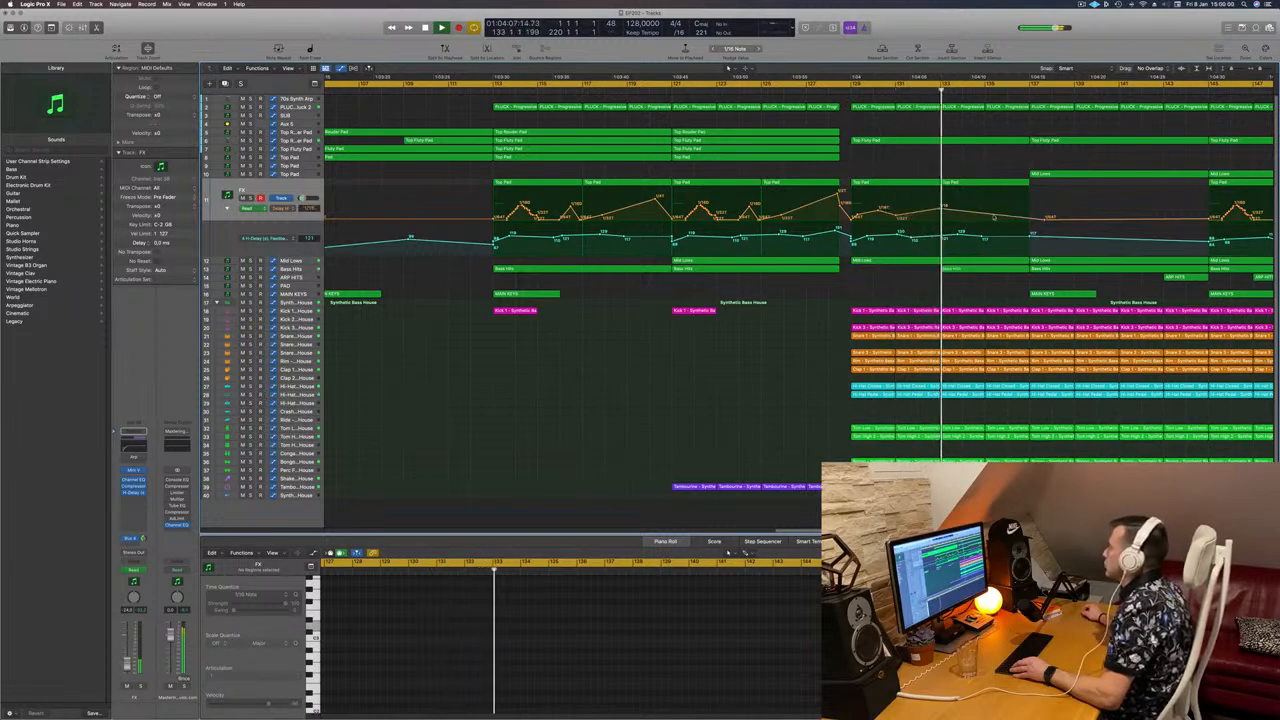
{"action": "left_click", "coordinate": [994, 201]}
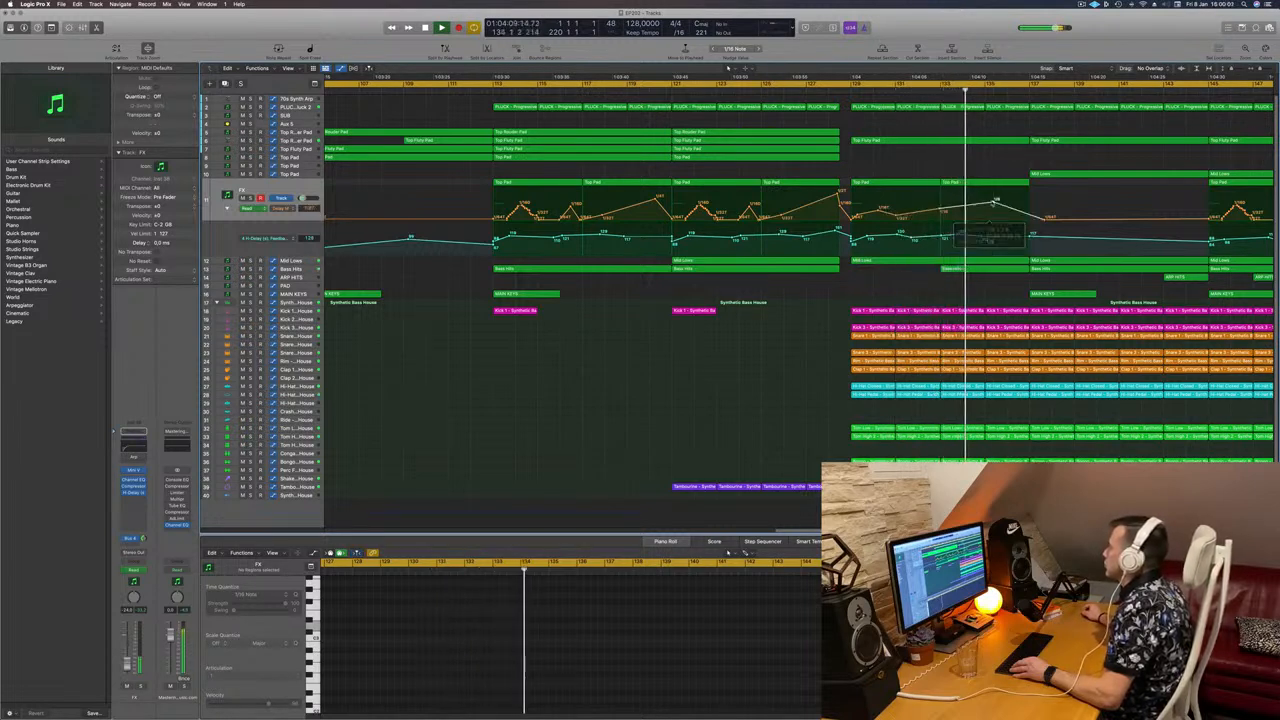
Step: Add delay-time automation points at 1/16 and 1/8 and replay from bar 129
{"action": "left_click_drag", "start_coordinate": [994, 203], "coordinate": [991, 204]}
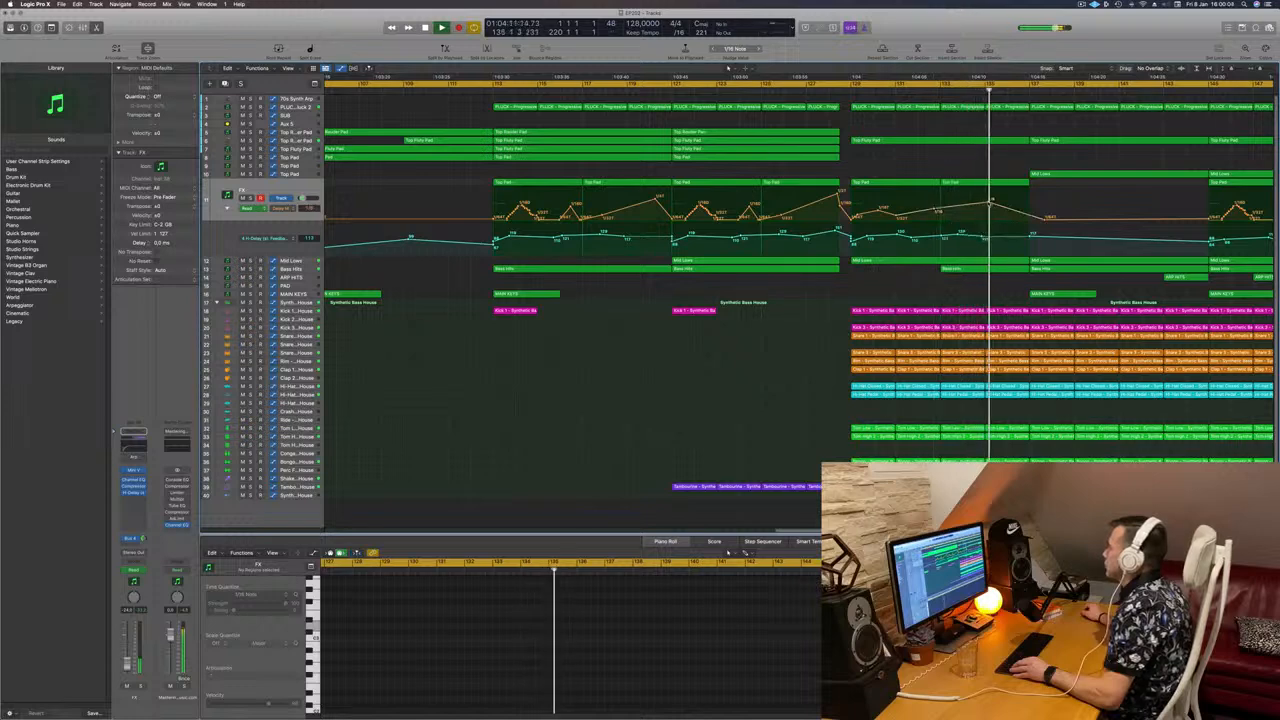
{"action": "left_click", "coordinate": [940, 211]}
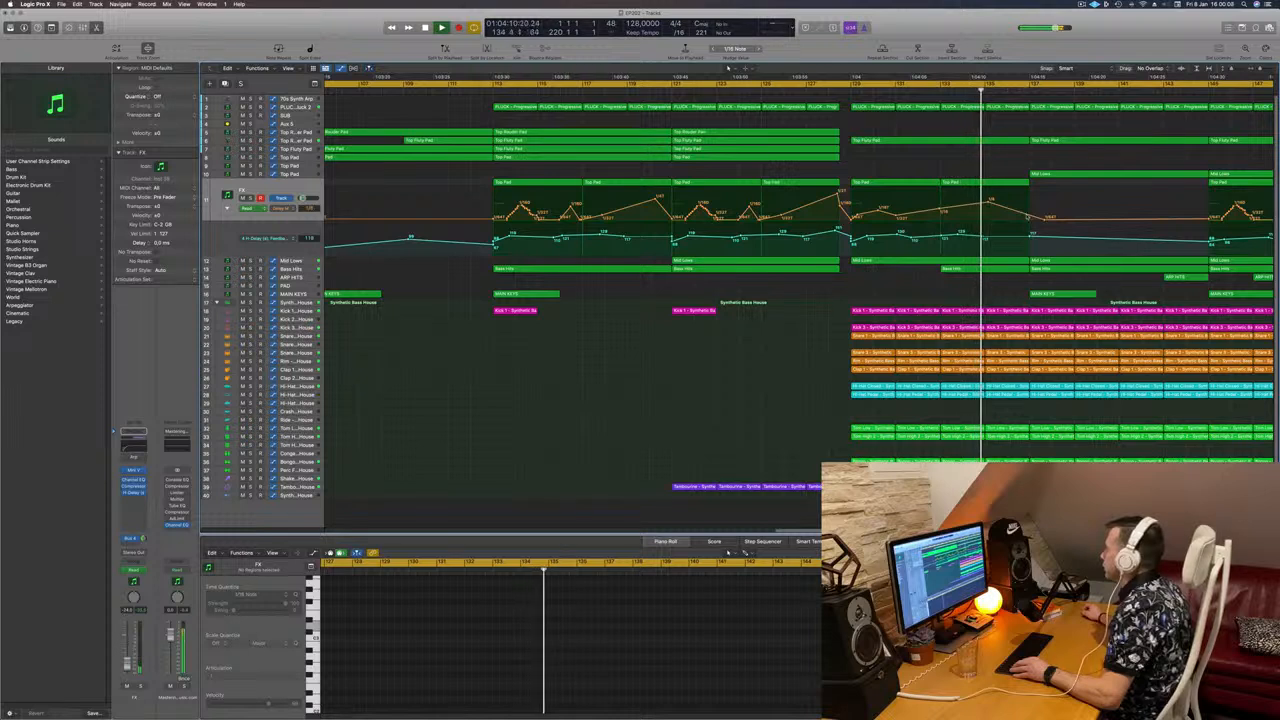
{"action": "left_click", "coordinate": [1030, 203]}
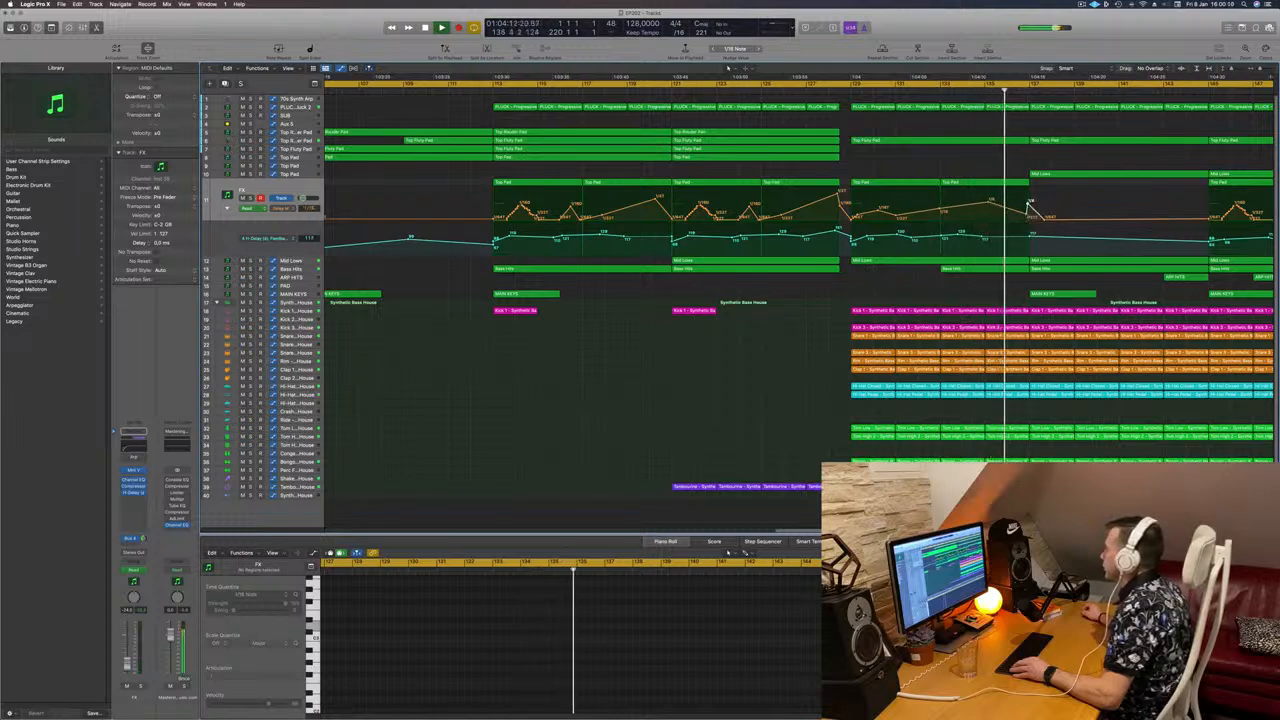
{"action": "left_click_drag", "start_coordinate": [1027, 216], "coordinate": [1028, 203]}
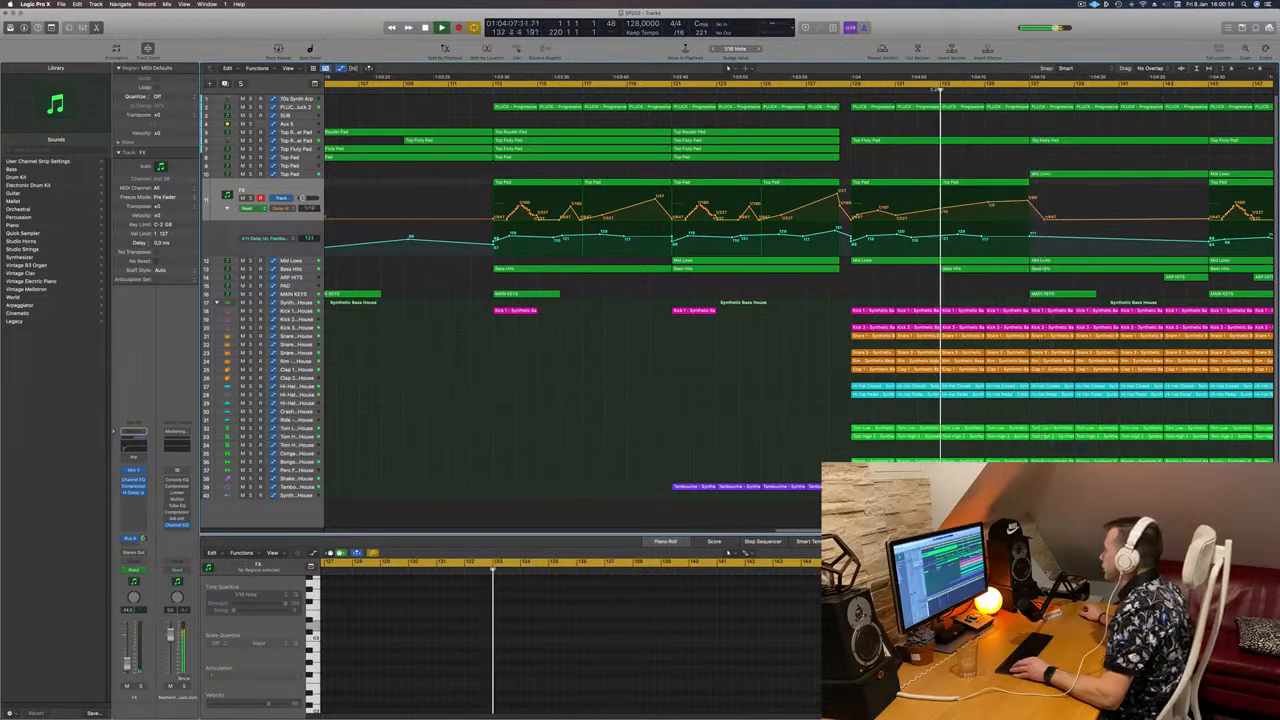
{"action": "left_click", "coordinate": [849, 87]}
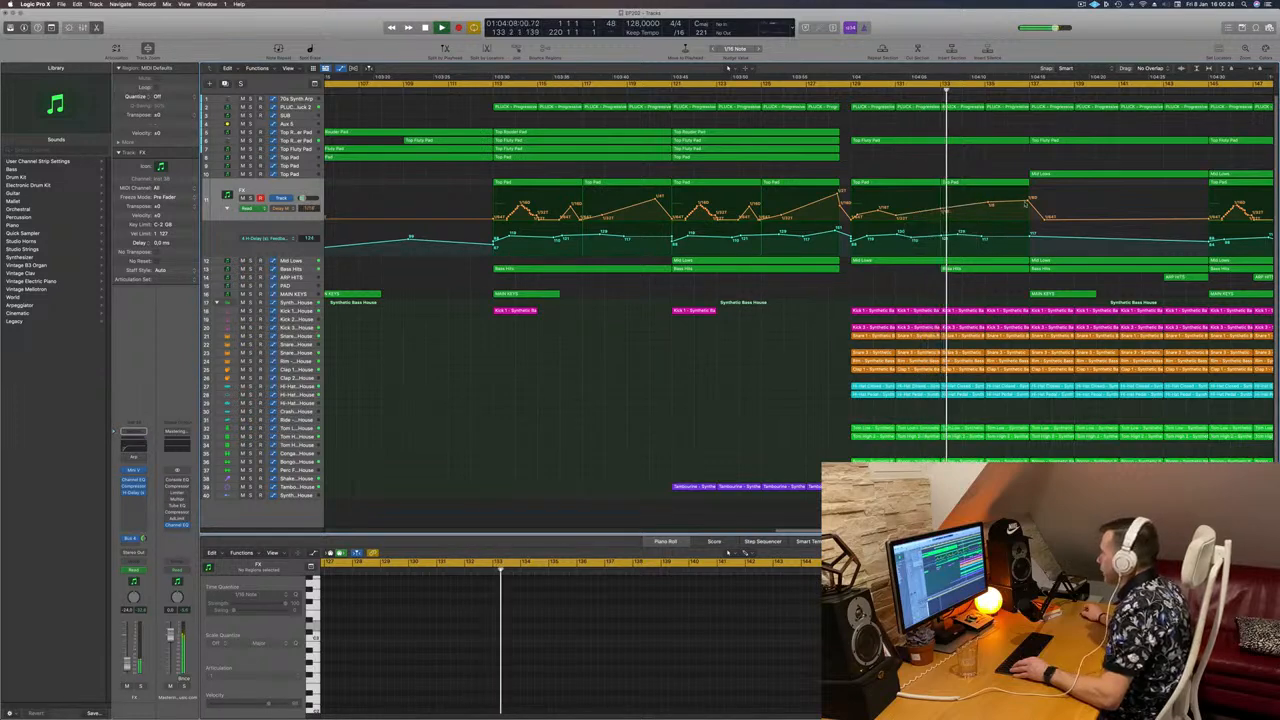
Step: Fine-tune the delay-time point and add a 0 point on the Feedback lane near bar 138
{"action": "left_click_drag", "start_coordinate": [1029, 200], "coordinate": [1028, 198]}
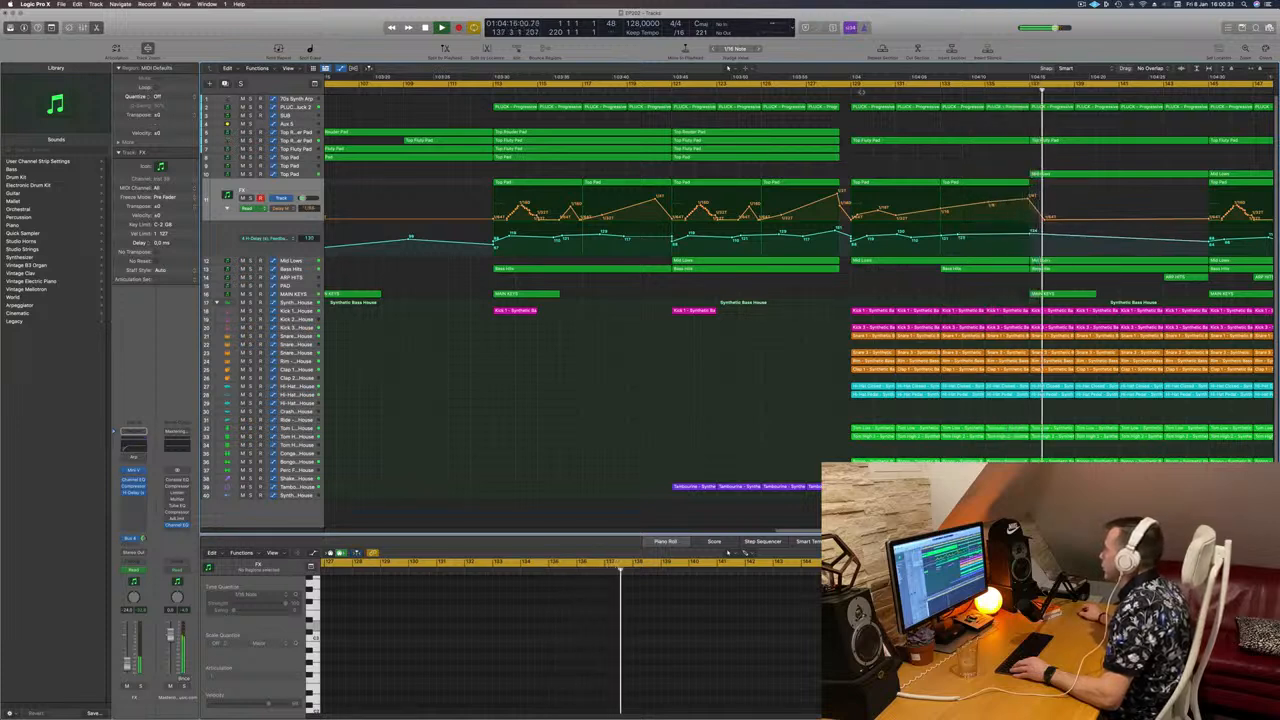
{"action": "key", "text": "shift+comma"}
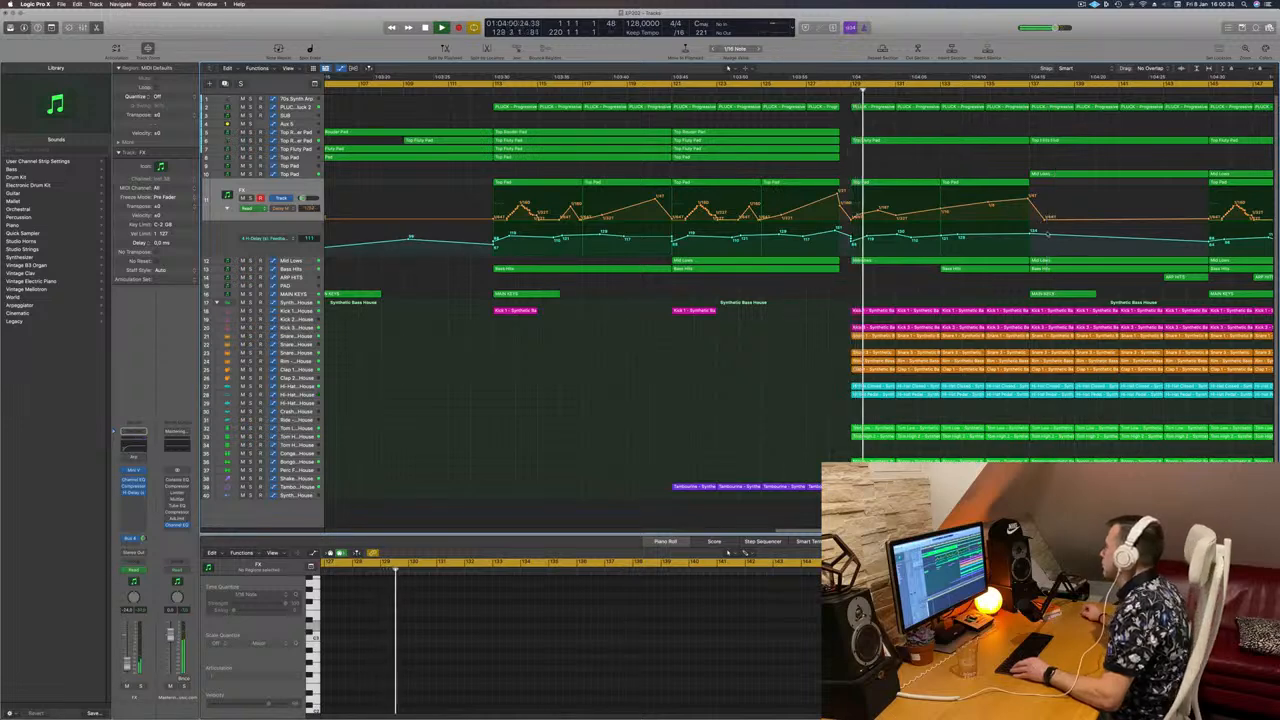
{"action": "left_click", "coordinate": [1051, 254]}
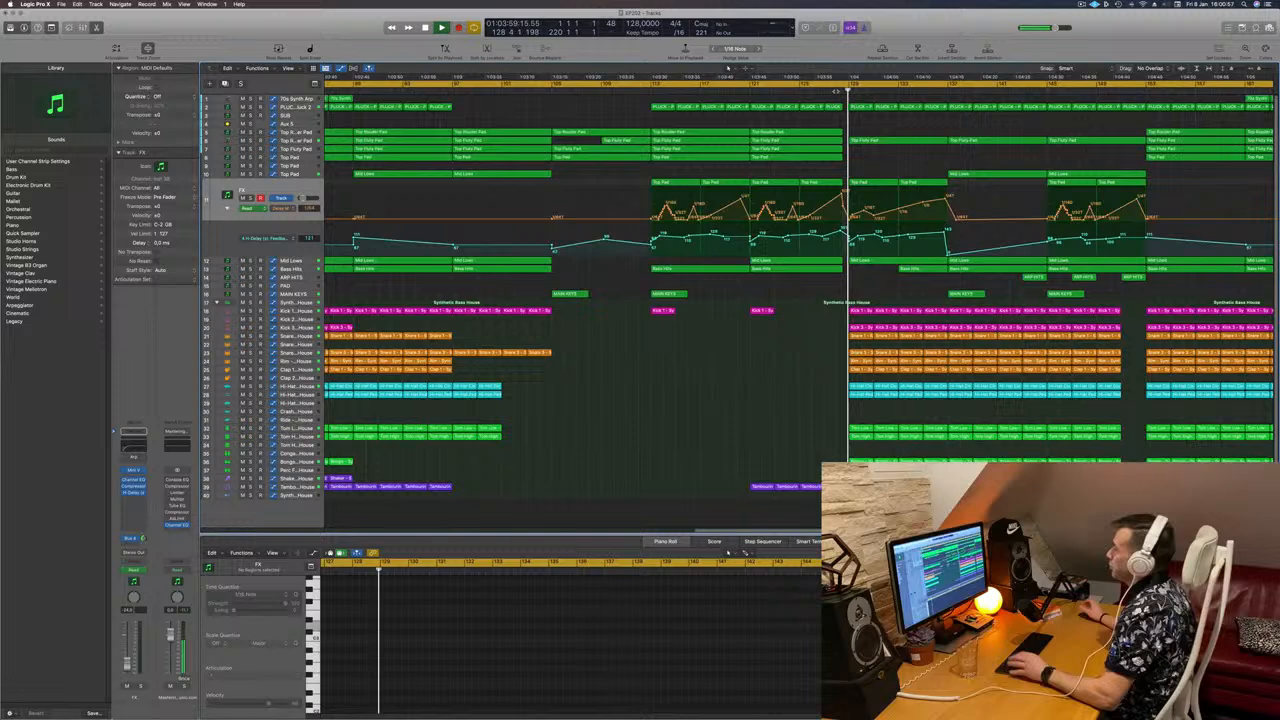
{"action": "key", "text": "super+Left"}
{"action": "key", "text": "super+Left"}
{"action": "key", "text": "super+Left"}
{"action": "key", "text": "super+Left"}
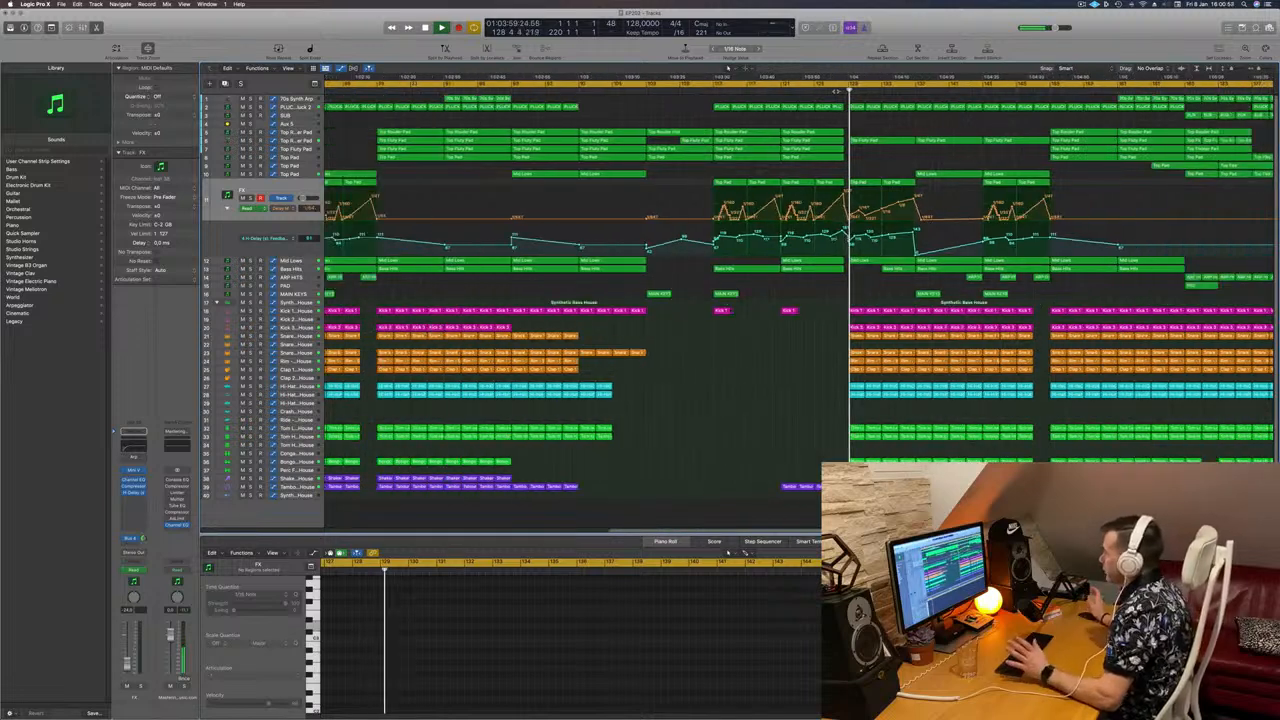